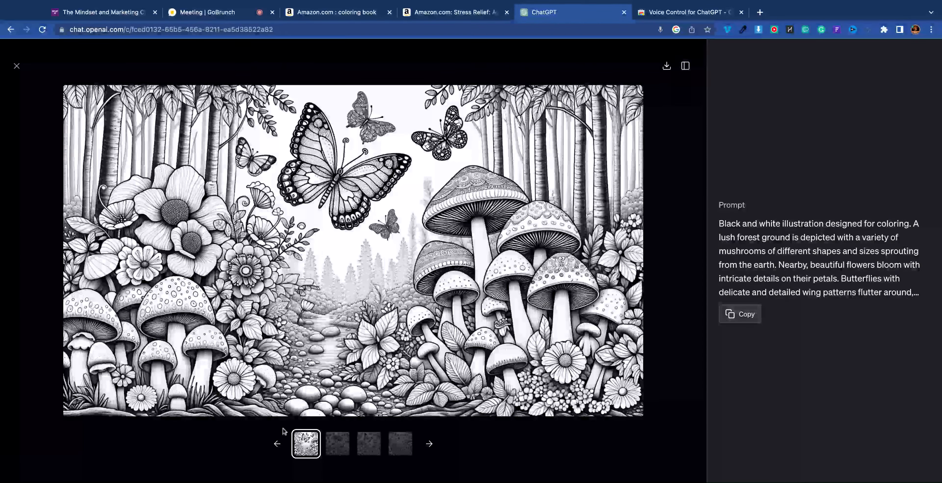
Step: View the second, third and fourth generated mushroom coloring pages at full size, and return to the conversation
{"action": "left_click", "coordinate": [336, 448]}
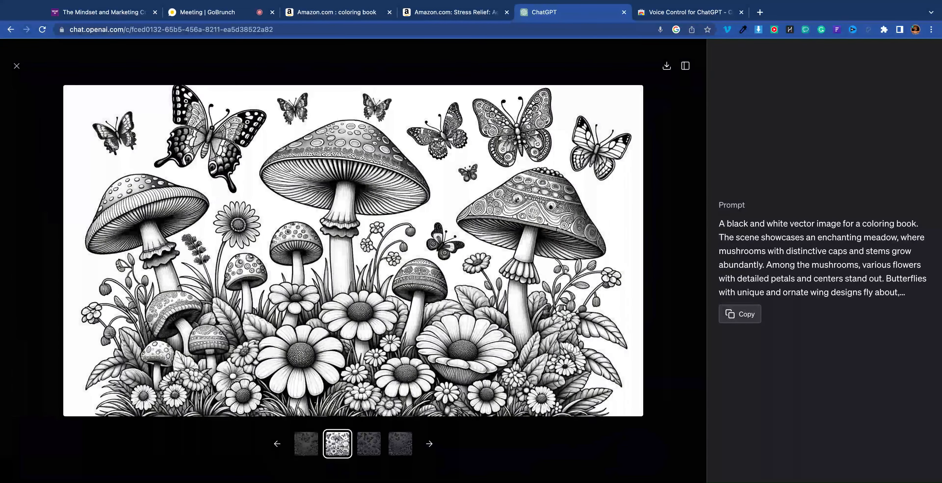
{"action": "left_click", "coordinate": [369, 444]}
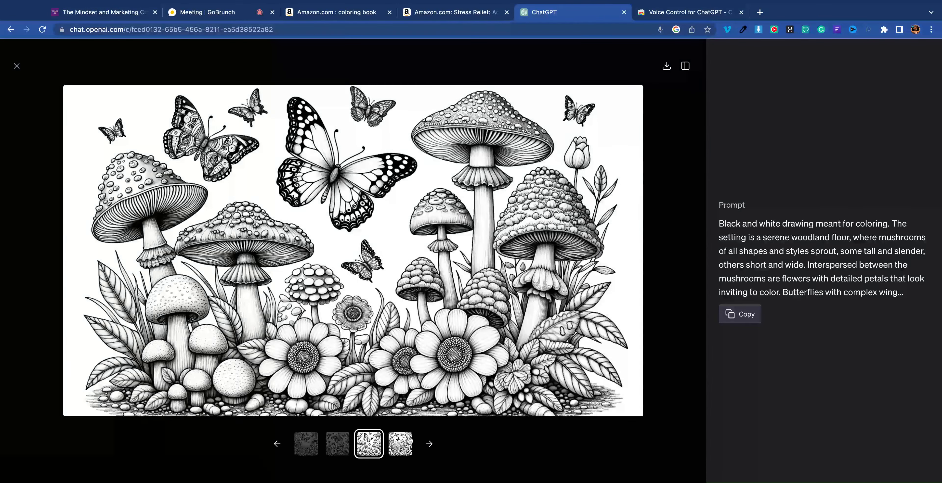
{"action": "left_click", "coordinate": [406, 443]}
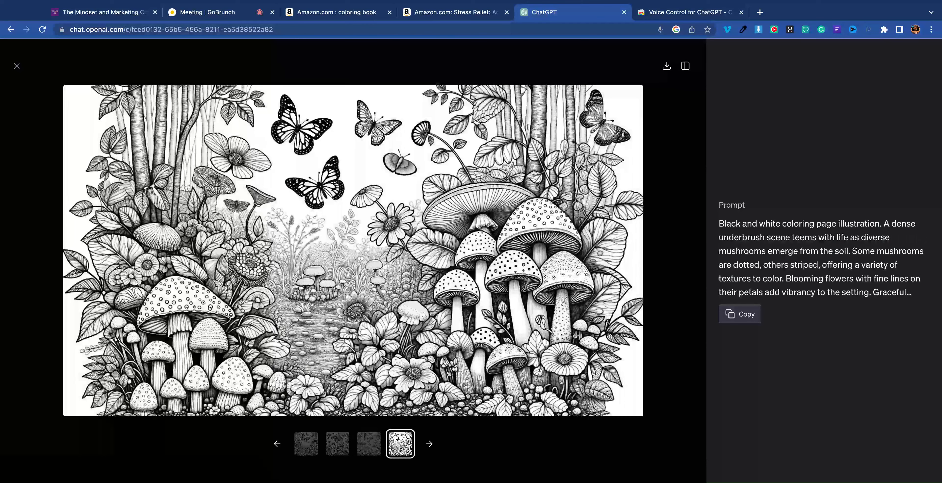
{"action": "left_click", "coordinate": [16, 66]}
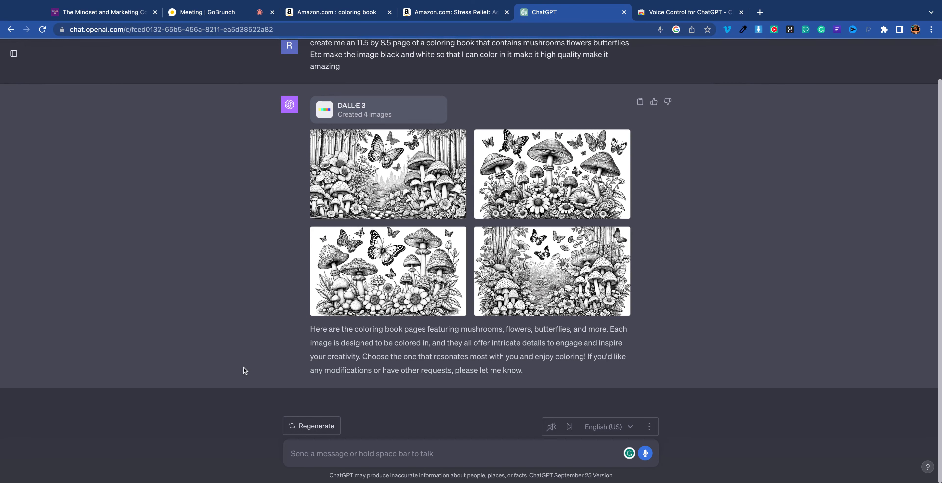
Step: Review the original prompt and its four images, and send the request "turn these pages into 8.5×11.5"
{"action": "scroll", "coordinate": [421, 234], "scroll_direction": "up", "scroll_amount": 2}
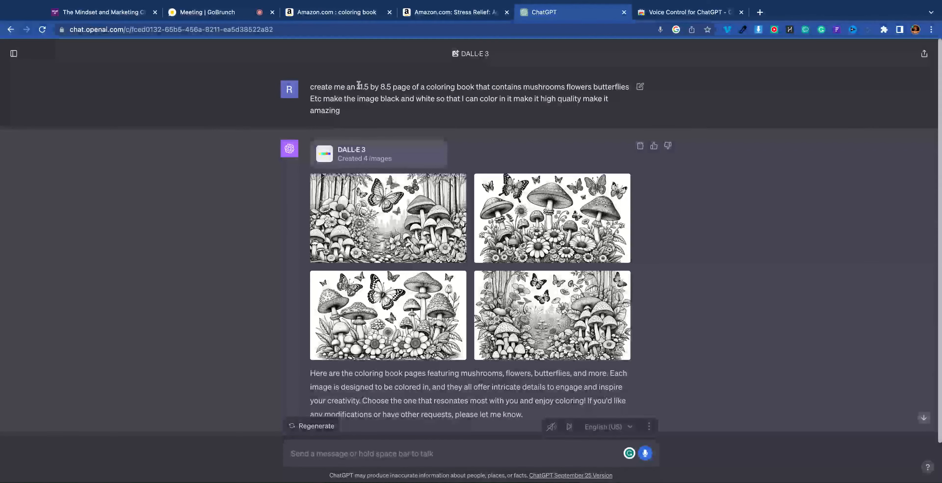
{"action": "mouse_move", "coordinate": [310, 176]}
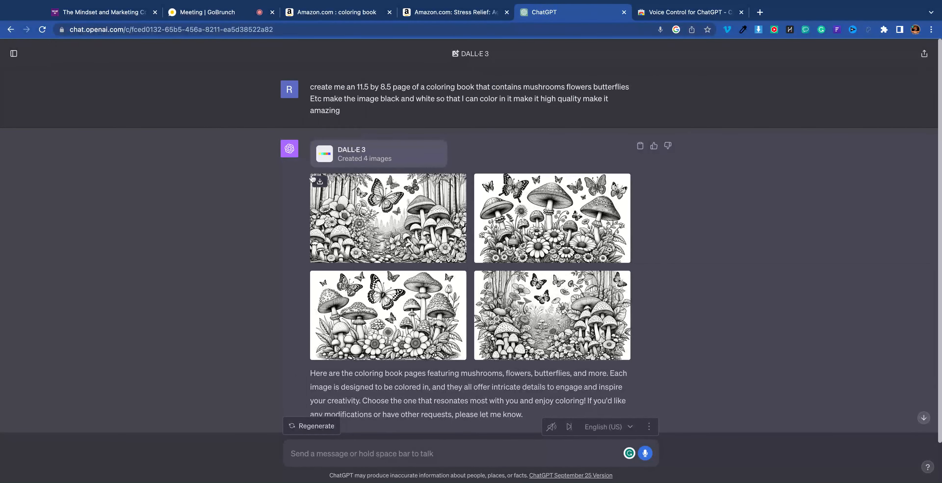
{"action": "mouse_move", "coordinate": [323, 285]}
{"action": "scroll", "coordinate": [342, 349], "scroll_direction": "down", "scroll_amount": 2}
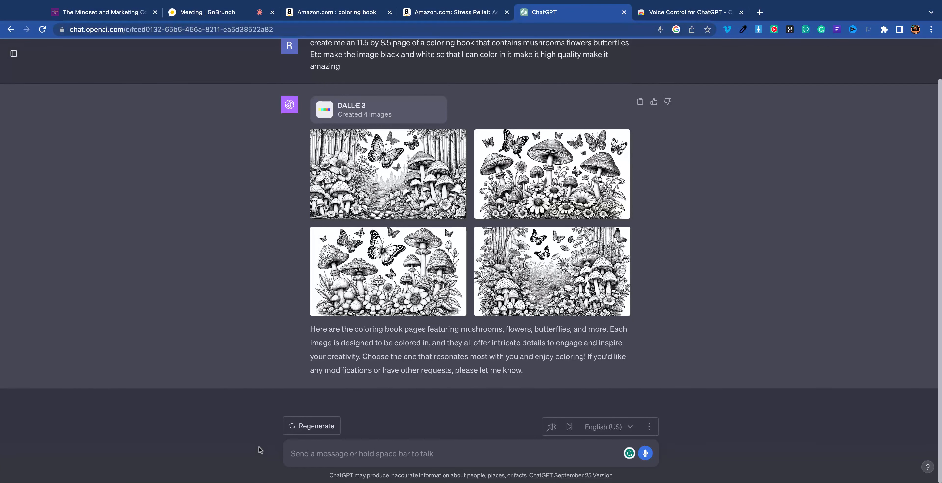
{"action": "key", "text": "space"}
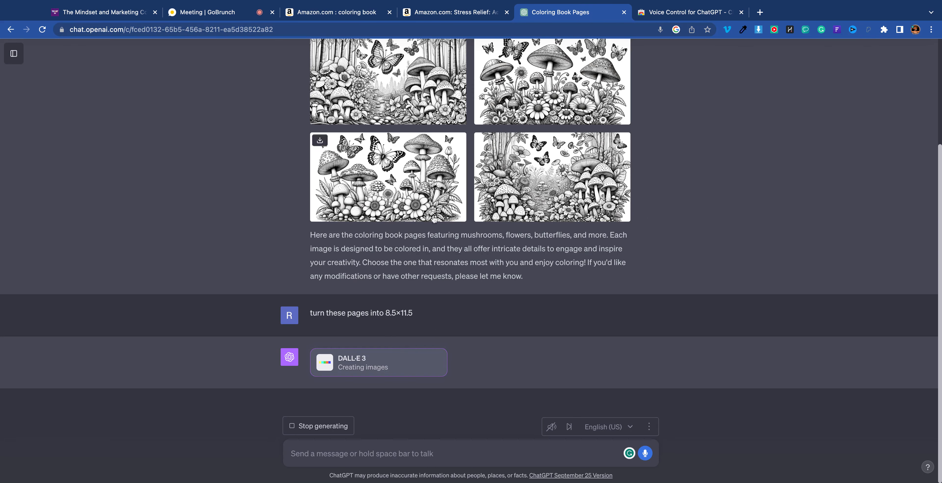
{"action": "scroll", "coordinate": [456, 255], "scroll_direction": "up", "scroll_amount": 4}
{"action": "scroll", "coordinate": [455, 271], "scroll_direction": "down", "scroll_amount": 4}
{"action": "scroll", "coordinate": [446, 195], "scroll_direction": "up", "scroll_amount": 2}
{"action": "scroll", "coordinate": [447, 220], "scroll_direction": "down", "scroll_amount": 2}
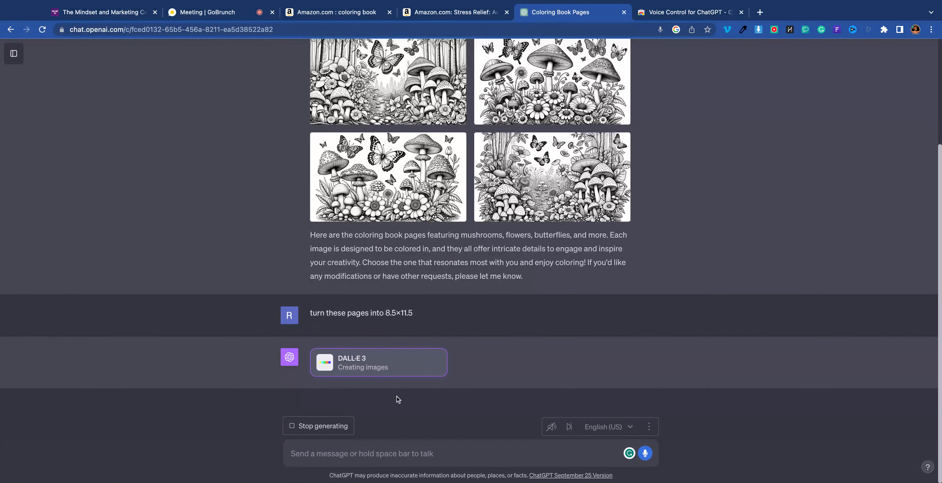
{"action": "scroll", "coordinate": [396, 301], "scroll_direction": "up", "scroll_amount": 4}
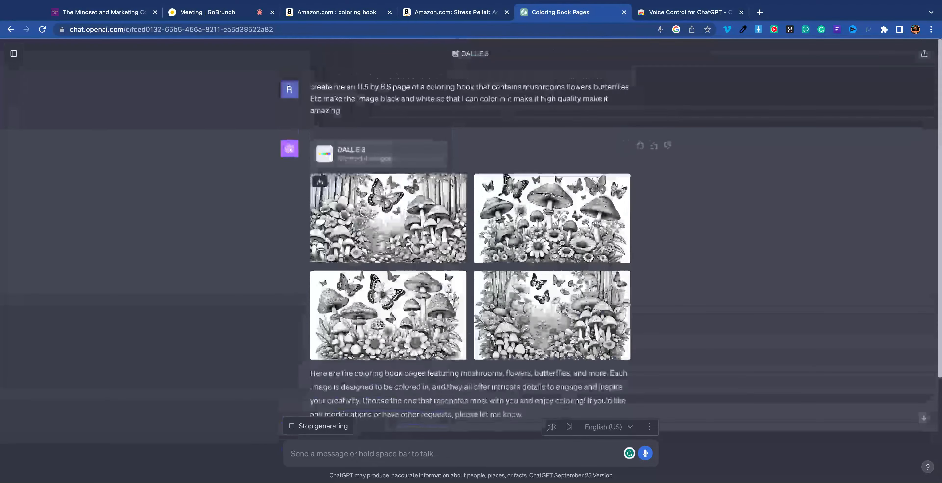
{"action": "scroll", "coordinate": [398, 193], "scroll_direction": "down", "scroll_amount": 4}
{"action": "scroll", "coordinate": [415, 181], "scroll_direction": "up", "scroll_amount": 4}
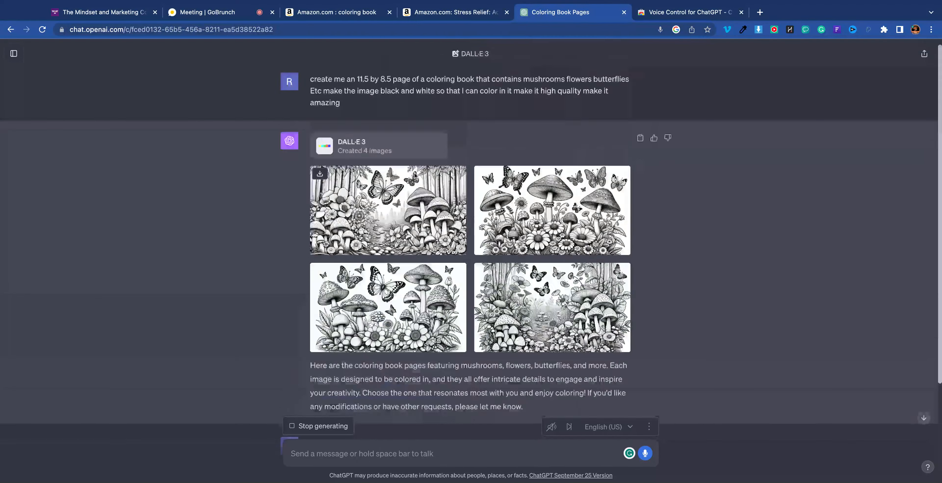
Step: Compare the first generated image at full size with the sample pages on Amazon's Stress Relief coloring book listing
{"action": "left_click", "coordinate": [419, 233]}
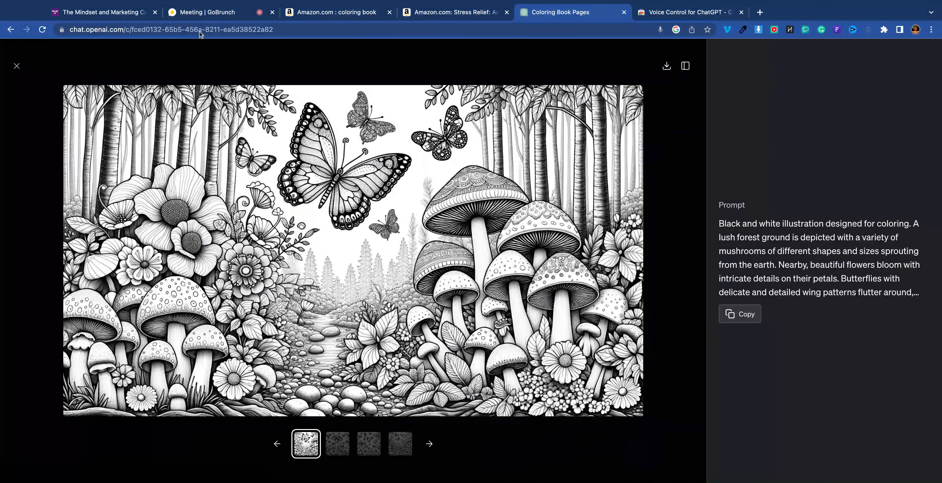
{"action": "left_click", "coordinate": [423, 14]}
{"action": "scroll", "coordinate": [276, 223], "scroll_direction": "down", "scroll_amount": 10}
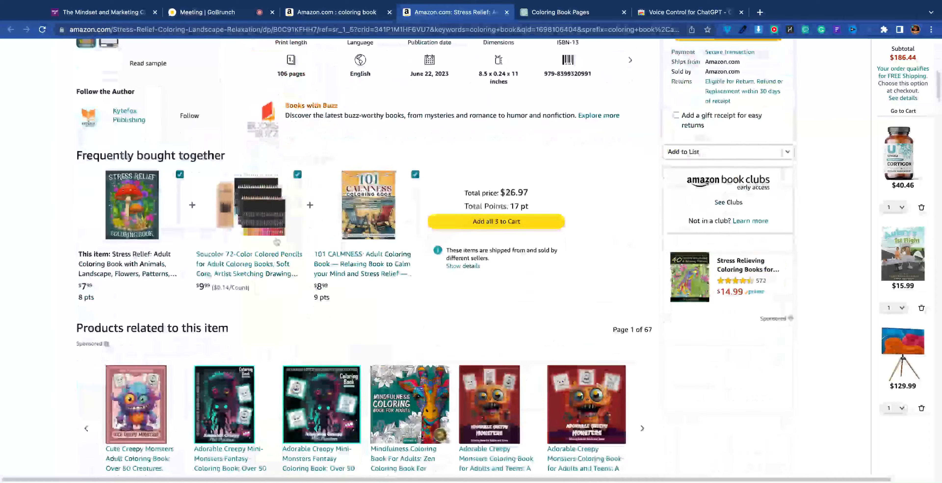
{"action": "scroll", "coordinate": [276, 224], "scroll_direction": "down", "scroll_amount": 15}
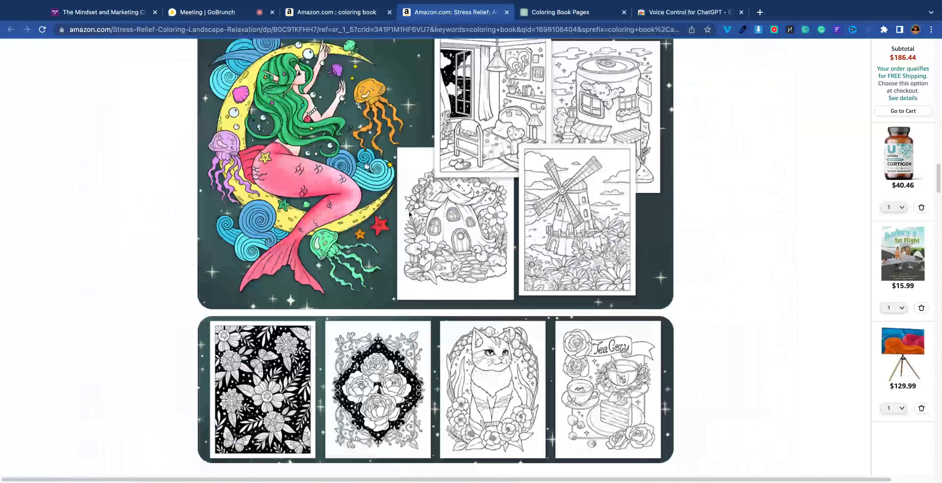
{"action": "scroll", "coordinate": [566, 206], "scroll_direction": "down", "scroll_amount": 8}
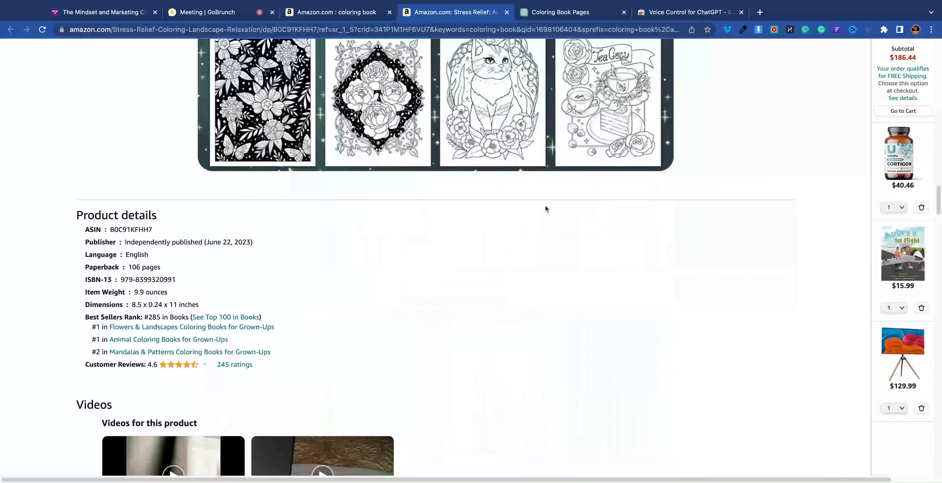
{"action": "scroll", "coordinate": [547, 208], "scroll_direction": "up", "scroll_amount": 8}
{"action": "left_click", "coordinate": [569, 14]}
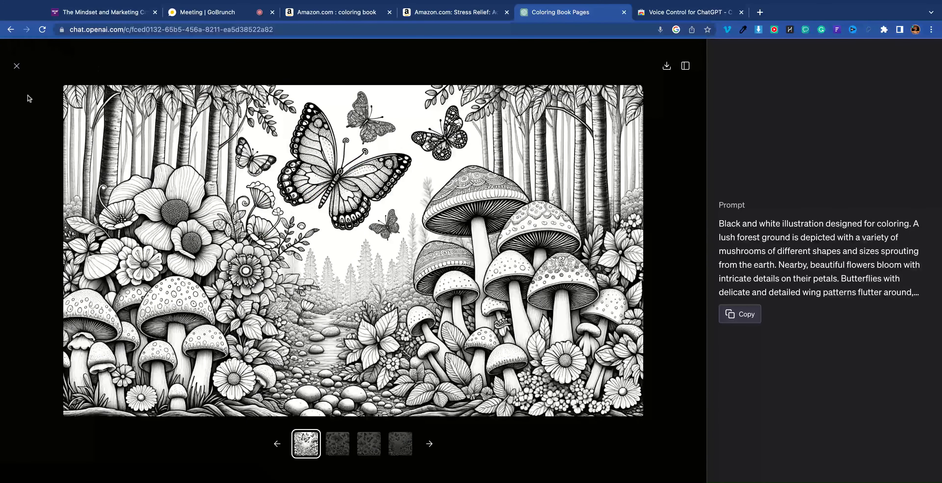
{"action": "left_click", "coordinate": [17, 72]}
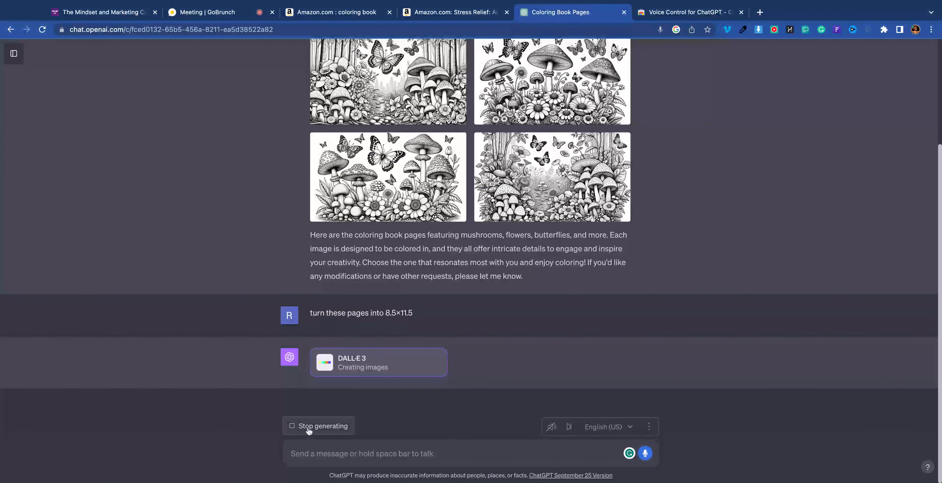
Step: Stop the running image generation and resend the same request, "turn these pages into 8.5×11.5"
{"action": "left_click", "coordinate": [301, 427]}
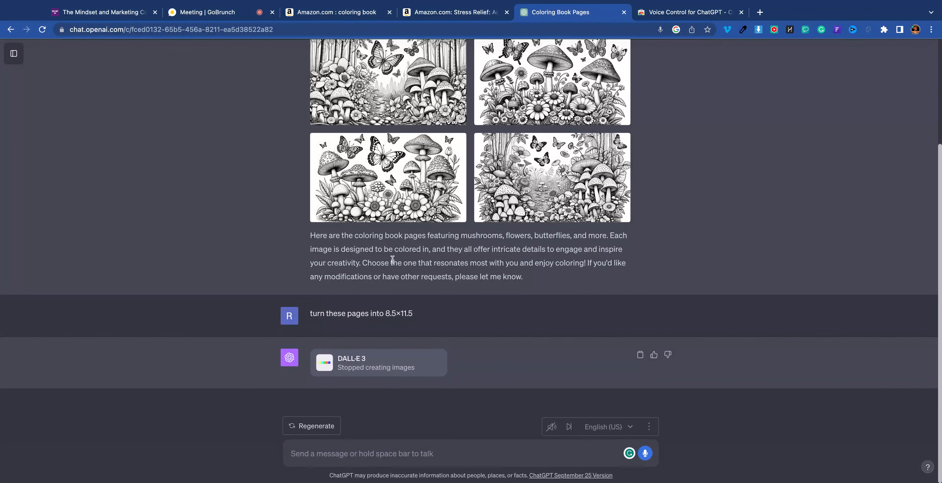
{"action": "triple_click", "coordinate": [359, 312]}
{"action": "key", "text": "ctrl+c"}
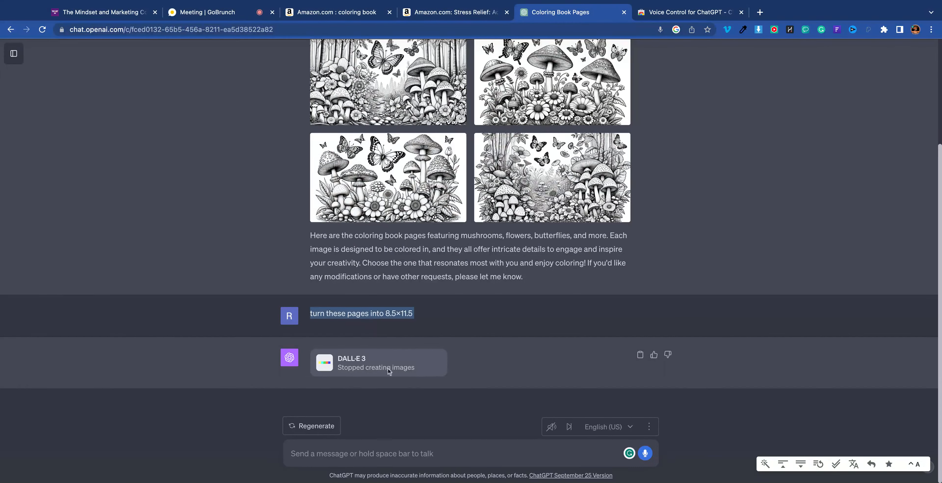
{"action": "left_click", "coordinate": [352, 456]}
{"action": "key", "text": "ctrl+v"}
{"action": "key", "text": "Return"}
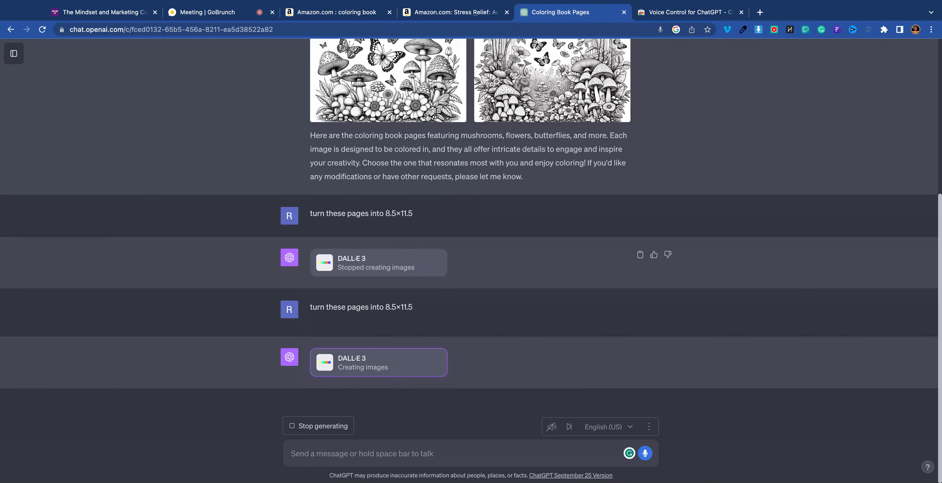
Step: Open Canva in place of the Voice Control for ChatGPT page, and check on the resent request in ChatGPT
{"action": "scroll", "coordinate": [648, 128], "scroll_direction": "up", "scroll_amount": 7}
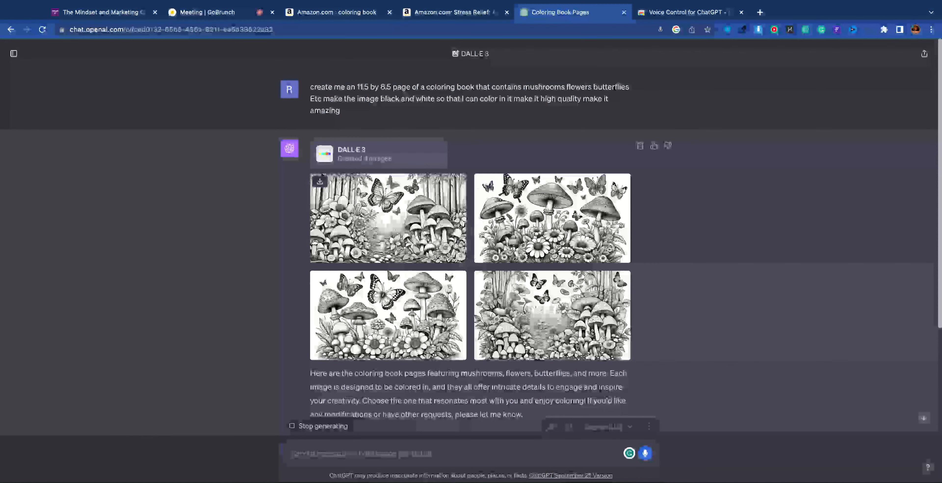
{"action": "left_click", "coordinate": [667, 15]}
{"action": "left_click", "coordinate": [606, 31]}
{"action": "type", "text": "ca"}
{"action": "key", "text": "Return"}
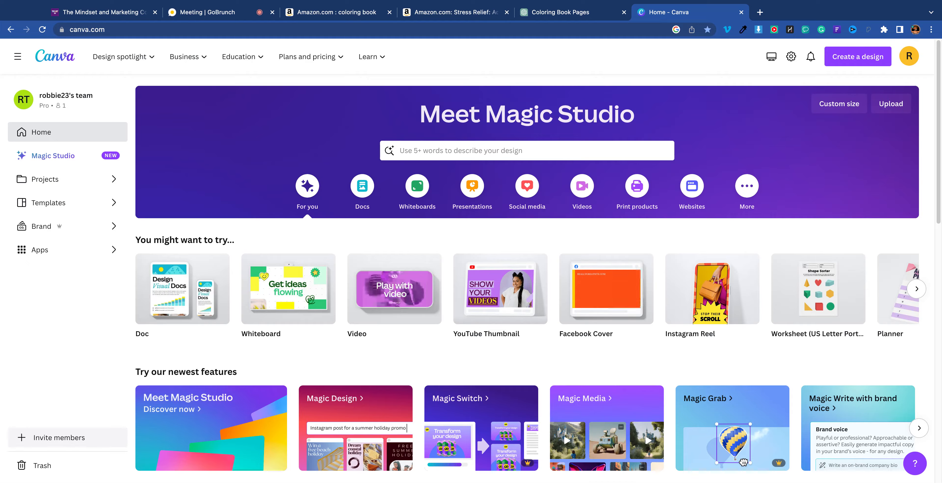
{"action": "left_click", "coordinate": [607, 13]}
{"action": "scroll", "coordinate": [562, 266], "scroll_direction": "down", "scroll_amount": 8}
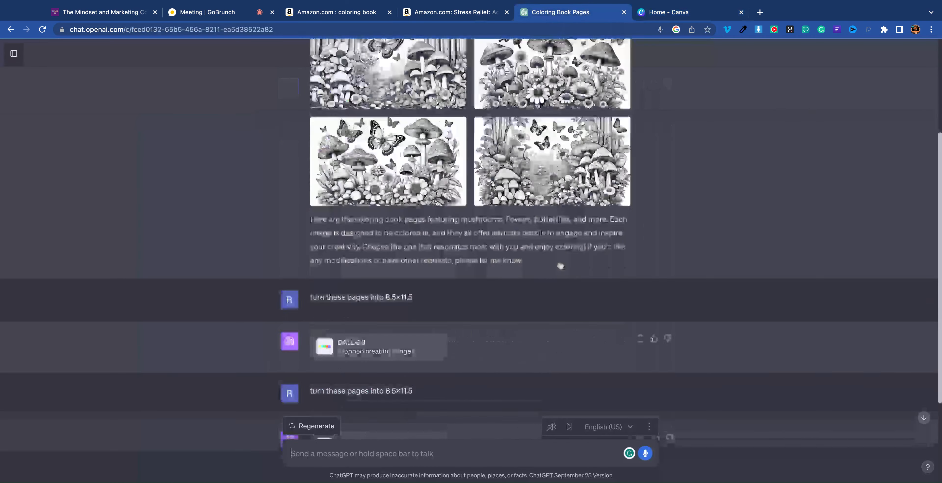
Step: Switch to Canva and search its templates for "coloring book"
{"action": "left_click", "coordinate": [666, 6]}
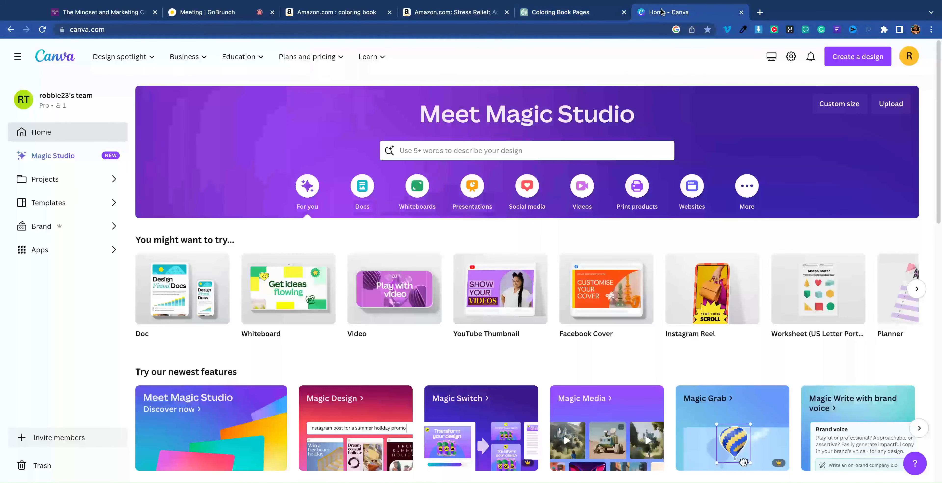
{"action": "left_click", "coordinate": [456, 155]}
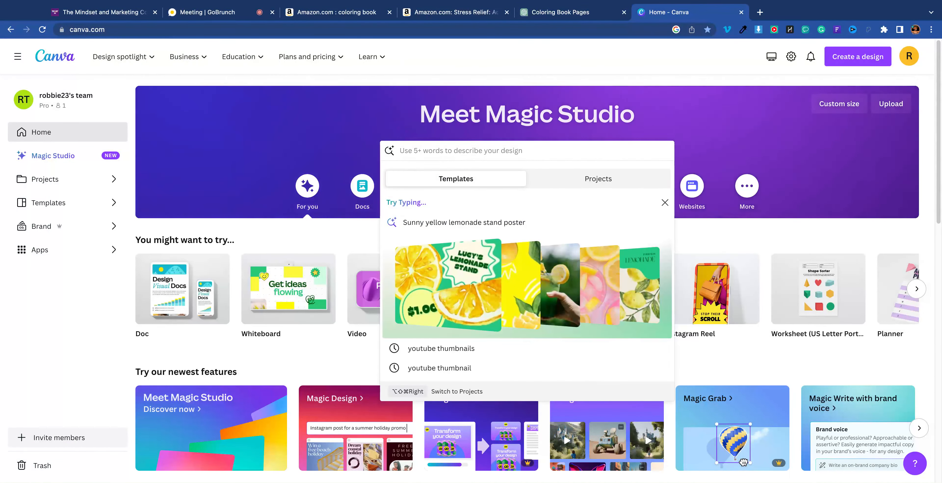
{"action": "type", "text": "coloring book"}
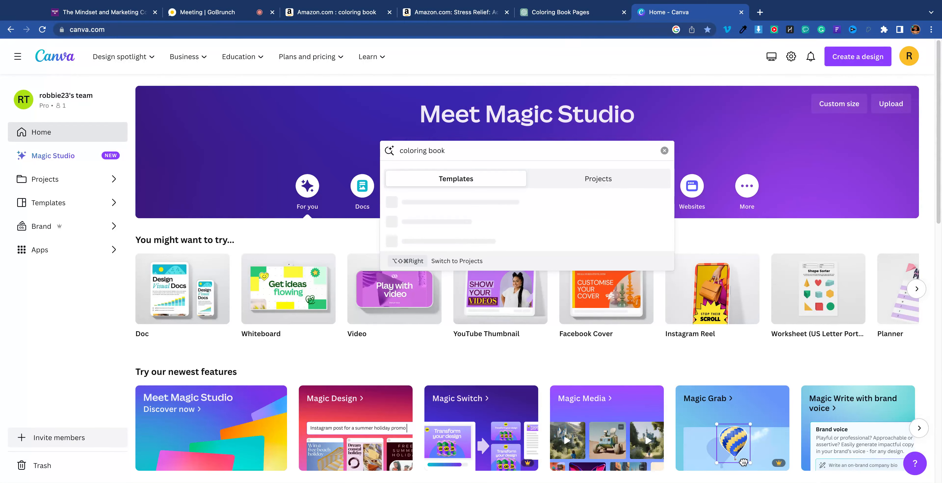
{"action": "key", "text": "Return"}
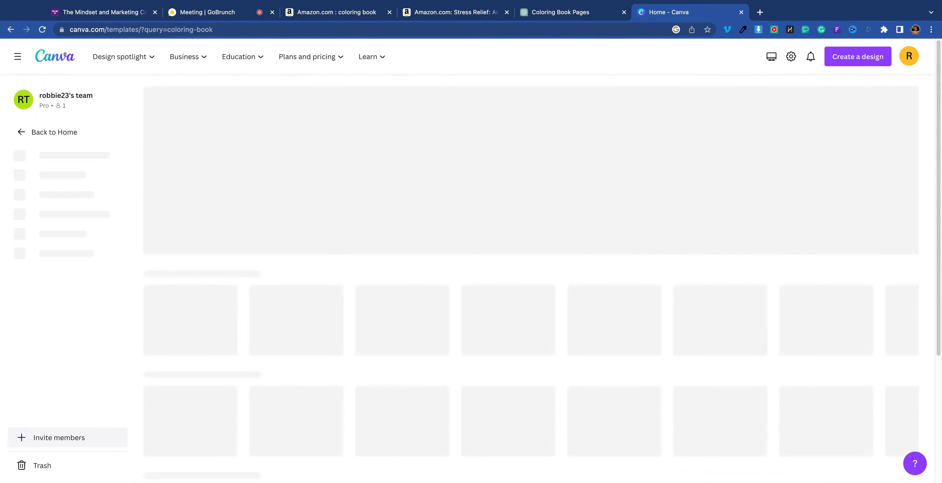
Step: Browse the coloring book templates and preview the Black and White Linear Mandala Coloring Book Worksheet
{"action": "scroll", "coordinate": [675, 279], "scroll_direction": "down", "scroll_amount": 15}
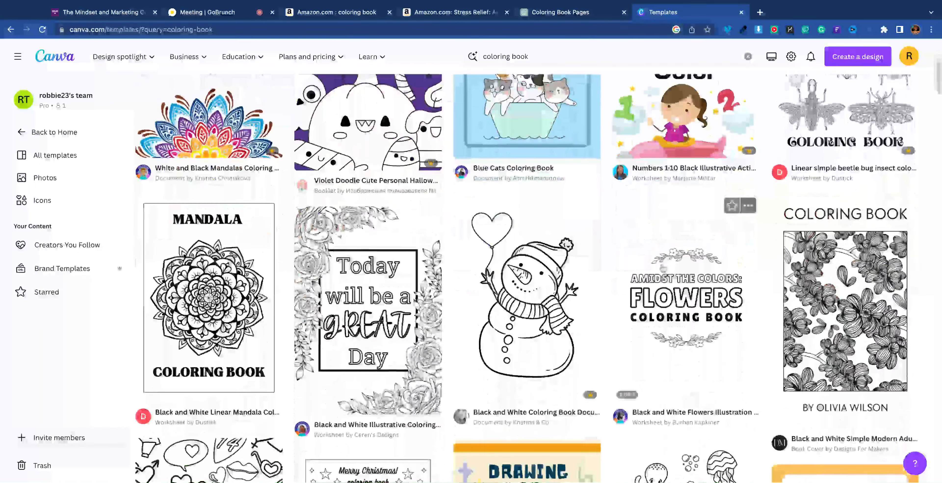
{"action": "scroll", "coordinate": [625, 274], "scroll_direction": "down", "scroll_amount": 10}
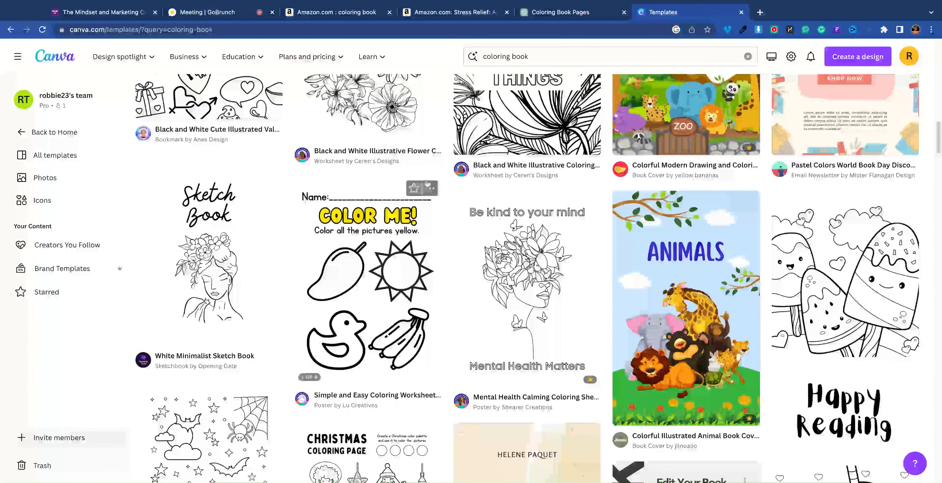
{"action": "scroll", "coordinate": [627, 267], "scroll_direction": "up", "scroll_amount": 6}
{"action": "scroll", "coordinate": [559, 205], "scroll_direction": "up", "scroll_amount": 10}
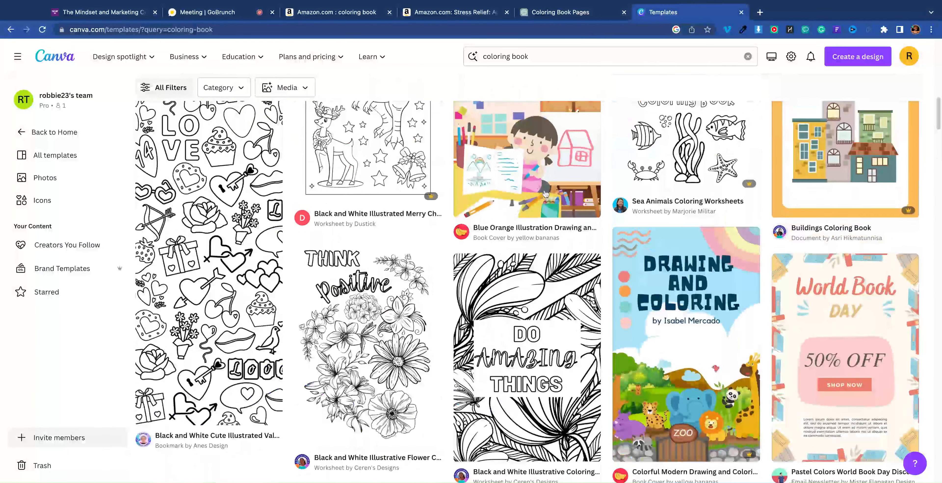
{"action": "scroll", "coordinate": [781, 178], "scroll_direction": "up", "scroll_amount": 2}
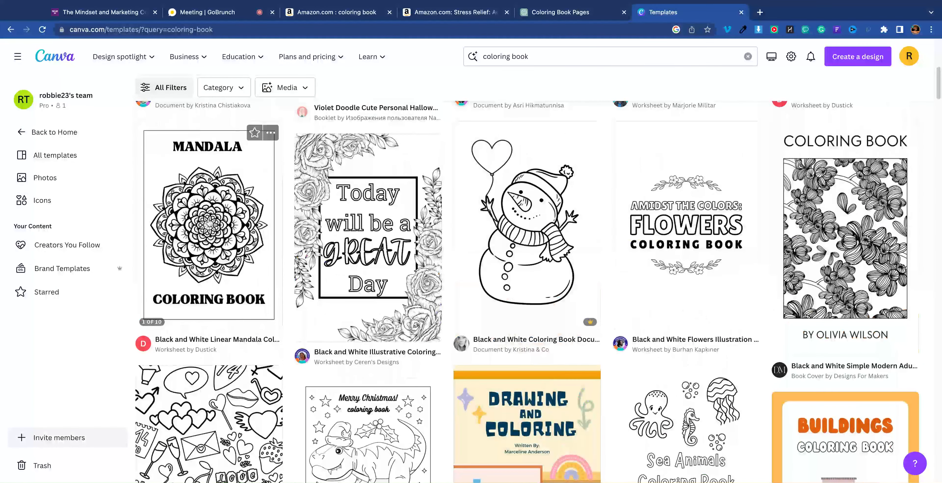
{"action": "left_click", "coordinate": [264, 202]}
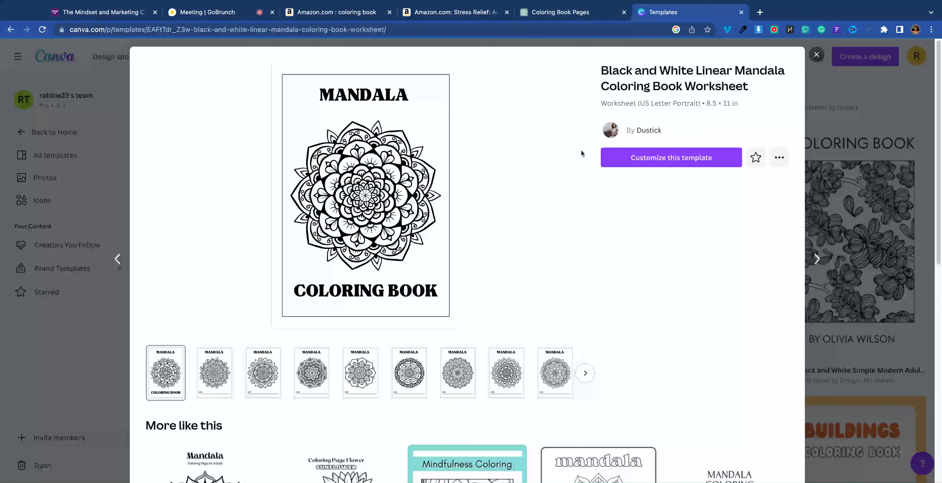
{"action": "key", "text": "Escape"}
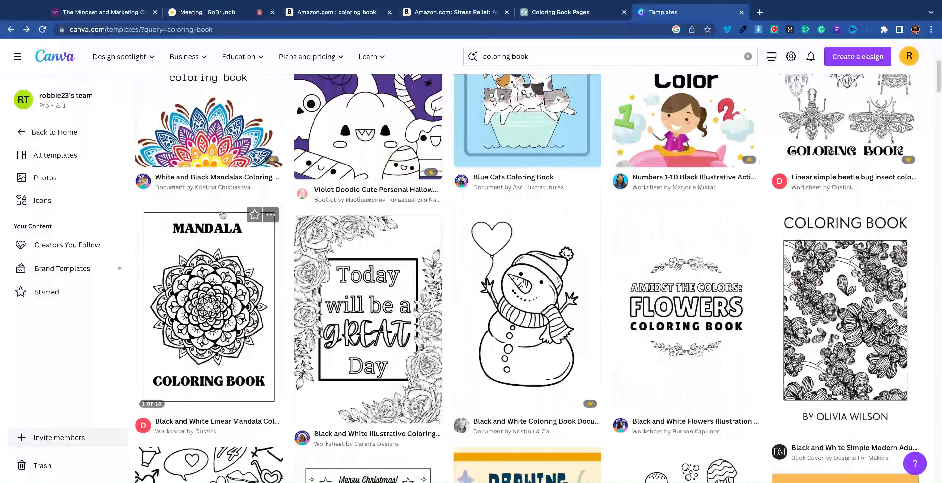
{"action": "scroll", "coordinate": [222, 214], "scroll_direction": "down", "scroll_amount": 20}
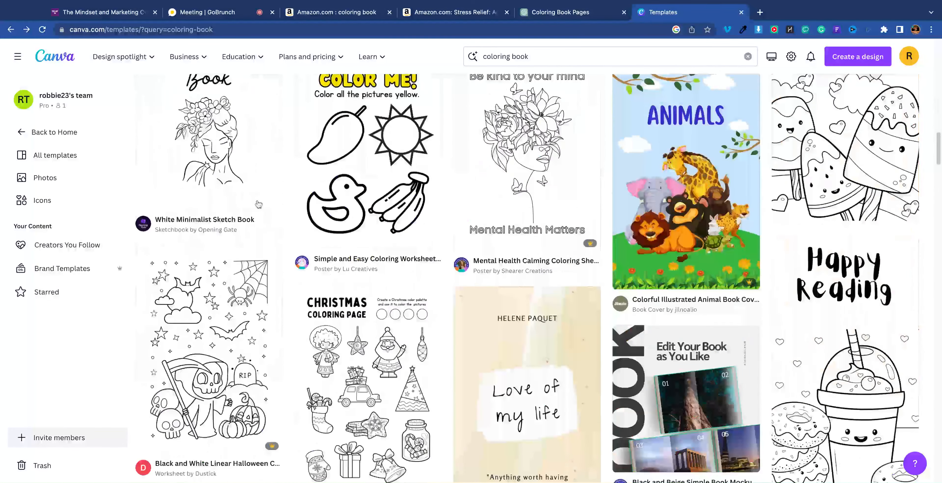
{"action": "scroll", "coordinate": [259, 205], "scroll_direction": "up", "scroll_amount": 20}
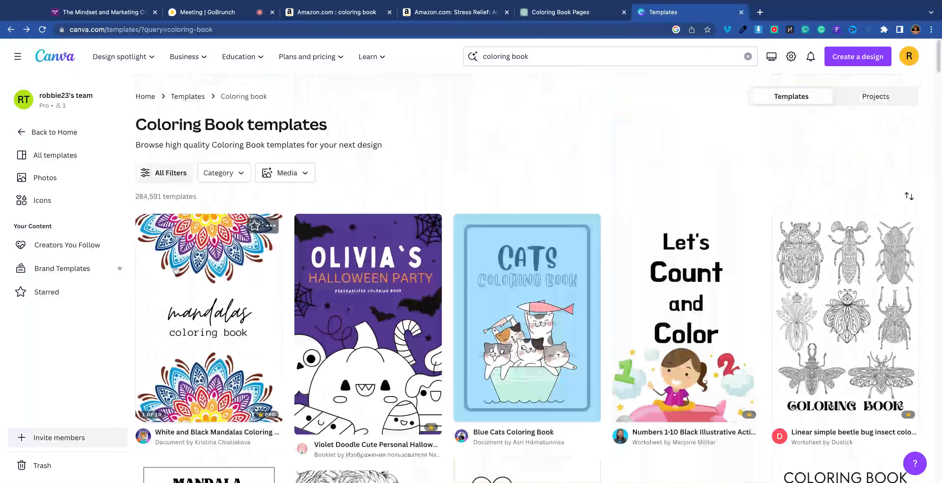
Step: Open the White and Black Mandalas Coloring Book template for customizing and delete every page after the cover
{"action": "left_click", "coordinate": [175, 271]}
{"action": "left_click", "coordinate": [688, 169]}
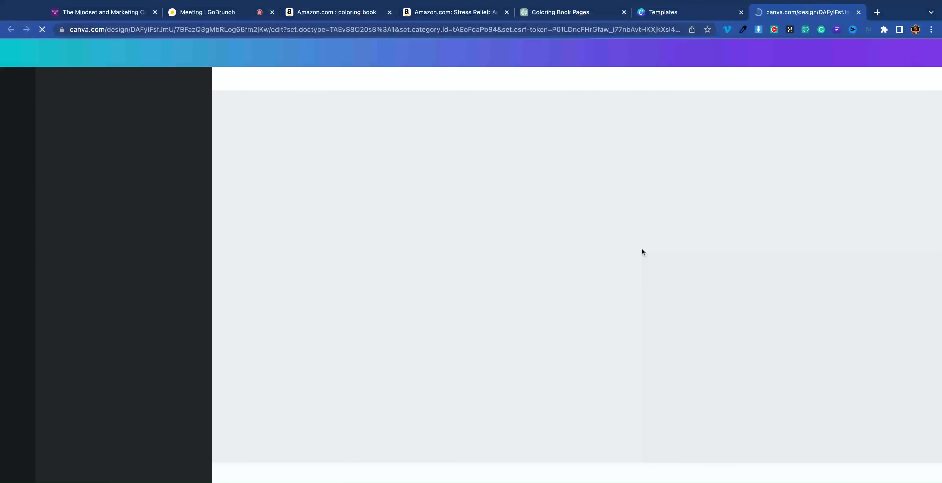
{"action": "scroll", "coordinate": [735, 228], "scroll_direction": "down", "scroll_amount": 8}
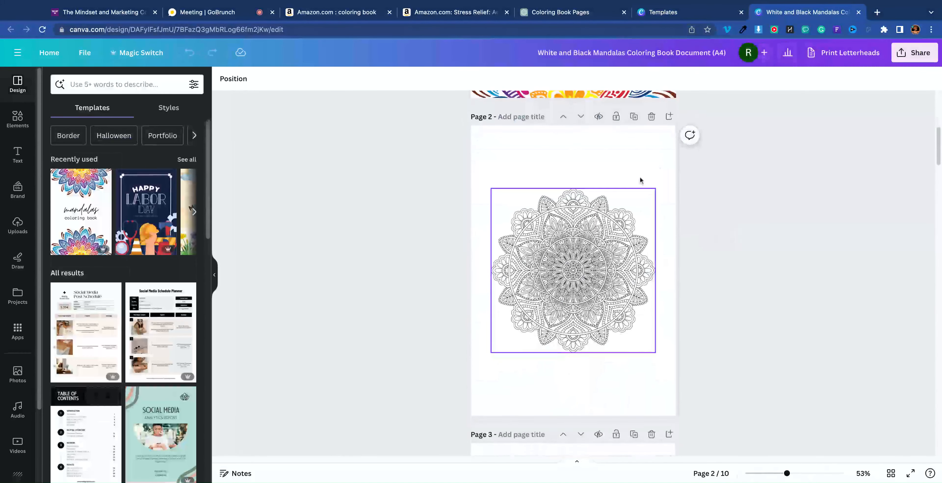
{"action": "left_click", "coordinate": [651, 117]}
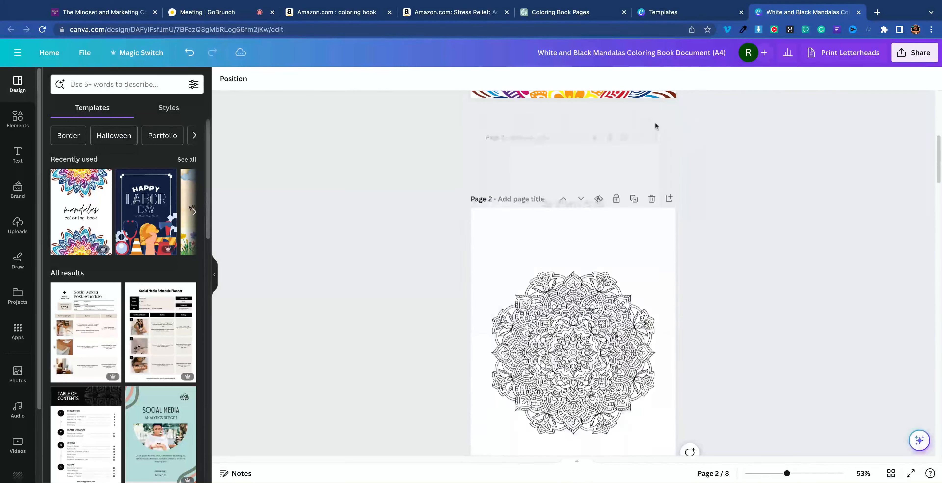
{"action": "left_click", "coordinate": [655, 124]}
{"action": "left_click", "coordinate": [655, 124]}
{"action": "left_click", "coordinate": [655, 124]}
{"action": "left_click", "coordinate": [655, 124]}
{"action": "left_click", "coordinate": [655, 123]}
{"action": "left_click", "coordinate": [655, 124]}
{"action": "left_click", "coordinate": [655, 123]}
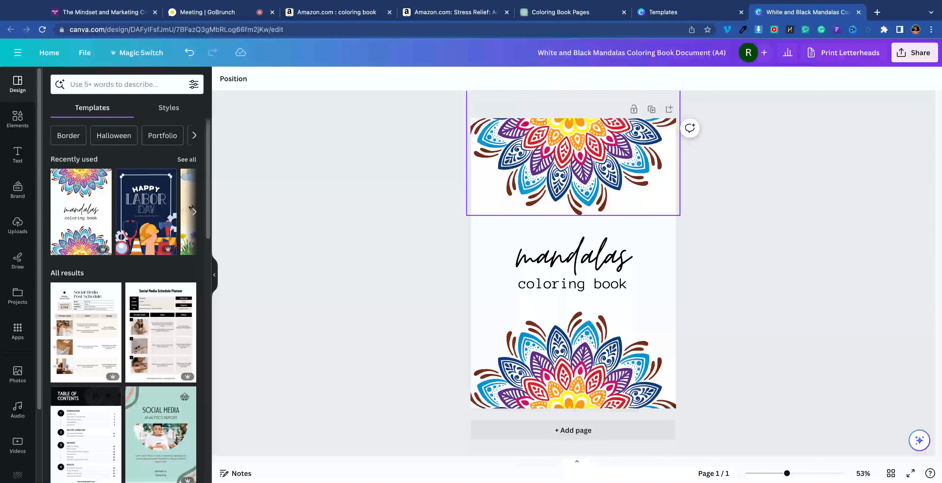
Step: Duplicate the mandala cover page and delete all the elements on the copy to make page 2 blank
{"action": "left_click", "coordinate": [652, 109]}
{"action": "left_click", "coordinate": [543, 186]}
{"action": "key", "text": "Delete"}
{"action": "left_click_drag", "start_coordinate": [437, 189], "coordinate": [680, 454]}
{"action": "key", "text": "Delete"}
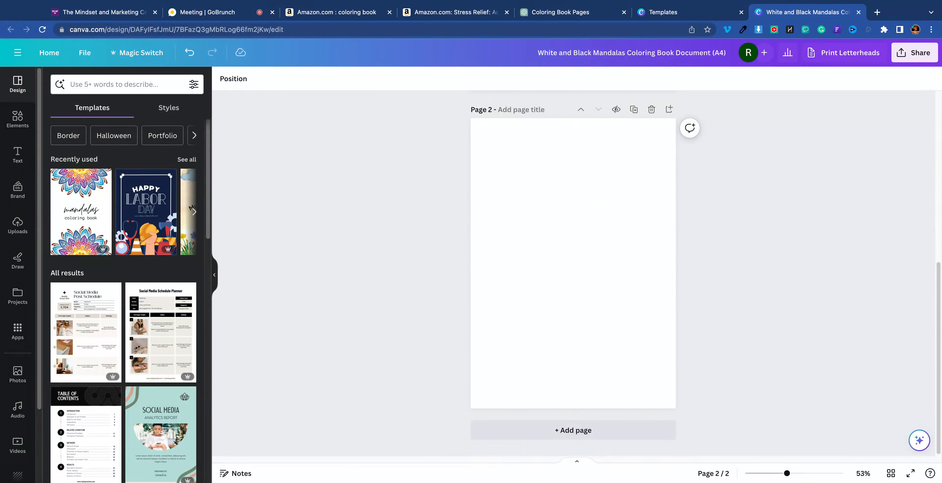
Step: Switch to the ChatGPT coloring page chat, send the request "create more coloring pages", and check its progress
{"action": "left_click", "coordinate": [564, 12]}
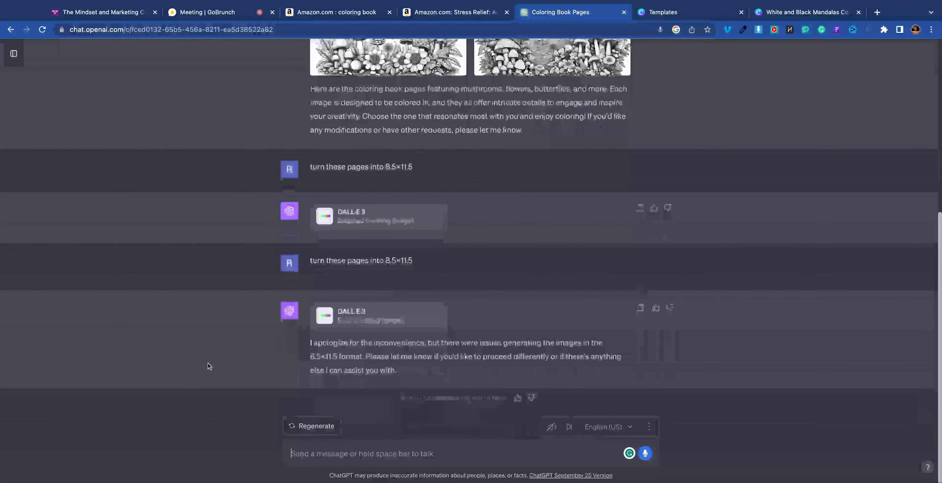
{"action": "key", "text": "space"}
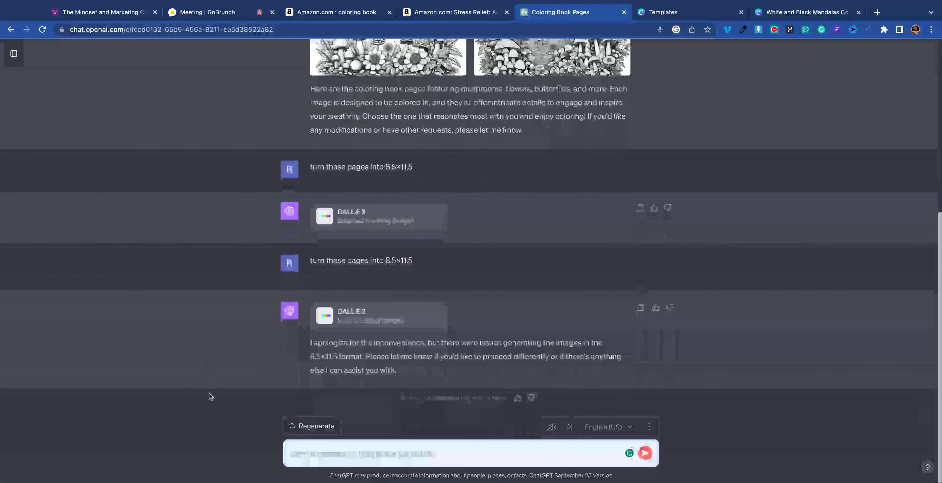
{"action": "type", "text": "create more coloring pages"}
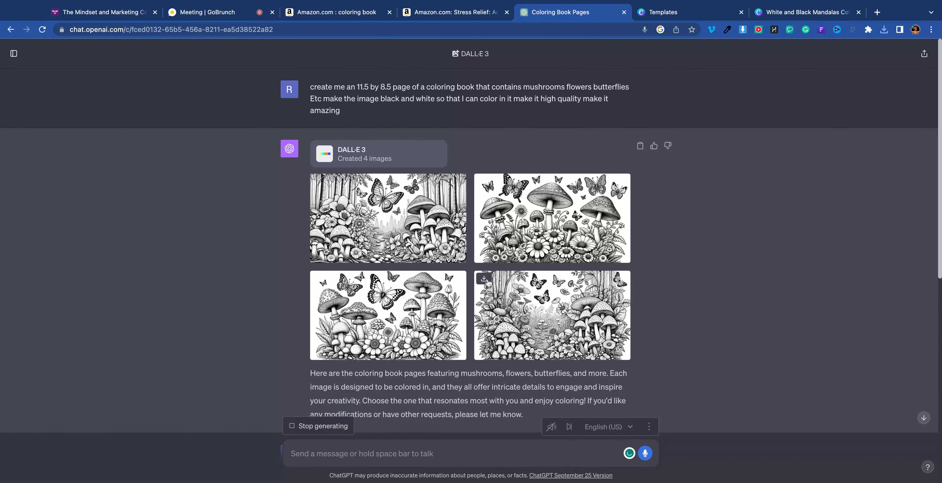
{"action": "scroll", "coordinate": [522, 265], "scroll_direction": "down", "scroll_amount": 15}
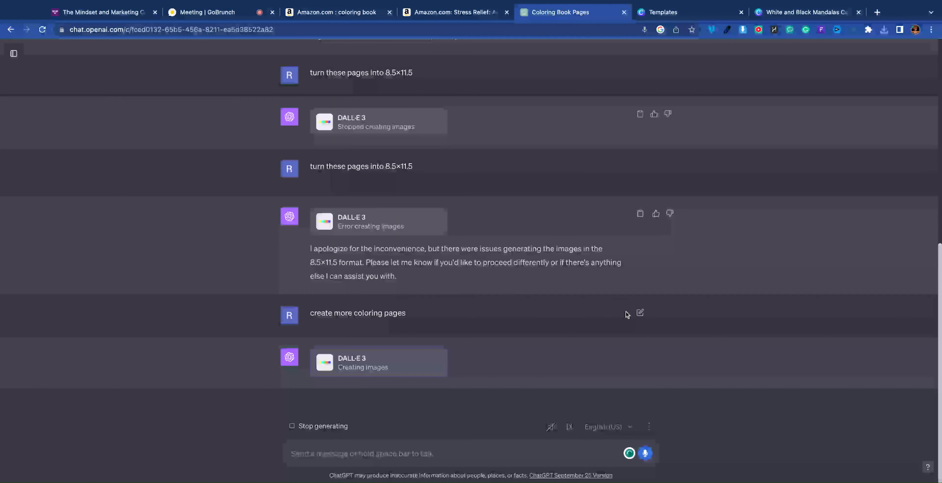
{"action": "scroll", "coordinate": [565, 285], "scroll_direction": "up", "scroll_amount": 3}
{"action": "scroll", "coordinate": [445, 335], "scroll_direction": "down", "scroll_amount": 3}
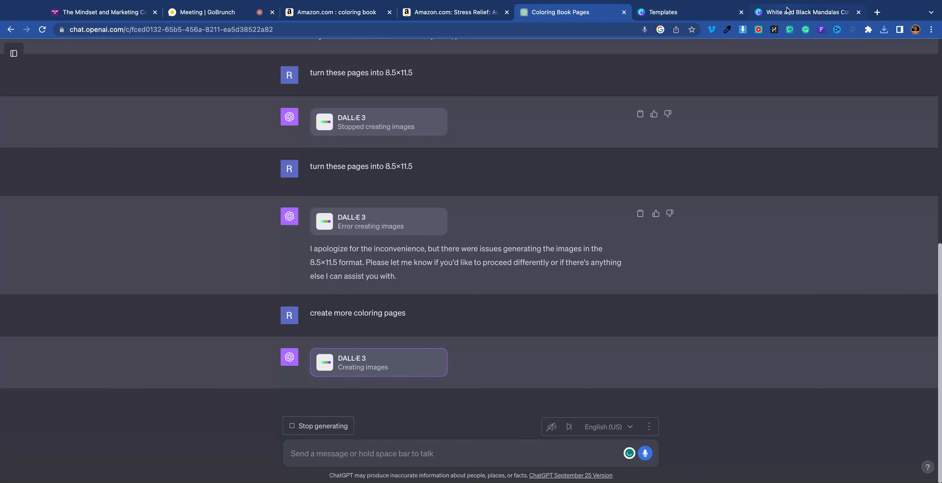
Step: Switch to the Canva mandala design, move its browser tab beside the ChatGPT one, and look over the cover and blank page
{"action": "left_click", "coordinate": [792, 14]}
{"action": "left_click_drag", "start_coordinate": [818, 17], "coordinate": [699, 15]}
{"action": "scroll", "coordinate": [379, 154], "scroll_direction": "up", "scroll_amount": 5}
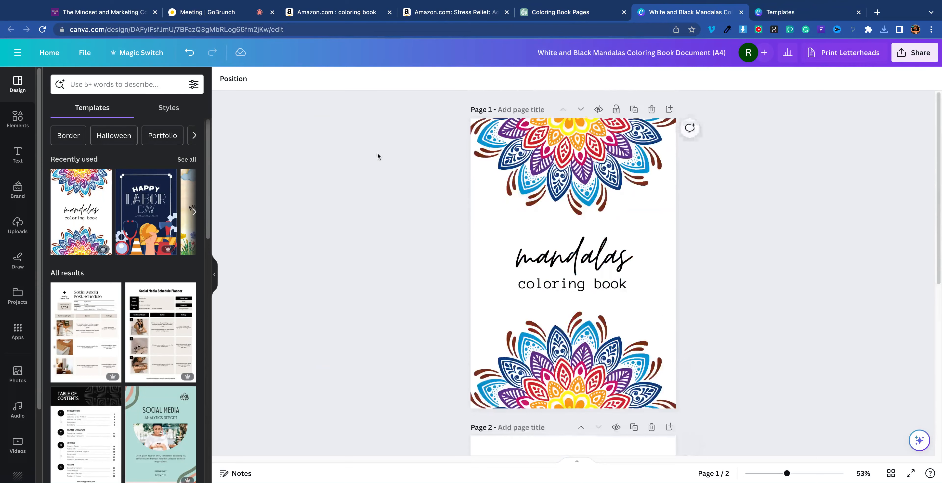
{"action": "scroll", "coordinate": [380, 185], "scroll_direction": "down", "scroll_amount": 3}
{"action": "scroll", "coordinate": [582, 150], "scroll_direction": "up", "scroll_amount": 3}
{"action": "scroll", "coordinate": [582, 149], "scroll_direction": "up", "scroll_amount": 1}
{"action": "scroll", "coordinate": [583, 166], "scroll_direction": "down", "scroll_amount": 5}
{"action": "scroll", "coordinate": [583, 165], "scroll_direction": "up", "scroll_amount": 5}
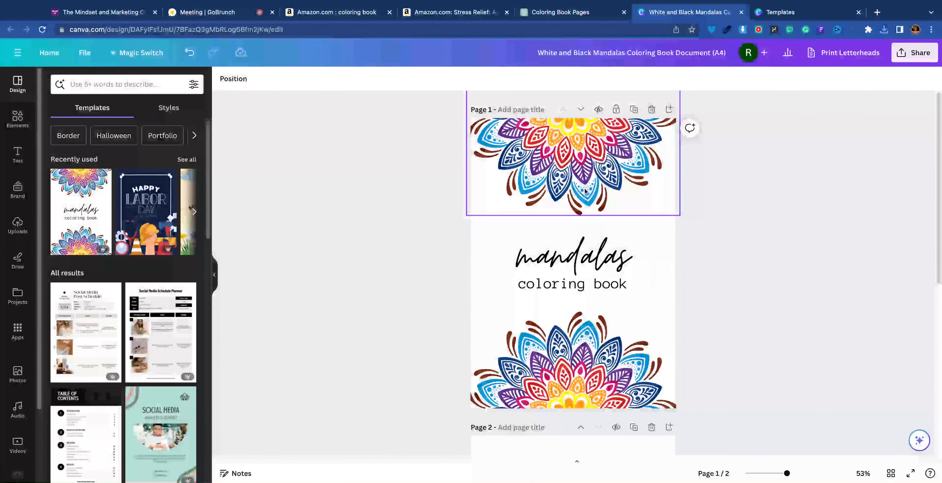
{"action": "scroll", "coordinate": [585, 222], "scroll_direction": "down", "scroll_amount": 9}
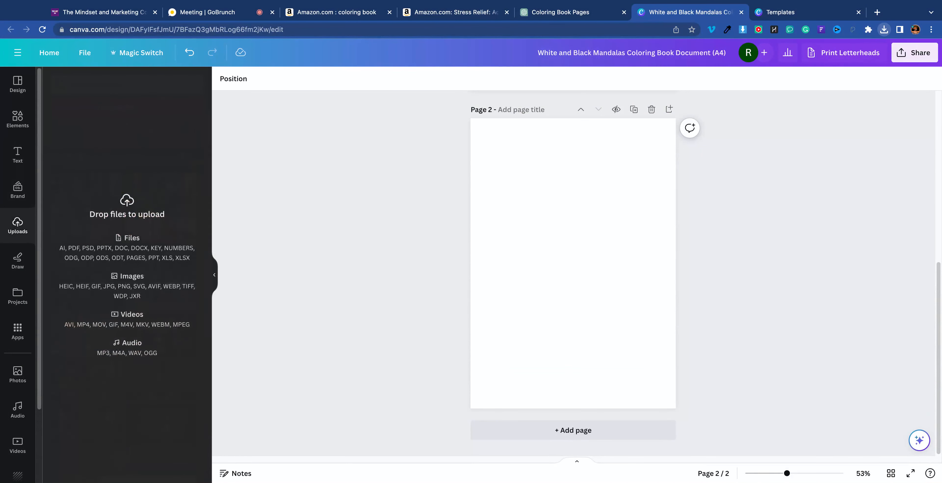
Step: Upload the four downloaded landscape mushroom and butterfly coloring images to the Canva uploads
{"action": "left_click_drag", "start_coordinate": [884, 29], "coordinate": [375, 176]}
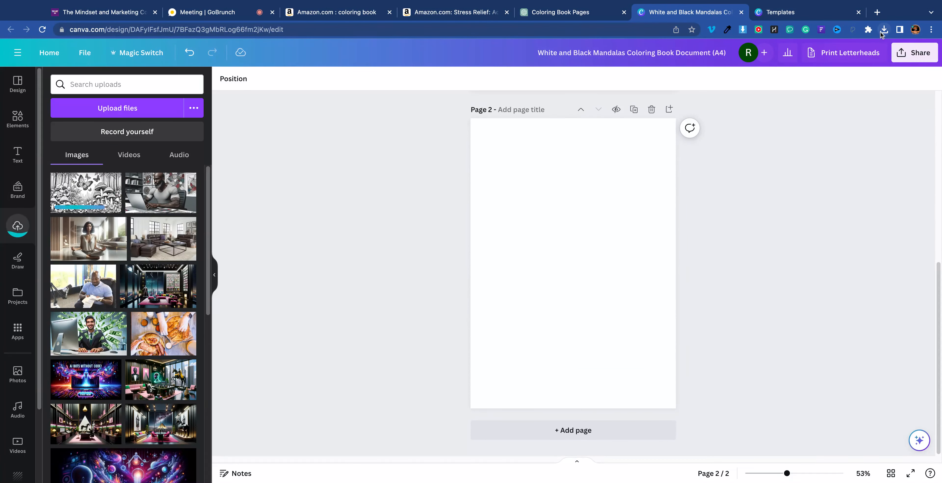
{"action": "left_click_drag", "start_coordinate": [884, 29], "coordinate": [347, 156]}
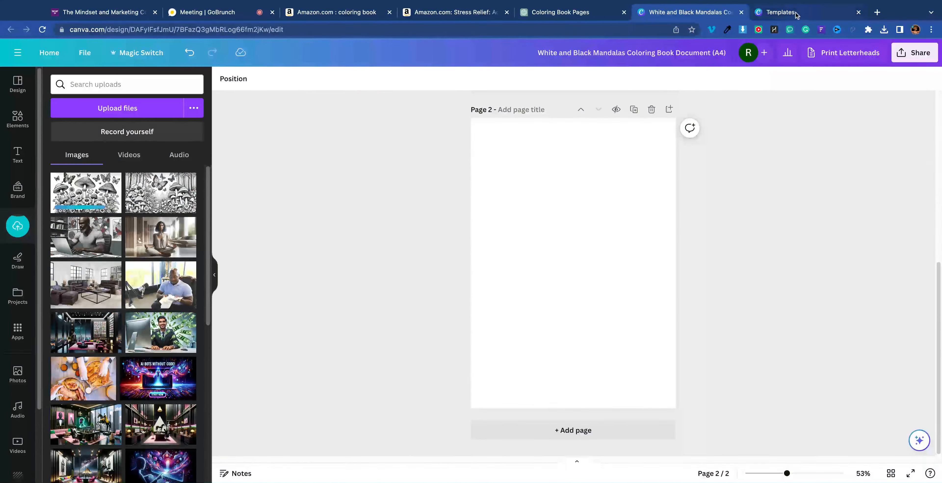
{"action": "left_click", "coordinate": [795, 16]}
{"action": "left_click", "coordinate": [697, 8]}
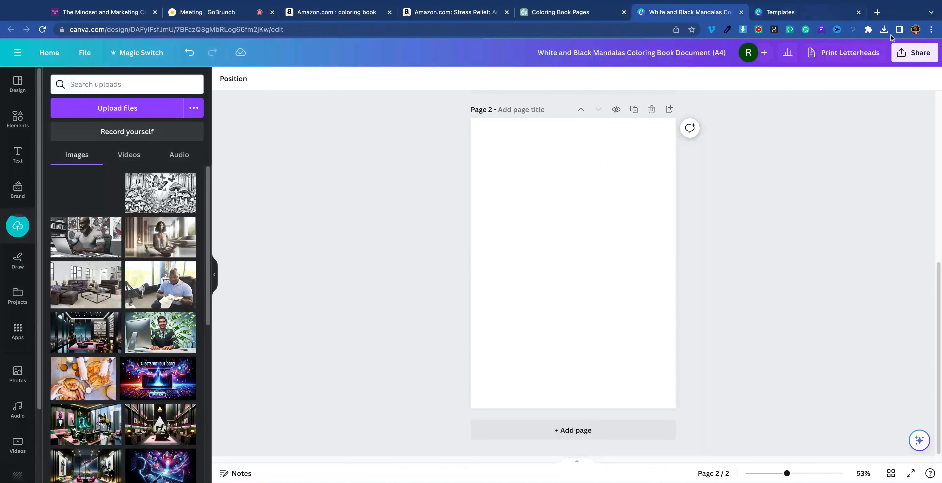
{"action": "left_click", "coordinate": [882, 32]}
{"action": "left_click_drag", "start_coordinate": [882, 31], "coordinate": [154, 229]}
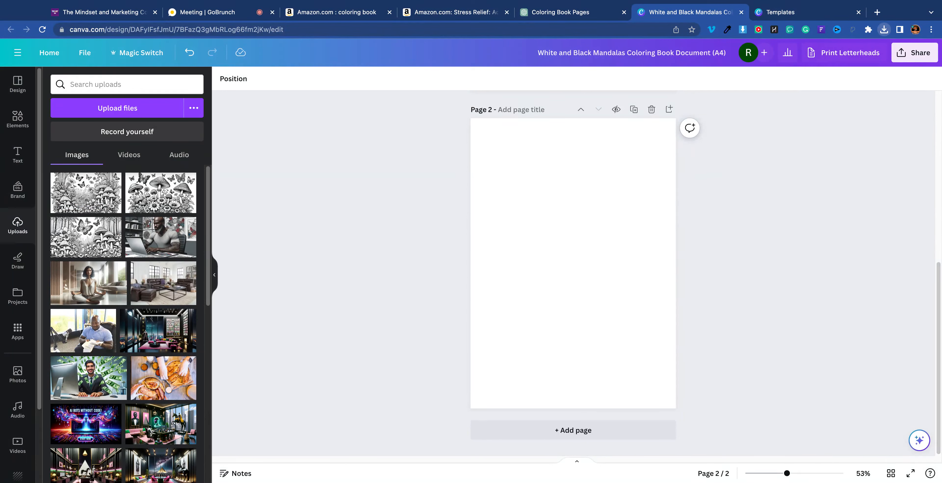
{"action": "left_click_drag", "start_coordinate": [882, 31], "coordinate": [161, 194]}
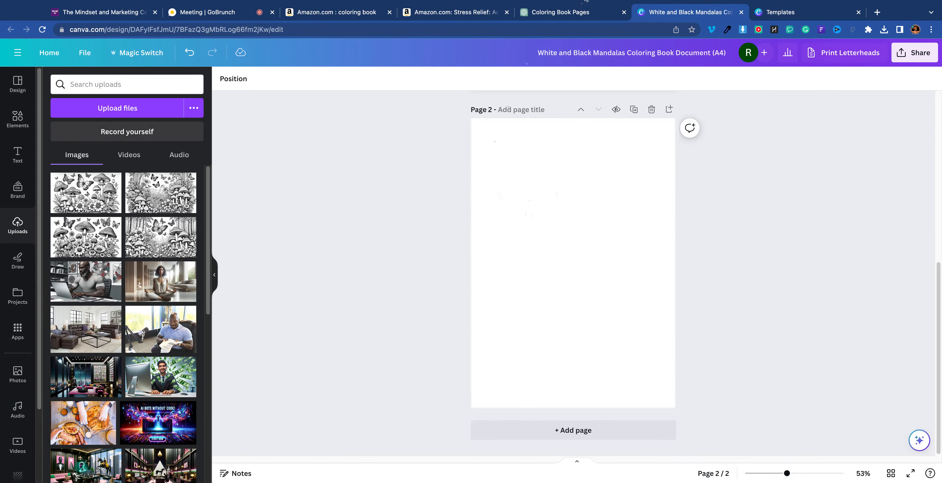
Step: Switch to ChatGPT and open and download the garden path, lily pond, town square and celestial coloring images
{"action": "left_click", "coordinate": [543, 13]}
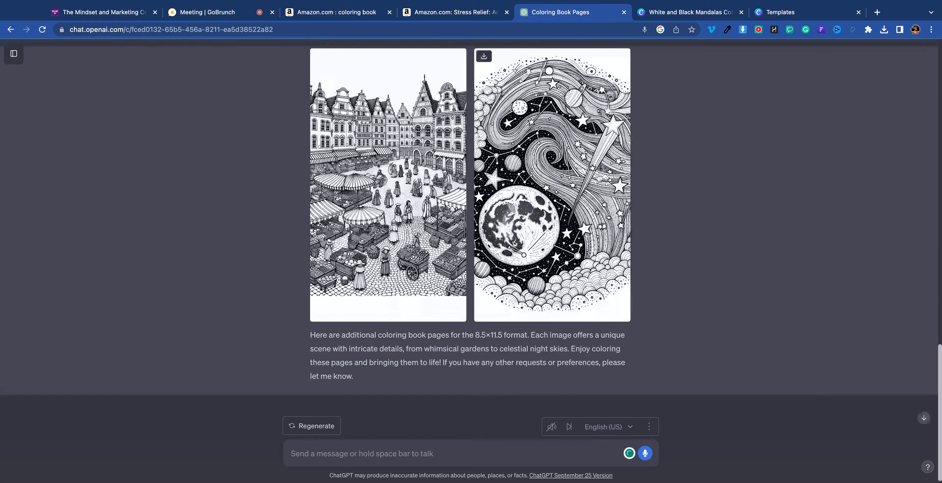
{"action": "scroll", "coordinate": [549, 233], "scroll_direction": "up", "scroll_amount": 5}
{"action": "scroll", "coordinate": [549, 232], "scroll_direction": "up", "scroll_amount": 8}
{"action": "scroll", "coordinate": [529, 221], "scroll_direction": "down", "scroll_amount": 5}
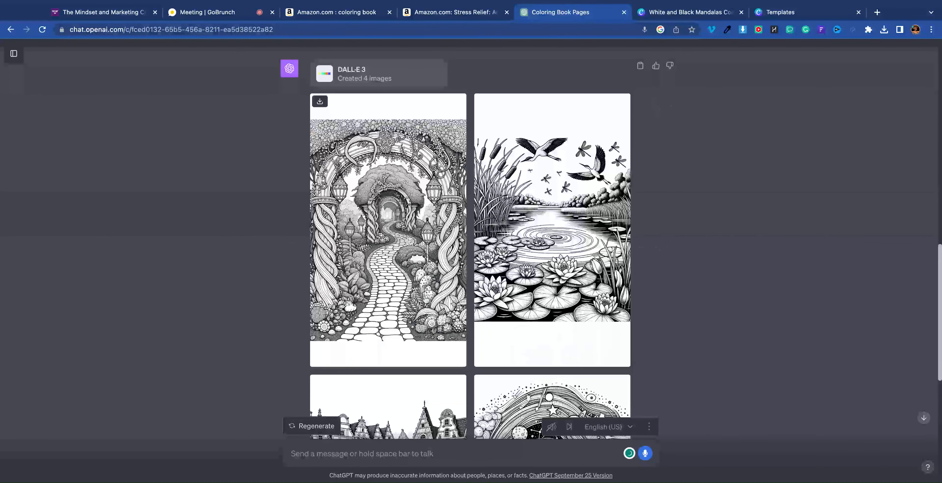
{"action": "left_click", "coordinate": [388, 227]}
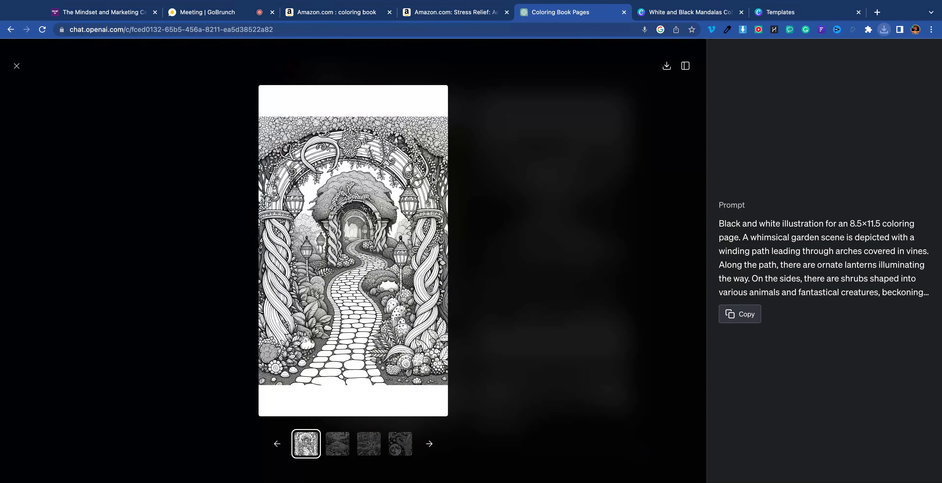
{"action": "left_click", "coordinate": [327, 449]}
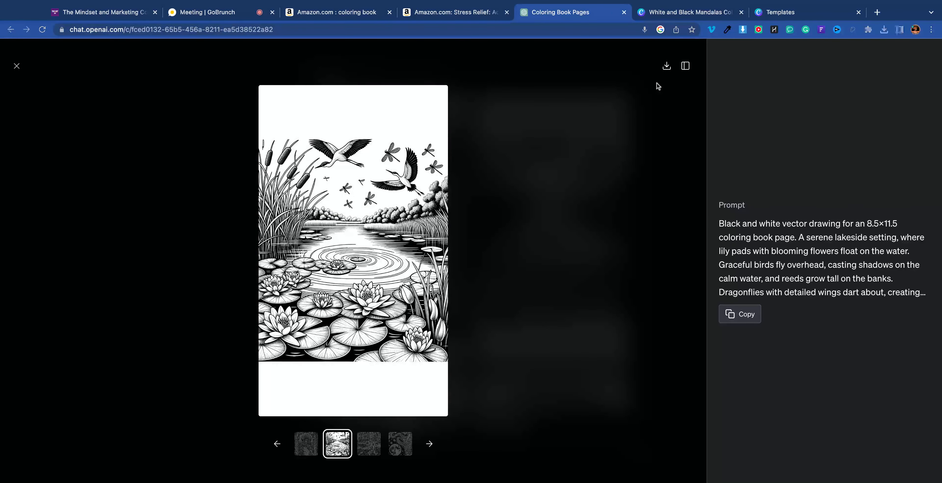
{"action": "left_click", "coordinate": [380, 444]}
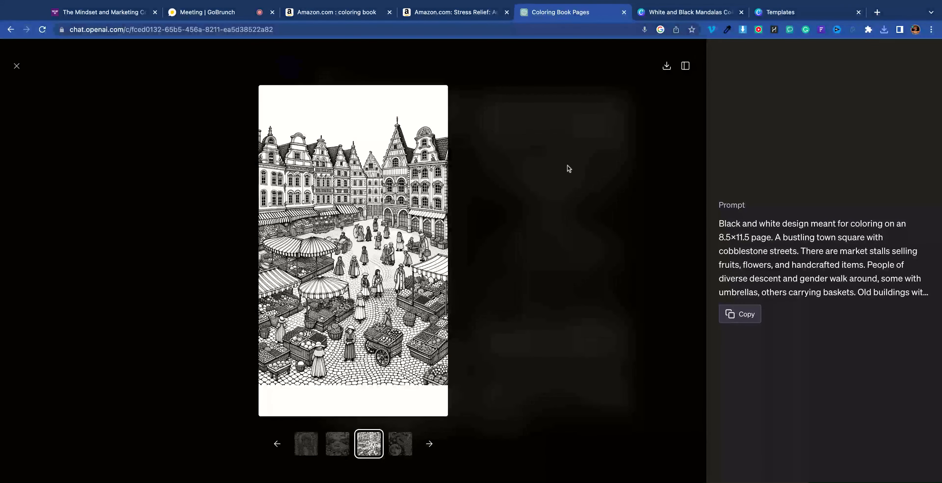
{"action": "left_click", "coordinate": [401, 453]}
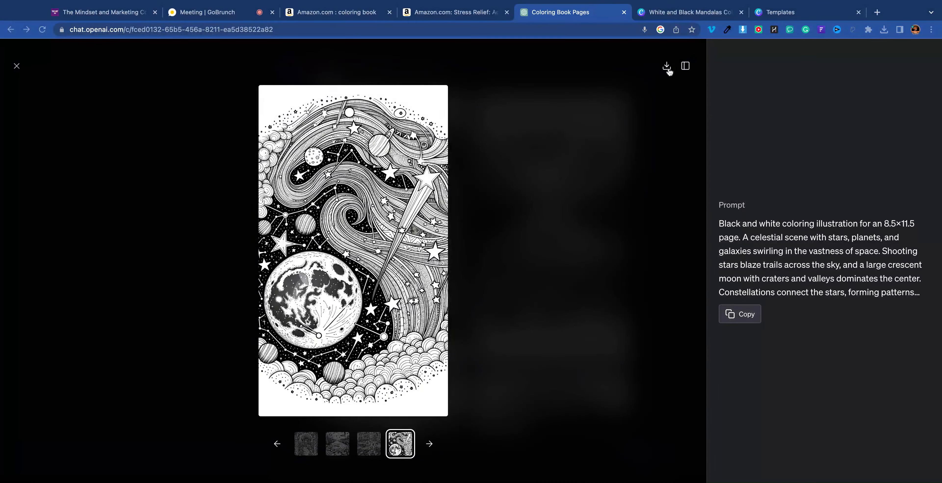
Step: Switch to the Canva design and upload the four downloaded portrait images: celestial, town square, lily pond and garden path
{"action": "left_click", "coordinate": [680, 12]}
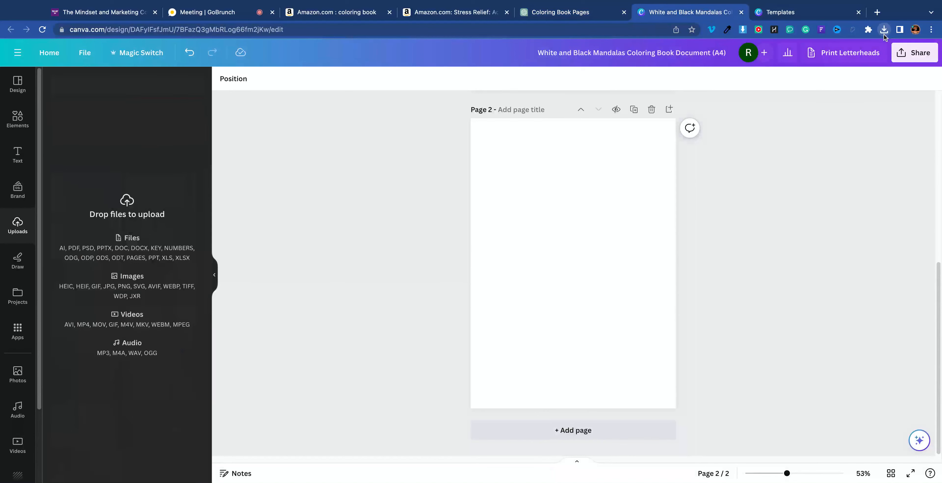
{"action": "left_click_drag", "start_coordinate": [883, 37], "coordinate": [161, 256]}
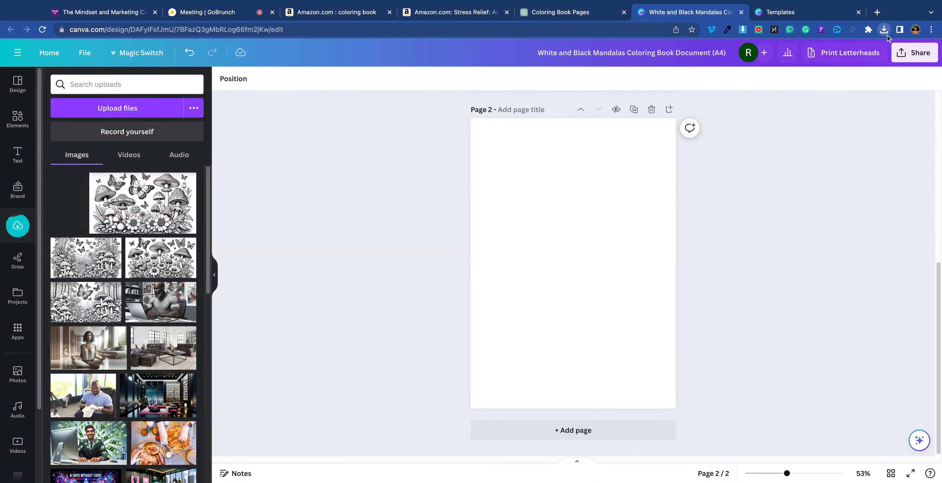
{"action": "left_click_drag", "start_coordinate": [883, 37], "coordinate": [161, 256]}
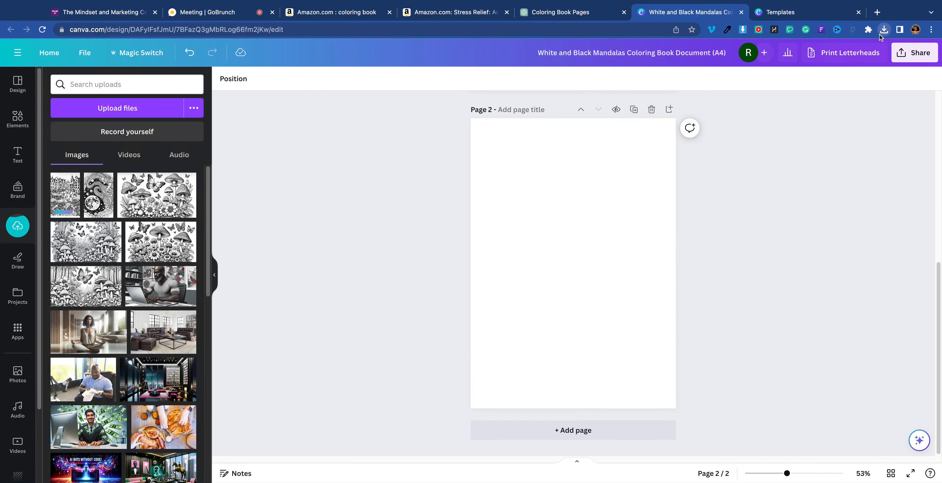
{"action": "left_click_drag", "start_coordinate": [880, 37], "coordinate": [816, 57]}
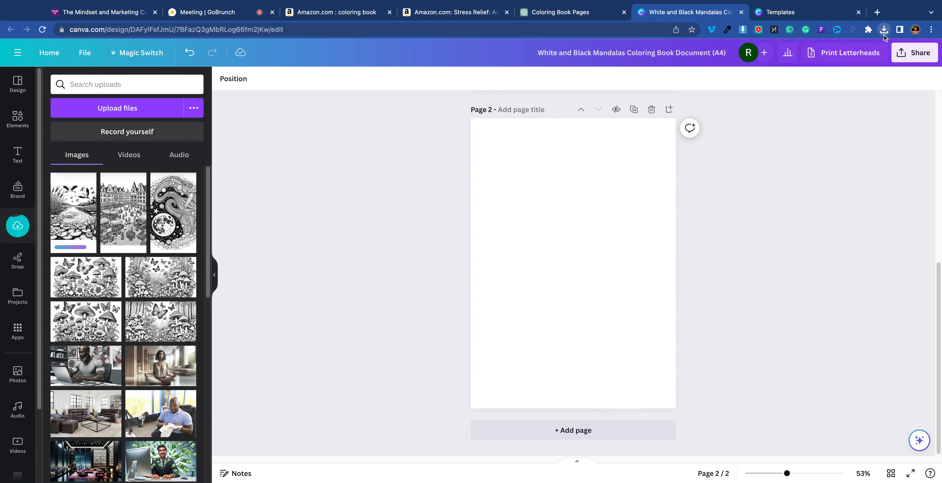
{"action": "left_click_drag", "start_coordinate": [884, 36], "coordinate": [124, 255]}
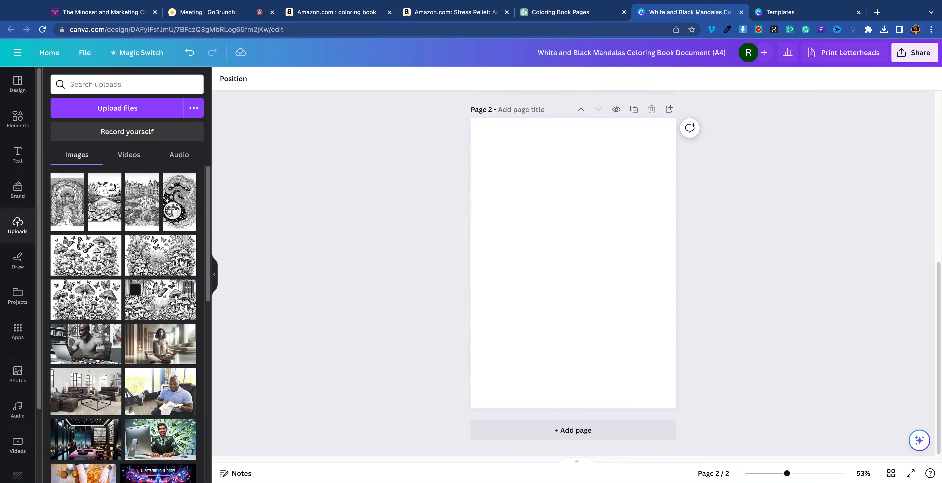
Step: Fill page 2 with the uploaded butterfly and mushroom forest image, and compare with the Amazon coloring book's sample pages
{"action": "left_click_drag", "start_coordinate": [148, 307], "coordinate": [485, 197]}
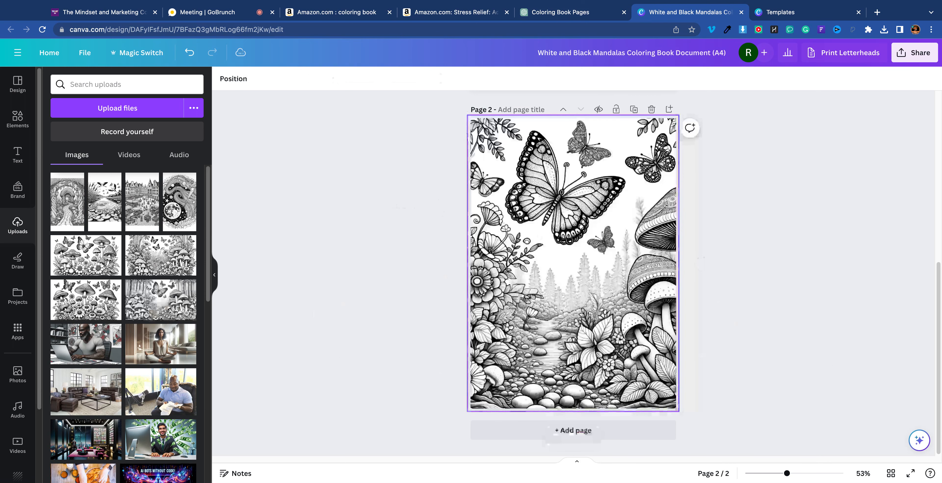
{"action": "left_click", "coordinate": [453, 12]}
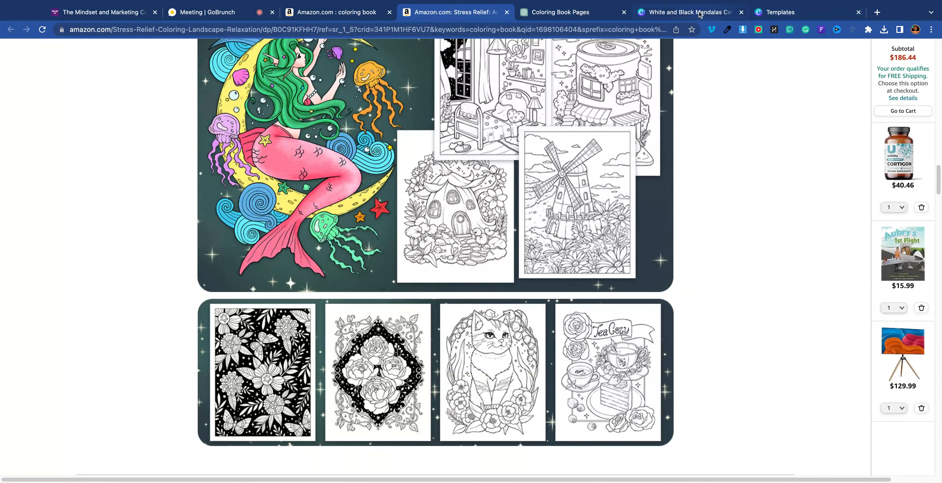
{"action": "left_click", "coordinate": [758, 13]}
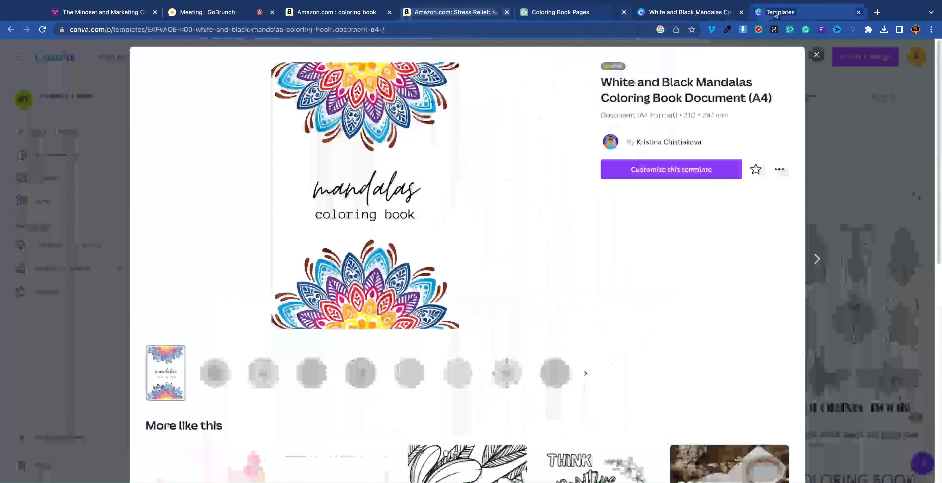
{"action": "left_click", "coordinate": [687, 12]}
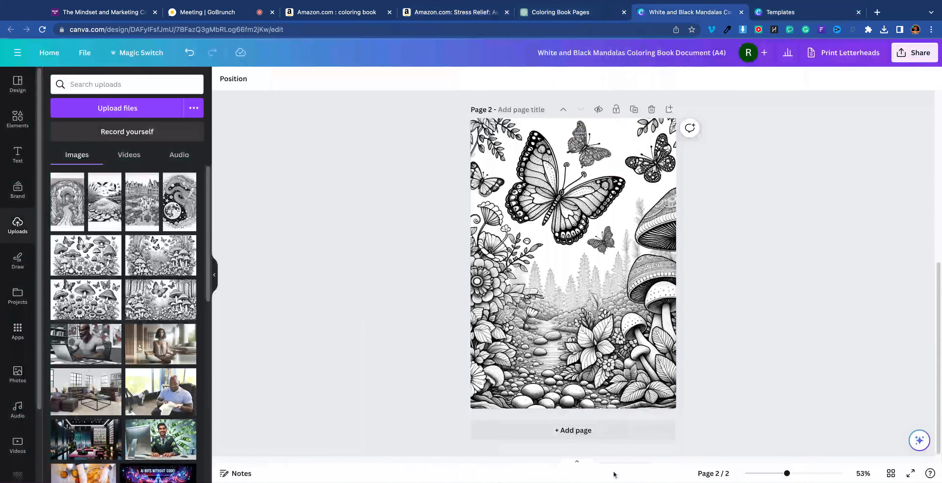
Step: Add a blank third page after the mushroom forest page and look back over the document
{"action": "left_click", "coordinate": [611, 432]}
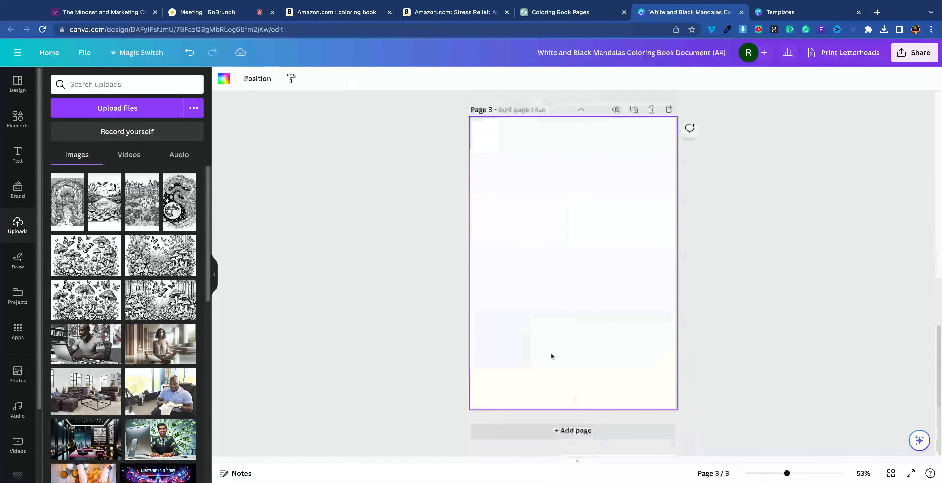
{"action": "scroll", "coordinate": [642, 157], "scroll_direction": "up", "scroll_amount": 10}
{"action": "scroll", "coordinate": [636, 226], "scroll_direction": "down", "scroll_amount": 10}
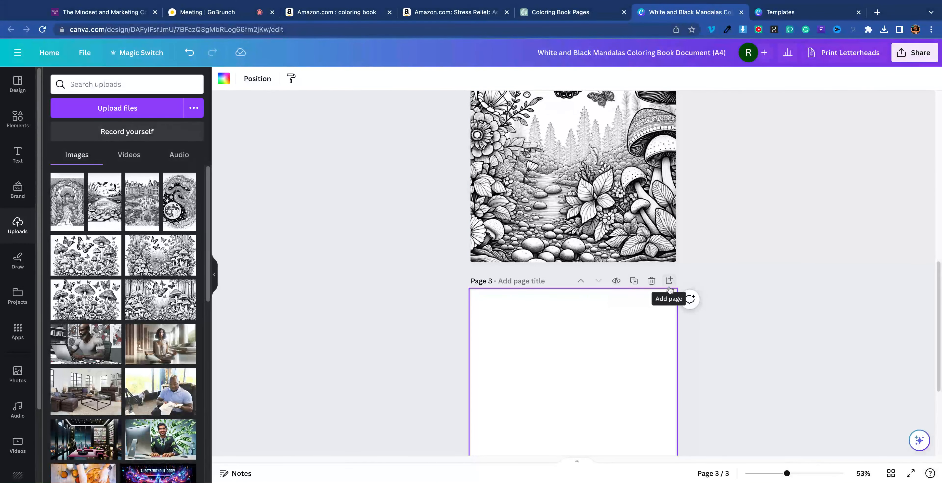
Step: Fill page 3 and two added pages, 4 and 5, each with one of the three remaining uploaded butterfly and mushroom images
{"action": "scroll", "coordinate": [575, 345], "scroll_direction": "down", "scroll_amount": 5}
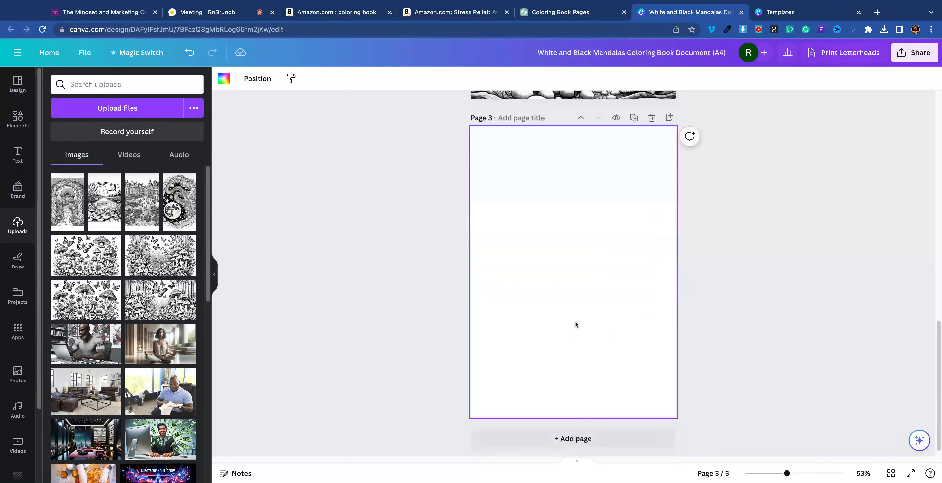
{"action": "left_click_drag", "start_coordinate": [94, 318], "coordinate": [573, 263]}
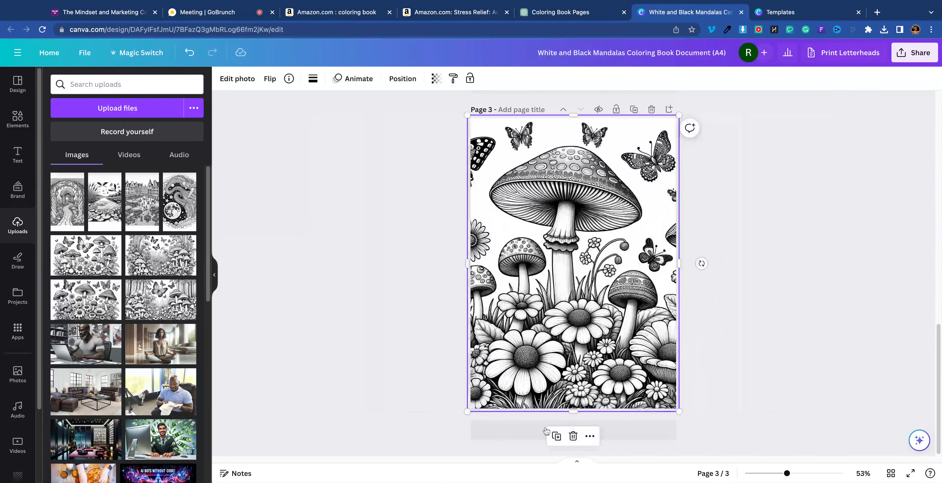
{"action": "left_click", "coordinate": [653, 437]}
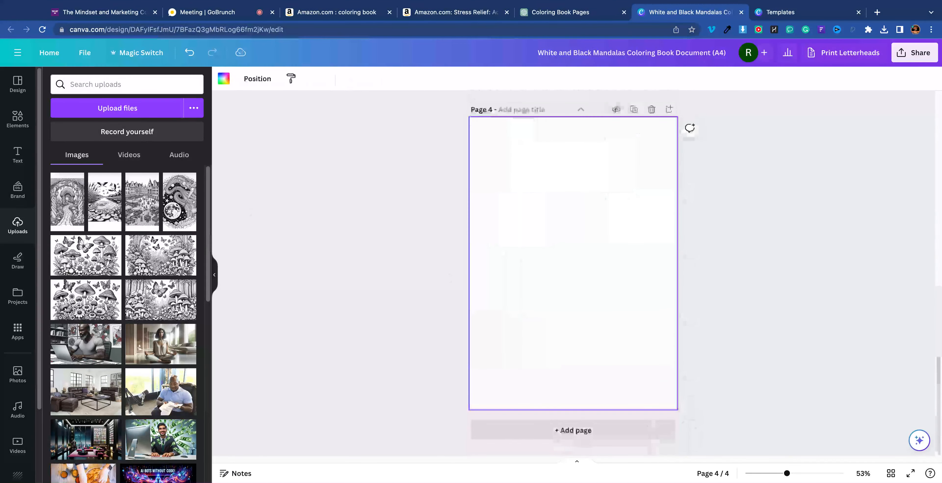
{"action": "left_click_drag", "start_coordinate": [160, 264], "coordinate": [585, 263]}
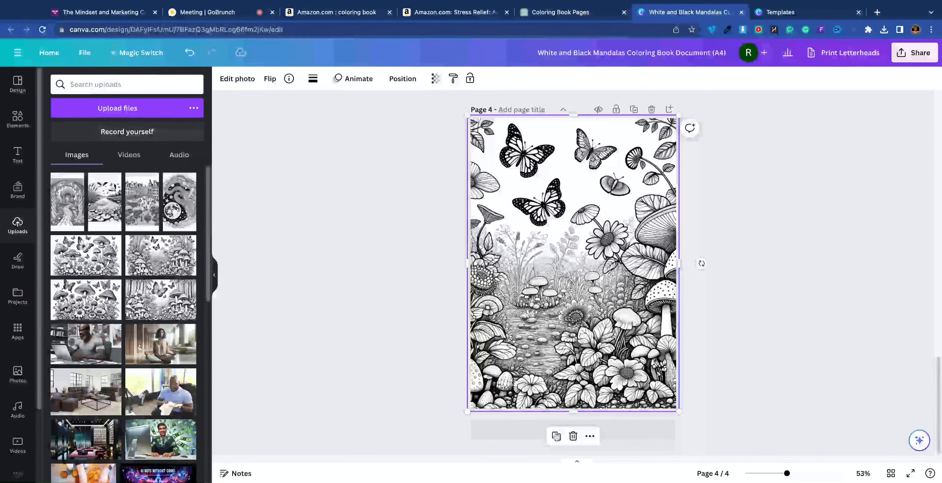
{"action": "left_click", "coordinate": [644, 424]}
{"action": "left_click_drag", "start_coordinate": [71, 261], "coordinate": [574, 263]}
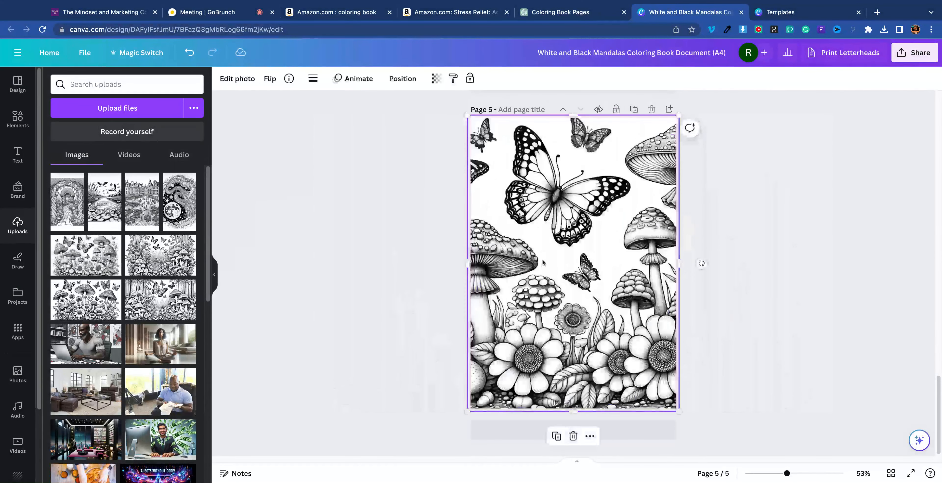
Step: Add pages 6 and 7 and fill them with the uploaded celestial and town square images respectively
{"action": "left_click", "coordinate": [647, 425]}
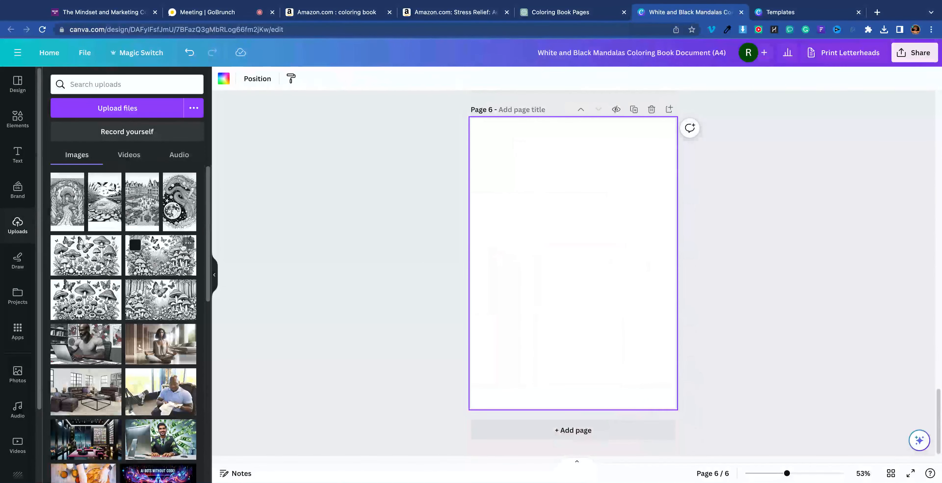
{"action": "left_click_drag", "start_coordinate": [179, 201], "coordinate": [570, 263]}
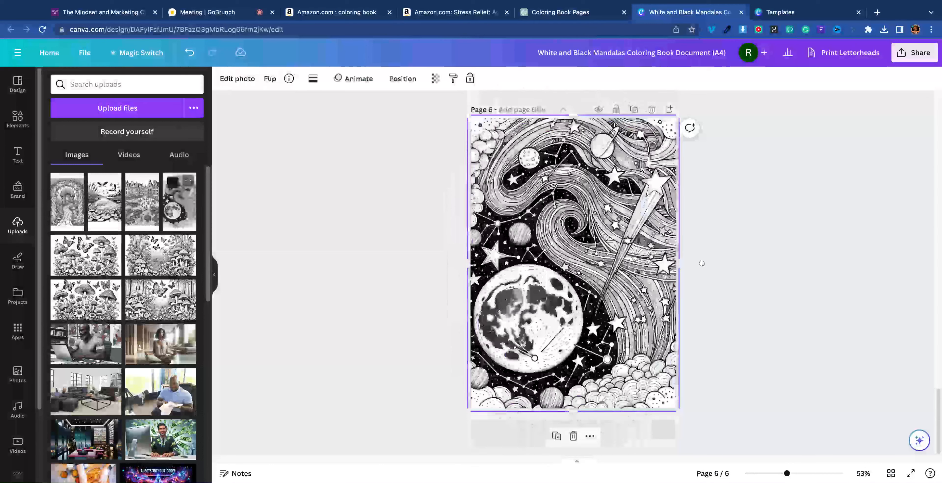
{"action": "left_click", "coordinate": [622, 435]}
{"action": "left_click_drag", "start_coordinate": [142, 201], "coordinate": [571, 264]}
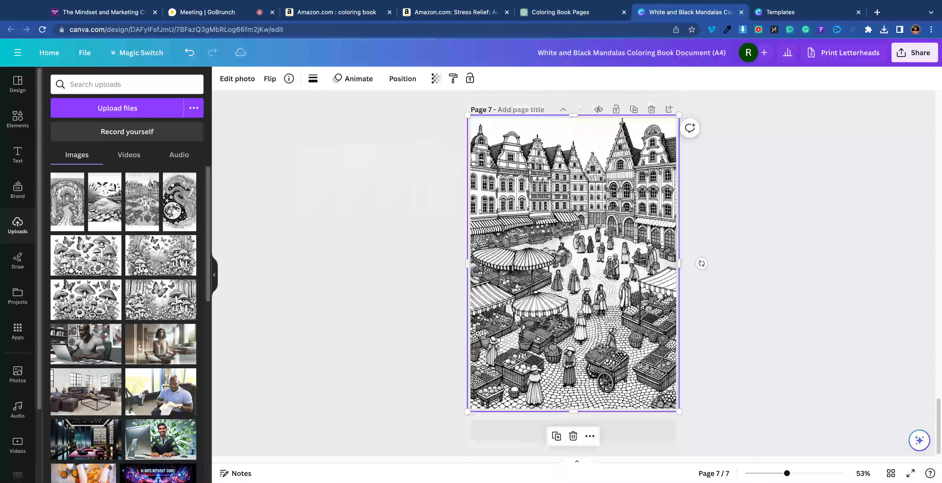
Step: Add page 8 with the uploaded lily pond image and set that image as the page background
{"action": "left_click", "coordinate": [579, 441]}
{"action": "left_click_drag", "start_coordinate": [106, 202], "coordinate": [110, 205]}
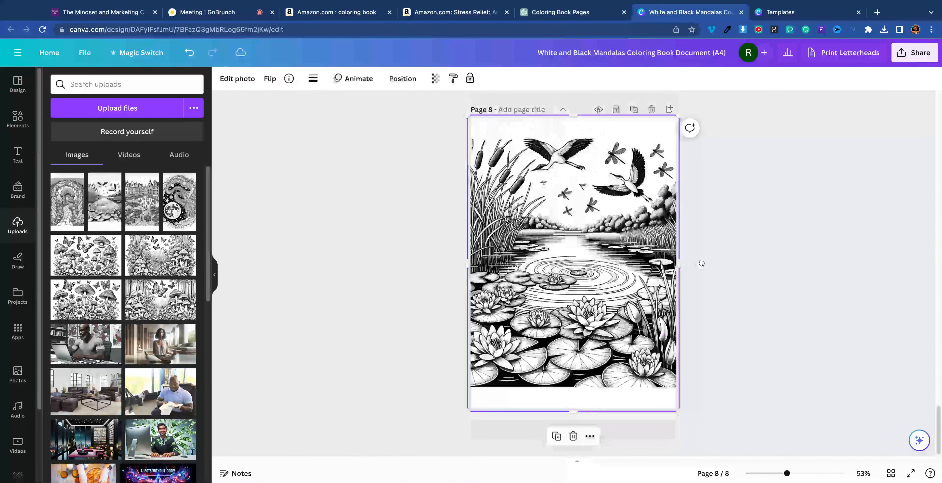
{"action": "right_click", "coordinate": [514, 369]}
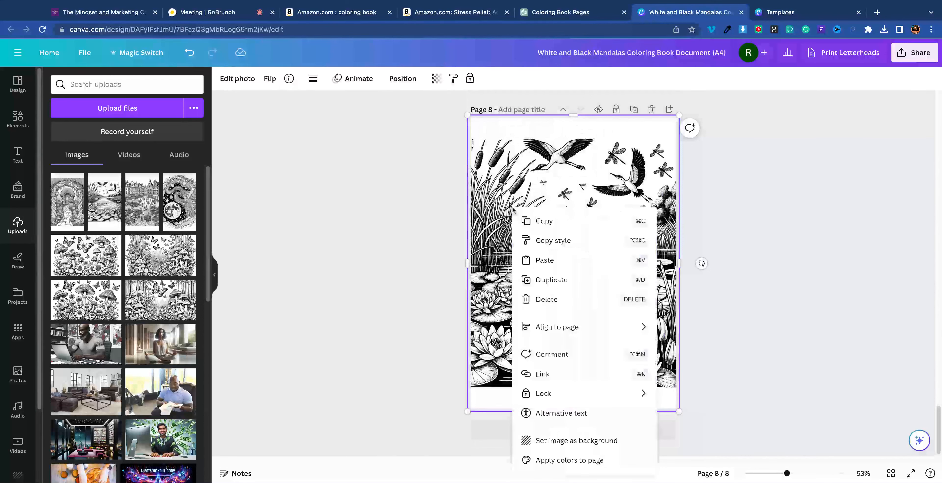
{"action": "left_click", "coordinate": [556, 441]}
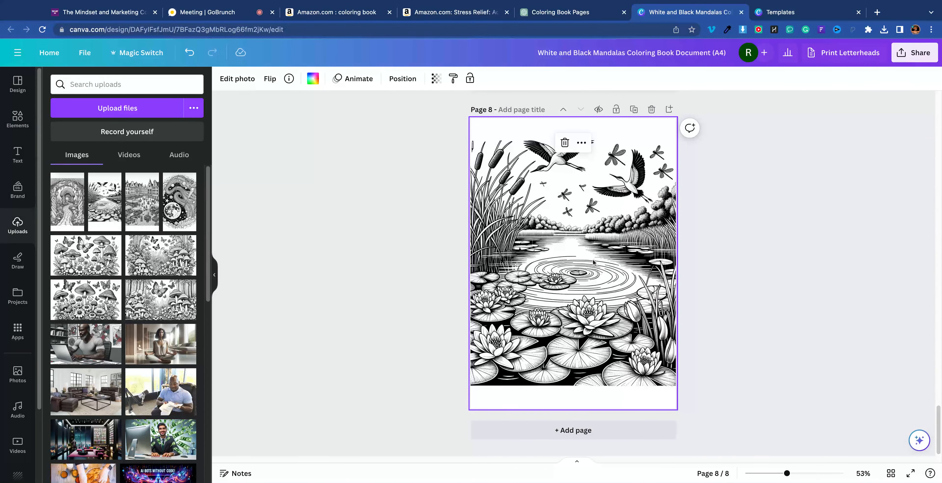
Step: Enlarge the lily pond background within its crop until it covers the white bands on page 8
{"action": "double_click", "coordinate": [614, 275]}
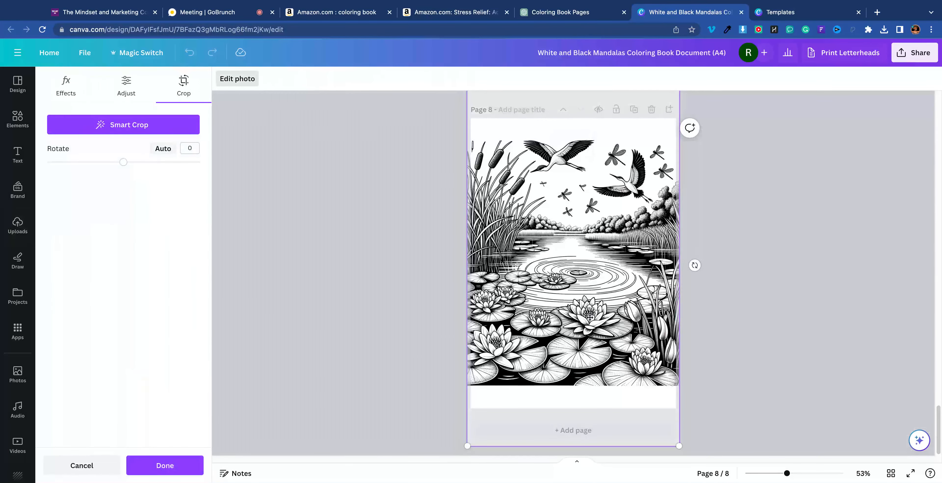
{"action": "left_click_drag", "start_coordinate": [680, 446], "coordinate": [686, 366]}
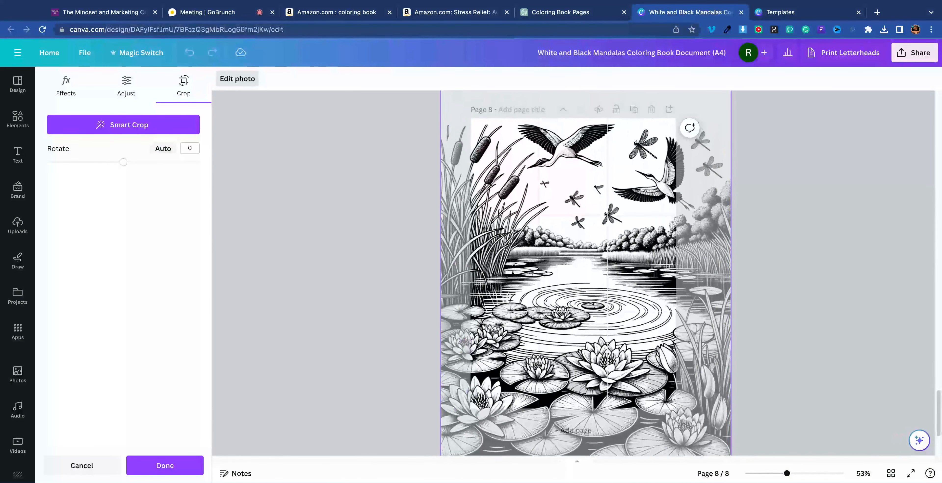
{"action": "left_click", "coordinate": [844, 278]}
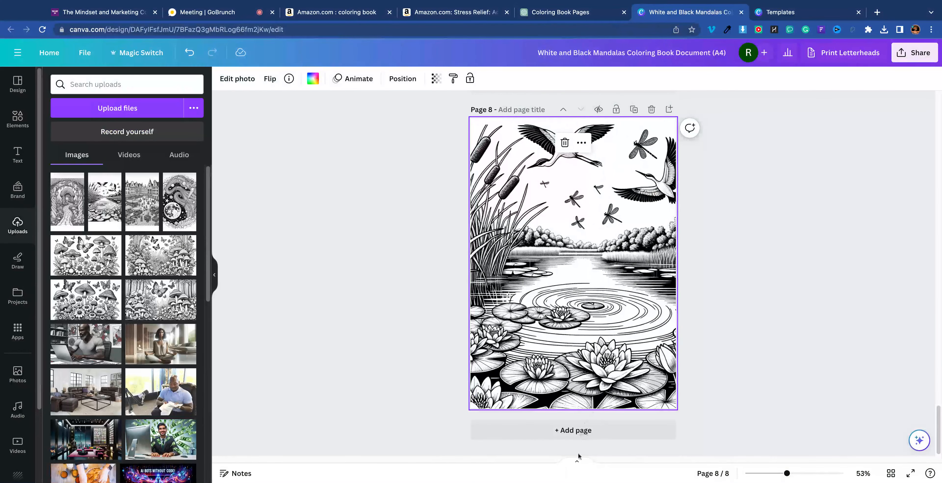
Step: Add page 9 and fill it with the uploaded garden path image
{"action": "left_click", "coordinate": [579, 431]}
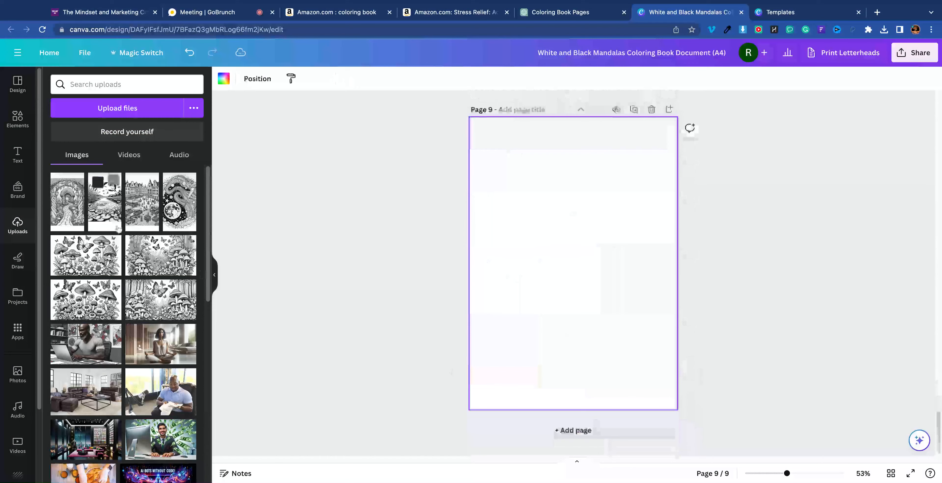
{"action": "left_click", "coordinate": [63, 206]}
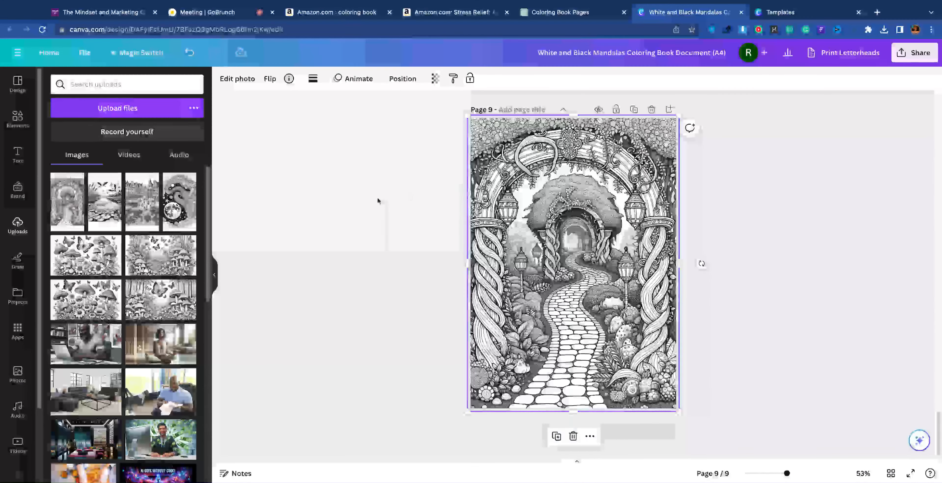
{"action": "left_click", "coordinate": [377, 197]}
Step: Look back over the filled coloring pages and examine the Amazon coloring book's sample pages for further subjects
{"action": "scroll", "coordinate": [350, 200], "scroll_direction": "up", "scroll_amount": 2}
{"action": "scroll", "coordinate": [349, 200], "scroll_direction": "up", "scroll_amount": 20}
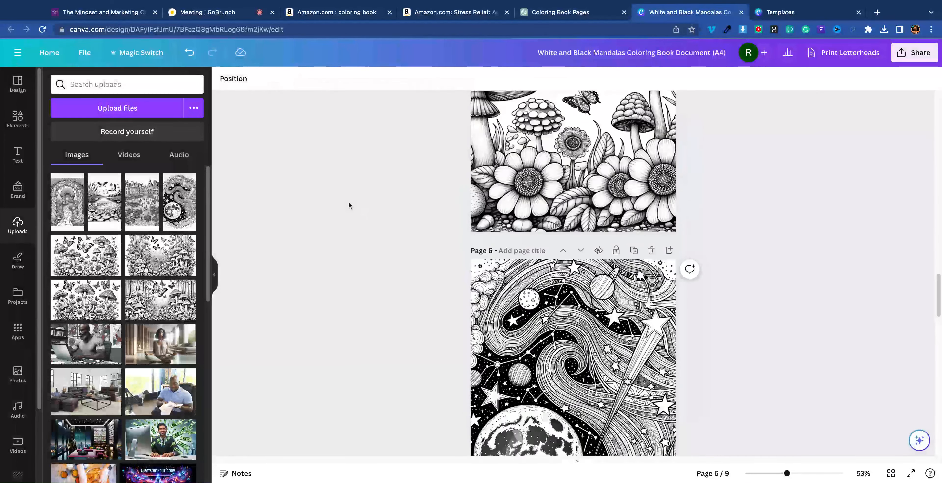
{"action": "scroll", "coordinate": [349, 205], "scroll_direction": "up", "scroll_amount": 15}
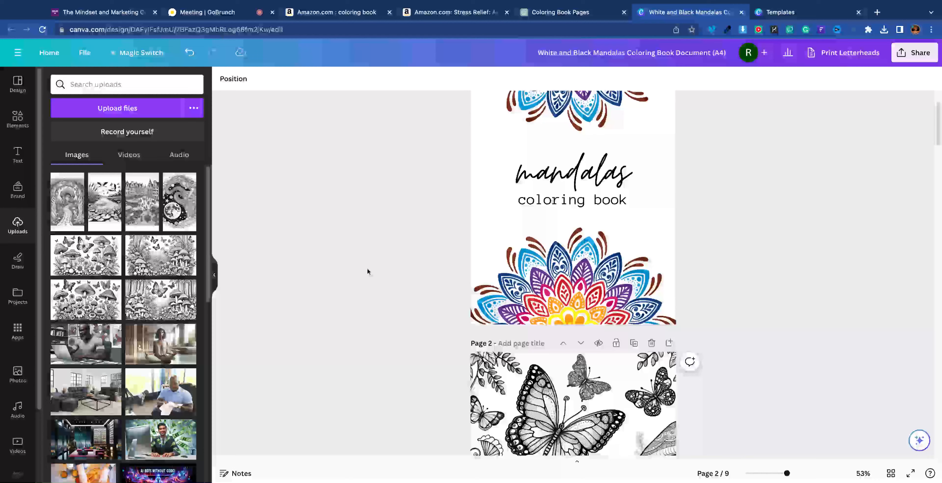
{"action": "scroll", "coordinate": [380, 270], "scroll_direction": "down", "scroll_amount": 7}
{"action": "scroll", "coordinate": [431, 282], "scroll_direction": "down", "scroll_amount": 20}
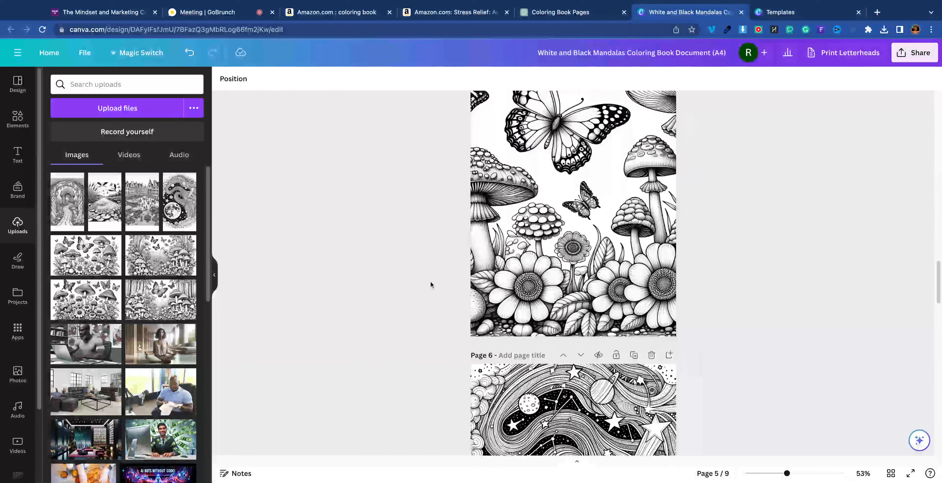
{"action": "left_click", "coordinate": [600, 12]}
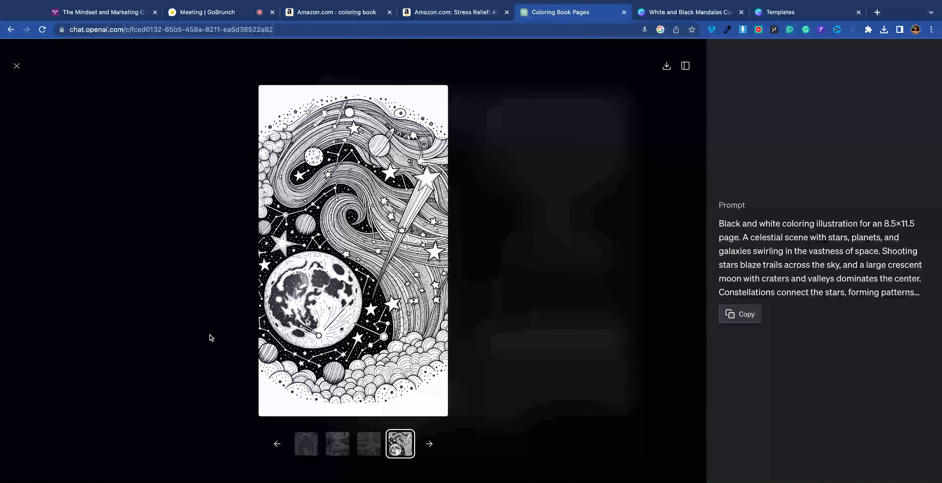
{"action": "left_click", "coordinate": [17, 67]}
{"action": "left_click", "coordinate": [423, 13]}
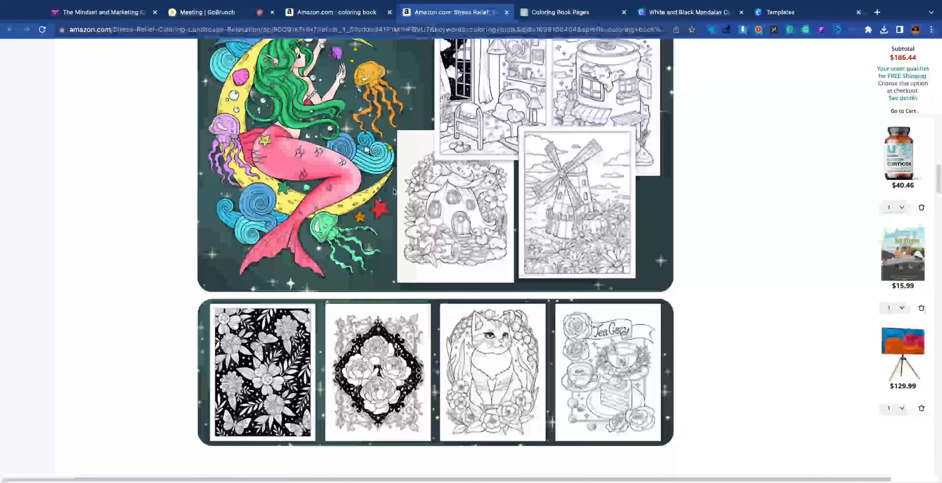
{"action": "scroll", "coordinate": [520, 343], "scroll_direction": "down", "scroll_amount": 2}
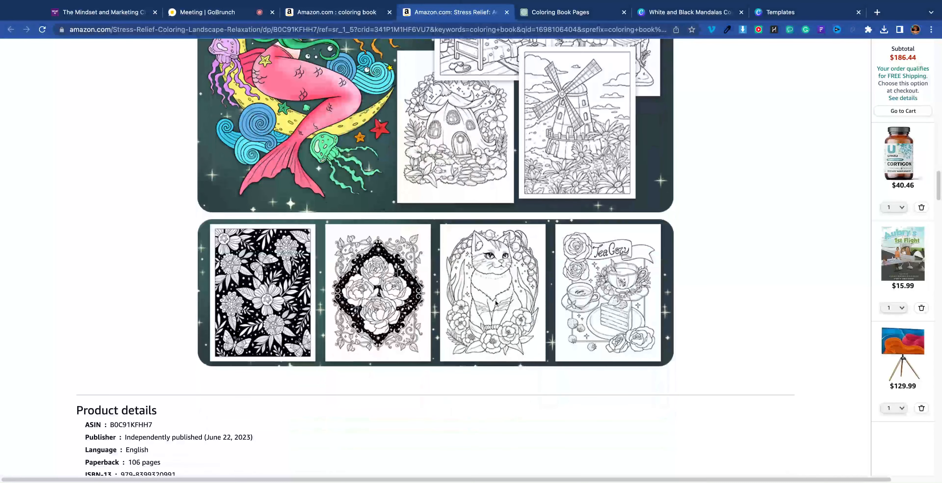
Step: Switch to ChatGPT and ask for pictures of cats with flowers around them, made as coloring pages
{"action": "left_click", "coordinate": [573, 16]}
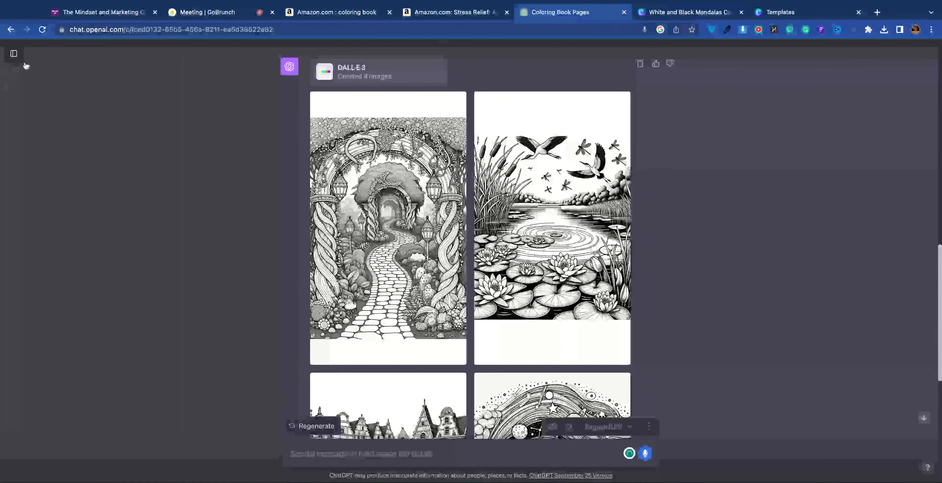
{"action": "scroll", "coordinate": [165, 292], "scroll_direction": "down", "scroll_amount": 9}
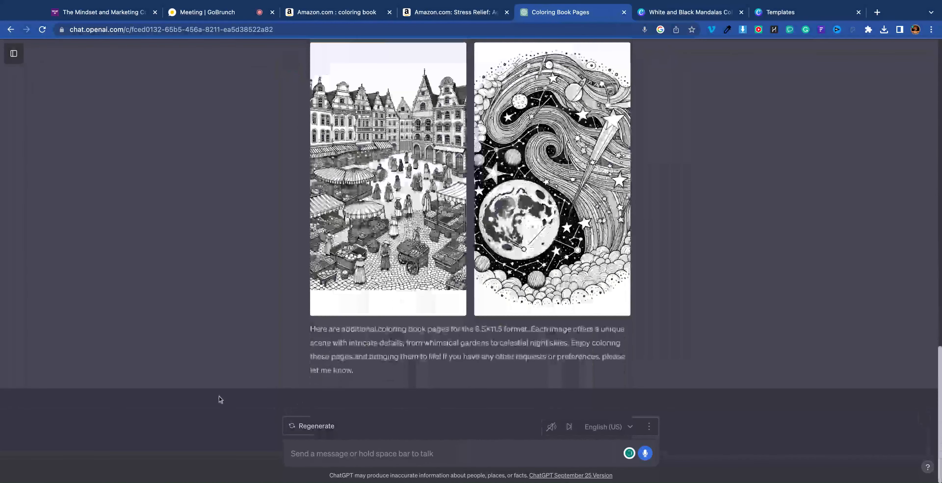
{"action": "key", "text": "space"}
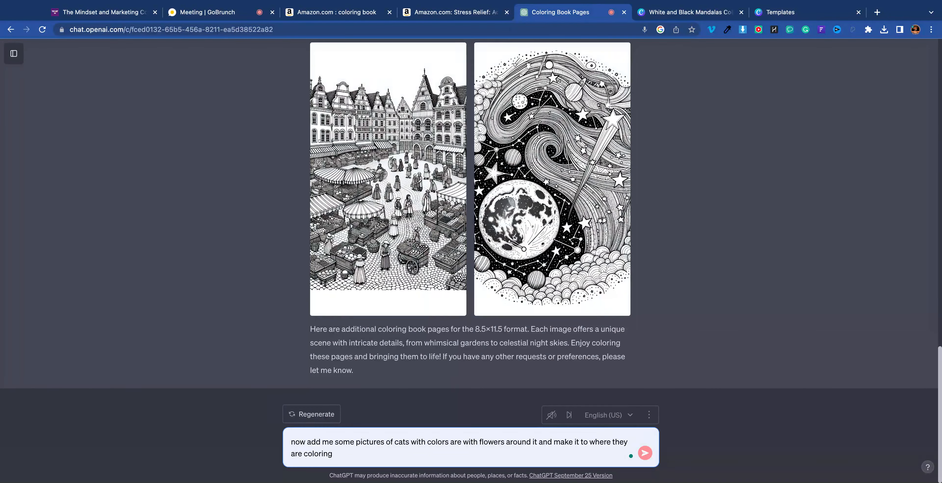
{"action": "key", "text": "Return"}
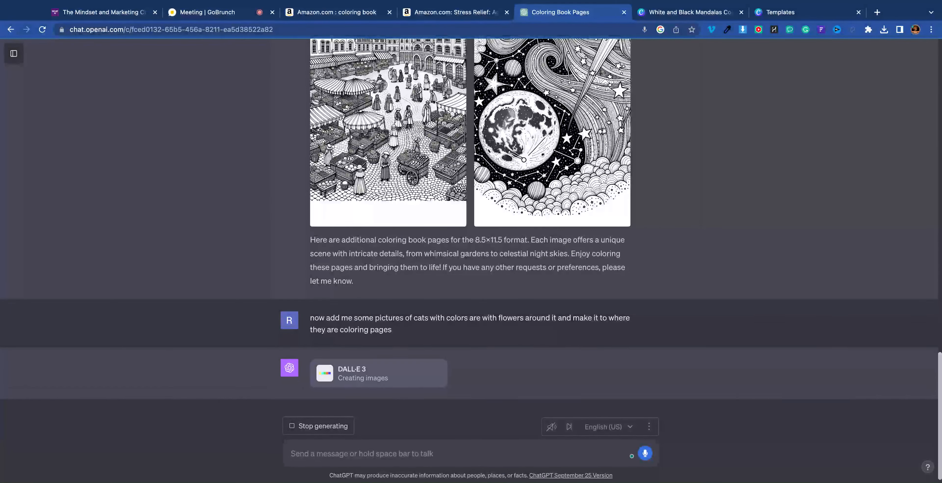
Step: Switch to the Canva design and review its cover and interior pages
{"action": "left_click", "coordinate": [684, 12]}
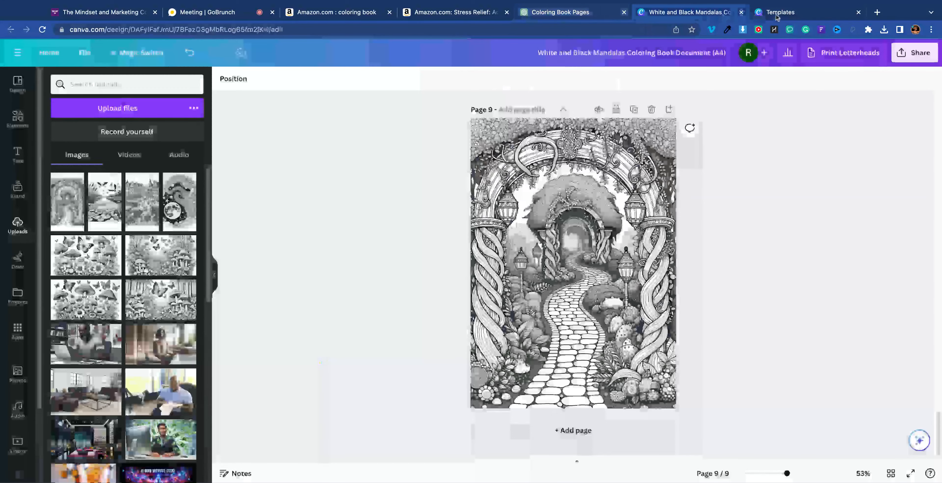
{"action": "scroll", "coordinate": [698, 205], "scroll_direction": "up", "scroll_amount": 20}
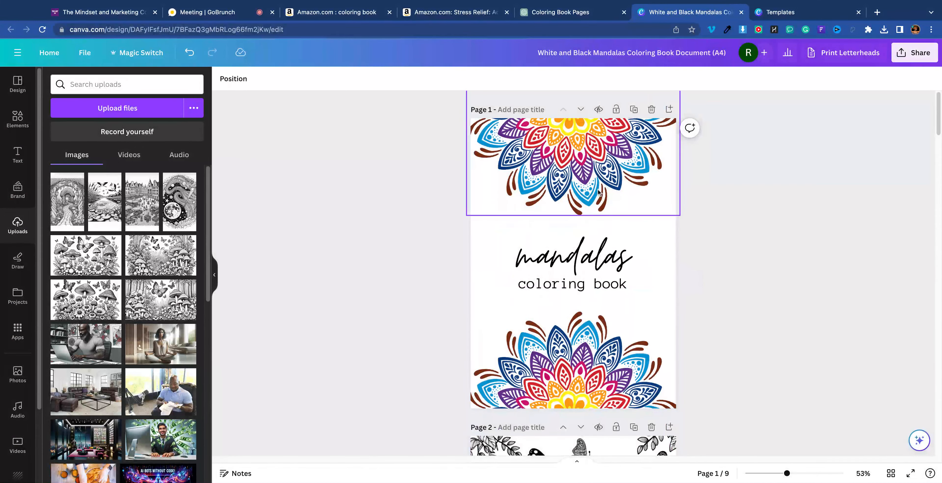
{"action": "scroll", "coordinate": [604, 175], "scroll_direction": "down", "scroll_amount": 20}
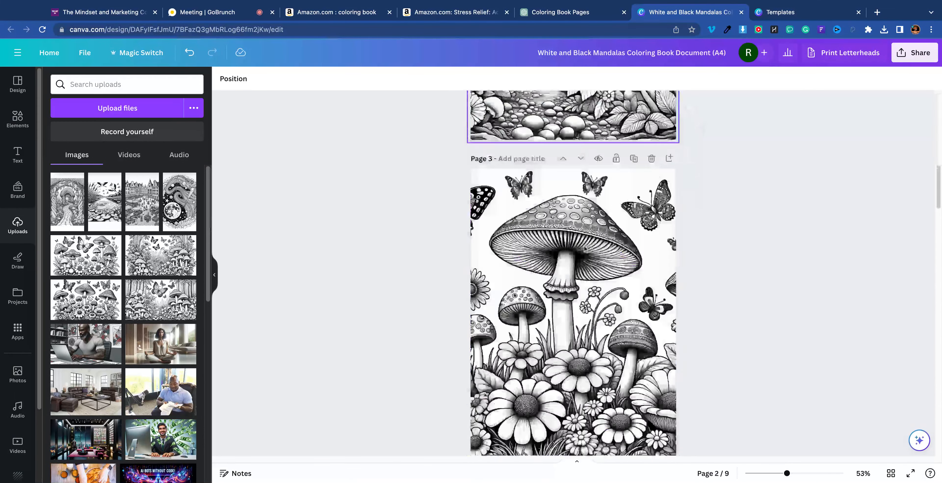
{"action": "scroll", "coordinate": [585, 251], "scroll_direction": "down", "scroll_amount": 20}
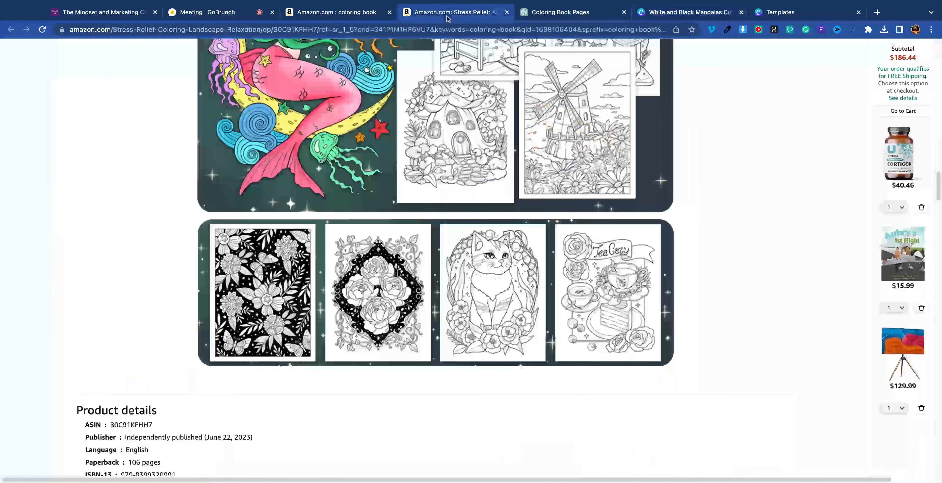
Step: Examine the Stress Relief coloring book's Amazon listing, highlighting its full title and checking its cover and description
{"action": "scroll", "coordinate": [684, 193], "scroll_direction": "up", "scroll_amount": 15}
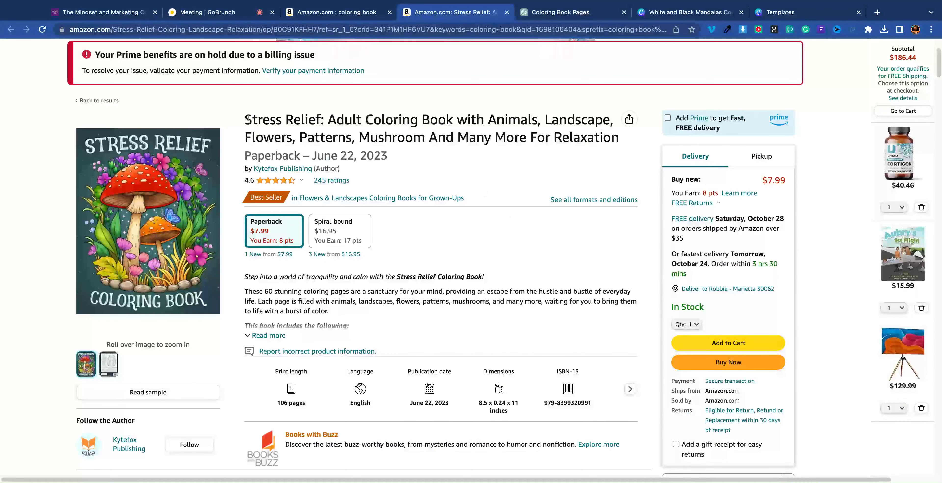
{"action": "left_click_drag", "start_coordinate": [246, 119], "coordinate": [620, 139]}
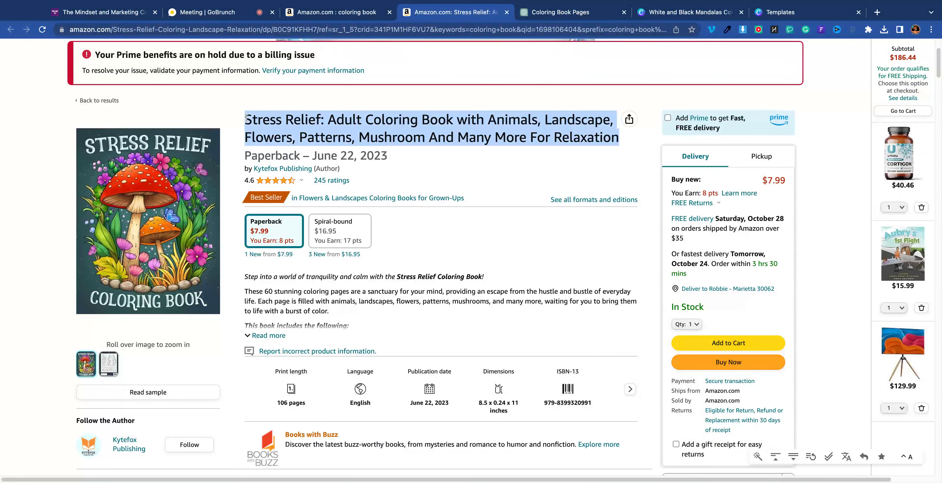
{"action": "scroll", "coordinate": [631, 176], "scroll_direction": "down", "scroll_amount": 1}
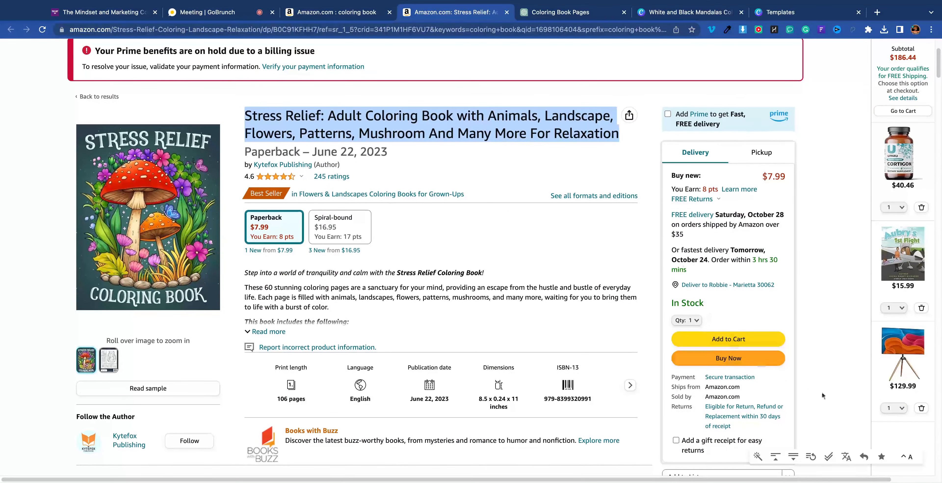
{"action": "scroll", "coordinate": [821, 392], "scroll_direction": "down", "scroll_amount": 2}
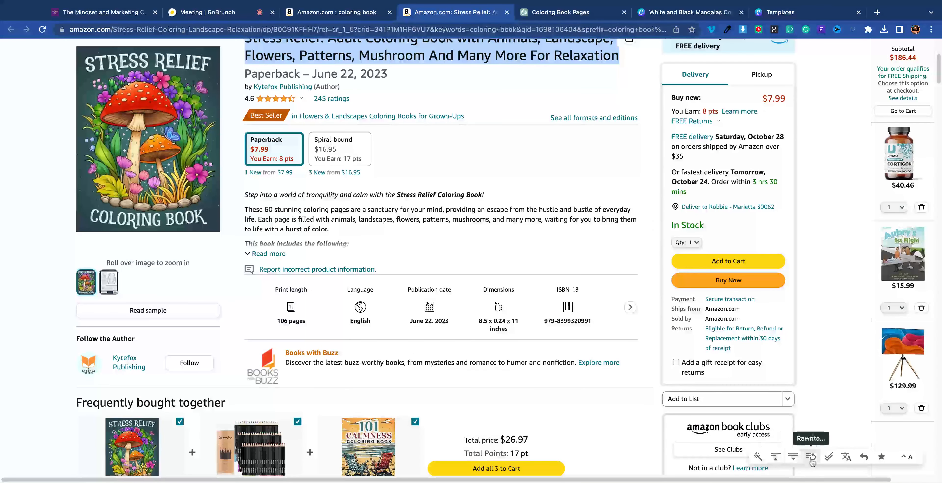
{"action": "scroll", "coordinate": [593, 383], "scroll_direction": "up", "scroll_amount": 1}
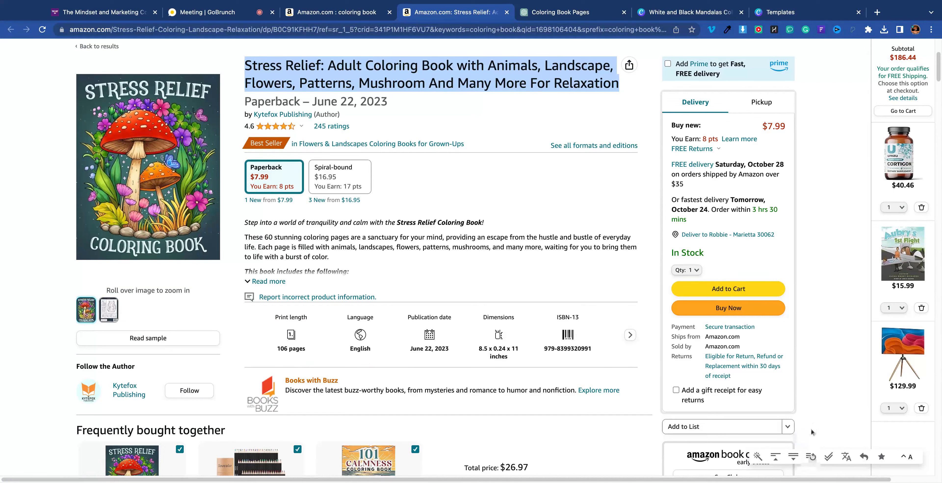
Step: Have the AI assistant rewrite the highlighted book title with the instruction "Give me a new title" and copy the generated title
{"action": "left_click", "coordinate": [811, 455]}
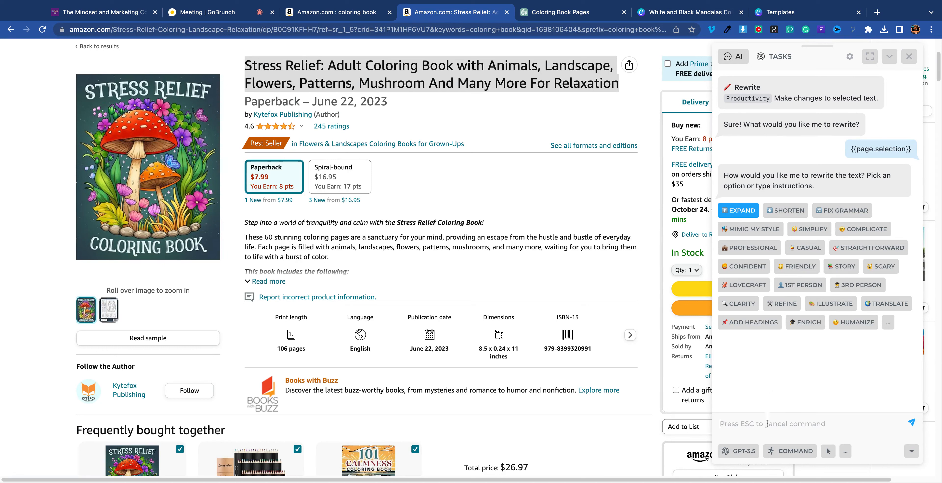
{"action": "type", "text": "Give me a new title"}
{"action": "key", "text": "Return"}
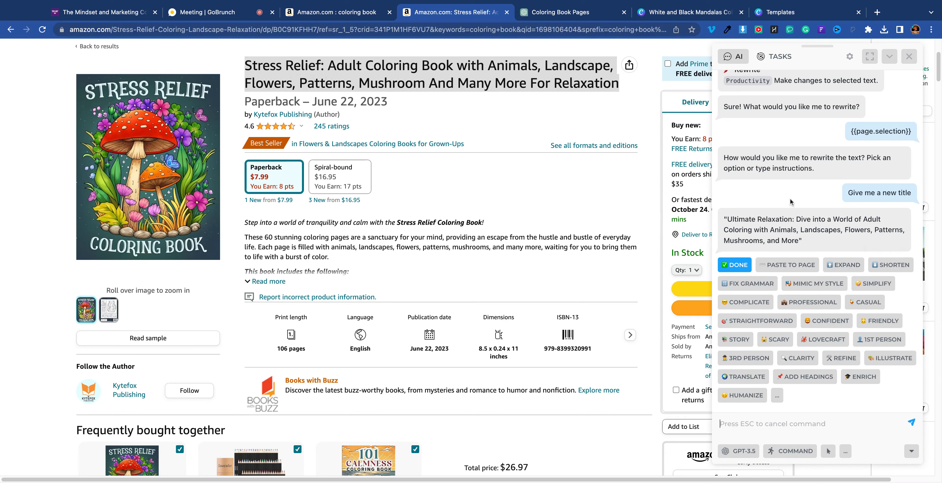
{"action": "mouse_move", "coordinate": [740, 225]}
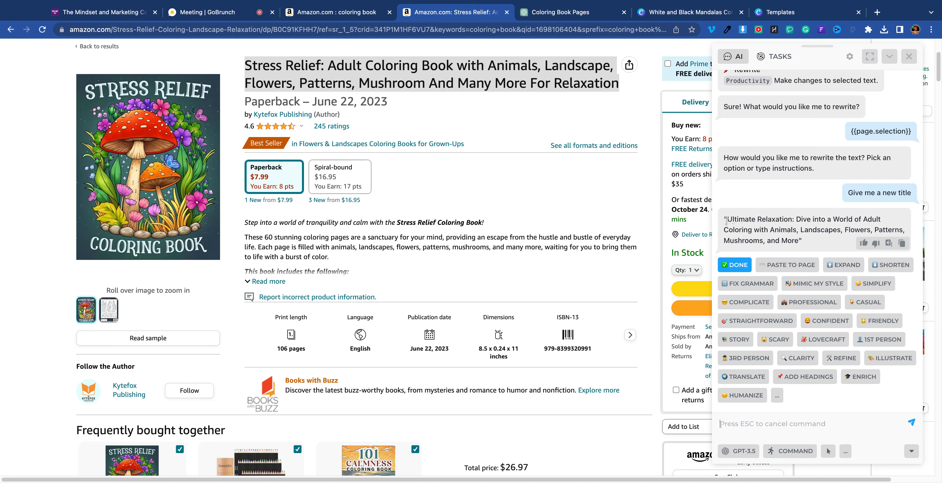
{"action": "triple_click", "coordinate": [726, 220]}
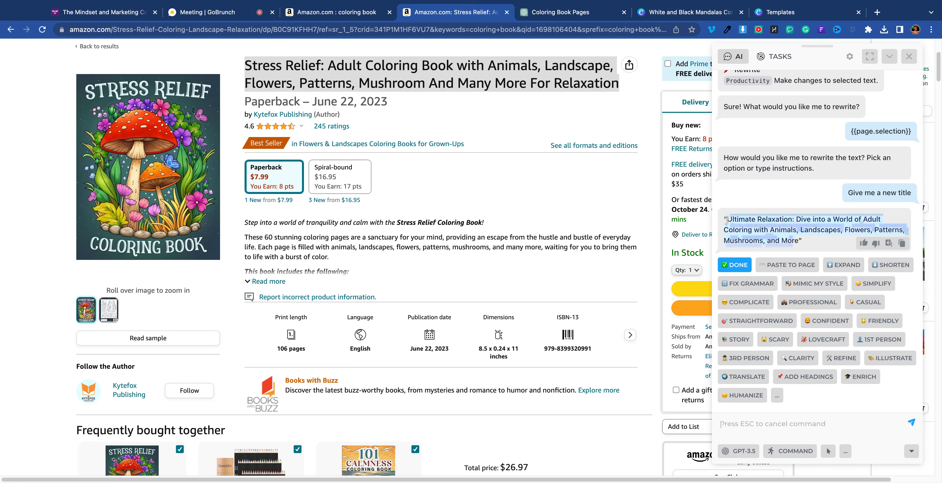
Step: Switch to the Canva design, replace the cover's large title text with the copied title and widen its text box
{"action": "left_click", "coordinate": [690, 12]}
{"action": "double_click", "coordinate": [555, 260]}
{"action": "key", "text": "super+v"}
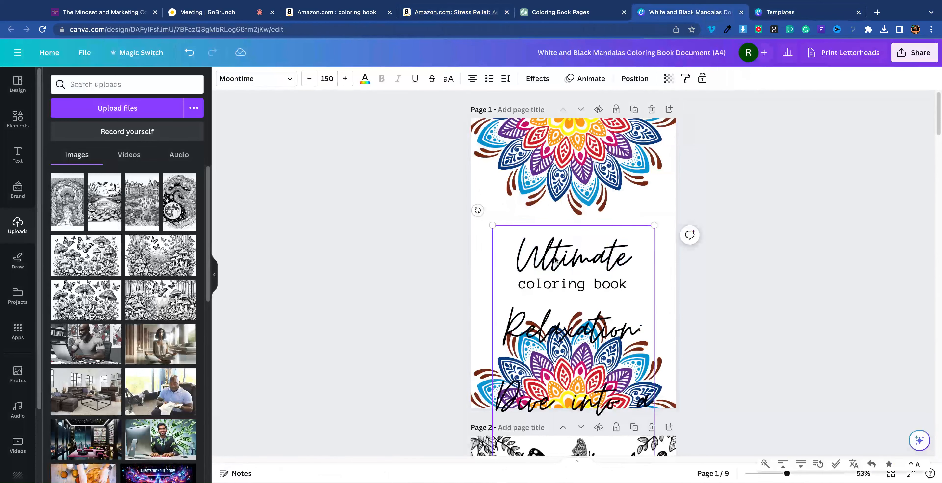
{"action": "left_click_drag", "start_coordinate": [654, 323], "coordinate": [843, 324]}
{"action": "left_click", "coordinate": [876, 336]}
{"action": "left_click", "coordinate": [699, 398]}
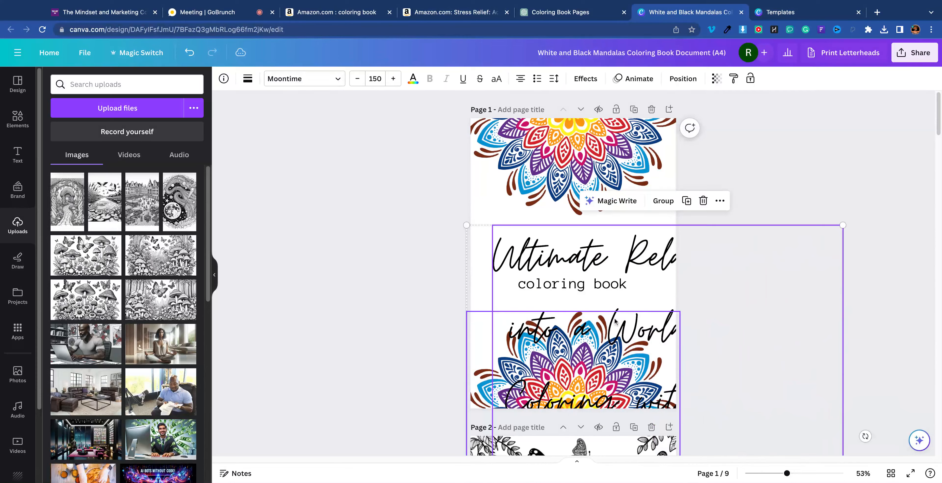
Step: Scale the oversized cover title down to size 45.1 and place it between the two mandalas
{"action": "left_click_drag", "start_coordinate": [658, 273], "coordinate": [664, 319]}
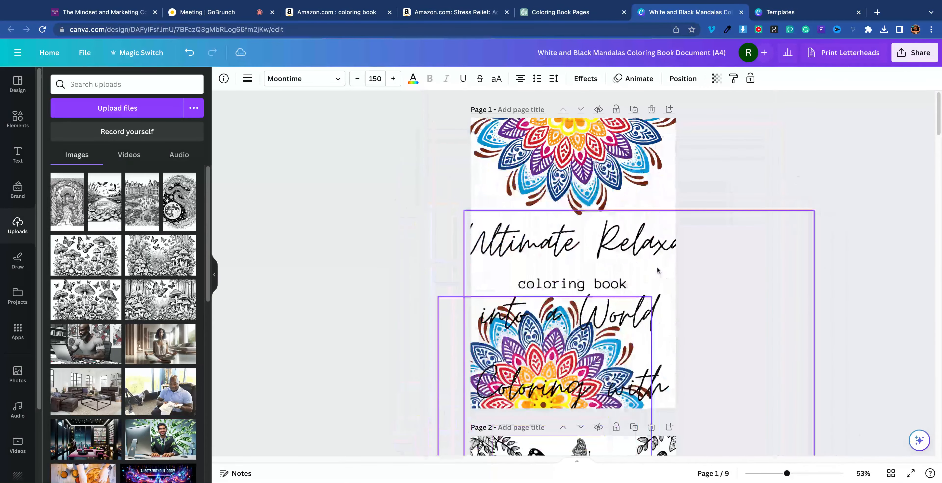
{"action": "left_click", "coordinate": [696, 274]}
{"action": "left_click", "coordinate": [696, 273]}
{"action": "left_click_drag", "start_coordinate": [696, 273], "coordinate": [584, 161]}
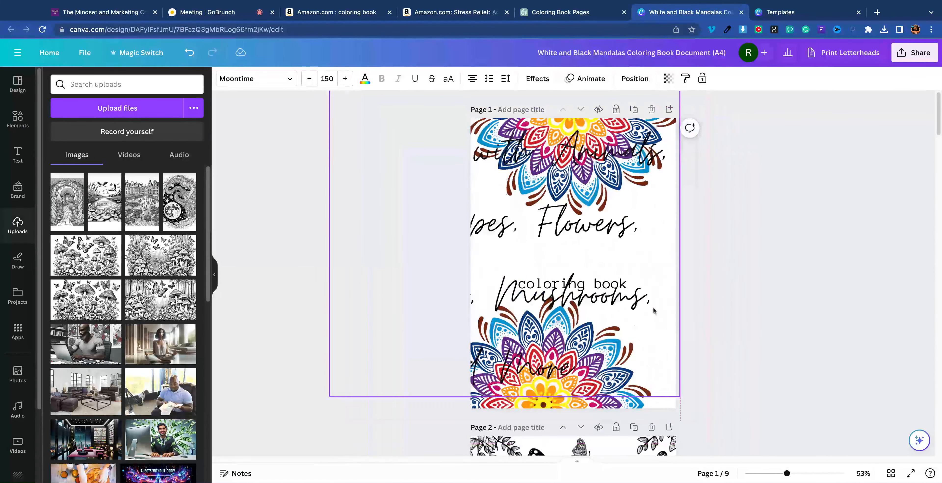
{"action": "left_click_drag", "start_coordinate": [660, 360], "coordinate": [586, 244]}
{"action": "left_click_drag", "start_coordinate": [479, 224], "coordinate": [554, 350]}
{"action": "left_click_drag", "start_coordinate": [639, 258], "coordinate": [677, 212]}
{"action": "left_click_drag", "start_coordinate": [548, 153], "coordinate": [599, 298]}
{"action": "left_click_drag", "start_coordinate": [691, 356], "coordinate": [610, 283]}
{"action": "left_click_drag", "start_coordinate": [546, 241], "coordinate": [601, 244]}
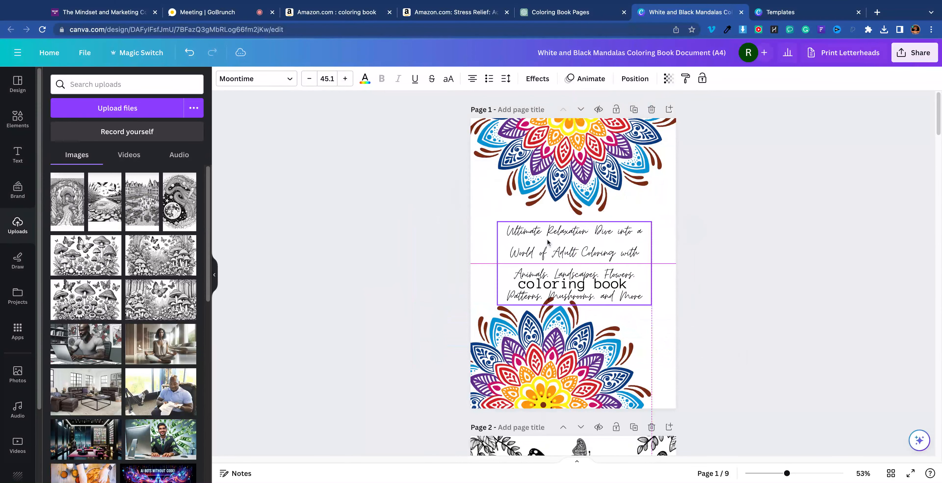
Step: Change the cover title's font to Anonymous Pro and scale the text down to size 22.4
{"action": "double_click", "coordinate": [602, 240]}
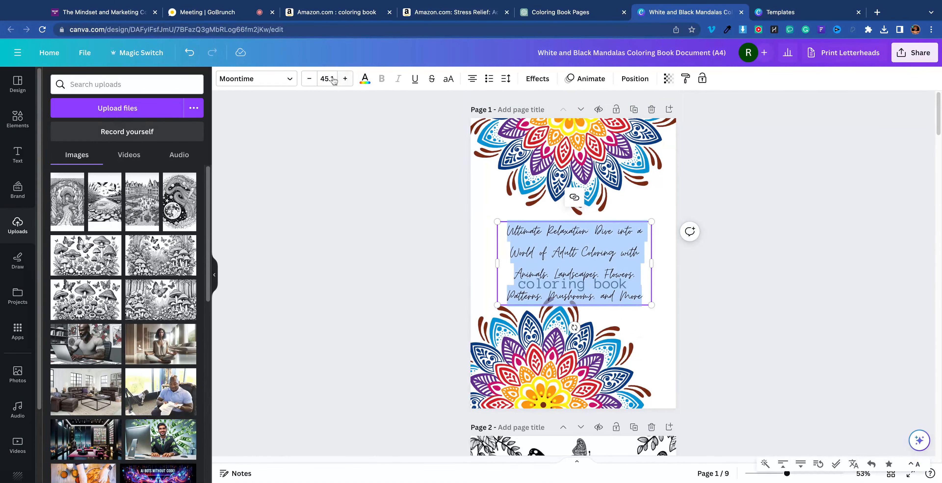
{"action": "left_click", "coordinate": [287, 79]}
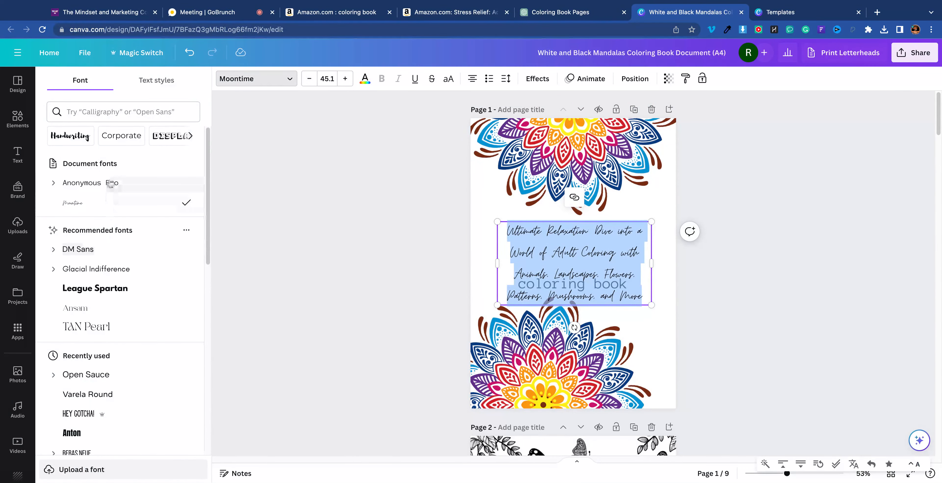
{"action": "left_click", "coordinate": [109, 183]}
{"action": "left_click_drag", "start_coordinate": [651, 318], "coordinate": [563, 244]}
Step: Widen the cover title's text box to nearly the page width and center it on the page
{"action": "left_click", "coordinate": [750, 272]}
{"action": "left_click", "coordinate": [603, 259]}
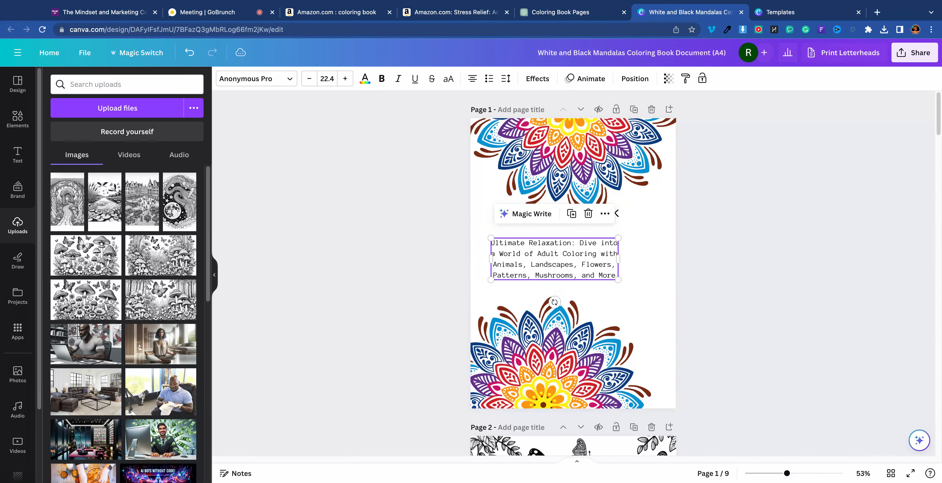
{"action": "left_click_drag", "start_coordinate": [618, 259], "coordinate": [663, 260]}
{"action": "left_click_drag", "start_coordinate": [576, 273], "coordinate": [571, 272]}
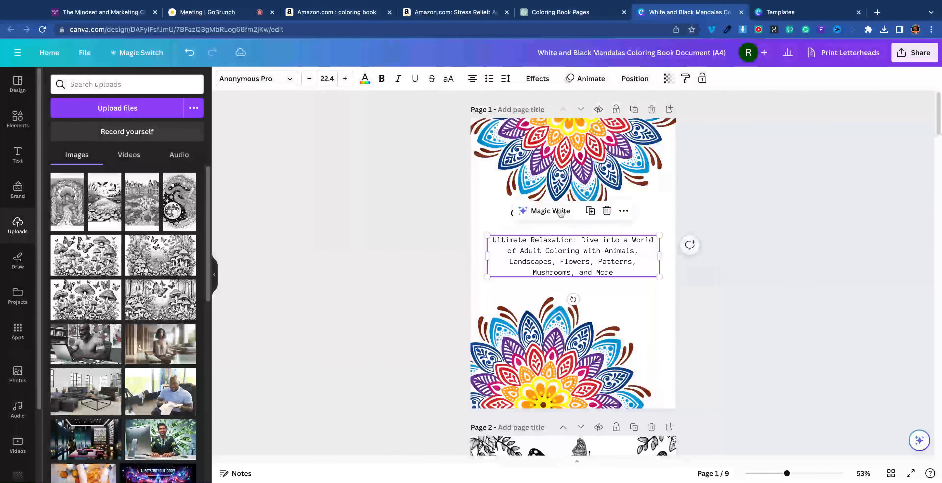
Step: Delete the "coloring book" text and both colored mandalas from the cover, leaving only the title
{"action": "left_click", "coordinate": [504, 213]}
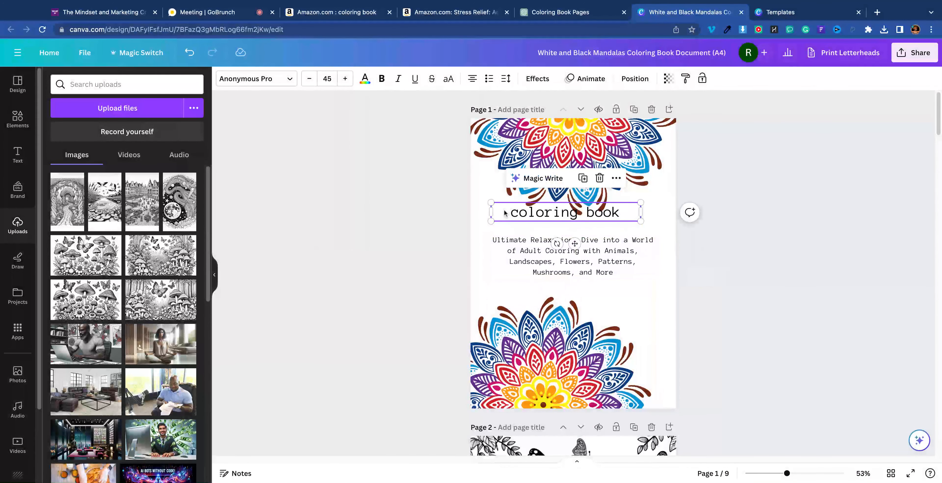
{"action": "key", "text": "Delete"}
{"action": "left_click", "coordinate": [556, 329]}
{"action": "key", "text": "Delete"}
{"action": "left_click", "coordinate": [555, 161]}
{"action": "key", "text": "Delete"}
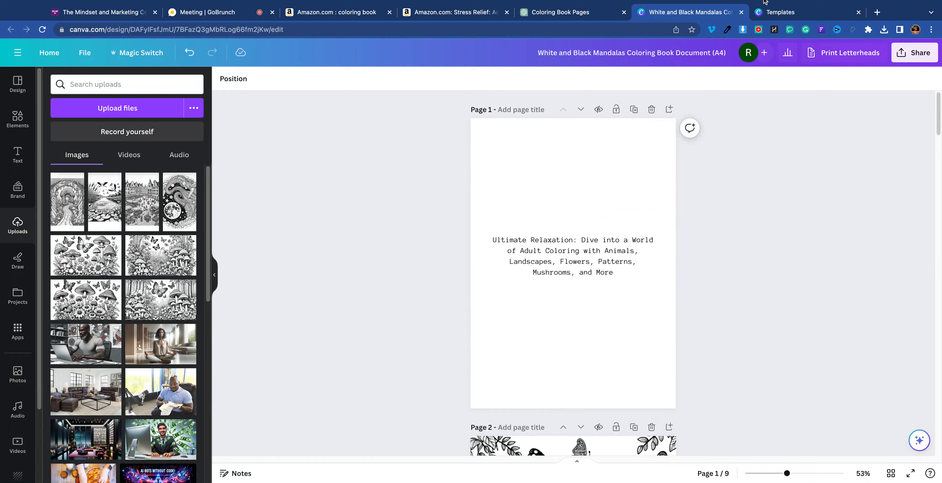
Step: Switch to ChatGPT and download the four generated coloring pages of cats with flowers
{"action": "left_click", "coordinate": [553, 13]}
{"action": "scroll", "coordinate": [470, 238], "scroll_direction": "up", "scroll_amount": 10}
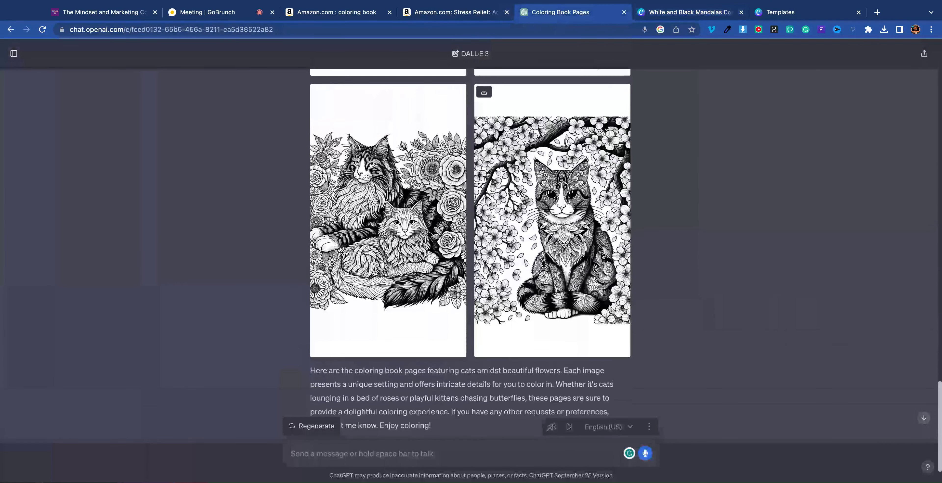
{"action": "mouse_move", "coordinate": [321, 146]}
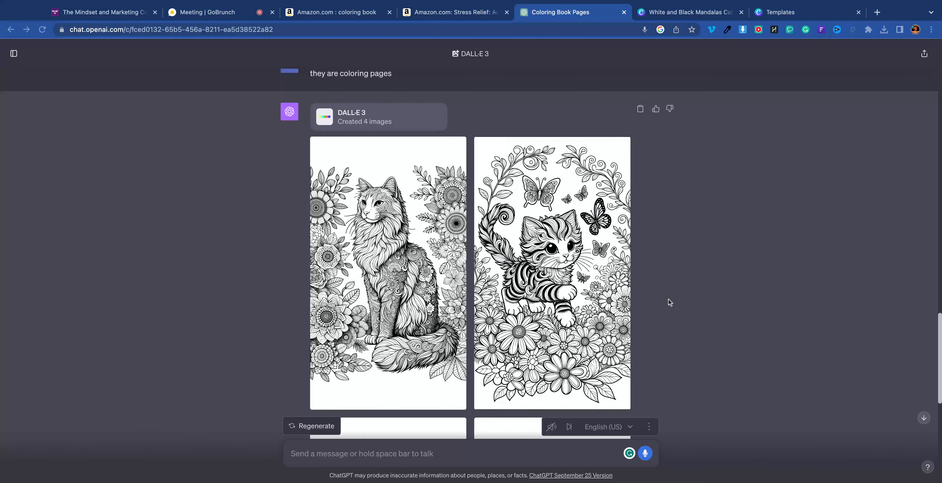
{"action": "mouse_move", "coordinate": [483, 146]}
{"action": "scroll", "coordinate": [505, 248], "scroll_direction": "down", "scroll_amount": 10}
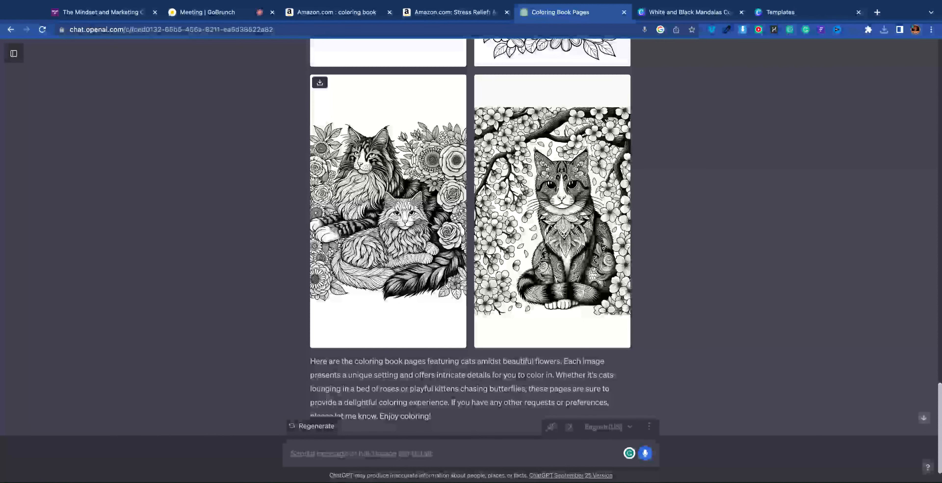
{"action": "left_click", "coordinate": [486, 92]}
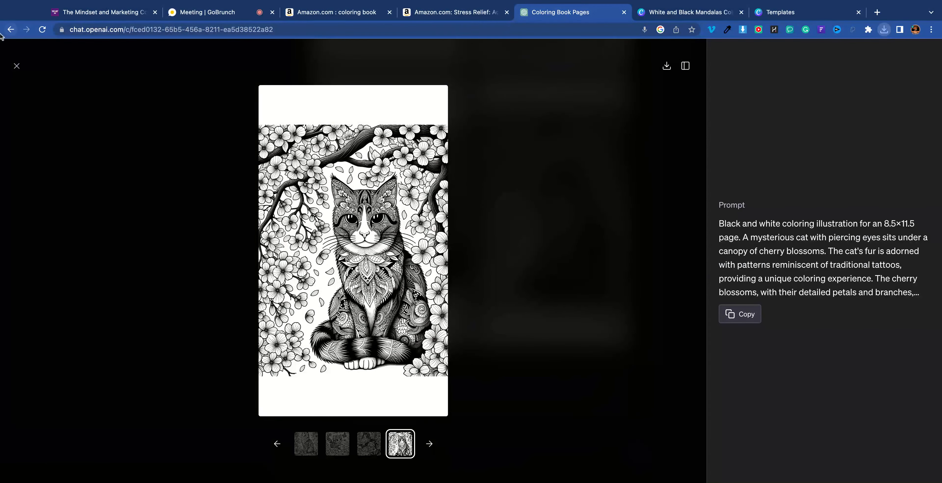
{"action": "left_click", "coordinate": [18, 66]}
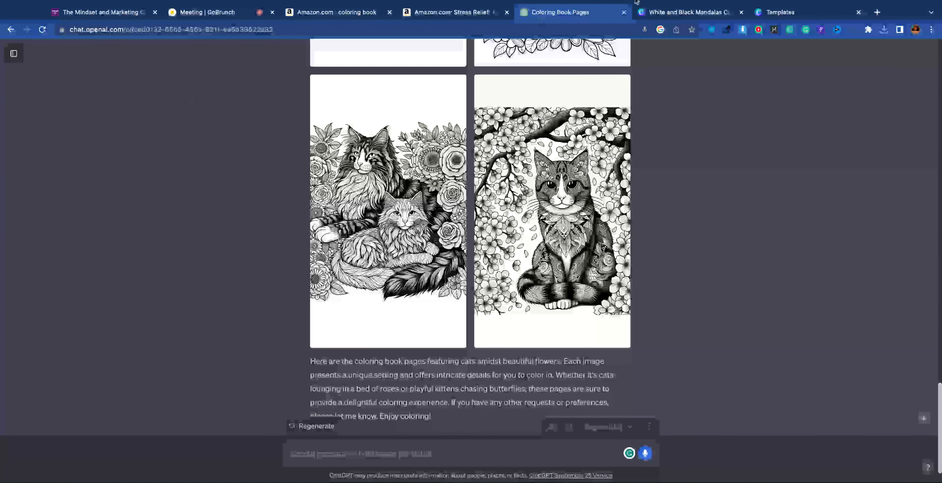
Step: Switch to the Canva design, upload the cat pictures and add page 10, filled with the kitten-and-butterflies picture
{"action": "left_click", "coordinate": [775, 12]}
{"action": "left_click", "coordinate": [690, 12]}
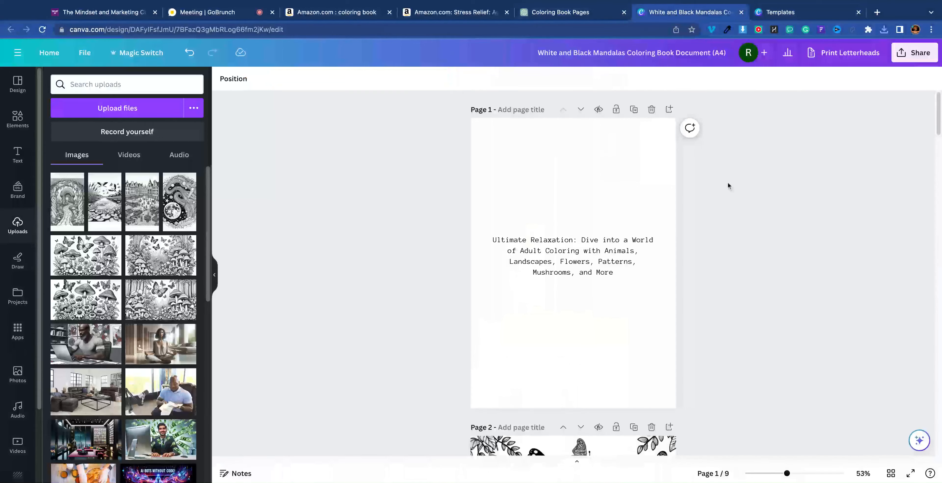
{"action": "scroll", "coordinate": [616, 315], "scroll_direction": "down", "scroll_amount": 20}
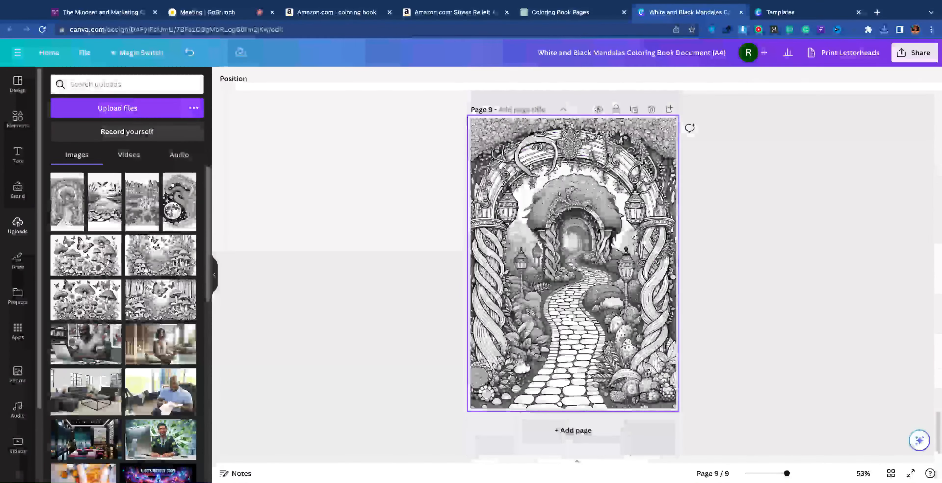
{"action": "left_click", "coordinate": [576, 430]}
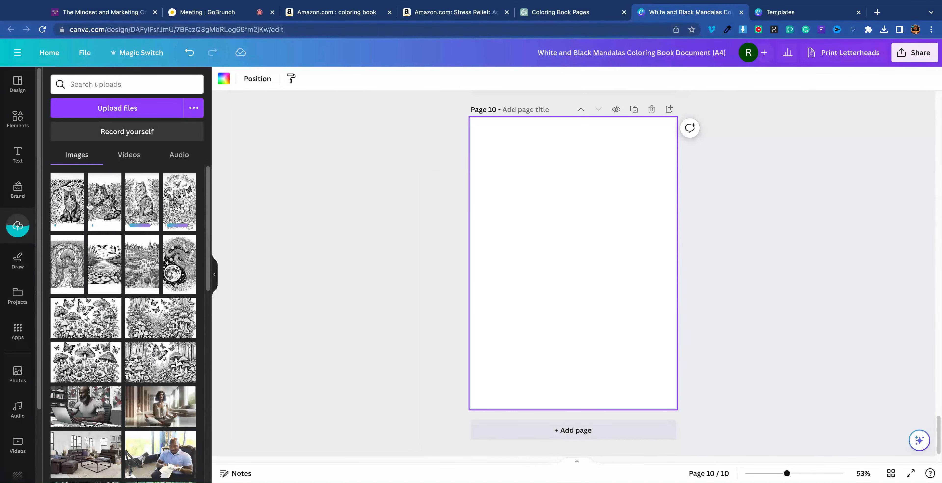
{"action": "left_click", "coordinate": [172, 201]}
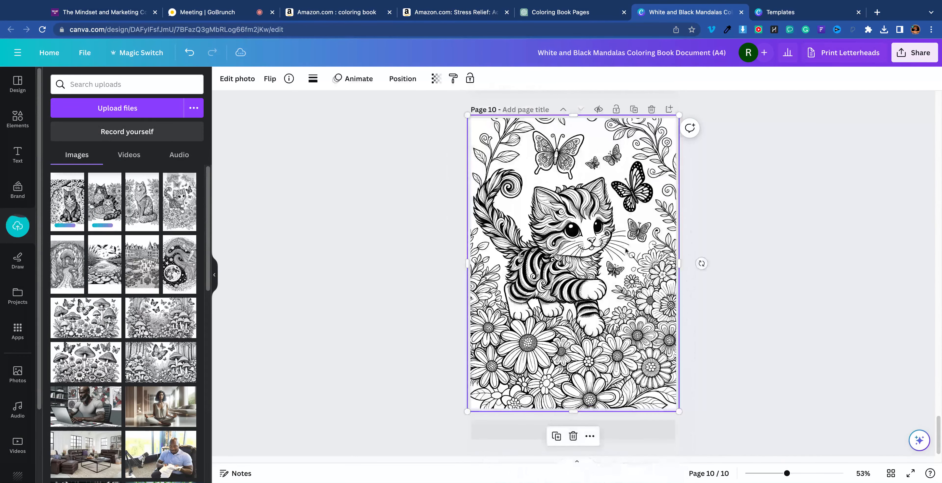
Step: Add page 11 with the single long-haired cat picture and page 12 with the two-cats picture, each filling its page
{"action": "left_click", "coordinate": [614, 429]}
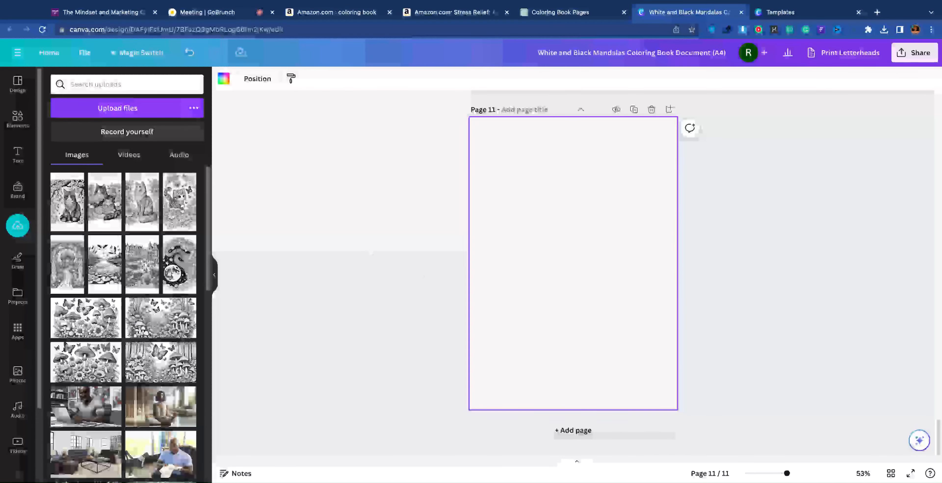
{"action": "left_click", "coordinate": [141, 204]}
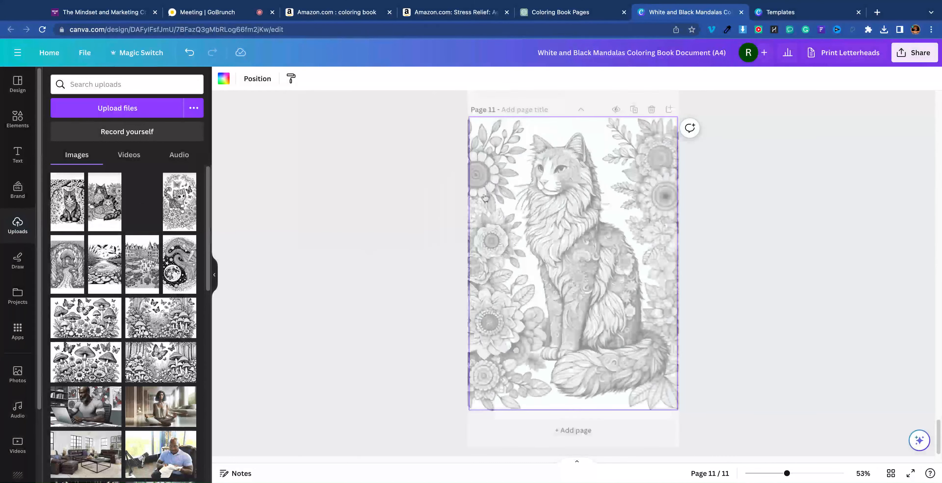
{"action": "left_click", "coordinate": [492, 439]}
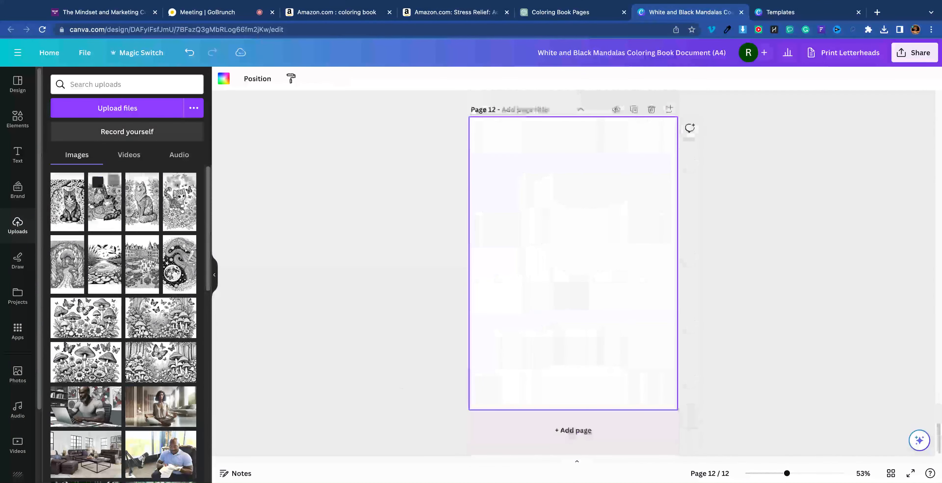
{"action": "left_click", "coordinate": [106, 202]}
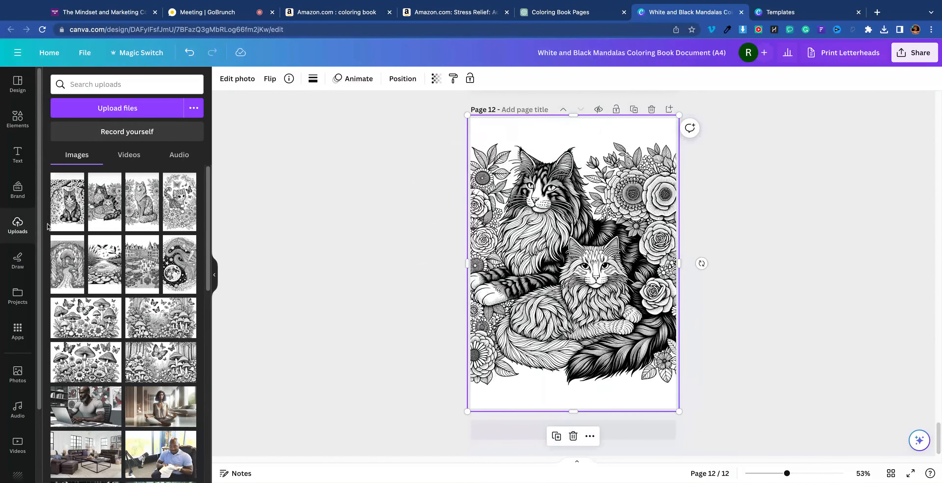
Step: Add page 13 with the cherry-blossom cat picture enlarged to cover the page, and add a blank page 14
{"action": "left_click", "coordinate": [508, 437]}
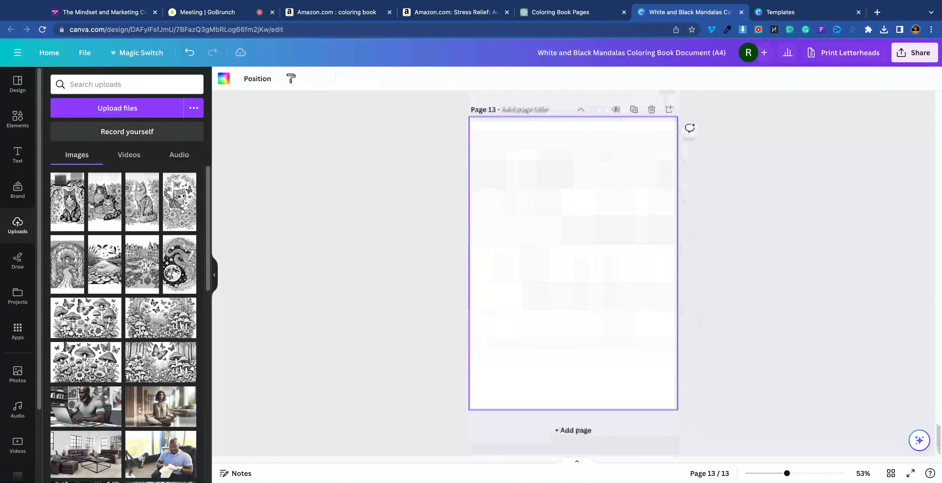
{"action": "left_click", "coordinate": [67, 202]}
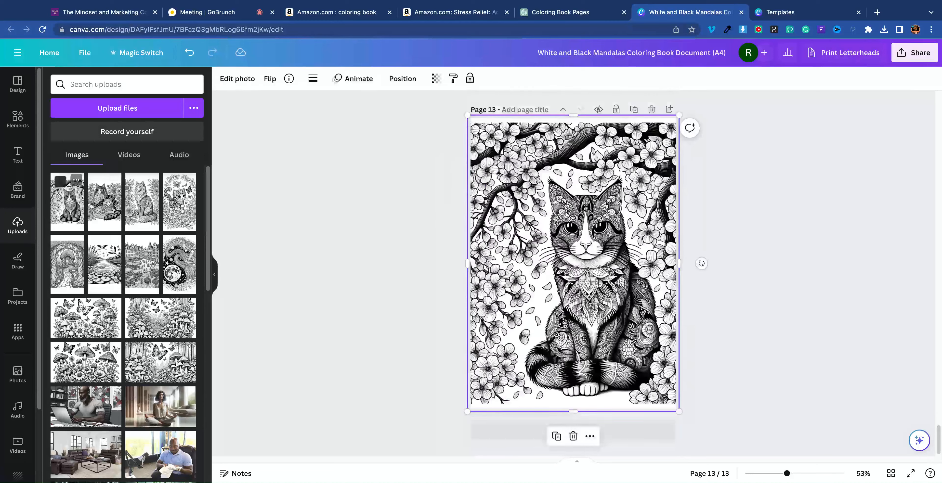
{"action": "left_click_drag", "start_coordinate": [468, 116], "coordinate": [463, 107]}
{"action": "left_click", "coordinate": [797, 321]}
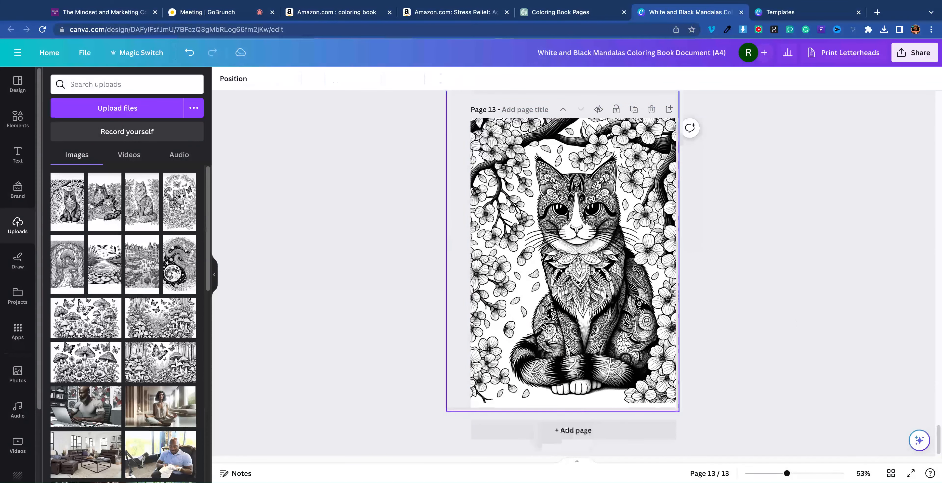
{"action": "left_click", "coordinate": [635, 431]}
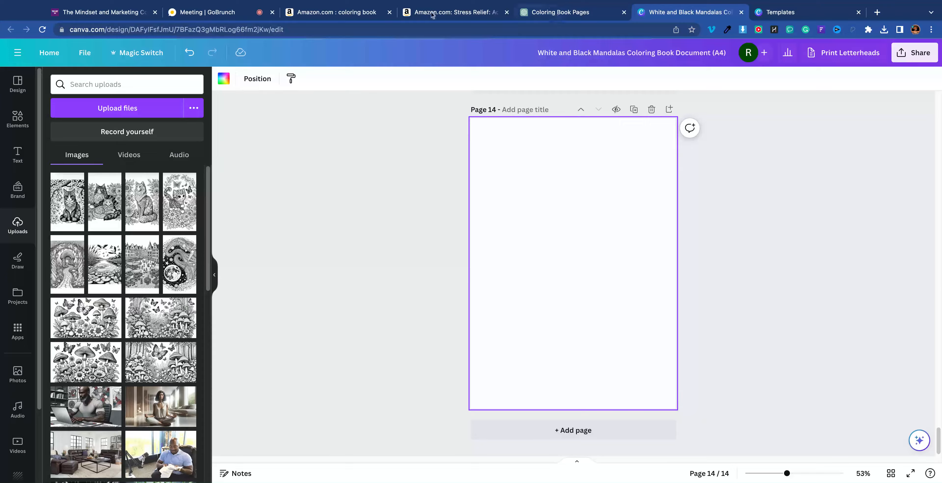
Step: Switch to the Amazon search results and search for "farting coloring book"
{"action": "left_click", "coordinate": [363, 14]}
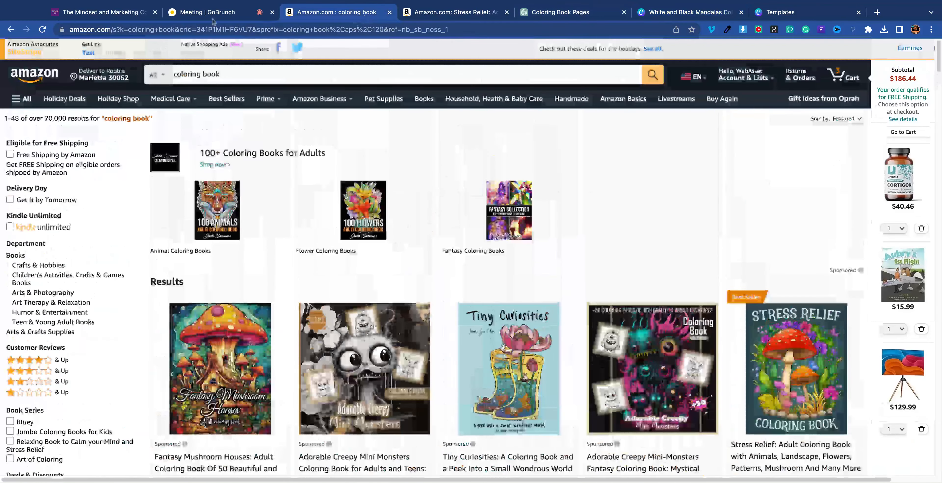
{"action": "left_click", "coordinate": [175, 73]}
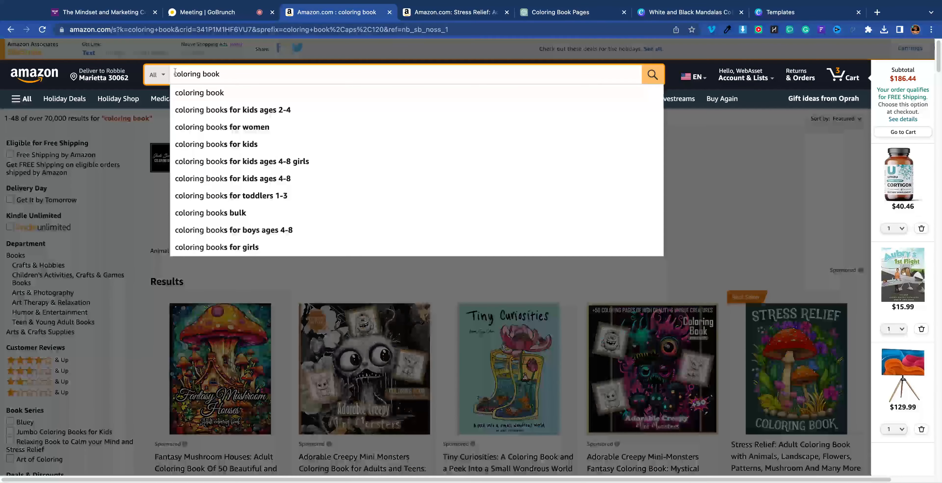
{"action": "type", "text": "farting"}
{"action": "key", "text": "Return"}
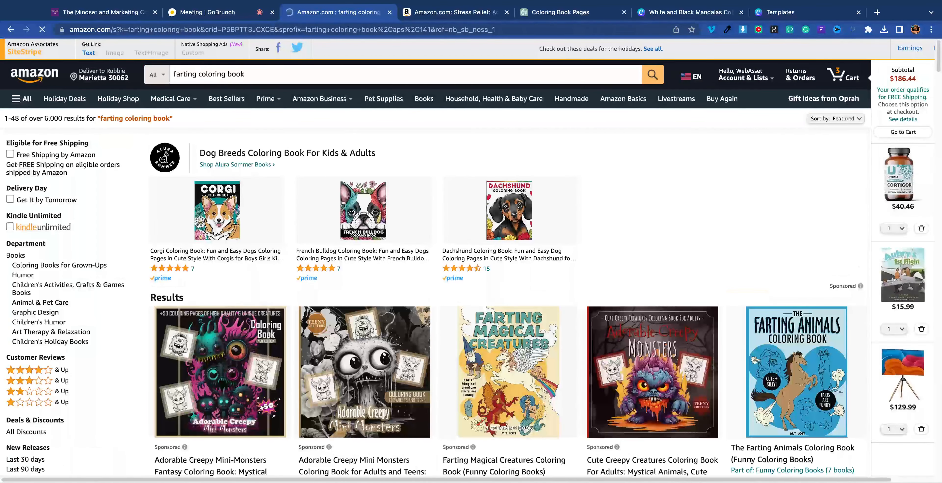
Step: Open the "Farting Magical Creatures Coloring Book" listing and find its Best Sellers Rank in the product details
{"action": "scroll", "coordinate": [471, 256], "scroll_direction": "down", "scroll_amount": 5}
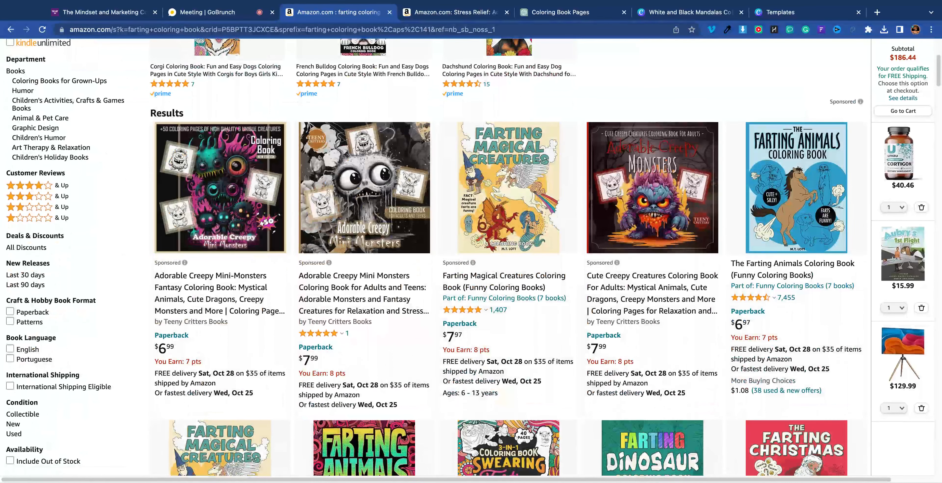
{"action": "mouse_move", "coordinate": [487, 310]}
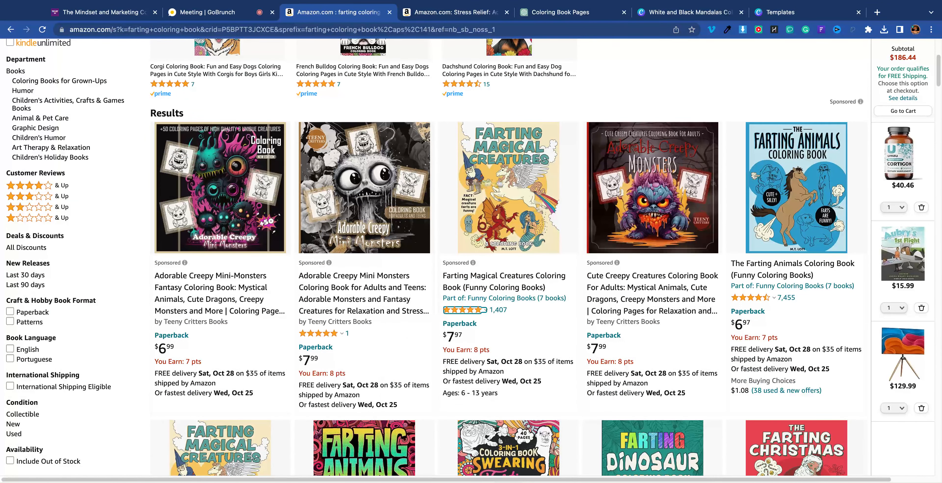
{"action": "left_click", "coordinate": [480, 187]}
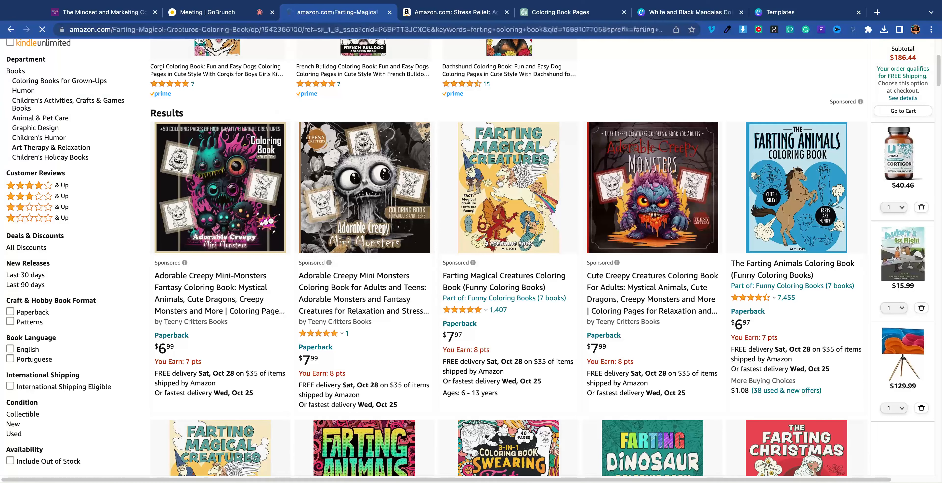
{"action": "scroll", "coordinate": [368, 275], "scroll_direction": "down", "scroll_amount": 8}
{"action": "scroll", "coordinate": [370, 285], "scroll_direction": "down", "scroll_amount": 15}
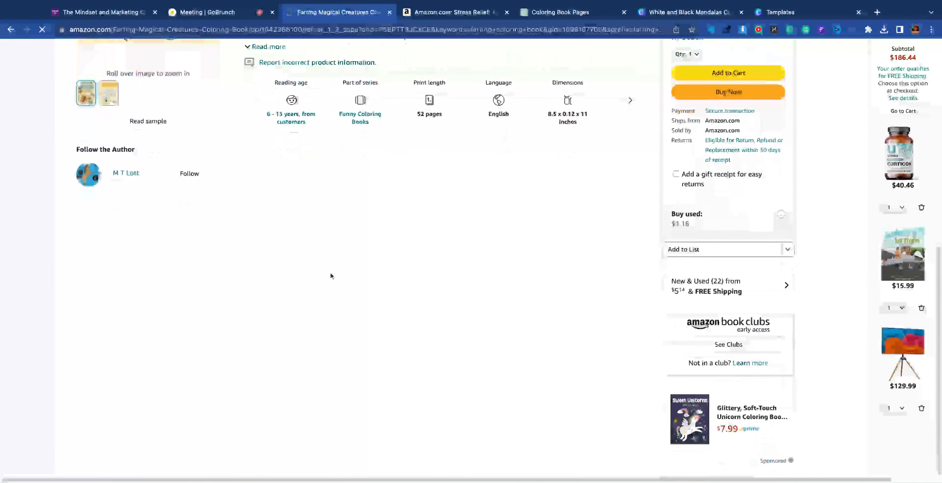
{"action": "scroll", "coordinate": [319, 276], "scroll_direction": "down", "scroll_amount": 3}
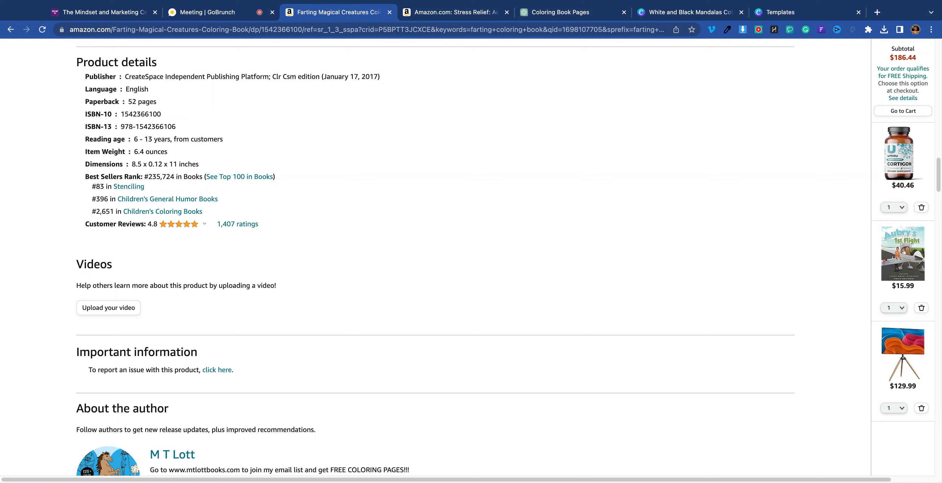
{"action": "left_click_drag", "start_coordinate": [148, 177], "coordinate": [170, 176]}
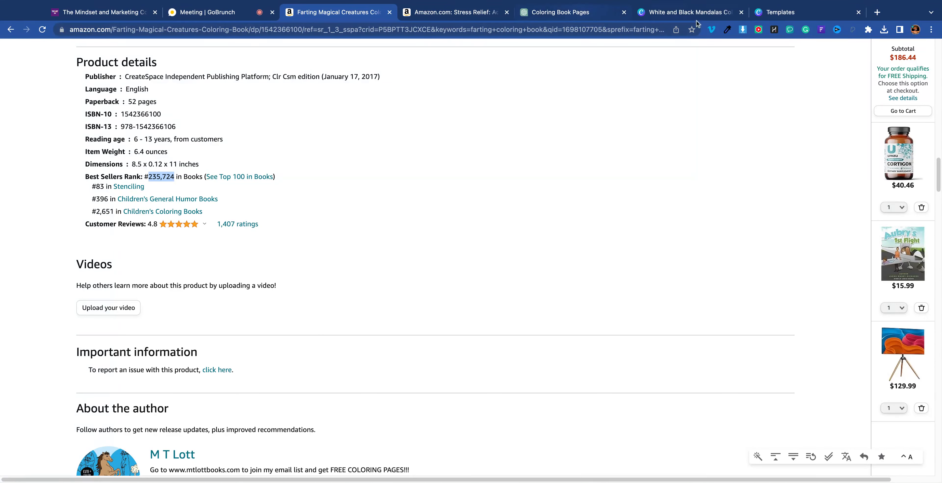
Step: Search the web for "kdp cover calculator" in the Canva template tab and look through the results
{"action": "left_click", "coordinate": [778, 12]}
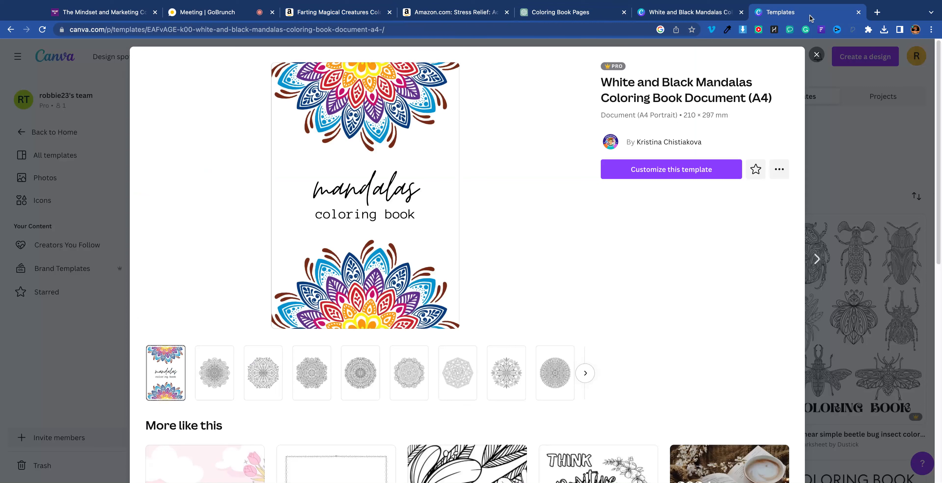
{"action": "left_click", "coordinate": [611, 30]}
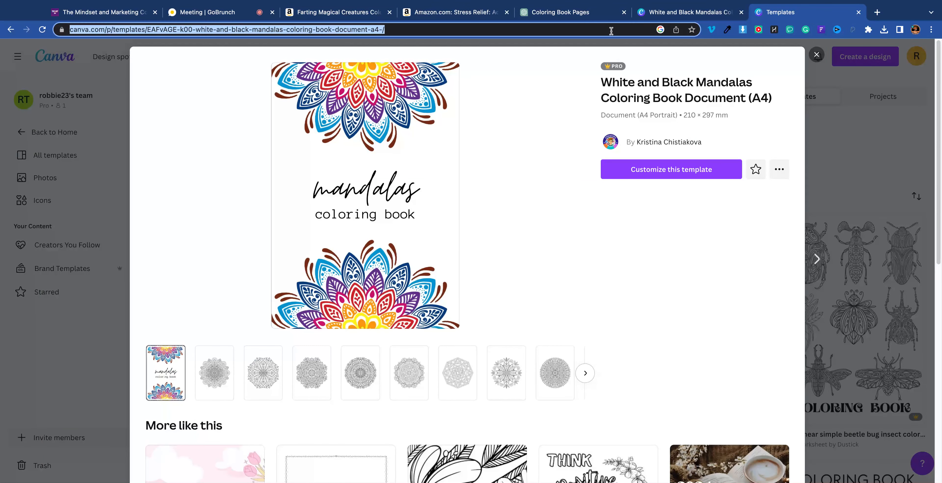
{"action": "type", "text": "kd"}
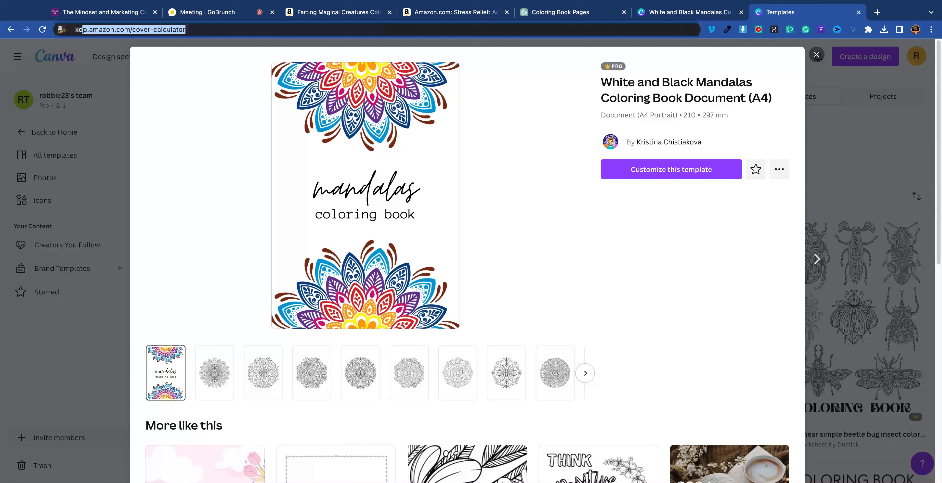
{"action": "key", "text": "Down"}
{"action": "key", "text": "Return"}
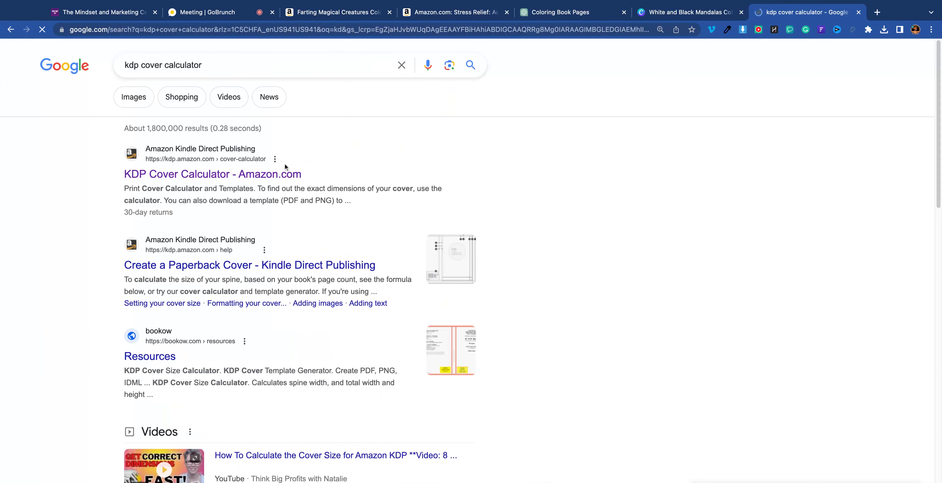
{"action": "scroll", "coordinate": [219, 289], "scroll_direction": "down", "scroll_amount": 15}
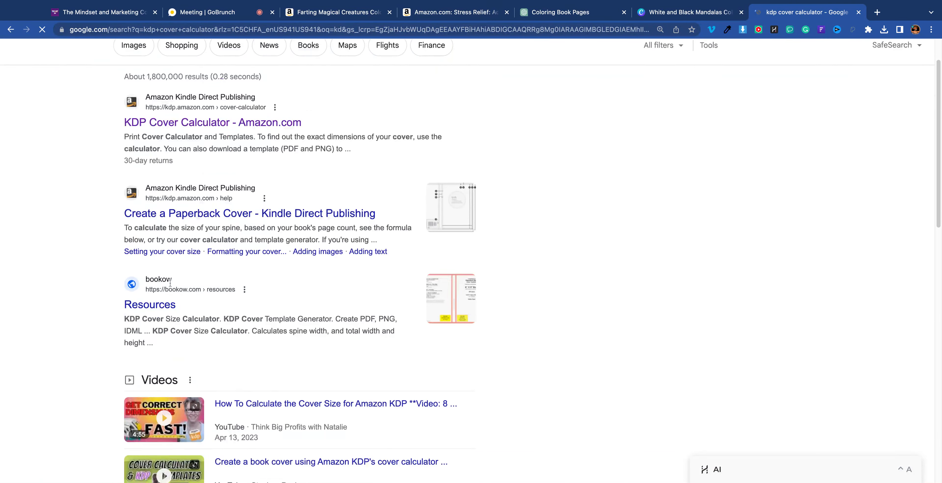
{"action": "scroll", "coordinate": [190, 208], "scroll_direction": "up", "scroll_amount": 4}
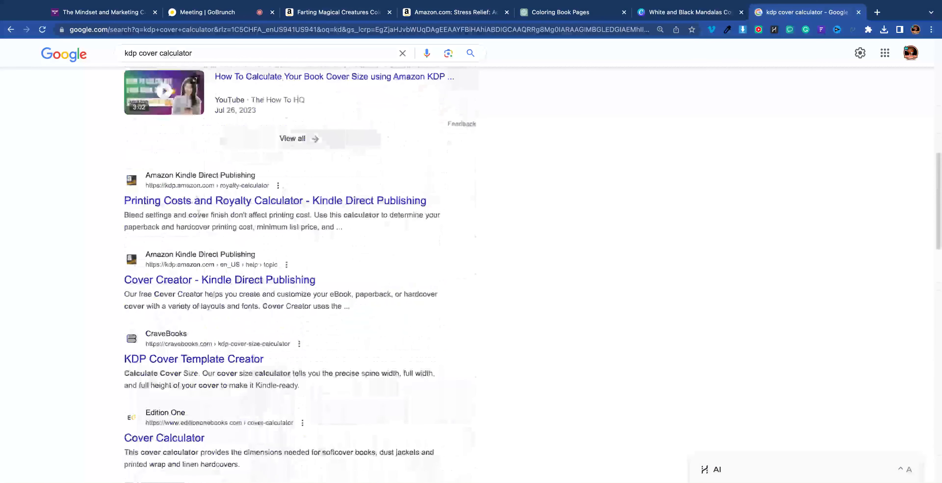
Step: Change the search to "kdp calculator" and open TCK Publishing's Amazon Book Sales Calculator
{"action": "double_click", "coordinate": [141, 53]}
{"action": "key", "text": "BackSpace"}
{"action": "key", "text": "Return"}
{"action": "scroll", "coordinate": [313, 239], "scroll_direction": "down", "scroll_amount": 12}
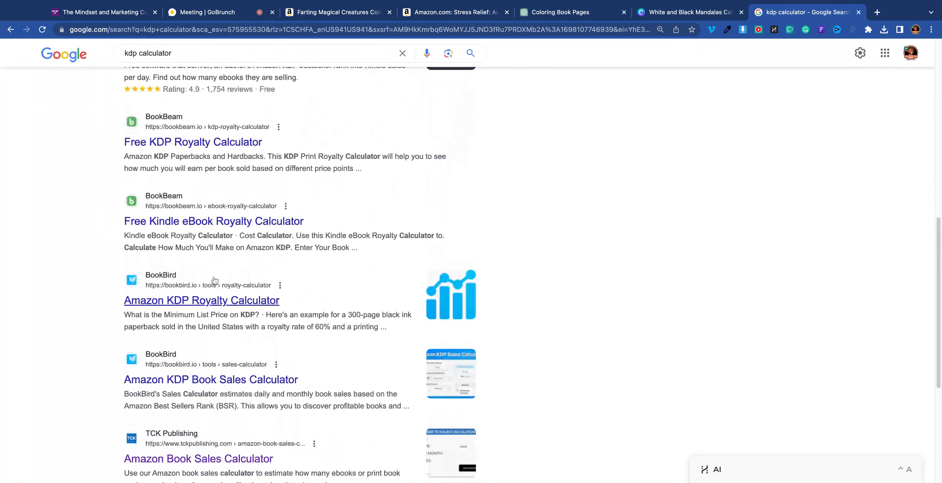
{"action": "scroll", "coordinate": [214, 280], "scroll_direction": "down", "scroll_amount": 5}
{"action": "left_click", "coordinate": [240, 280]}
Step: Calculate the sales for BSR rank 235724 with book type Book, and return to the Farting Magical Creatures listing
{"action": "scroll", "coordinate": [435, 252], "scroll_direction": "down", "scroll_amount": 9}
{"action": "left_click", "coordinate": [451, 339]}
{"action": "type", "text": "235,724"}
{"action": "left_click", "coordinate": [429, 336]}
{"action": "key", "text": "BackSpace"}
{"action": "left_click", "coordinate": [425, 358]}
{"action": "left_click", "coordinate": [425, 365]}
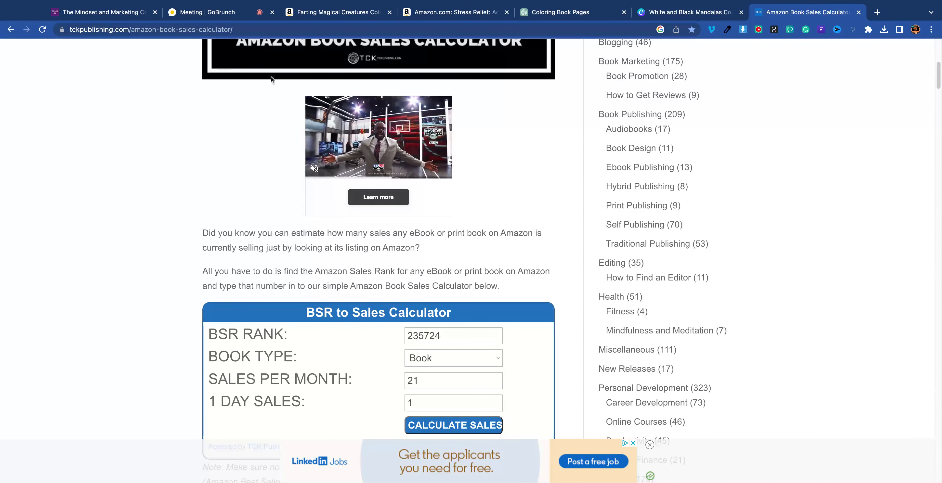
{"action": "left_click", "coordinate": [443, 13]}
{"action": "left_click", "coordinate": [348, 12]}
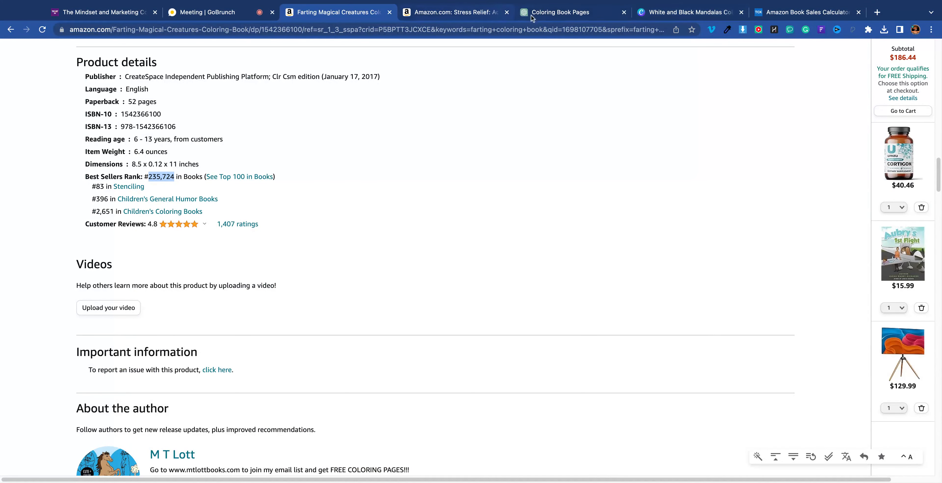
Step: Ask ChatGPT for more coloring images containing mushrooms, flowers, the sun, butterflies, anything in nature, and some animals big enough to color
{"action": "left_click", "coordinate": [565, 17]}
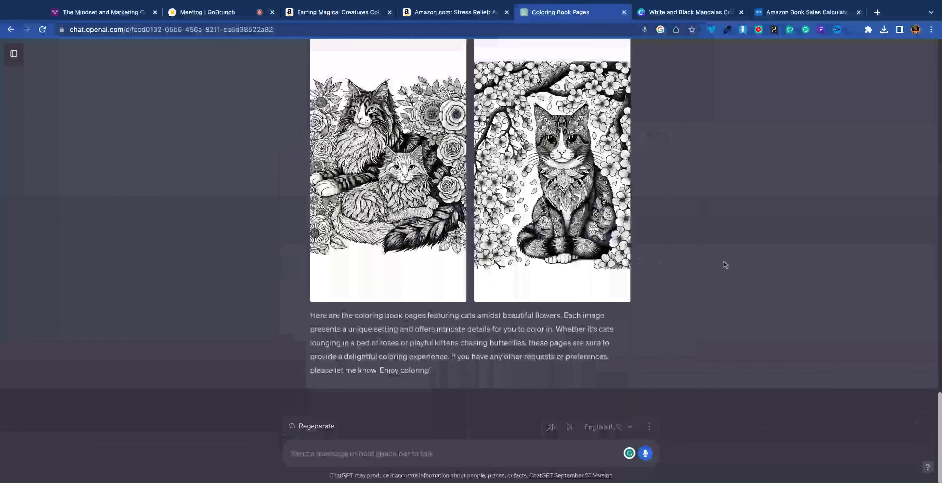
{"action": "type", "text": "give me"}
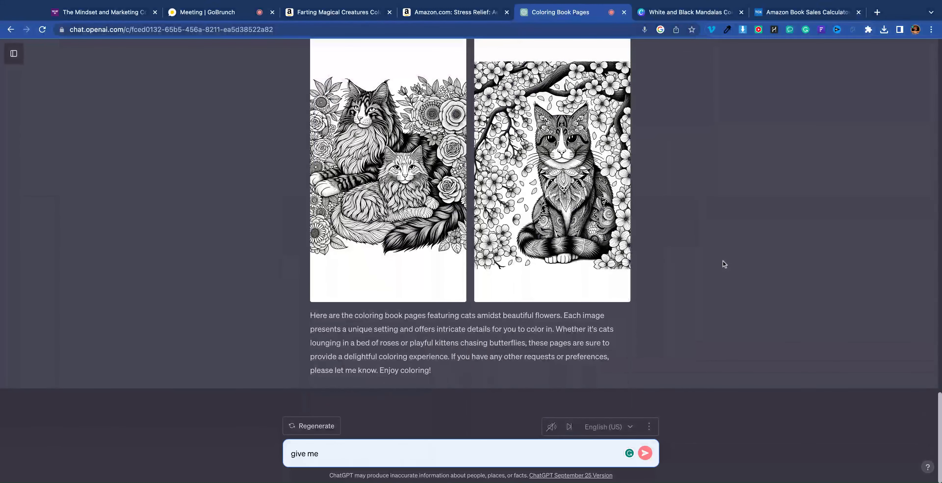
{"action": "type", "text": " more coloring images"}
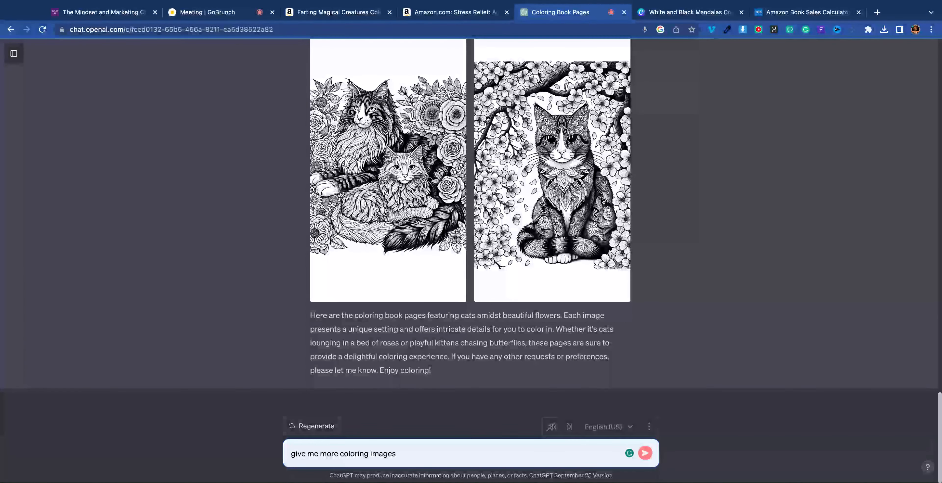
{"action": "type", "text": " that contain mushrooms"}
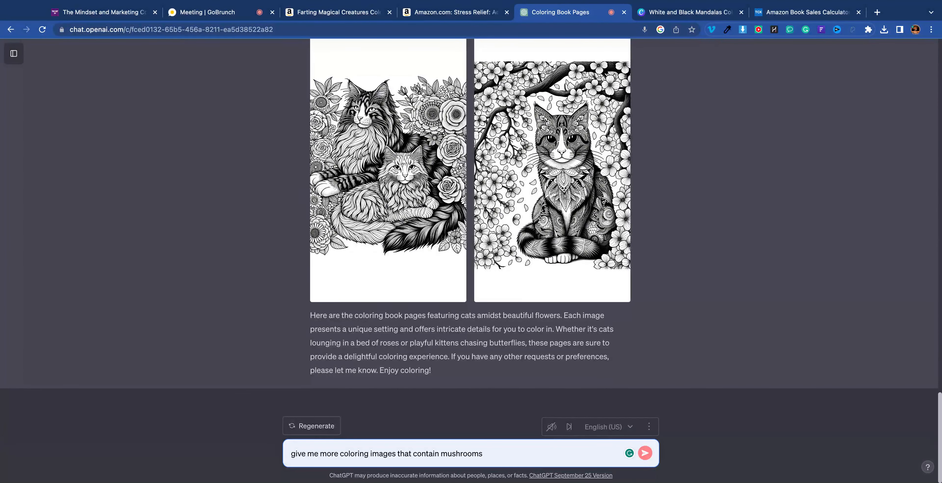
{"action": "type", "text": " flowers the sun butterflies"}
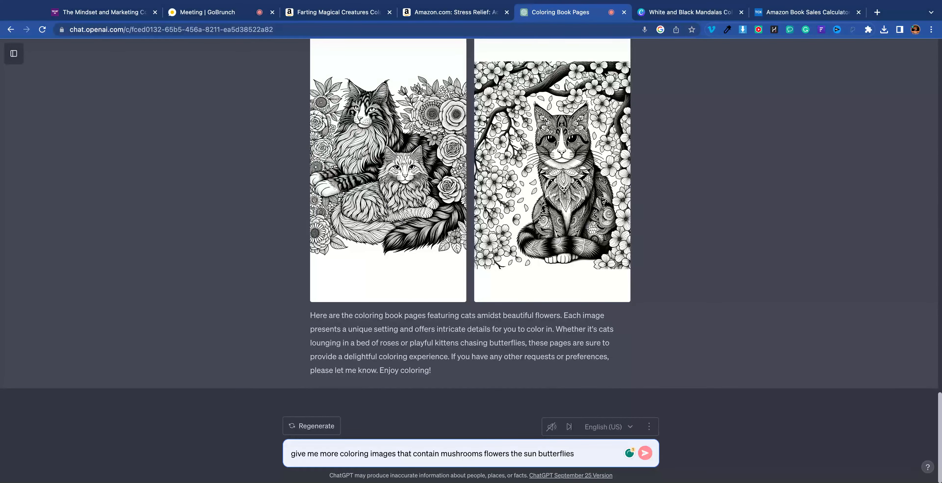
{"action": "type", "text": " anything in nature and"}
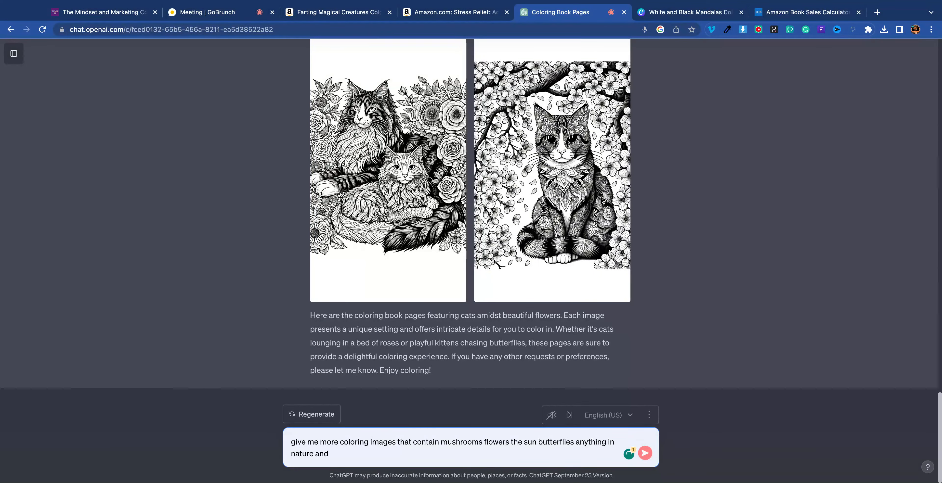
{"action": "type", "text": " include some animals in there too and make the animal"}
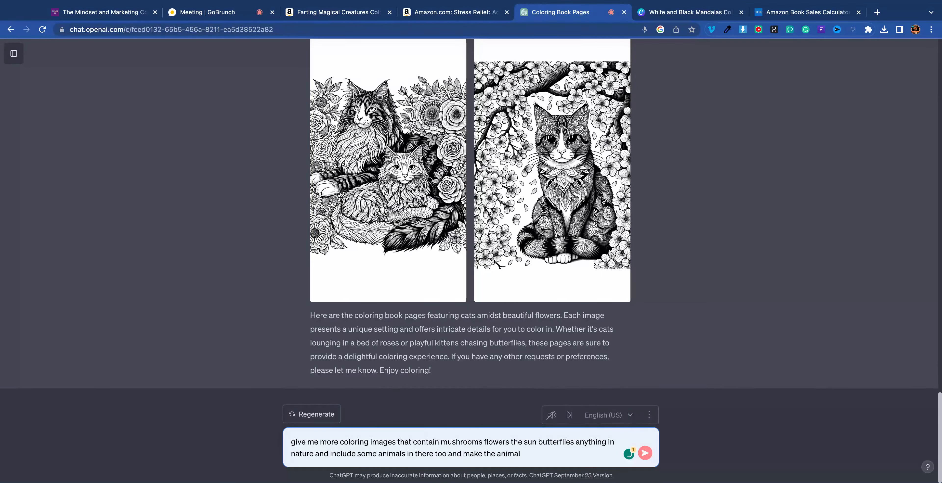
{"action": "type", "text": "s big enough to color"}
{"action": "key", "text": "Return"}
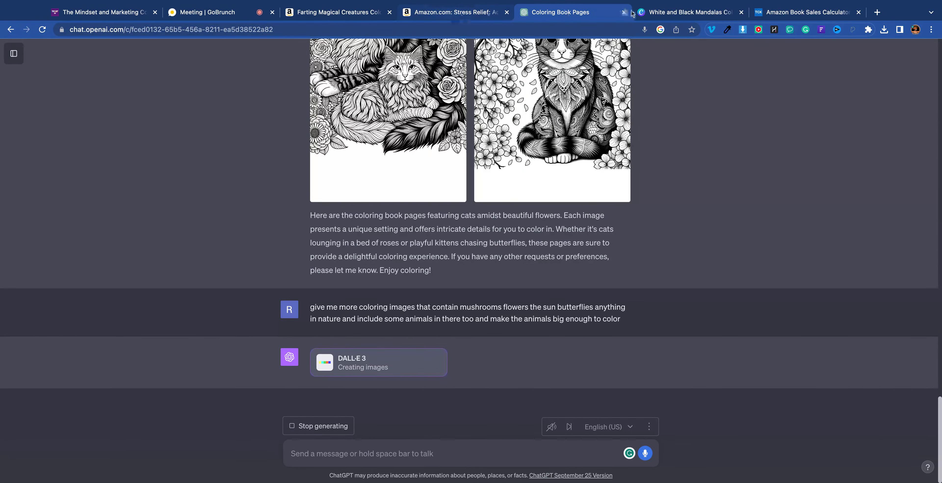
Step: Close the sales calculator, review the last pages of the Canva design and check on the ChatGPT images
{"action": "left_click", "coordinate": [761, 14]}
{"action": "left_click", "coordinate": [677, 15]}
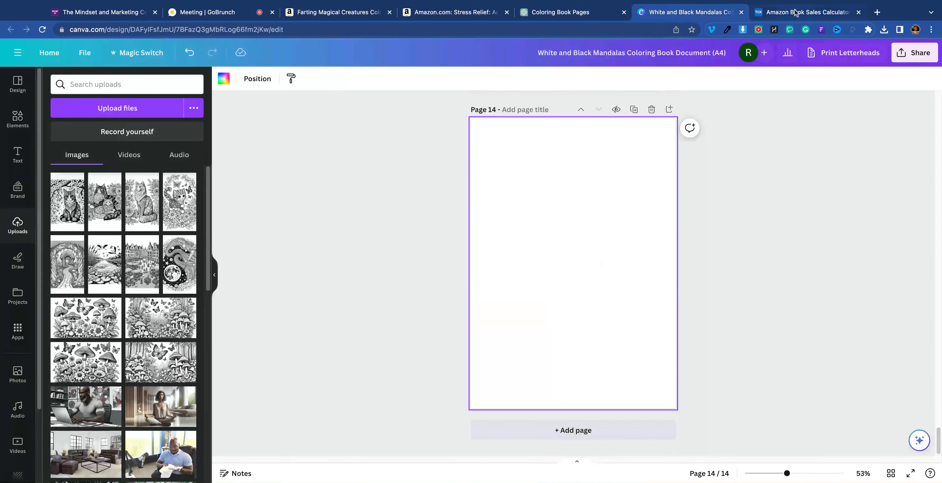
{"action": "scroll", "coordinate": [560, 160], "scroll_direction": "up", "scroll_amount": 10}
{"action": "scroll", "coordinate": [570, 212], "scroll_direction": "up", "scroll_amount": 5}
{"action": "scroll", "coordinate": [570, 212], "scroll_direction": "down", "scroll_amount": 10}
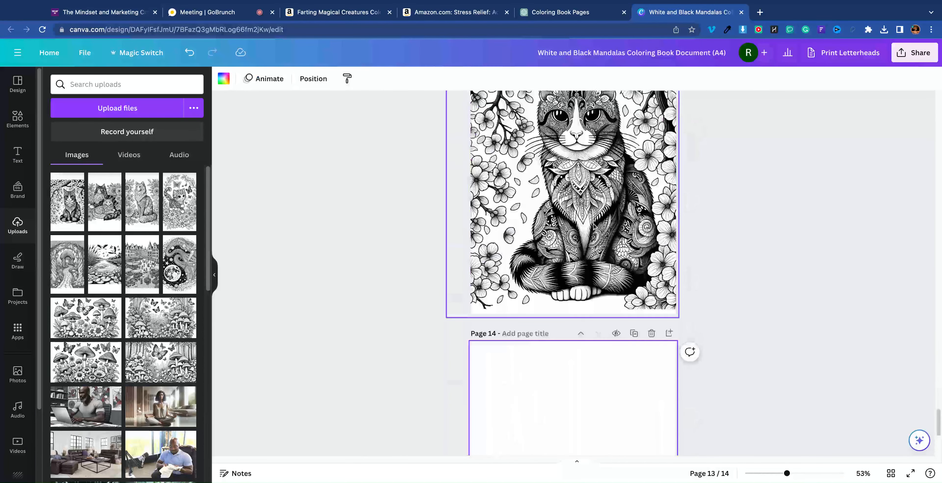
{"action": "scroll", "coordinate": [602, 224], "scroll_direction": "down", "scroll_amount": 5}
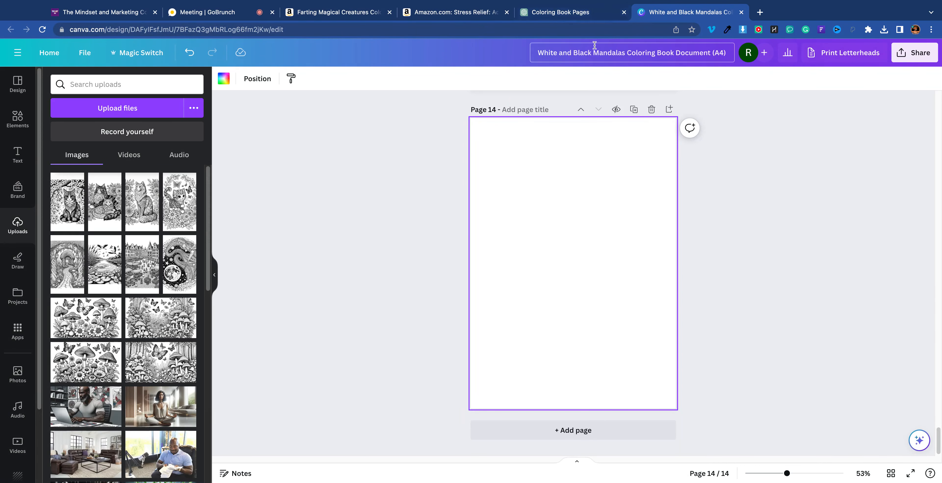
{"action": "left_click", "coordinate": [586, 14]}
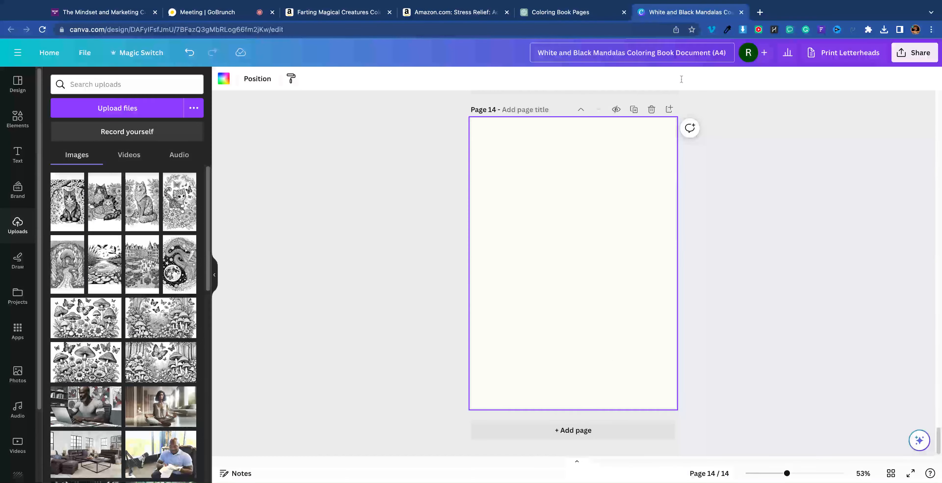
{"action": "left_click", "coordinate": [662, 15]}
Step: Add ten blank pages, 15 through 24, at the end of the coloring book and return to blank page 14
{"action": "left_click", "coordinate": [589, 432]}
{"action": "left_click", "coordinate": [589, 431]}
{"action": "left_click", "coordinate": [589, 429]}
{"action": "scroll", "coordinate": [578, 397], "scroll_direction": "up", "scroll_amount": 20}
{"action": "scroll", "coordinate": [536, 395], "scroll_direction": "down", "scroll_amount": 15}
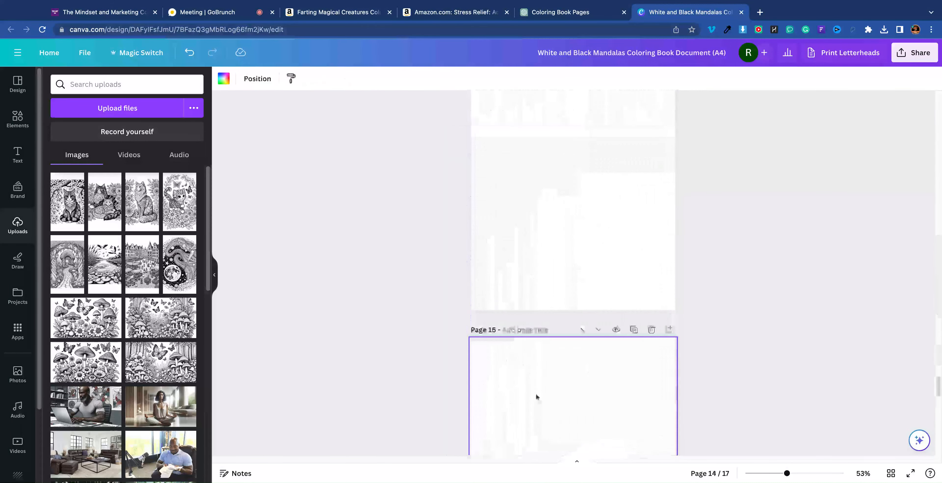
{"action": "scroll", "coordinate": [533, 384], "scroll_direction": "up", "scroll_amount": 3}
{"action": "scroll", "coordinate": [536, 347], "scroll_direction": "down", "scroll_amount": 3}
{"action": "scroll", "coordinate": [529, 380], "scroll_direction": "down", "scroll_amount": 10}
{"action": "left_click", "coordinate": [630, 430]}
{"action": "left_click", "coordinate": [616, 432]}
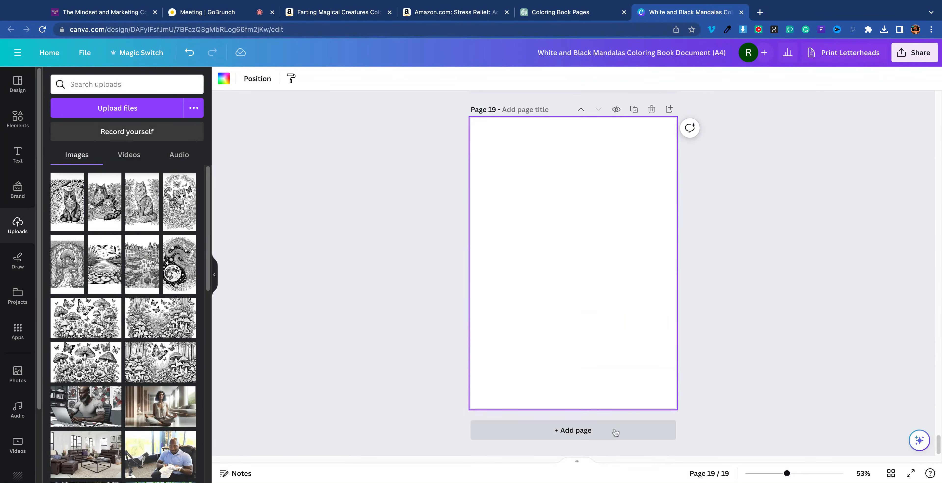
{"action": "left_click", "coordinate": [614, 433]}
{"action": "left_click", "coordinate": [612, 437]}
{"action": "left_click", "coordinate": [612, 437]}
{"action": "left_click", "coordinate": [612, 437]}
{"action": "left_click", "coordinate": [612, 437]}
{"action": "scroll", "coordinate": [642, 333], "scroll_direction": "up", "scroll_amount": 20}
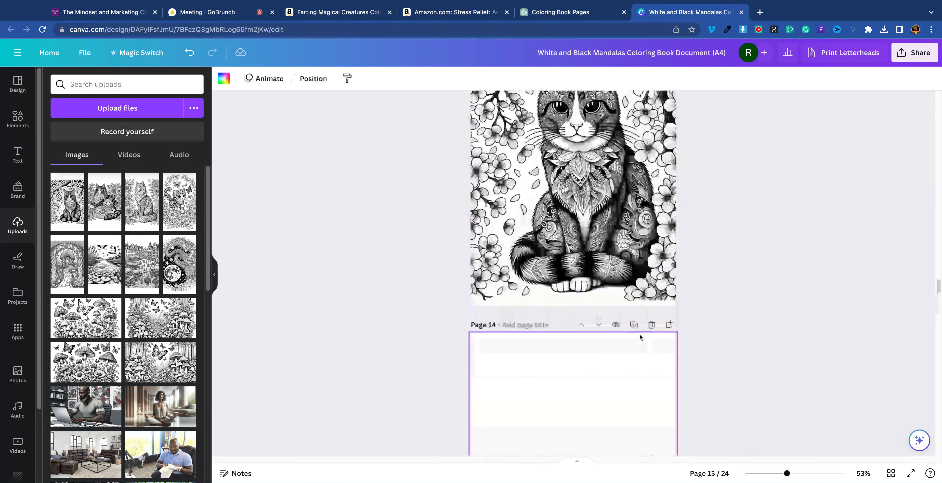
{"action": "scroll", "coordinate": [639, 329], "scroll_direction": "down", "scroll_amount": 5}
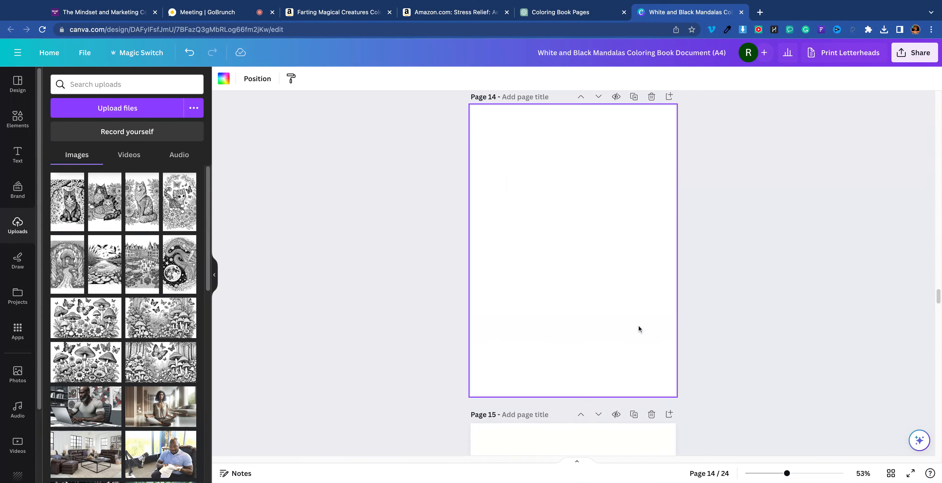
Step: Switch to the ChatGPT chat, send "give me more" and download the new mushroom, flower and animal coloring pictures
{"action": "left_click", "coordinate": [540, 14]}
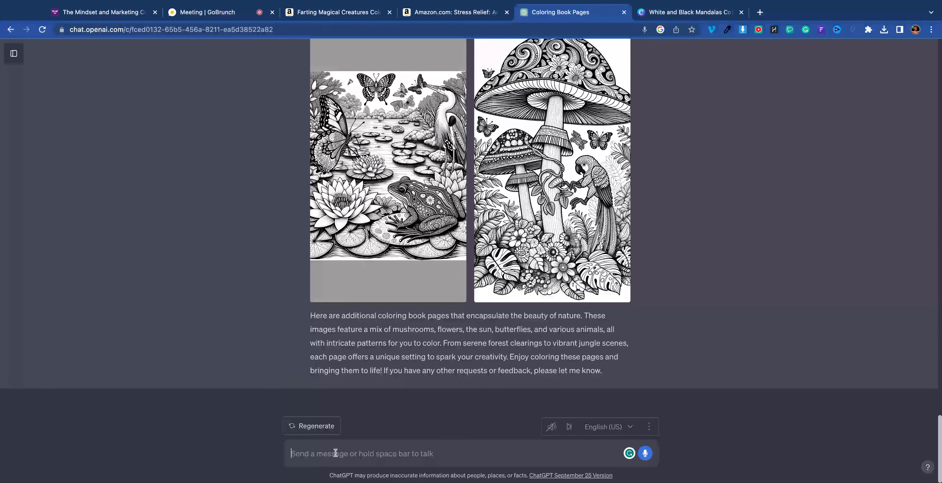
{"action": "type", "text": "give me more"}
{"action": "key", "text": "Return"}
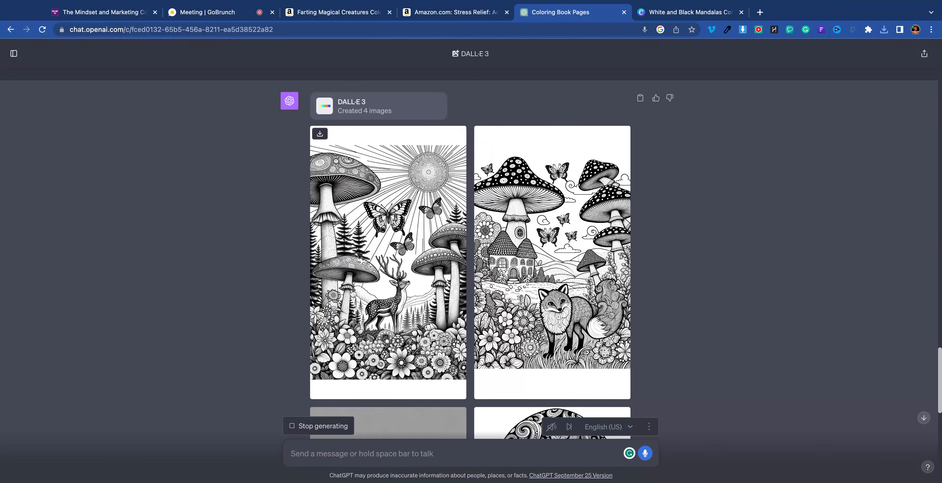
{"action": "scroll", "coordinate": [387, 219], "scroll_direction": "down", "scroll_amount": 7}
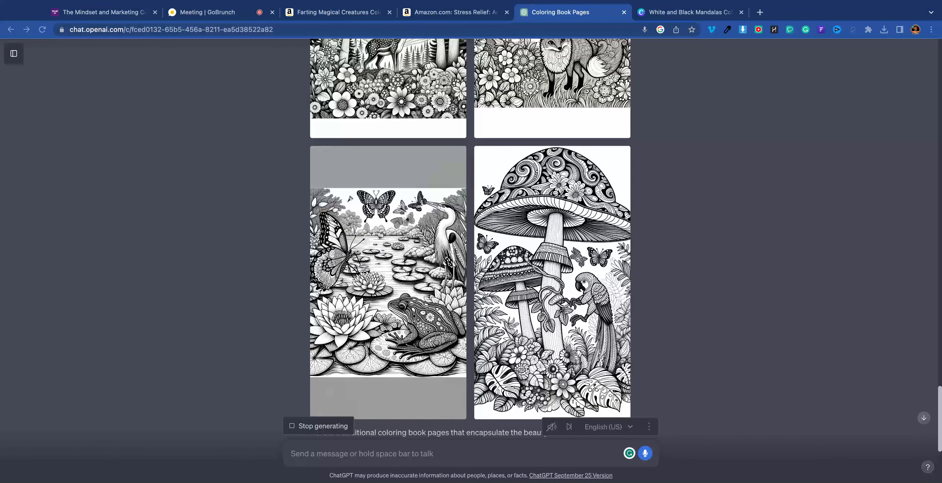
{"action": "mouse_move", "coordinate": [479, 159]}
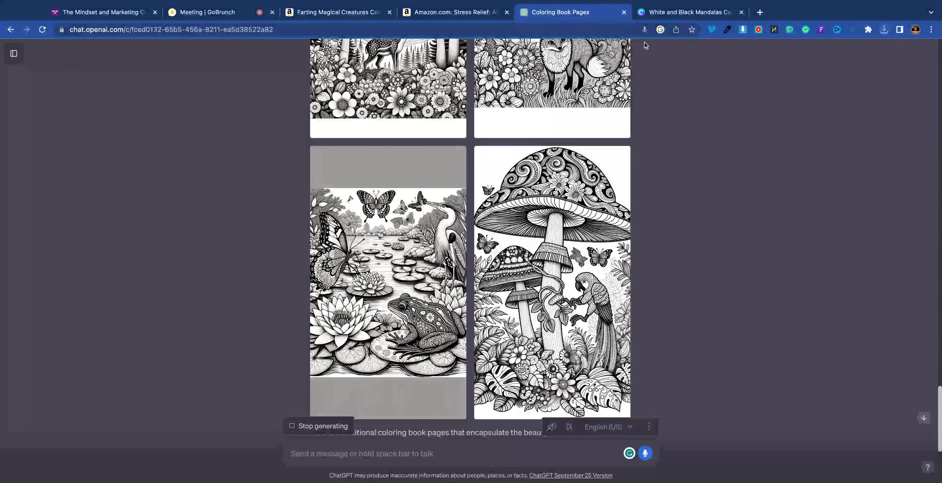
Step: Switch to the Canva coloring book and upload the newly downloaded mushroom, fox, deer and frog coloring pictures
{"action": "left_click", "coordinate": [652, 16]}
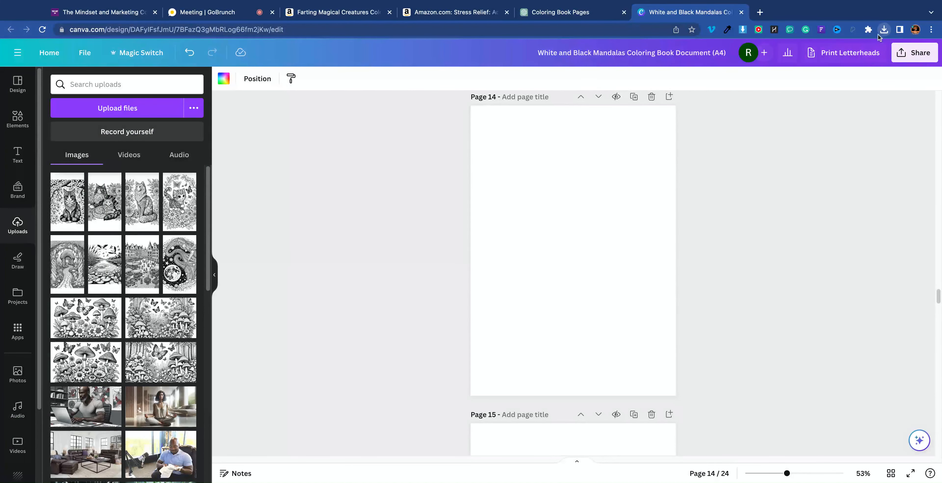
{"action": "left_click_drag", "start_coordinate": [879, 36], "coordinate": [142, 201]}
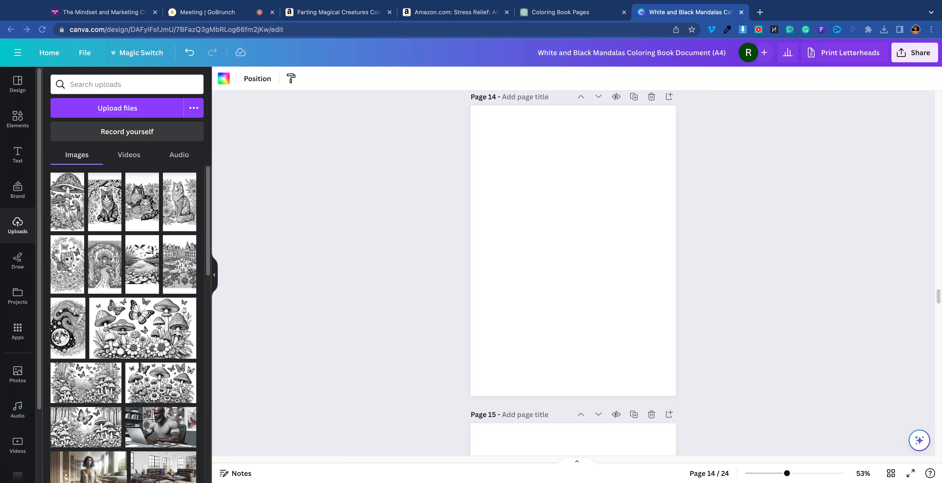
{"action": "left_click_drag", "start_coordinate": [879, 37], "coordinate": [126, 256]}
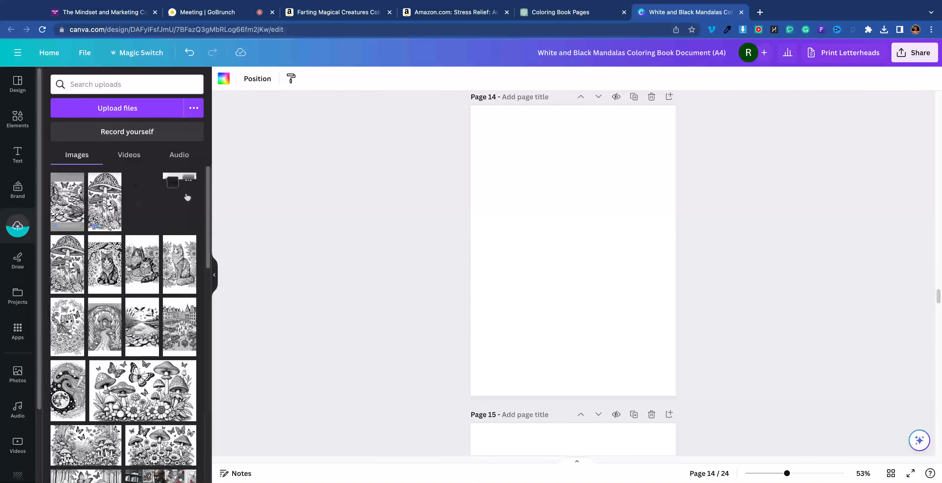
Step: Fill page 14 with the deer and mushrooms picture and page 15 with the fox and mushroom house picture
{"action": "left_click", "coordinate": [182, 211]}
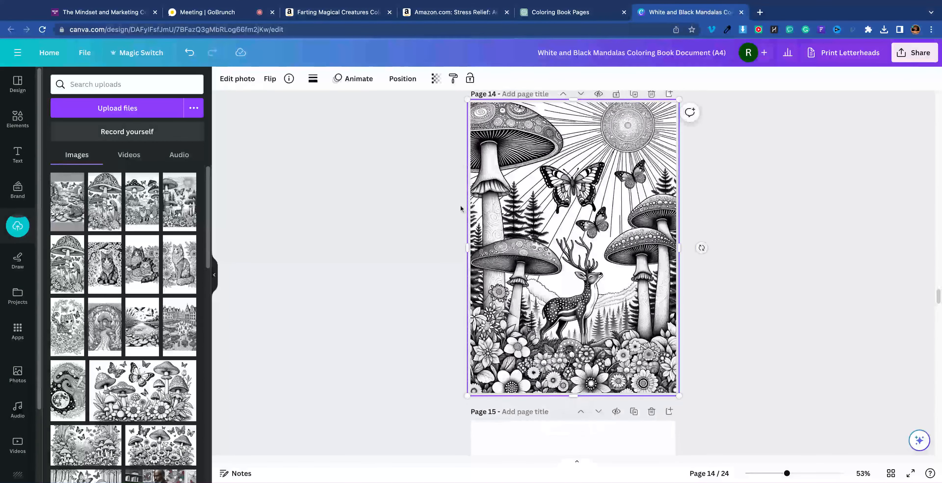
{"action": "scroll", "coordinate": [511, 339], "scroll_direction": "down", "scroll_amount": 6}
{"action": "scroll", "coordinate": [511, 339], "scroll_direction": "down", "scroll_amount": 2}
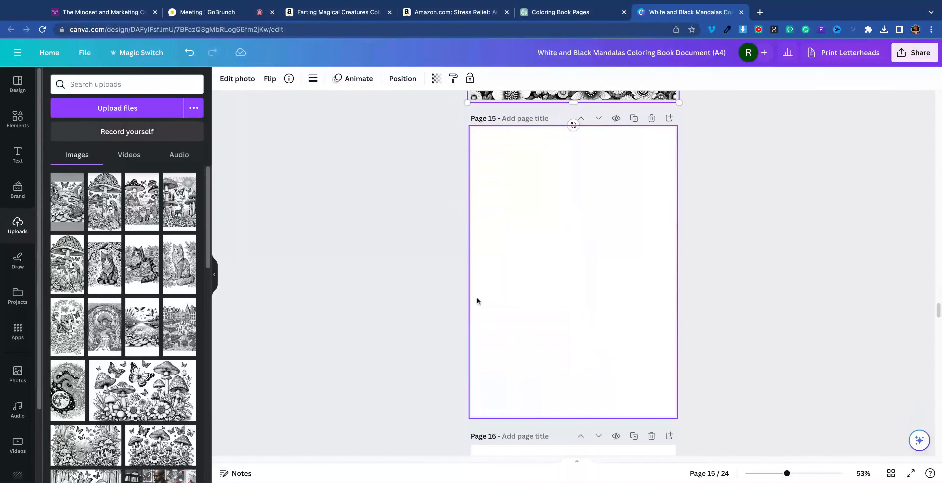
{"action": "left_click_drag", "start_coordinate": [142, 201], "coordinate": [459, 206]}
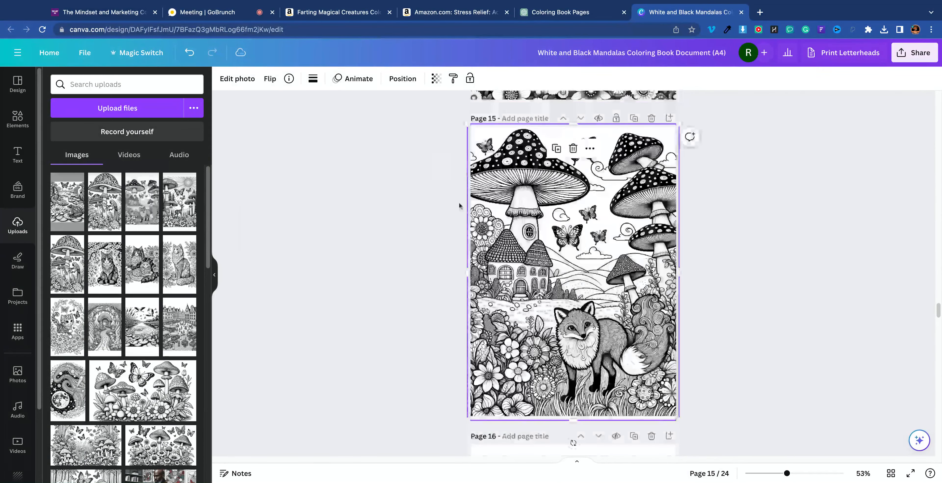
Step: Fill page 16 with the parrot and giant mushrooms picture, leaving its crop unchanged
{"action": "scroll", "coordinate": [459, 206], "scroll_direction": "down", "scroll_amount": 5}
{"action": "left_click_drag", "start_coordinate": [100, 209], "coordinate": [565, 254]}
{"action": "double_click", "coordinate": [570, 237]}
{"action": "left_click", "coordinate": [690, 196]}
{"action": "scroll", "coordinate": [609, 279], "scroll_direction": "down", "scroll_amount": 3}
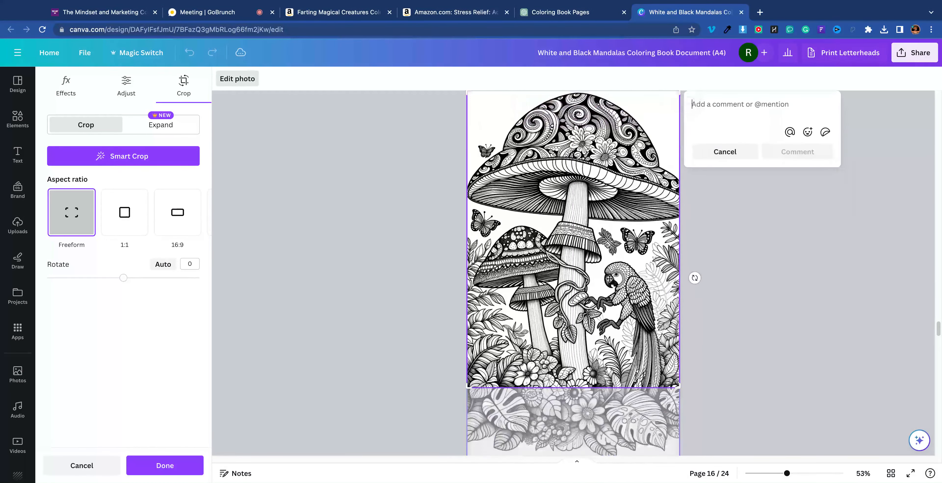
{"action": "key", "text": "Escape"}
{"action": "scroll", "coordinate": [454, 238], "scroll_direction": "up", "scroll_amount": 3}
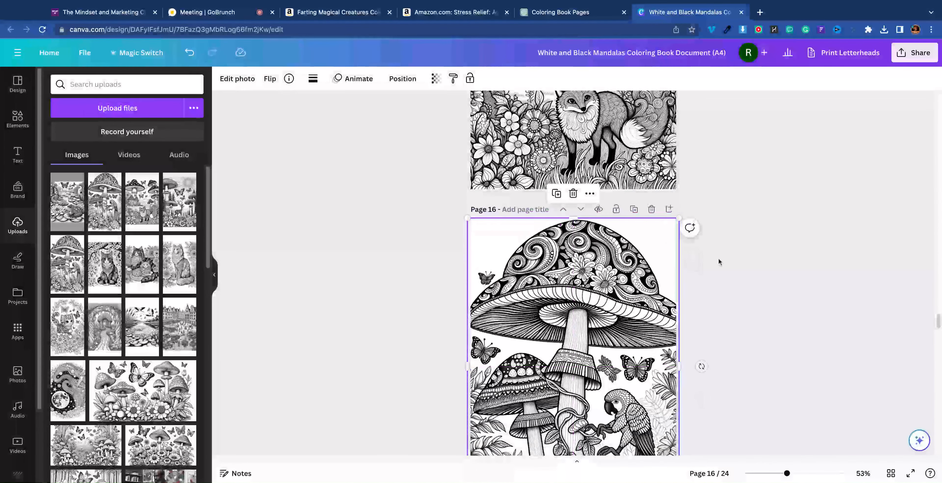
{"action": "left_click", "coordinate": [690, 270]}
Step: Place the frog and water lily picture on page 17, enlarging and repositioning it so the gray bands fall outside the page
{"action": "scroll", "coordinate": [690, 271], "scroll_direction": "down", "scroll_amount": 6}
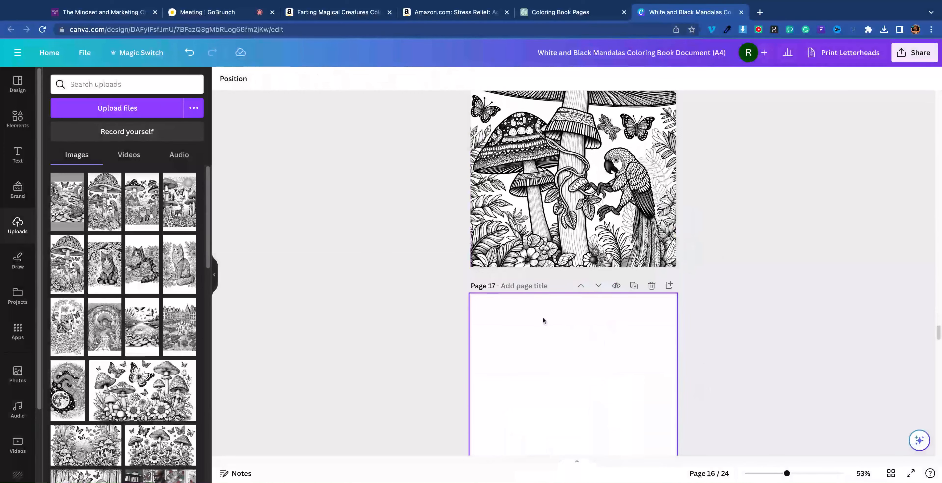
{"action": "left_click", "coordinate": [65, 207]}
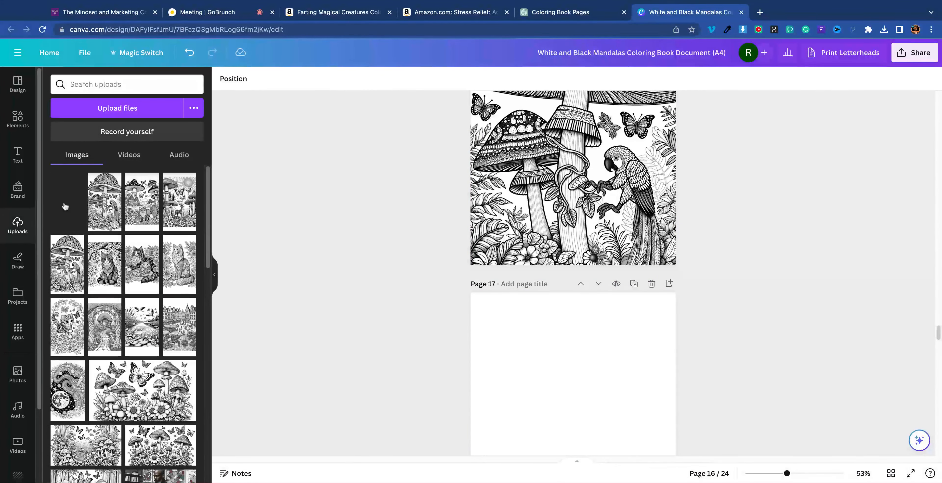
{"action": "scroll", "coordinate": [548, 227], "scroll_direction": "down", "scroll_amount": 9}
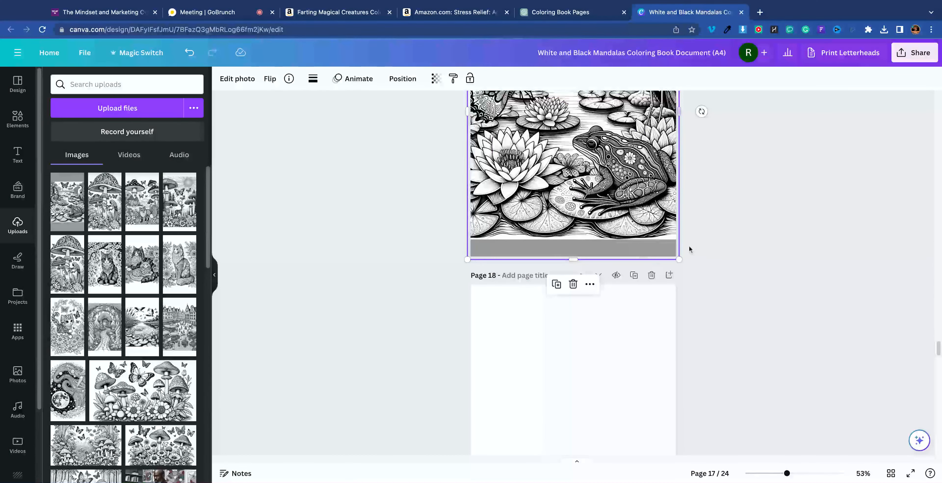
{"action": "left_click_drag", "start_coordinate": [679, 259], "coordinate": [741, 455]}
{"action": "left_click_drag", "start_coordinate": [645, 410], "coordinate": [609, 387]}
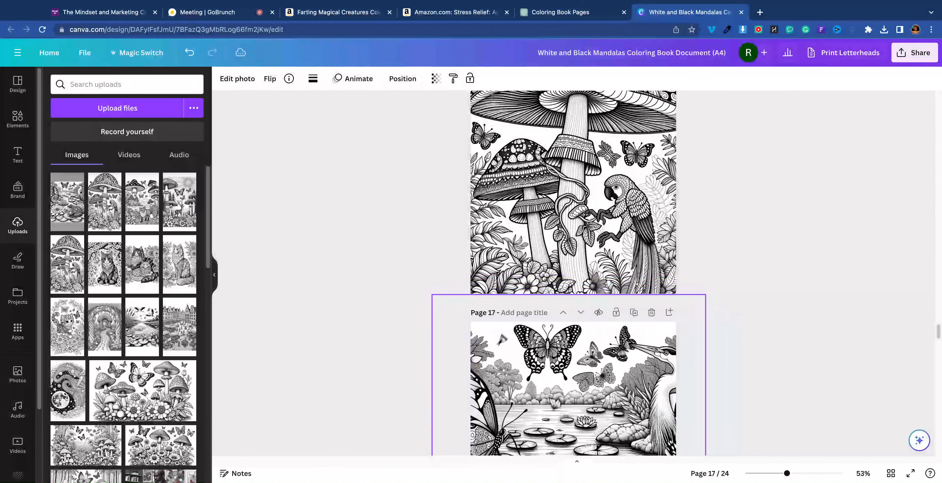
{"action": "left_click", "coordinate": [761, 287]}
Step: Switch to the ChatGPT chat and download the new bear, mushroom, forest deer and dolphin coloring pictures
{"action": "scroll", "coordinate": [759, 288], "scroll_direction": "down", "scroll_amount": 6}
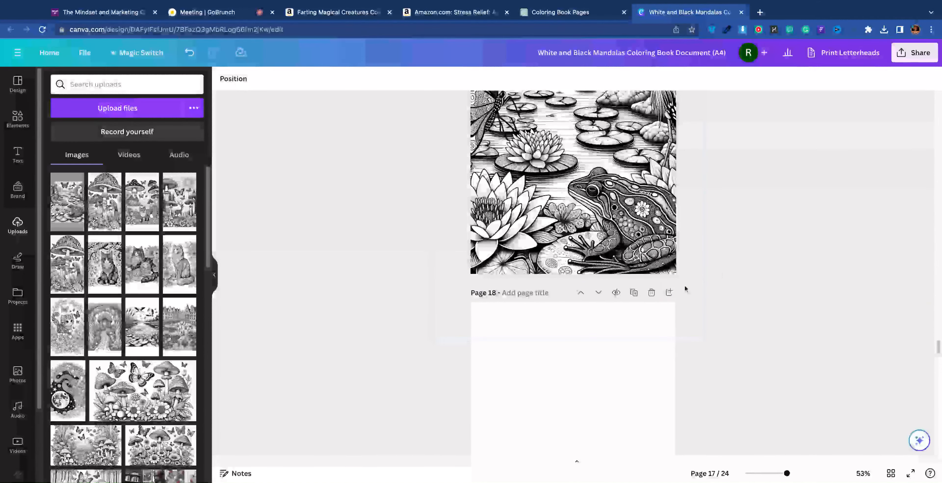
{"action": "scroll", "coordinate": [673, 279], "scroll_direction": "down", "scroll_amount": 3}
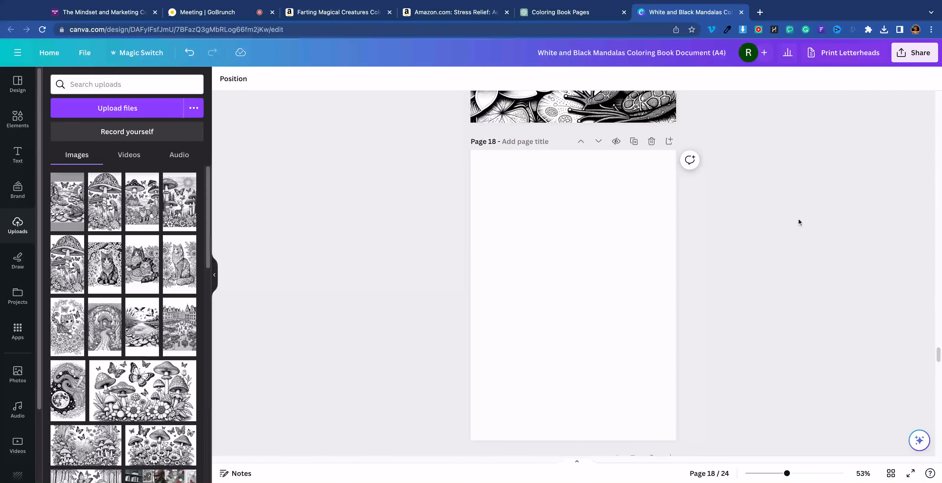
{"action": "scroll", "coordinate": [799, 219], "scroll_direction": "down", "scroll_amount": 1}
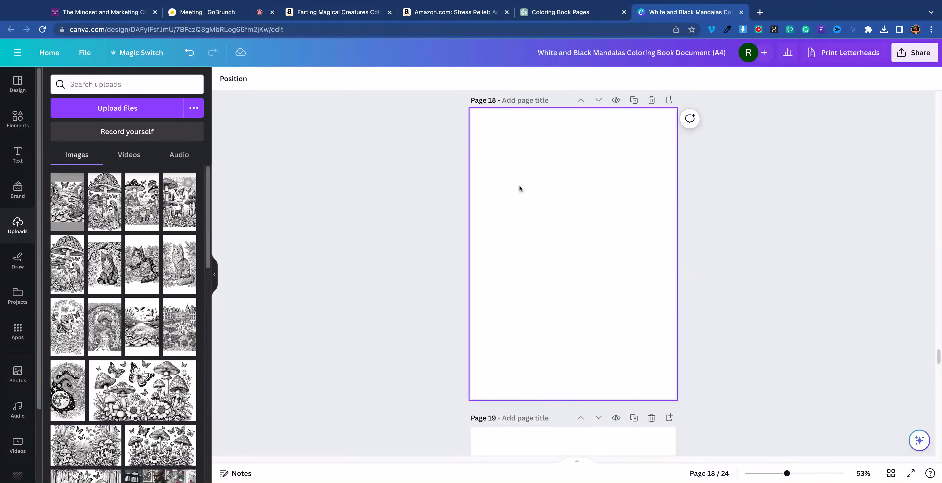
{"action": "left_click", "coordinate": [563, 12]}
{"action": "scroll", "coordinate": [298, 67], "scroll_direction": "up", "scroll_amount": 10}
{"action": "scroll", "coordinate": [298, 67], "scroll_direction": "down", "scroll_amount": 2}
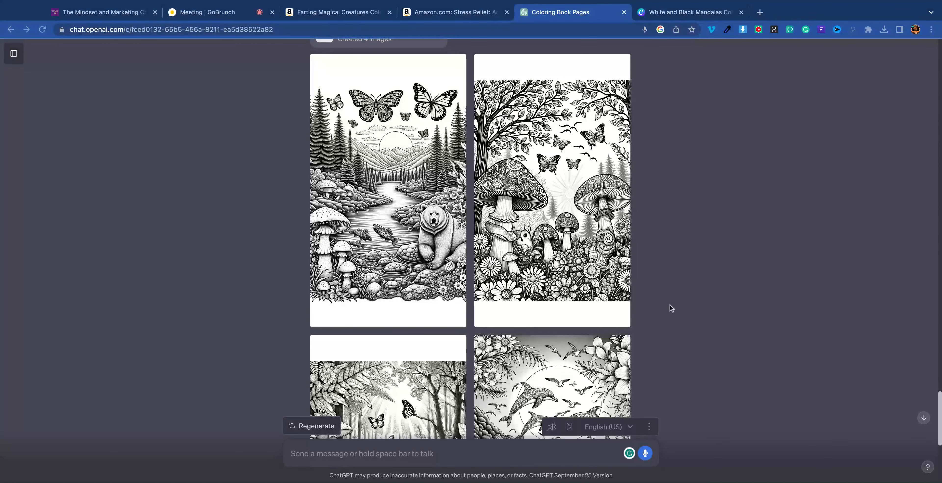
{"action": "mouse_move", "coordinate": [485, 64]}
{"action": "mouse_move", "coordinate": [384, 362]}
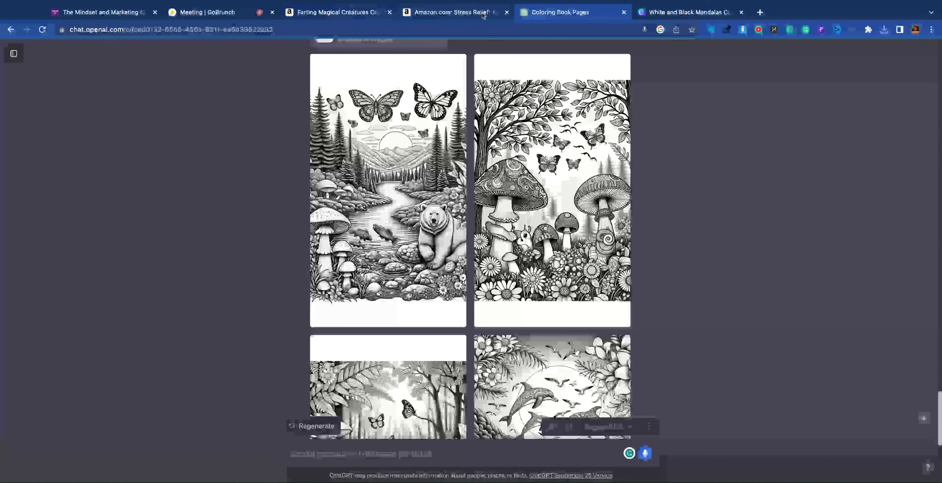
Step: Return to the Canva coloring book and upload the four downloaded bear, mushroom, forest deer and dolphin pictures
{"action": "left_click", "coordinate": [695, 13]}
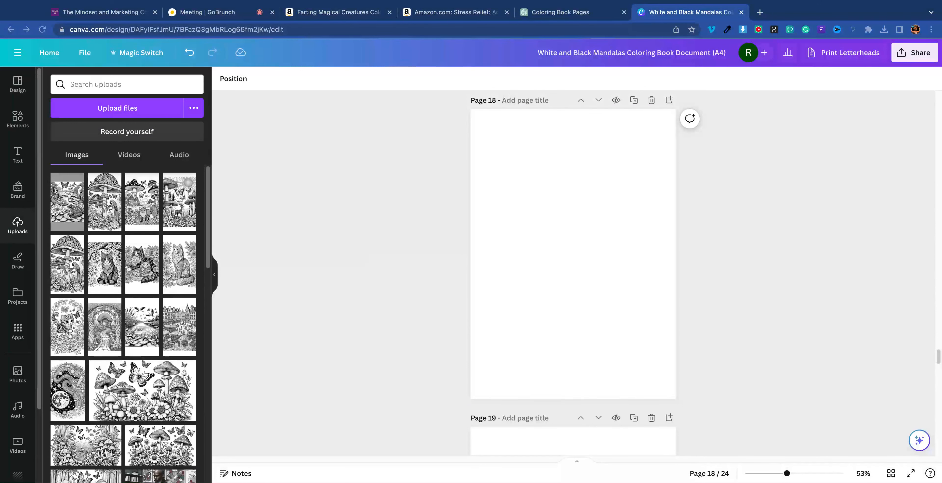
{"action": "left_click_drag", "start_coordinate": [117, 219], "coordinate": [376, 225]}
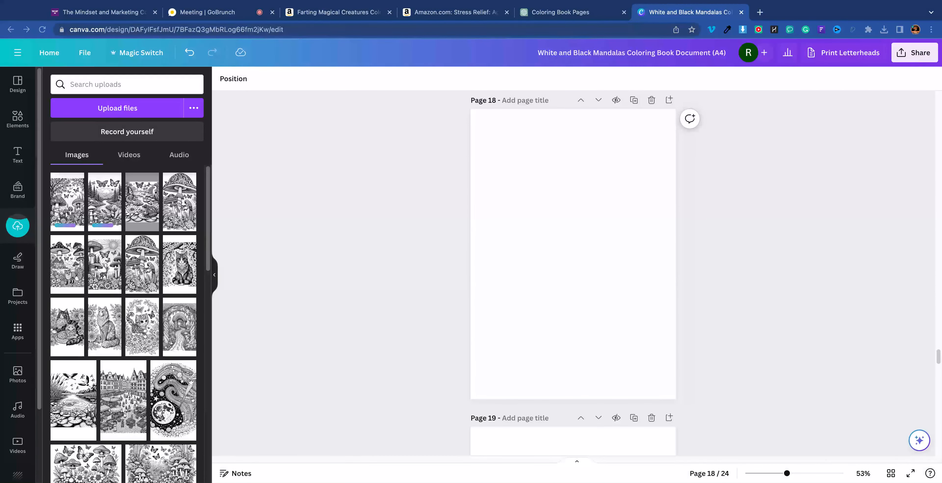
{"action": "left_click_drag", "start_coordinate": [127, 214], "coordinate": [143, 230]}
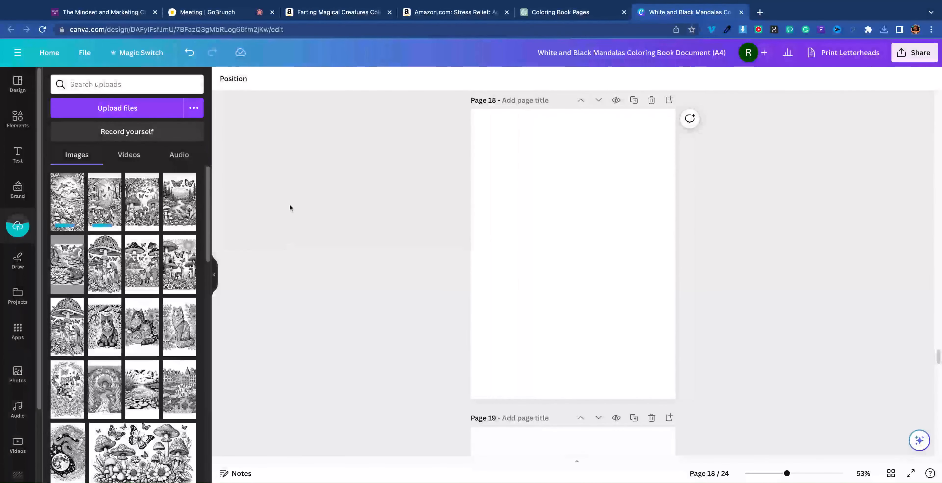
Step: Fill page 18 with the bear and river picture and page 19 with the picture of mushrooms under a tree
{"action": "left_click_drag", "start_coordinate": [179, 201], "coordinate": [471, 212]}
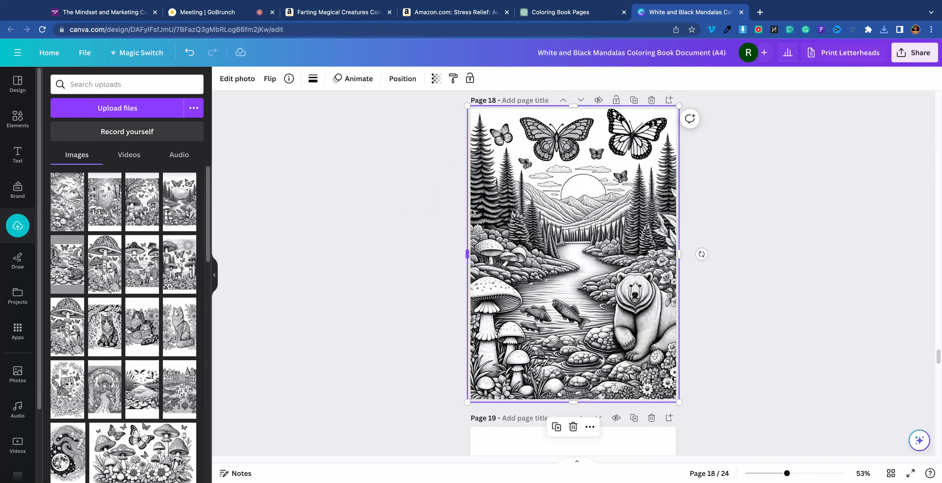
{"action": "scroll", "coordinate": [410, 302], "scroll_direction": "down", "scroll_amount": 5}
{"action": "left_click_drag", "start_coordinate": [146, 215], "coordinate": [475, 165]}
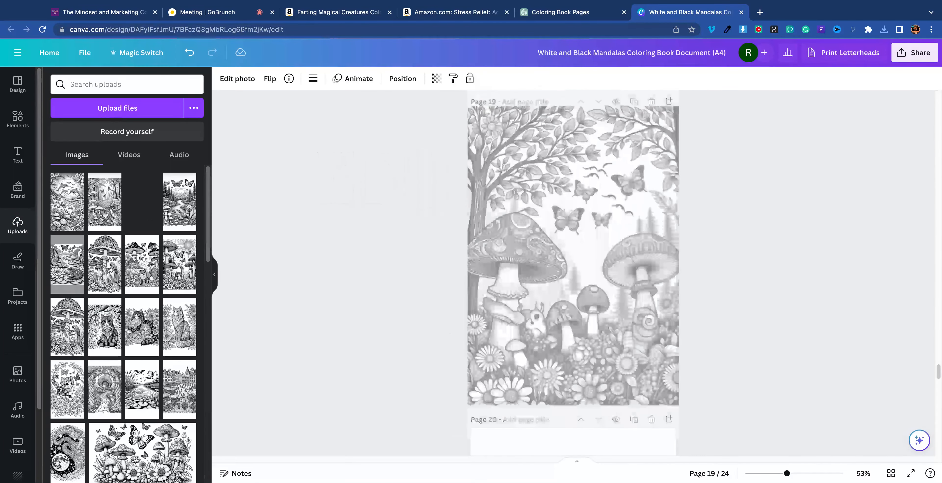
Step: Fill page 20 with the forest deer picture and page 21 with the dolphin beach picture
{"action": "scroll", "coordinate": [398, 281], "scroll_direction": "down", "scroll_amount": 5}
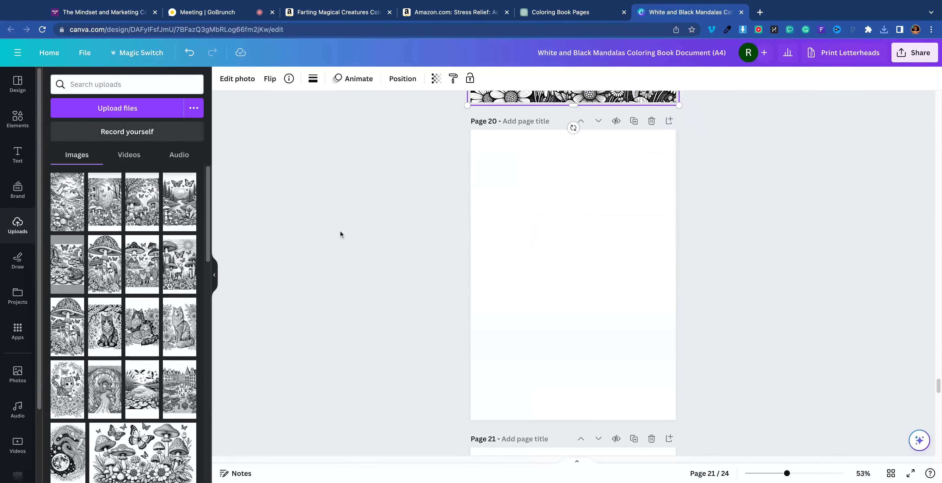
{"action": "left_click_drag", "start_coordinate": [104, 203], "coordinate": [530, 256]}
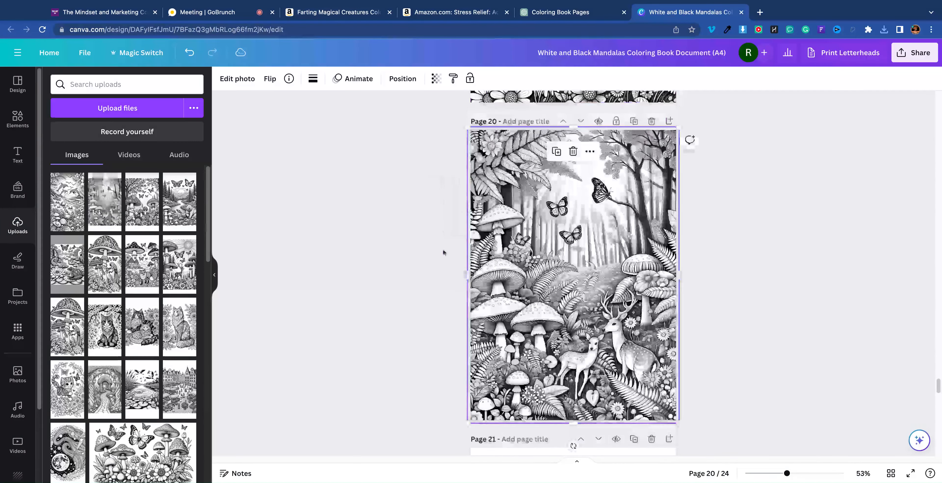
{"action": "scroll", "coordinate": [360, 279], "scroll_direction": "down", "scroll_amount": 5}
{"action": "left_click_drag", "start_coordinate": [61, 212], "coordinate": [572, 345]}
{"action": "scroll", "coordinate": [726, 282], "scroll_direction": "down", "scroll_amount": 10}
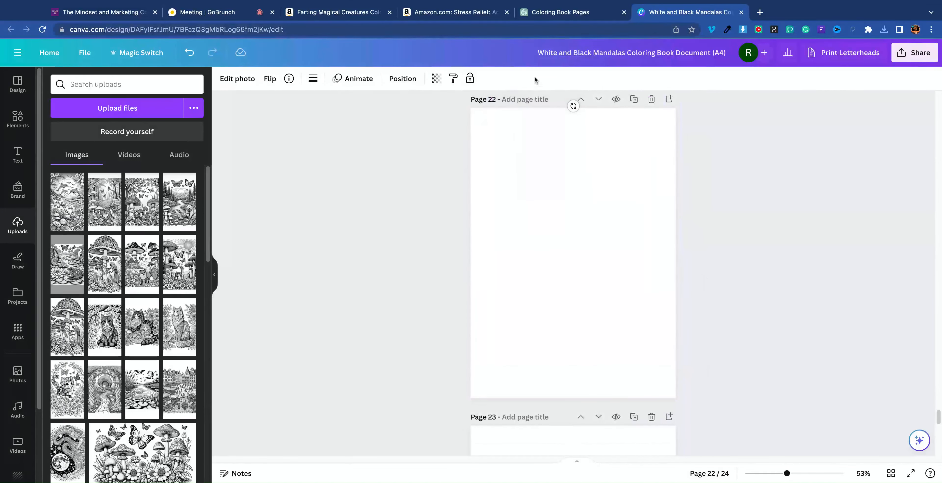
Step: Switch to the ChatGPT chat and send the request "give me some lions tigers bears and all of that stuff"
{"action": "left_click", "coordinate": [541, 15]}
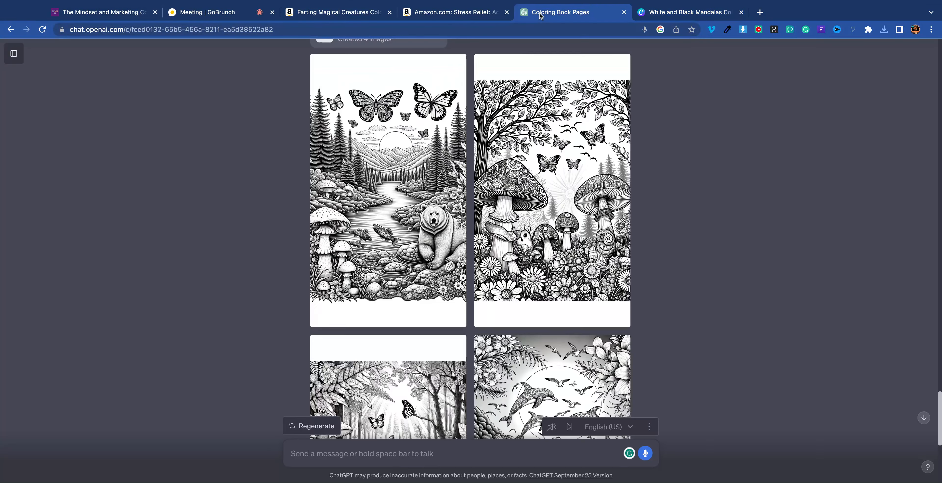
{"action": "scroll", "coordinate": [470, 220], "scroll_direction": "down", "scroll_amount": 8}
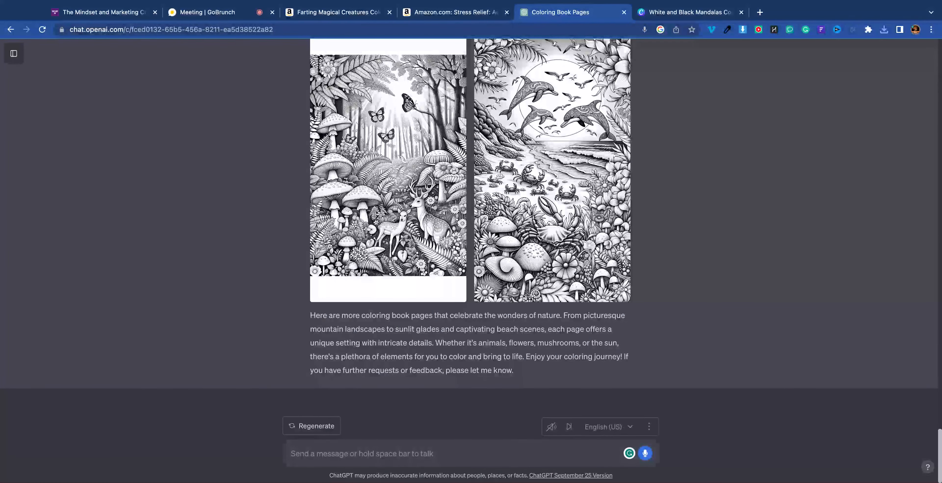
{"action": "key", "text": "space"}
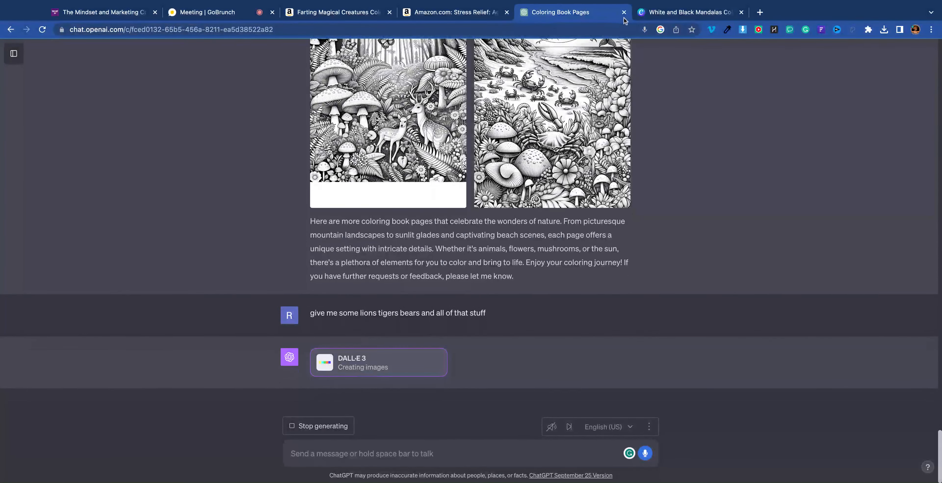
Step: Review the coloring book pages in Canva from the title page to the last blank page and check on the ChatGPT images
{"action": "left_click", "coordinate": [687, 12]}
{"action": "scroll", "coordinate": [570, 200], "scroll_direction": "down", "scroll_amount": 5}
{"action": "scroll", "coordinate": [569, 206], "scroll_direction": "down", "scroll_amount": 5}
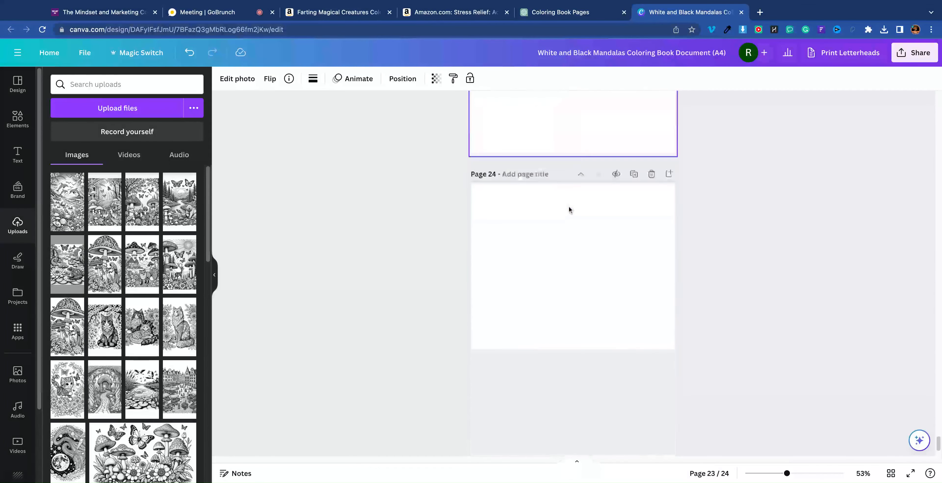
{"action": "scroll", "coordinate": [564, 232], "scroll_direction": "up", "scroll_amount": 8}
{"action": "scroll", "coordinate": [564, 233], "scroll_direction": "up", "scroll_amount": 20}
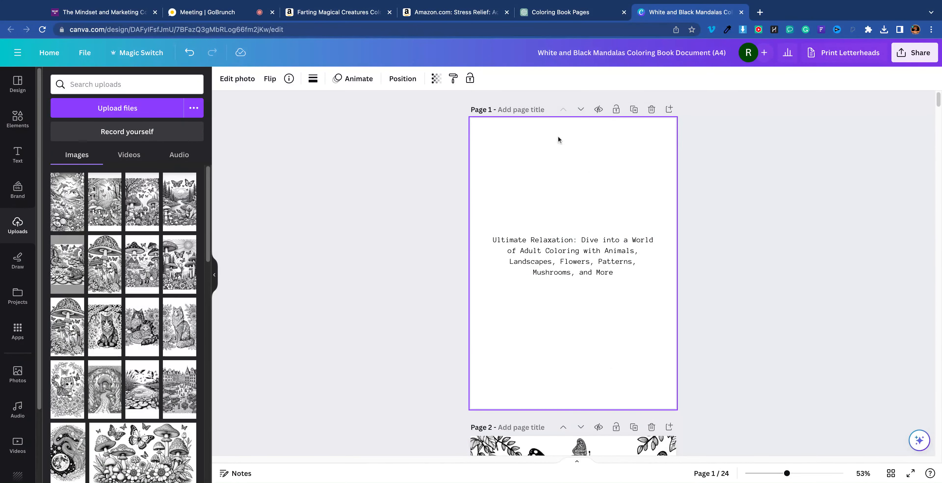
{"action": "scroll", "coordinate": [750, 221], "scroll_direction": "down", "scroll_amount": 20}
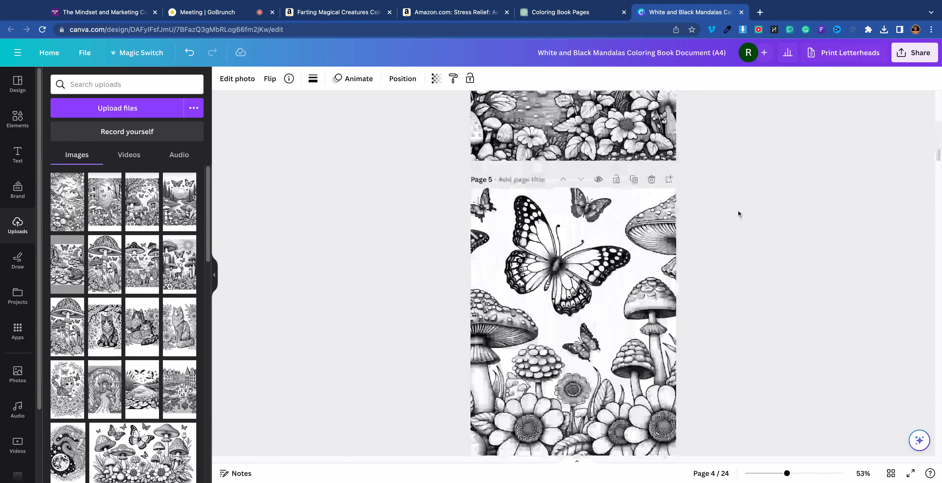
{"action": "scroll", "coordinate": [738, 211], "scroll_direction": "down", "scroll_amount": 14}
{"action": "scroll", "coordinate": [649, 199], "scroll_direction": "up", "scroll_amount": 20}
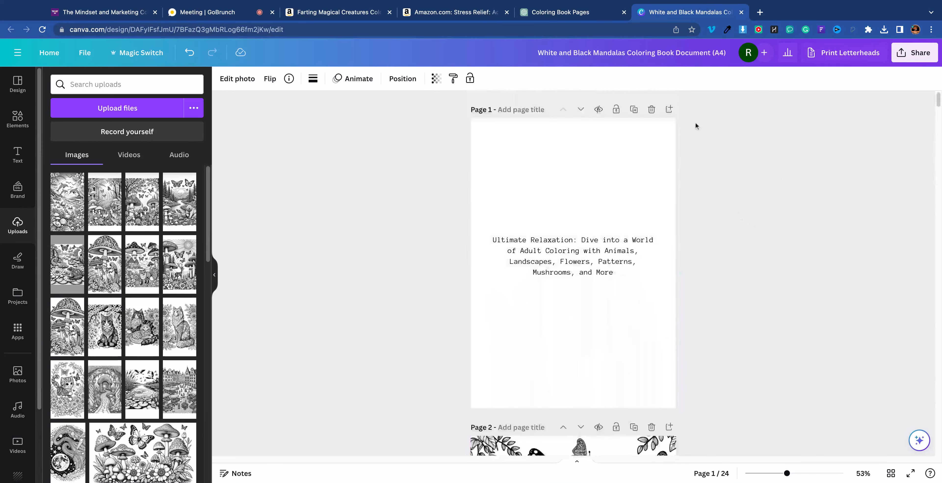
{"action": "left_click", "coordinate": [582, 15]}
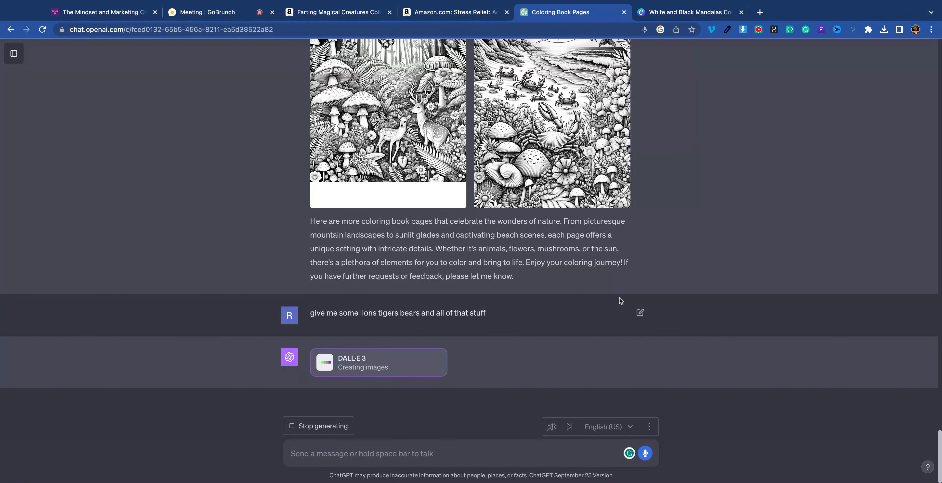
{"action": "left_click", "coordinate": [694, 12]}
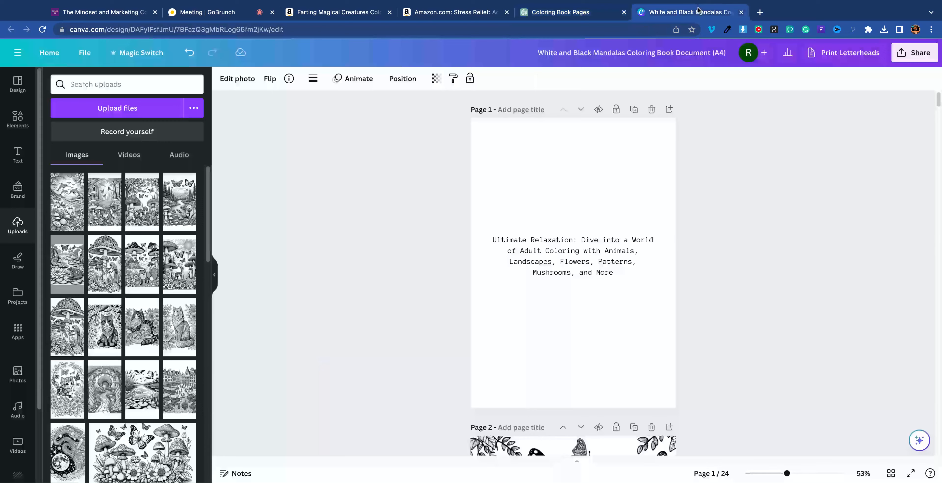
{"action": "scroll", "coordinate": [537, 316], "scroll_direction": "down", "scroll_amount": 20}
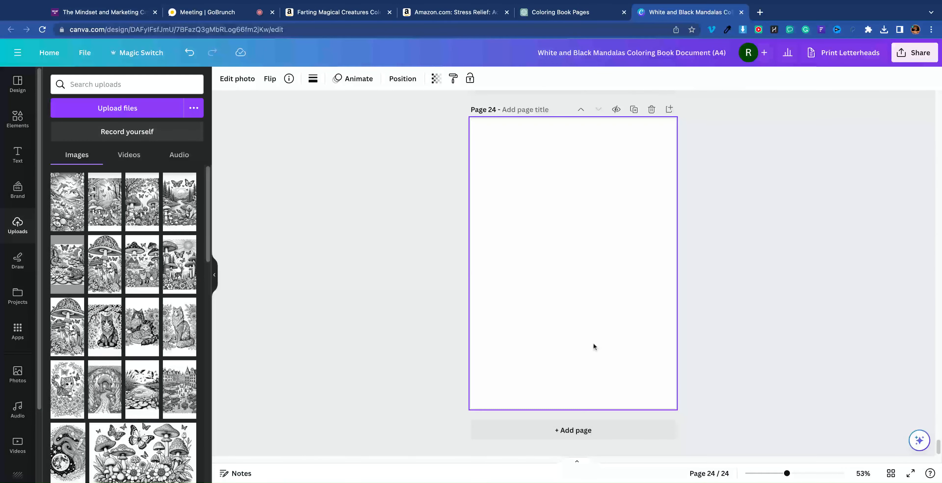
Step: Add a blank page 25 at the end of the coloring book and return to the empty page 22
{"action": "left_click", "coordinate": [591, 434]}
{"action": "scroll", "coordinate": [572, 335], "scroll_direction": "up", "scroll_amount": 15}
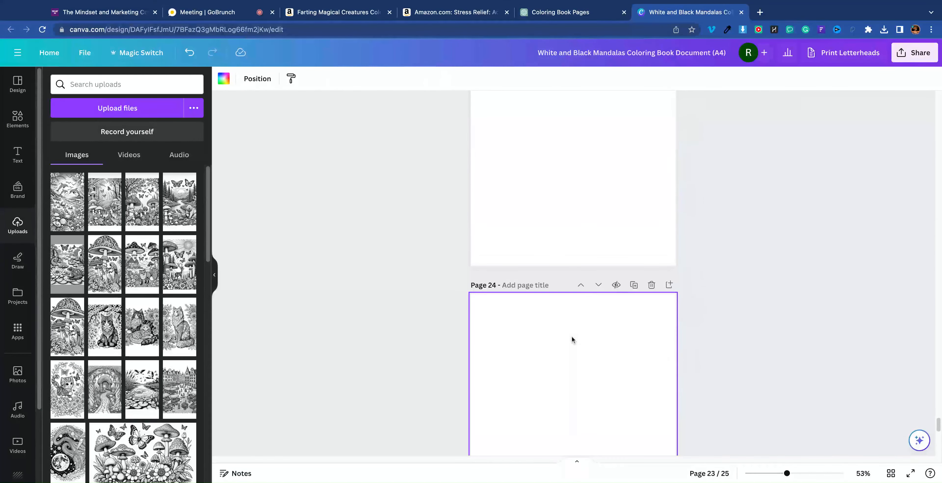
{"action": "scroll", "coordinate": [572, 339], "scroll_direction": "up", "scroll_amount": 5}
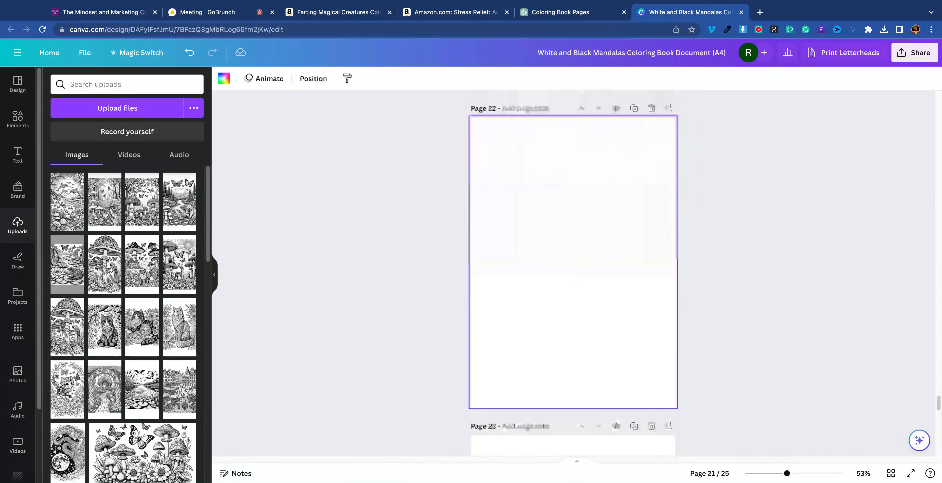
Step: Switch to the ChatGPT chat and download the four lion and tiger images one after another
{"action": "left_click", "coordinate": [553, 18]}
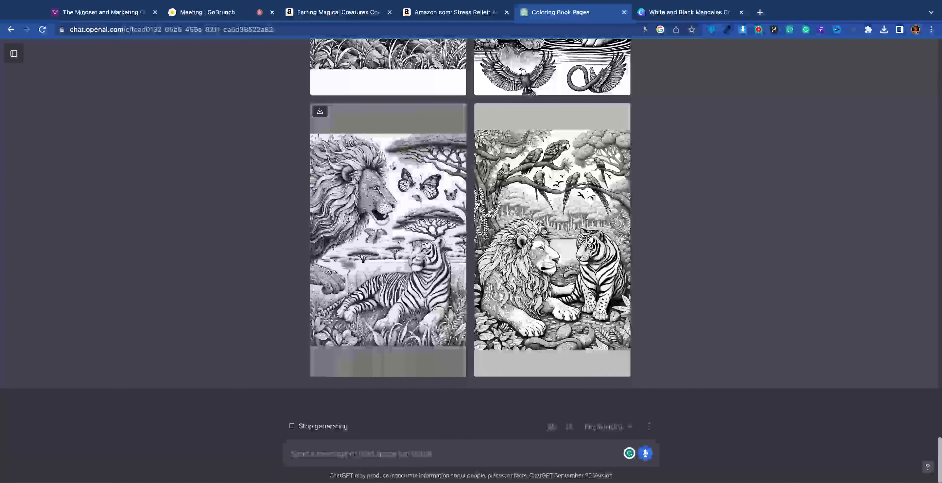
{"action": "scroll", "coordinate": [417, 346], "scroll_direction": "up", "scroll_amount": 3}
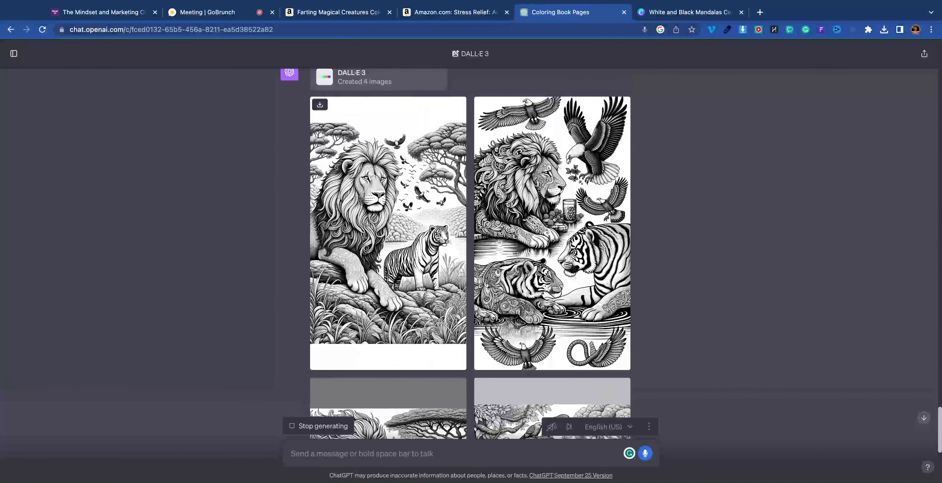
{"action": "left_click", "coordinate": [432, 164]}
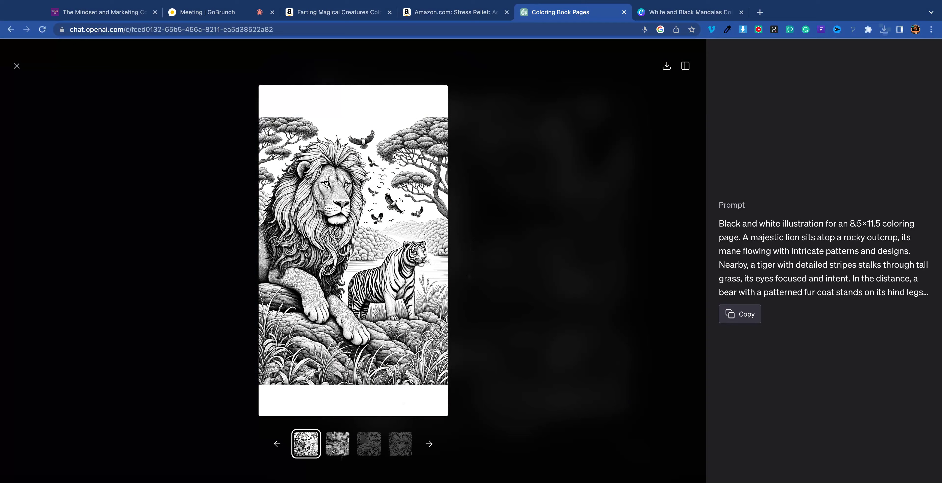
{"action": "left_click", "coordinate": [338, 444]}
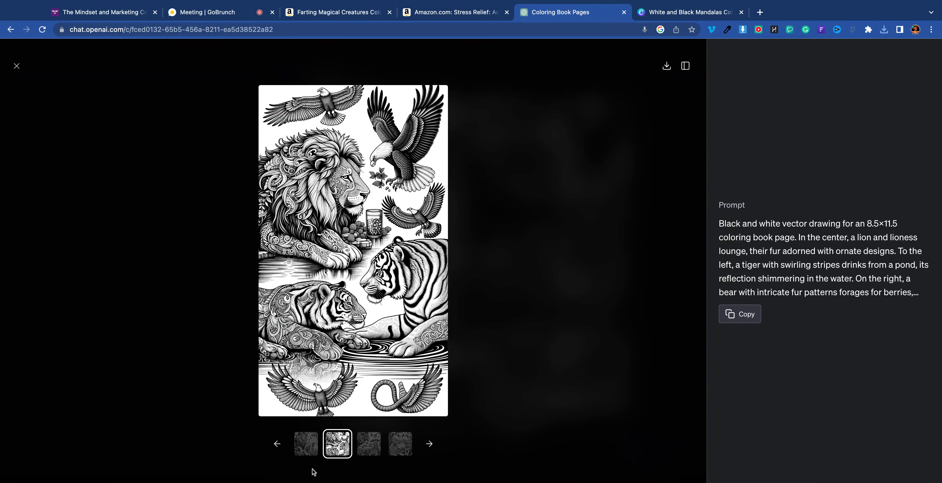
{"action": "left_click", "coordinate": [368, 444]}
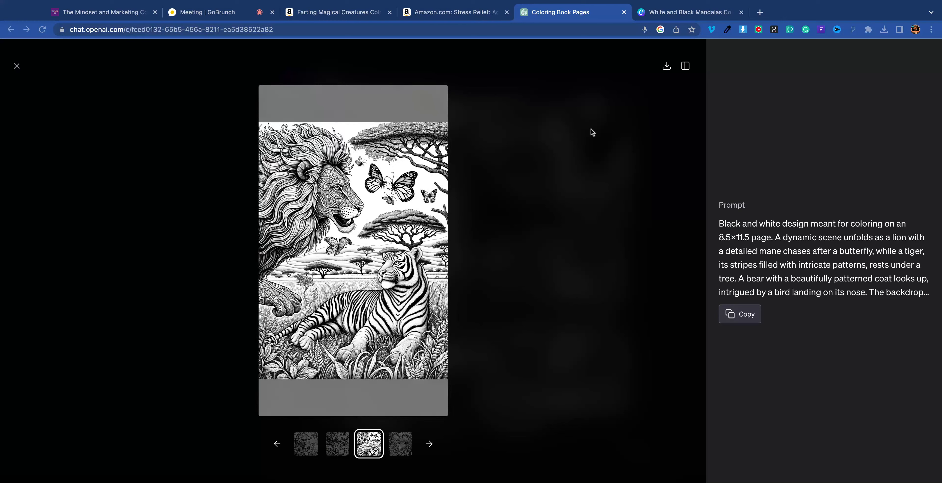
{"action": "left_click", "coordinate": [400, 443]}
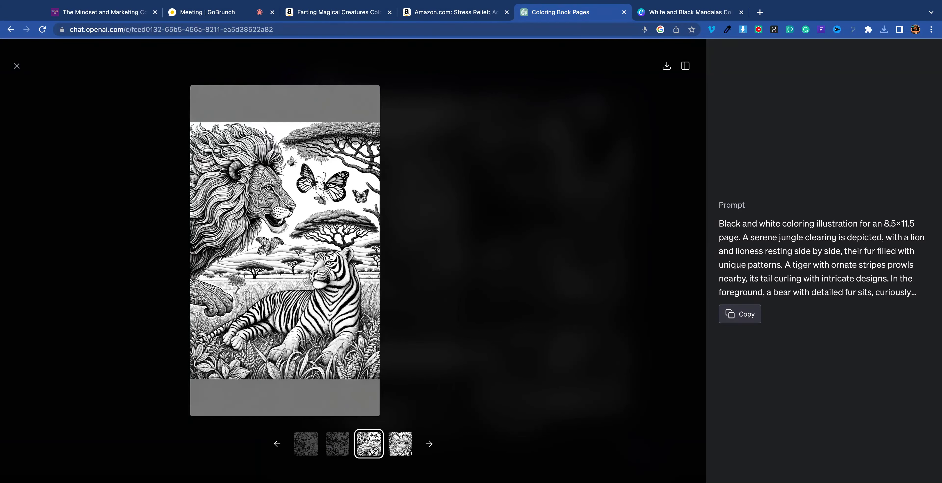
{"action": "left_click", "coordinate": [665, 67]}
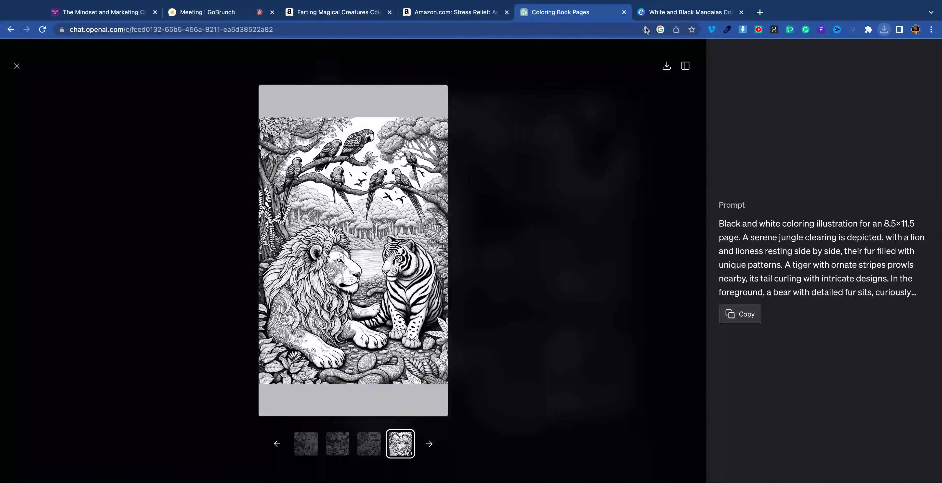
Step: Upload the downloaded images to Canva and fill page 22 with the lion on the rocks and page 23 with the lion, tigers and eagles
{"action": "left_click", "coordinate": [649, 13]}
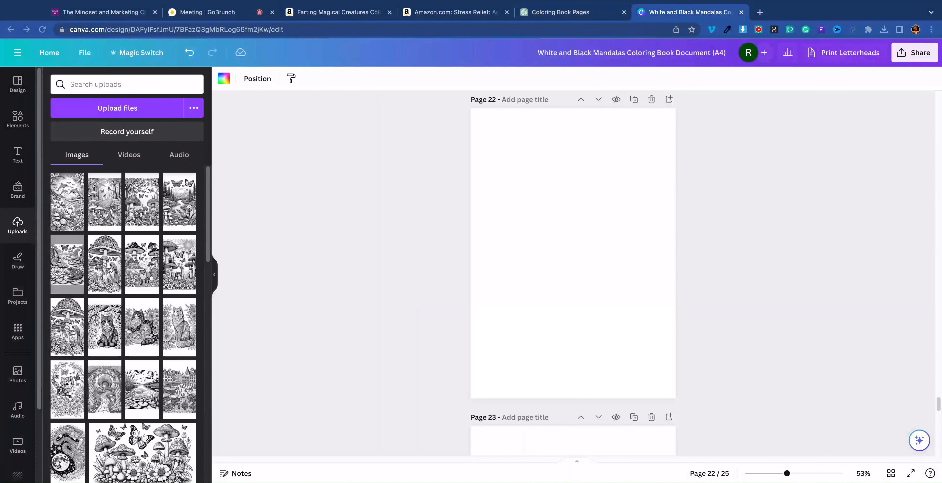
{"action": "left_click_drag", "start_coordinate": [22, 475], "coordinate": [179, 263]}
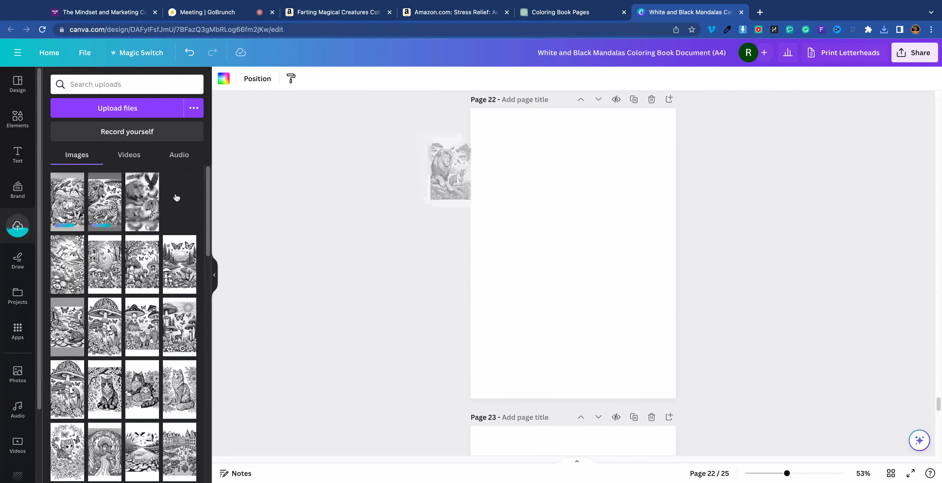
{"action": "scroll", "coordinate": [511, 317], "scroll_direction": "down", "scroll_amount": 5}
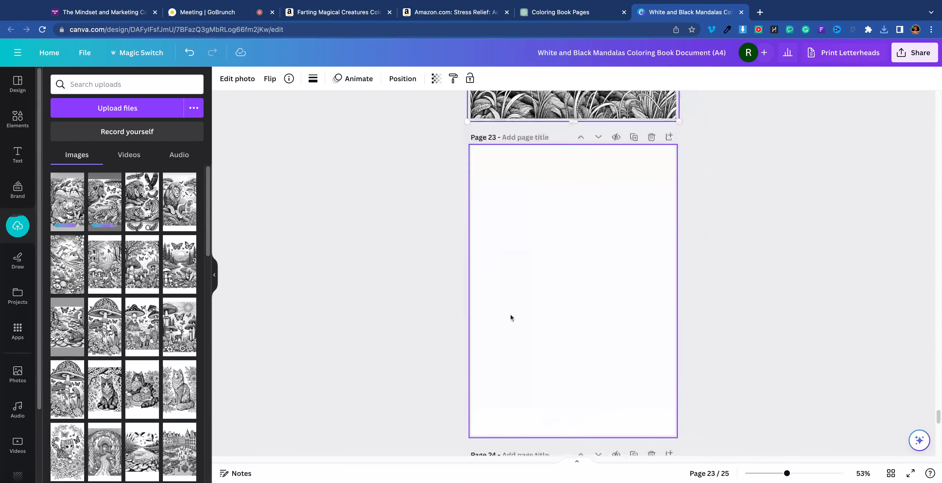
{"action": "left_click_drag", "start_coordinate": [142, 204], "coordinate": [571, 292]}
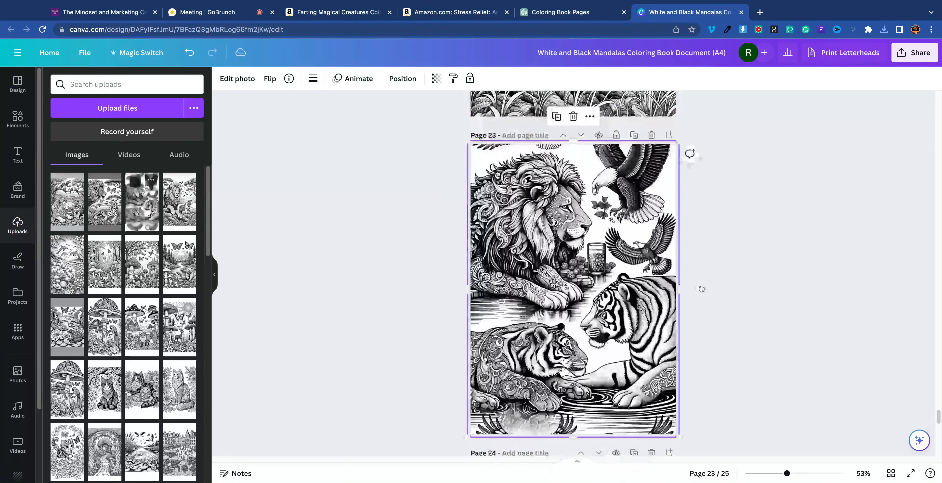
{"action": "scroll", "coordinate": [716, 260], "scroll_direction": "down", "scroll_amount": 5}
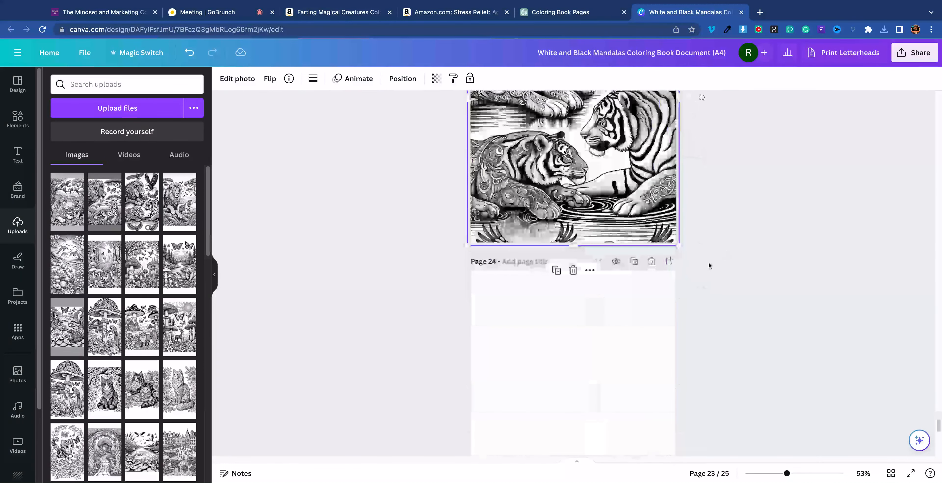
{"action": "scroll", "coordinate": [708, 265], "scroll_direction": "up", "scroll_amount": 2}
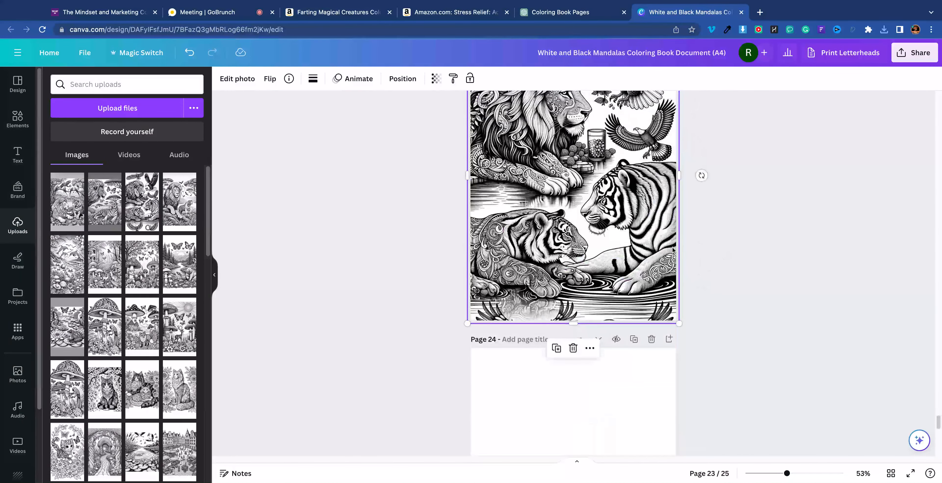
Step: Fill page 24 with the lion and butterflies picture and enlarge and reposition it so its grey borders fall outside the page
{"action": "scroll", "coordinate": [673, 250], "scroll_direction": "down", "scroll_amount": 8}
{"action": "left_click_drag", "start_coordinate": [104, 202], "coordinate": [570, 238]}
{"action": "scroll", "coordinate": [700, 255], "scroll_direction": "up", "scroll_amount": 2}
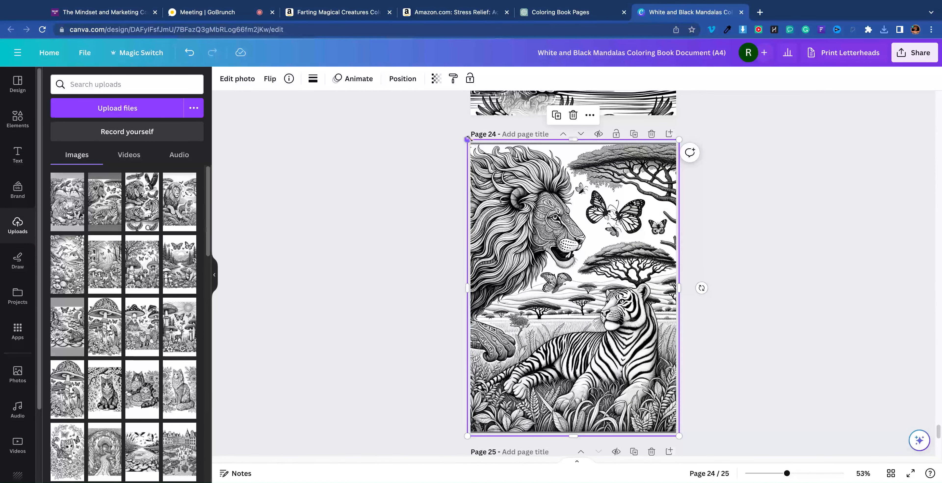
{"action": "left_click_drag", "start_coordinate": [468, 140], "coordinate": [441, 128]}
{"action": "left_click_drag", "start_coordinate": [549, 200], "coordinate": [554, 215]}
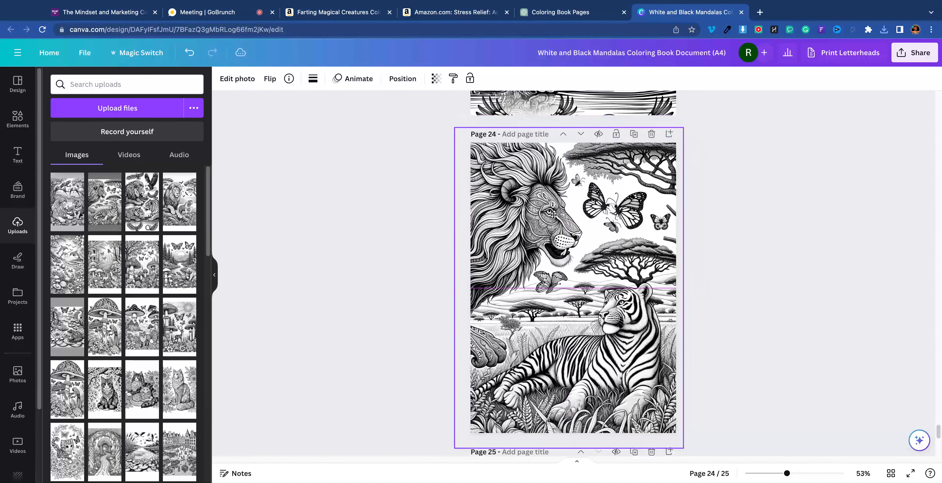
{"action": "left_click", "coordinate": [758, 213]}
Step: Fill page 25 with the picture of the lion, tiger and parrots, and look through the coloring book
{"action": "scroll", "coordinate": [704, 271], "scroll_direction": "down", "scroll_amount": 8}
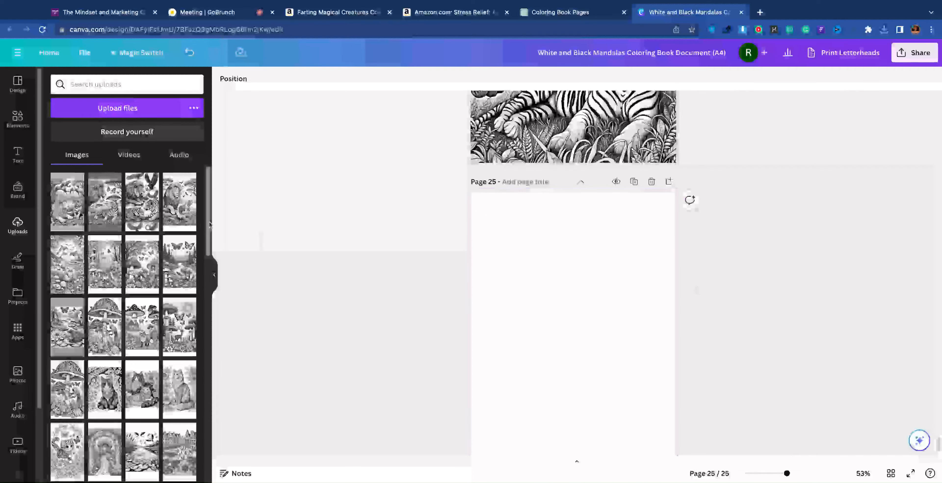
{"action": "left_click", "coordinate": [75, 214]}
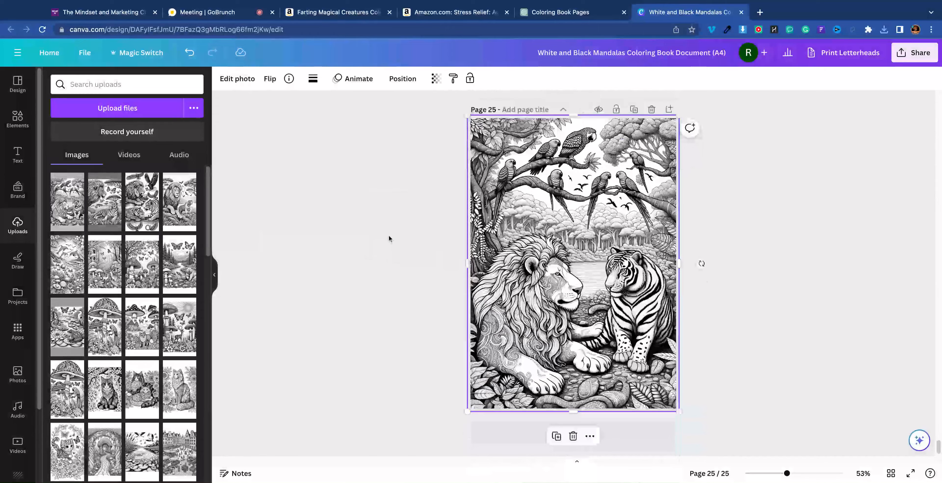
{"action": "scroll", "coordinate": [434, 192], "scroll_direction": "up", "scroll_amount": 15}
{"action": "scroll", "coordinate": [447, 176], "scroll_direction": "up", "scroll_amount": 20}
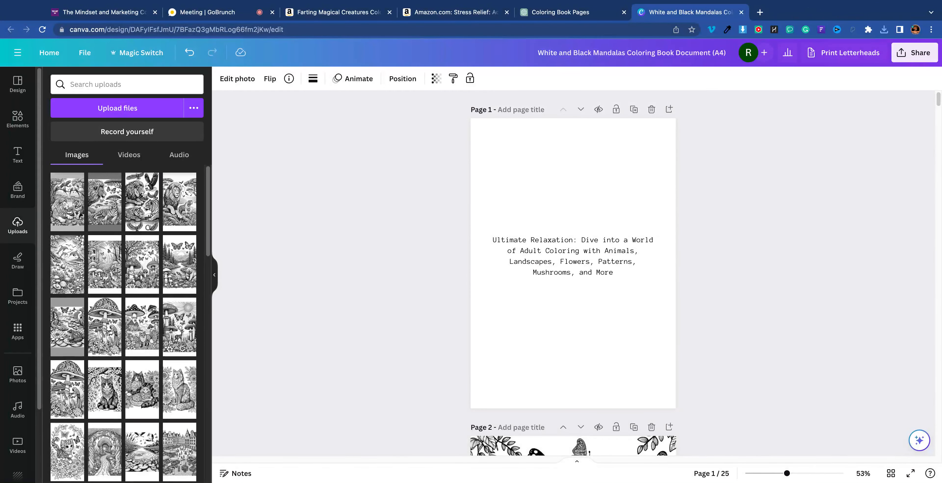
{"action": "scroll", "coordinate": [702, 187], "scroll_direction": "down", "scroll_amount": 20}
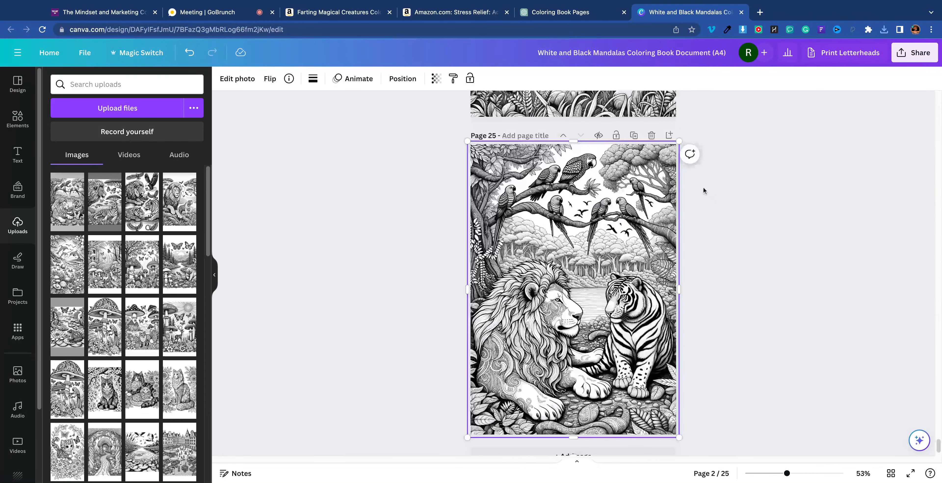
{"action": "scroll", "coordinate": [702, 187], "scroll_direction": "down", "scroll_amount": 2}
Step: Rename the design with the title page's text, "Ultimate Relaxation: Dive into a World of Adult Coloring with Animals, Landscapes, Flowers, Patterns, Mushrooms, and More"
{"action": "left_click", "coordinate": [656, 45]}
{"action": "type", "text": "j"}
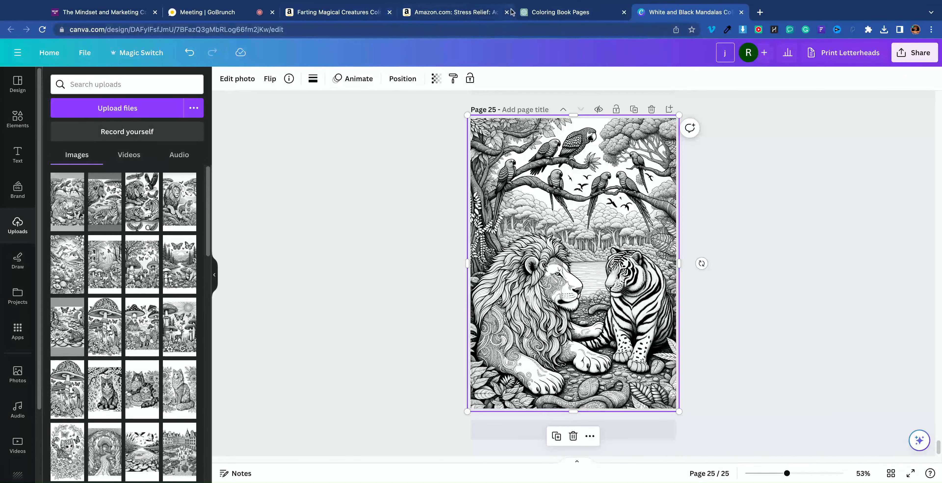
{"action": "scroll", "coordinate": [547, 160], "scroll_direction": "up", "scroll_amount": 20}
{"action": "left_click", "coordinate": [568, 268]}
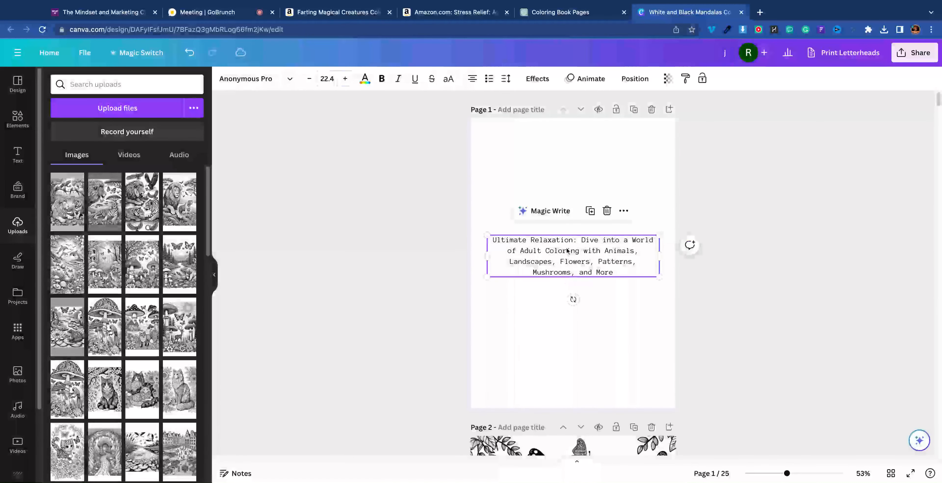
{"action": "left_click", "coordinate": [567, 251]}
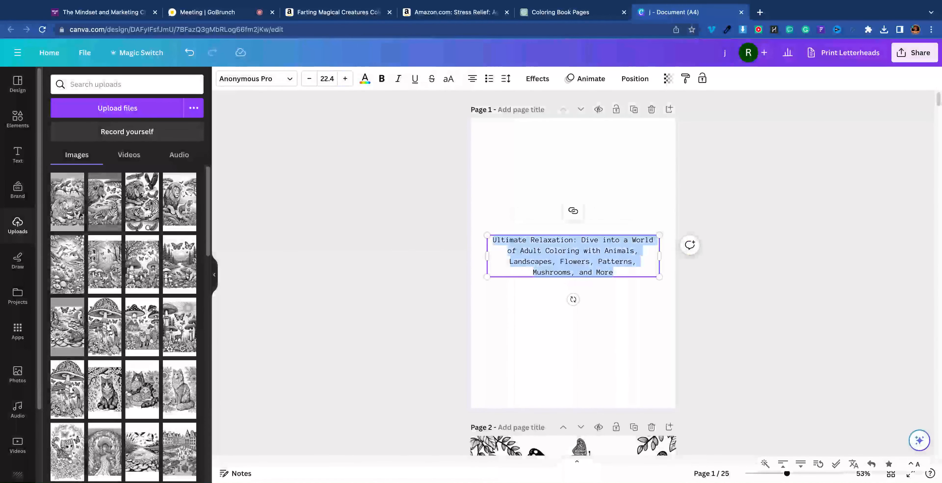
{"action": "left_click", "coordinate": [839, 52]}
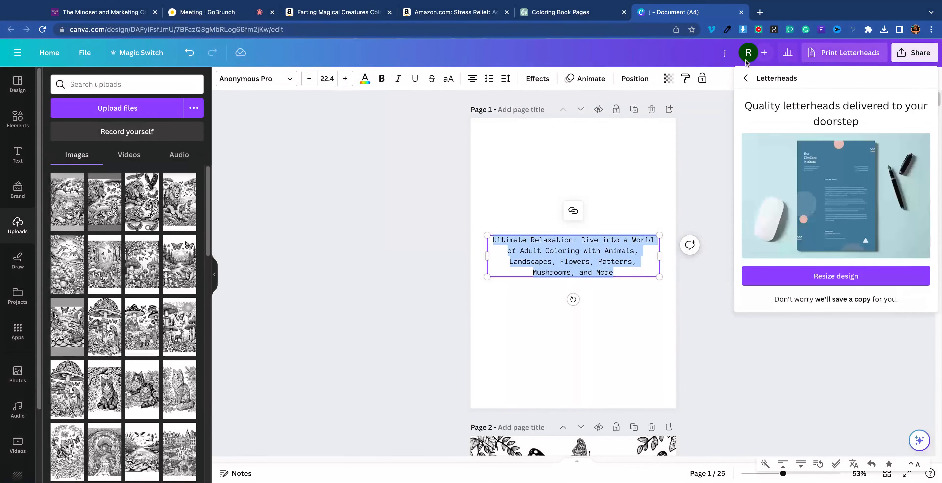
{"action": "left_click", "coordinate": [724, 54]}
{"action": "key", "text": "super+v"}
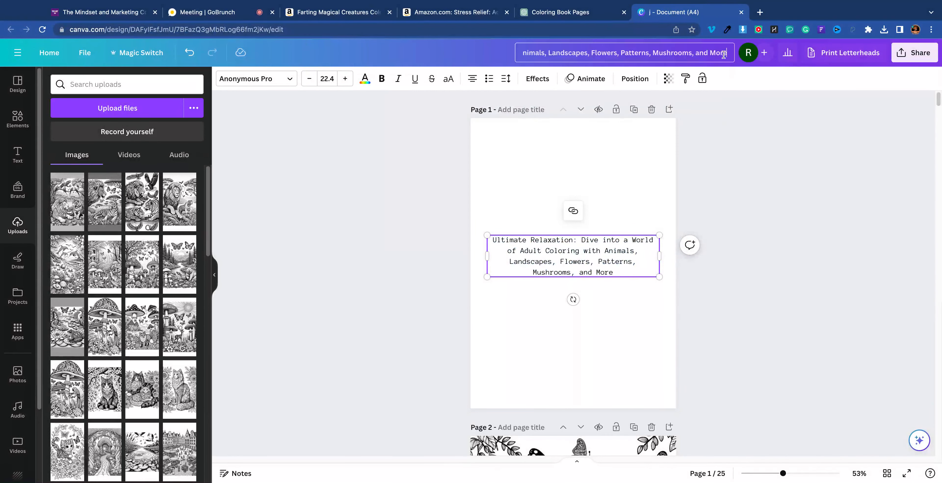
{"action": "left_click", "coordinate": [784, 141]}
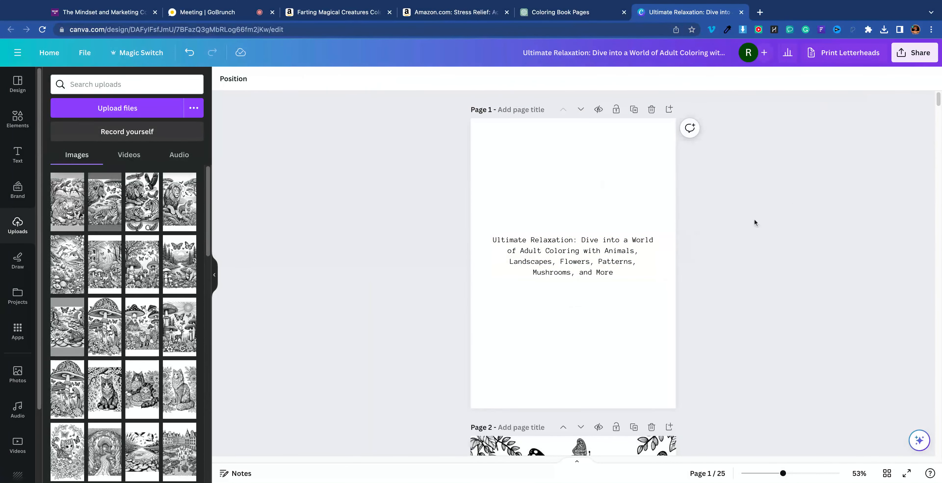
Step: Present the coloring book full screen from page 8, leaf through its pictures and leave the presentation
{"action": "scroll", "coordinate": [623, 310], "scroll_direction": "down", "scroll_amount": 20}
{"action": "left_click", "coordinate": [913, 52]}
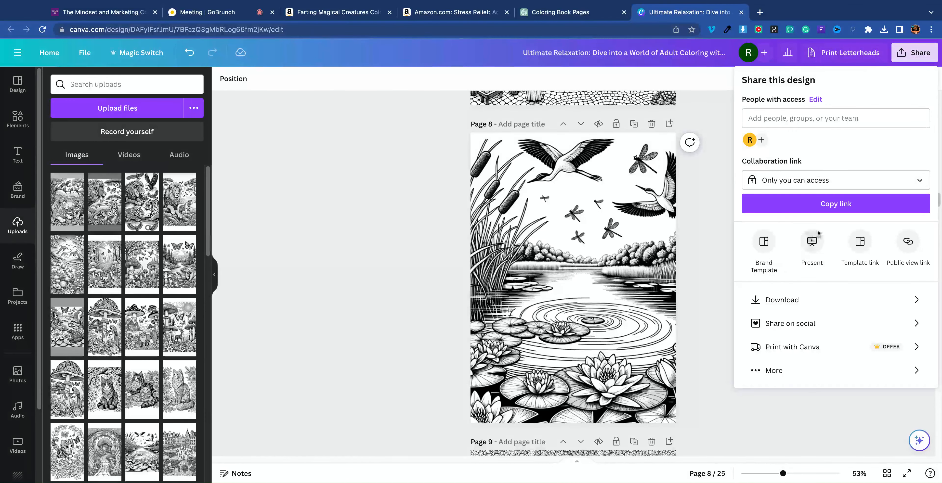
{"action": "left_click", "coordinate": [811, 242]}
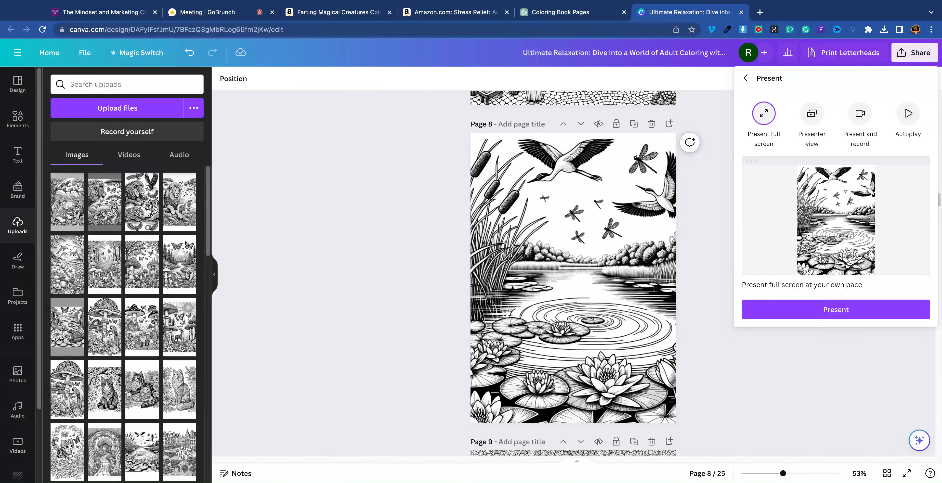
{"action": "left_click", "coordinate": [812, 311]}
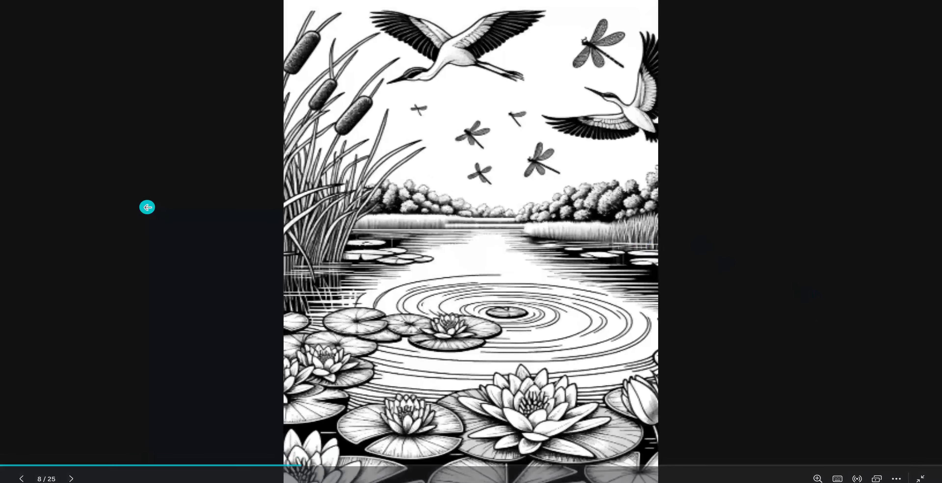
{"action": "left_click", "coordinate": [147, 207]}
{"action": "left_click", "coordinate": [147, 207]}
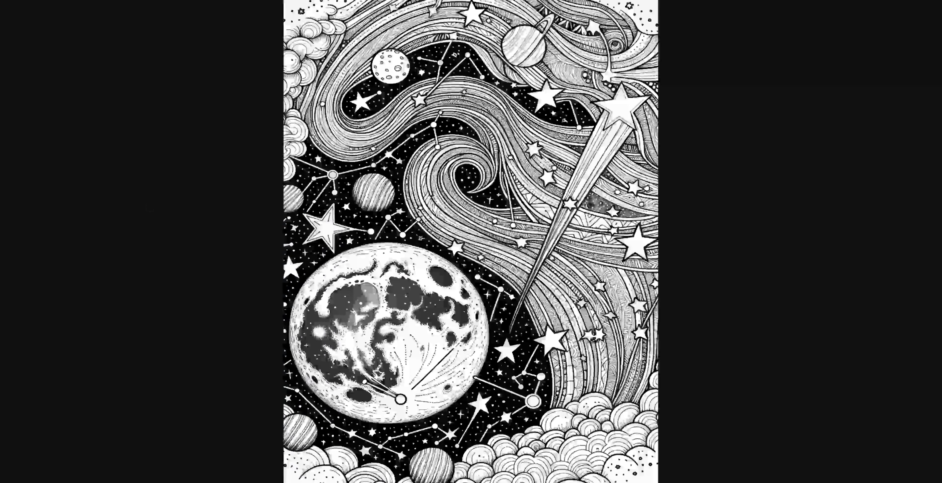
{"action": "left_click", "coordinate": [147, 208]}
{"action": "key", "text": "Escape"}
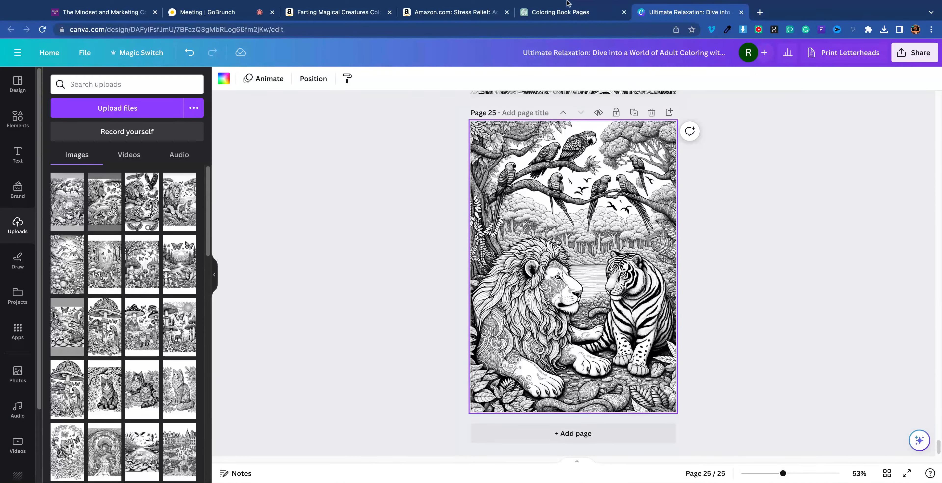
Step: Ask ChatGPT for a standout book cover highlighting the theme, with a black background and vivid pink, blue, green and yellow, no words needed
{"action": "left_click", "coordinate": [560, 16]}
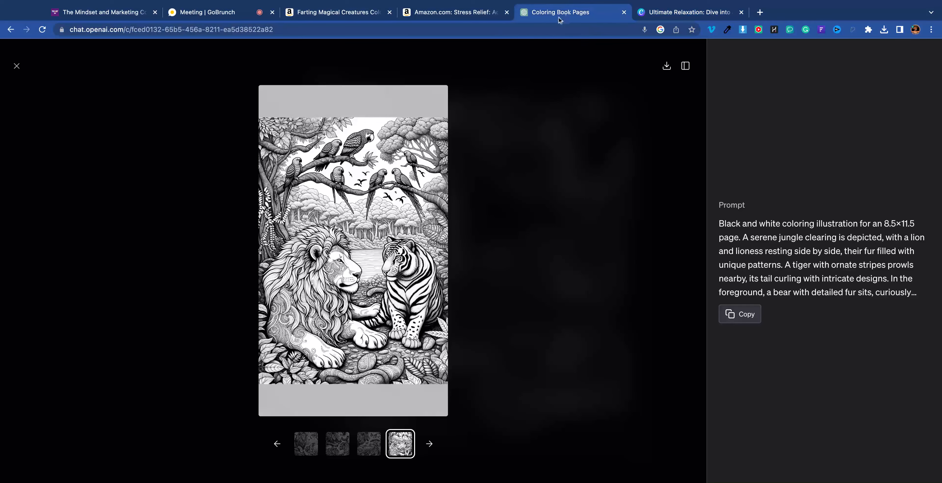
{"action": "left_click", "coordinate": [16, 66]}
{"action": "scroll", "coordinate": [154, 216], "scroll_direction": "down", "scroll_amount": 10}
{"action": "key", "text": "space"}
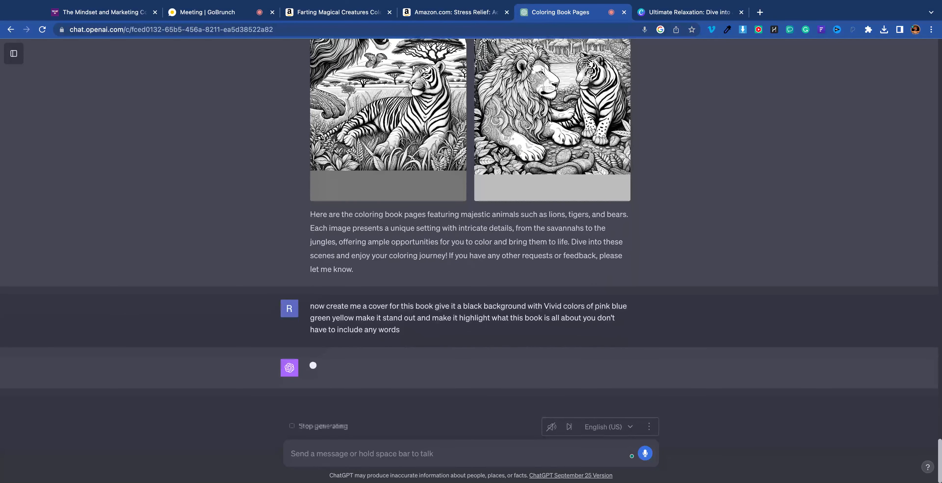
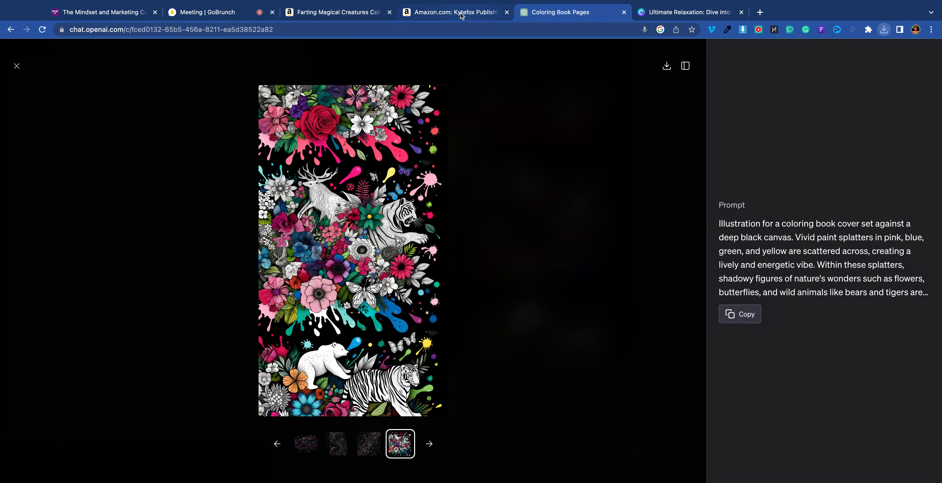
Step: Examine the Farting Magical Creatures coloring book's Amazon page and the covers of the related coloring books shown there
{"action": "left_click", "coordinate": [359, 19]}
{"action": "scroll", "coordinate": [314, 171], "scroll_direction": "up", "scroll_amount": 10}
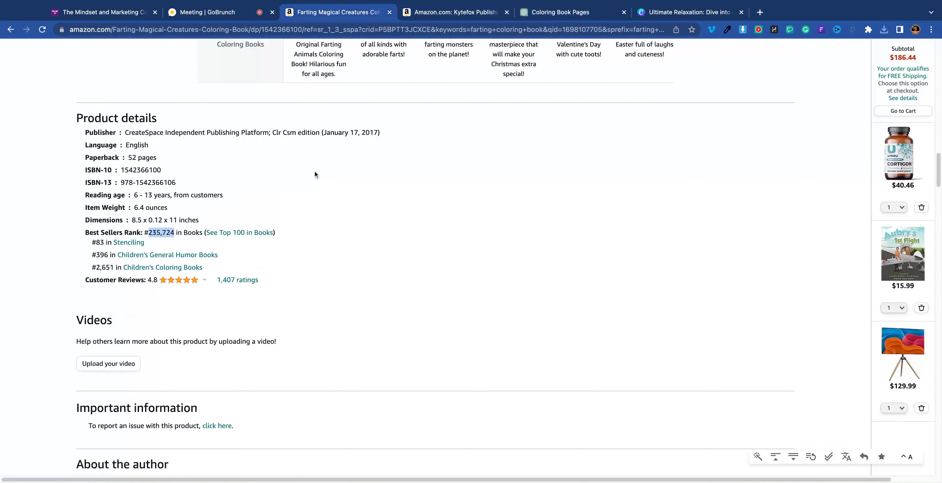
{"action": "scroll", "coordinate": [315, 174], "scroll_direction": "up", "scroll_amount": 6}
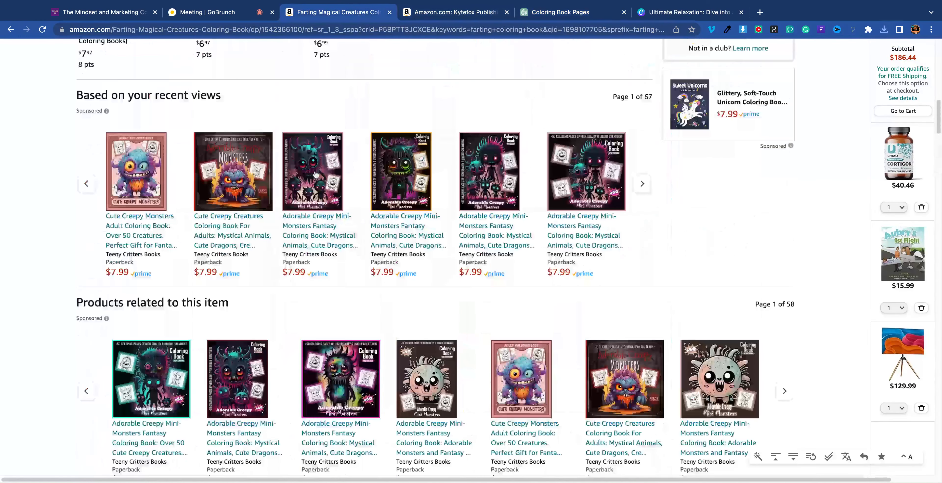
{"action": "scroll", "coordinate": [316, 175], "scroll_direction": "up", "scroll_amount": 14}
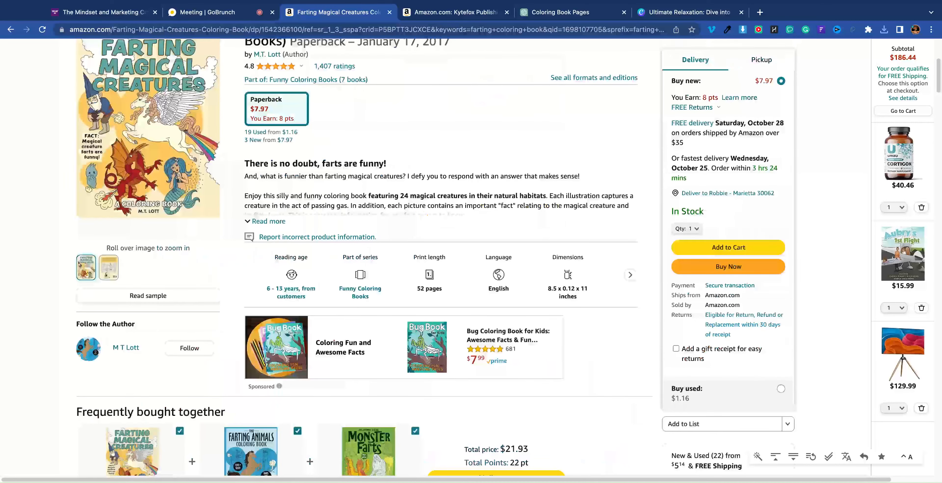
{"action": "scroll", "coordinate": [316, 175], "scroll_direction": "up", "scroll_amount": 3}
{"action": "scroll", "coordinate": [316, 175], "scroll_direction": "down", "scroll_amount": 6}
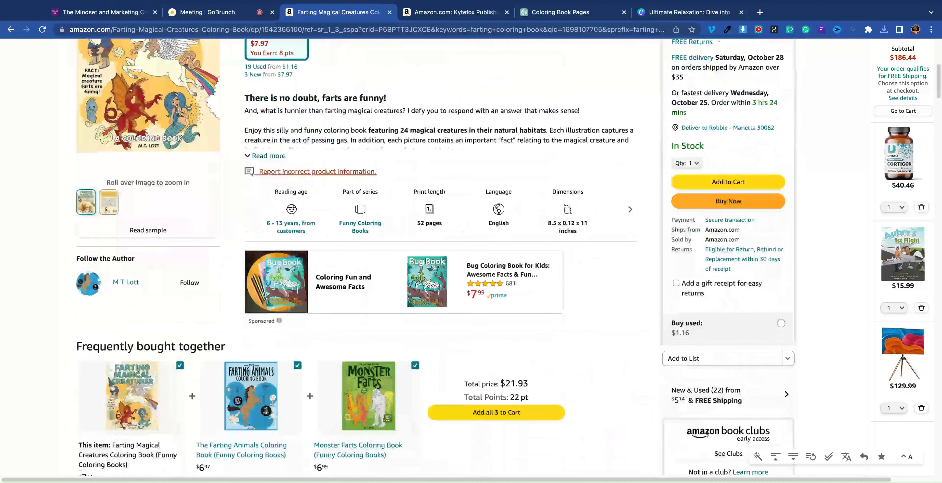
{"action": "scroll", "coordinate": [316, 174], "scroll_direction": "down", "scroll_amount": 11}
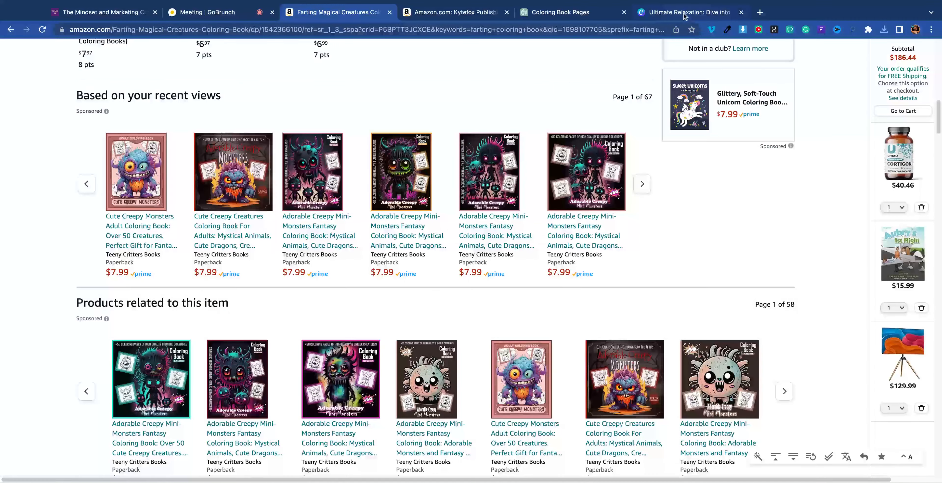
Step: Switch to Canva, leave the coloring book design and search the templates for "coloring book cover"
{"action": "left_click", "coordinate": [685, 16]}
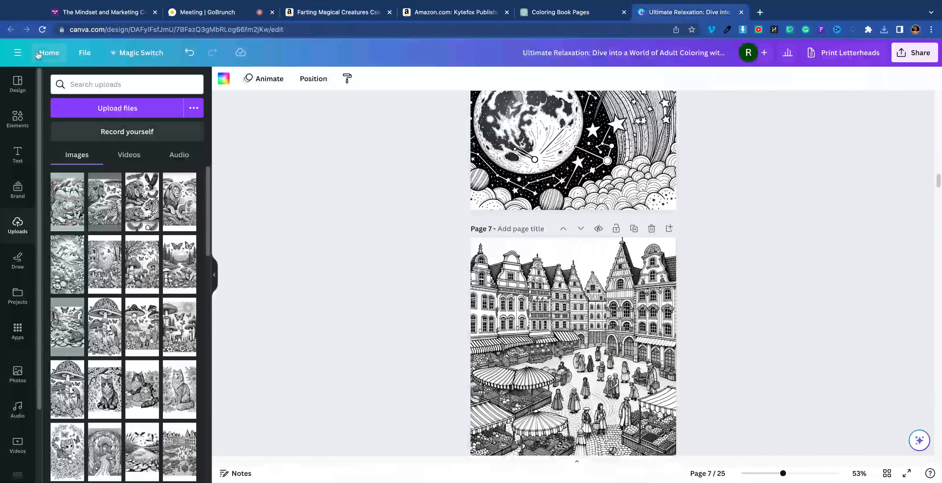
{"action": "left_click", "coordinate": [47, 53]}
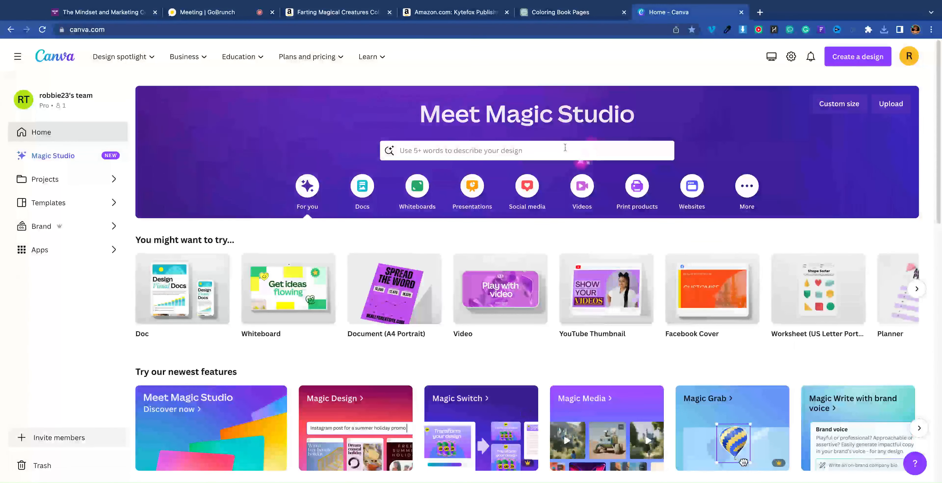
{"action": "left_click", "coordinate": [565, 148]}
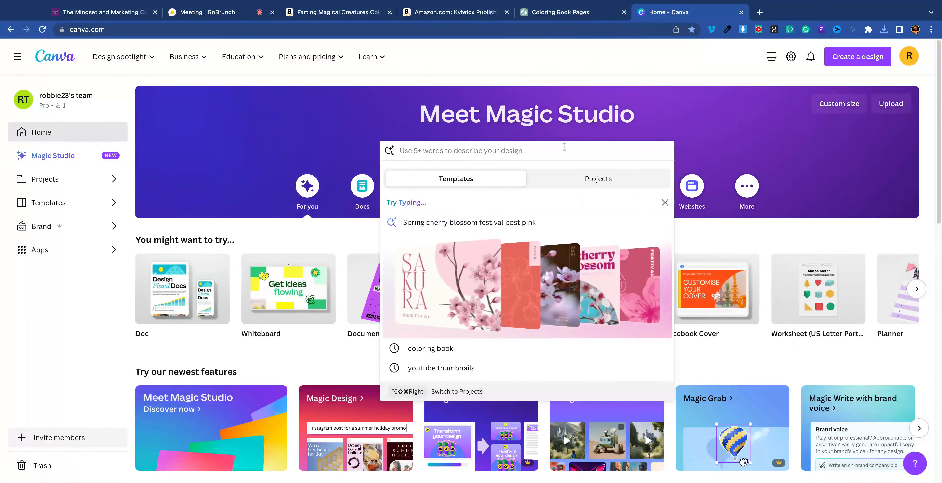
{"action": "type", "text": "col"}
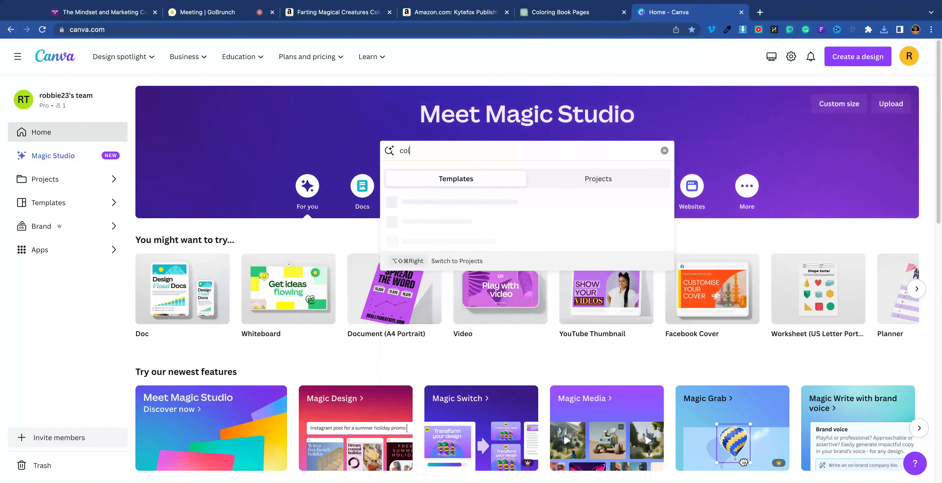
{"action": "type", "text": "oring book cover"}
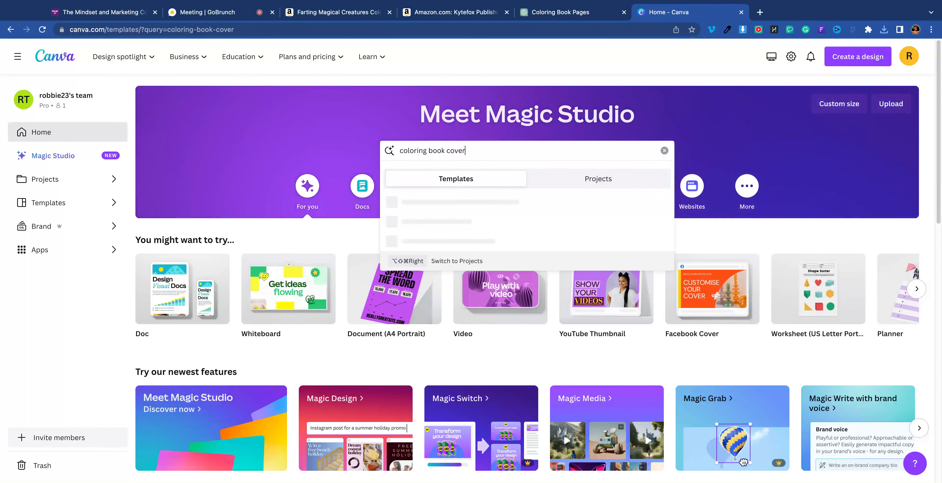
{"action": "key", "text": "Return"}
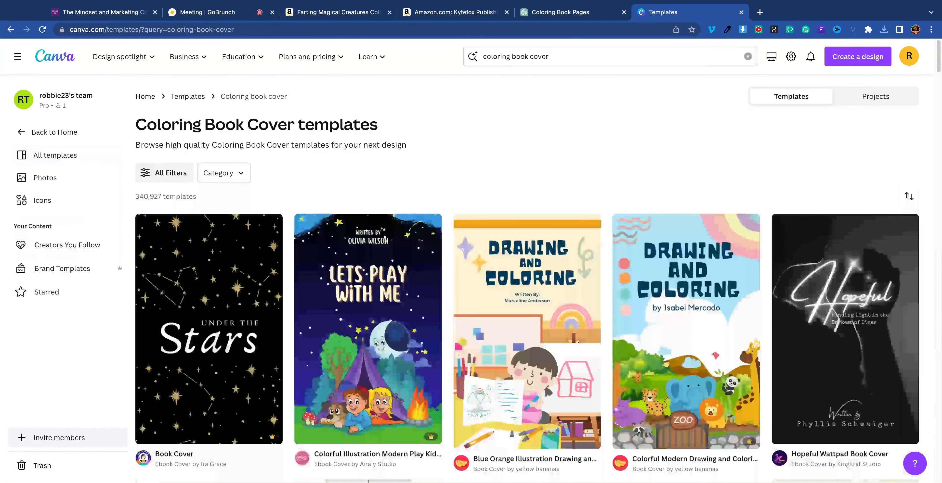
Step: Browse the cover templates and start customizing the Colorful Illustration Modern Play Kids Book Cover with the "Let's Play With Me" camping scene
{"action": "scroll", "coordinate": [507, 270], "scroll_direction": "down", "scroll_amount": 10}
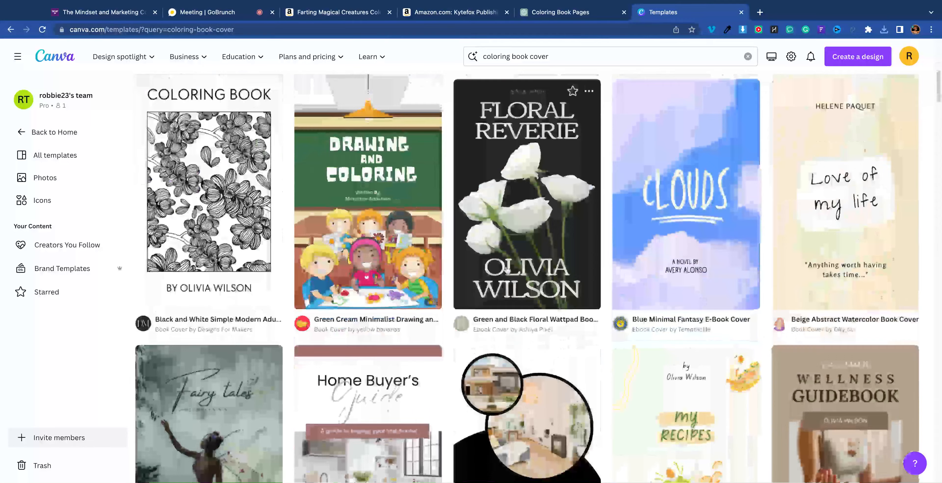
{"action": "scroll", "coordinate": [507, 271], "scroll_direction": "down", "scroll_amount": 10}
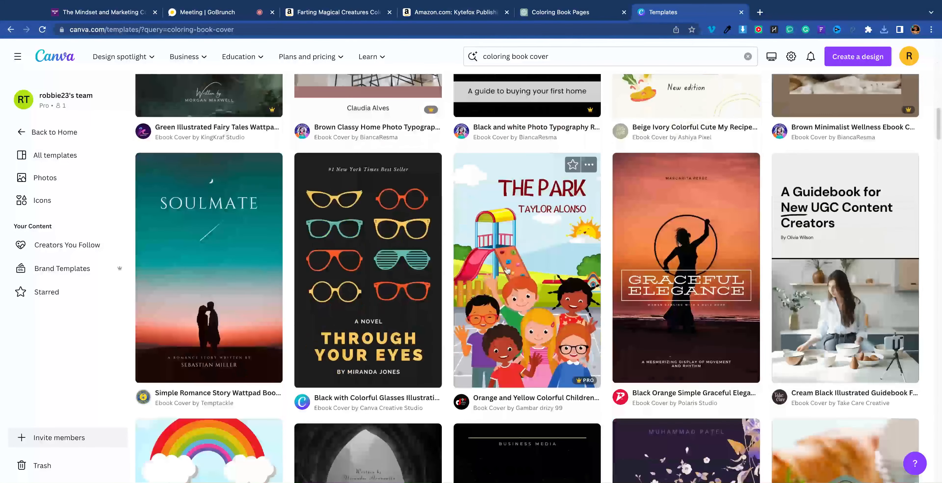
{"action": "scroll", "coordinate": [507, 271], "scroll_direction": "down", "scroll_amount": 5}
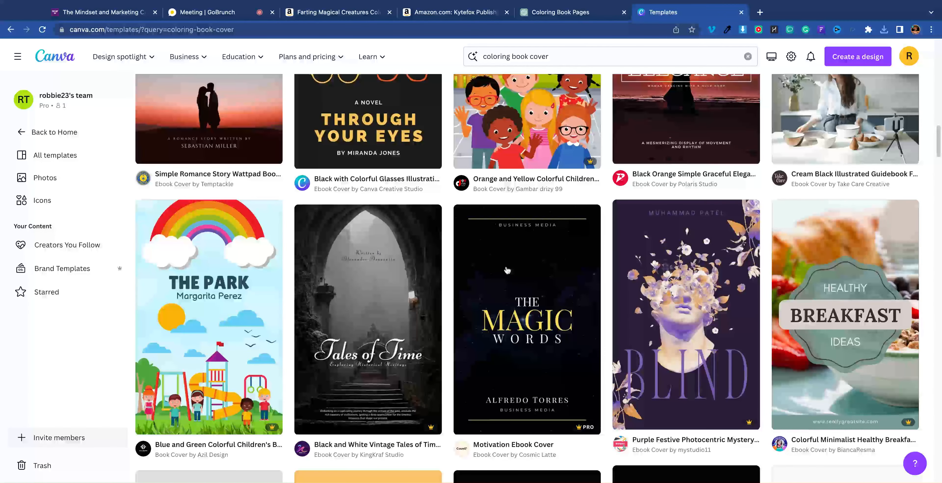
{"action": "scroll", "coordinate": [507, 270], "scroll_direction": "down", "scroll_amount": 9}
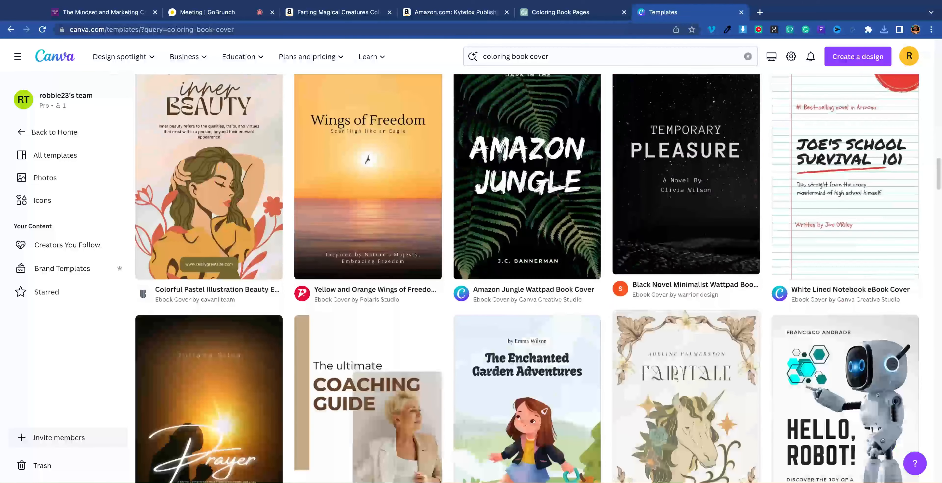
{"action": "scroll", "coordinate": [507, 271], "scroll_direction": "down", "scroll_amount": 10}
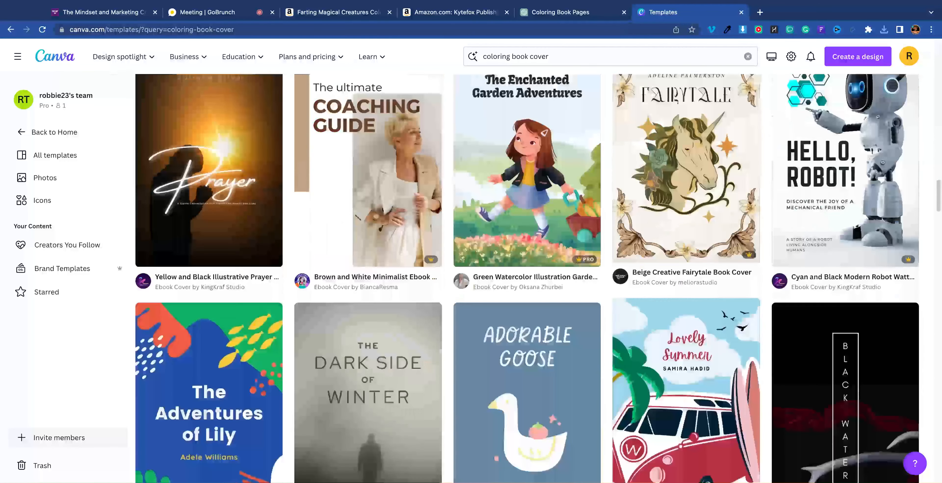
{"action": "scroll", "coordinate": [507, 270], "scroll_direction": "down", "scroll_amount": 3}
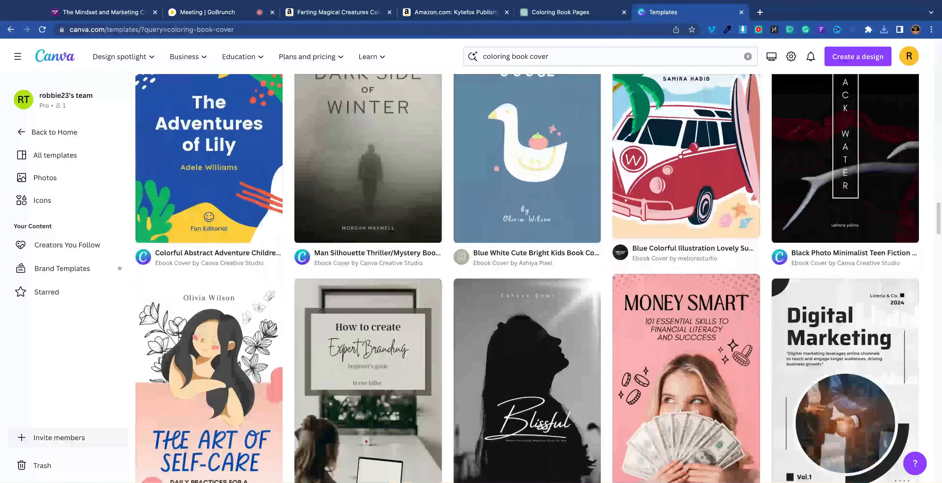
{"action": "scroll", "coordinate": [575, 204], "scroll_direction": "up", "scroll_amount": 1}
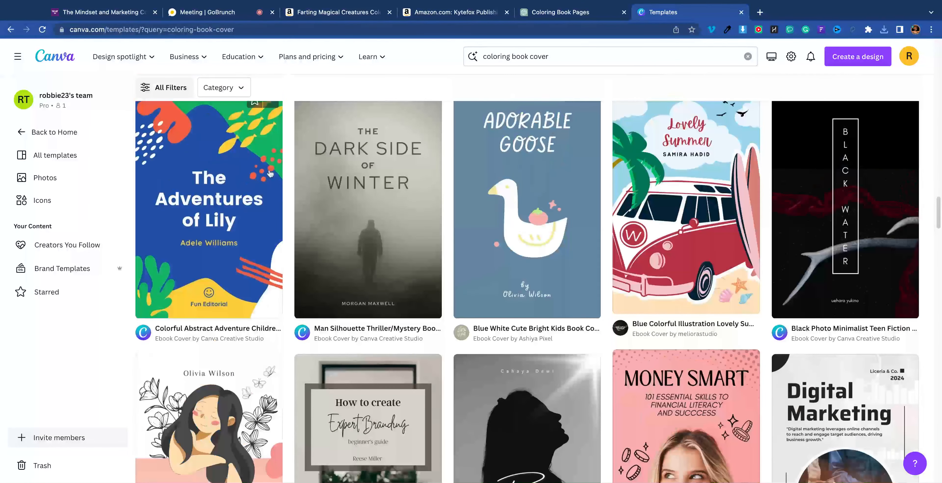
{"action": "scroll", "coordinate": [575, 205], "scroll_direction": "down", "scroll_amount": 4}
{"action": "scroll", "coordinate": [574, 204], "scroll_direction": "down", "scroll_amount": 12}
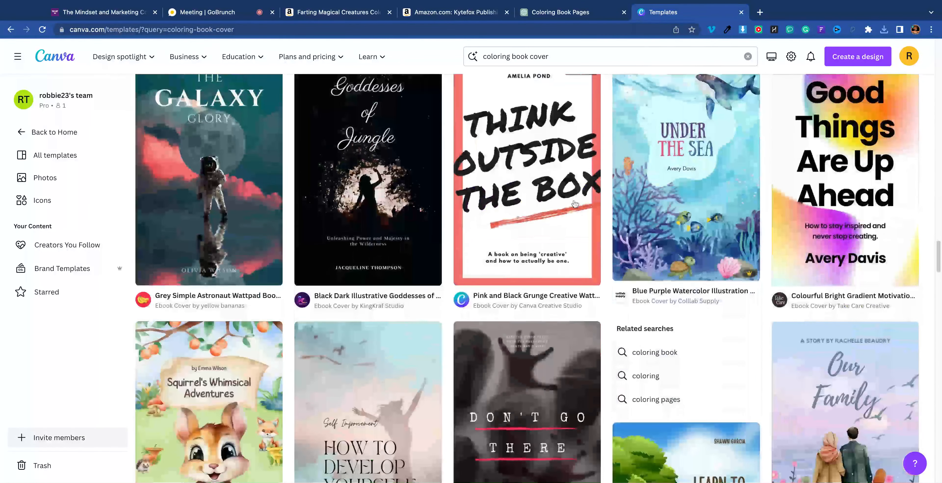
{"action": "scroll", "coordinate": [540, 194], "scroll_direction": "up", "scroll_amount": 4}
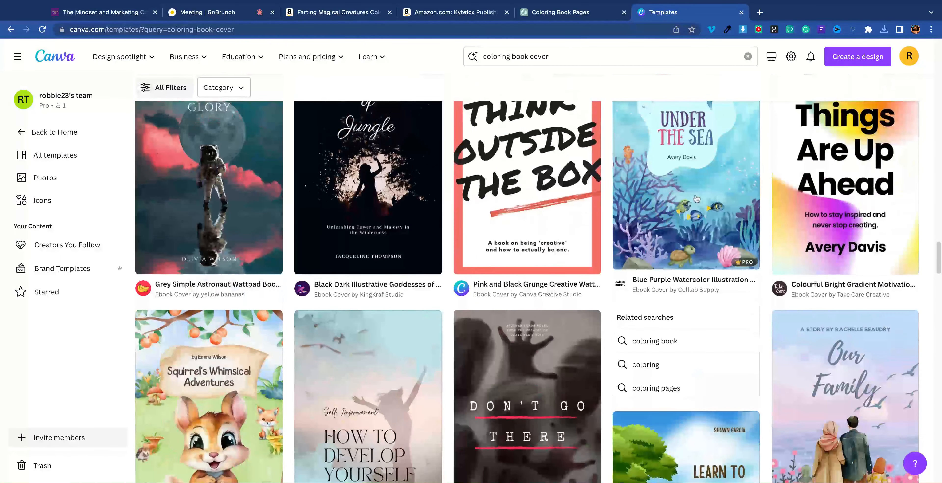
{"action": "scroll", "coordinate": [668, 206], "scroll_direction": "up", "scroll_amount": 15}
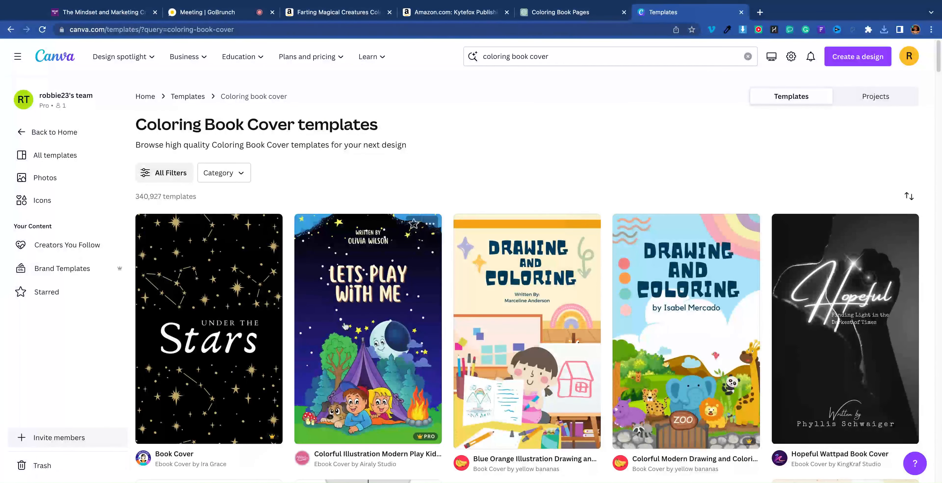
{"action": "left_click", "coordinate": [411, 288]}
{"action": "left_click", "coordinate": [658, 167]}
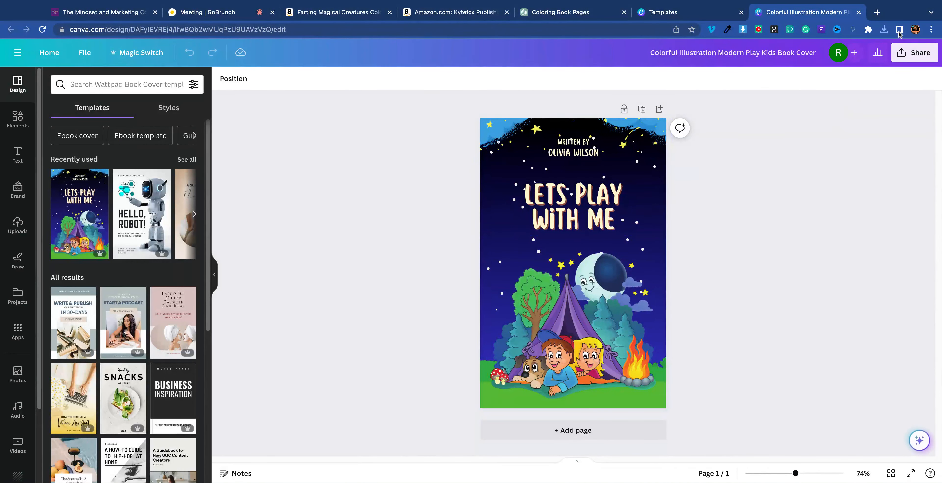
Step: Upload the downloaded flower and animal cover picture, place it on the page and make it replace the cover's background
{"action": "left_click_drag", "start_coordinate": [884, 39], "coordinate": [124, 256]}
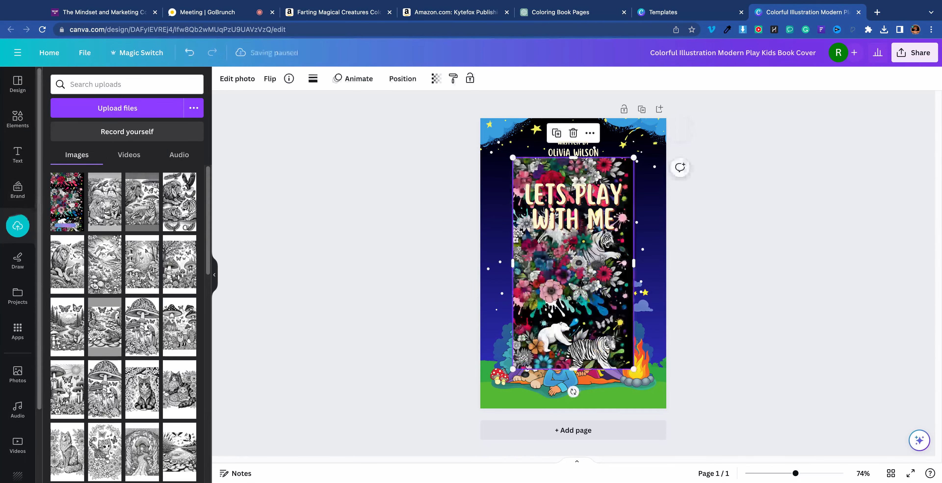
{"action": "right_click", "coordinate": [571, 311]}
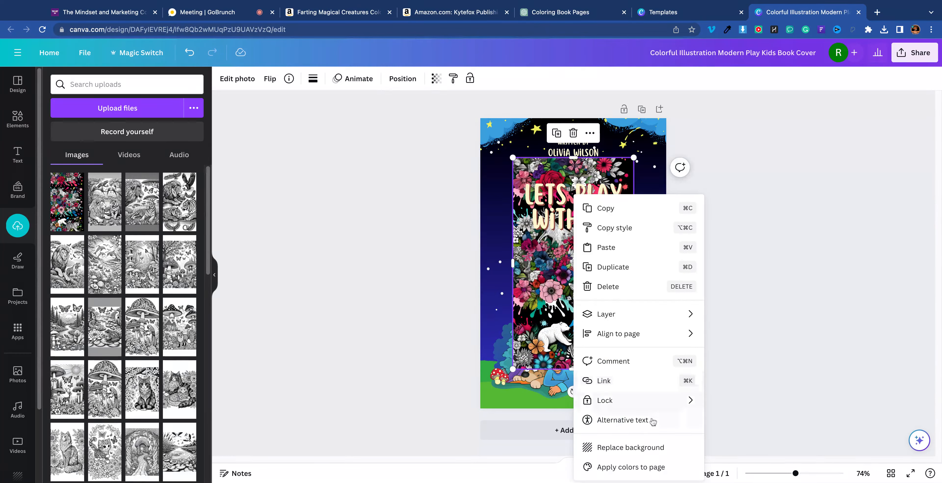
{"action": "left_click", "coordinate": [653, 453]}
Step: Delete the camping illustration and move the "Let's Play With Me" title down onto the green grass at the page's foot
{"action": "left_click", "coordinate": [567, 330]}
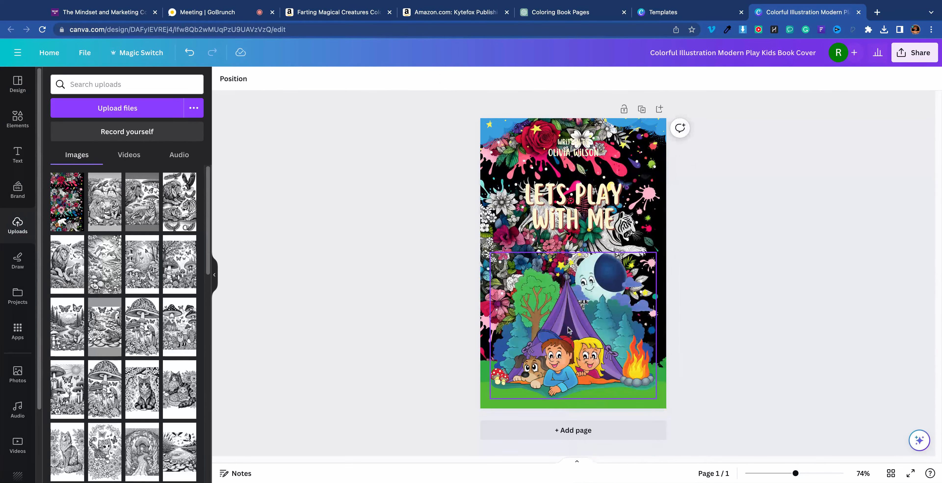
{"action": "key", "text": "Delete"}
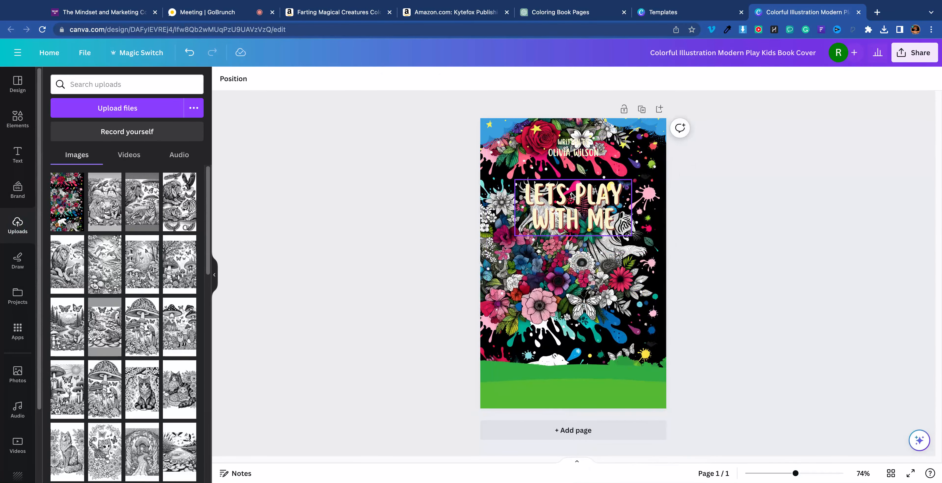
{"action": "left_click_drag", "start_coordinate": [572, 206], "coordinate": [566, 384]}
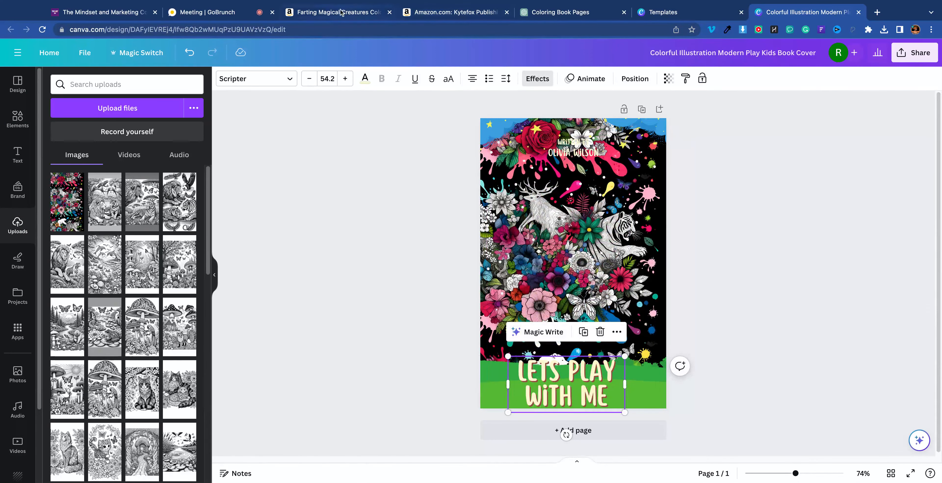
Step: Return to Amazon's "coloring book" search results and examine how the listed books lay out their cover titles
{"action": "left_click", "coordinate": [377, 14]}
{"action": "left_click", "coordinate": [12, 30]}
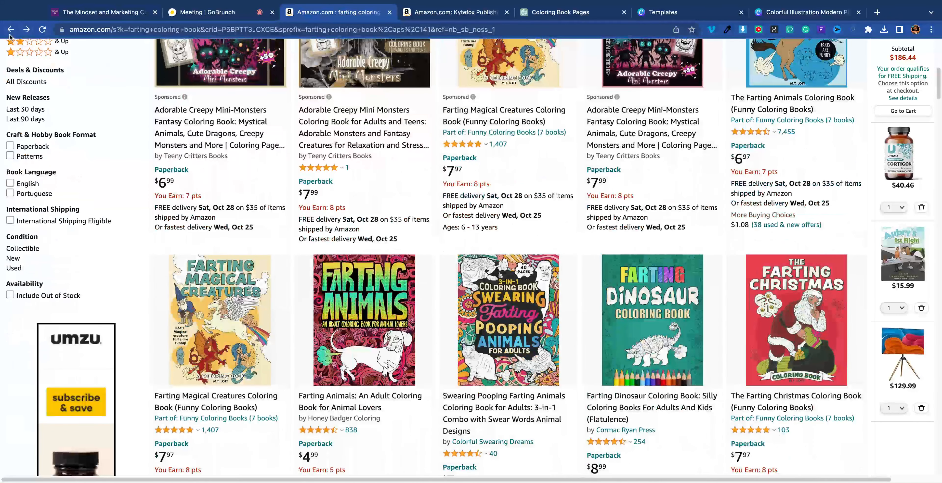
{"action": "left_click", "coordinate": [11, 30]}
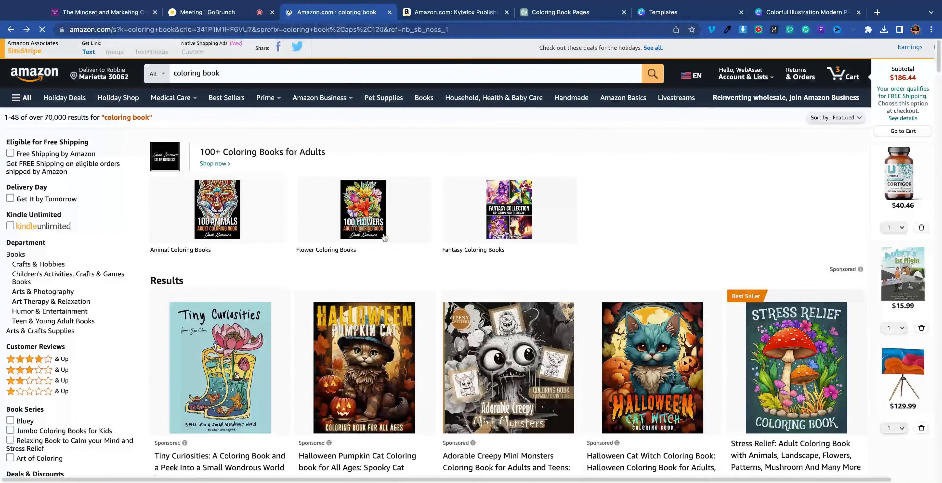
{"action": "scroll", "coordinate": [384, 238], "scroll_direction": "down", "scroll_amount": 2}
{"action": "scroll", "coordinate": [727, 136], "scroll_direction": "down", "scroll_amount": 5}
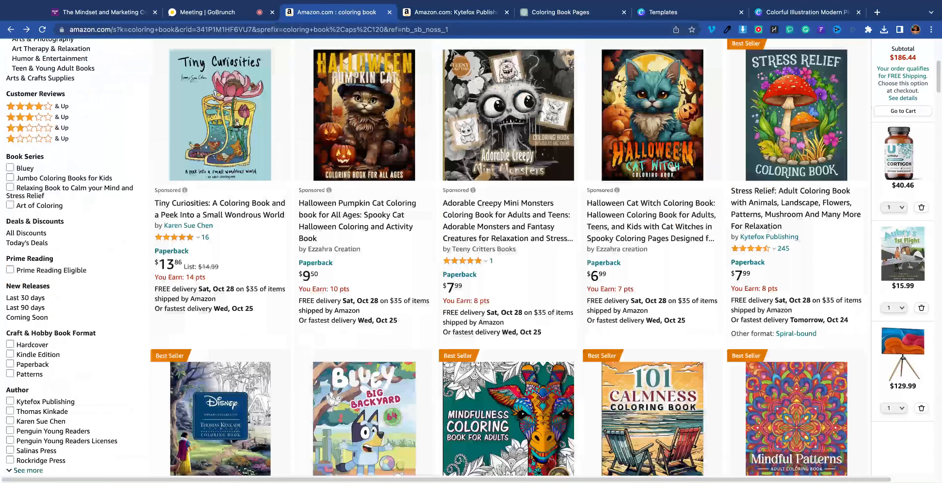
{"action": "scroll", "coordinate": [768, 148], "scroll_direction": "up", "scroll_amount": 2}
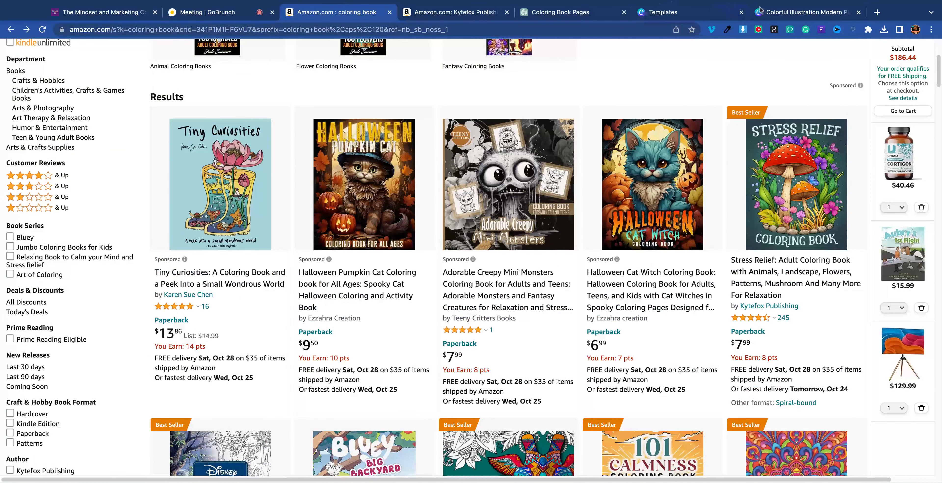
Step: Return to the Canva cover design, delete the "Written by" line and author name, and move the title to the page's upper part
{"action": "left_click", "coordinate": [707, 15]}
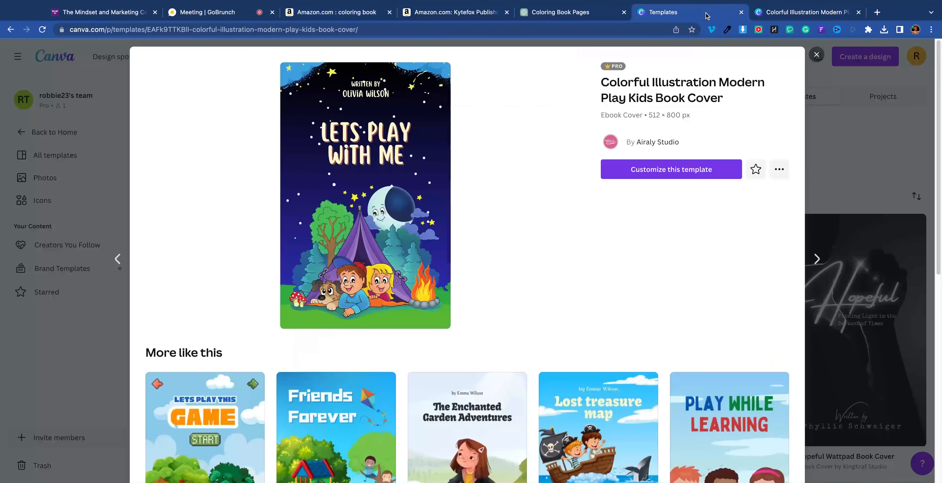
{"action": "left_click_drag", "start_coordinate": [796, 19], "coordinate": [683, 18]}
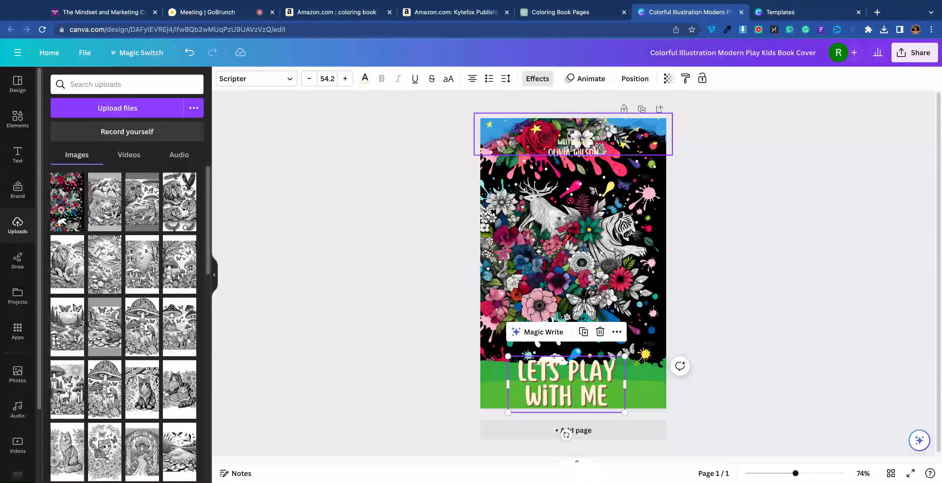
{"action": "left_click", "coordinate": [580, 142]}
{"action": "key", "text": "Delete"}
{"action": "left_click", "coordinate": [572, 153]}
{"action": "key", "text": "Delete"}
{"action": "left_click_drag", "start_coordinate": [572, 373], "coordinate": [576, 172]}
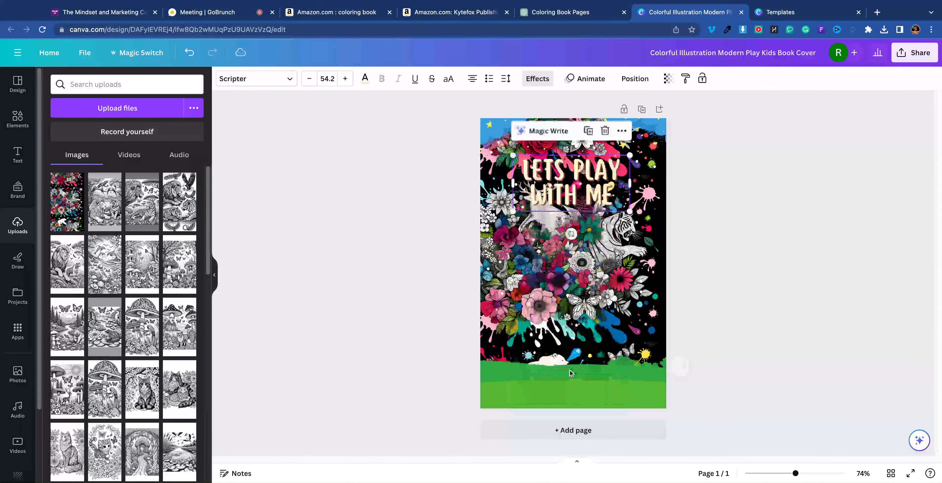
Step: Remove the template's star decorations and clear the blue sky patch from the cover's upper-left corner
{"action": "left_click", "coordinate": [640, 284]}
{"action": "key", "text": "Delete"}
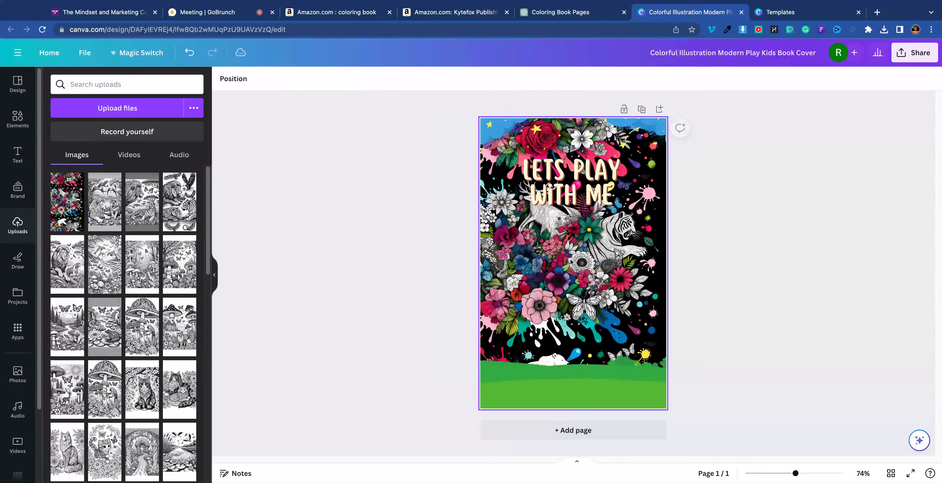
{"action": "left_click", "coordinate": [637, 224]}
{"action": "double_click", "coordinate": [636, 223]}
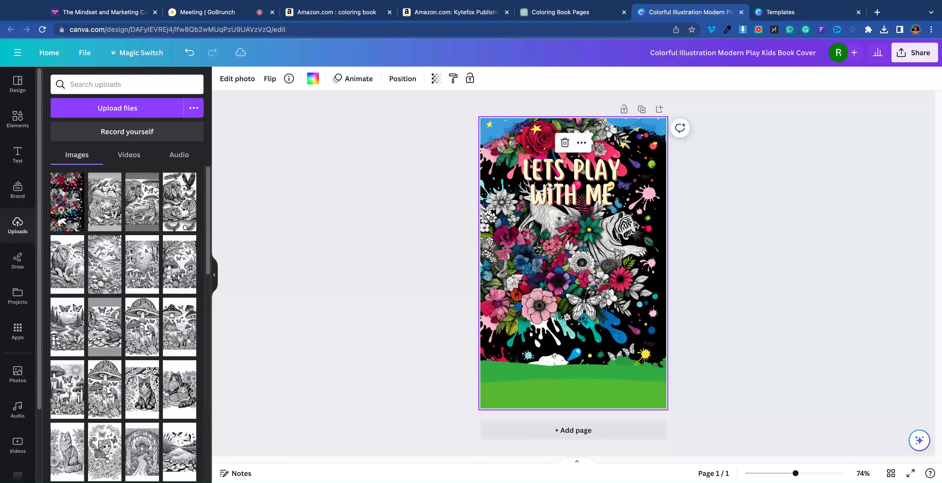
{"action": "left_click", "coordinate": [748, 285]}
{"action": "left_click", "coordinate": [504, 130]}
{"action": "left_click_drag", "start_coordinate": [504, 130], "coordinate": [492, 141]}
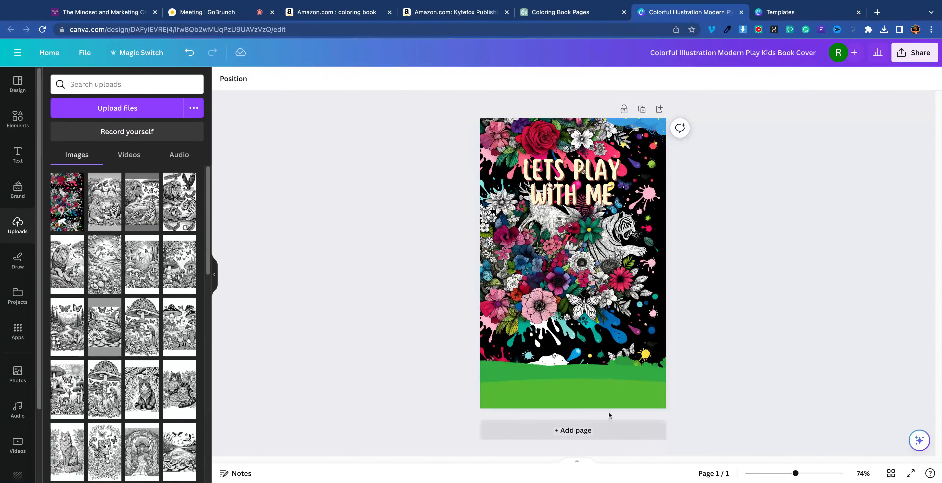
Step: Move the front green grass shape to the head of the page and turn it upside down to form a band
{"action": "left_click", "coordinate": [583, 361]}
{"action": "left_click", "coordinate": [567, 331]}
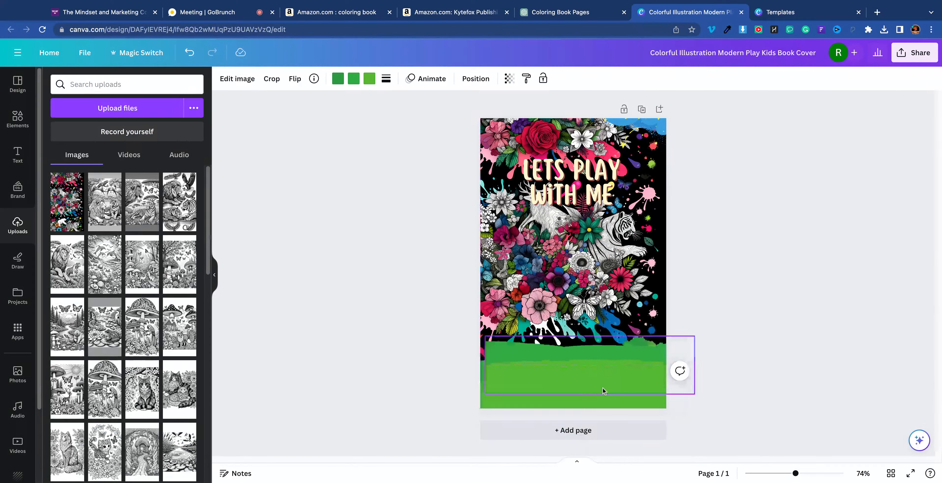
{"action": "left_click_drag", "start_coordinate": [603, 387], "coordinate": [603, 267]}
{"action": "left_click_drag", "start_coordinate": [679, 244], "coordinate": [612, 232]}
{"action": "left_click_drag", "start_coordinate": [652, 267], "coordinate": [636, 141]}
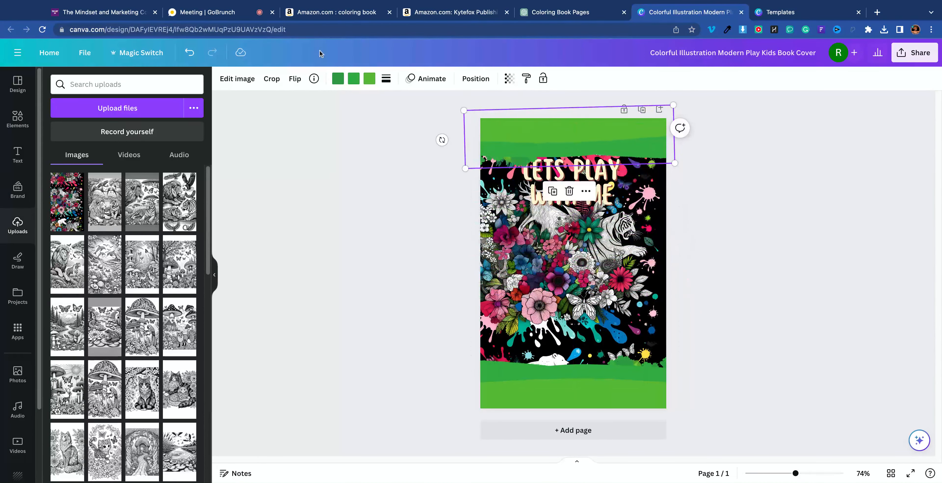
Step: Recolor all three green tones of the upper grass band to black
{"action": "left_click", "coordinate": [338, 78]}
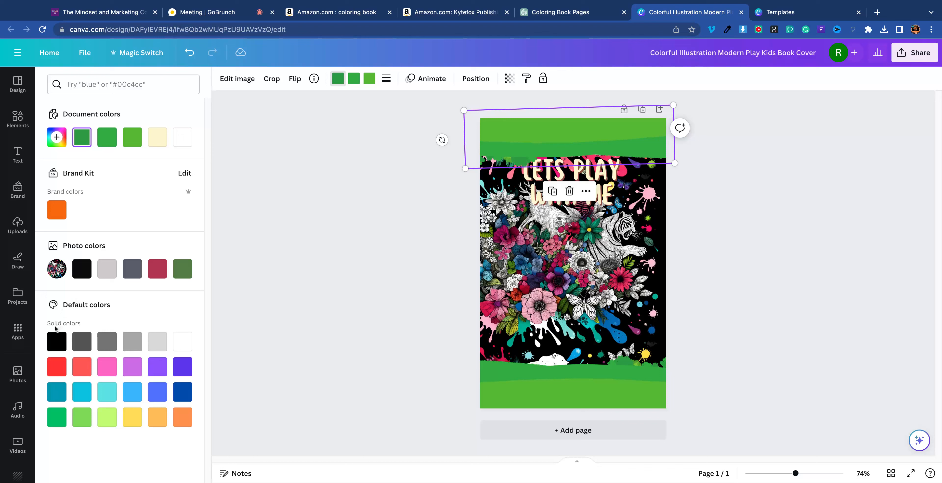
{"action": "left_click", "coordinate": [58, 341]}
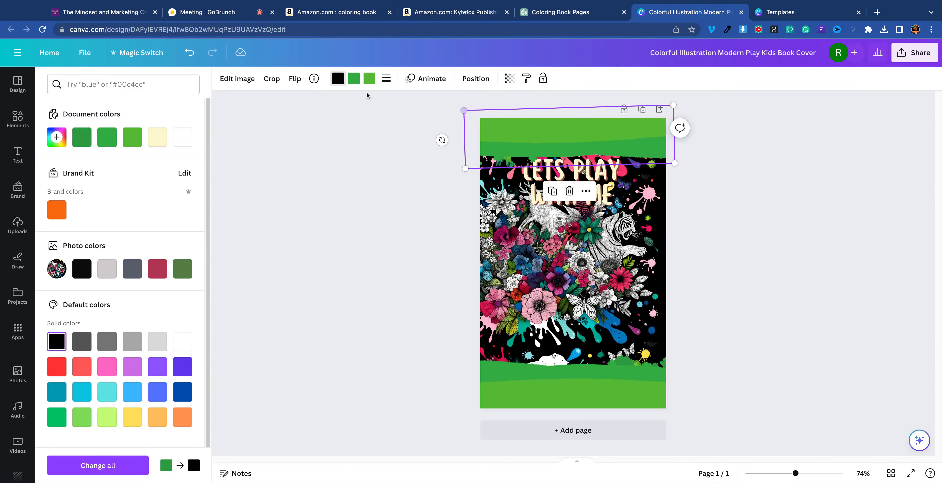
{"action": "left_click", "coordinate": [353, 78]}
{"action": "left_click", "coordinate": [57, 341]}
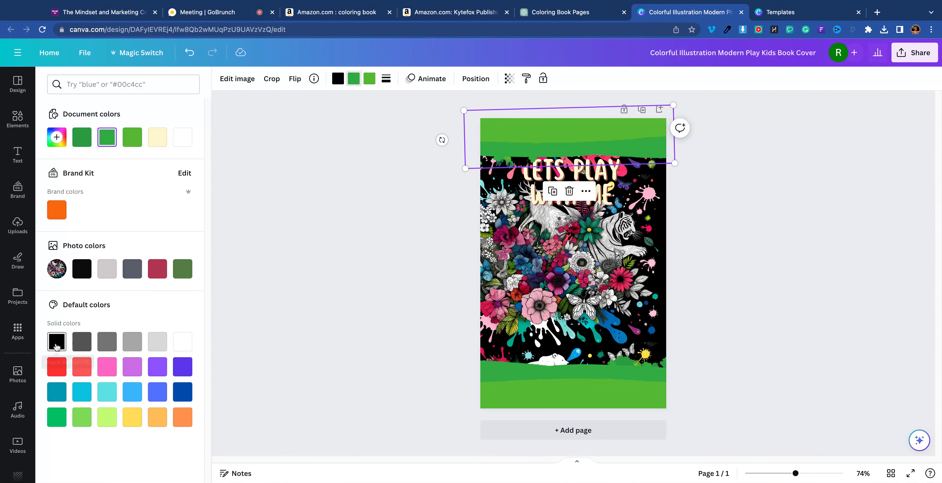
{"action": "left_click", "coordinate": [370, 78]}
{"action": "left_click", "coordinate": [57, 341]}
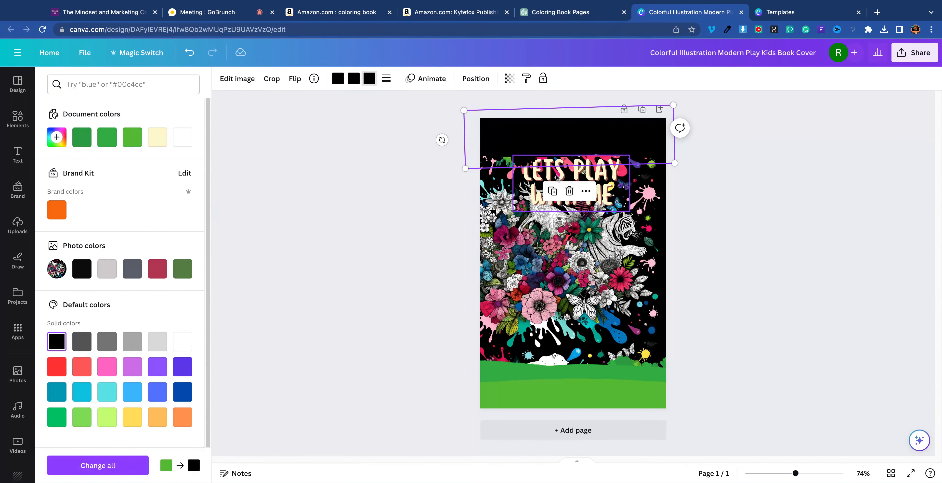
Step: Move the title down onto the flowers and enlarge the black band so it covers the whole upper part of the cover
{"action": "left_click_drag", "start_coordinate": [614, 199], "coordinate": [614, 294]}
{"action": "left_click", "coordinate": [596, 182]}
{"action": "double_click", "coordinate": [538, 331]}
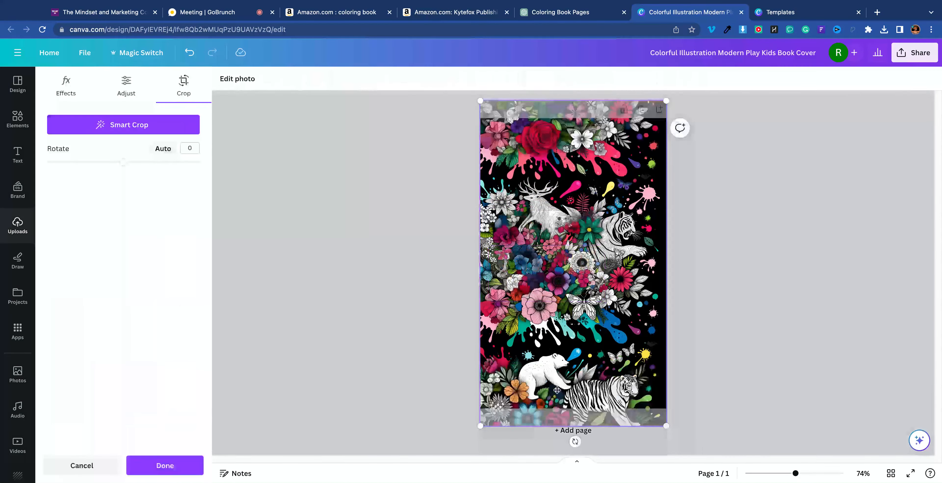
{"action": "left_click", "coordinate": [796, 256]}
{"action": "left_click", "coordinate": [589, 147]}
{"action": "left_click_drag", "start_coordinate": [589, 146], "coordinate": [528, 196]}
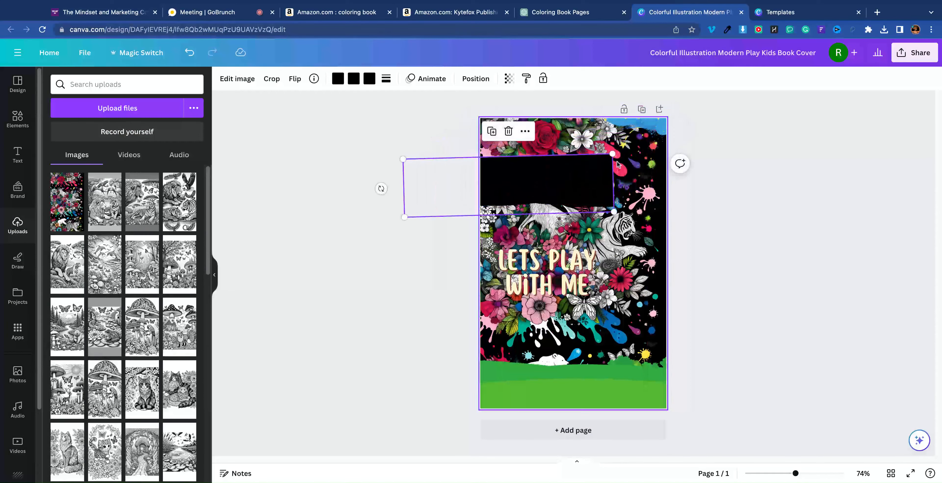
{"action": "left_click_drag", "start_coordinate": [612, 154], "coordinate": [815, 92]}
{"action": "mouse_move", "coordinate": [579, 158]}
{"action": "left_mouse_down"}
{"action": "mouse_move", "coordinate": [569, 144]}
{"action": "mouse_move", "coordinate": [518, 148]}
{"action": "mouse_move", "coordinate": [580, 158]}
{"action": "left_mouse_up"}
{"action": "left_click", "coordinate": [552, 288]}
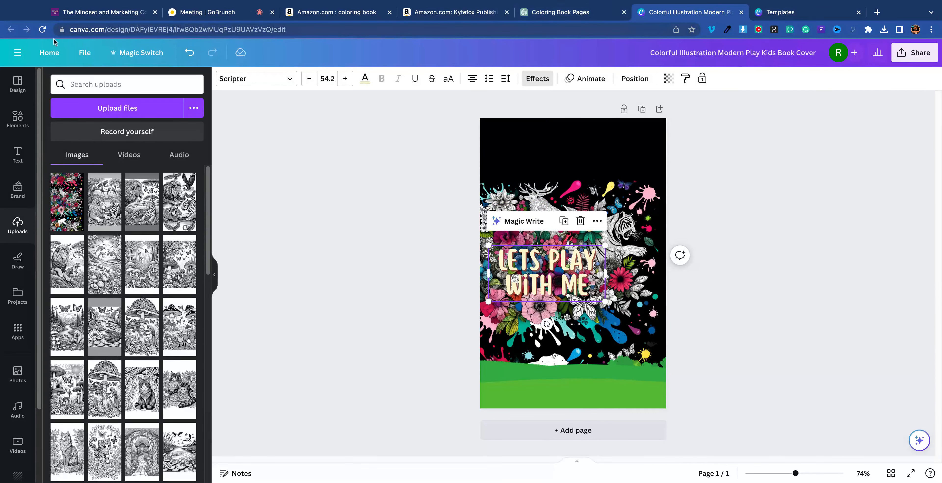
Step: Open the "Ultimate Relaxation" coloring book document from Canva's recent designs
{"action": "left_click", "coordinate": [50, 52]}
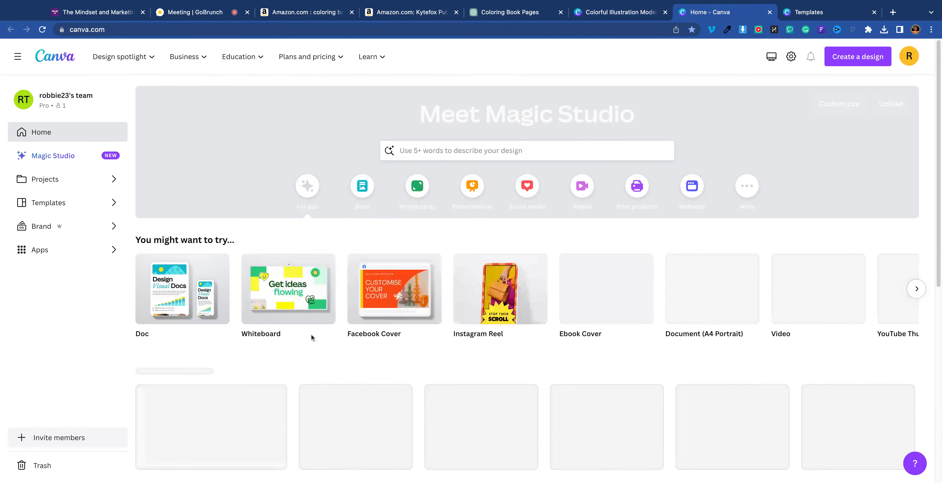
{"action": "scroll", "coordinate": [312, 334], "scroll_direction": "down", "scroll_amount": 7}
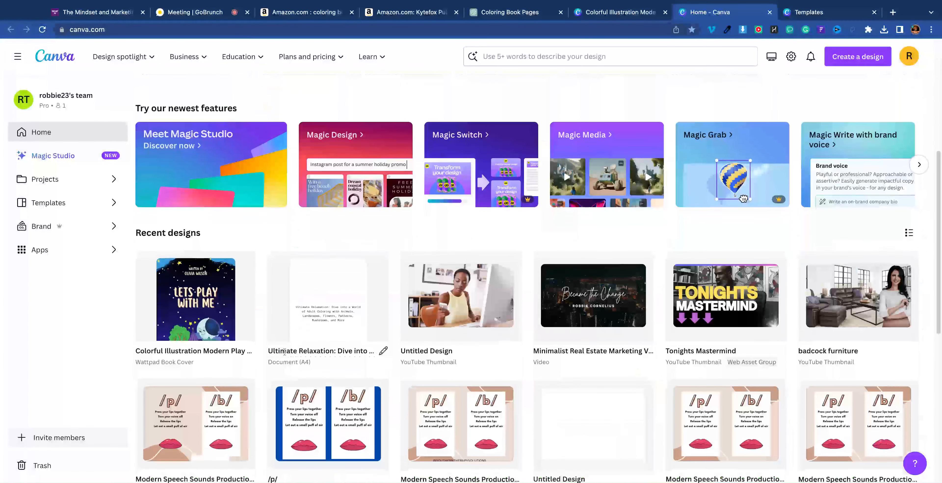
{"action": "left_click", "coordinate": [344, 336]}
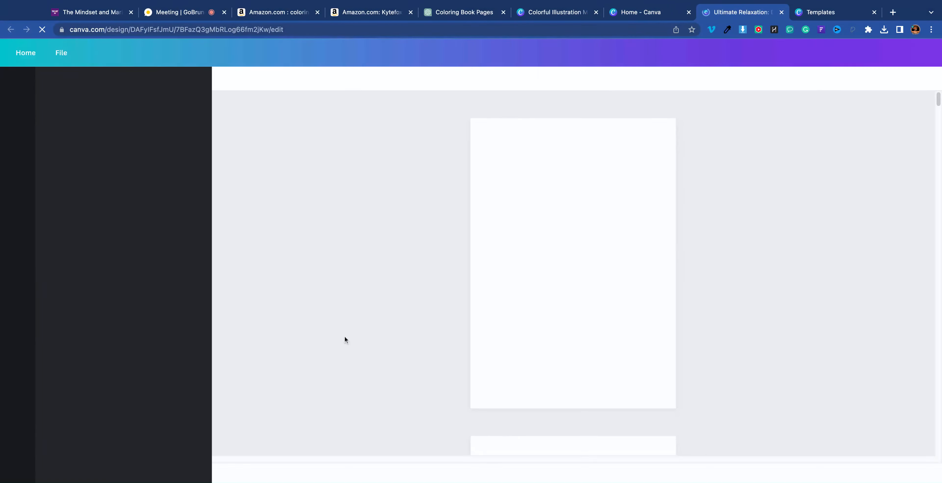
Step: Examine the cover titles in Amazon's "coloring book" results and the coloring book's own title page, and return to the cover design
{"action": "left_click", "coordinate": [367, 12]}
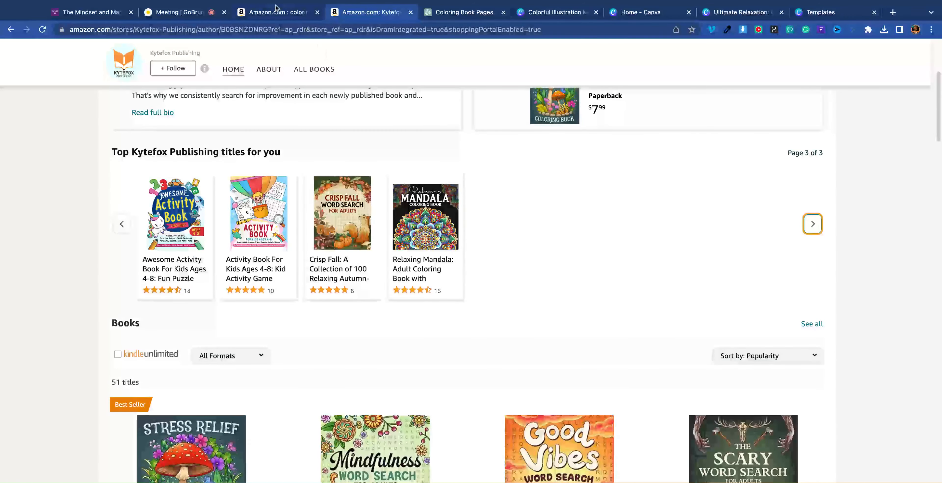
{"action": "left_click", "coordinate": [278, 12]}
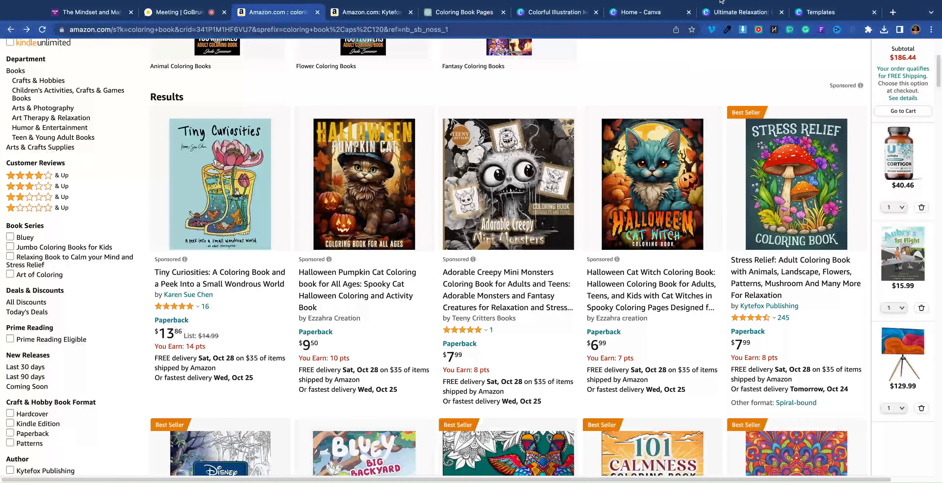
{"action": "left_click", "coordinate": [815, 15]}
{"action": "left_click", "coordinate": [720, 13]}
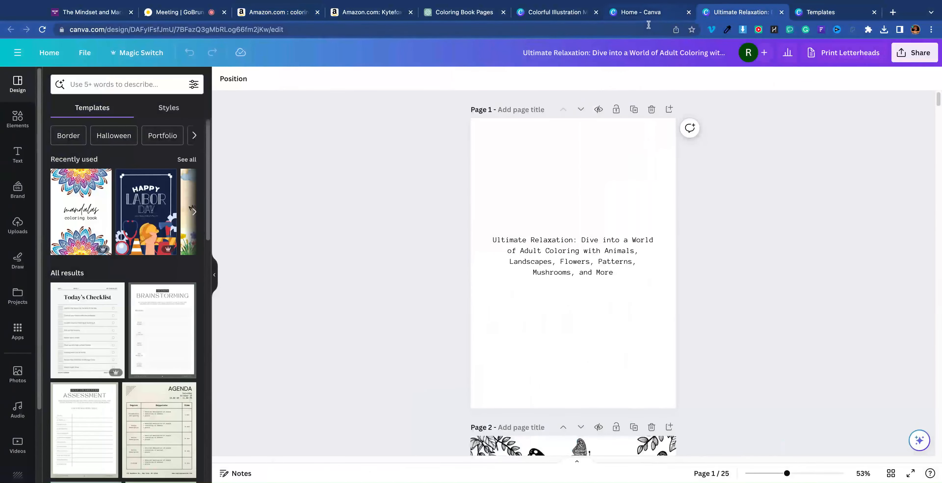
{"action": "left_click", "coordinate": [644, 12]}
{"action": "left_click", "coordinate": [561, 14]}
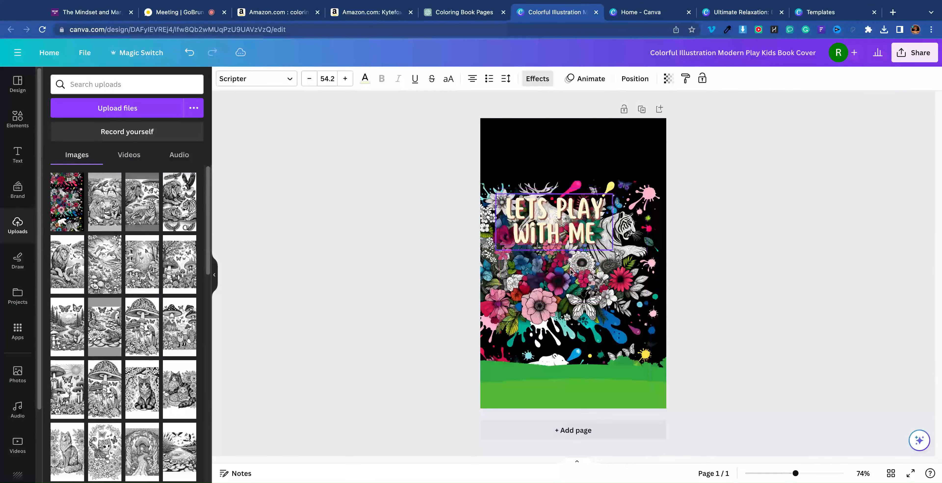
Step: Place a copy of the "Let's Play With Me" title on the black band and delete the original over the flowers
{"action": "right_click", "coordinate": [575, 230]}
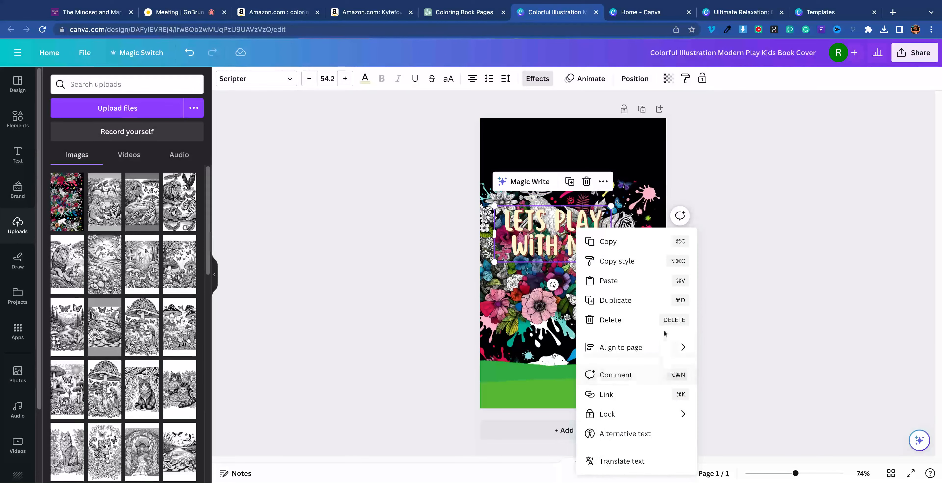
{"action": "key", "text": "Escape"}
{"action": "right_click", "coordinate": [584, 234]}
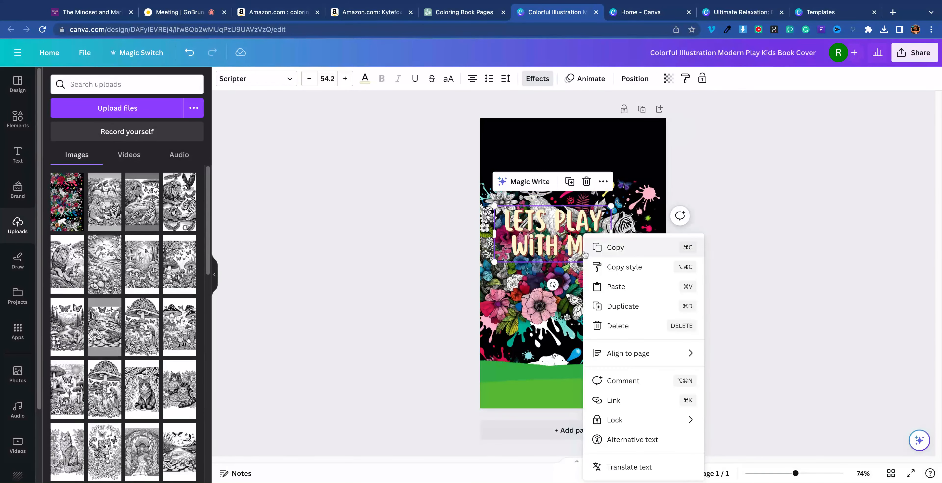
{"action": "mouse_move", "coordinate": [655, 354]}
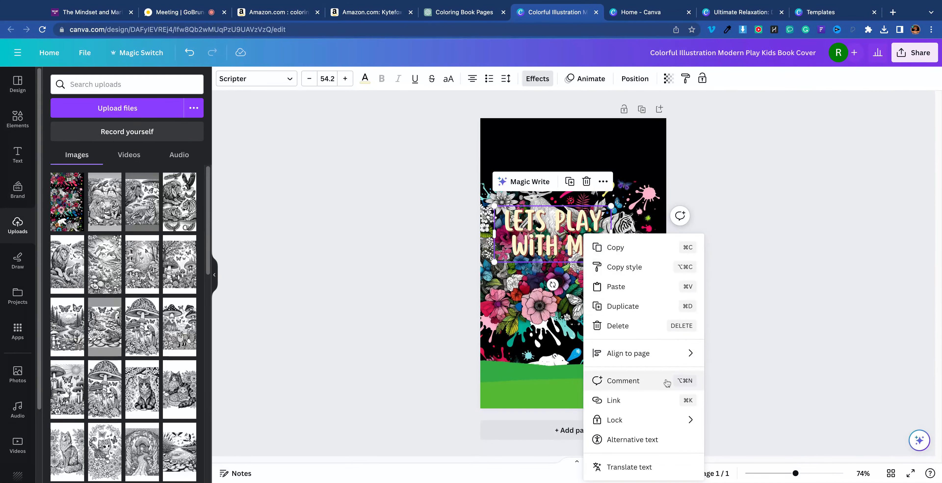
{"action": "left_click", "coordinate": [603, 182]}
{"action": "left_click", "coordinate": [626, 265]}
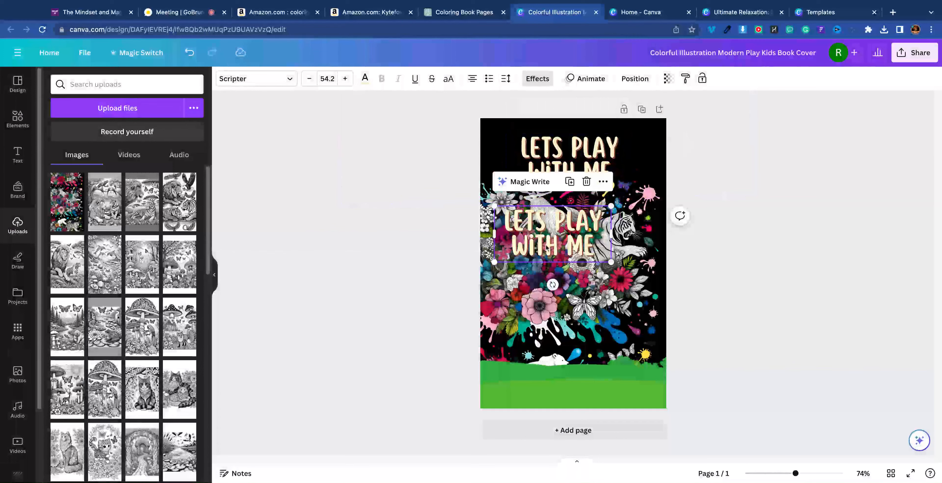
{"action": "key", "text": "Delete"}
Step: Replace the cover title's text with "Stress Relief"
{"action": "double_click", "coordinate": [576, 151]}
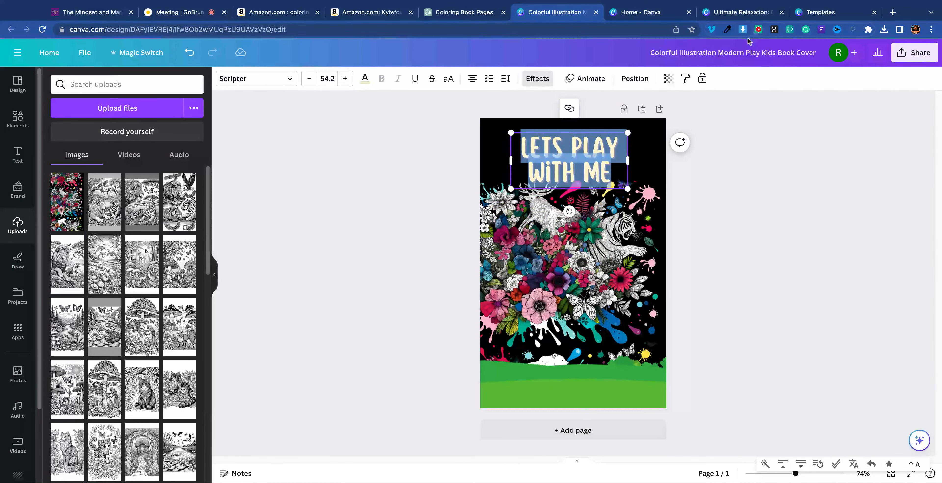
{"action": "type", "text": "STRESS"}
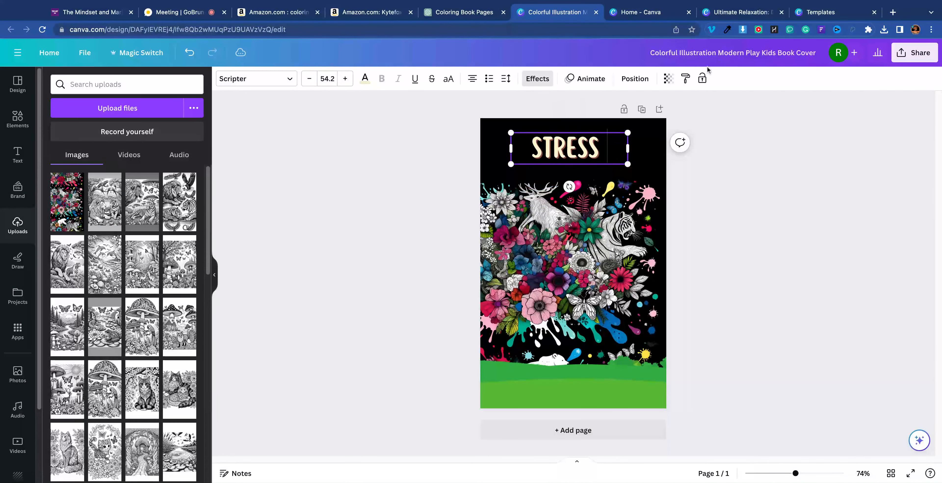
{"action": "type", "text": " Relief"}
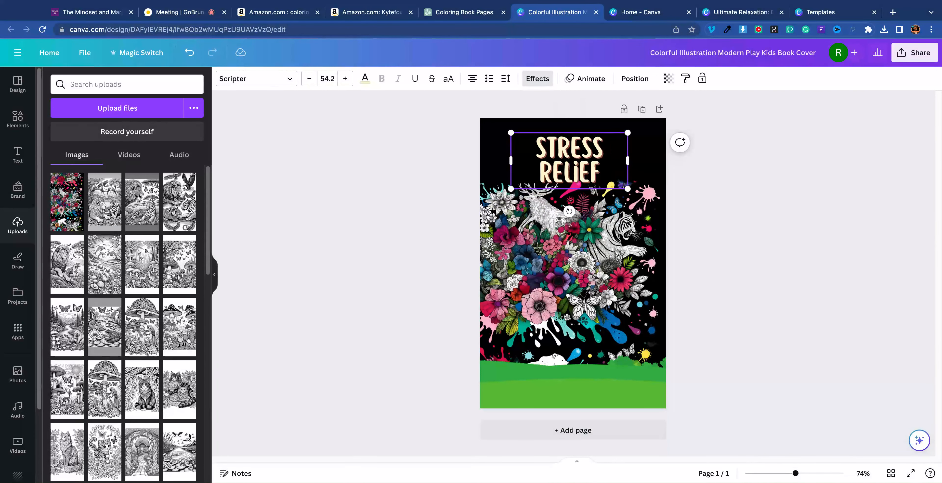
Step: Have Magic Write rewrite the "Stress Relief" title using the Rewrite option
{"action": "triple_click", "coordinate": [544, 151]}
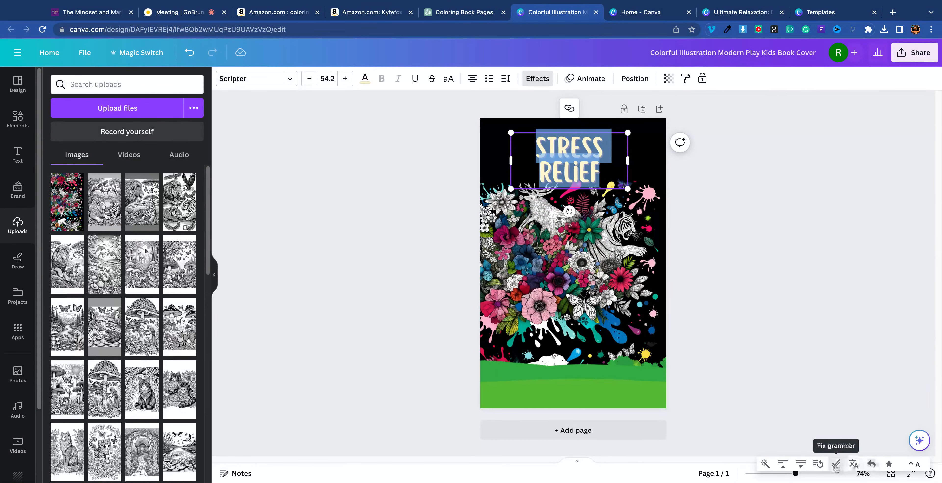
{"action": "key", "text": "Escape"}
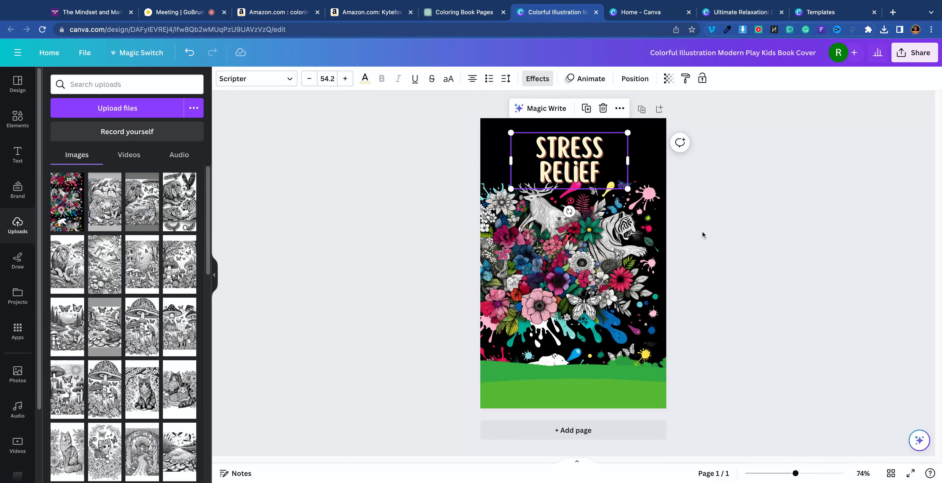
{"action": "left_click", "coordinate": [919, 440]}
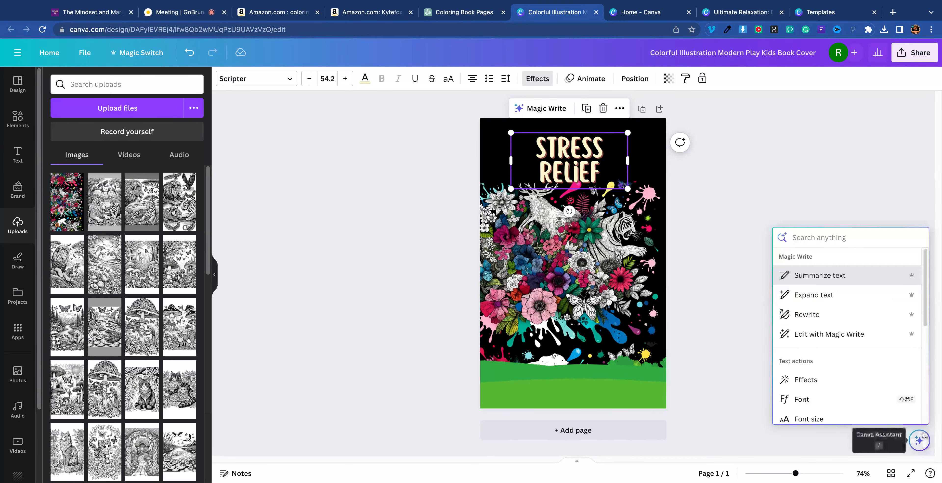
{"action": "double_click", "coordinate": [564, 153]}
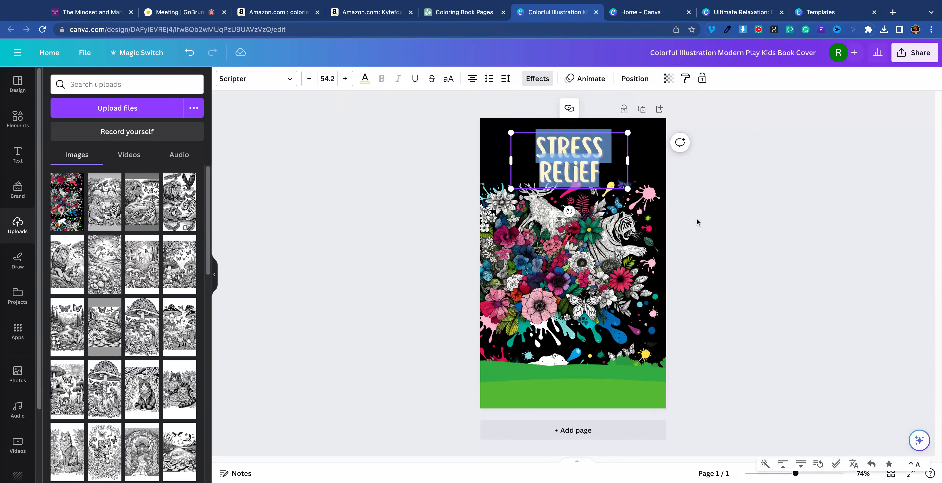
{"action": "left_click", "coordinate": [919, 440]}
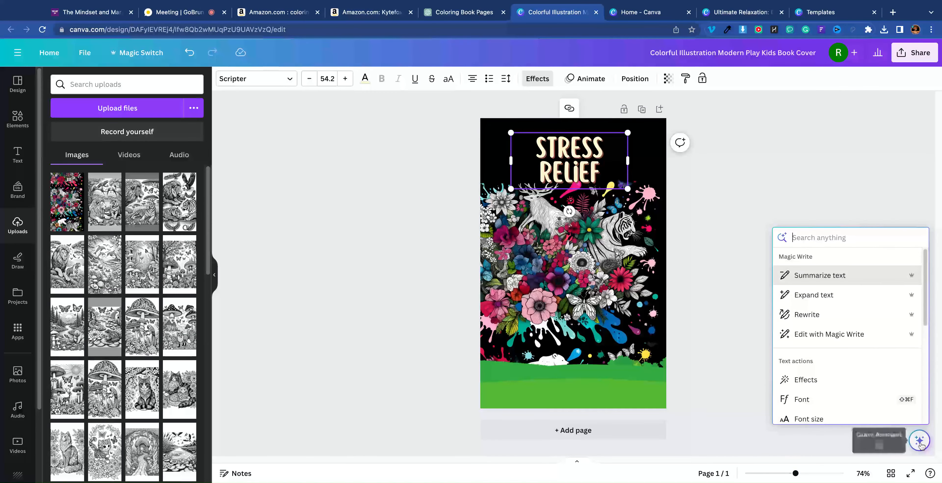
{"action": "left_click", "coordinate": [828, 314]}
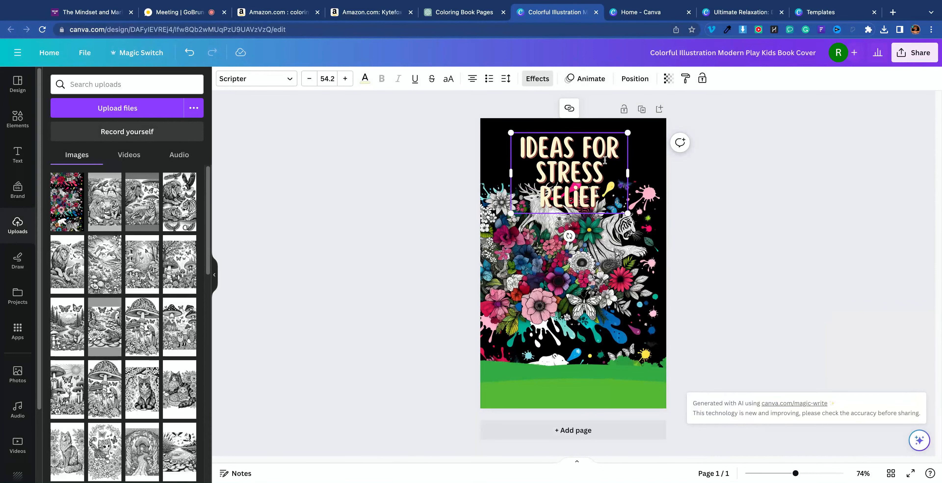
Step: Replace "Ideas" in the cover title with "Color" and widen the title to fit two lines on the upper black band
{"action": "double_click", "coordinate": [572, 147]}
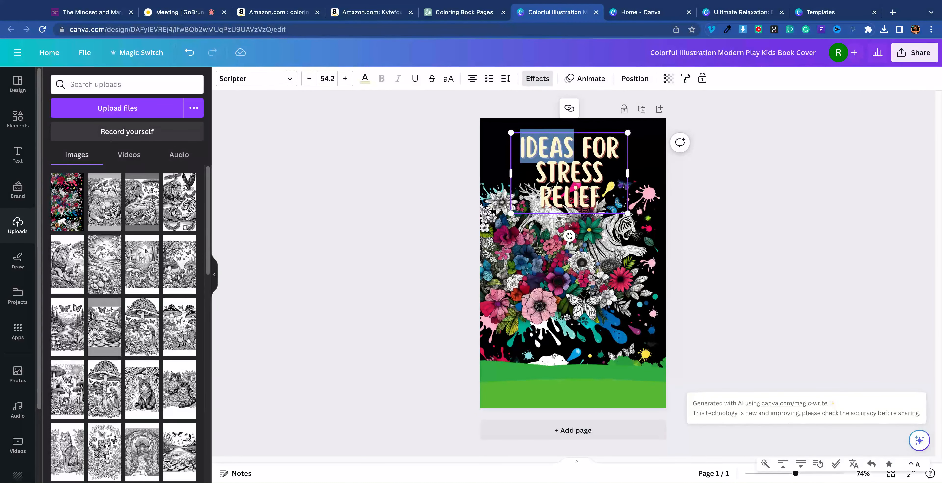
{"action": "type", "text": "COLOR"}
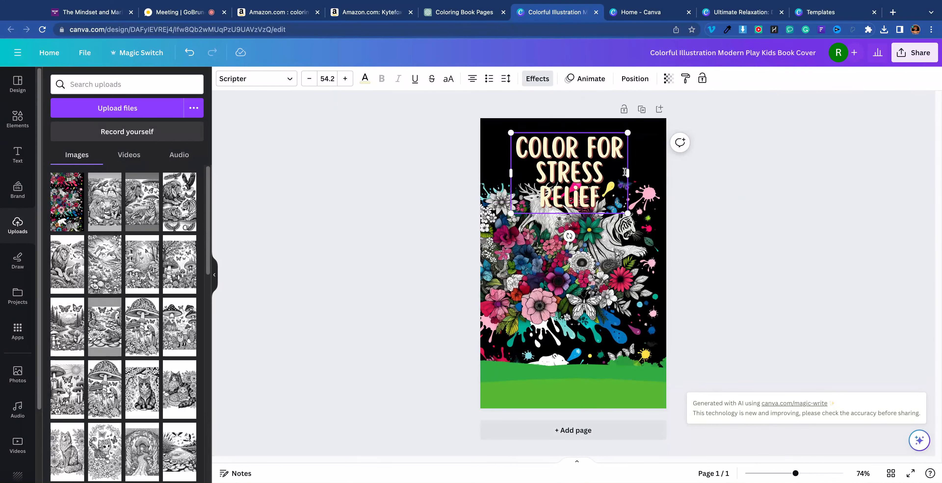
{"action": "mouse_move", "coordinate": [627, 173]}
{"action": "left_mouse_down"}
{"action": "mouse_move", "coordinate": [679, 161]}
{"action": "mouse_move", "coordinate": [621, 172]}
{"action": "left_mouse_up"}
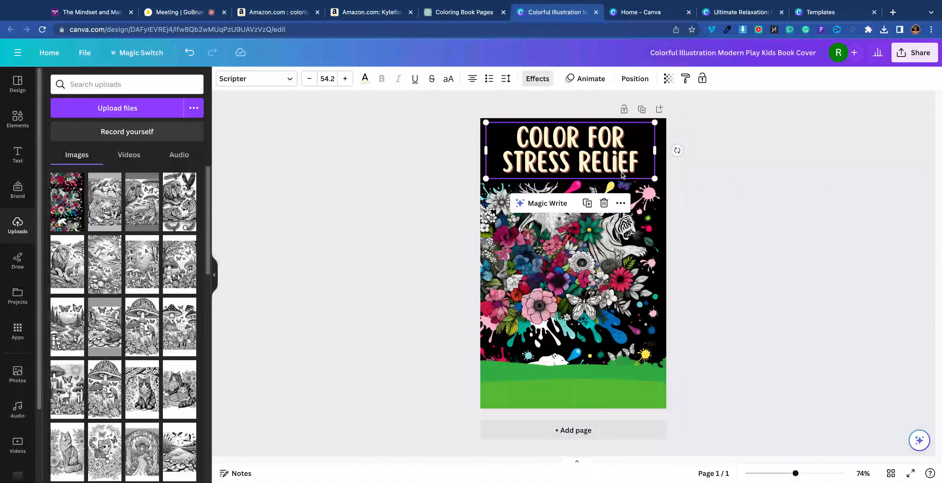
Step: Set the text color of the "Color for Stress Relief" title to white (#ffffff)
{"action": "left_click", "coordinate": [363, 79]}
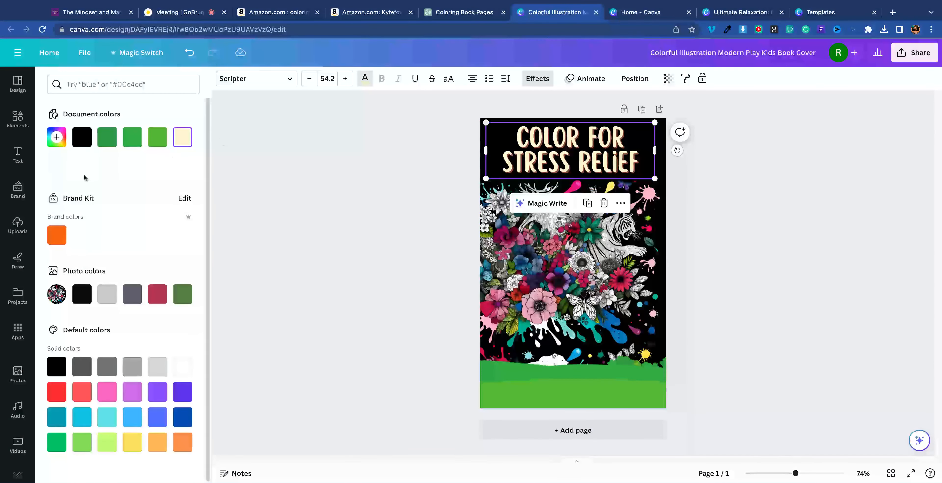
{"action": "left_click", "coordinate": [55, 162]}
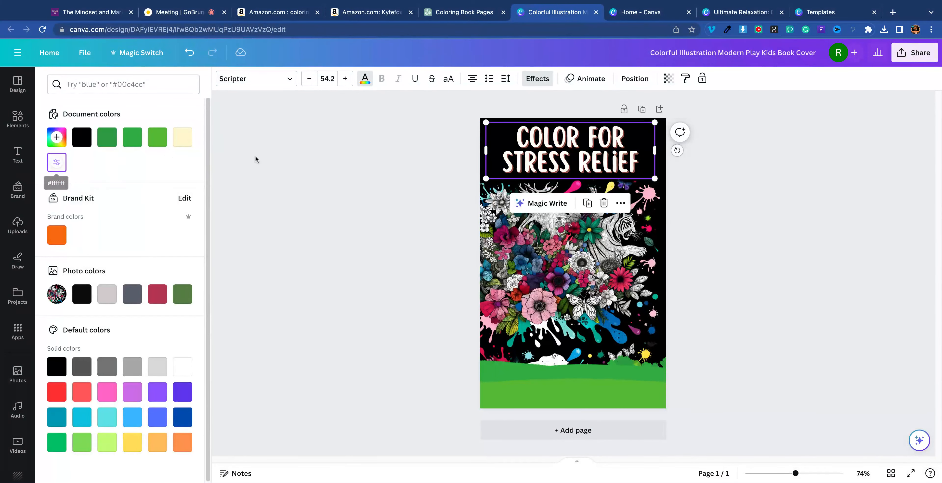
{"action": "left_click", "coordinate": [221, 159]}
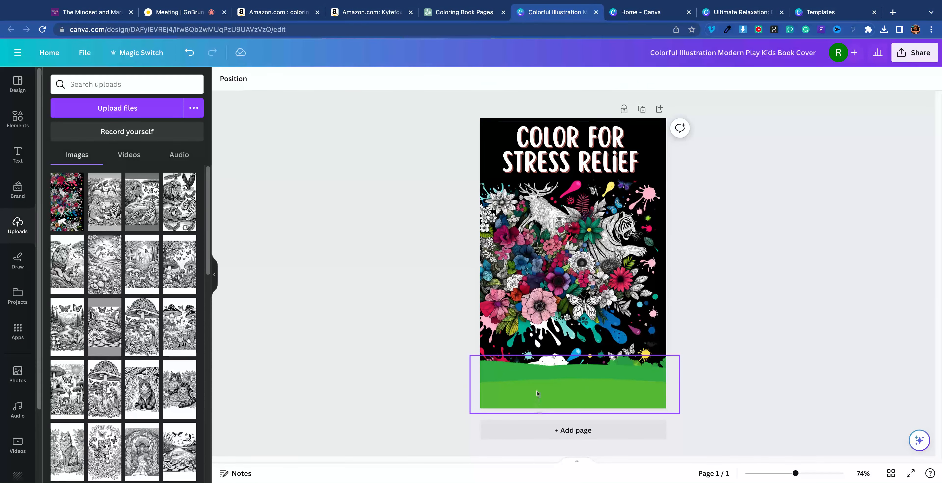
Step: Recolor all three green shades of the hill graphic at the cover's base to black
{"action": "left_click", "coordinate": [545, 381]}
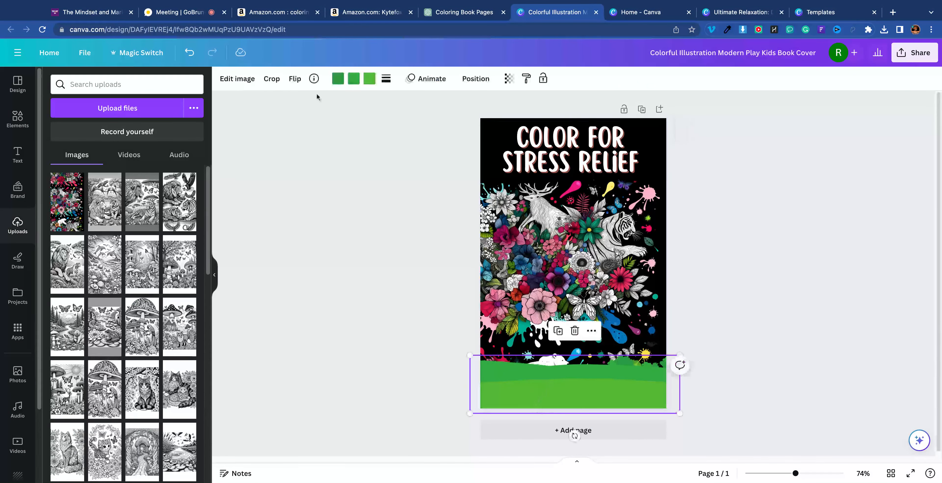
{"action": "left_click", "coordinate": [337, 79]}
{"action": "left_click", "coordinate": [60, 344]}
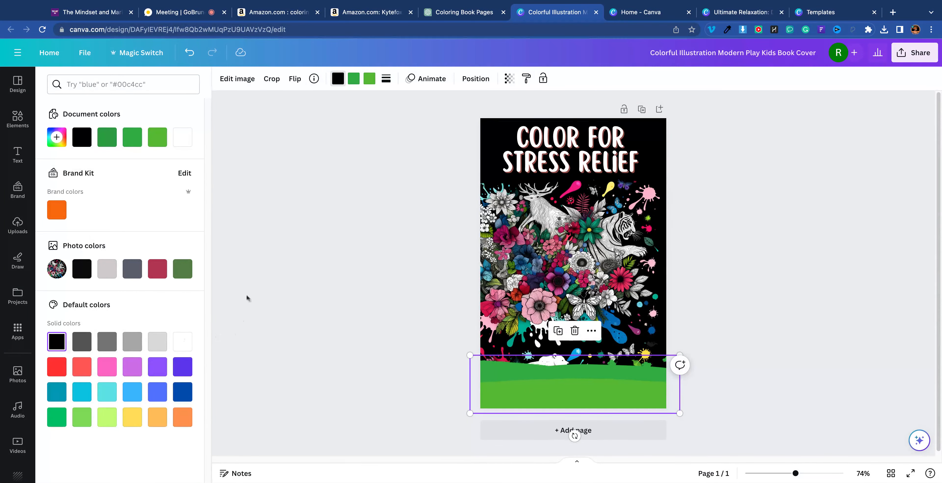
{"action": "left_click", "coordinate": [353, 78]}
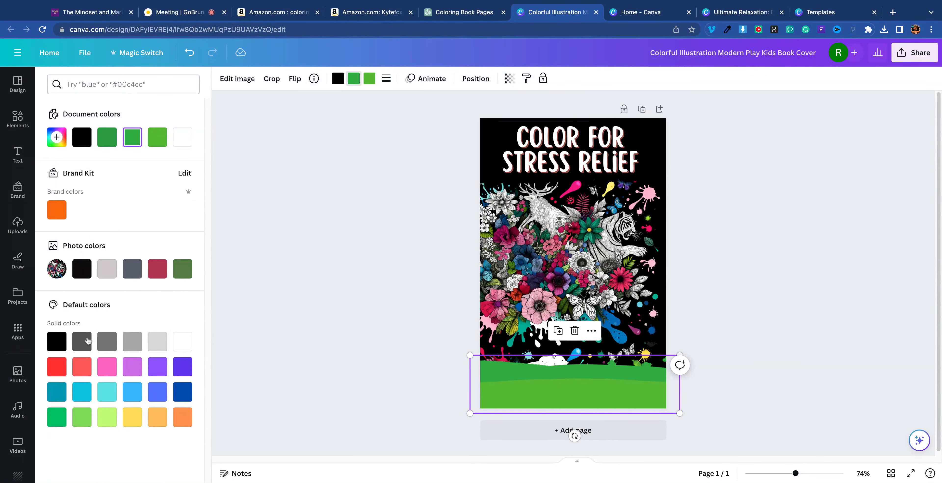
{"action": "left_click", "coordinate": [63, 347]}
{"action": "left_click", "coordinate": [370, 79]}
{"action": "left_click", "coordinate": [59, 341]}
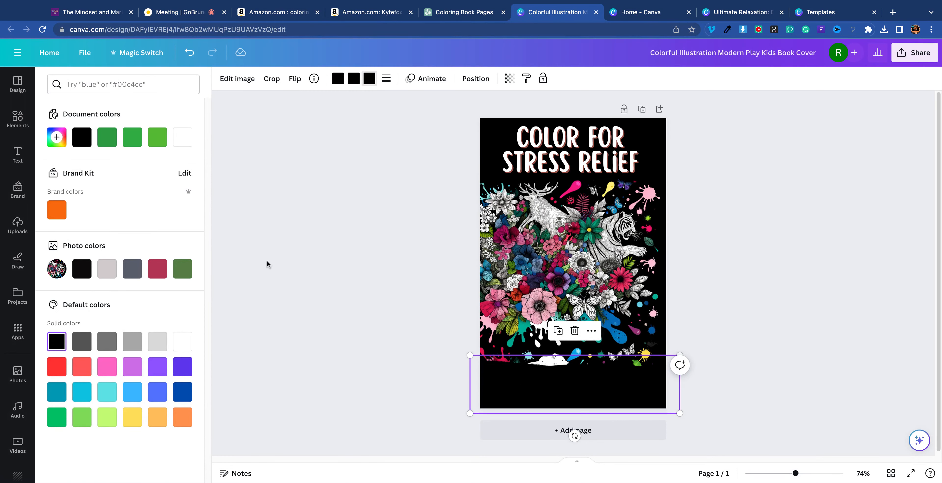
{"action": "key", "text": "Escape"}
{"action": "left_click", "coordinate": [272, 258]}
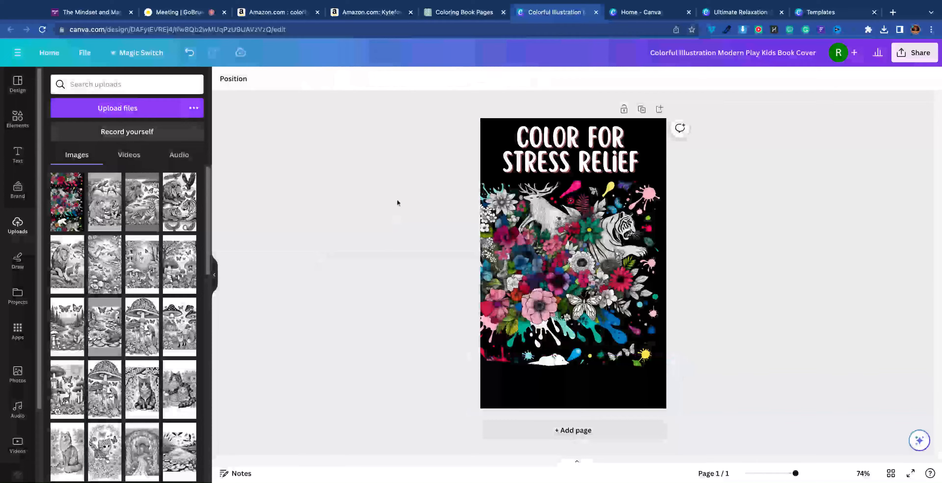
Step: Check the covers in Amazon's coloring book results and place a copy of the "Color for Stress Relief" title near the cover's base
{"action": "left_click", "coordinate": [357, 14]}
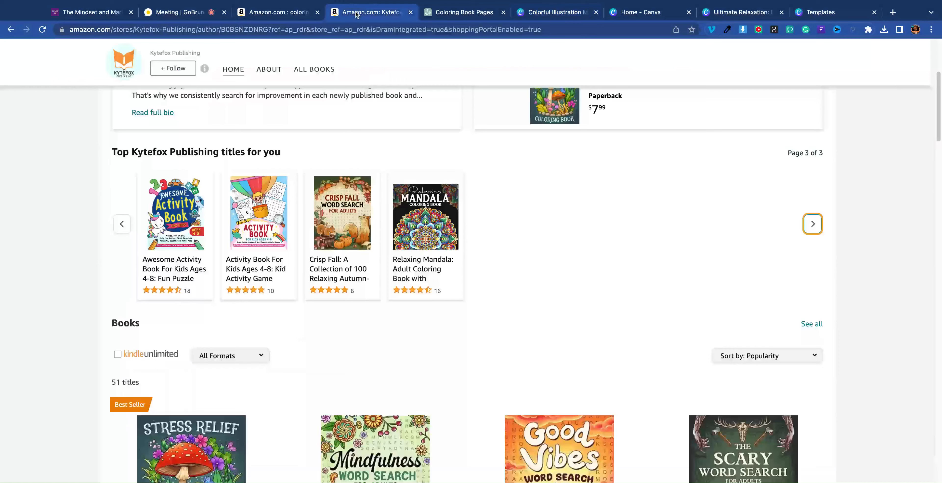
{"action": "left_click", "coordinate": [300, 14]}
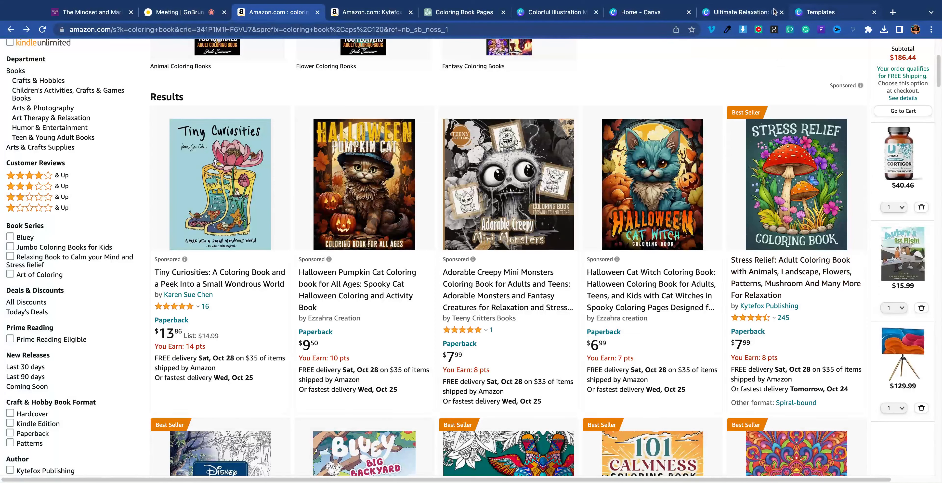
{"action": "left_click", "coordinate": [644, 13]}
{"action": "left_click", "coordinate": [538, 13]}
{"action": "left_click", "coordinate": [570, 150]}
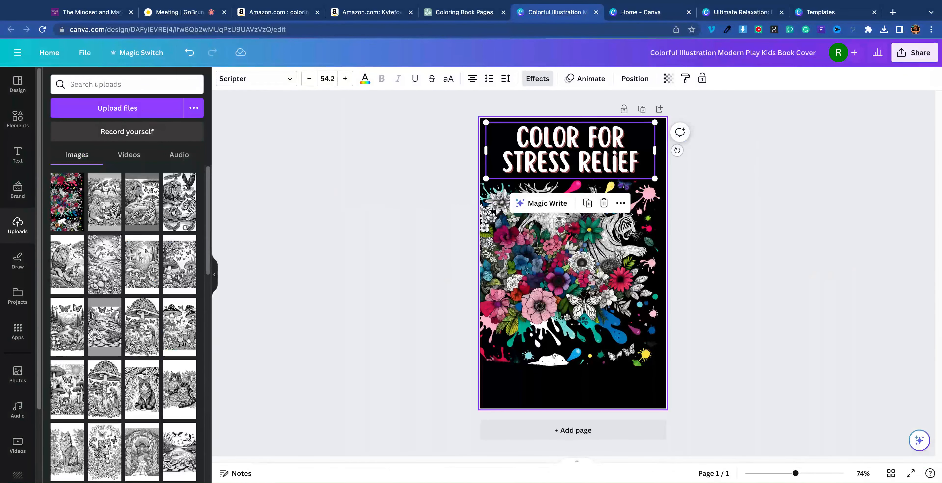
{"action": "left_click", "coordinate": [587, 203]}
{"action": "left_click_drag", "start_coordinate": [557, 362], "coordinate": [553, 362]}
Step: Replace the copied title's text with "Coloring Book" and move it down onto the black area below the picture
{"action": "double_click", "coordinate": [553, 362]}
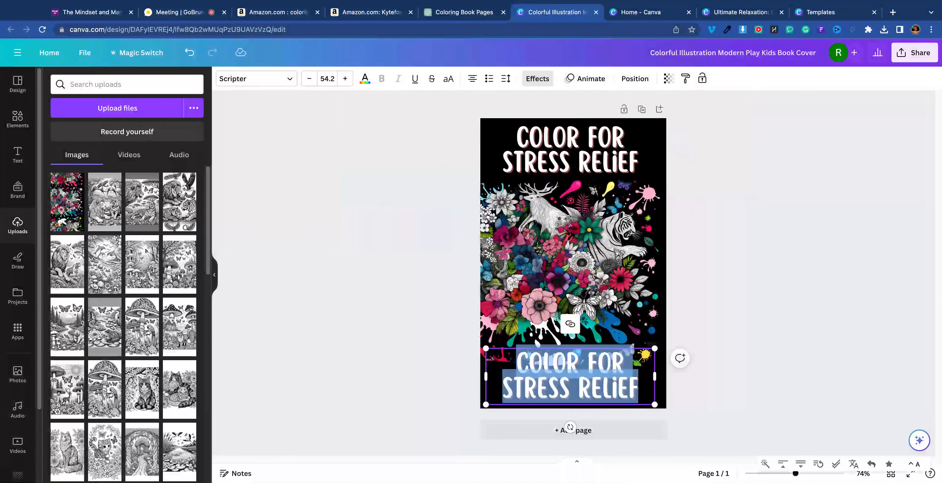
{"action": "key", "text": "BackSpace"}
{"action": "type", "text": "COLORIN"}
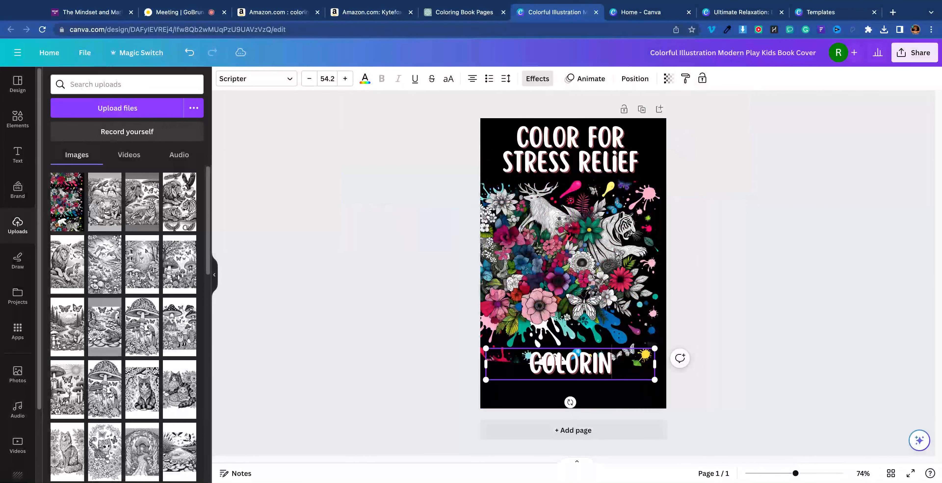
{"action": "type", "text": "G BOOK"}
{"action": "left_click", "coordinate": [807, 289]}
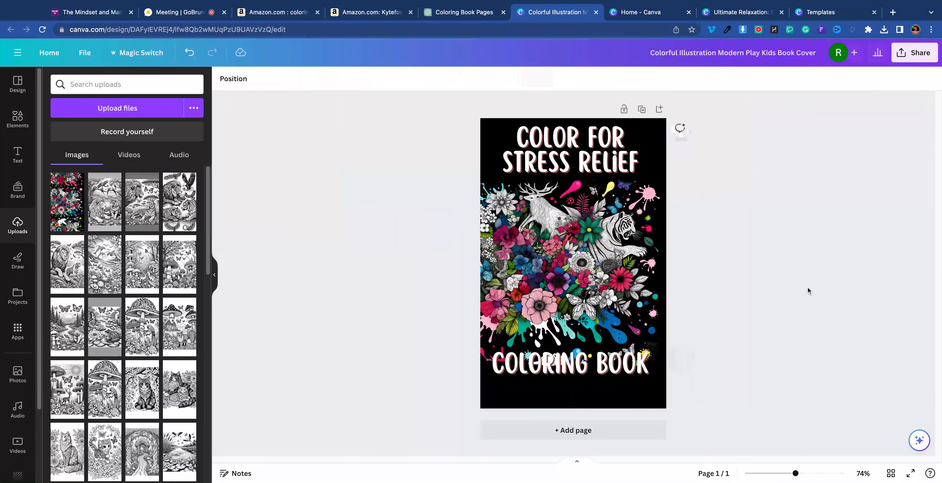
{"action": "left_click_drag", "start_coordinate": [589, 364], "coordinate": [590, 365]}
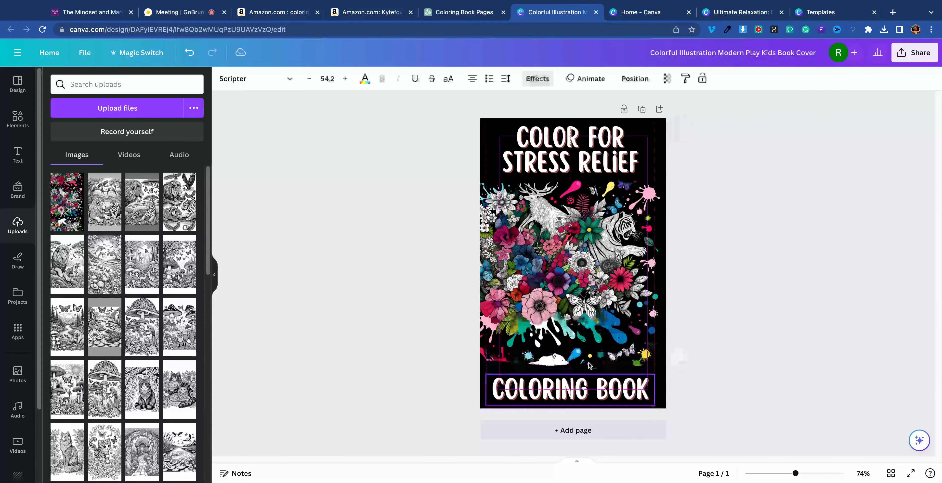
Step: Set the Shadow effect color of the "Color for Stress Relief" title to pink
{"action": "left_click", "coordinate": [548, 157]}
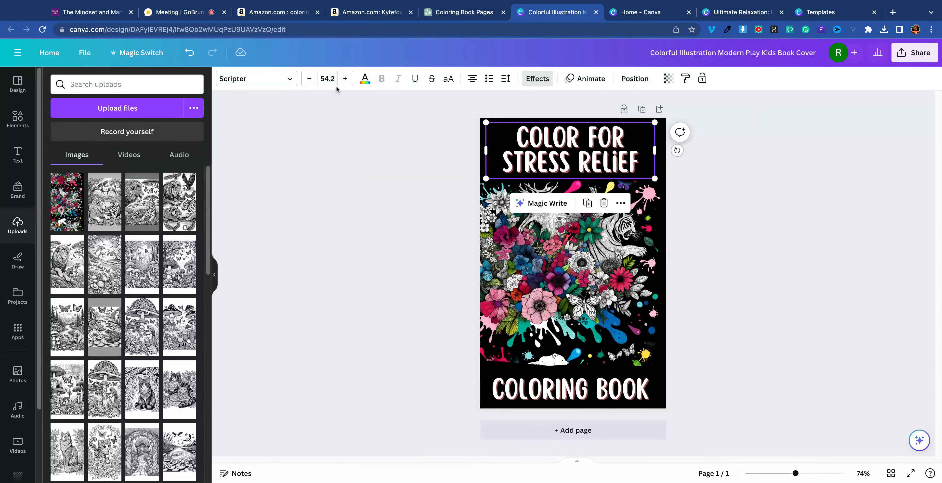
{"action": "left_click", "coordinate": [365, 79]}
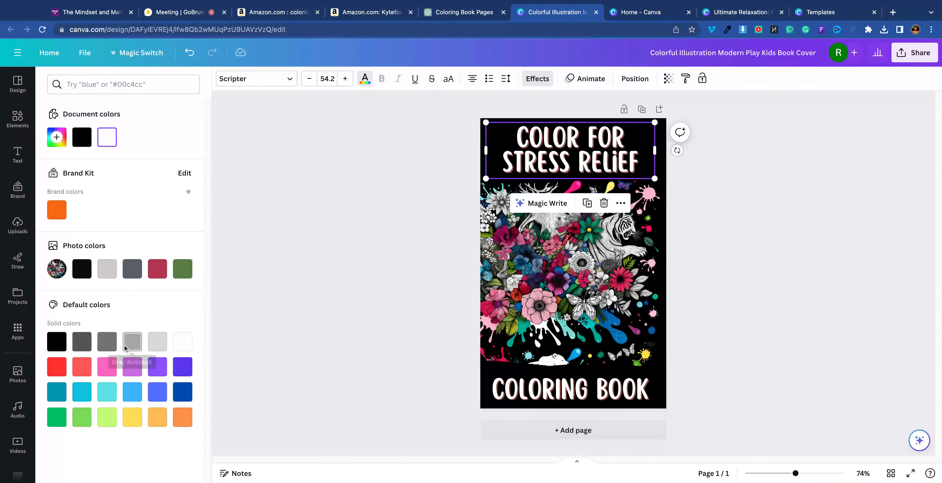
{"action": "left_click", "coordinate": [539, 81]}
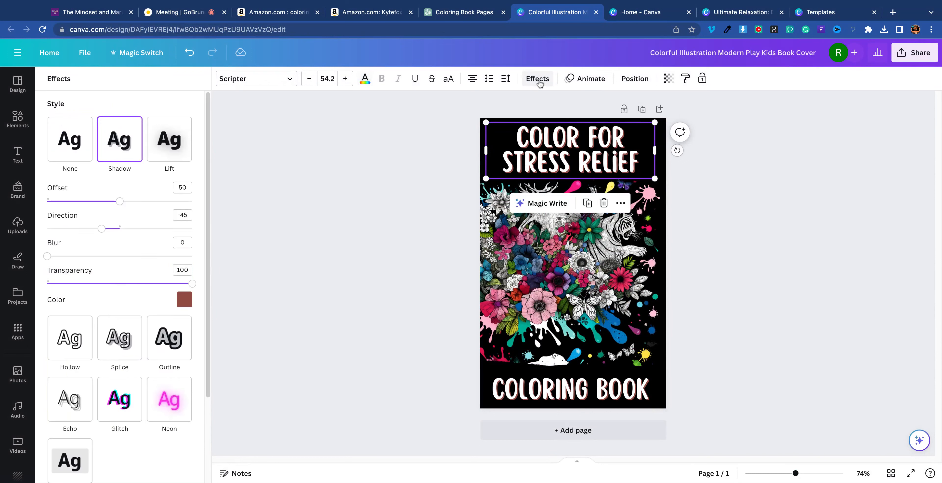
{"action": "left_click", "coordinate": [185, 304]}
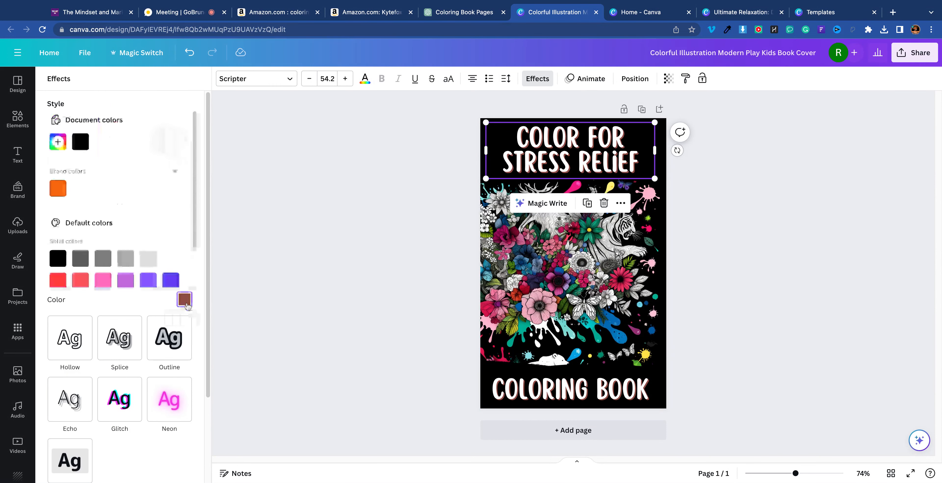
{"action": "left_click", "coordinate": [103, 281]}
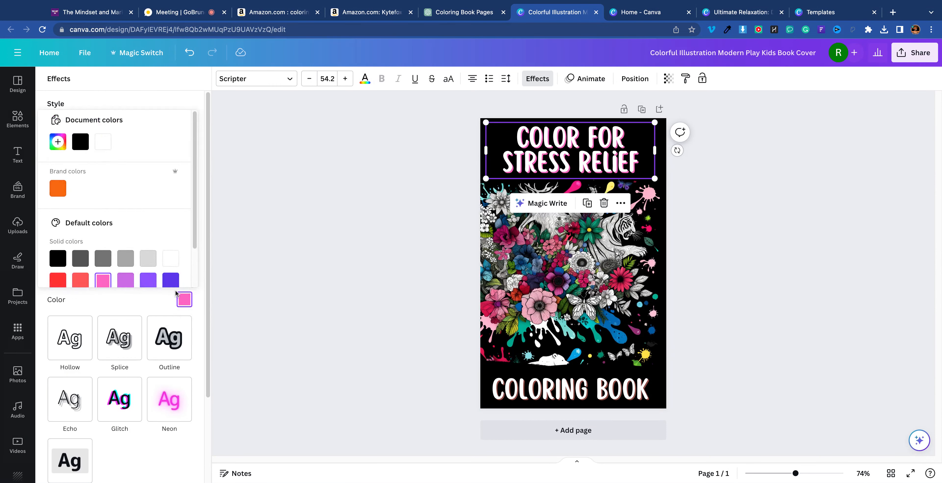
Step: Set the shadow color of the "Coloring Book" text to the same pink as the title
{"action": "left_click", "coordinate": [537, 398]}
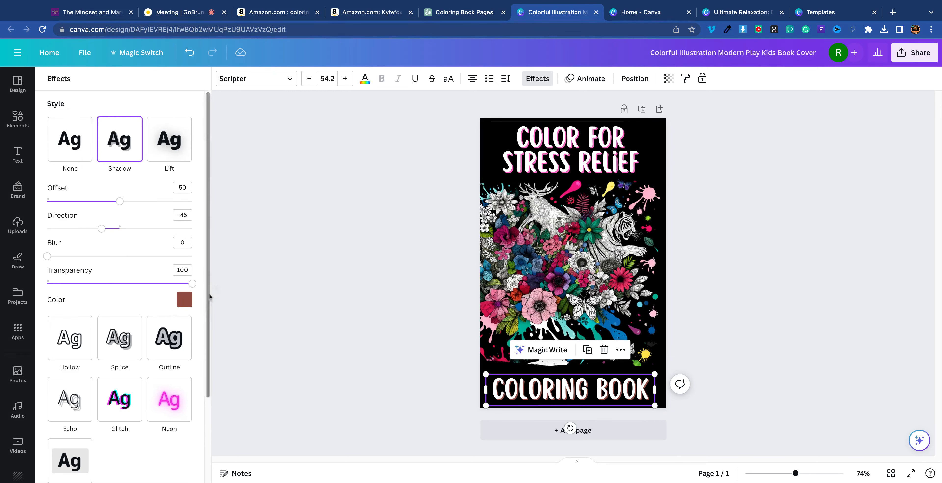
{"action": "left_click", "coordinate": [184, 304]}
{"action": "left_click", "coordinate": [103, 281]}
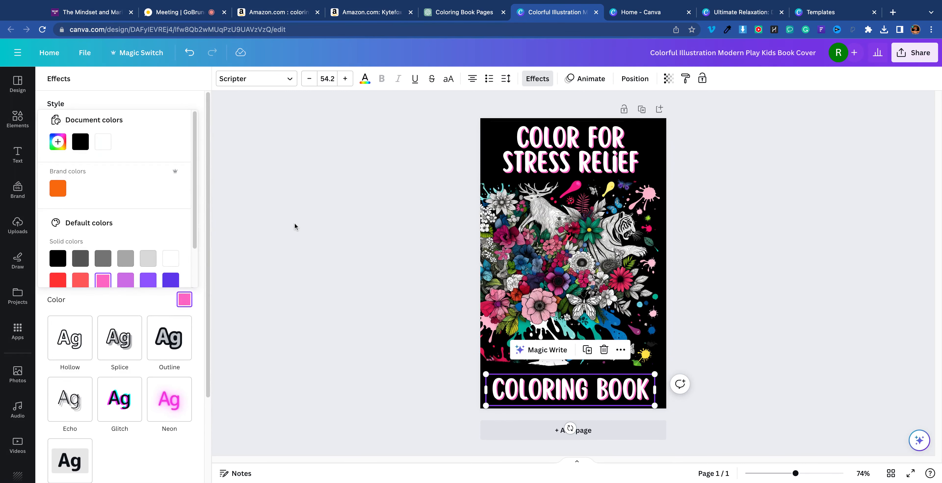
{"action": "key", "text": "Escape"}
{"action": "left_click", "coordinate": [295, 224]}
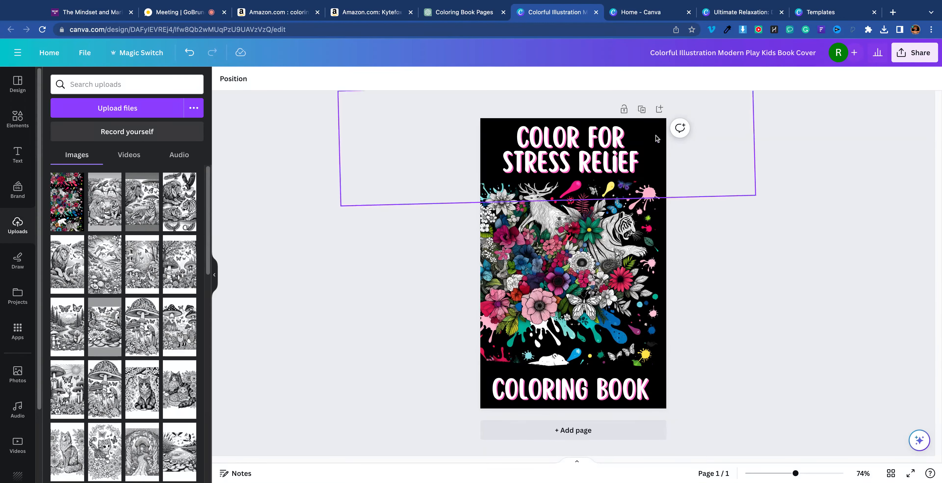
Step: Add "Adult" before "Coloring Book" and shrink the text to font size 41.1 so it fits on one line
{"action": "left_click", "coordinate": [569, 395]}
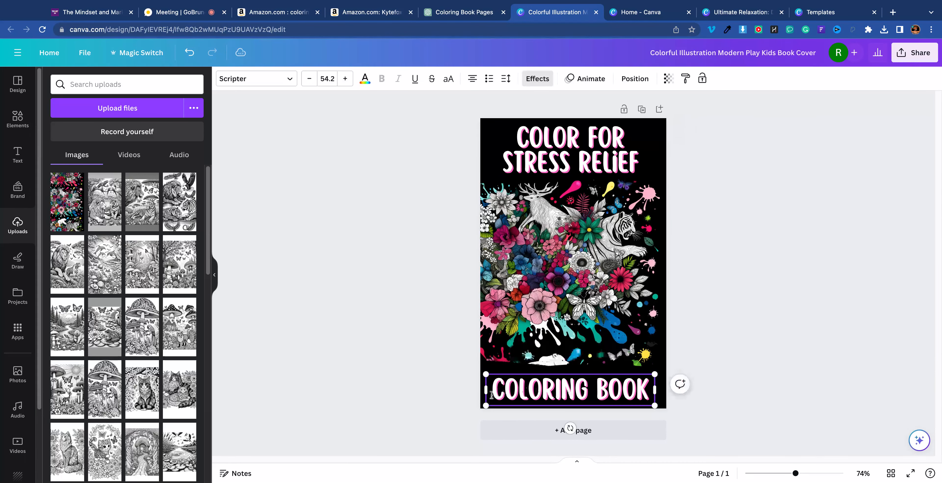
{"action": "type", "text": "ADULT"}
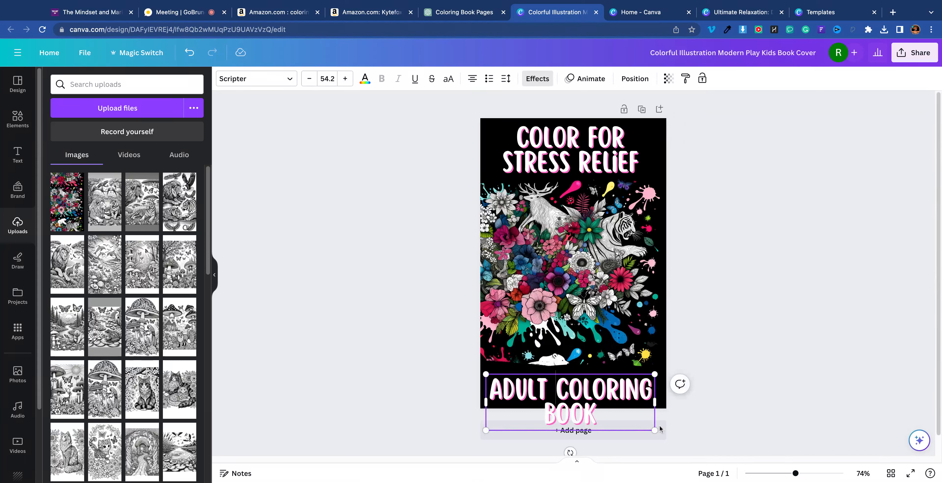
{"action": "left_click_drag", "start_coordinate": [654, 430], "coordinate": [661, 399]}
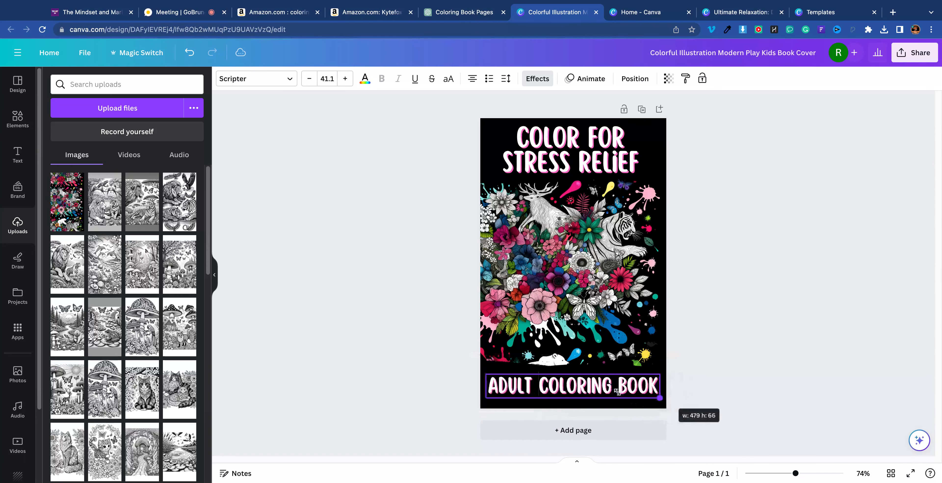
{"action": "left_click", "coordinate": [721, 365]}
{"action": "left_click", "coordinate": [608, 385]}
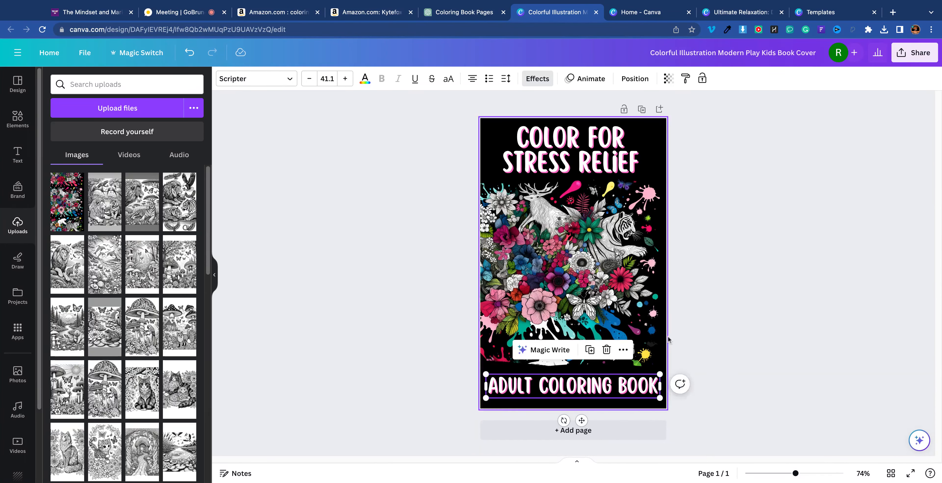
{"action": "left_click", "coordinate": [759, 198]}
Step: Rename the cover design with "Cover" followed by the book's title, "Ultimate Relaxation: Dive into a World of Adult Coloring…"
{"action": "left_click", "coordinate": [711, 58]}
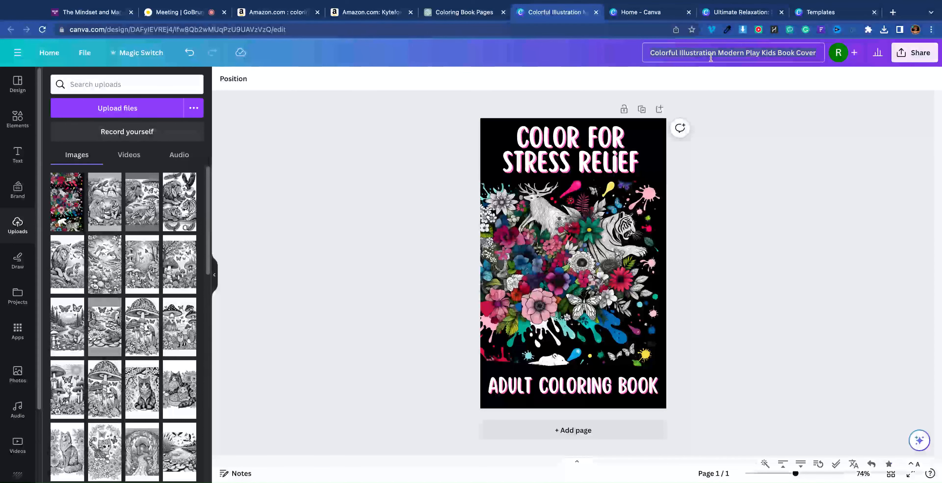
{"action": "type", "text": "Ultimate Relaxation: Dive into a World of Adult Coloring with Animals, Landscapes, Flowers, Patterns, Mandalas and More"}
{"action": "left_click", "coordinate": [620, 53]}
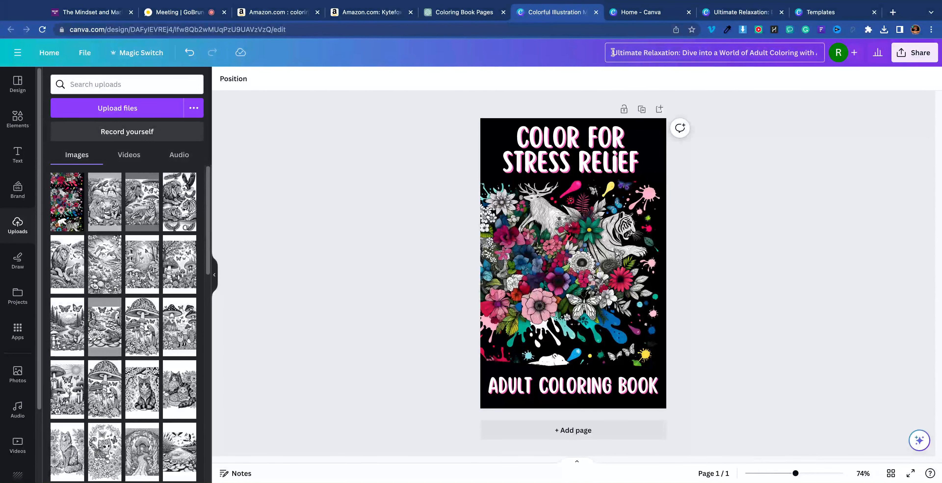
{"action": "type", "text": "Cover"}
{"action": "key", "text": "Return"}
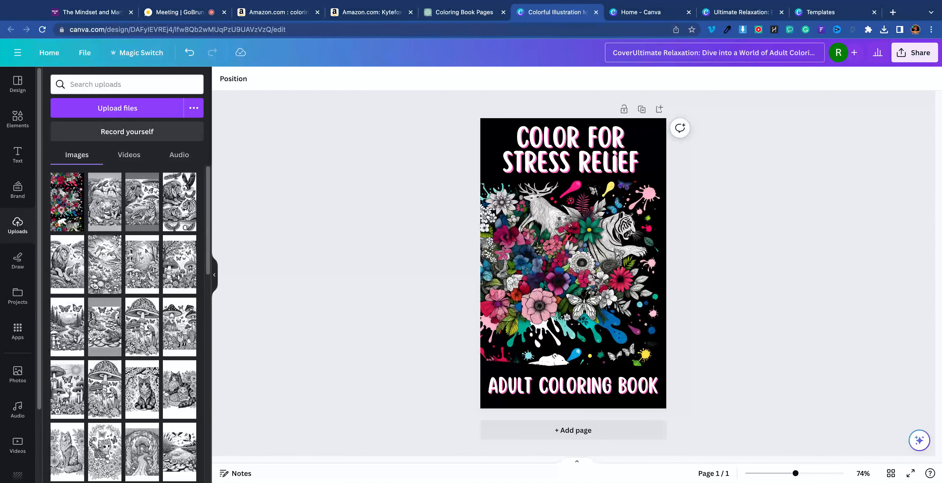
{"action": "left_click", "coordinate": [632, 53]}
{"action": "left_click", "coordinate": [845, 122]}
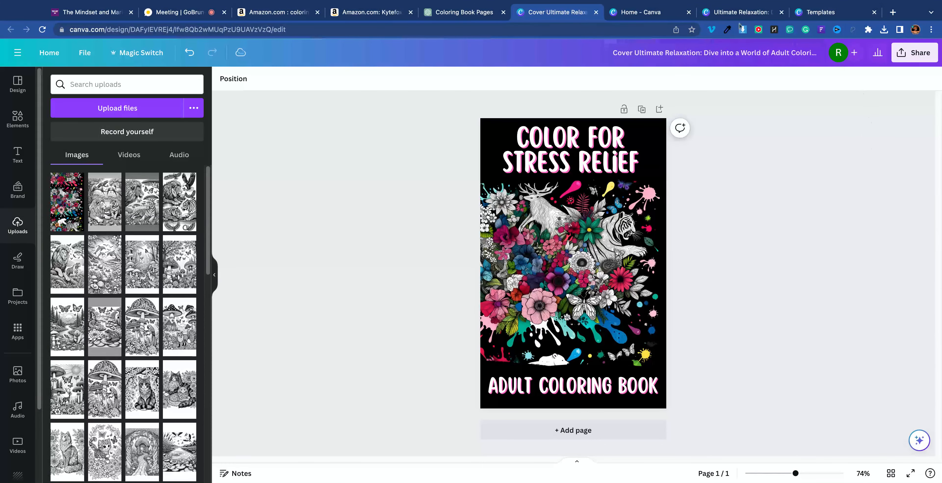
Step: Close the Canva home tab and switch to the "Ultimate Relaxation" coloring book design beside the cover design
{"action": "left_click", "coordinate": [637, 15]}
{"action": "left_click_drag", "start_coordinate": [731, 15], "coordinate": [644, 12]}
{"action": "left_click", "coordinate": [781, 12]}
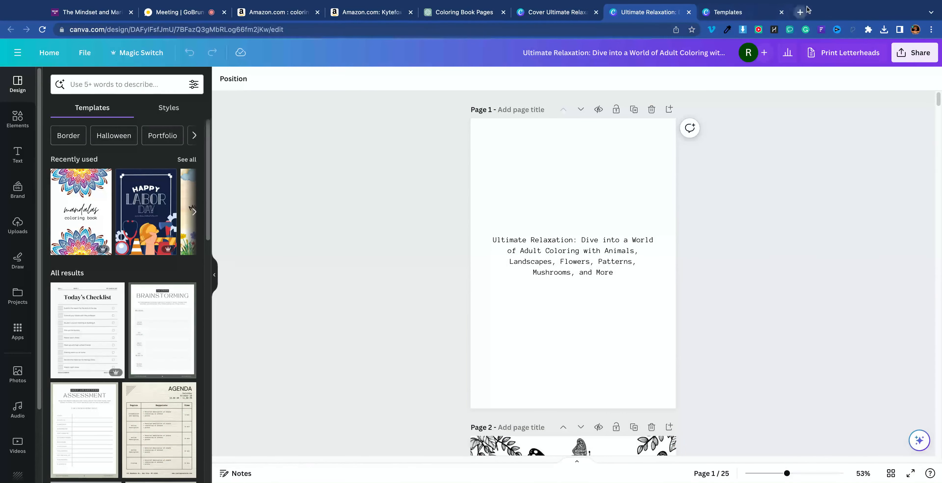
Step: Close the Templates page, both Amazon pages and "The Mindset and Marketing" page, keeping the two Canva designs open
{"action": "left_click", "coordinate": [781, 12]}
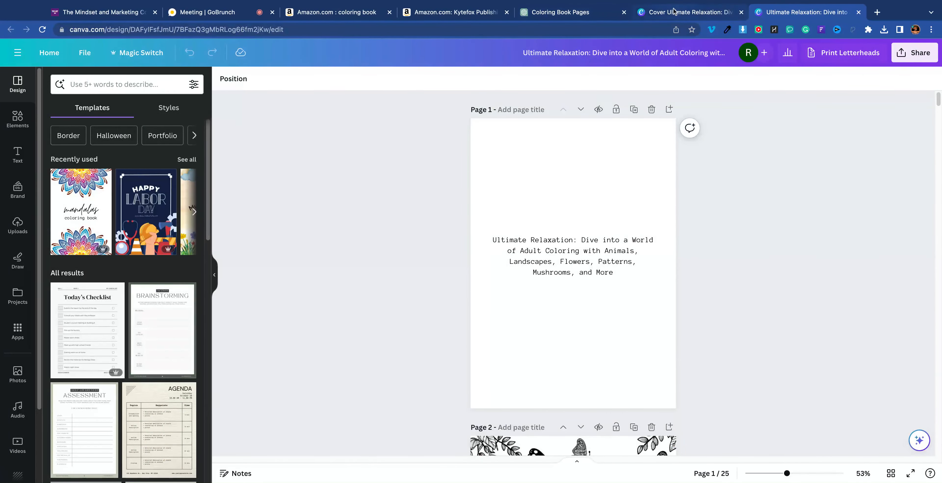
{"action": "middle_click", "coordinate": [446, 15]}
{"action": "middle_click", "coordinate": [337, 14]}
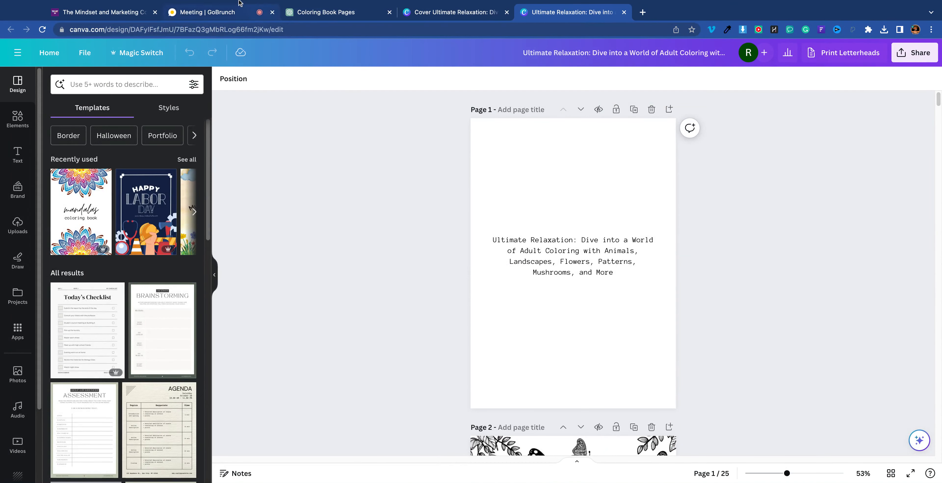
{"action": "middle_click", "coordinate": [123, 11]}
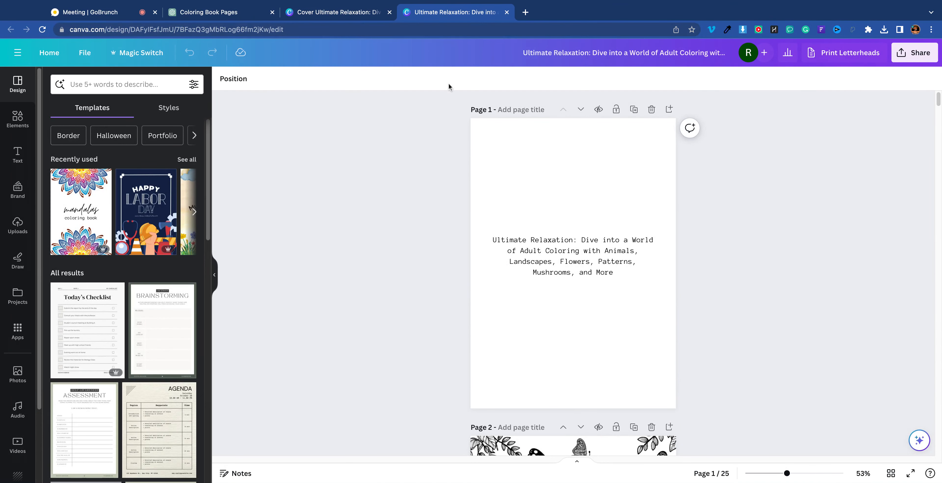
Step: Compare the open Canva cover design with the coloring book interior design
{"action": "left_click", "coordinate": [348, 18]}
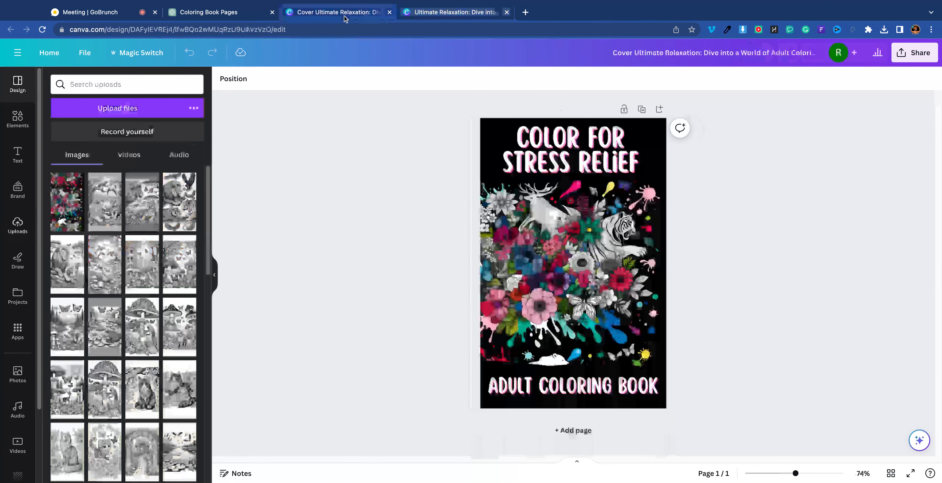
{"action": "left_click", "coordinate": [449, 12]}
{"action": "left_click", "coordinate": [358, 16]}
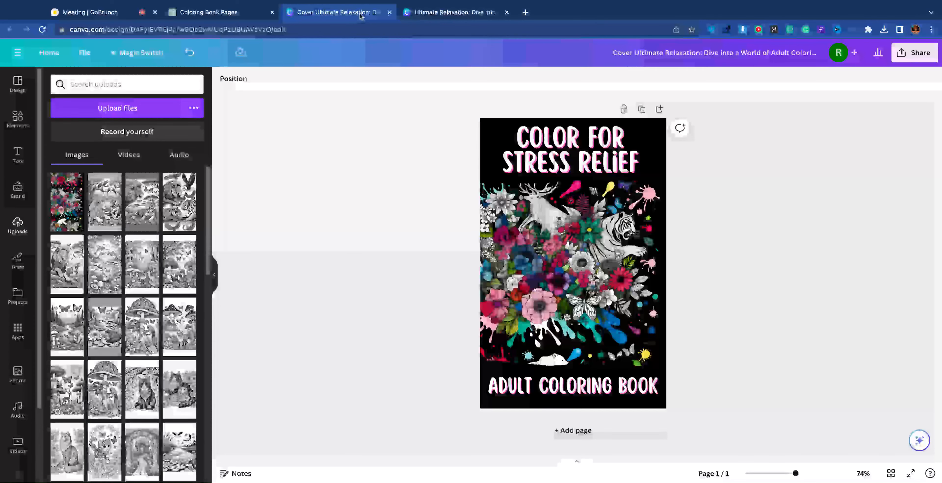
Step: Open Kindle Direct Publishing at kdp.amazon.com in a new browser tab
{"action": "left_click", "coordinate": [525, 16]}
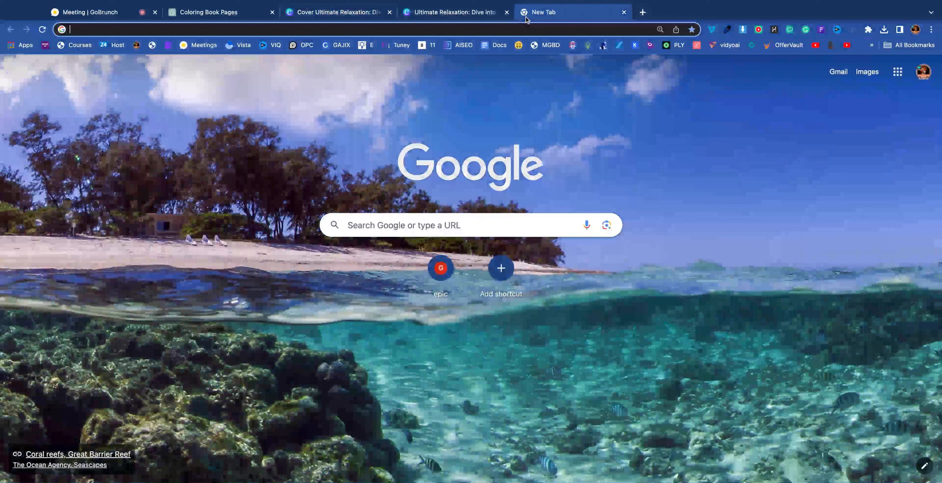
{"action": "type", "text": "k"}
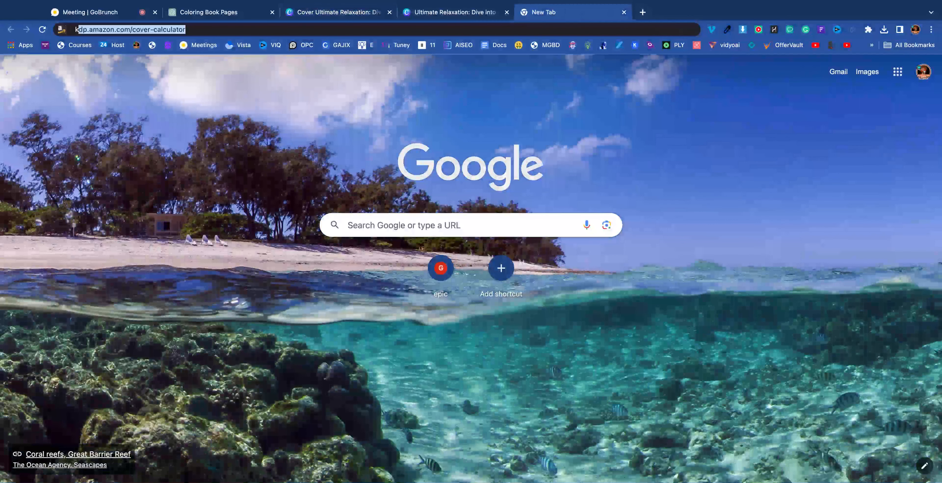
{"action": "type", "text": "dp"}
{"action": "left_click", "coordinate": [129, 30]}
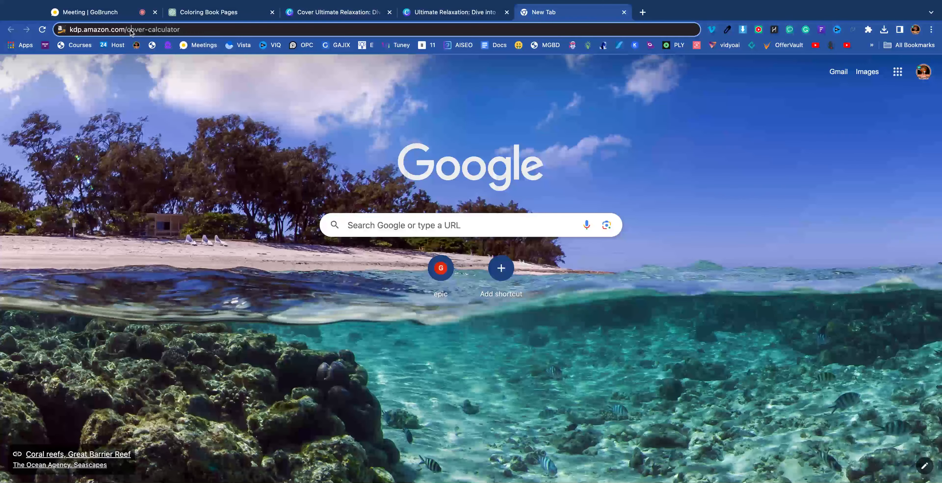
{"action": "left_click_drag", "start_coordinate": [123, 29], "coordinate": [224, 32]}
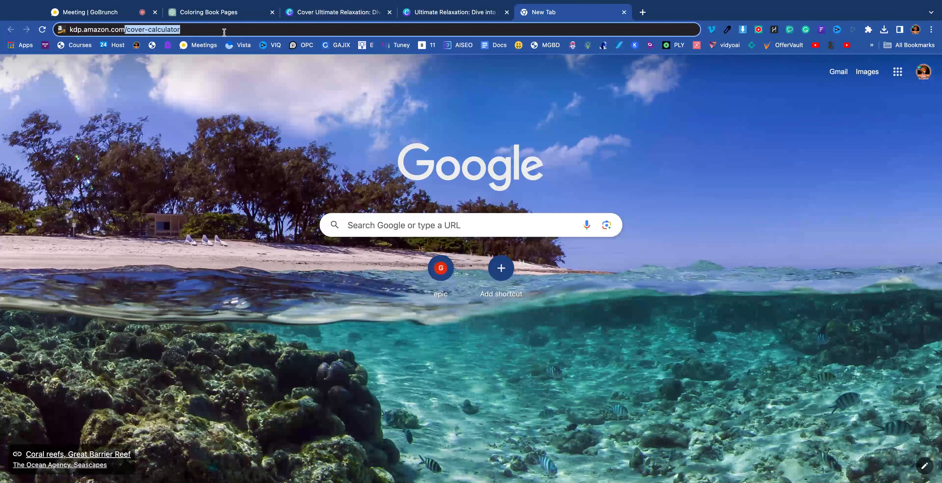
{"action": "key", "text": "BackSpace"}
{"action": "key", "text": "Return"}
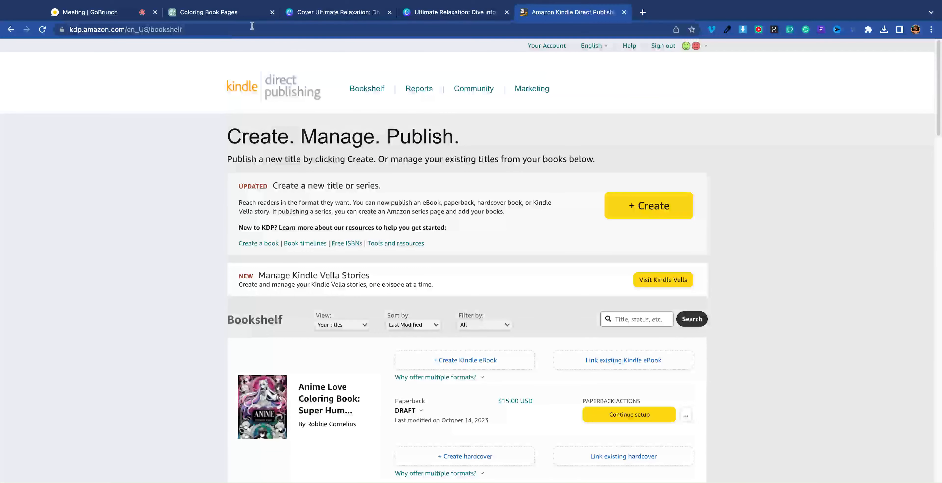
Step: Look through the existing titles on the Kindle Direct Publishing bookshelf
{"action": "scroll", "coordinate": [344, 258], "scroll_direction": "down", "scroll_amount": 10}
{"action": "scroll", "coordinate": [353, 212], "scroll_direction": "up", "scroll_amount": 8}
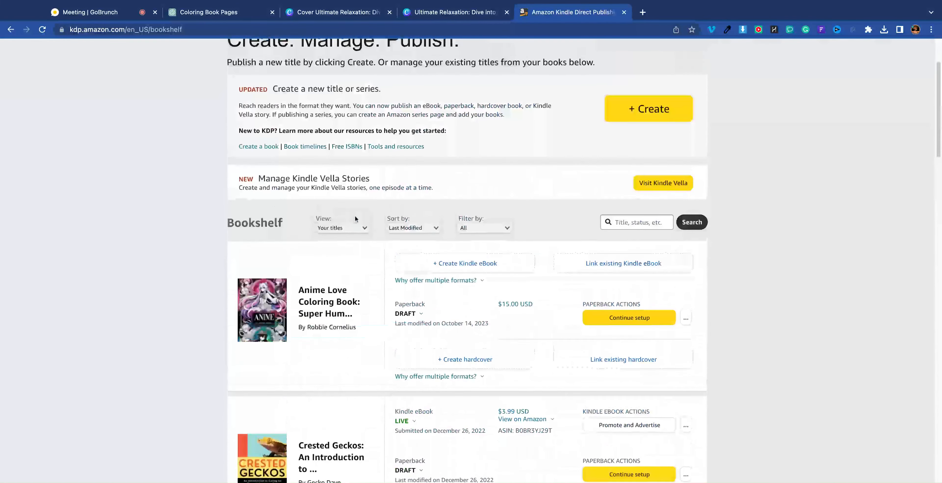
{"action": "scroll", "coordinate": [354, 217], "scroll_direction": "up", "scroll_amount": 3}
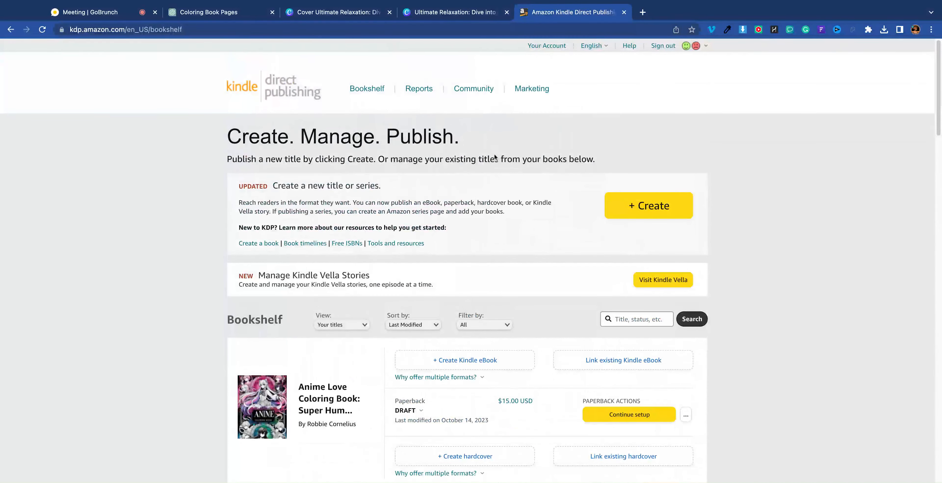
{"action": "scroll", "coordinate": [497, 154], "scroll_direction": "down", "scroll_amount": 2}
{"action": "scroll", "coordinate": [495, 163], "scroll_direction": "down", "scroll_amount": 7}
{"action": "scroll", "coordinate": [495, 162], "scroll_direction": "up", "scroll_amount": 9}
{"action": "scroll", "coordinate": [495, 161], "scroll_direction": "down", "scroll_amount": 20}
{"action": "scroll", "coordinate": [485, 249], "scroll_direction": "up", "scroll_amount": 10}
{"action": "scroll", "coordinate": [488, 248], "scroll_direction": "down", "scroll_amount": 20}
{"action": "scroll", "coordinate": [486, 249], "scroll_direction": "up", "scroll_amount": 20}
Step: Create a new paperback titled "Ultimate Relaxation: Dive into a World of Adult Coloring with Animals, Landscapes, Flowers, Patterns, Mushrooms, and More"
{"action": "left_click", "coordinate": [637, 199]}
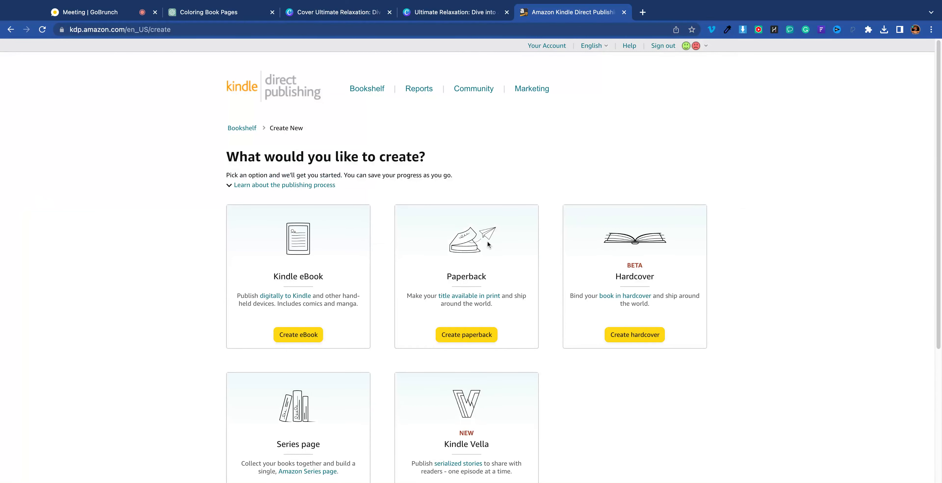
{"action": "left_click", "coordinate": [482, 340]}
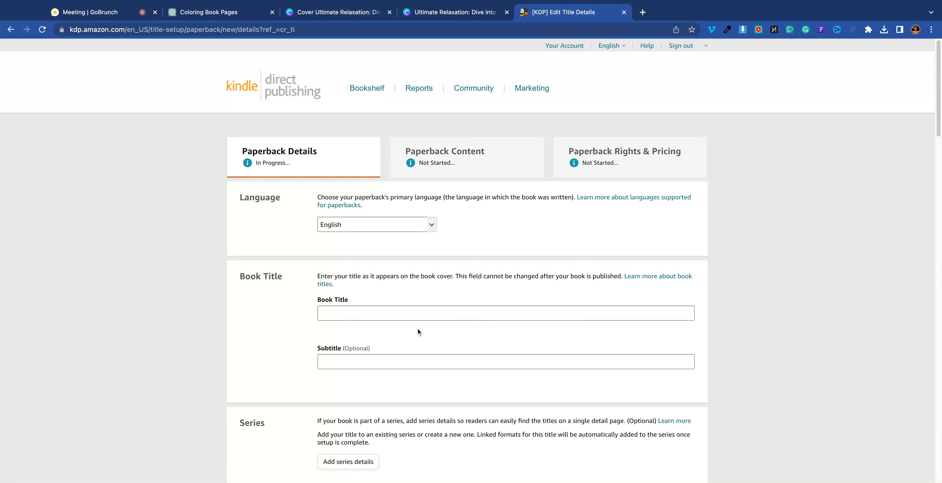
{"action": "left_click", "coordinate": [418, 315]}
{"action": "type", "text": "Ultimate Relaxation: Dive into a World of Adult Coloring with Animals, Landscapes, Flowers, Patterns, Mushrooms, and More"}
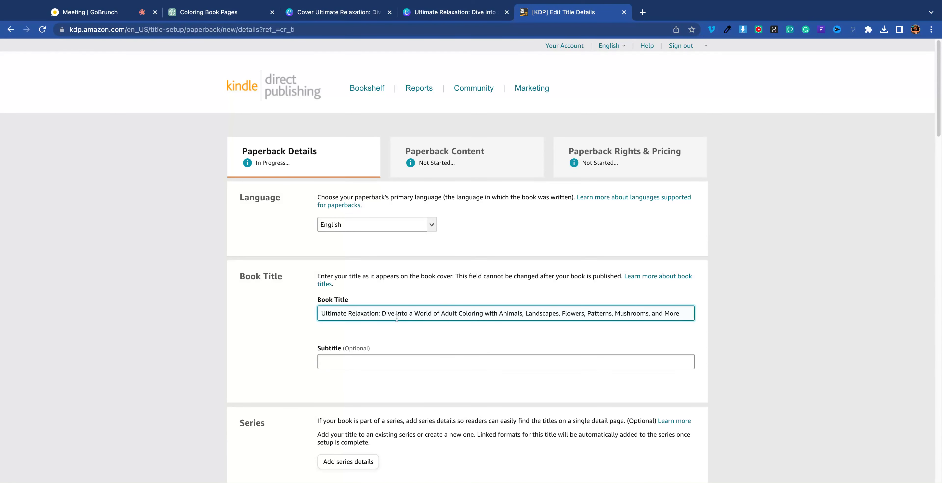
{"action": "mouse_move", "coordinate": [358, 310]}
{"action": "left_mouse_down"}
{"action": "mouse_move", "coordinate": [408, 313]}
{"action": "mouse_move", "coordinate": [359, 310]}
{"action": "left_mouse_up"}
{"action": "left_click", "coordinate": [402, 314]}
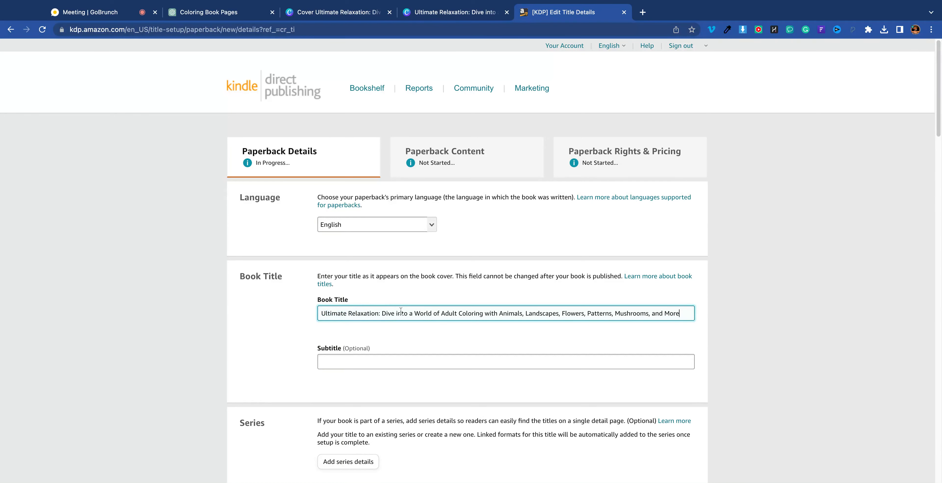
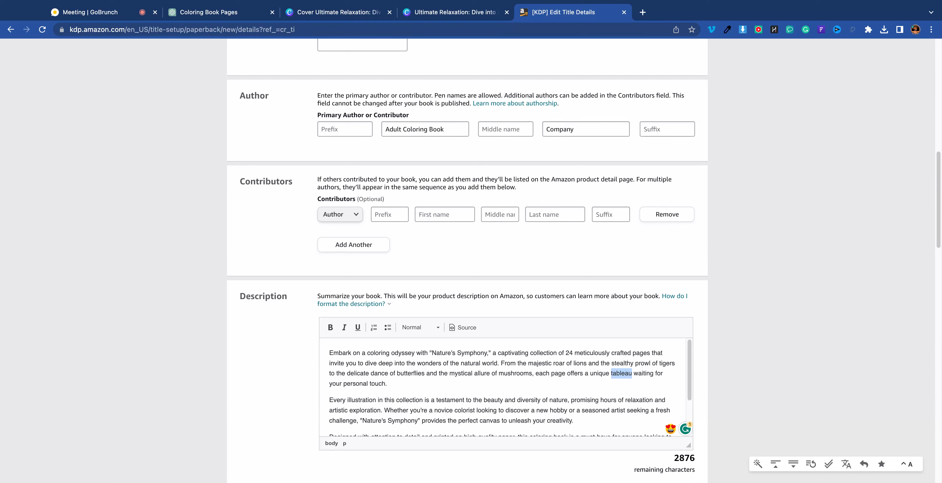
Step: Replace the word "tableau" with "design" in the first paragraph of the book description
{"action": "type", "text": "style"}
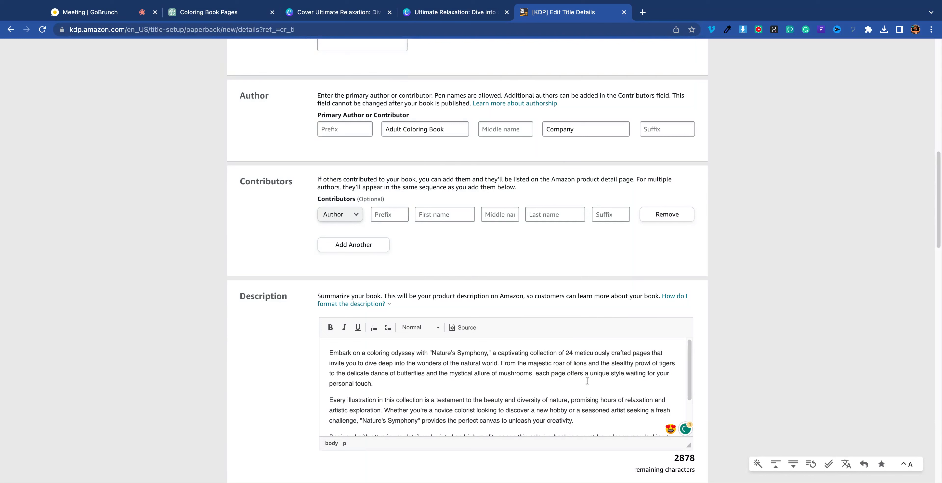
{"action": "scroll", "coordinate": [613, 354], "scroll_direction": "down", "scroll_amount": 3}
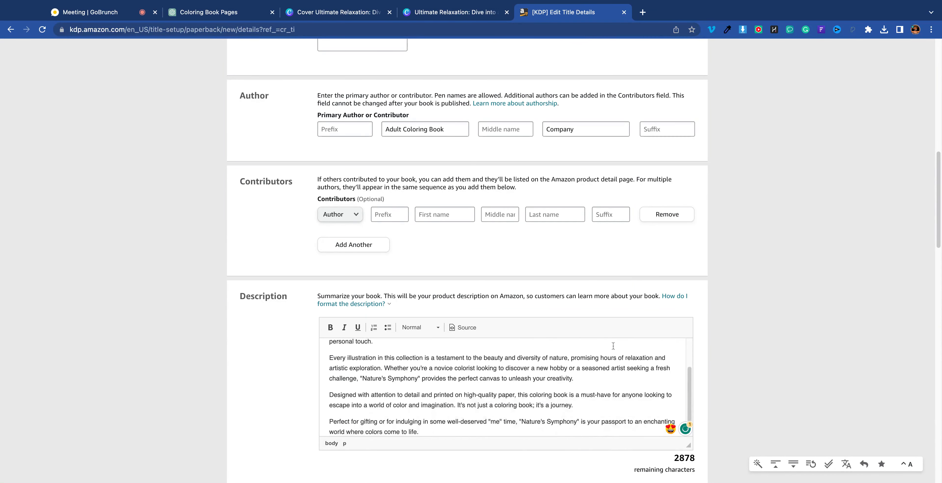
{"action": "scroll", "coordinate": [613, 354], "scroll_direction": "up", "scroll_amount": 4}
{"action": "type", "text": "design waiting for your"}
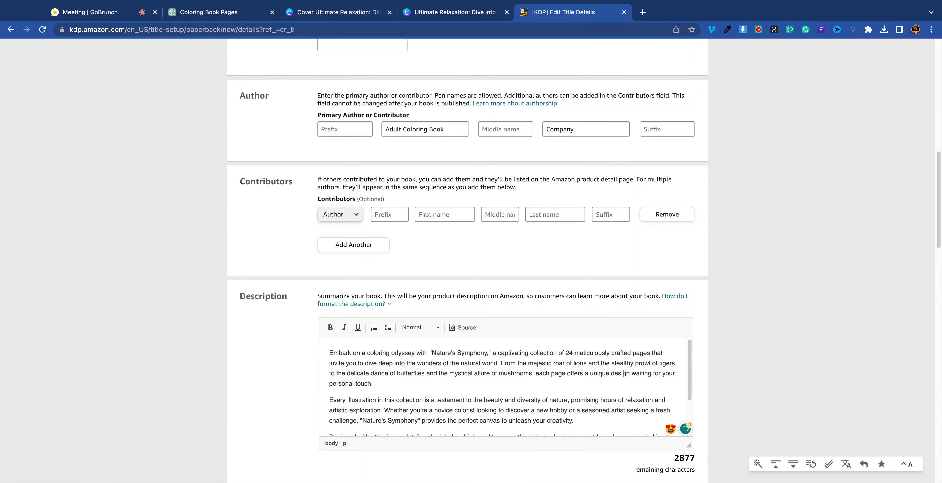
{"action": "scroll", "coordinate": [623, 373], "scroll_direction": "down", "scroll_amount": 3}
{"action": "scroll", "coordinate": [719, 337], "scroll_direction": "down", "scroll_amount": 2}
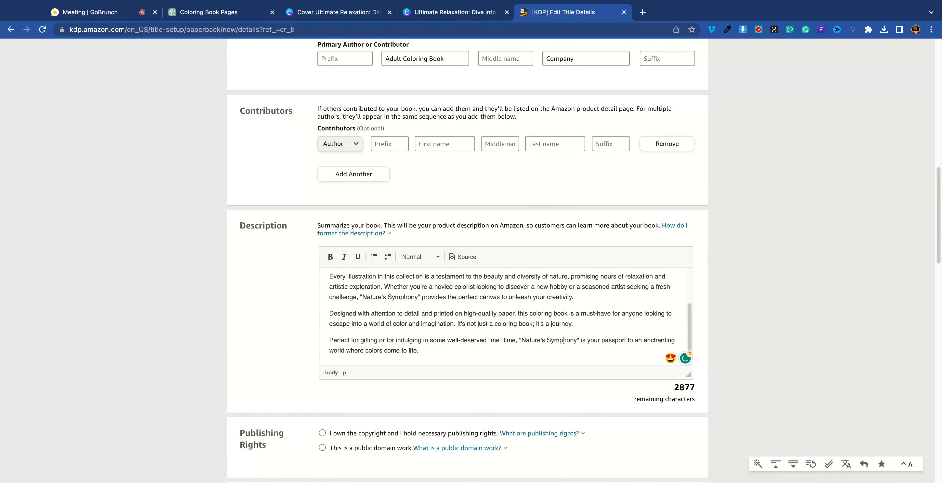
Step: Check the full wording of the book title in the paperback details
{"action": "scroll", "coordinate": [451, 224], "scroll_direction": "up", "scroll_amount": 20}
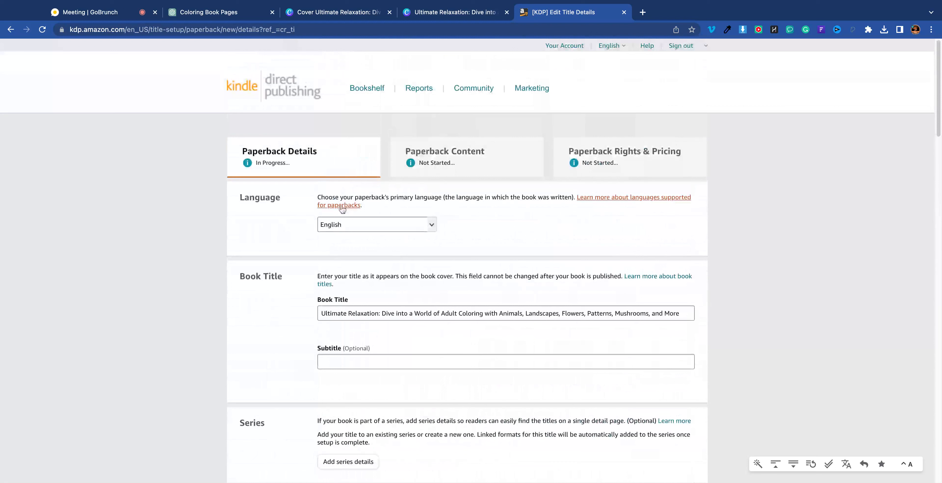
{"action": "left_click", "coordinate": [347, 315]}
{"action": "key", "text": "ctrl+a"}
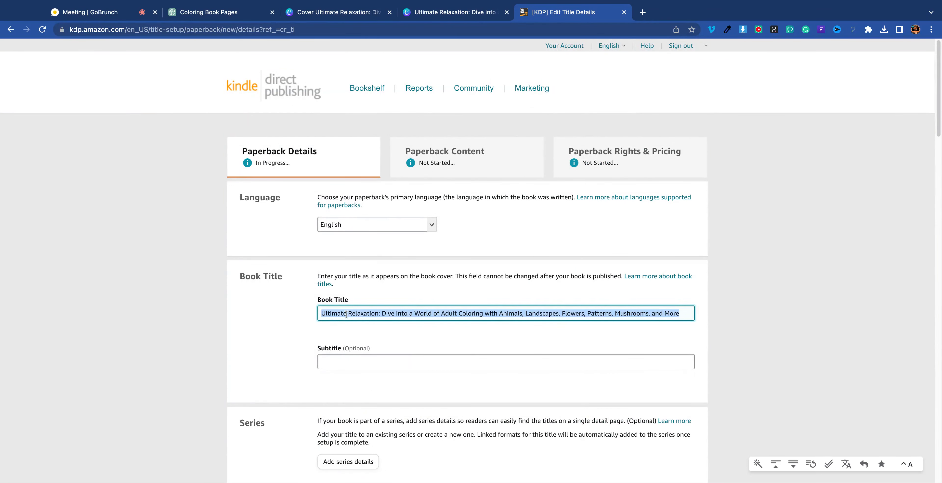
{"action": "scroll", "coordinate": [553, 343], "scroll_direction": "down", "scroll_amount": 1}
{"action": "left_click", "coordinate": [443, 316]}
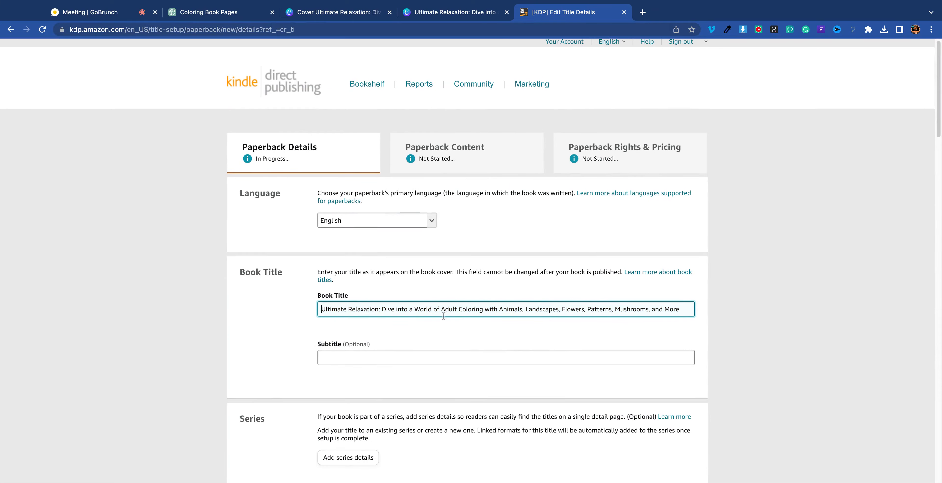
Step: Replace "Nature's Symphony" and its quotation marks with "this adult coloring book" in the last paragraph of the description
{"action": "scroll", "coordinate": [462, 335], "scroll_direction": "down", "scroll_amount": 15}
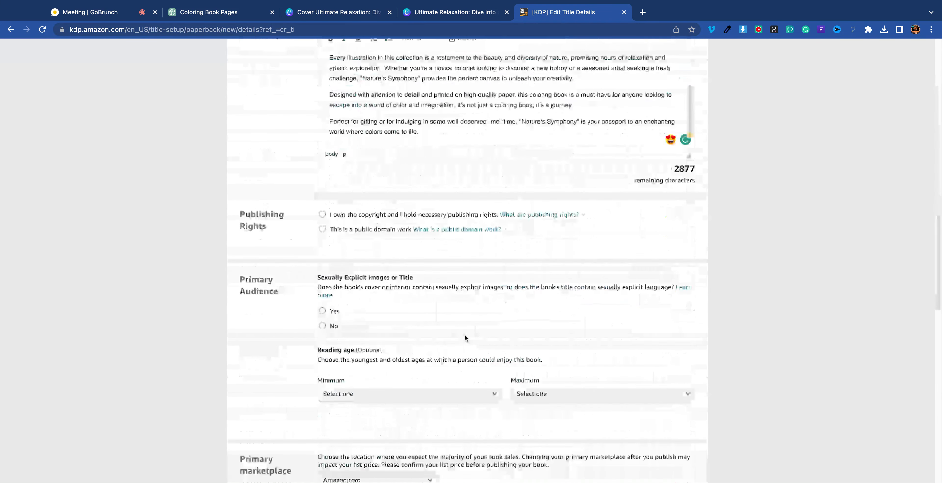
{"action": "left_click", "coordinate": [521, 299]}
{"action": "key", "text": "shift+Right"}
{"action": "key", "text": "shift+Right"}
{"action": "key", "text": "shift+Right"}
{"action": "key", "text": "shift+Right"}
{"action": "key", "text": "shift+Right"}
{"action": "key", "text": "shift+Right"}
{"action": "key", "text": "shift+Right"}
{"action": "key", "text": "shift+Right"}
{"action": "key", "text": "shift+Right"}
{"action": "key", "text": "shift+Right"}
{"action": "key", "text": "shift+Right"}
{"action": "key", "text": "shift+Right"}
{"action": "key", "text": "shift+Right"}
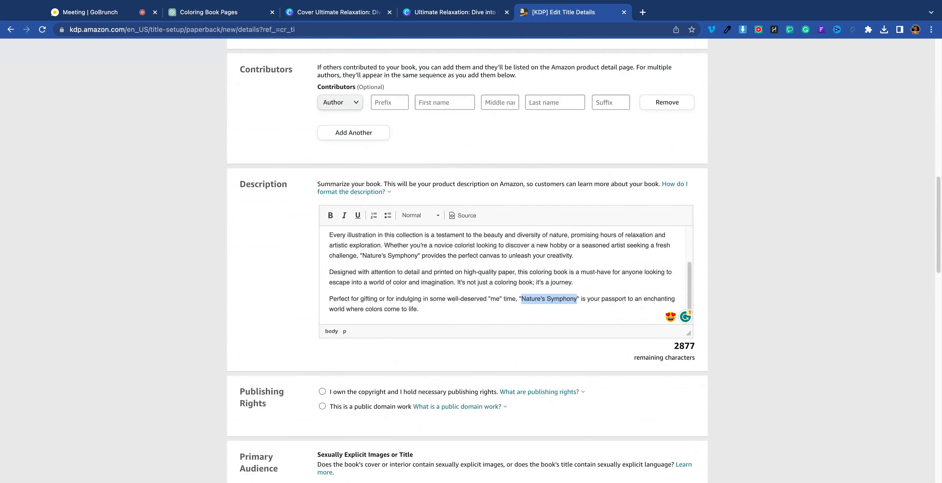
{"action": "key", "text": "super+Left"}
{"action": "left_click", "coordinate": [519, 299]}
{"action": "key", "text": "shift+Right"}
{"action": "key", "text": "shift+Right"}
{"action": "key", "text": "shift+Right"}
{"action": "key", "text": "shift+Right"}
{"action": "key", "text": "shift+Right"}
{"action": "key", "text": "shift+Right"}
{"action": "key", "text": "shift+Right"}
{"action": "key", "text": "shift+Right"}
{"action": "key", "text": "shift+Right"}
{"action": "key", "text": "shift+Right"}
{"action": "key", "text": "shift+Right"}
{"action": "key", "text": "shift+Right"}
{"action": "key", "text": "shift+Right"}
{"action": "key", "text": "shift+Right"}
{"action": "key", "text": "shift+Right"}
{"action": "key", "text": "shift+Right"}
{"action": "key", "text": "shift+Right"}
{"action": "key", "text": "shift+Right"}
{"action": "key", "text": "shift+Right"}
{"action": "type", "text": "this adul"}
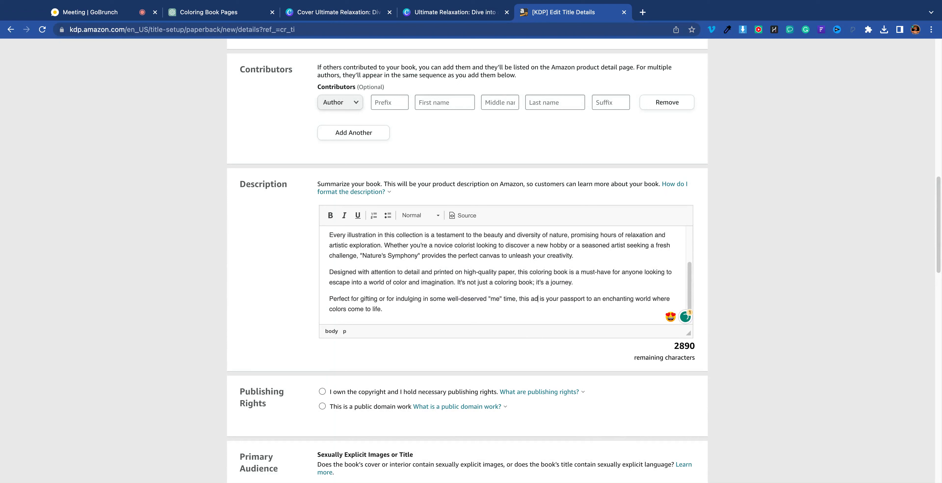
{"action": "type", "text": "t color"}
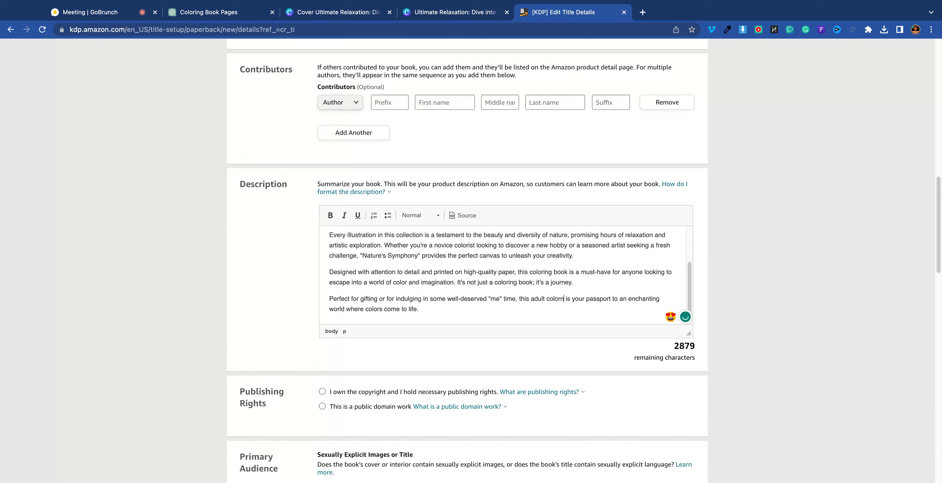
{"action": "type", "text": "ing boo"}
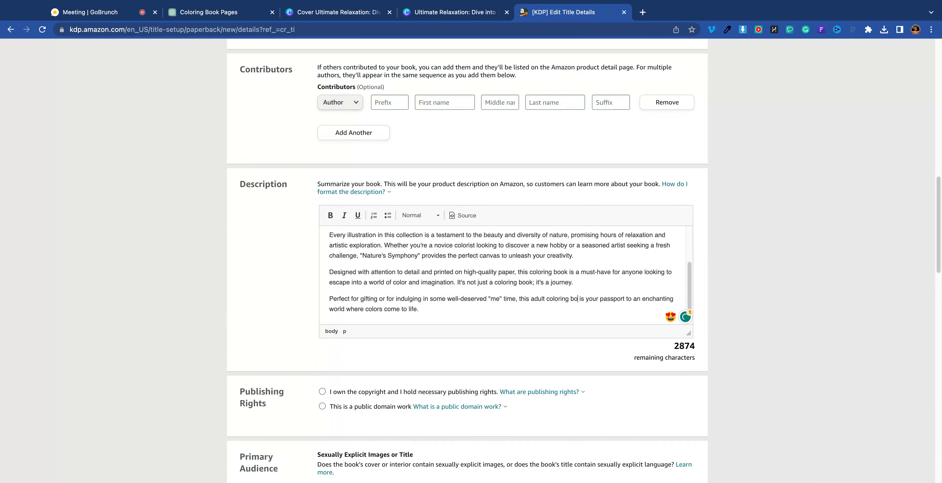
{"action": "type", "text": "k"}
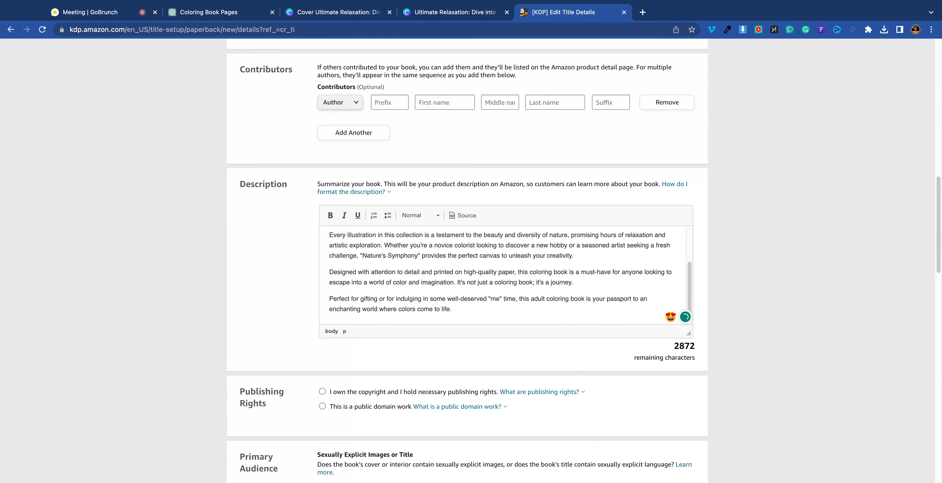
Step: Copy "this adult coloring book" from the last paragraph and paste it over the quoted "Nature's Symphony" in the description's second paragraph
{"action": "left_click_drag", "start_coordinate": [520, 297], "coordinate": [570, 298]}
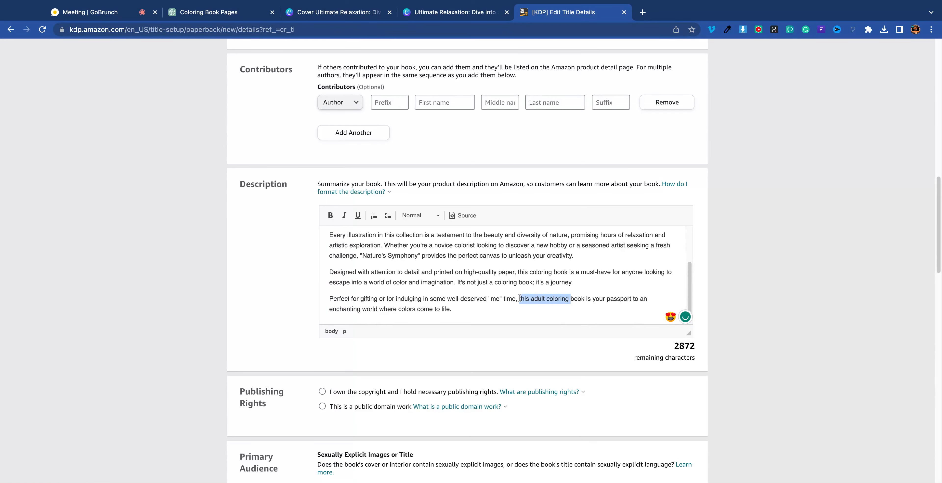
{"action": "key", "text": "shift+Right"}
{"action": "key", "text": "shift+Right"}
{"action": "key", "text": "shift+Right"}
{"action": "key", "text": "super+c"}
{"action": "scroll", "coordinate": [362, 280], "scroll_direction": "up", "scroll_amount": 2}
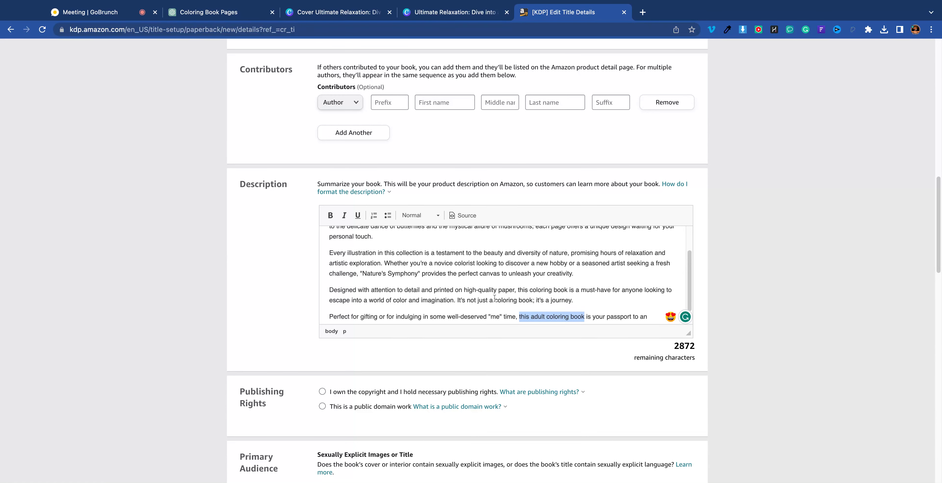
{"action": "left_click", "coordinate": [360, 275]}
{"action": "key", "text": "shift+Right"}
{"action": "key", "text": "shift+Right"}
{"action": "key", "text": "shift+Right"}
{"action": "key", "text": "shift+Right"}
{"action": "key", "text": "shift+Right"}
{"action": "key", "text": "shift+Right"}
{"action": "key", "text": "shift+Right"}
{"action": "key", "text": "shift+Right"}
{"action": "key", "text": "shift+Right"}
{"action": "key", "text": "shift+Right"}
{"action": "key", "text": "shift+Right"}
{"action": "key", "text": "shift+Right"}
{"action": "key", "text": "shift+Right"}
{"action": "key", "text": "shift+Right"}
{"action": "key", "text": "shift+Right"}
{"action": "key", "text": "shift+Right"}
{"action": "key", "text": "shift+Right"}
{"action": "key", "text": "shift+Right"}
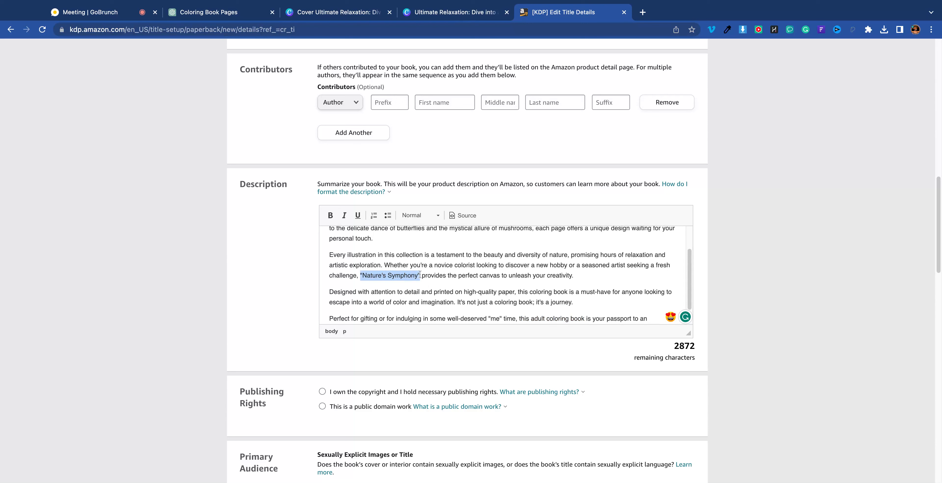
{"action": "key", "text": "super+v"}
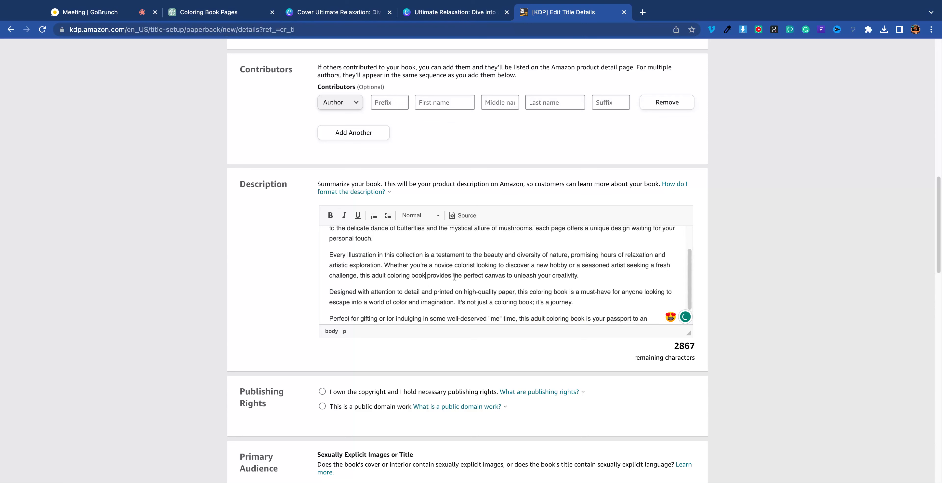
{"action": "scroll", "coordinate": [454, 277], "scroll_direction": "up", "scroll_amount": 3}
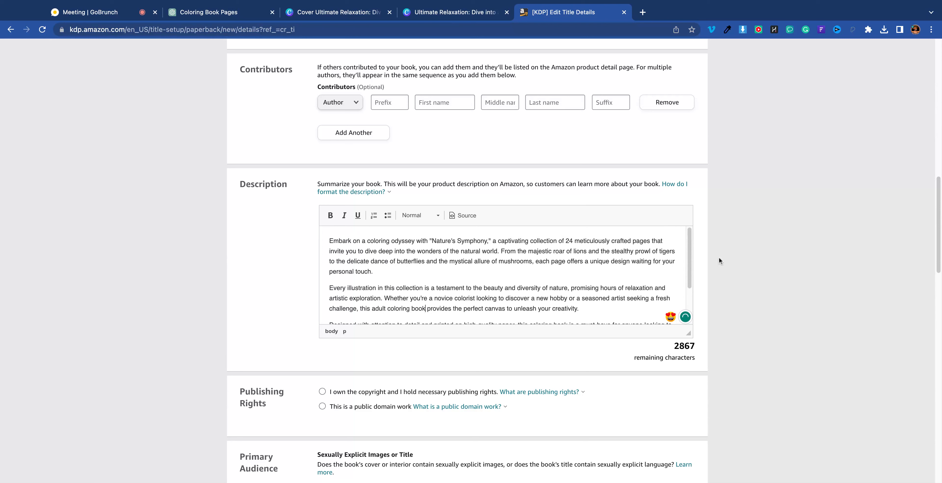
Step: Replace the quoted "Nature's Symphony," in the description's first paragraph with "this adult coloring book" and start a new sentence with "It's"
{"action": "key", "text": "shift+Right"}
{"action": "key", "text": "shift+Right"}
{"action": "key", "text": "shift+Right"}
{"action": "key", "text": "shift+Right"}
{"action": "key", "text": "shift+Right"}
{"action": "key", "text": "shift+Right"}
{"action": "key", "text": "shift+Right"}
{"action": "key", "text": "shift+Right"}
{"action": "key", "text": "shift+Right"}
{"action": "key", "text": "shift+Right"}
{"action": "key", "text": "shift+Right"}
{"action": "key", "text": "shift+Right"}
{"action": "key", "text": "shift+Right"}
{"action": "key", "text": "shift+Right"}
{"action": "key", "text": "shift+Right"}
{"action": "key", "text": "shift+Right"}
{"action": "key", "text": "shift+Right"}
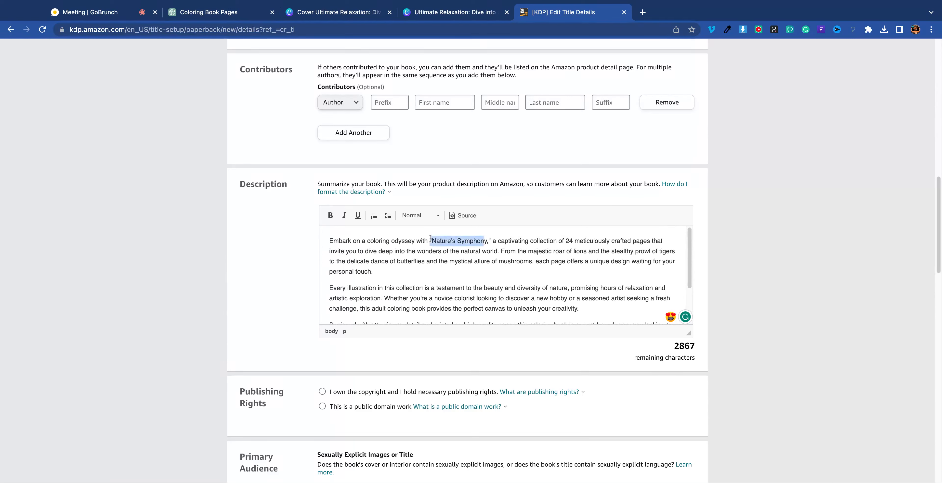
{"action": "key", "text": "super+v"}
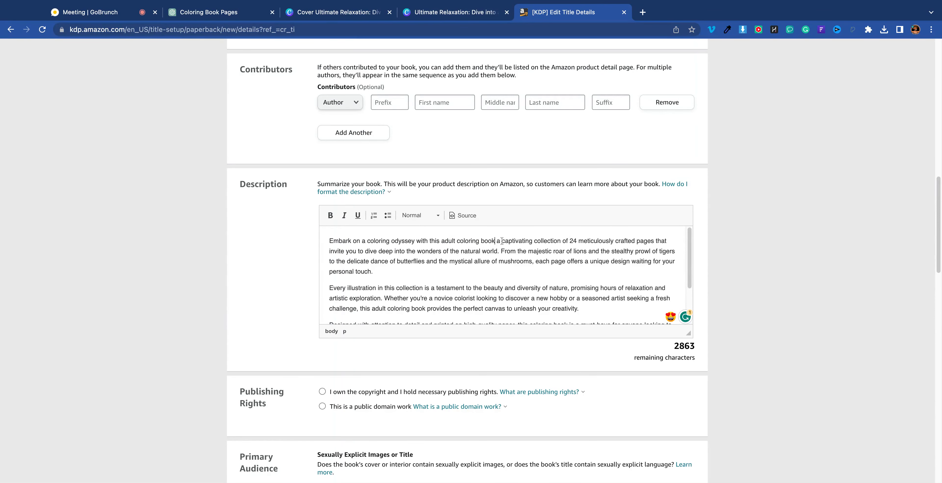
{"action": "type", "text": ". It's"}
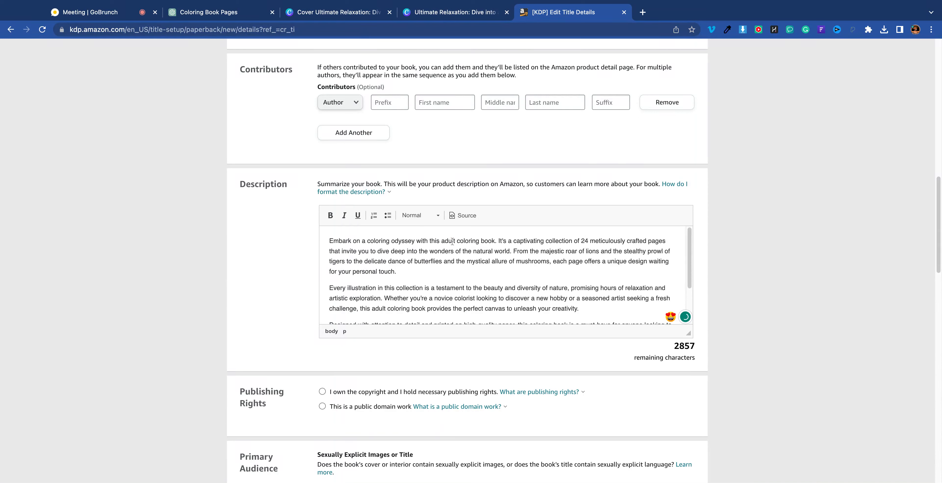
Step: Declare ownership of the copyright and publishing rights, and answer No to sexually explicit images or title
{"action": "scroll", "coordinate": [496, 311], "scroll_direction": "down", "scroll_amount": 10}
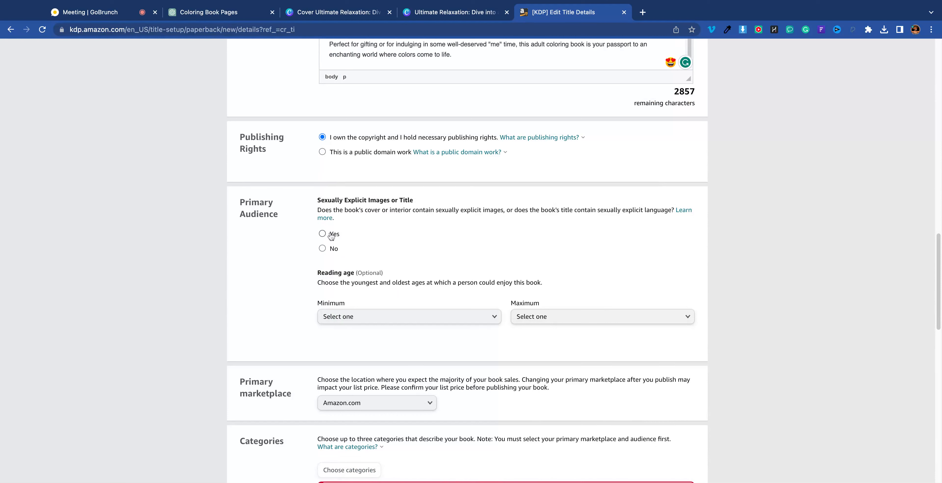
{"action": "left_click", "coordinate": [322, 249]}
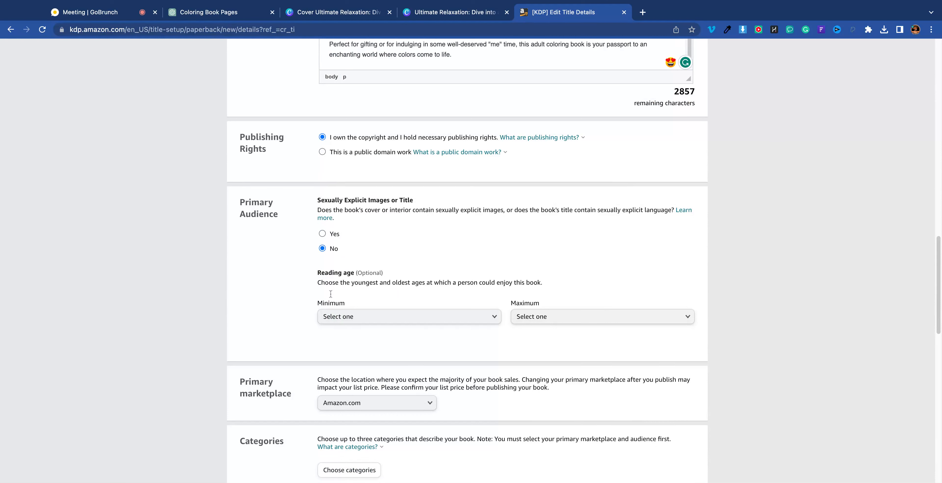
Step: Set the minimum reading age to 13 and leave the maximum reading age unselected
{"action": "left_click", "coordinate": [440, 317]}
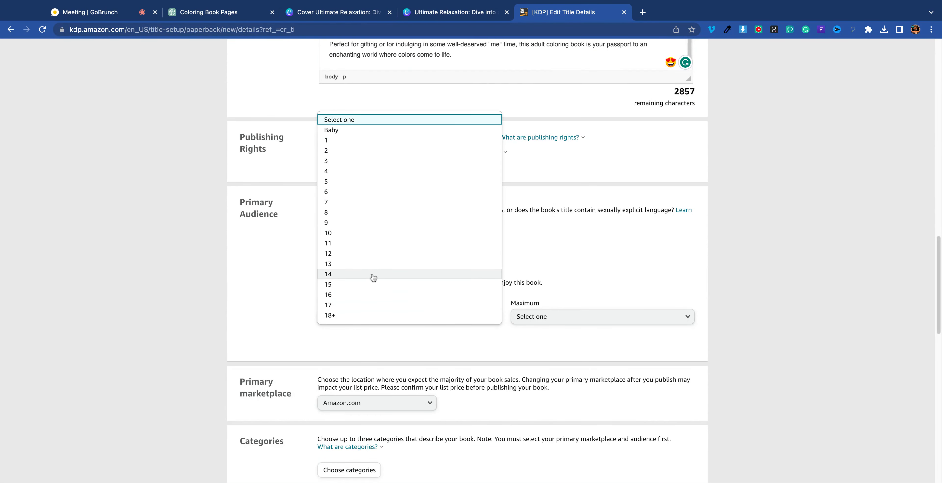
{"action": "left_click", "coordinate": [364, 269]}
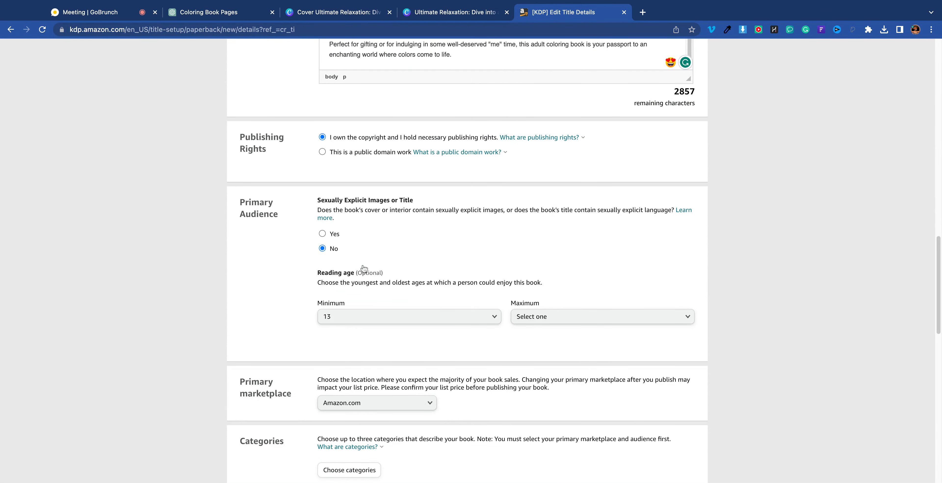
{"action": "left_click", "coordinate": [567, 319]}
{"action": "left_click", "coordinate": [575, 290]}
{"action": "left_click", "coordinate": [569, 317]}
{"action": "left_click", "coordinate": [508, 356]}
Step: Choose Amazon.com as the primary marketplace and open the category selection for the book
{"action": "scroll", "coordinate": [374, 347], "scroll_direction": "down", "scroll_amount": 3}
{"action": "left_click", "coordinate": [346, 327]}
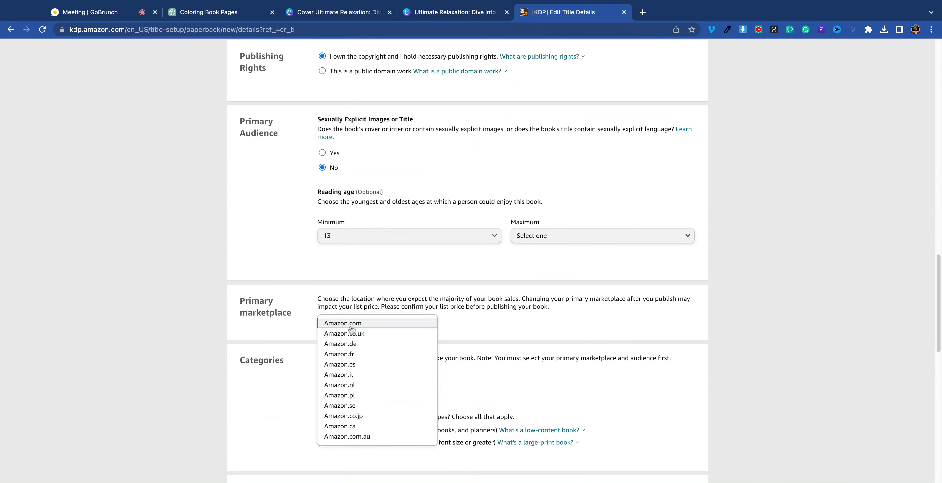
{"action": "left_click", "coordinate": [343, 323]}
{"action": "scroll", "coordinate": [373, 341], "scroll_direction": "down", "scroll_amount": 3}
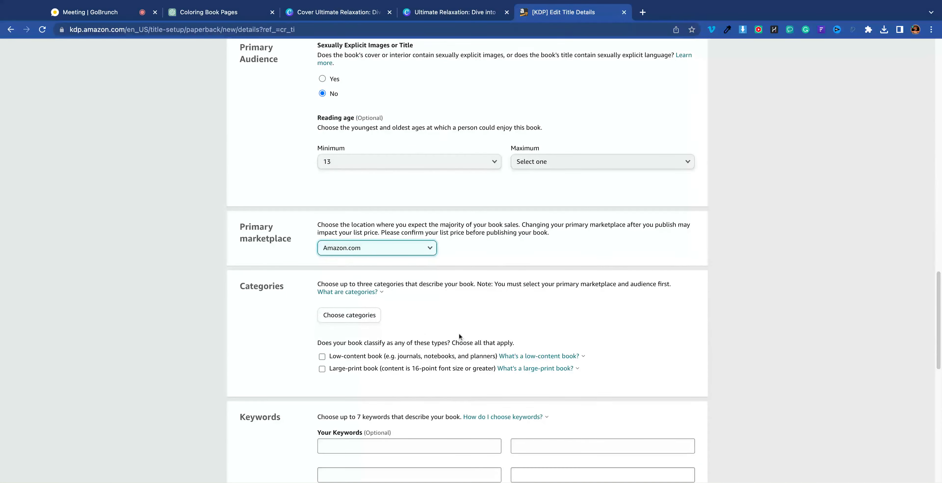
{"action": "left_click", "coordinate": [370, 320]}
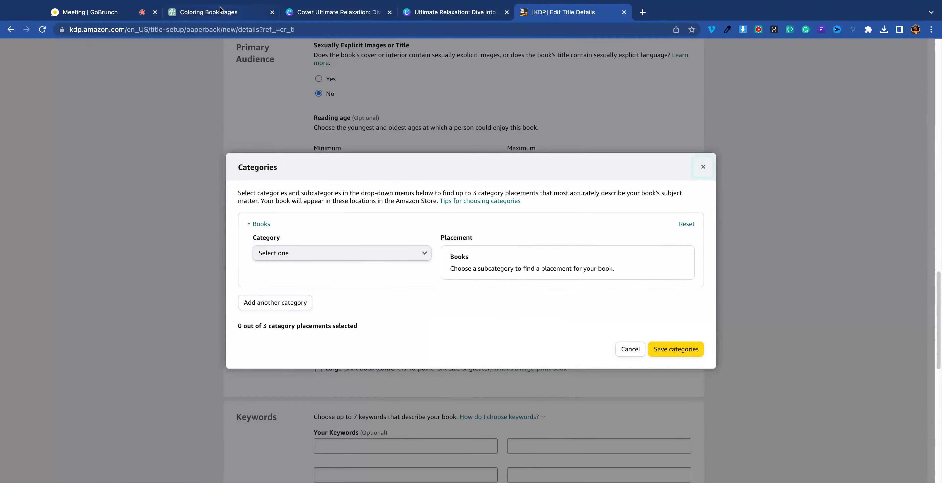
Step: Open amazon.com in a new browser tab and search the store for "coloring book"
{"action": "left_click", "coordinate": [451, 14]}
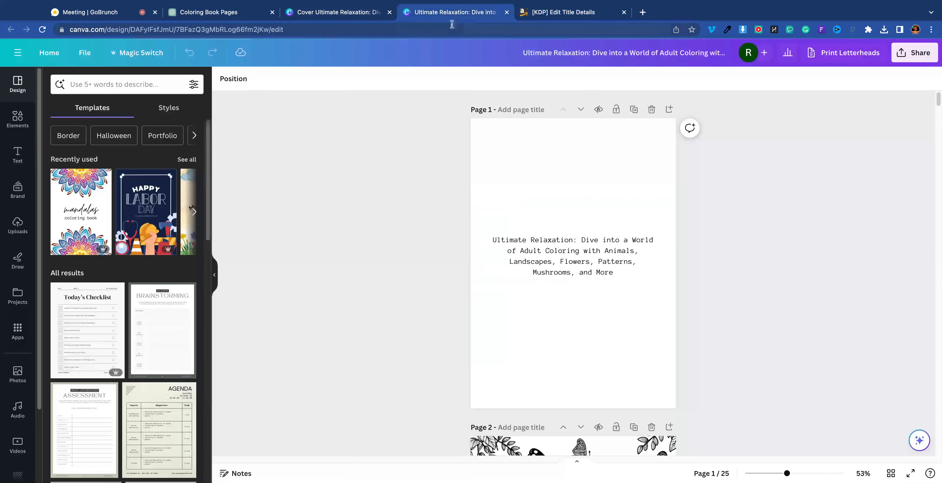
{"action": "left_click", "coordinate": [642, 12]}
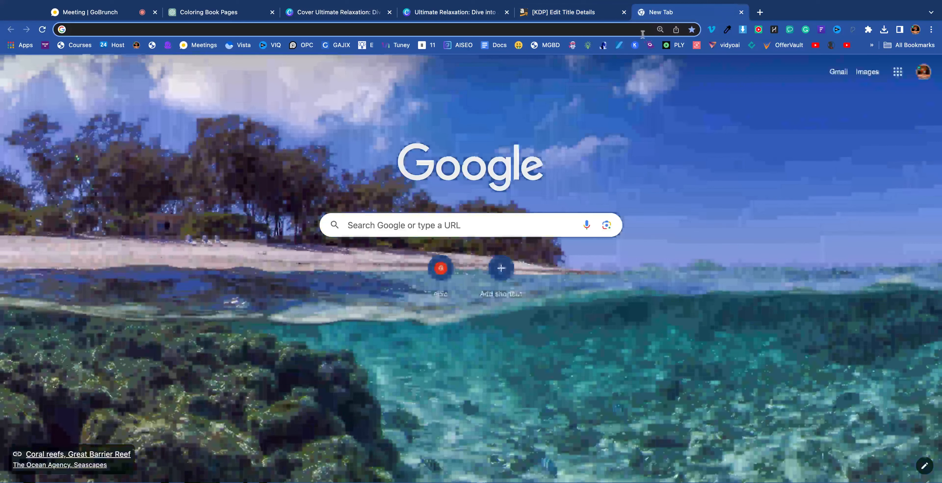
{"action": "type", "text": "am"}
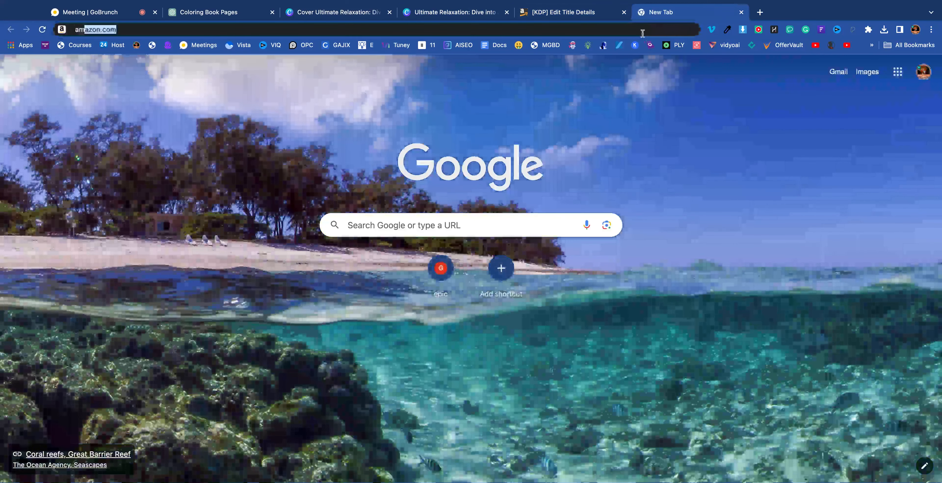
{"action": "key", "text": "Return"}
{"action": "left_click", "coordinate": [198, 74]}
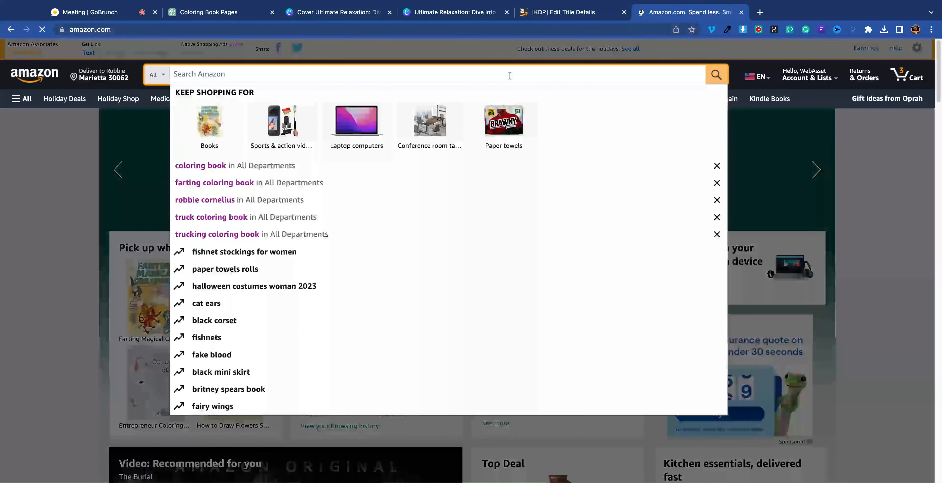
{"action": "left_click", "coordinate": [196, 166]}
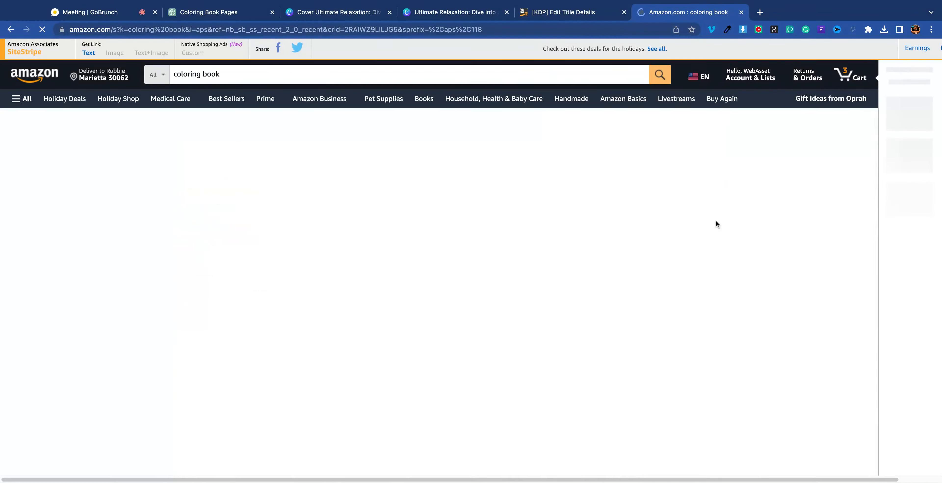
Step: Open the best-selling Stress Relief adult coloring book from the search results in a new tab and examine its product details and category rankings
{"action": "scroll", "coordinate": [731, 292], "scroll_direction": "down", "scroll_amount": 4}
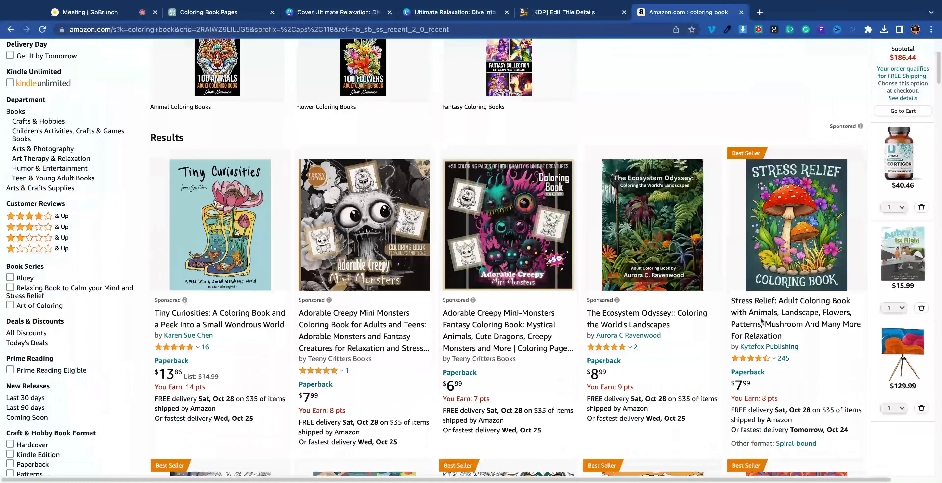
{"action": "scroll", "coordinate": [754, 358], "scroll_direction": "down", "scroll_amount": 2}
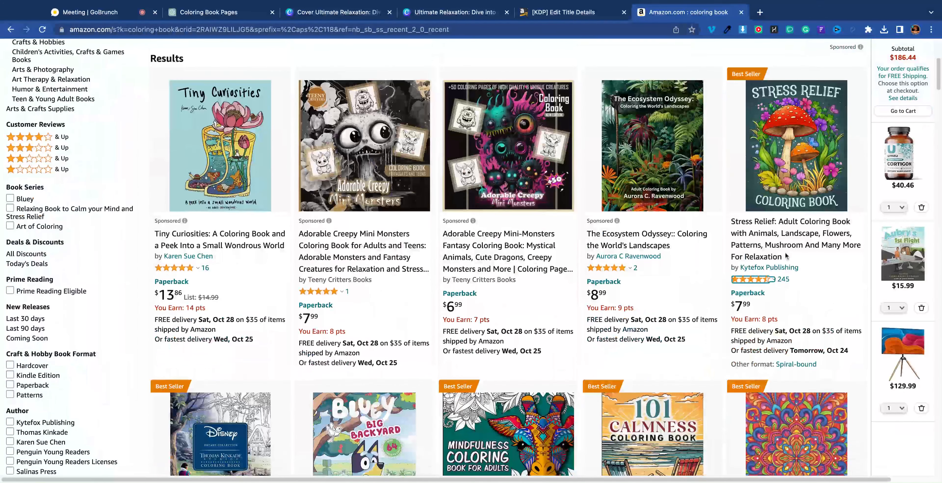
{"action": "middle_click", "coordinate": [766, 209]}
{"action": "scroll", "coordinate": [767, 209], "scroll_direction": "down", "scroll_amount": 8}
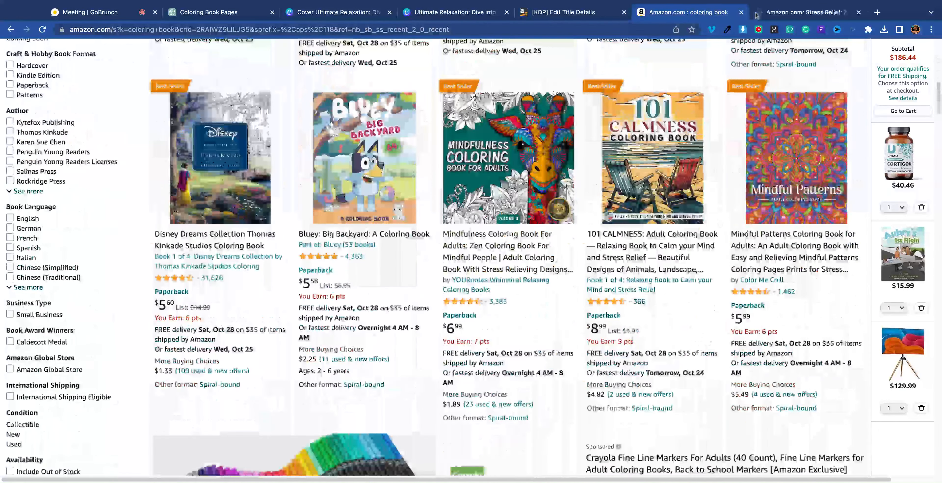
{"action": "left_click", "coordinate": [774, 12]}
{"action": "scroll", "coordinate": [310, 300], "scroll_direction": "down", "scroll_amount": 10}
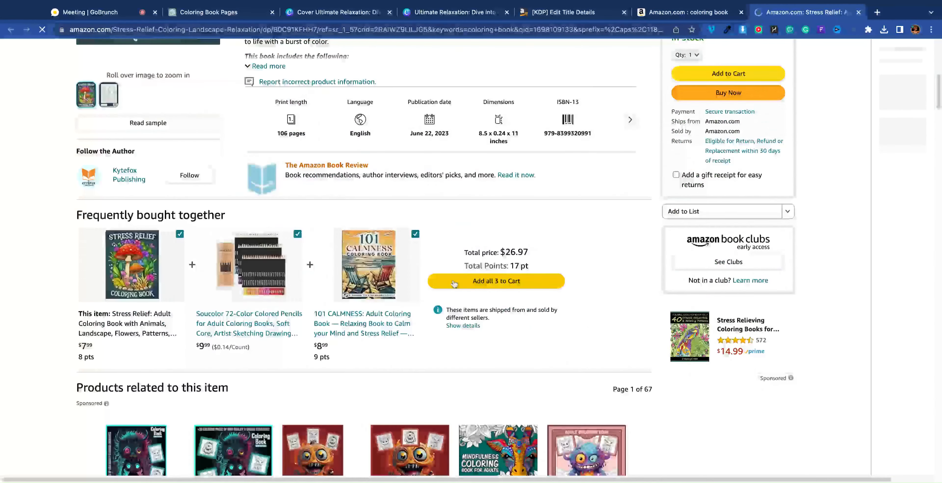
{"action": "scroll", "coordinate": [310, 301], "scroll_direction": "down", "scroll_amount": 10}
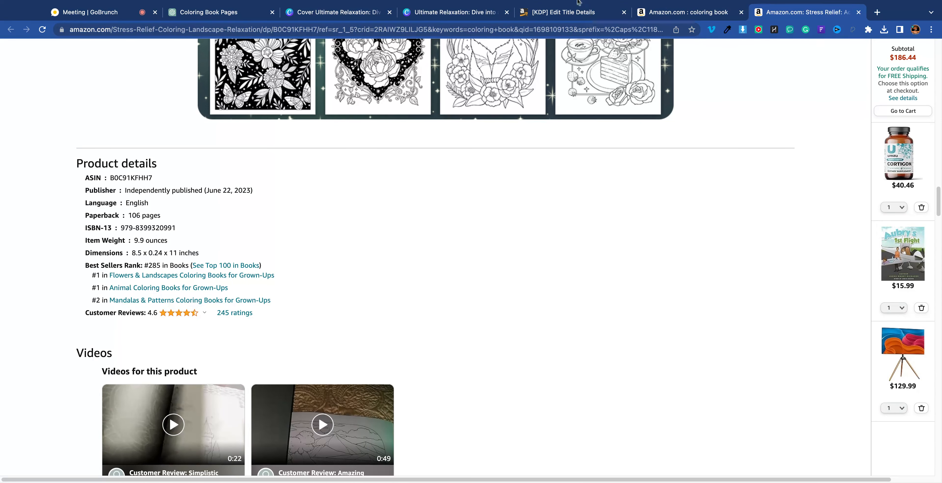
Step: Switch to the KDP title details, set the book's category to Arts & Photography and review its subcategories
{"action": "left_click", "coordinate": [551, 11]}
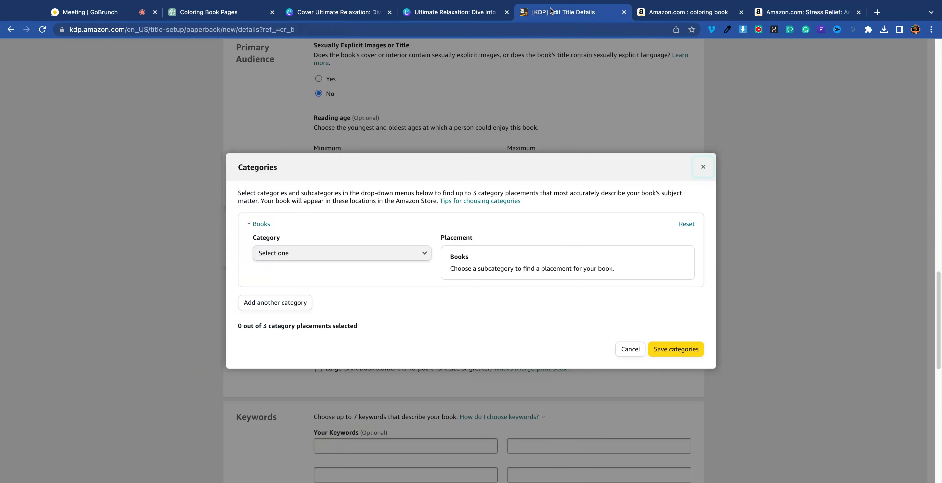
{"action": "left_click", "coordinate": [377, 252]}
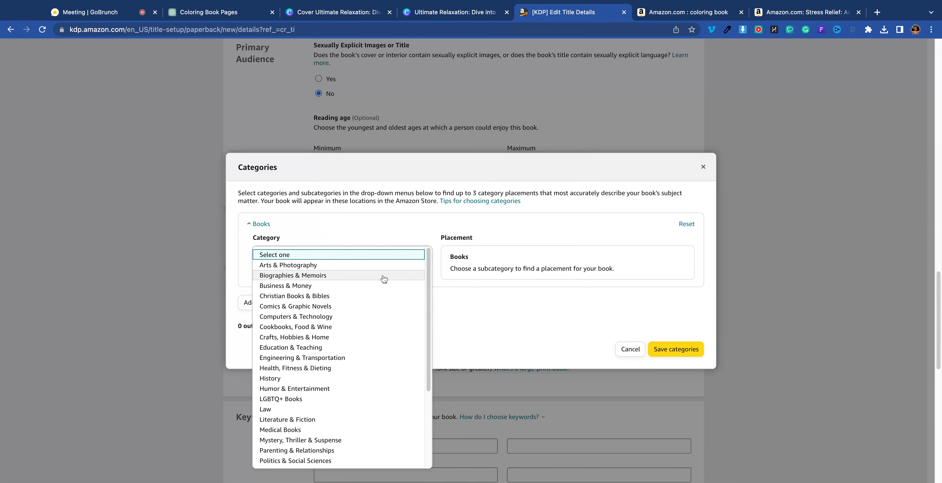
{"action": "scroll", "coordinate": [322, 322], "scroll_direction": "down", "scroll_amount": 1}
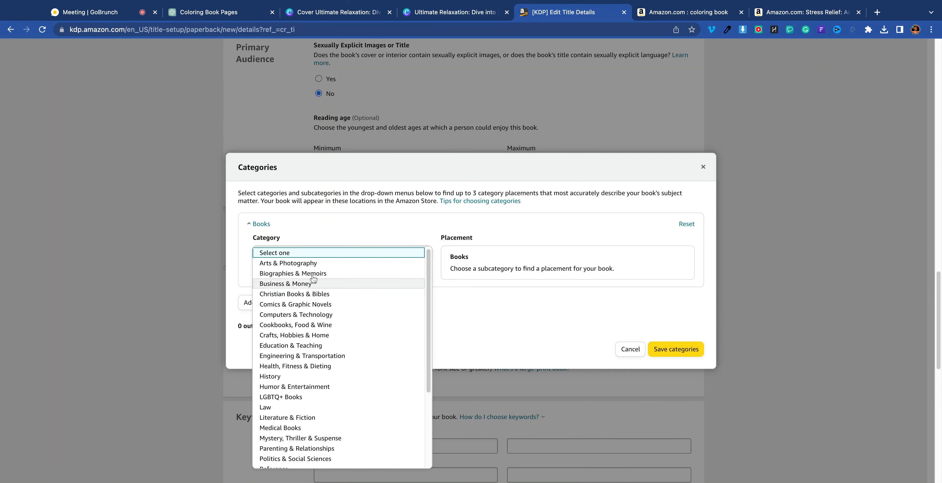
{"action": "left_click", "coordinate": [317, 263]}
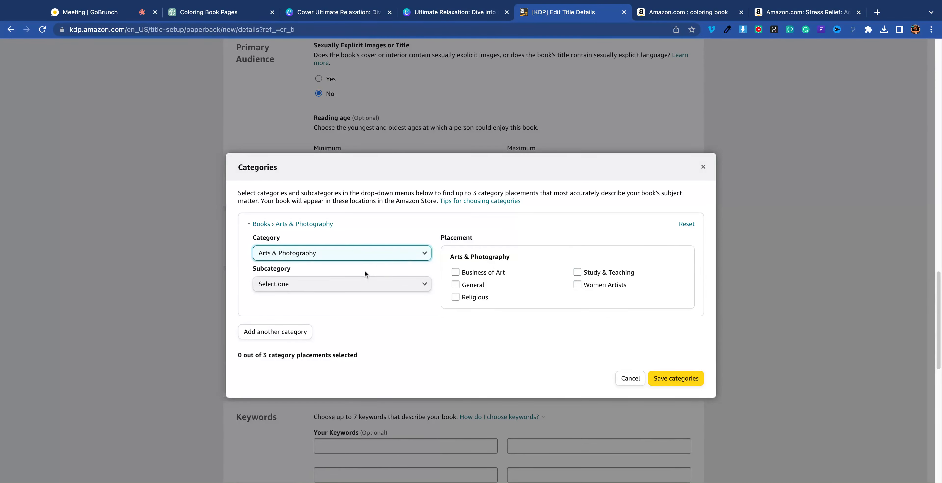
{"action": "left_click", "coordinate": [337, 285]}
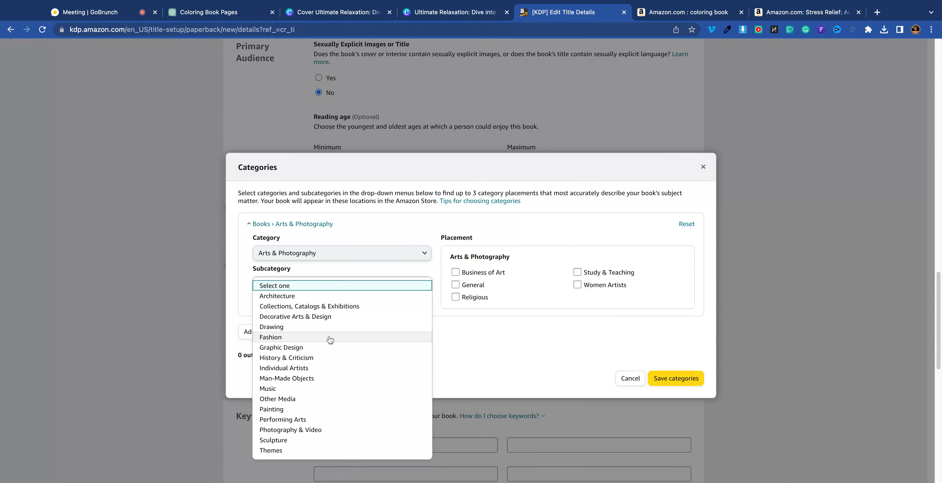
{"action": "scroll", "coordinate": [330, 340], "scroll_direction": "down", "scroll_amount": 3}
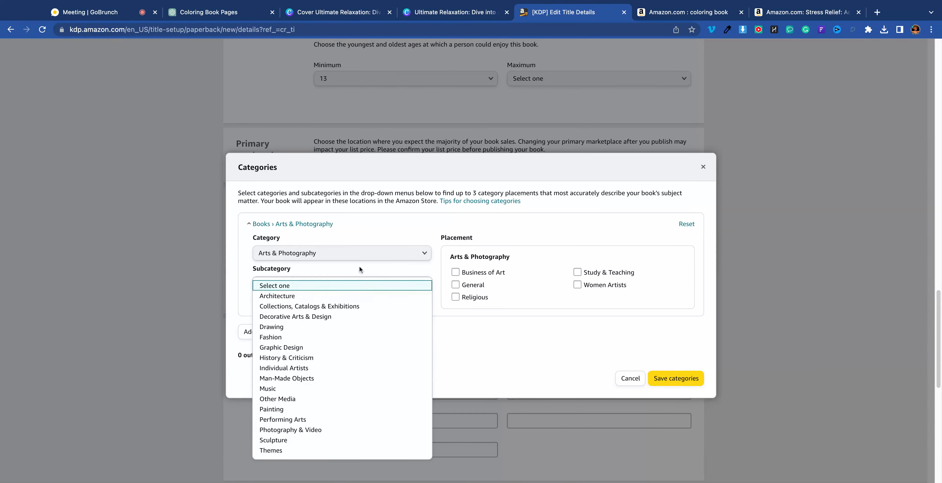
Step: Look through the main category choices and set the Arts & Photography subcategory to Collections, Catalogs & Exhibitions
{"action": "left_click", "coordinate": [352, 257]}
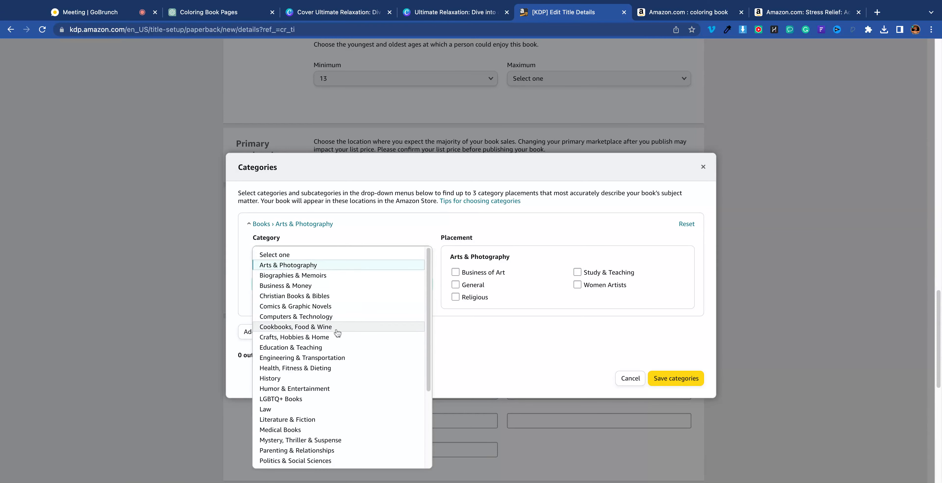
{"action": "scroll", "coordinate": [337, 332], "scroll_direction": "down", "scroll_amount": 5}
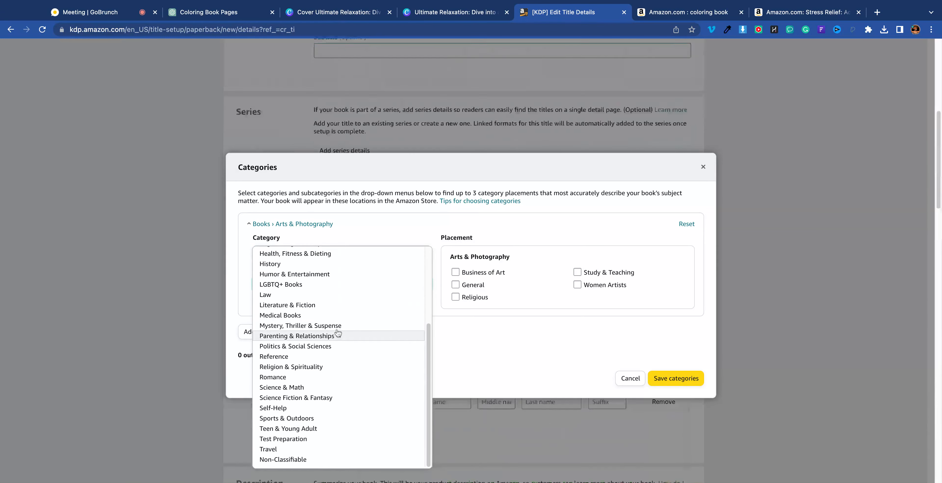
{"action": "scroll", "coordinate": [337, 333], "scroll_direction": "up", "scroll_amount": 5}
{"action": "left_click", "coordinate": [350, 312]}
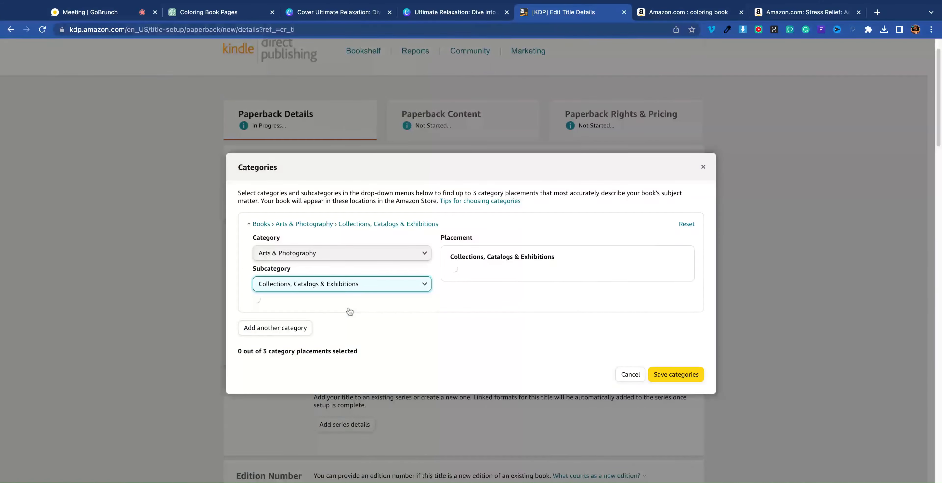
Step: Try Comics & Graphic Novels as the book's category and review its subcategories
{"action": "left_click", "coordinate": [364, 255]}
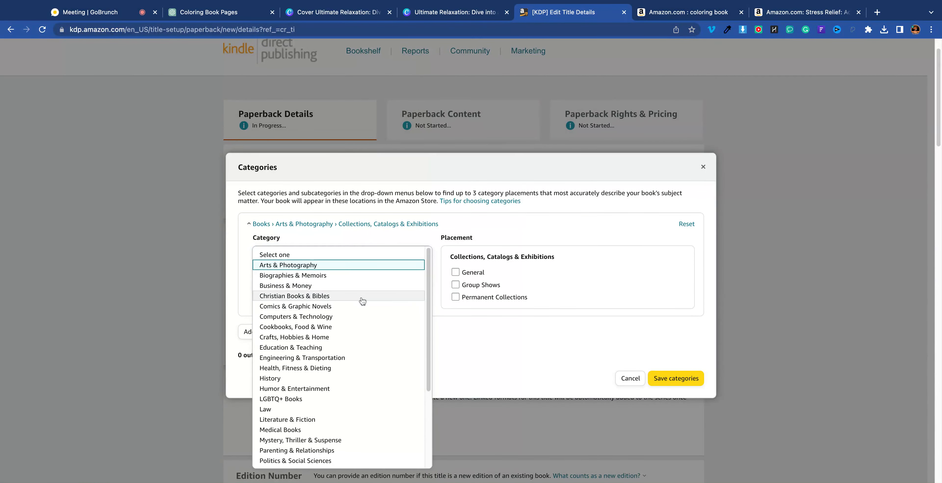
{"action": "left_click", "coordinate": [286, 307]}
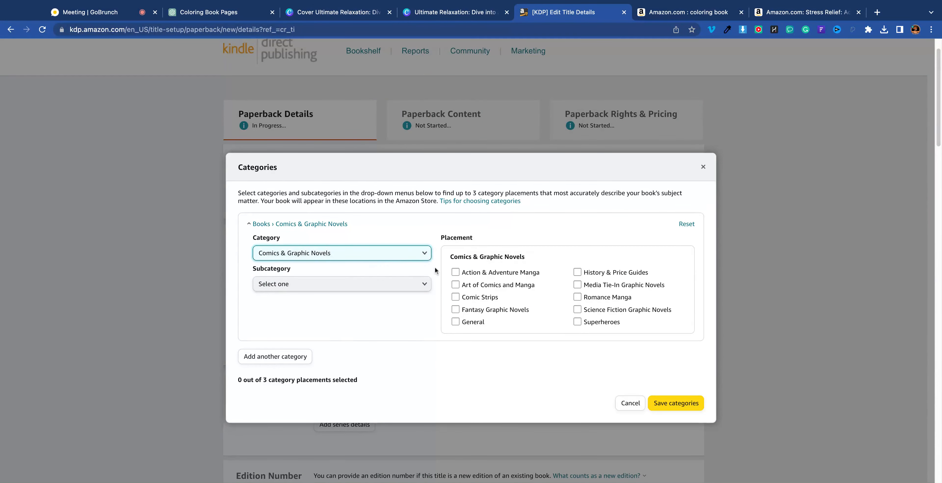
{"action": "left_click", "coordinate": [370, 285]}
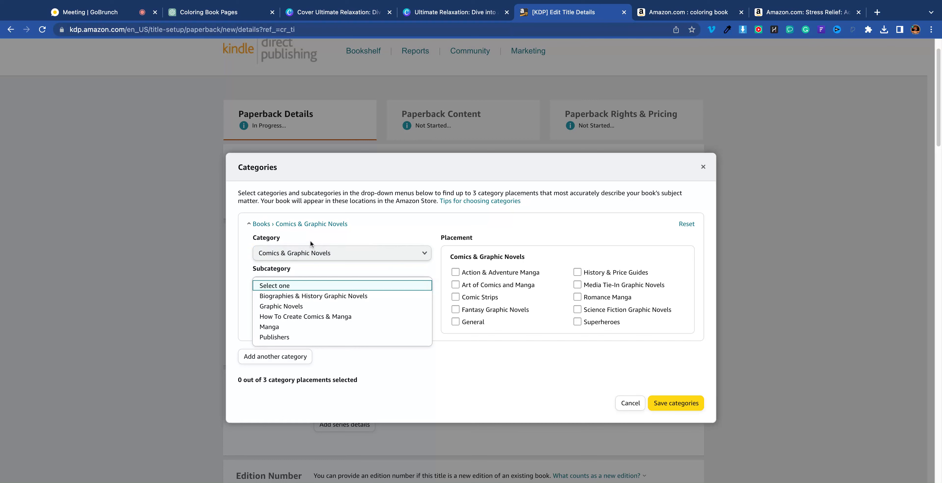
Step: Review the full list of main categories, set the category to Arts & Photography and look through its subcategories
{"action": "left_click", "coordinate": [313, 252]}
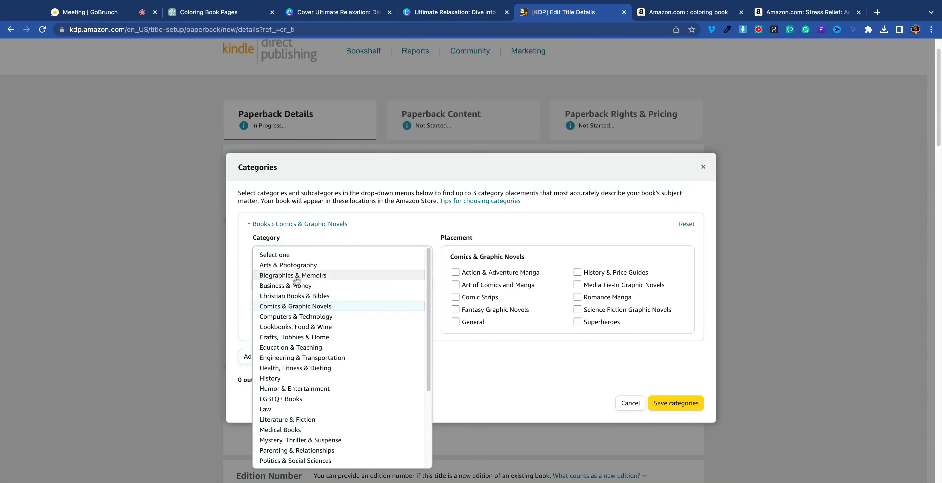
{"action": "scroll", "coordinate": [307, 351], "scroll_direction": "down", "scroll_amount": 2}
{"action": "scroll", "coordinate": [307, 349], "scroll_direction": "down", "scroll_amount": 3}
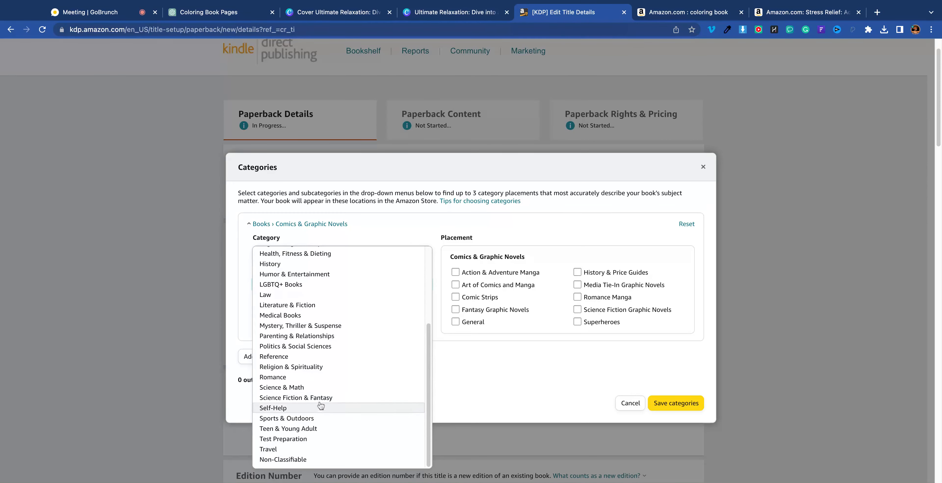
{"action": "scroll", "coordinate": [321, 343], "scroll_direction": "up", "scroll_amount": 1}
{"action": "scroll", "coordinate": [320, 343], "scroll_direction": "up", "scroll_amount": 3}
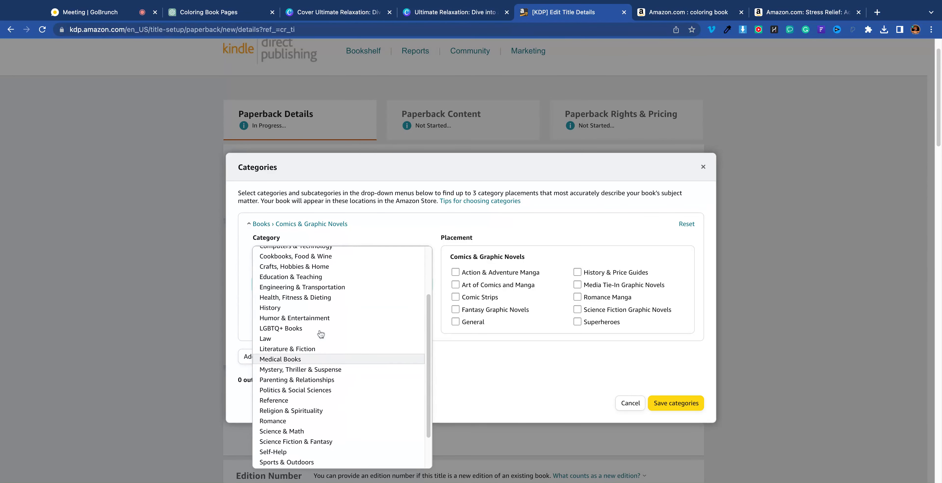
{"action": "scroll", "coordinate": [343, 272], "scroll_direction": "up", "scroll_amount": 3}
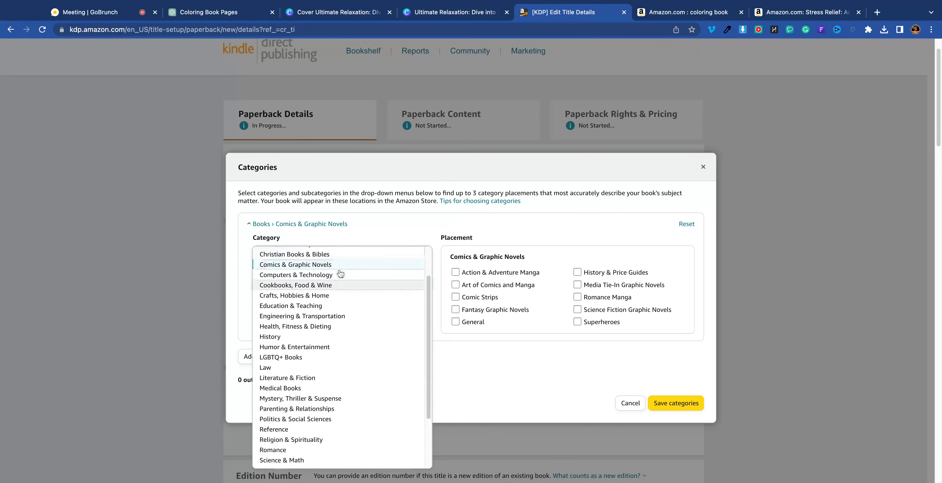
{"action": "scroll", "coordinate": [339, 277], "scroll_direction": "up", "scroll_amount": 2}
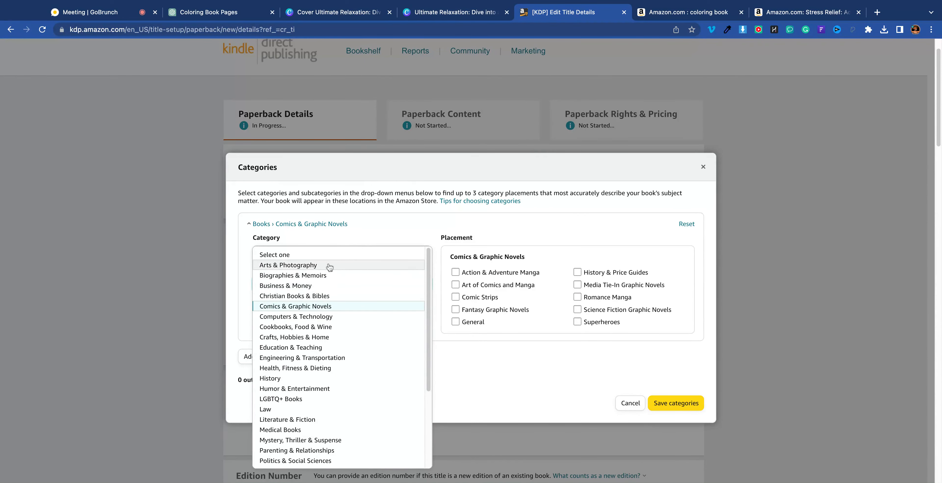
{"action": "left_click", "coordinate": [285, 265]}
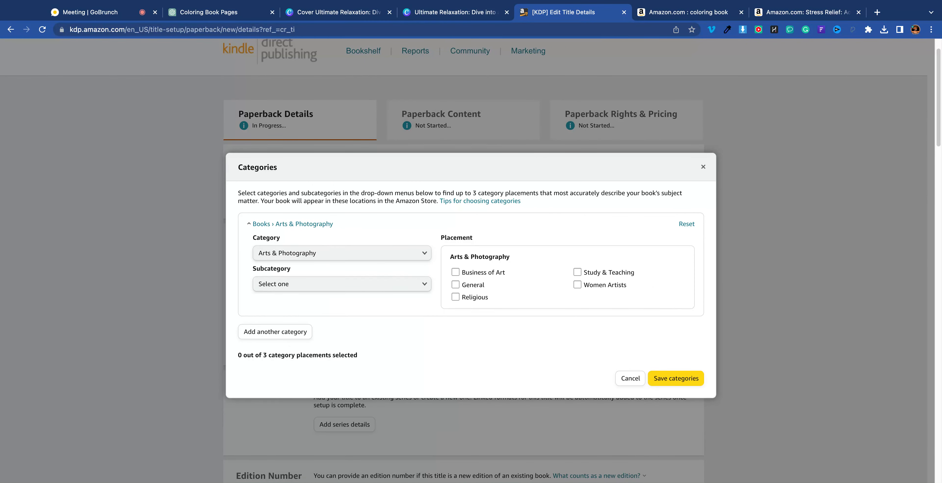
{"action": "left_click", "coordinate": [361, 286]}
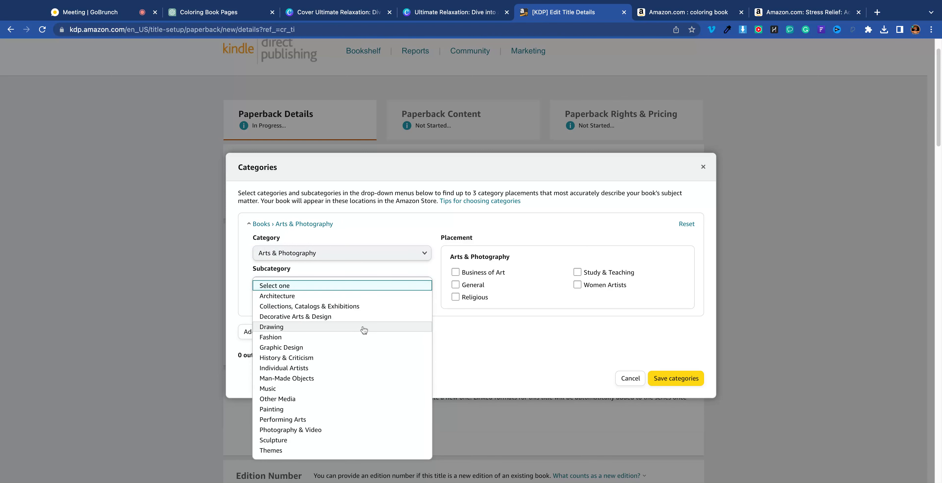
{"action": "scroll", "coordinate": [362, 330], "scroll_direction": "down", "scroll_amount": 2}
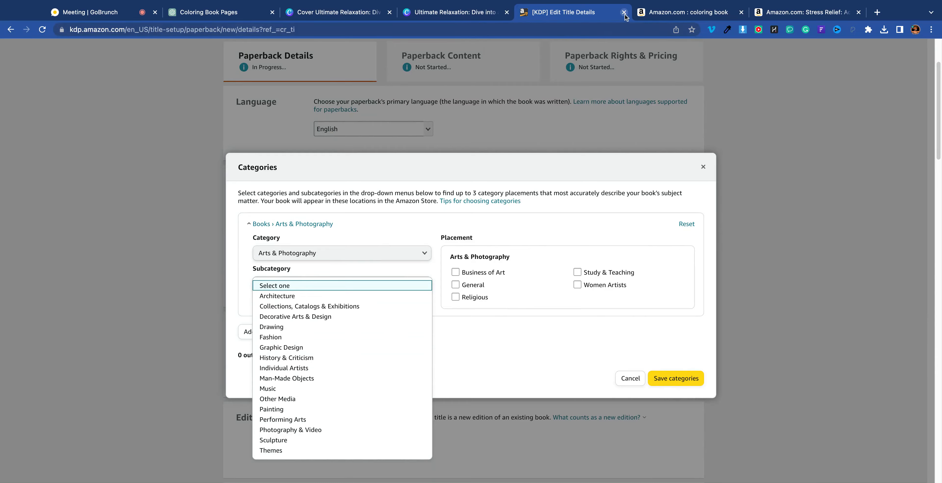
Step: From the Stress Relief book's Amazon page, open the Flowers & Landscapes Coloring Books for Grown-Ups best sellers in a new tab and browse them
{"action": "left_click", "coordinate": [668, 17]}
{"action": "left_click", "coordinate": [783, 12]}
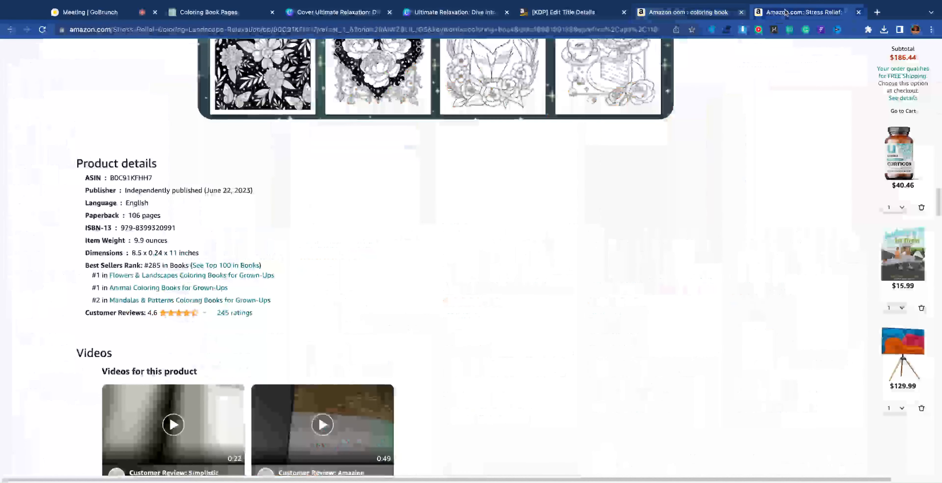
{"action": "left_click", "coordinate": [161, 281], "text": "super"}
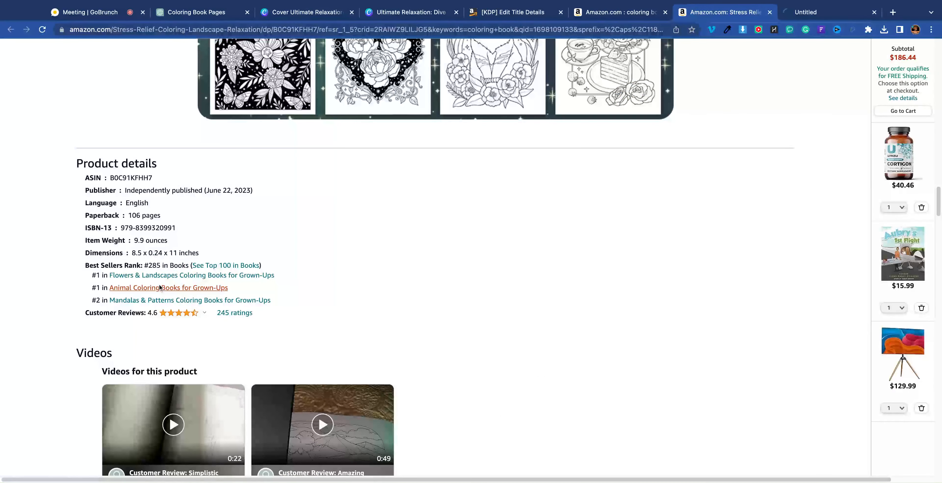
{"action": "left_click", "coordinate": [809, 16]}
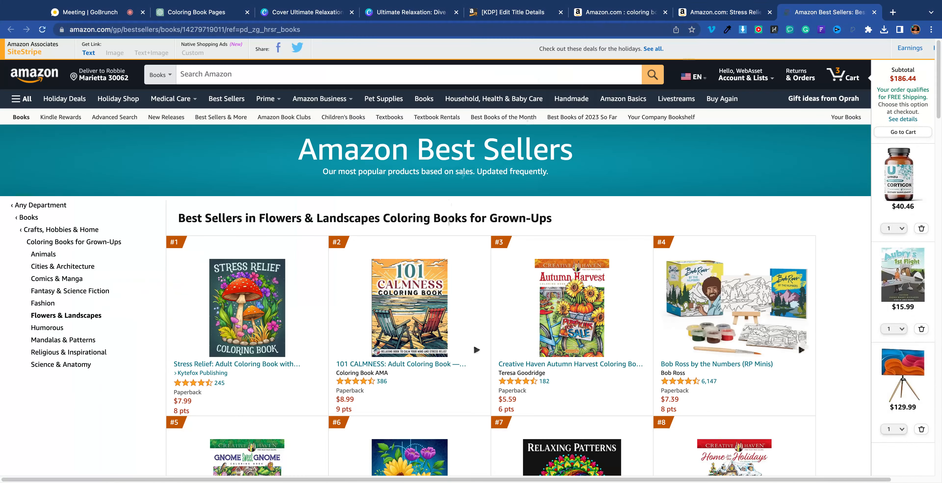
{"action": "scroll", "coordinate": [606, 156], "scroll_direction": "down", "scroll_amount": 2}
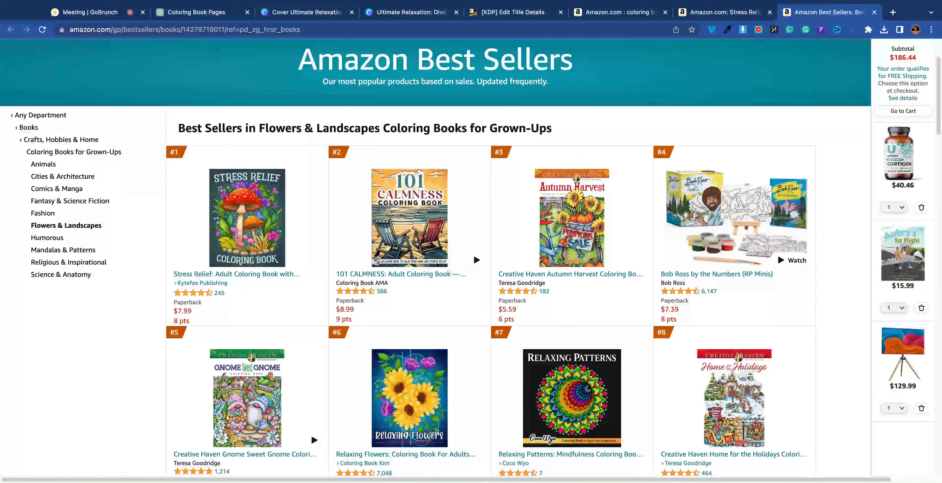
{"action": "scroll", "coordinate": [564, 219], "scroll_direction": "down", "scroll_amount": 4}
{"action": "scroll", "coordinate": [565, 218], "scroll_direction": "down", "scroll_amount": 8}
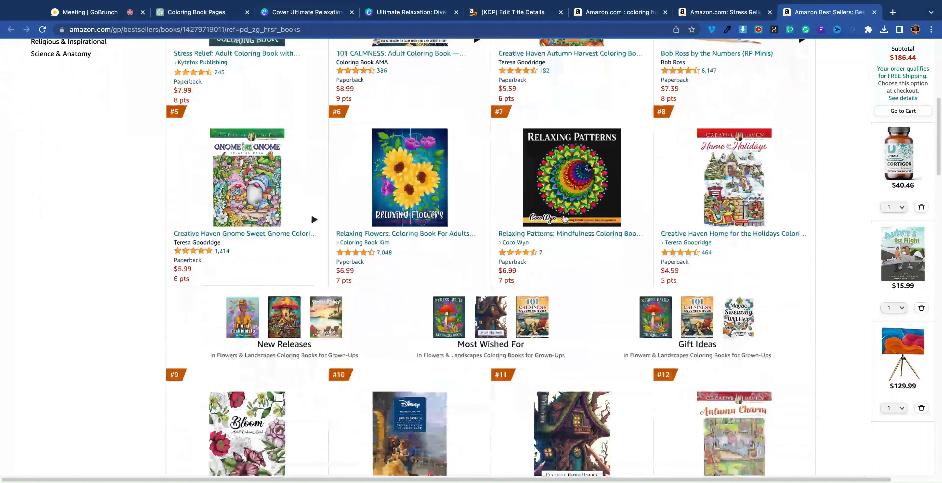
{"action": "scroll", "coordinate": [568, 219], "scroll_direction": "down", "scroll_amount": 1}
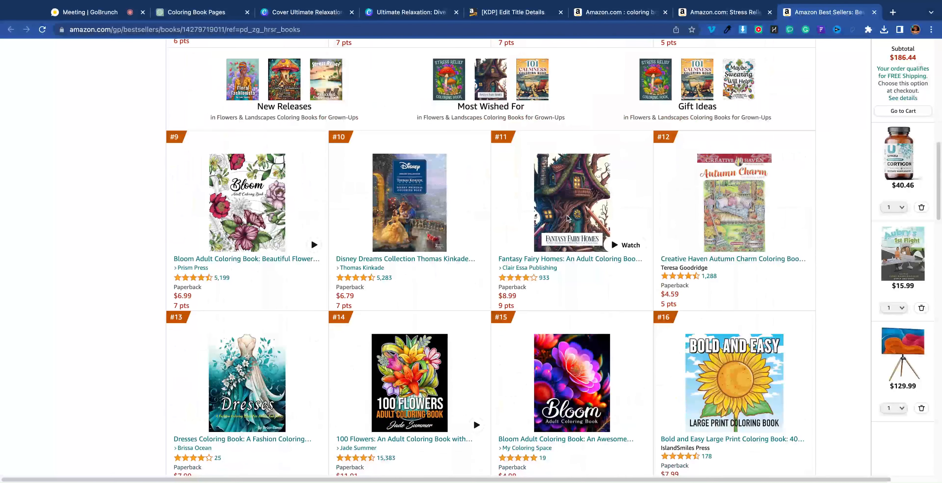
{"action": "scroll", "coordinate": [567, 218], "scroll_direction": "down", "scroll_amount": 2}
Step: Return to the KDP Categories dialog, set the subcategory to Drawing and open its next-level subcategory choices
{"action": "left_click", "coordinate": [514, 12]}
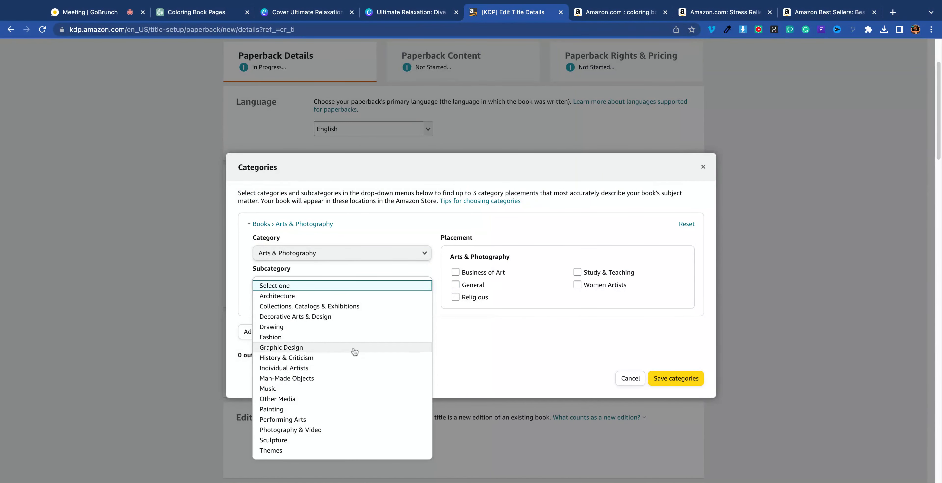
{"action": "scroll", "coordinate": [351, 329], "scroll_direction": "up", "scroll_amount": 1}
{"action": "left_click", "coordinate": [305, 327]}
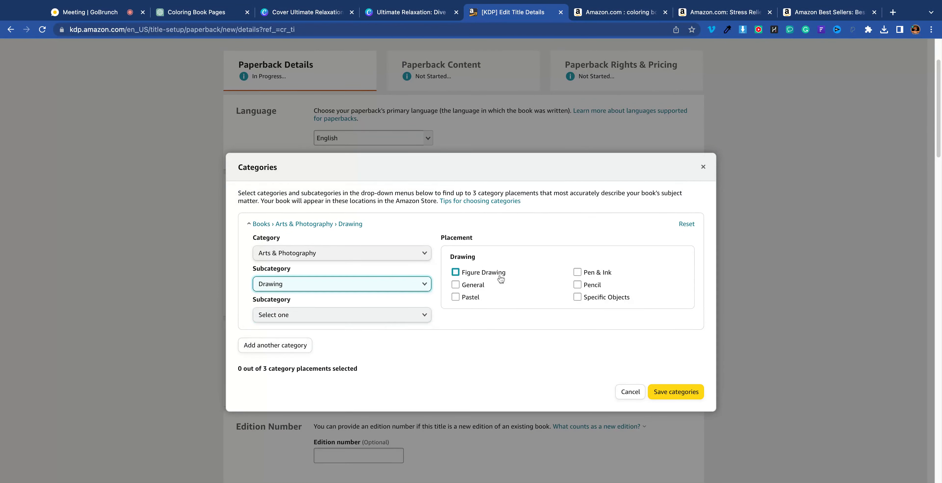
{"action": "left_click", "coordinate": [362, 315]}
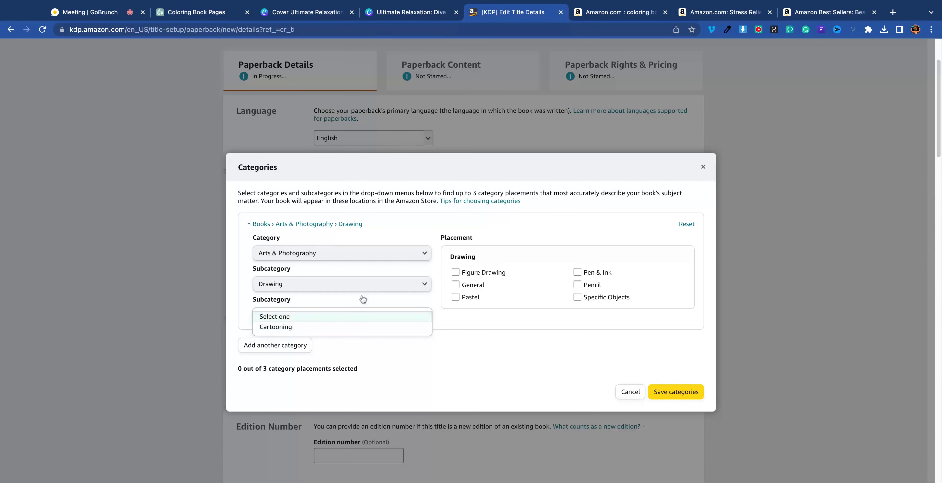
Step: Examine the Flowers & Landscapes best sellers, the coloring book search results and the Stress Relief book's category rankings and related products on Amazon
{"action": "left_click", "coordinate": [807, 12]}
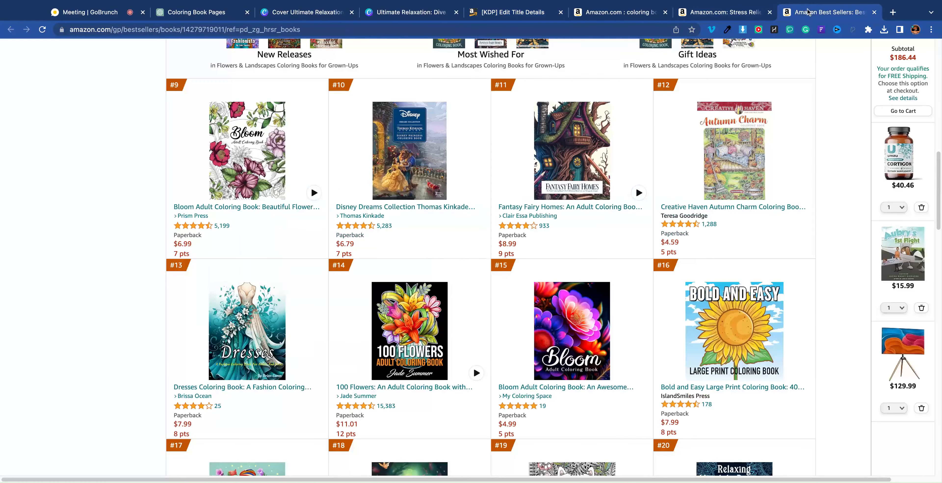
{"action": "left_click", "coordinate": [740, 17]}
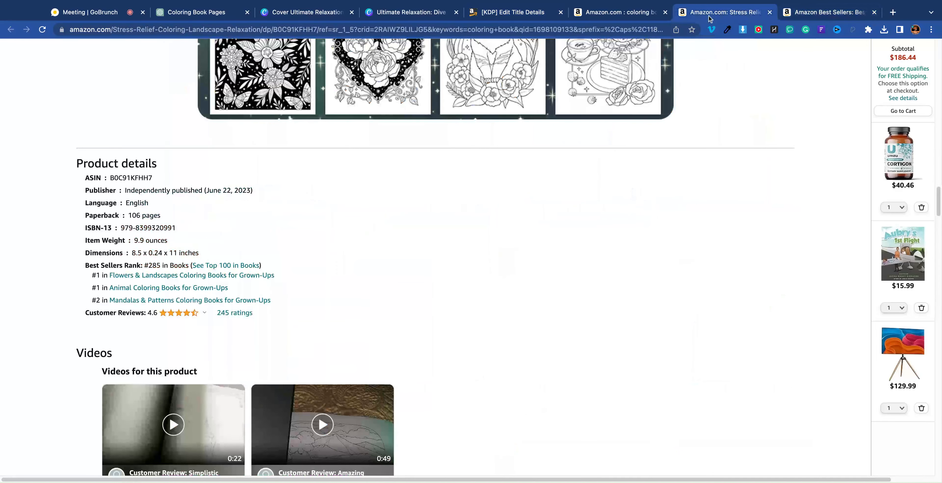
{"action": "mouse_move", "coordinate": [912, 255]}
{"action": "left_click", "coordinate": [802, 15]}
{"action": "scroll", "coordinate": [640, 168], "scroll_direction": "down", "scroll_amount": 2}
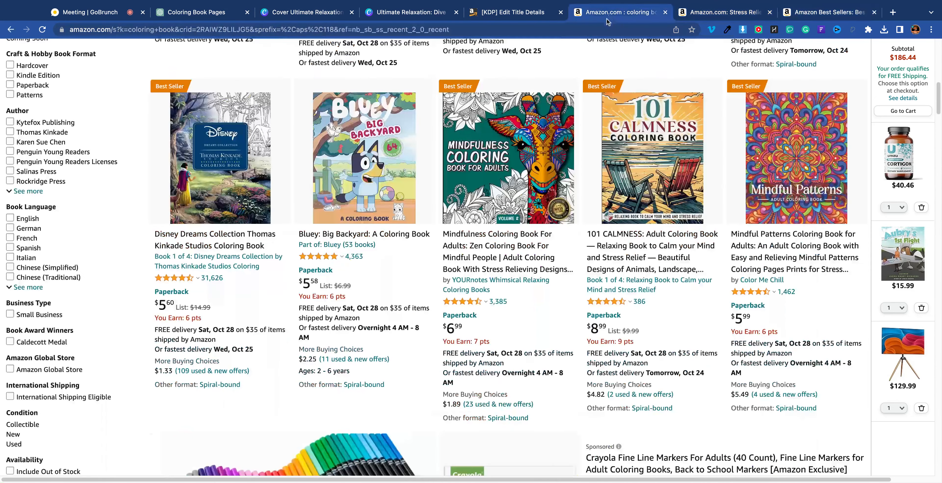
{"action": "left_click", "coordinate": [610, 17]}
{"action": "left_click", "coordinate": [717, 12]}
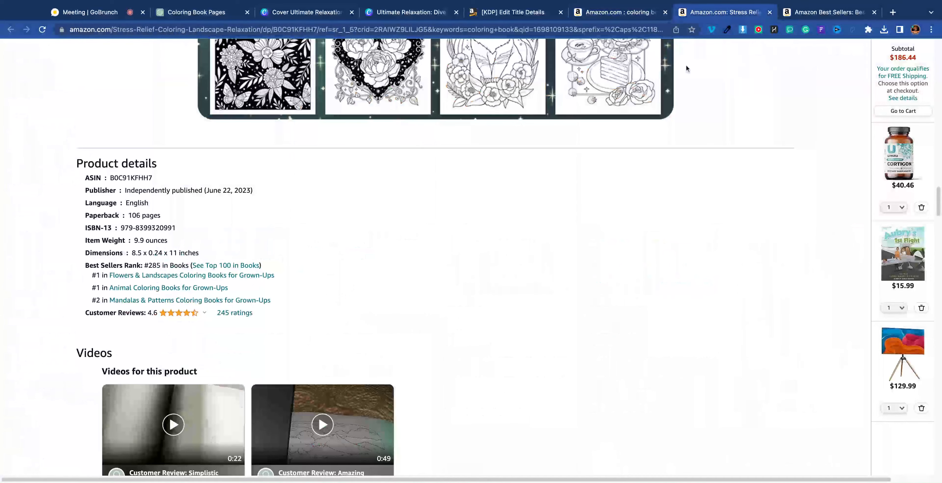
{"action": "scroll", "coordinate": [581, 198], "scroll_direction": "down", "scroll_amount": 6}
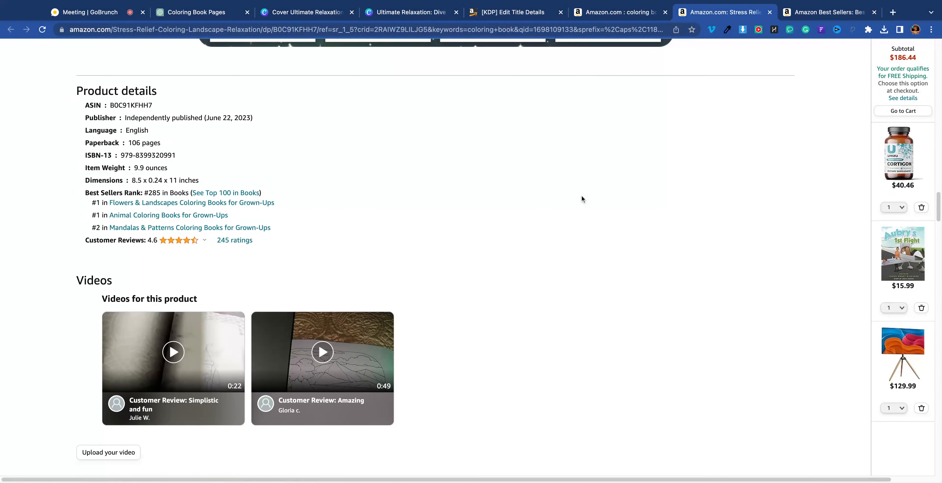
{"action": "scroll", "coordinate": [582, 199], "scroll_direction": "down", "scroll_amount": 9}
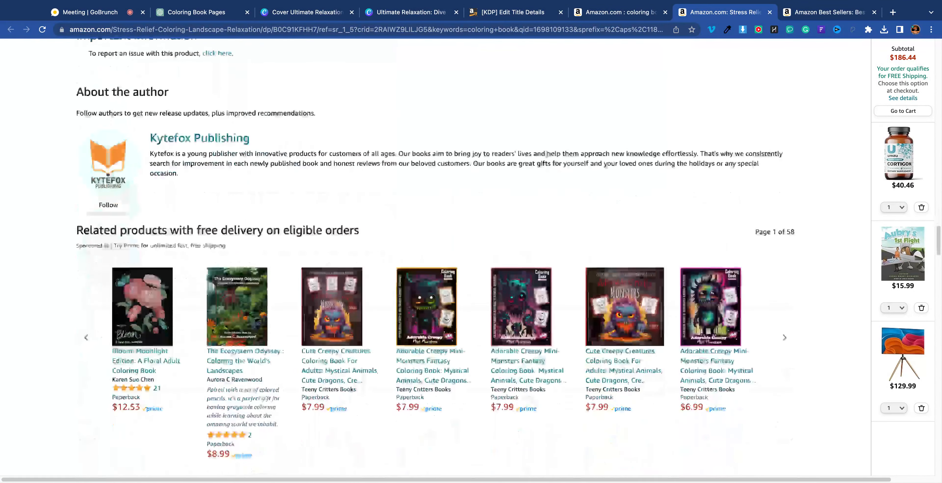
{"action": "scroll", "coordinate": [460, 152], "scroll_direction": "down", "scroll_amount": 5}
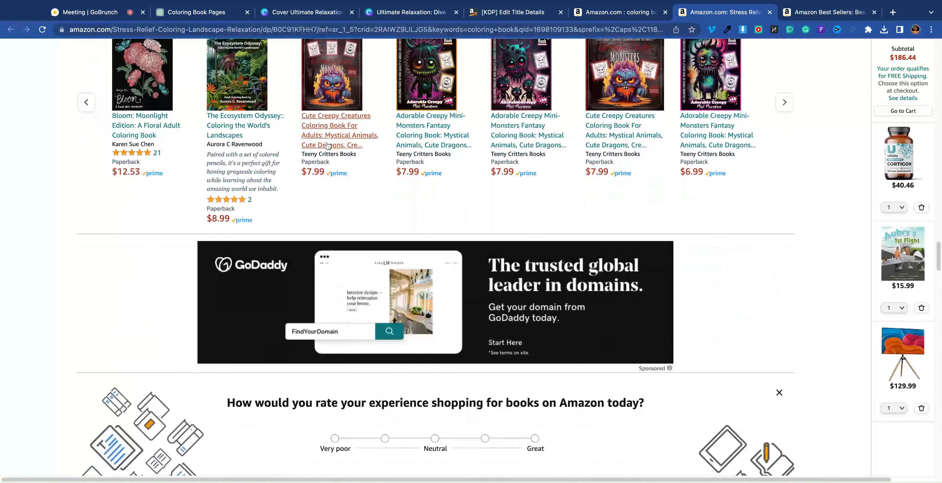
Step: Return to the KDP Categories dialog and set the category to Crafts, Hobbies & Home with the subcategory Coloring Books for Grown-Ups
{"action": "left_click", "coordinate": [505, 14]}
{"action": "left_click", "coordinate": [336, 264]}
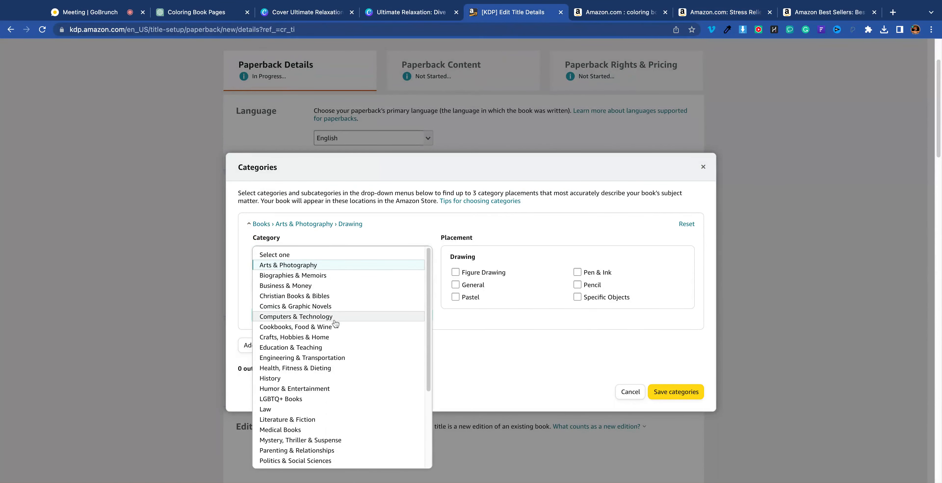
{"action": "left_click", "coordinate": [330, 338]}
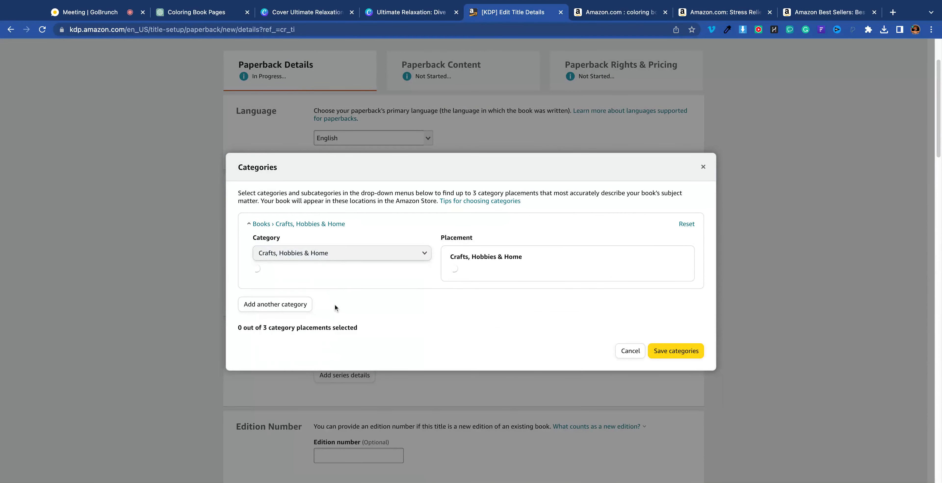
{"action": "left_click", "coordinate": [393, 287]}
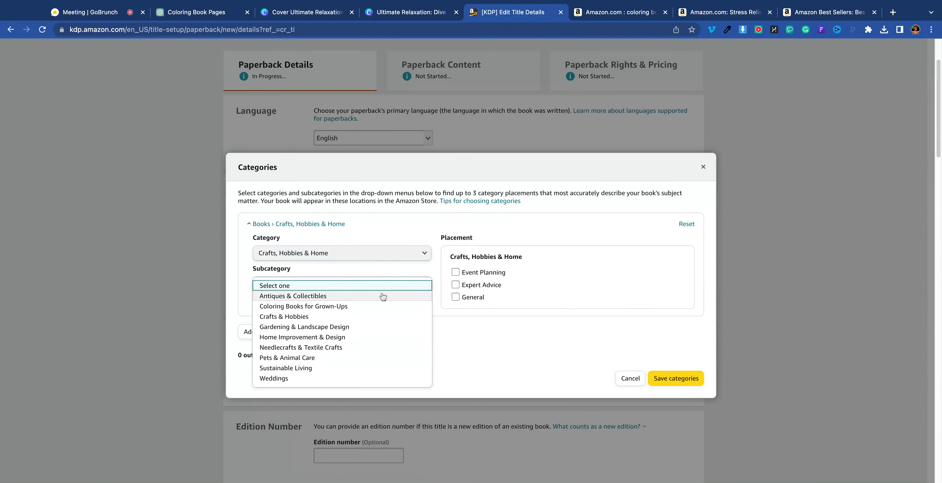
{"action": "left_click", "coordinate": [367, 307]}
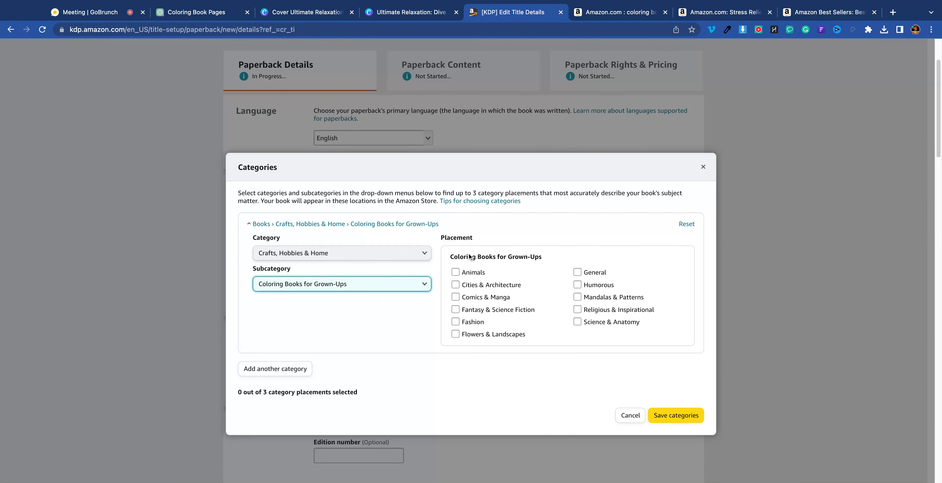
Step: Select the Animals, Fantasy & Science Fiction and Flowers & Landscapes placements and save the categories
{"action": "left_click", "coordinate": [455, 273]}
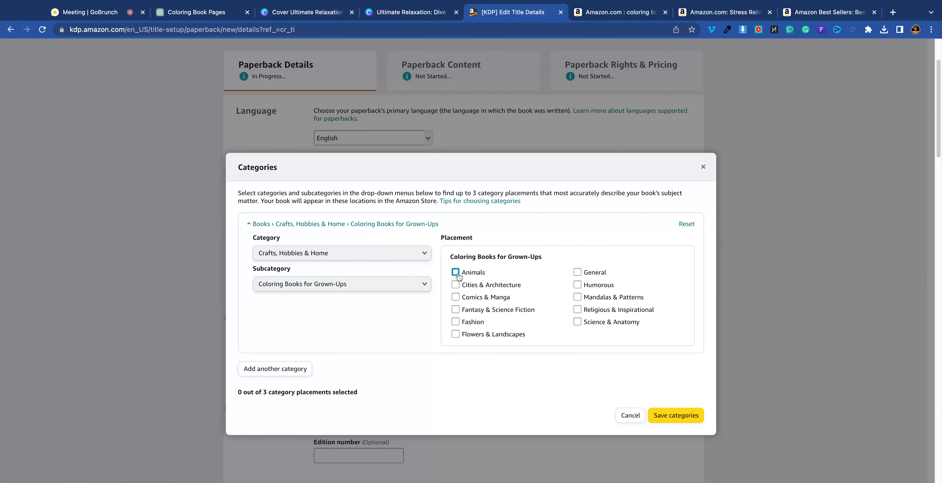
{"action": "left_click", "coordinate": [455, 309]}
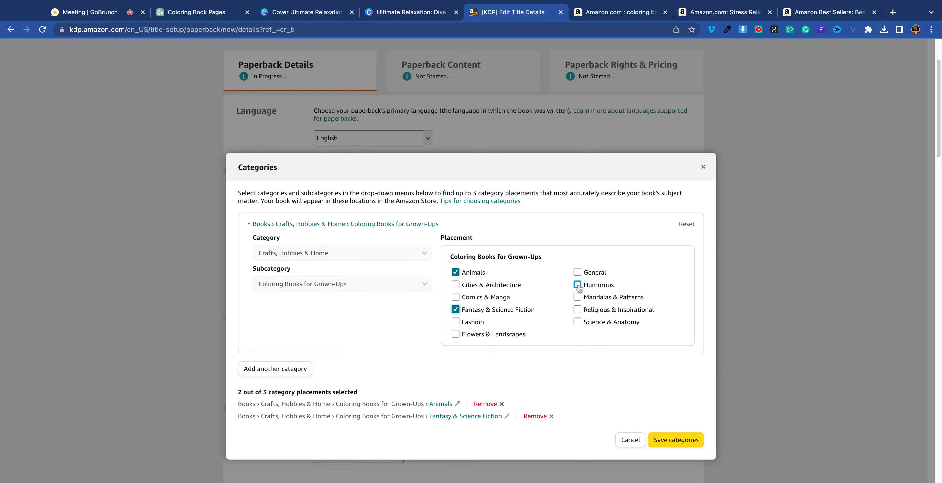
{"action": "left_click", "coordinate": [455, 335]}
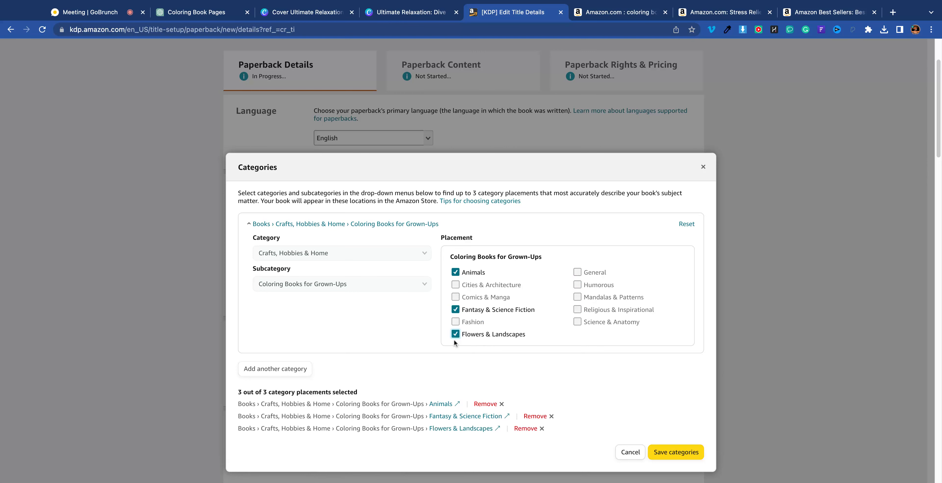
{"action": "left_click", "coordinate": [667, 449]}
Step: Review the saved categories, the explanation of low-content books, and the Keywords and Publication Date sections
{"action": "scroll", "coordinate": [621, 215], "scroll_direction": "up", "scroll_amount": 2}
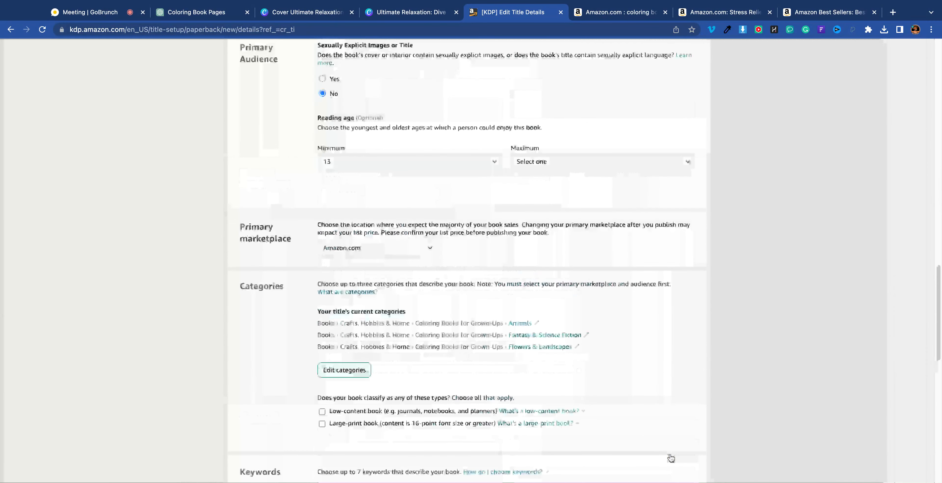
{"action": "scroll", "coordinate": [482, 312], "scroll_direction": "down", "scroll_amount": 2}
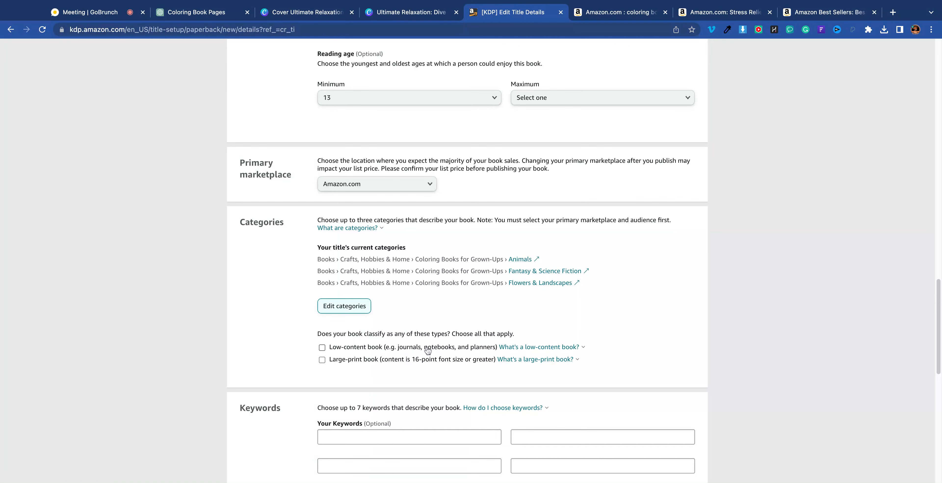
{"action": "left_click", "coordinate": [527, 350]}
{"action": "mouse_move", "coordinate": [524, 351]}
{"action": "scroll", "coordinate": [440, 326], "scroll_direction": "down", "scroll_amount": 1}
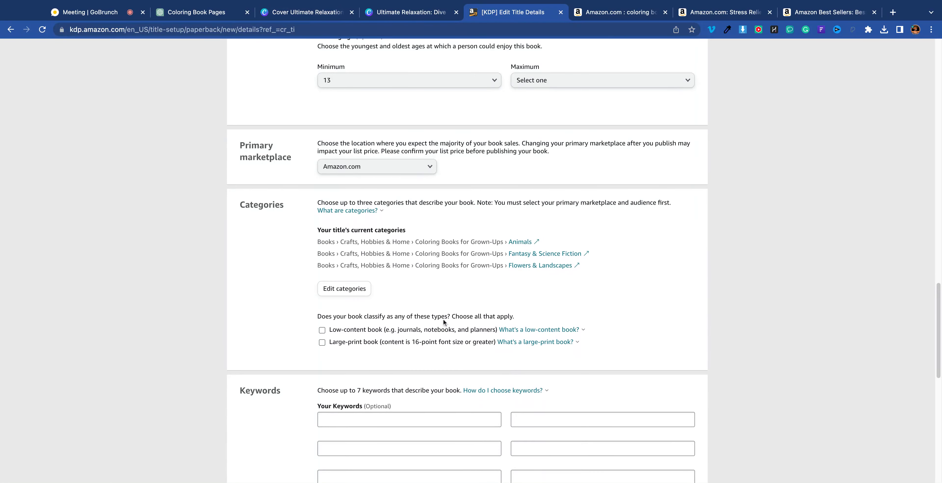
{"action": "scroll", "coordinate": [397, 276], "scroll_direction": "down", "scroll_amount": 5}
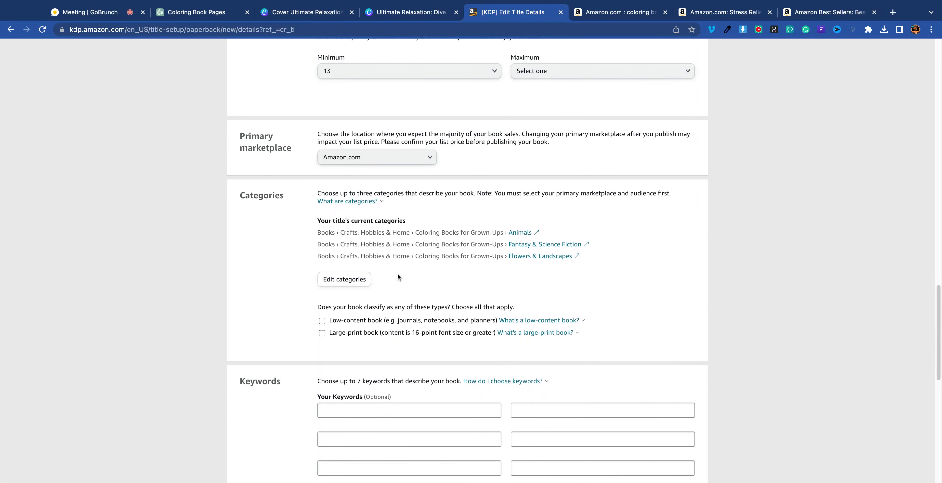
{"action": "scroll", "coordinate": [393, 309], "scroll_direction": "down", "scroll_amount": 4}
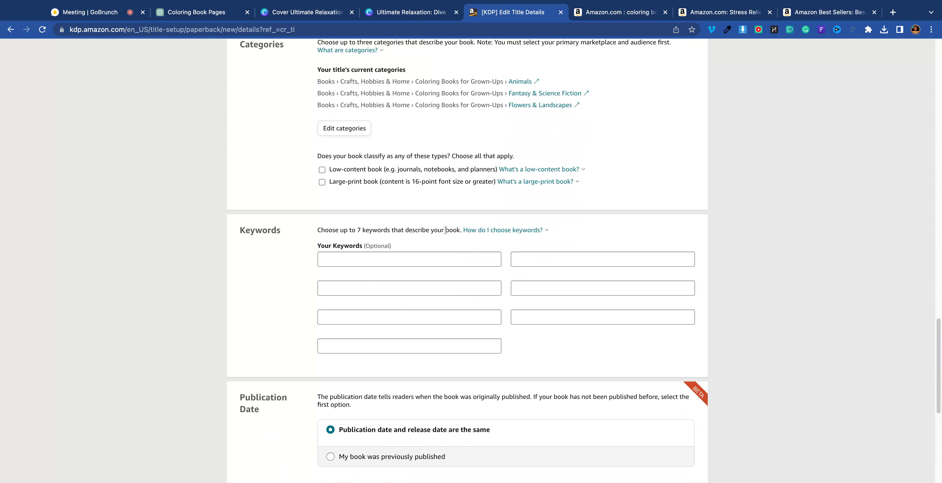
{"action": "scroll", "coordinate": [375, 189], "scroll_direction": "up", "scroll_amount": 1}
{"action": "scroll", "coordinate": [375, 189], "scroll_direction": "up", "scroll_amount": 20}
{"action": "scroll", "coordinate": [389, 258], "scroll_direction": "down", "scroll_amount": 20}
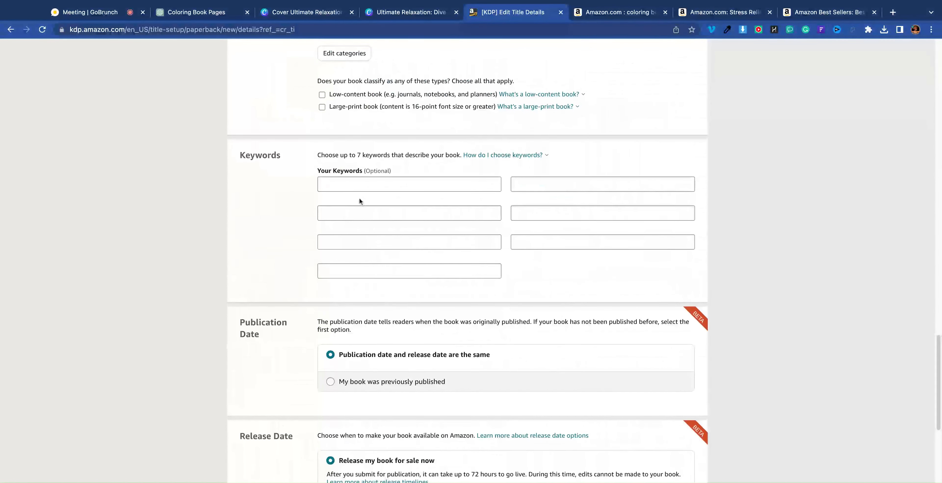
{"action": "scroll", "coordinate": [393, 229], "scroll_direction": "up", "scroll_amount": 2}
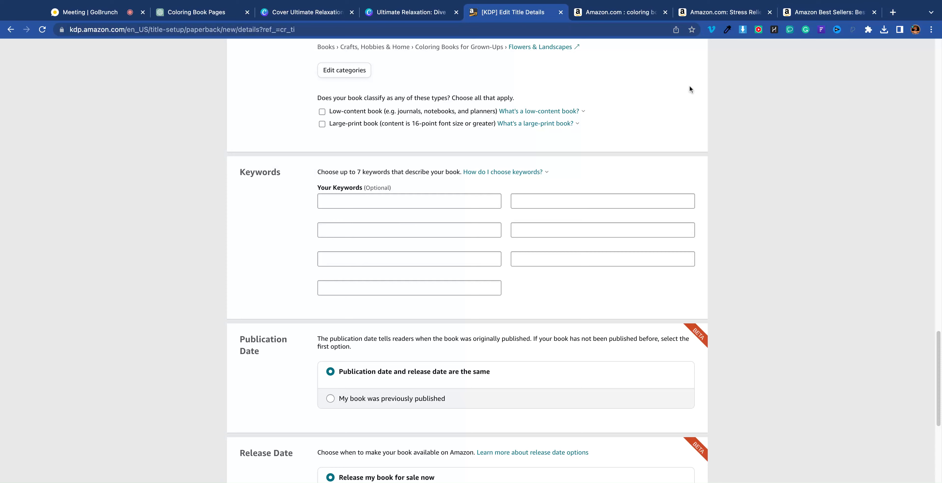
Step: Switch to ChatGPT and ask for seven comma-separated Amazon keywords describing this coloring book for adults that want to relax
{"action": "left_click", "coordinate": [203, 18]}
{"action": "left_click", "coordinate": [269, 213]}
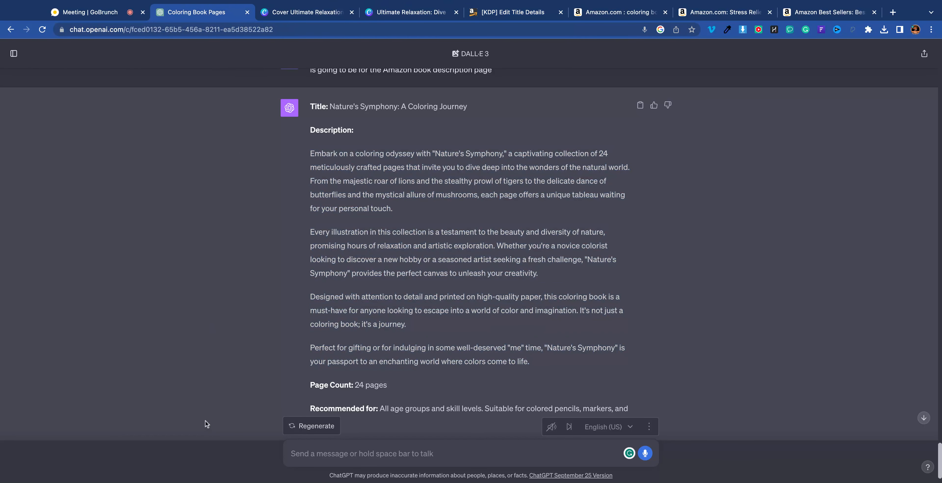
{"action": "scroll", "coordinate": [205, 422], "scroll_direction": "down", "scroll_amount": 2}
{"action": "type", "text": "give me seven keywords for Amazon separated by commas that describe this coloring book that is for adults that want to relax"}
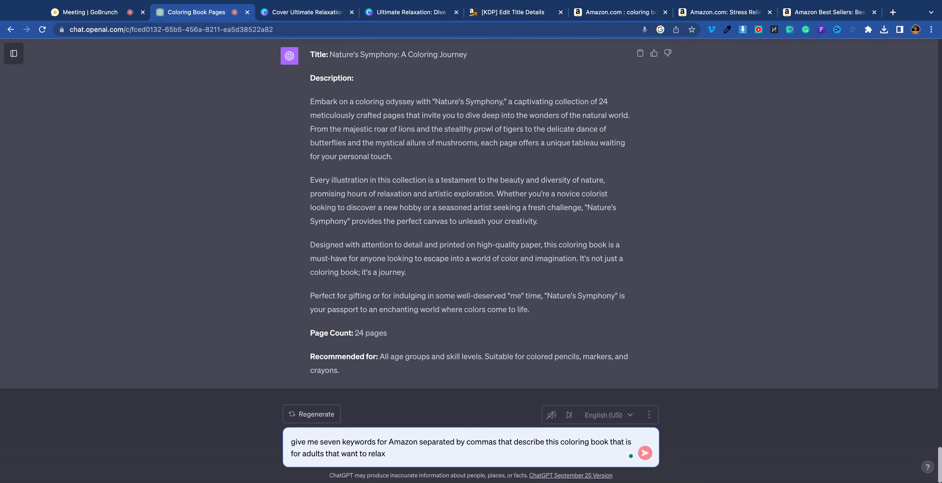
{"action": "key", "text": "Return"}
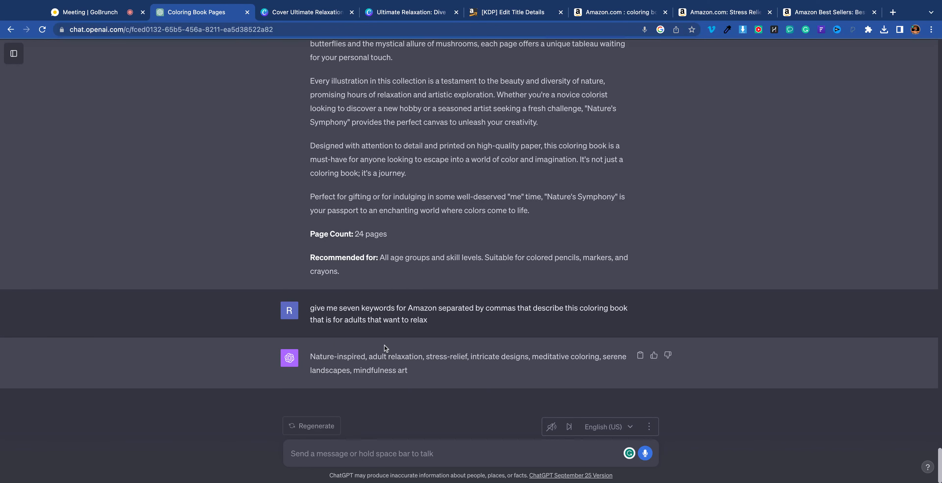
Step: Copy "adult relaxation" from ChatGPT's answer into the first keyword field of the KDP paperback details
{"action": "left_click_drag", "start_coordinate": [369, 356], "coordinate": [485, 355]}
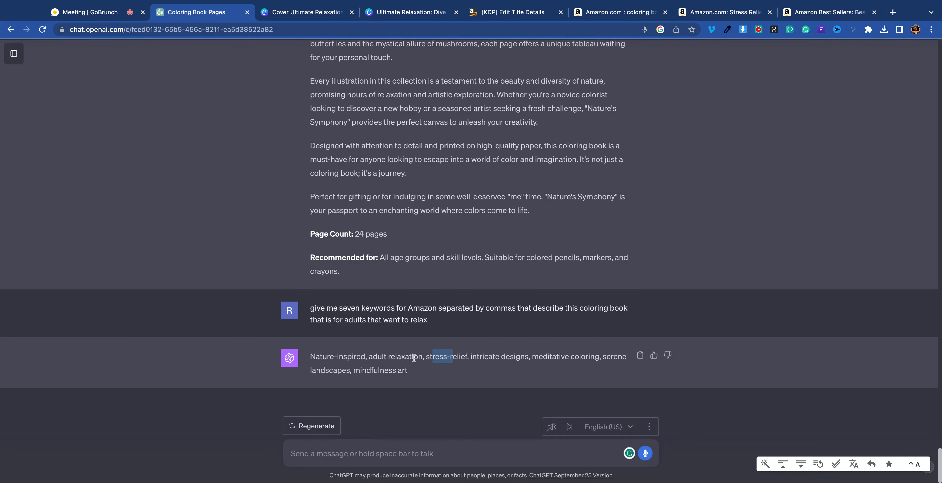
{"action": "left_click", "coordinate": [431, 356]}
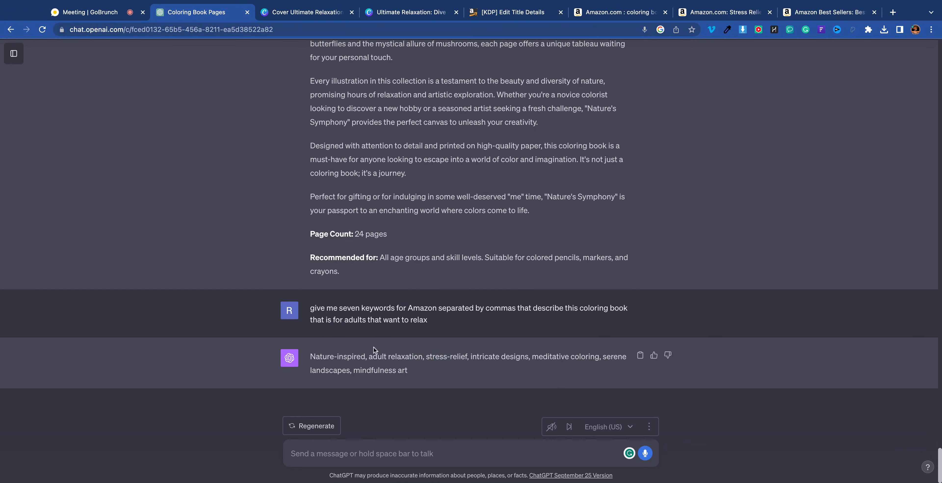
{"action": "left_click_drag", "start_coordinate": [368, 355], "coordinate": [371, 355]}
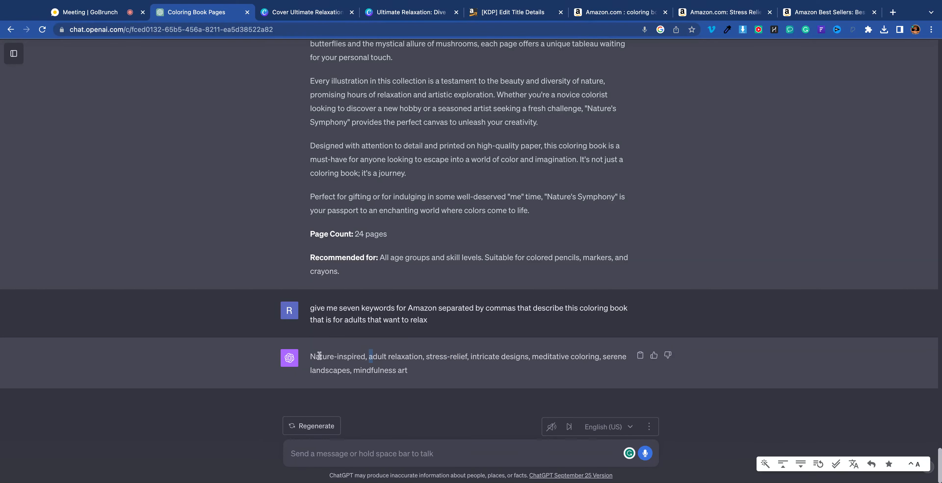
{"action": "left_click", "coordinate": [372, 357]}
{"action": "left_click_drag", "start_coordinate": [368, 359], "coordinate": [418, 359]}
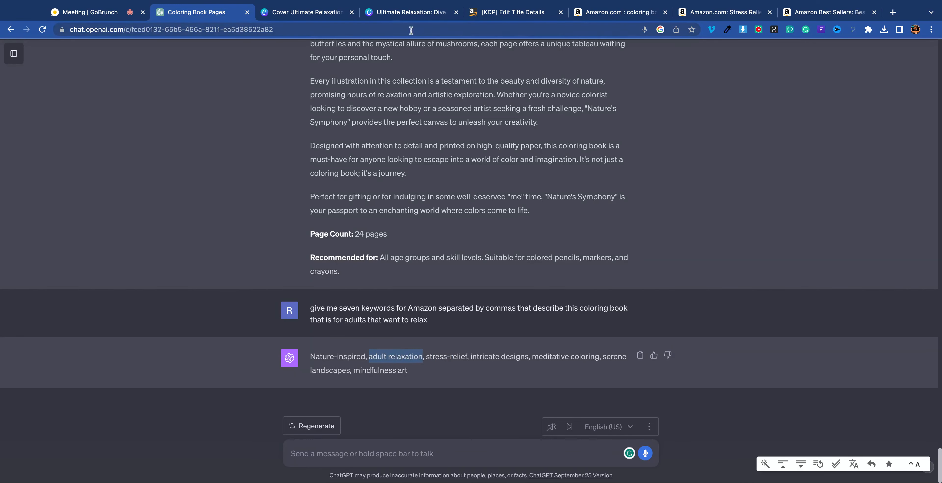
{"action": "left_click", "coordinate": [512, 13]}
{"action": "left_click", "coordinate": [390, 199]}
{"action": "type", "text": "adult relaxation"}
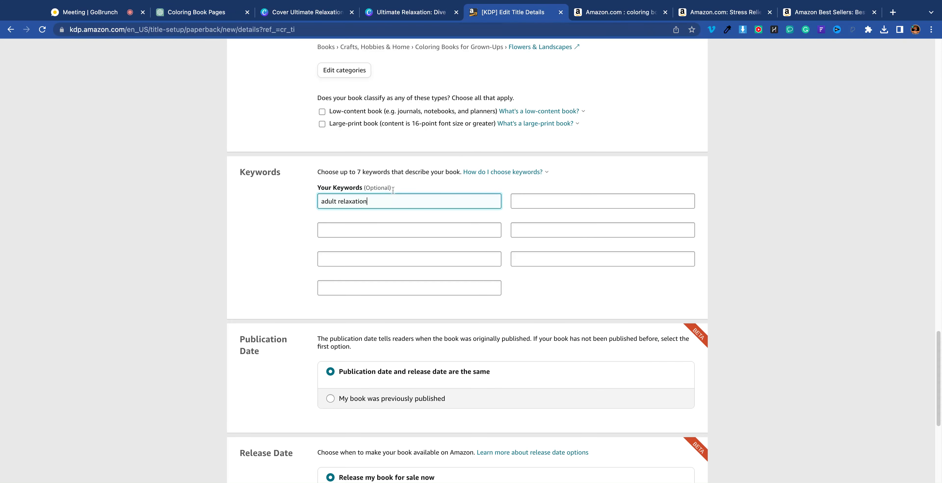
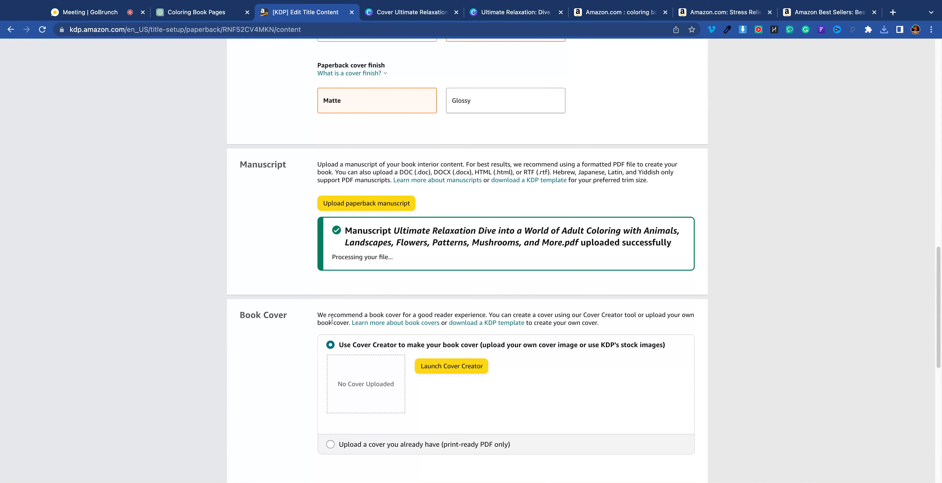
Step: Launch Cover Creator for the paperback's book cover, continue past its introduction, and choose to get the cover image from the computer
{"action": "scroll", "coordinate": [482, 336], "scroll_direction": "down", "scroll_amount": 3}
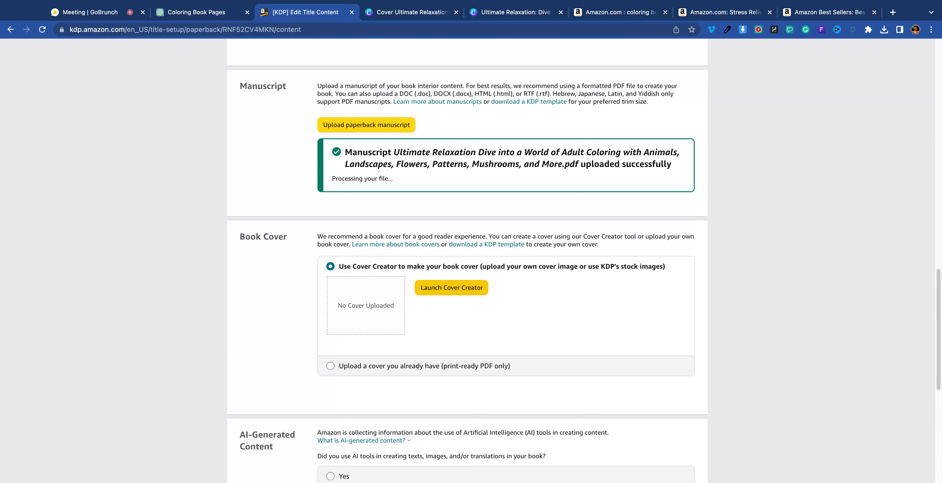
{"action": "left_click", "coordinate": [452, 287]}
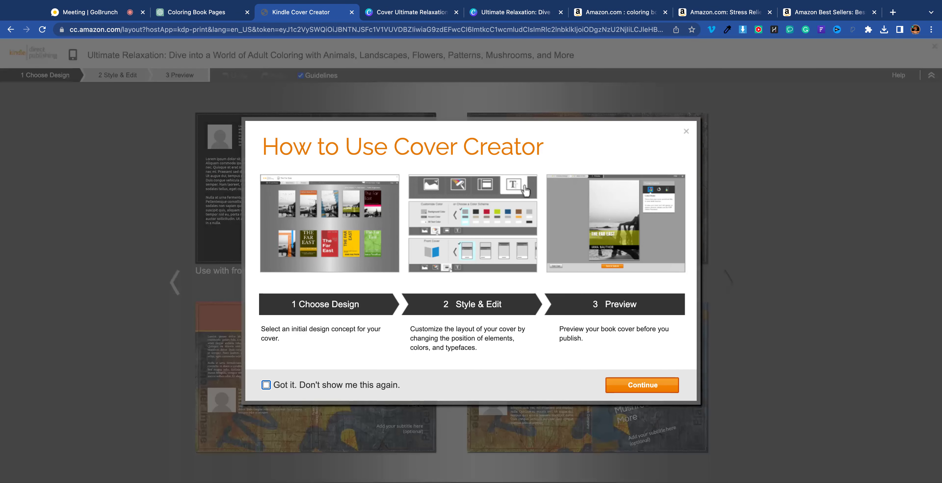
{"action": "left_click", "coordinate": [632, 385]}
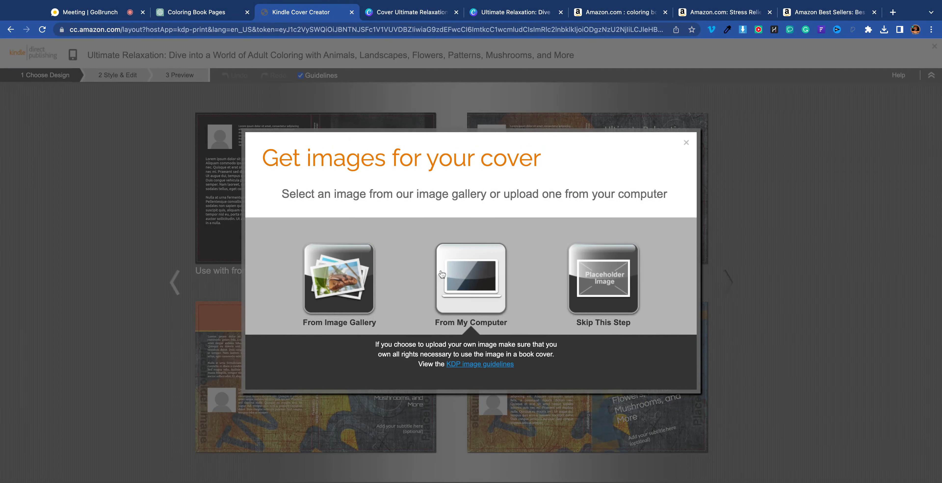
{"action": "left_click", "coordinate": [476, 277]}
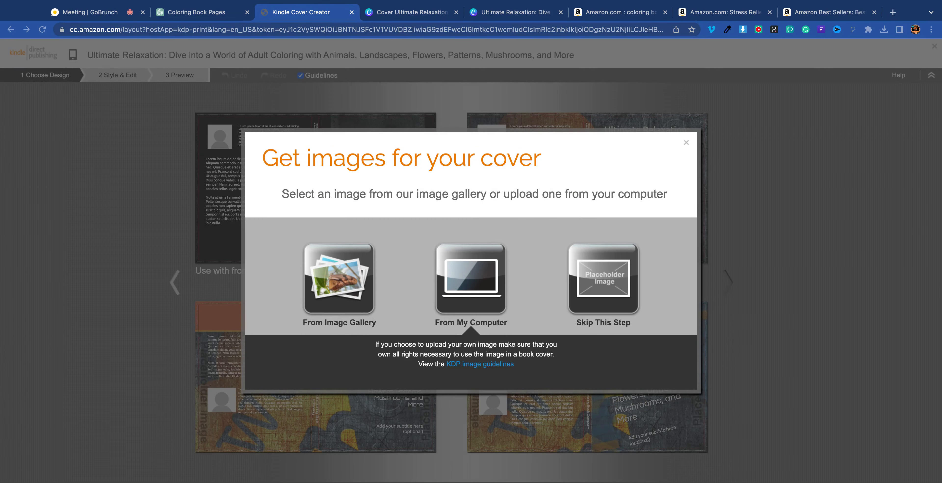
Step: Switch to the cover design in Canva, download it as PDF Print, and return to Cover Creator
{"action": "left_click", "coordinate": [416, 11]}
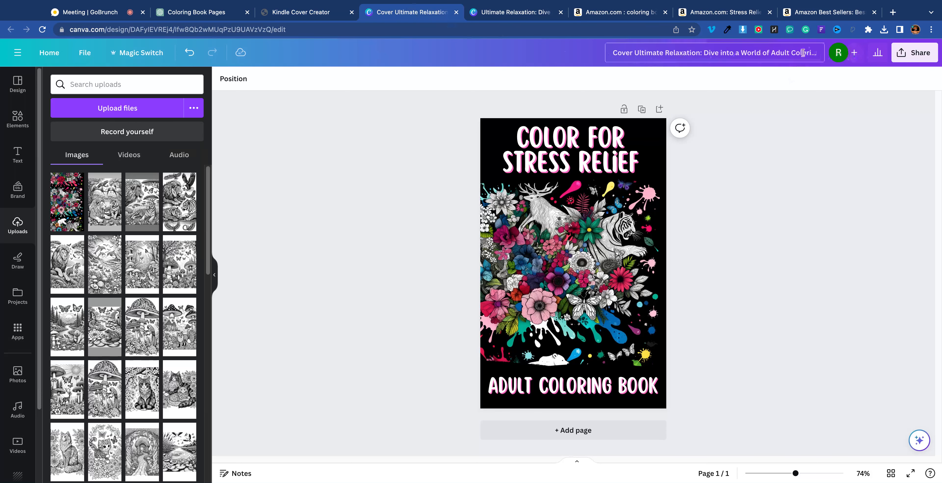
{"action": "left_click", "coordinate": [915, 53]}
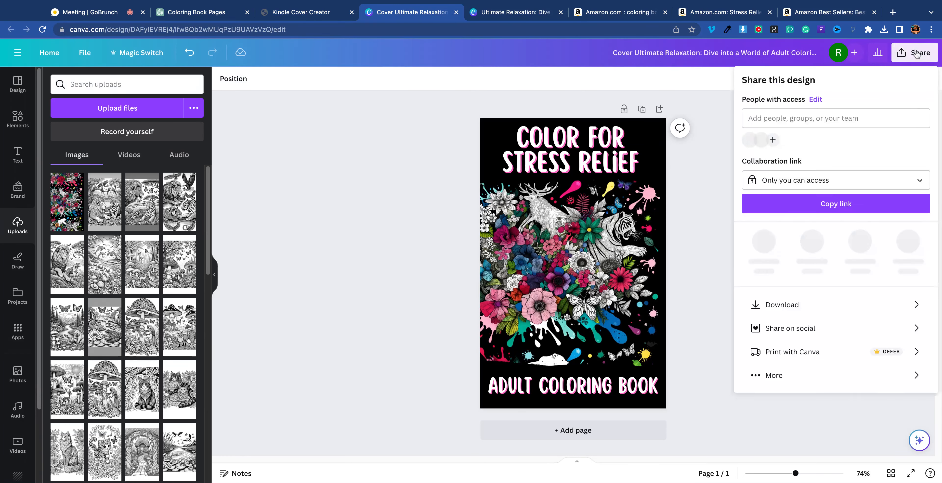
{"action": "left_click", "coordinate": [810, 306]}
{"action": "left_click", "coordinate": [805, 124]}
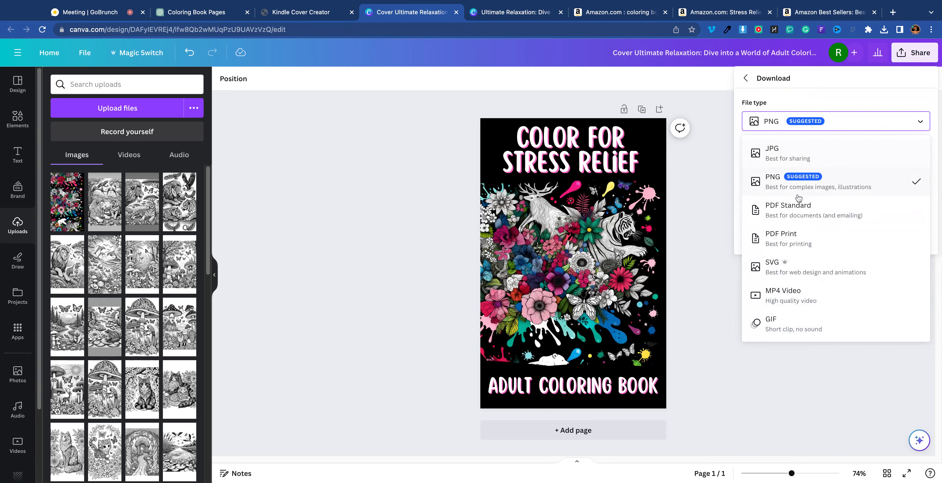
{"action": "left_click", "coordinate": [796, 238]}
{"action": "left_click", "coordinate": [821, 250]}
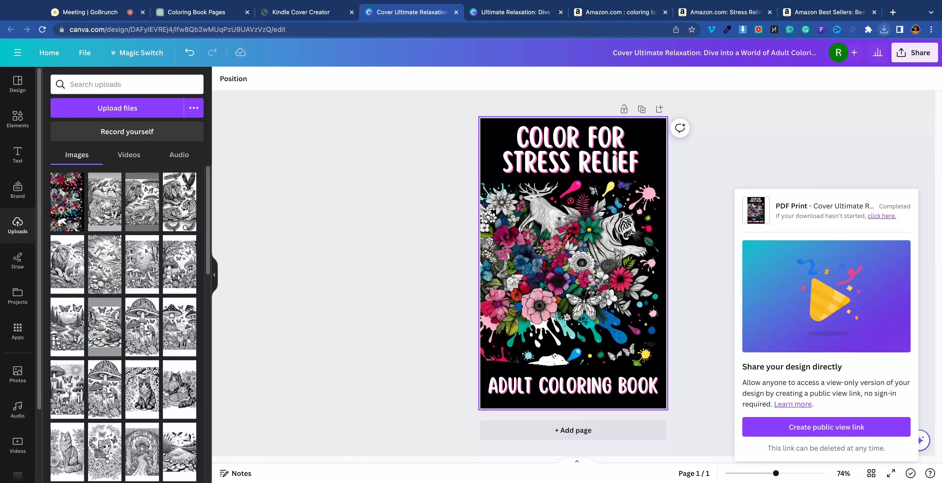
{"action": "left_click", "coordinate": [323, 7]}
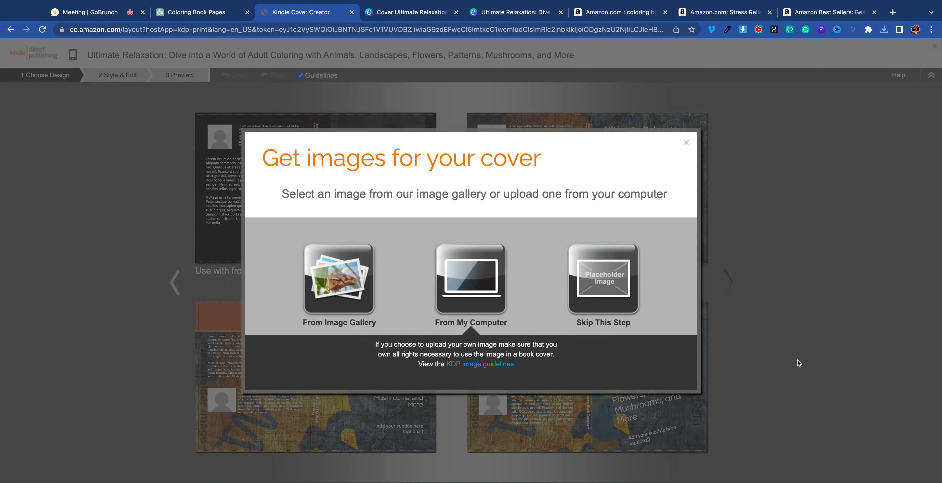
Step: Download the cover design from Canva as a JPG and load it into Cover Creator as the cover image
{"action": "left_click", "coordinate": [397, 14]}
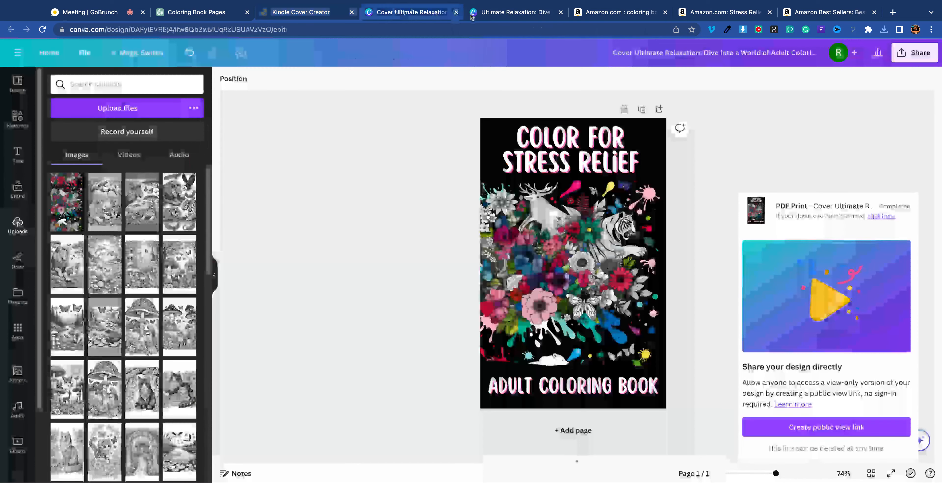
{"action": "left_click", "coordinate": [915, 52]}
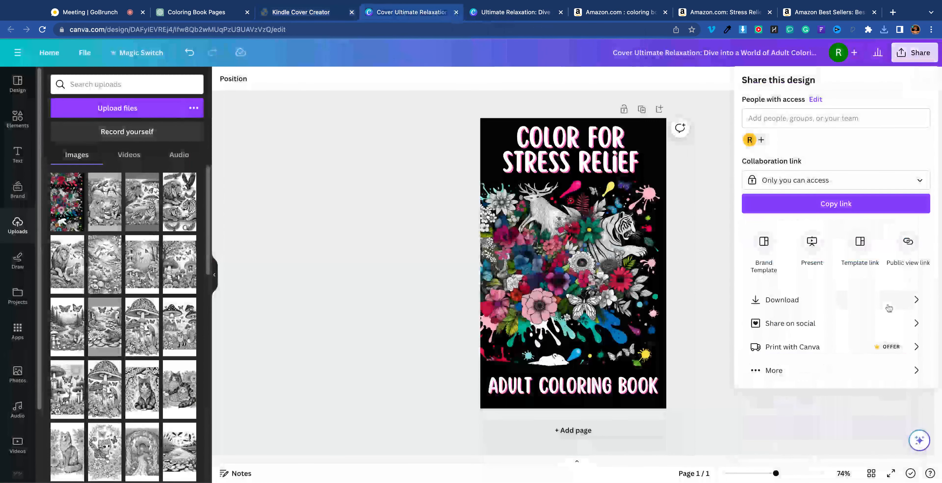
{"action": "left_click", "coordinate": [824, 301]}
{"action": "left_click", "coordinate": [824, 123]}
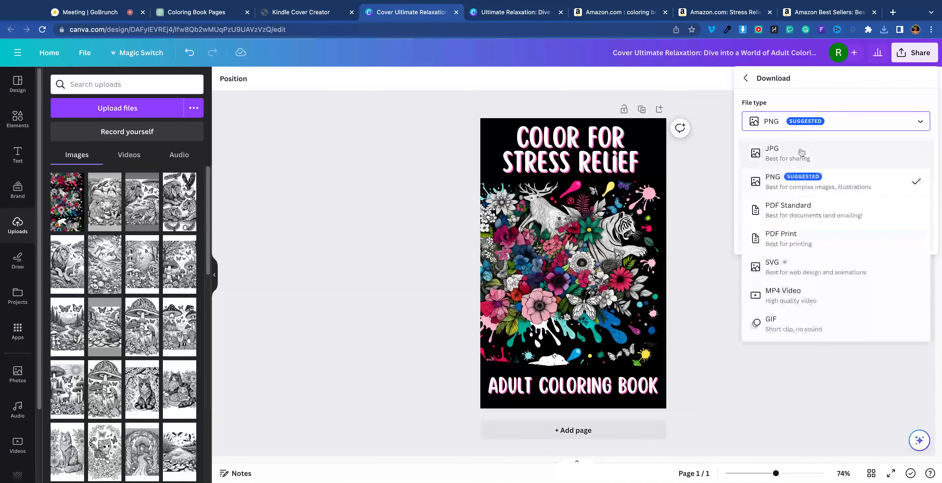
{"action": "left_click", "coordinate": [816, 150]}
{"action": "left_click", "coordinate": [865, 245]}
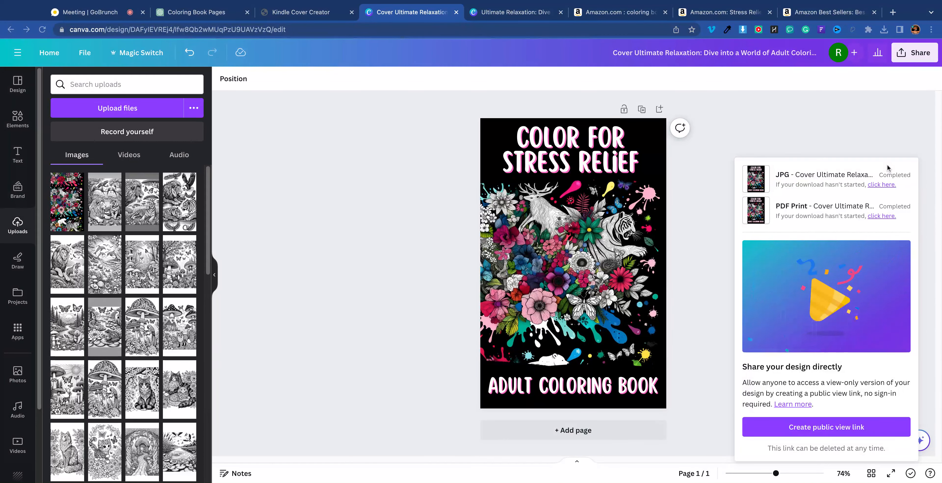
{"action": "left_click", "coordinate": [282, 12]}
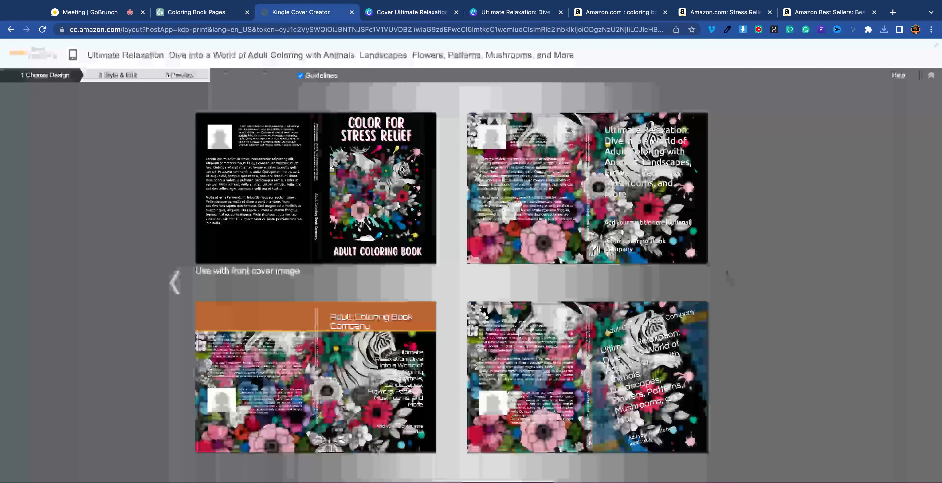
Step: Choose the "Use with front cover image" design and dismiss the quick tutorial
{"action": "mouse_move", "coordinate": [349, 161]}
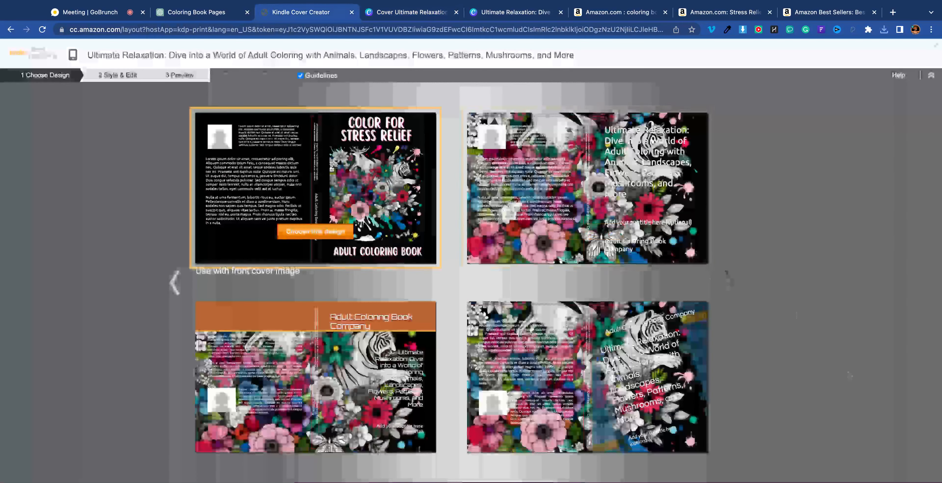
{"action": "mouse_move", "coordinate": [675, 182]}
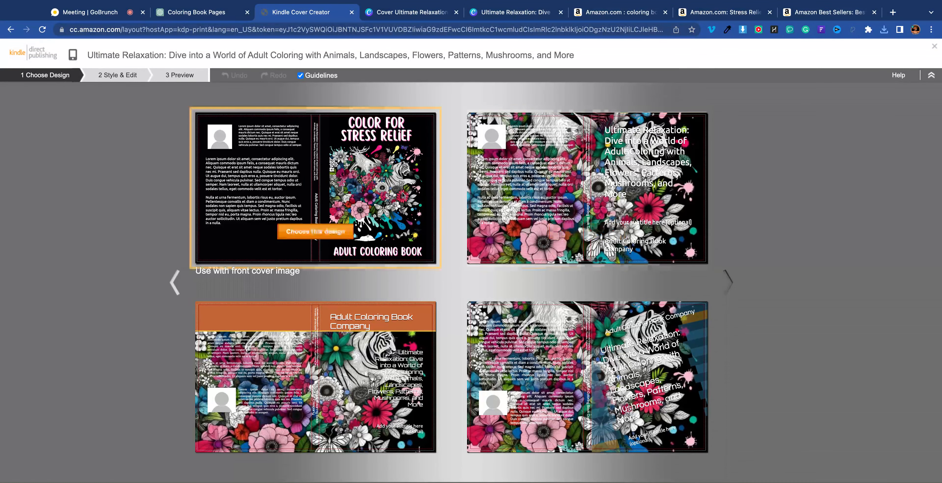
{"action": "left_click", "coordinate": [315, 234]}
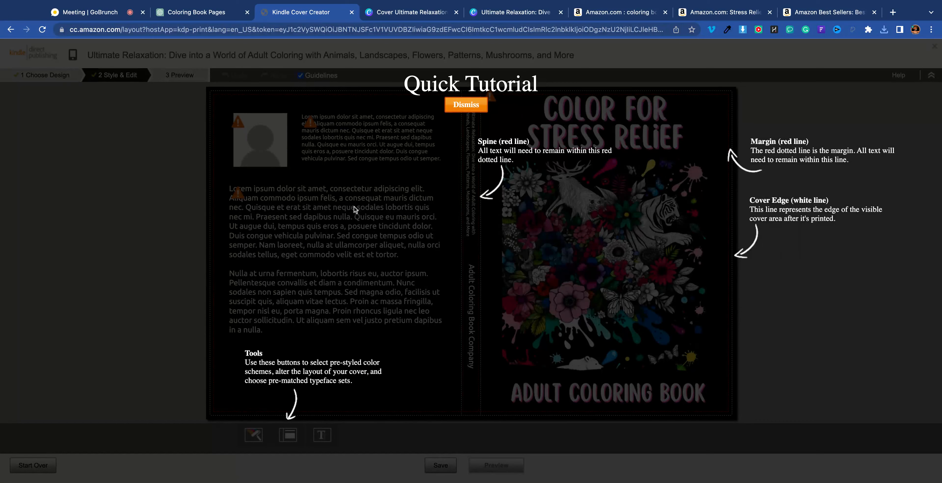
{"action": "left_click", "coordinate": [457, 105]}
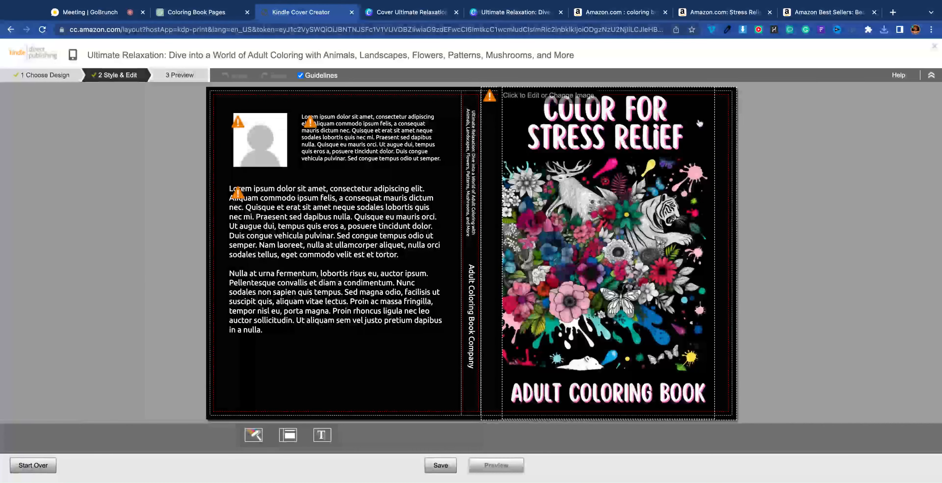
Step: Switch to Canva and download the cover as a JPG with quality 100 and size 2.375 (1,216 × 1,900 px)
{"action": "mouse_move", "coordinate": [486, 98]}
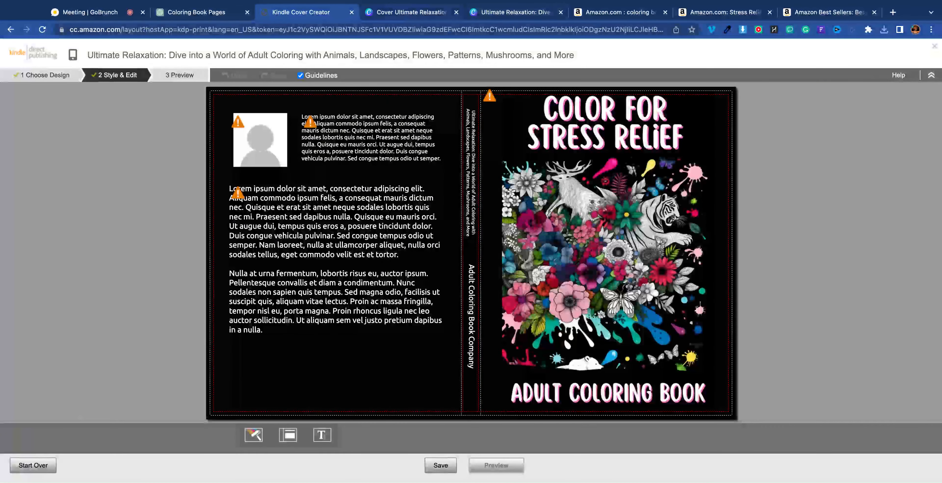
{"action": "left_click", "coordinate": [410, 12]}
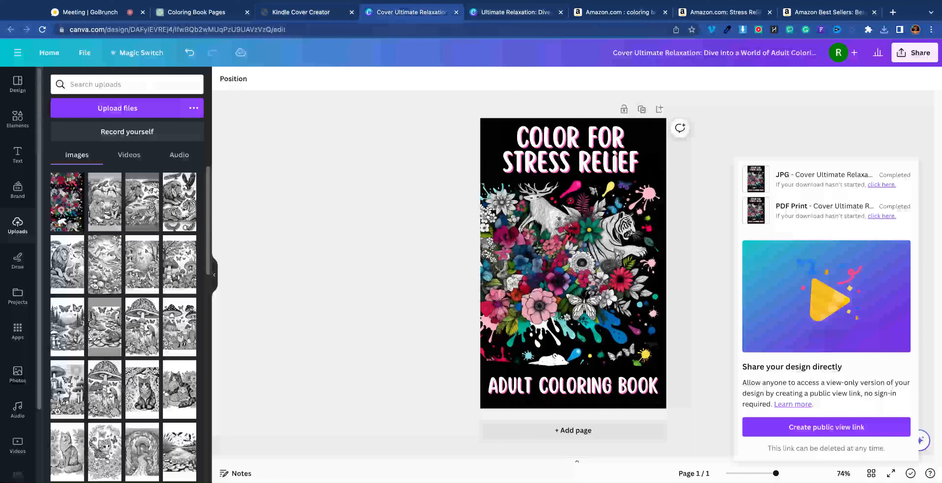
{"action": "left_click", "coordinate": [906, 57]}
{"action": "left_click", "coordinate": [845, 298]}
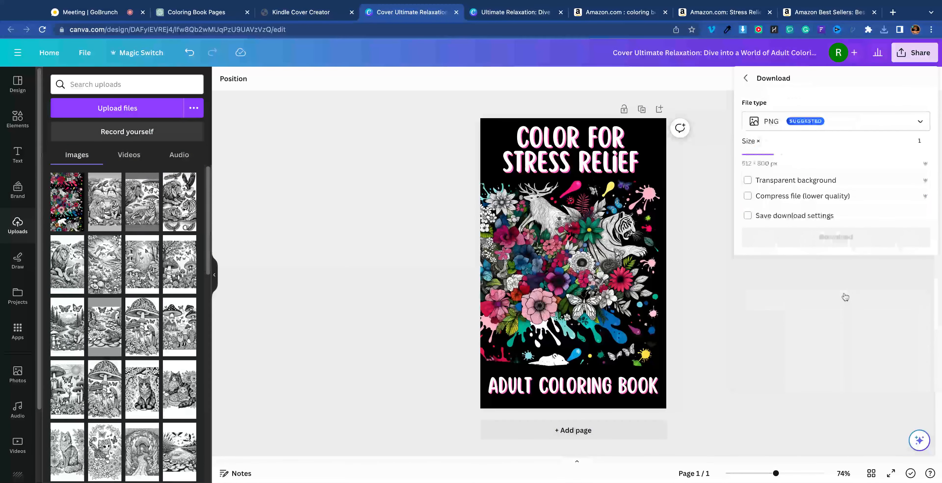
{"action": "left_click", "coordinate": [781, 125]}
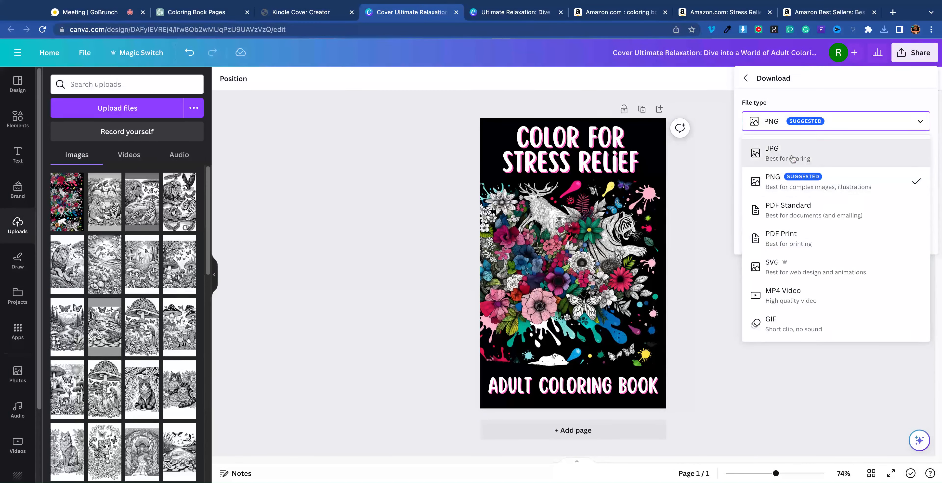
{"action": "left_click", "coordinate": [791, 158]}
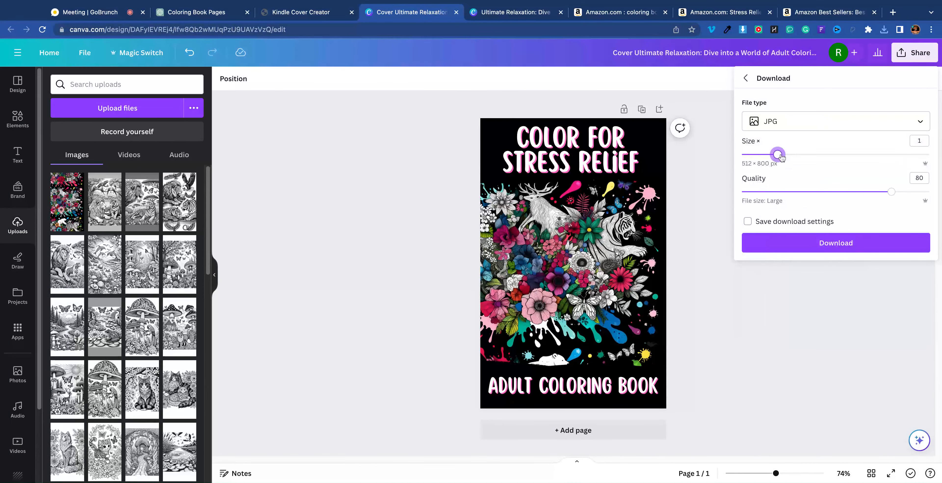
{"action": "left_click_drag", "start_coordinate": [891, 192], "coordinate": [928, 191]}
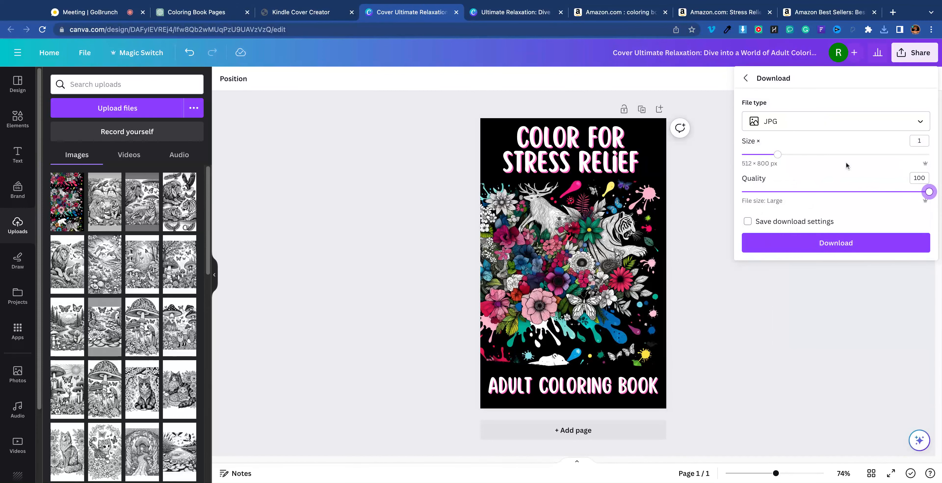
{"action": "left_click_drag", "start_coordinate": [778, 154], "coordinate": [875, 154]}
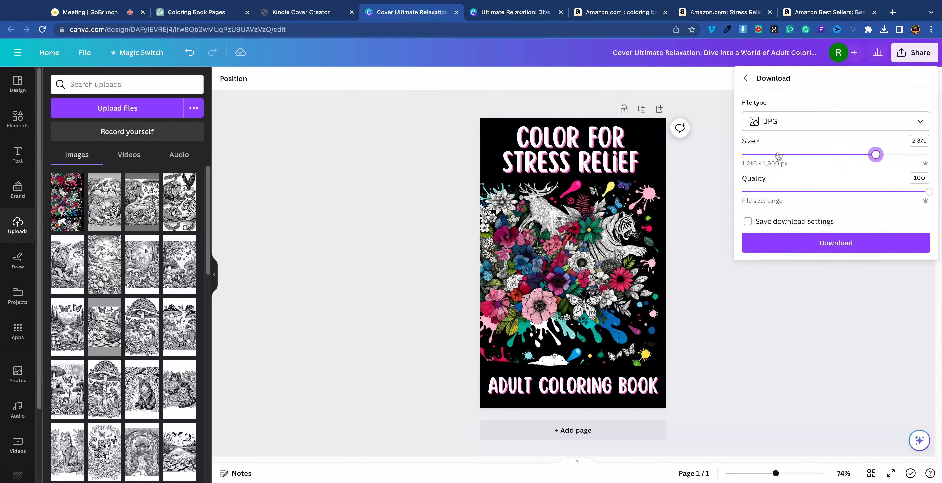
{"action": "left_click", "coordinate": [884, 250]}
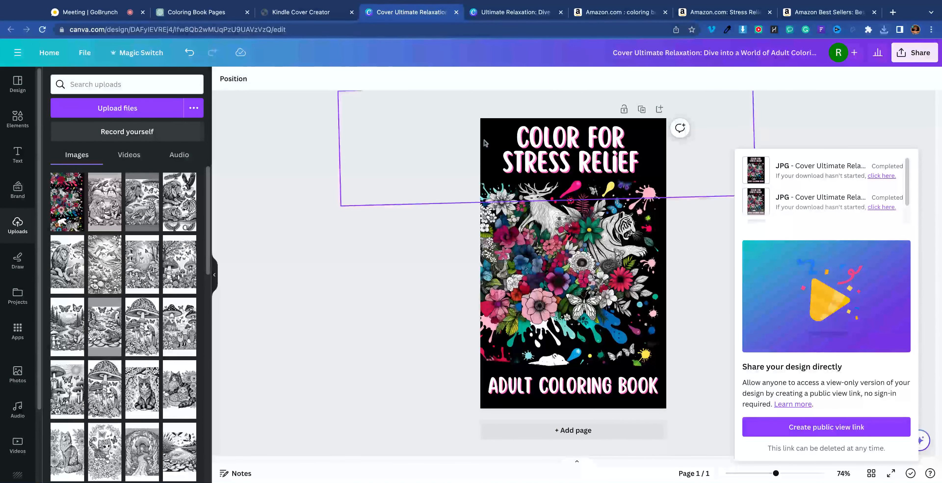
Step: Return to Cover Creator and replace the front cover image with the higher-resolution JPG from the computer
{"action": "left_click", "coordinate": [309, 14]}
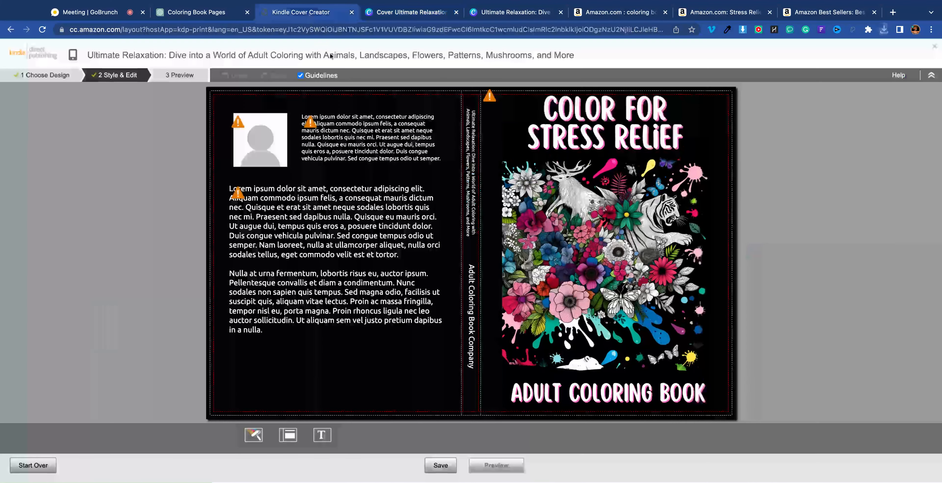
{"action": "left_click", "coordinate": [516, 112]}
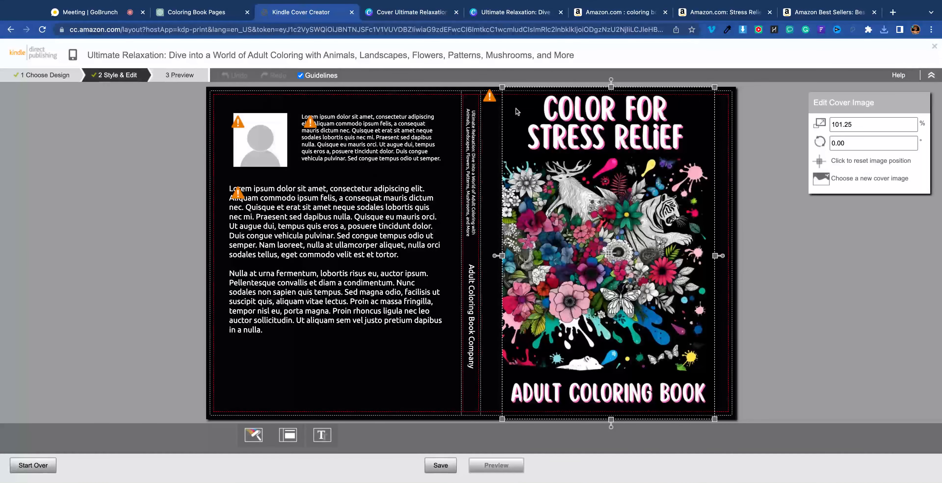
{"action": "left_click", "coordinate": [636, 164]}
{"action": "left_click", "coordinate": [889, 179]}
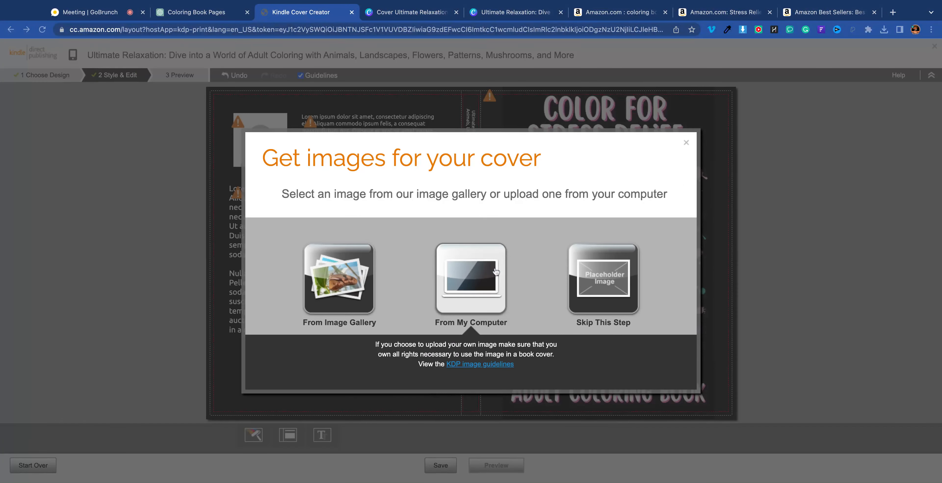
{"action": "left_click", "coordinate": [471, 278]}
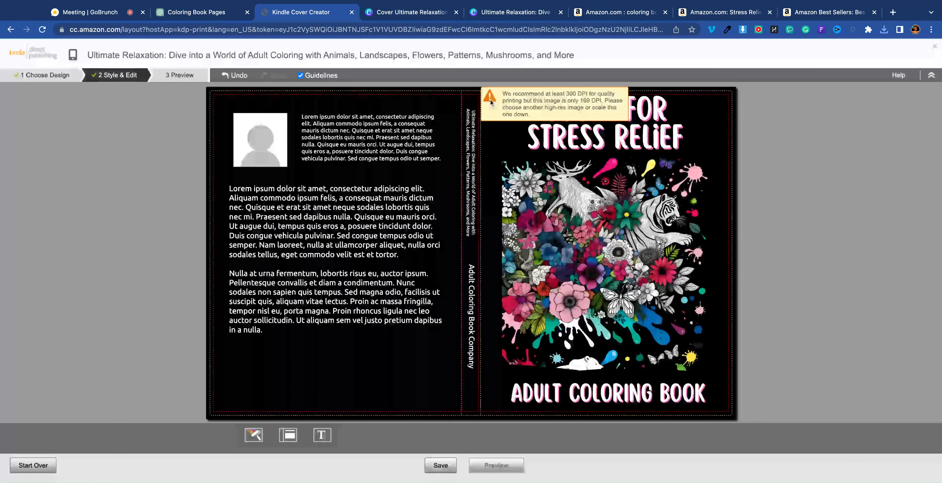
Step: Switch to Canva, download the cover as a PNG at size 3.125 (1,600 × 2,500 px), and return to Cover Creator
{"action": "mouse_move", "coordinate": [488, 99]}
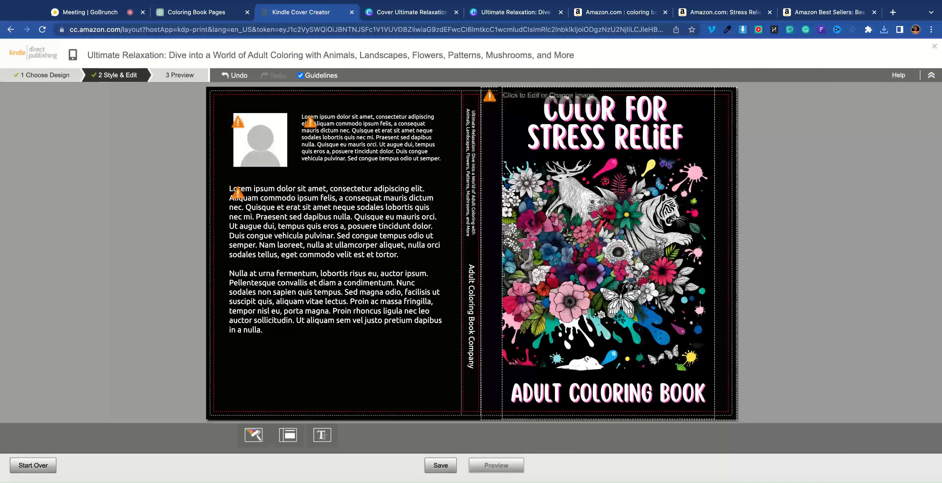
{"action": "left_click", "coordinate": [412, 12]}
{"action": "left_click", "coordinate": [915, 52]}
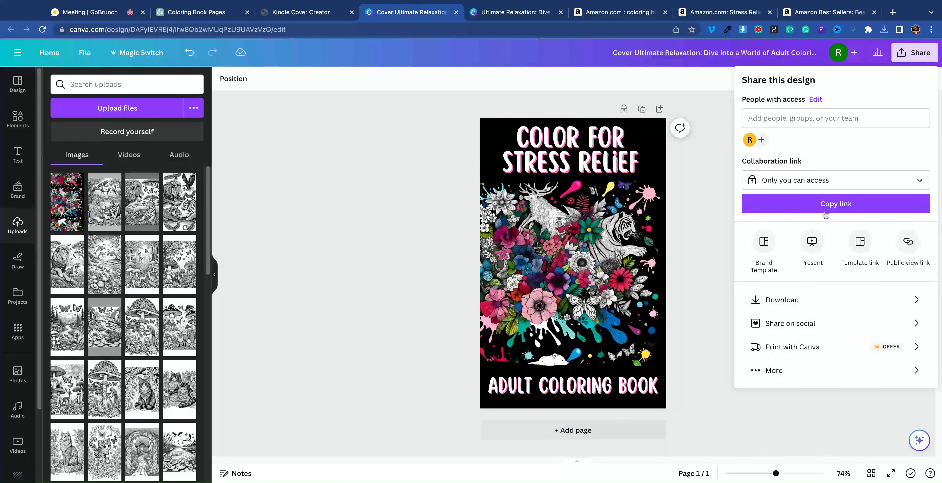
{"action": "left_click", "coordinate": [810, 298]}
{"action": "left_click_drag", "start_coordinate": [776, 155], "coordinate": [928, 155]}
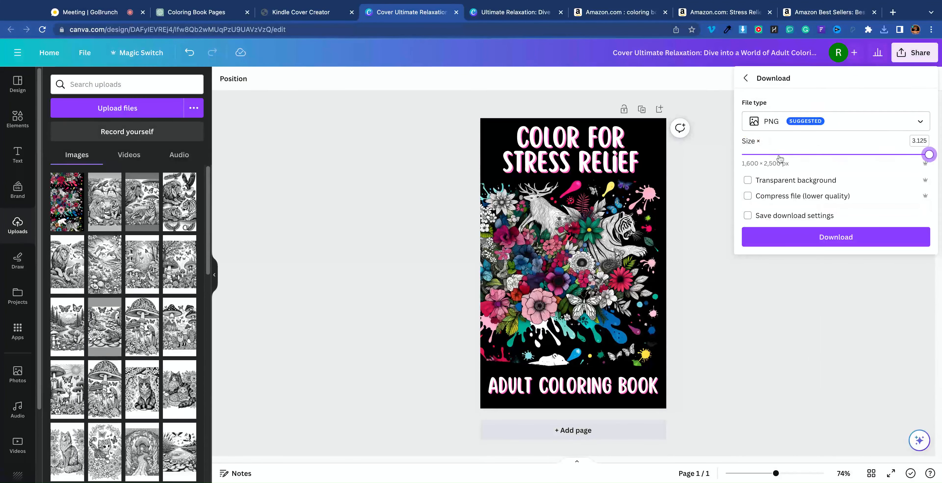
{"action": "left_click", "coordinate": [856, 238]}
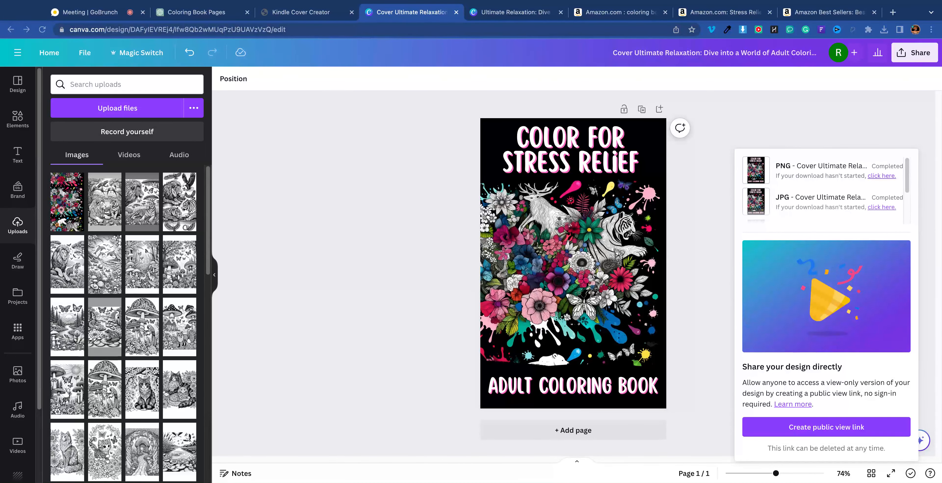
{"action": "left_click", "coordinate": [280, 16]}
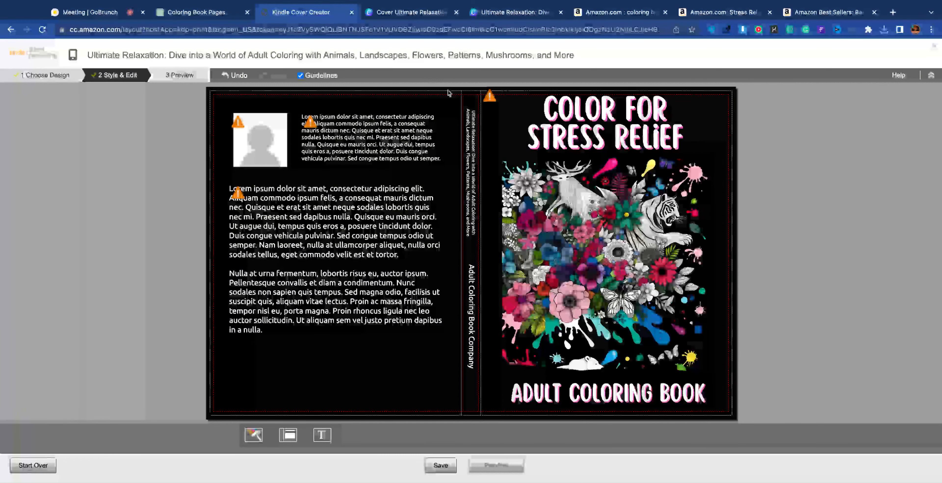
{"action": "left_click", "coordinate": [526, 122]}
{"action": "left_click", "coordinate": [866, 179]}
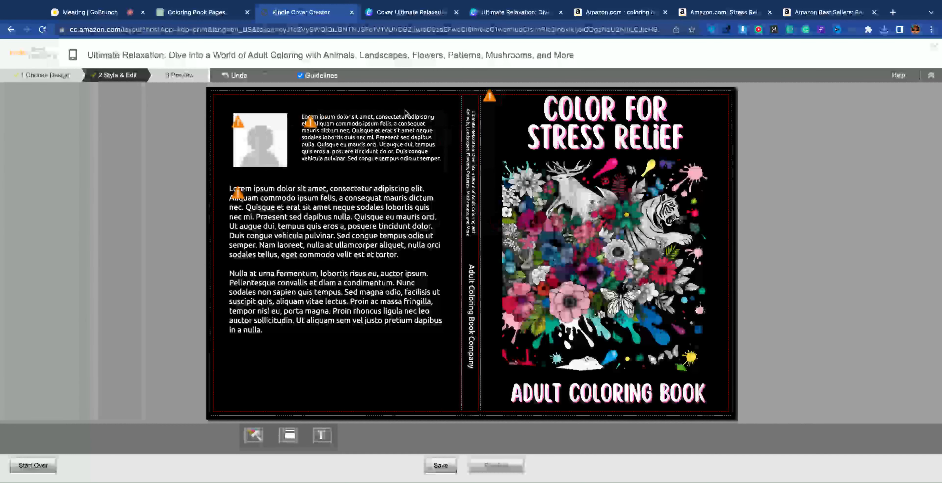
{"action": "mouse_move", "coordinate": [487, 99]}
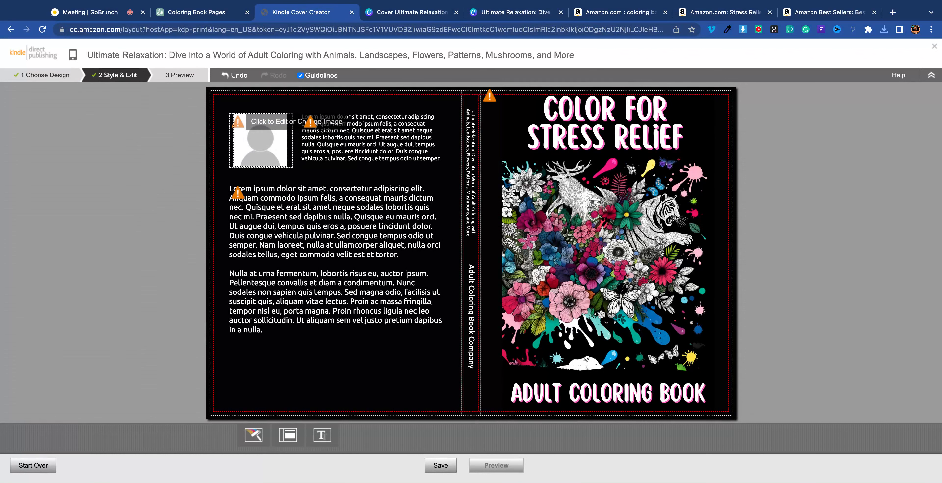
Step: Replace the author photo placeholder on the back cover with the Web Asset Group logo image from the computer
{"action": "left_click", "coordinate": [260, 147]}
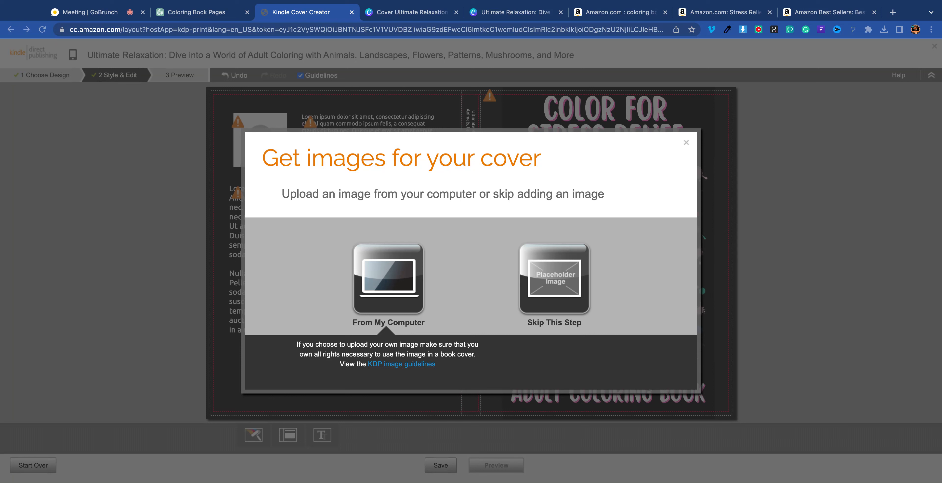
{"action": "key", "text": "Escape"}
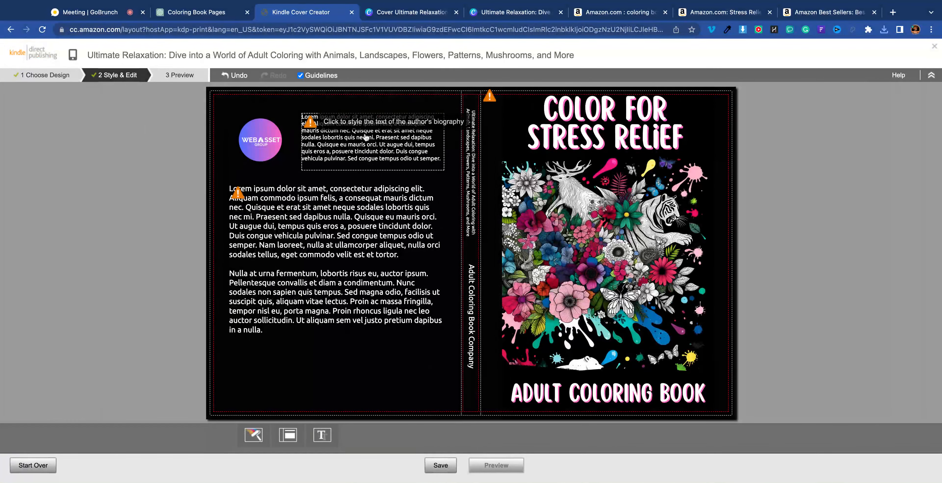
Step: Switch to ChatGPT and send the prompt "Now give me a short description for the back of this book"
{"action": "left_click", "coordinate": [207, 13]}
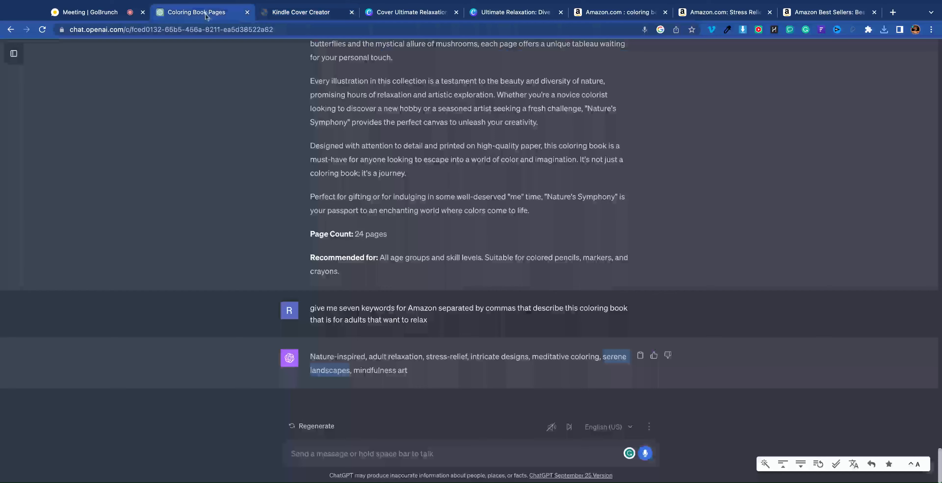
{"action": "left_click", "coordinate": [206, 386]}
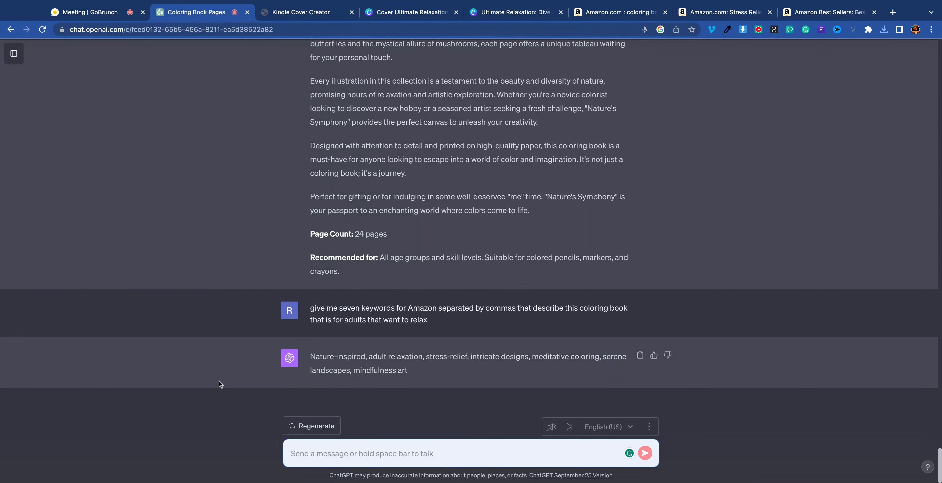
{"action": "type", "text": "n"}
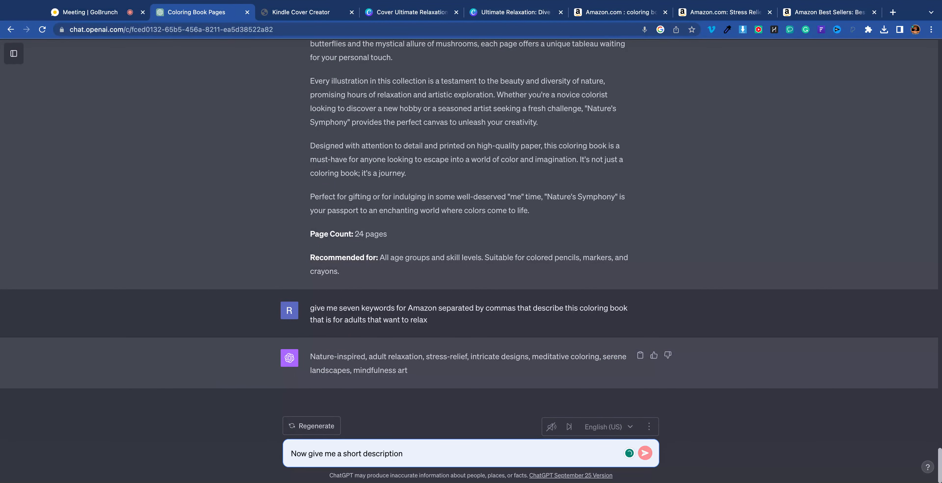
{"action": "type", "text": "ow give me a short description for the back of this book"}
{"action": "key", "text": "Return"}
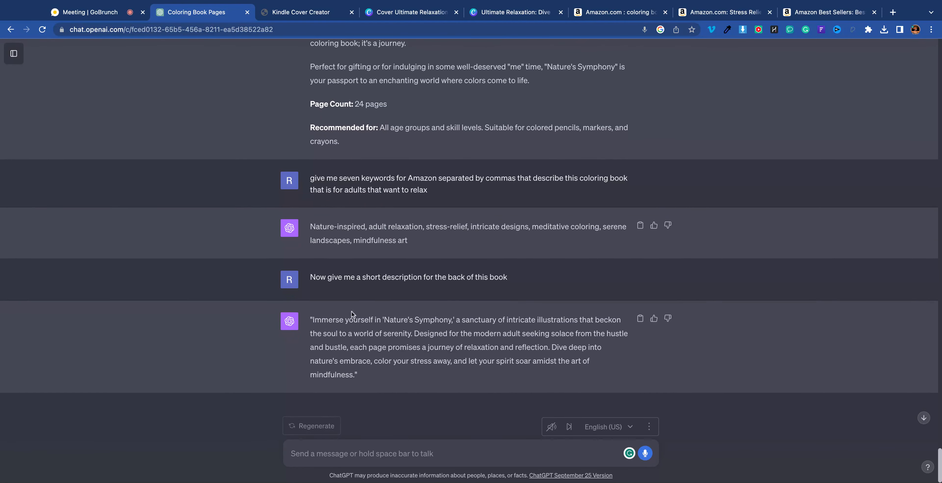
Step: Copy the short description without its quotation marks into Cover Creator's author biography text and end it with a period
{"action": "left_click_drag", "start_coordinate": [314, 322], "coordinate": [353, 374]}
{"action": "left_click", "coordinate": [312, 322]}
{"action": "mouse_move", "coordinate": [313, 321]}
{"action": "left_mouse_down"}
{"action": "mouse_move", "coordinate": [350, 375]}
{"action": "mouse_move", "coordinate": [314, 321]}
{"action": "left_mouse_up"}
{"action": "key", "text": "super+c"}
{"action": "left_click", "coordinate": [352, 372]}
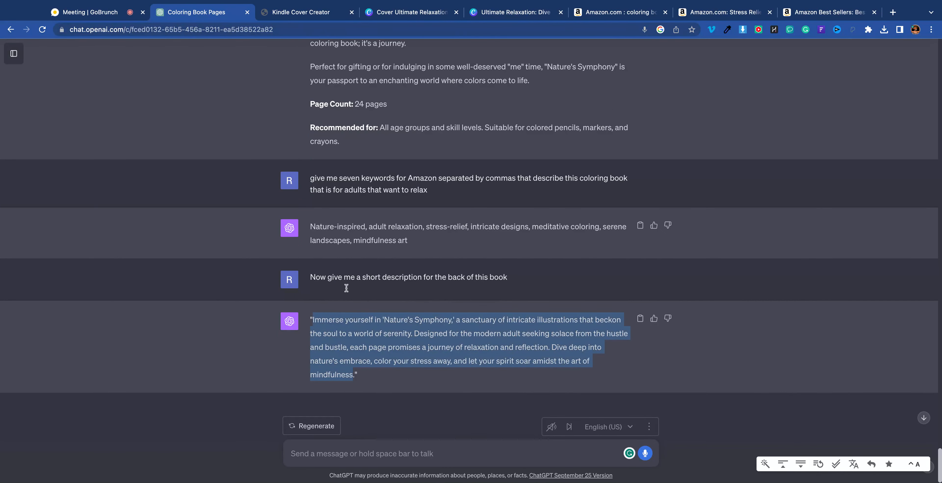
{"action": "left_click", "coordinate": [285, 15]}
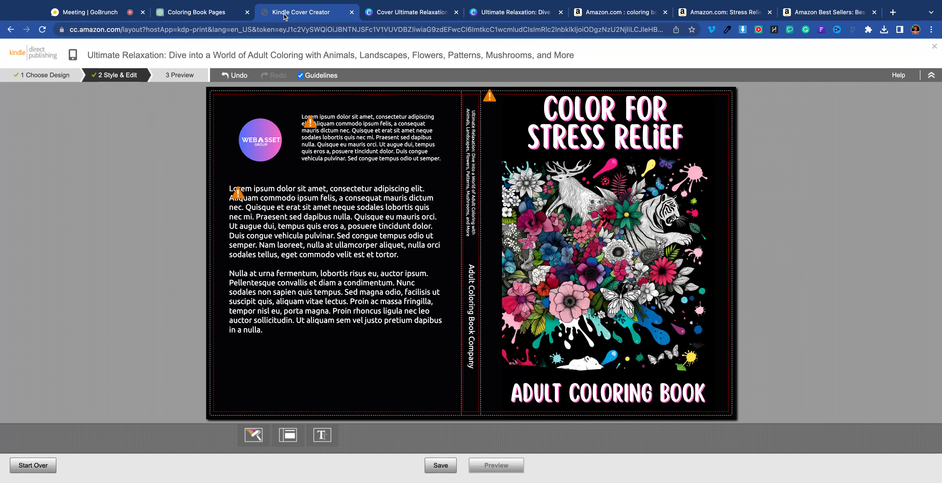
{"action": "left_click", "coordinate": [352, 135]}
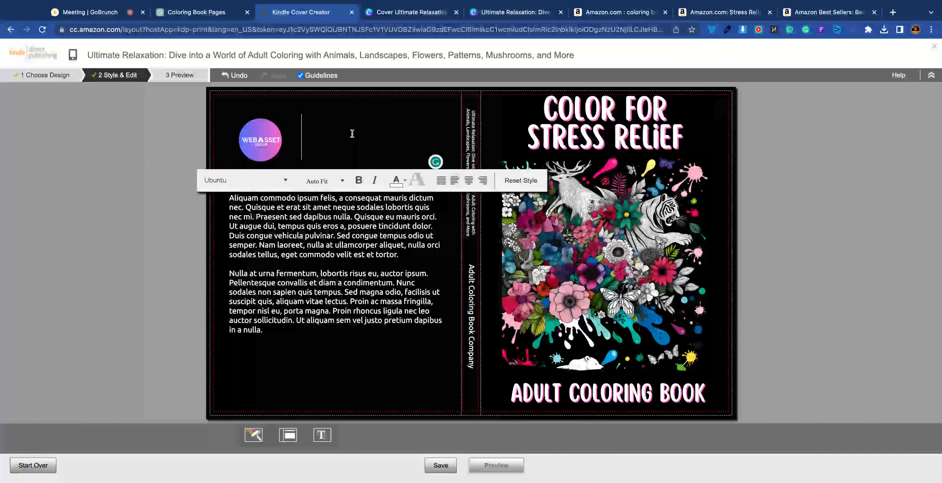
{"action": "key", "text": "super+v"}
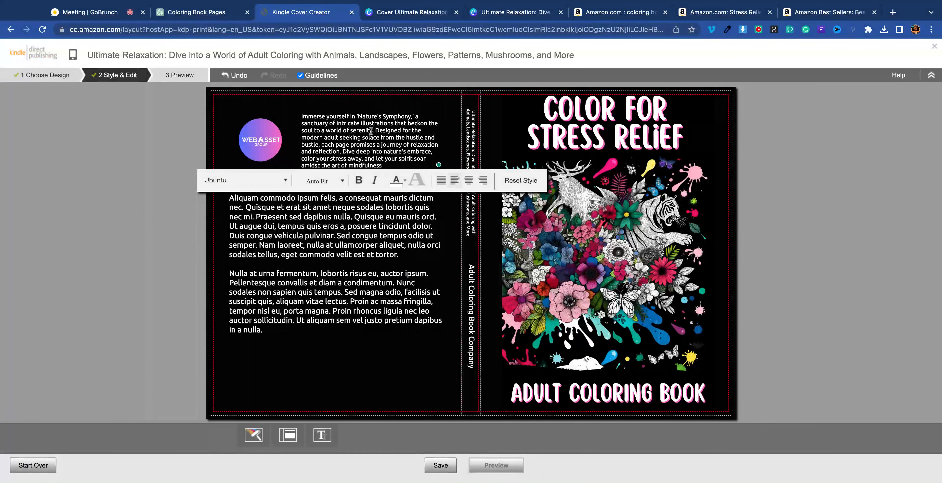
{"action": "type", "text": "."}
Step: Replace "'Nature's Symphony,'" in the author biography with "this adult coloring book" and close the text box
{"action": "mouse_move", "coordinate": [358, 115]}
{"action": "left_mouse_down"}
{"action": "mouse_move", "coordinate": [301, 117]}
{"action": "mouse_move", "coordinate": [369, 115]}
{"action": "mouse_move", "coordinate": [356, 115]}
{"action": "left_mouse_up"}
{"action": "key", "text": "shift+Right"}
{"action": "key", "text": "shift+Right"}
{"action": "key", "text": "shift+Right"}
{"action": "key", "text": "shift+Right"}
{"action": "key", "text": "shift+Right"}
{"action": "key", "text": "shift+Right"}
{"action": "key", "text": "shift+Right"}
{"action": "key", "text": "shift+Right"}
{"action": "key", "text": "shift+Right"}
{"action": "key", "text": "shift+Right"}
{"action": "key", "text": "shift+Right"}
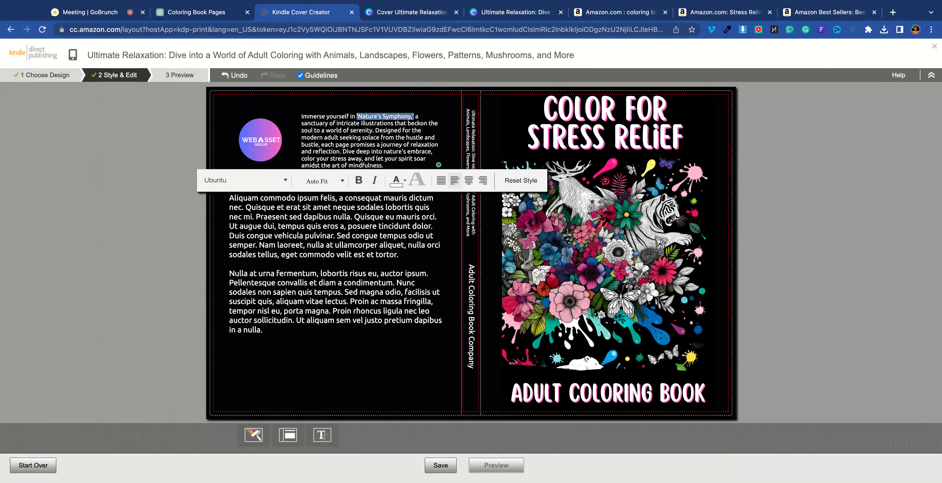
{"action": "type", "text": "this a"}
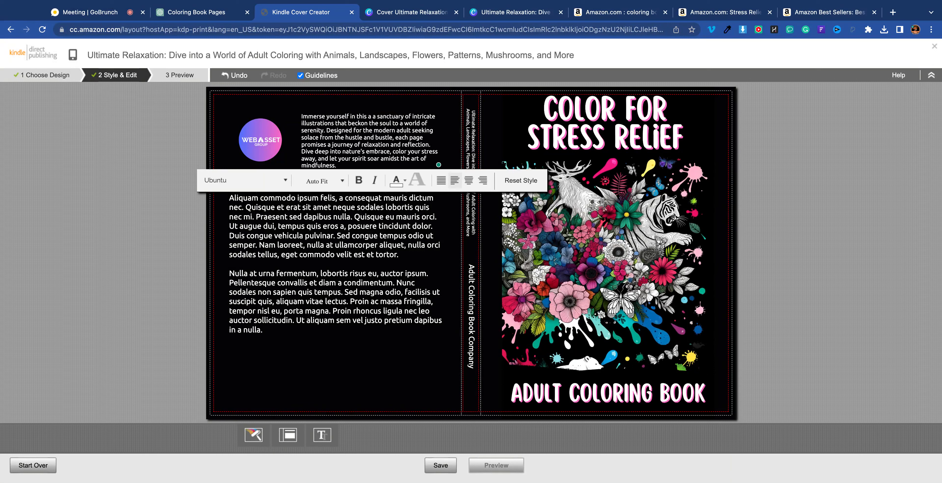
{"action": "type", "text": "dula"}
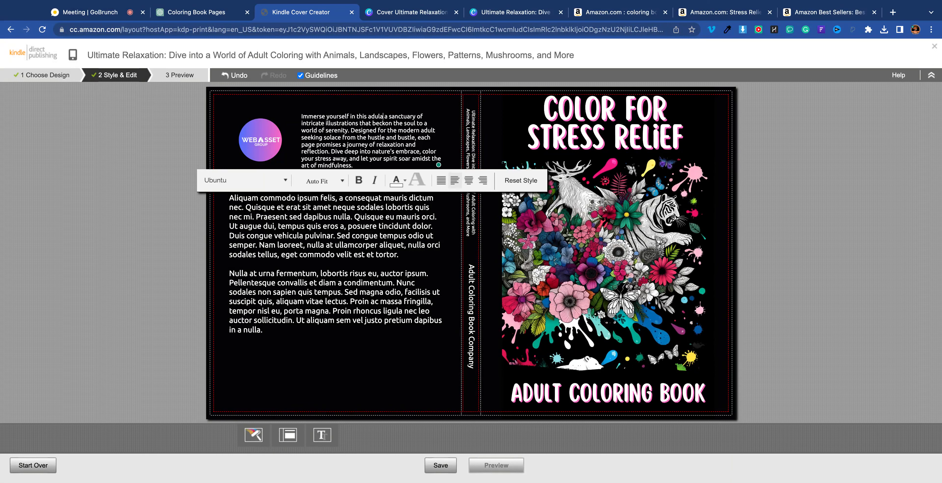
{"action": "type", "text": "t coloring boo"}
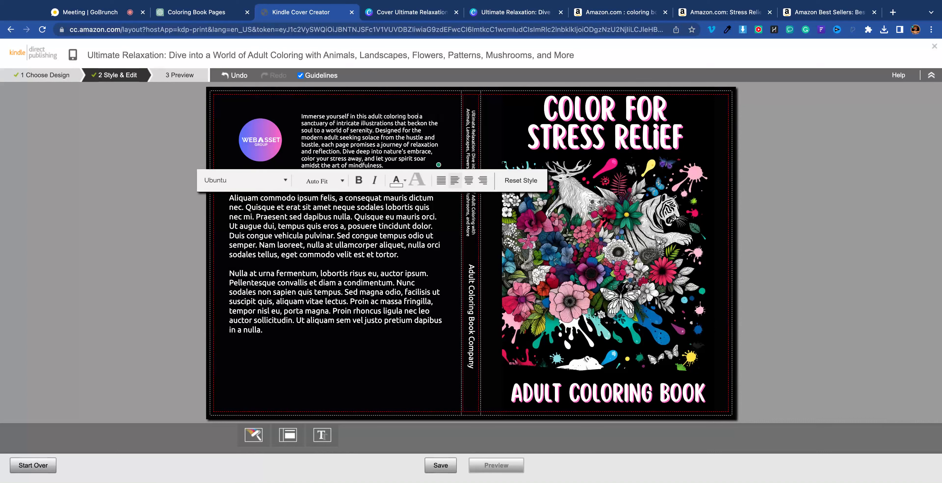
{"action": "left_click", "coordinate": [385, 249]}
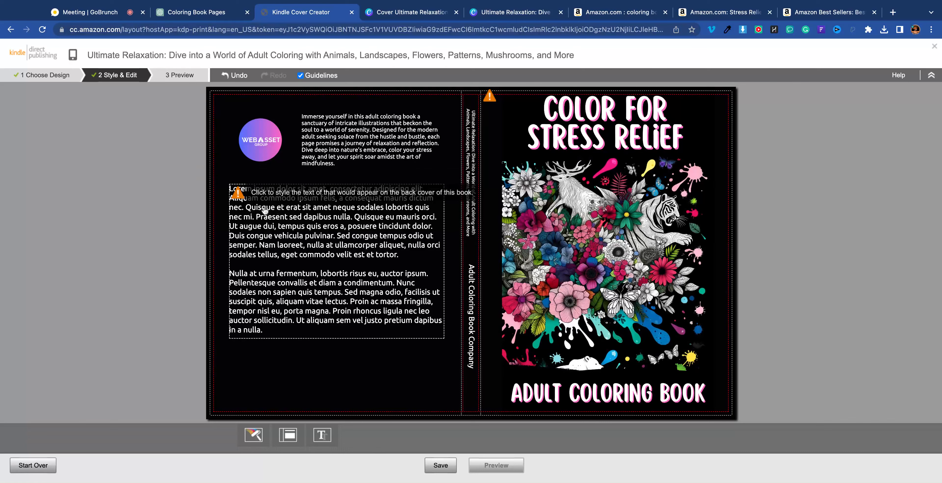
Step: Switch to ChatGPT, send the prompt "give me more for the back of the book", and return to Cover Creator
{"action": "left_click", "coordinate": [207, 14]}
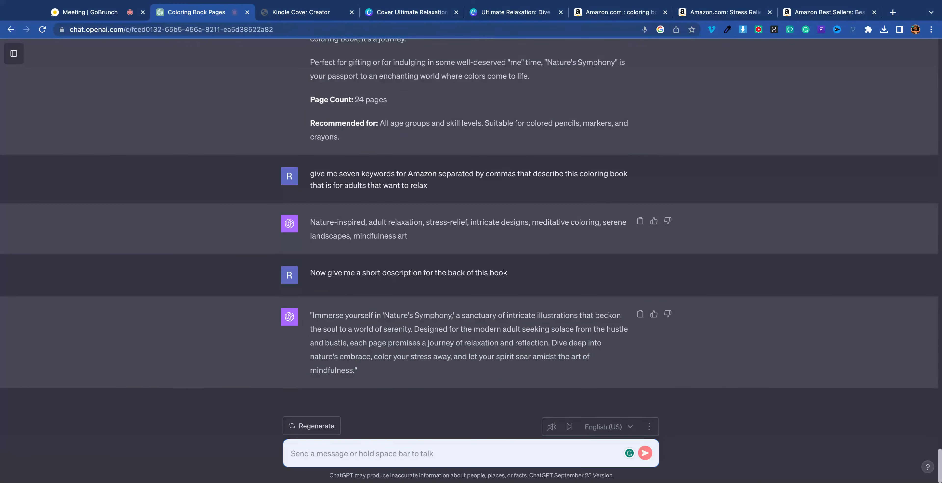
{"action": "type", "text": "give me more"}
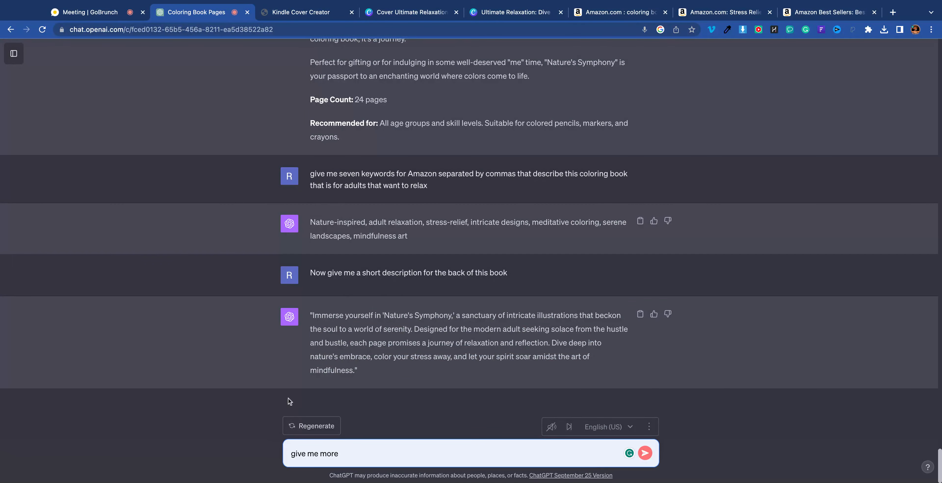
{"action": "type", "text": " for the back of the book"}
{"action": "key", "text": "Return"}
{"action": "left_click", "coordinate": [281, 17]}
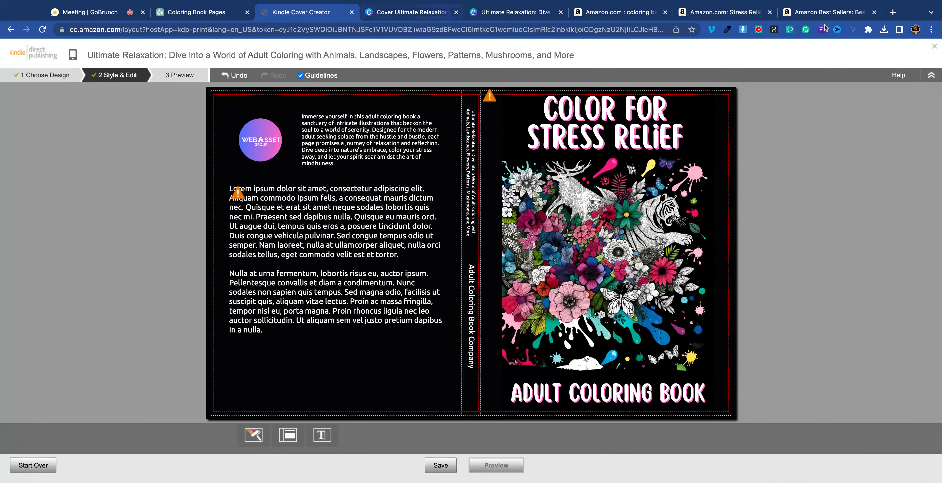
Step: Copy ChatGPT's sentence from "From majestic wildlife" to "world of color and calm." into Cover Creator's main back cover text
{"action": "left_click", "coordinate": [171, 16]}
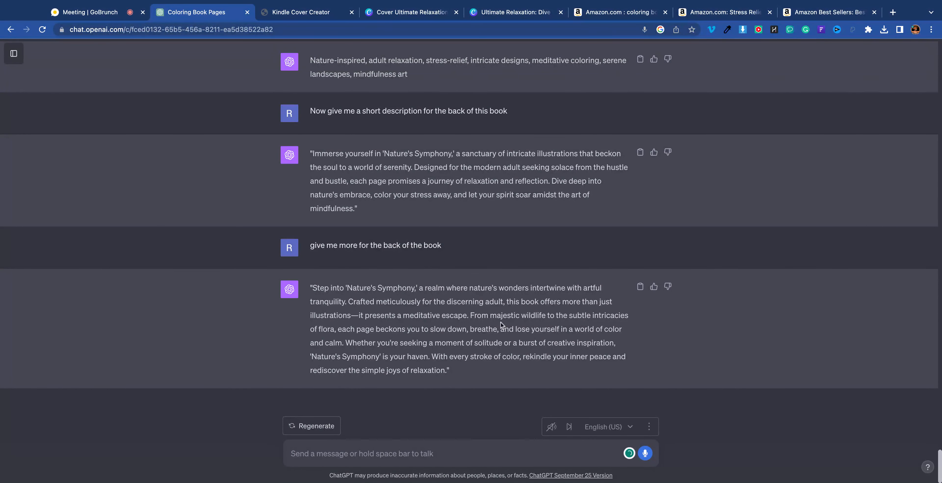
{"action": "left_click_drag", "start_coordinate": [471, 315], "coordinate": [341, 343]}
{"action": "key", "text": "super+c"}
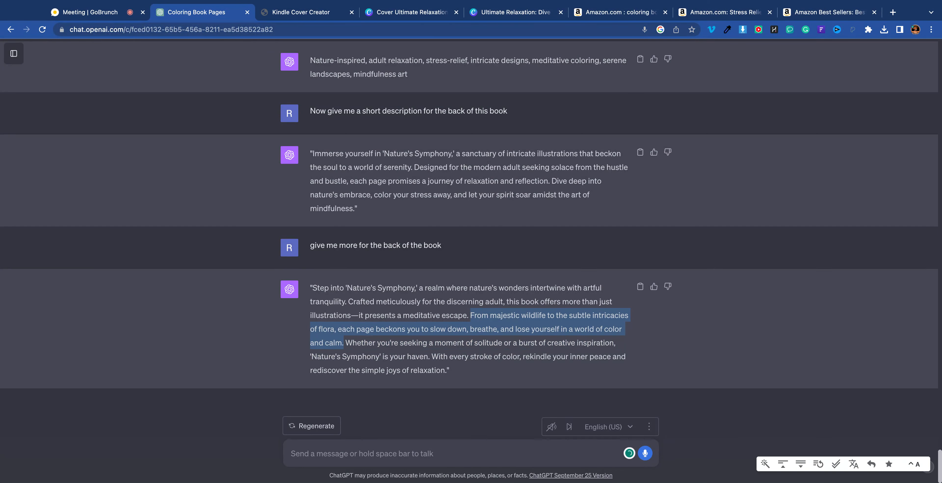
{"action": "key", "text": "ctrl+Tab"}
{"action": "left_click", "coordinate": [318, 228]}
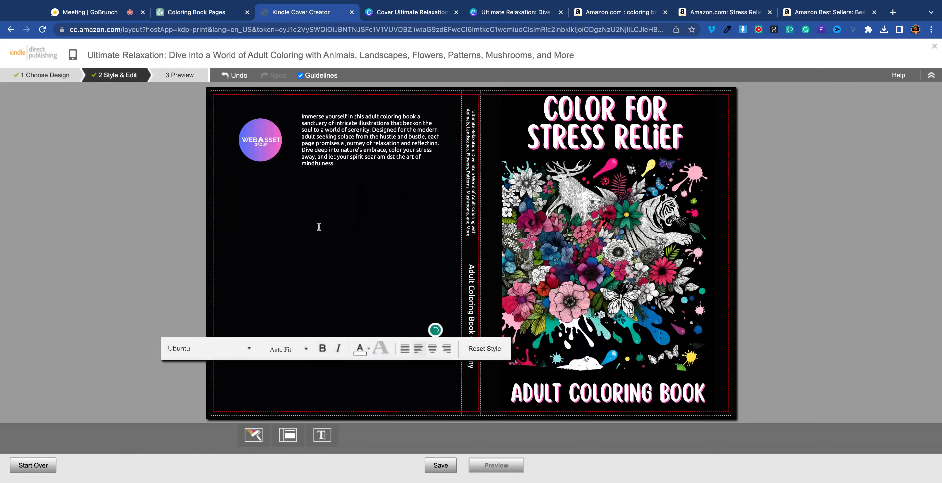
{"action": "key", "text": "super+v"}
{"action": "left_click", "coordinate": [80, 207]}
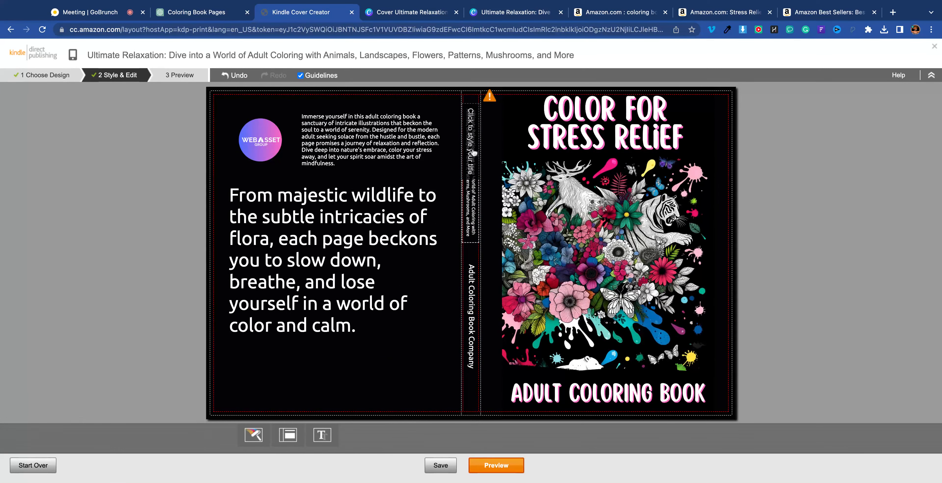
{"action": "left_click", "coordinate": [471, 179]}
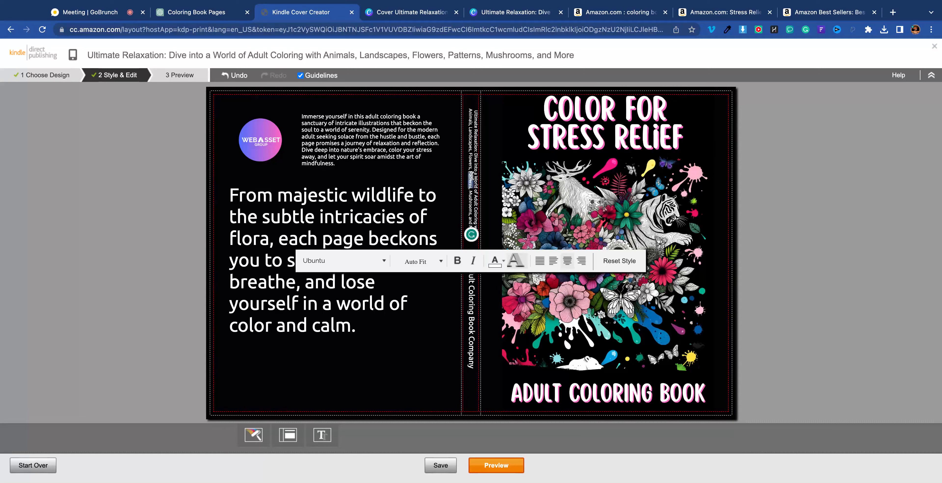
{"action": "triple_click", "coordinate": [472, 179]}
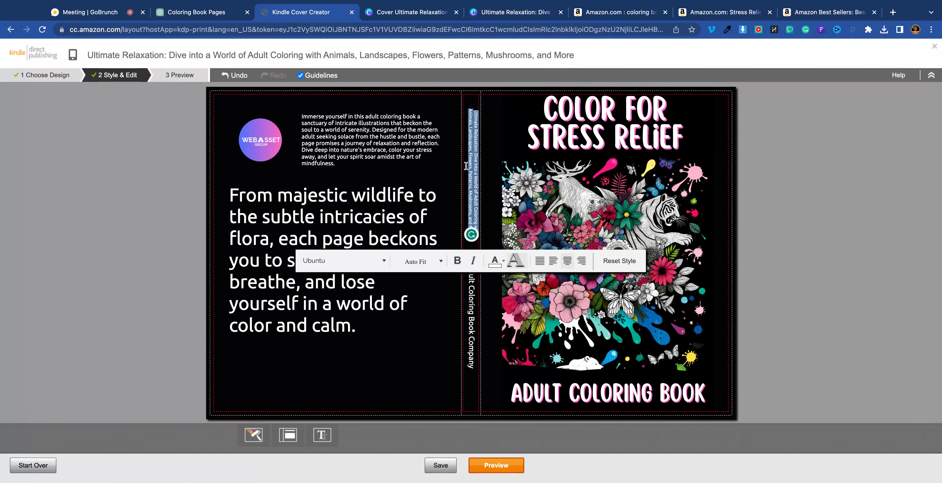
{"action": "left_click", "coordinate": [477, 322]}
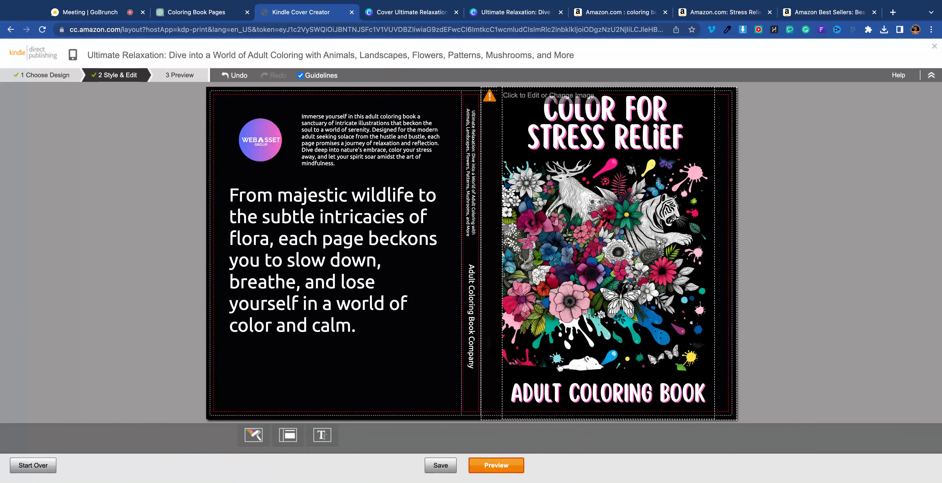
Step: Preview the complete cover, checking the GoBrunch meeting with its control bar collapsed while the preview updates
{"action": "left_click", "coordinate": [489, 466]}
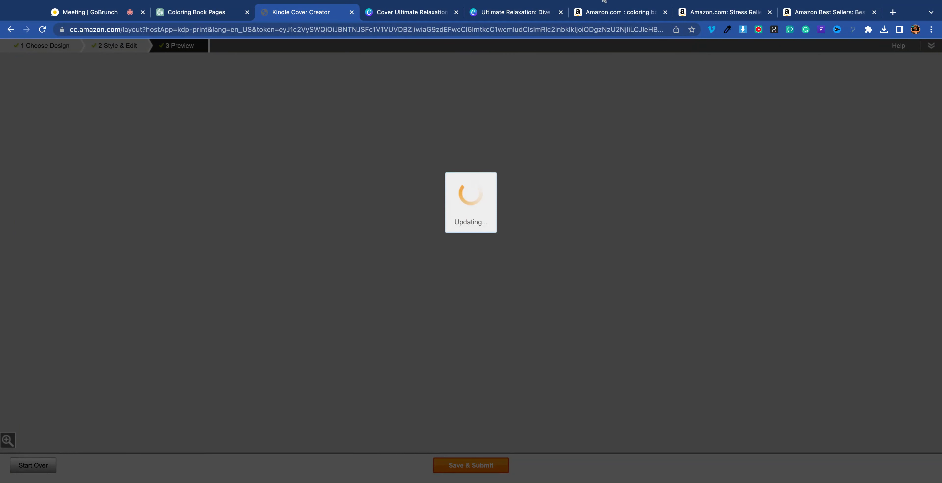
{"action": "left_click", "coordinate": [226, 17]}
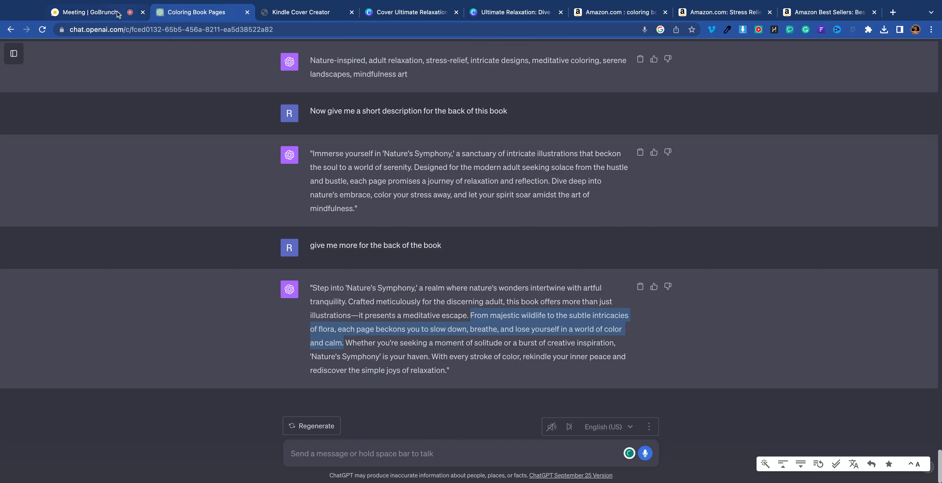
{"action": "left_click", "coordinate": [117, 13]}
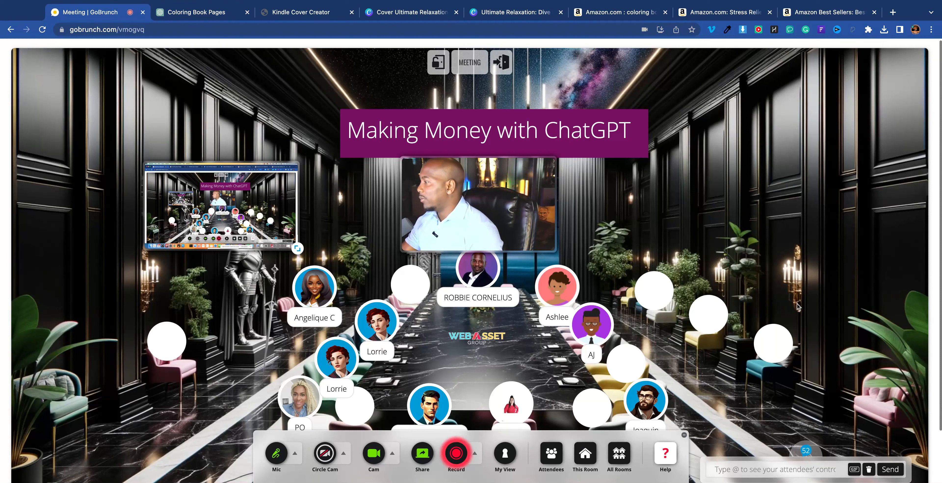
{"action": "left_click", "coordinate": [684, 436]}
{"action": "mouse_move", "coordinate": [196, 230]}
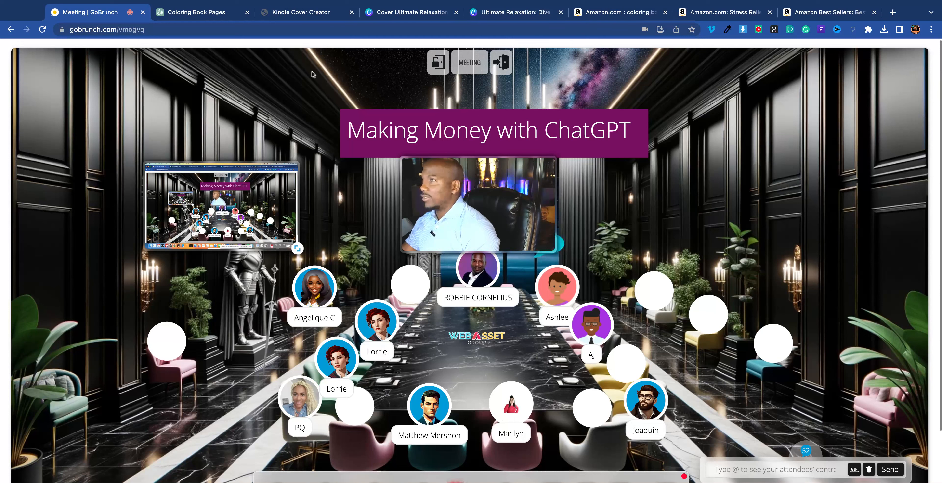
{"action": "left_click", "coordinate": [309, 19]}
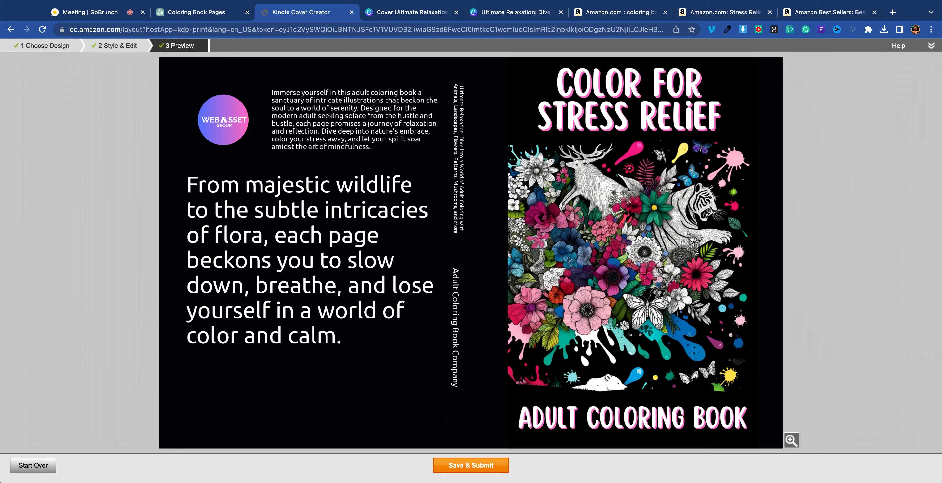
Step: Return to the cover's Style & Edit stage and try yellow as the custom primary color
{"action": "left_click", "coordinate": [116, 47]}
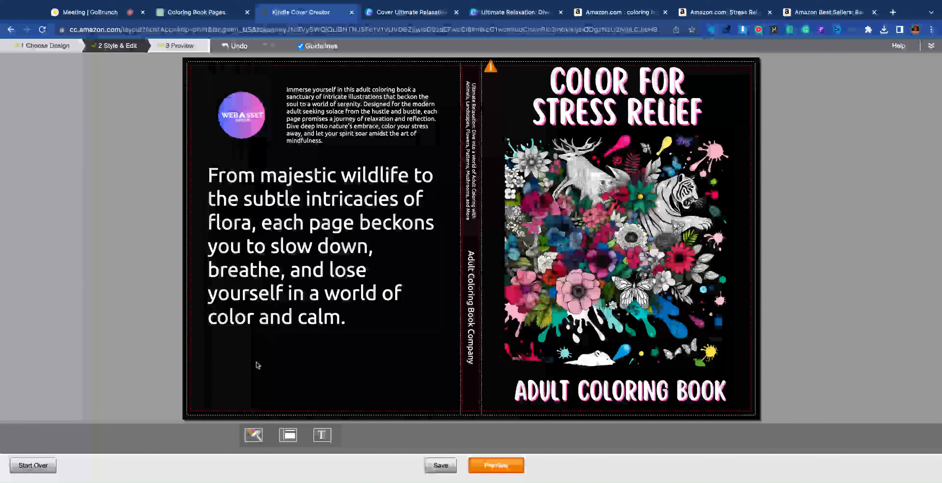
{"action": "left_click", "coordinate": [255, 436]}
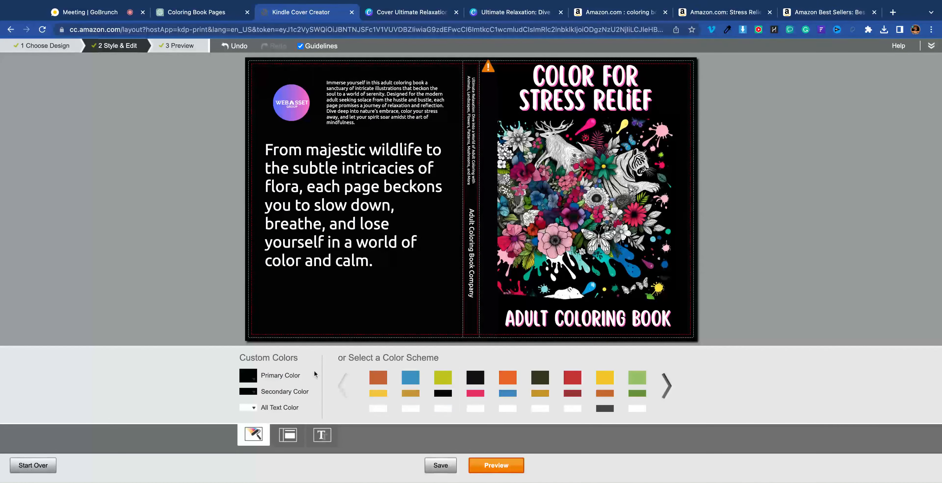
{"action": "left_click", "coordinate": [249, 378]}
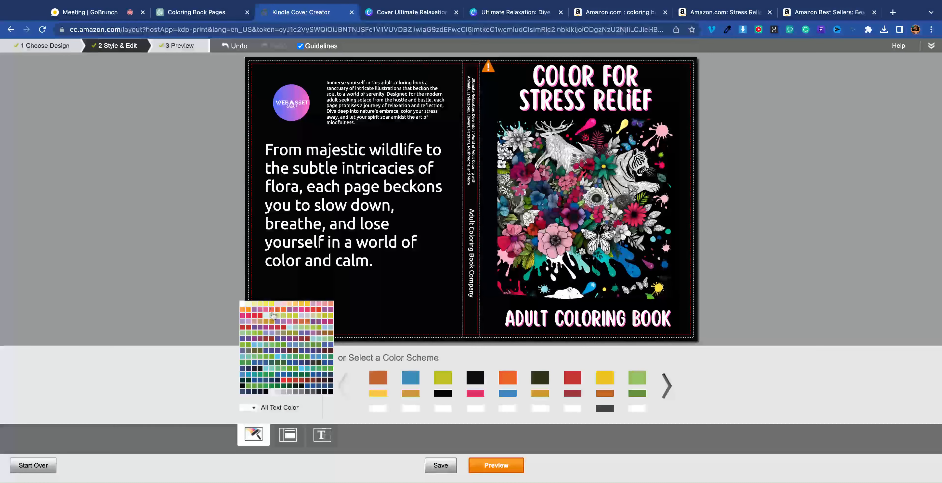
{"action": "left_click", "coordinate": [375, 330]}
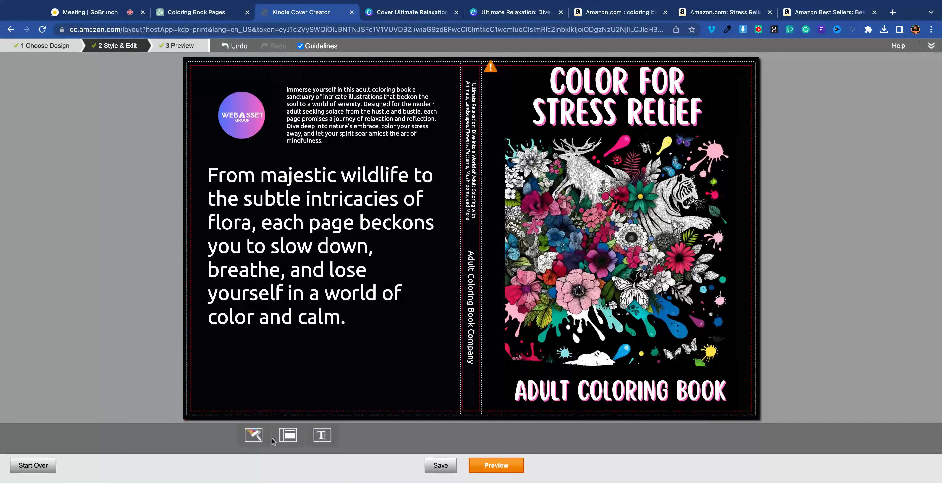
{"action": "left_click", "coordinate": [248, 435]}
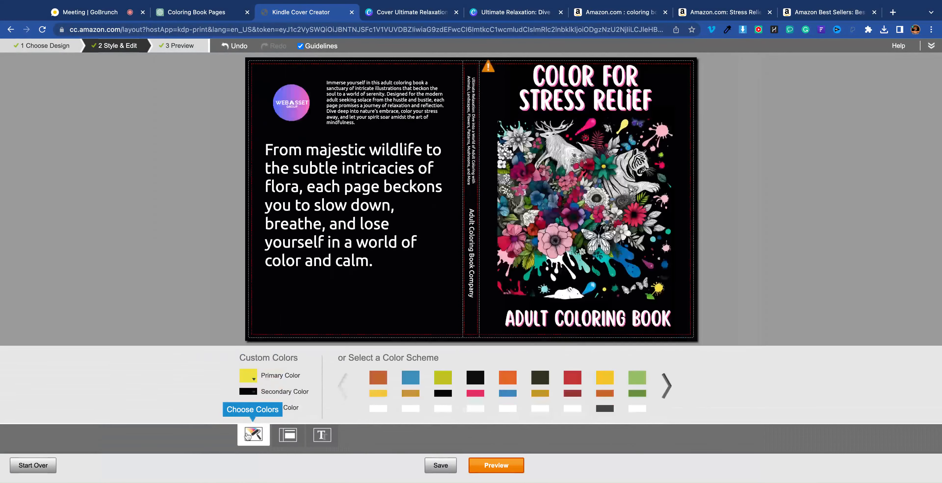
{"action": "left_click", "coordinate": [249, 379]}
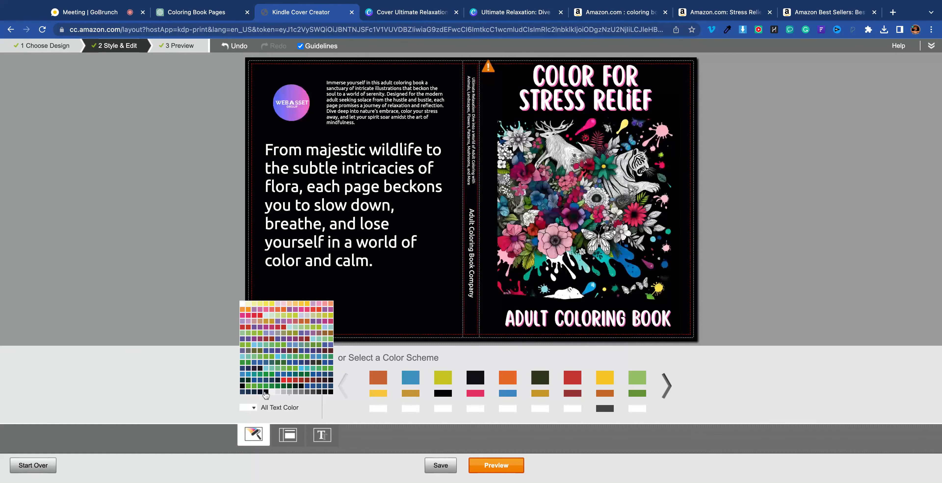
Step: Try the black, pink and white color scheme, browse further schemes, and set the secondary color back to black
{"action": "left_click", "coordinate": [474, 379]}
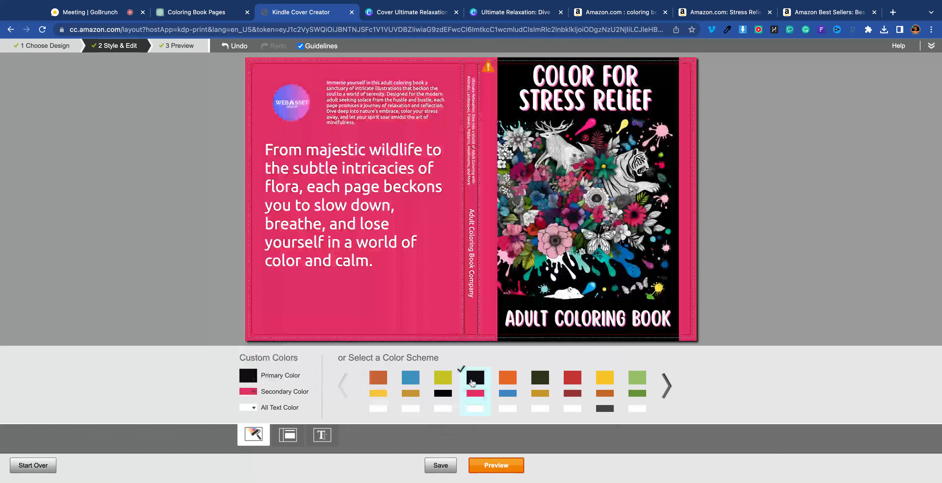
{"action": "left_click", "coordinate": [669, 388]}
{"action": "left_click", "coordinate": [669, 388]}
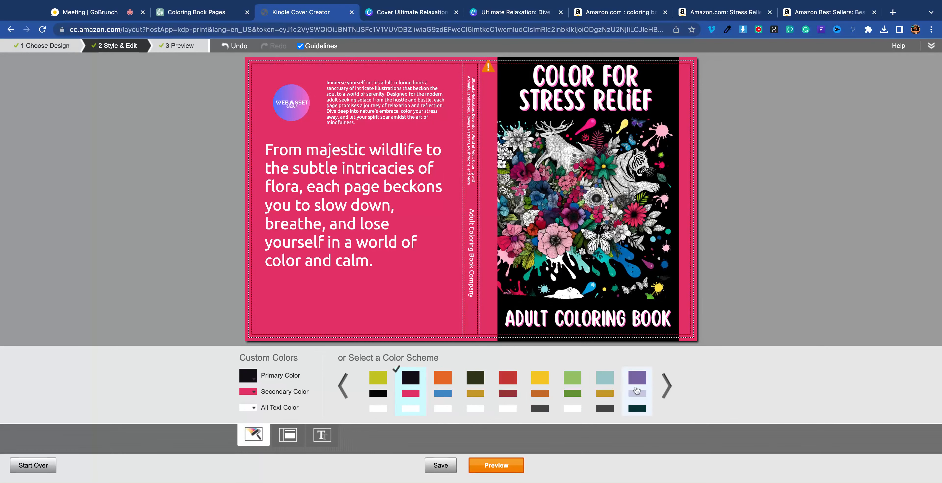
{"action": "left_click", "coordinate": [667, 386]}
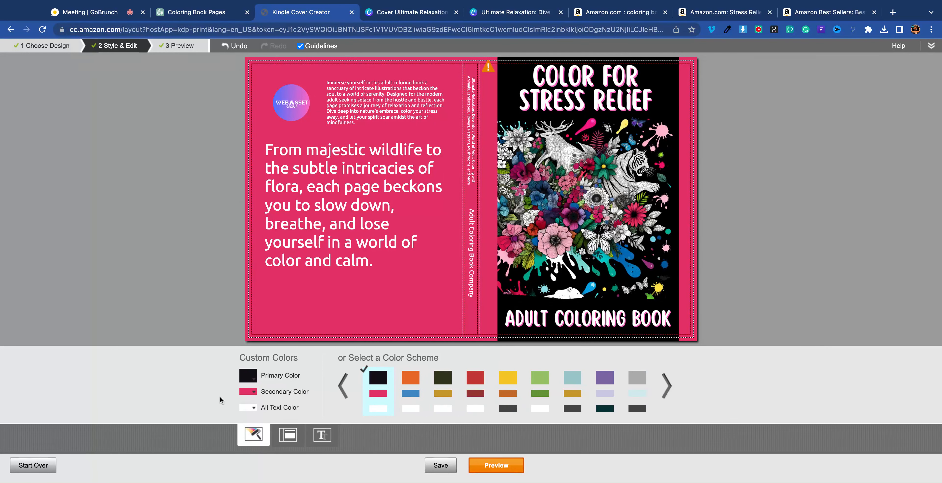
{"action": "left_click", "coordinate": [248, 376]}
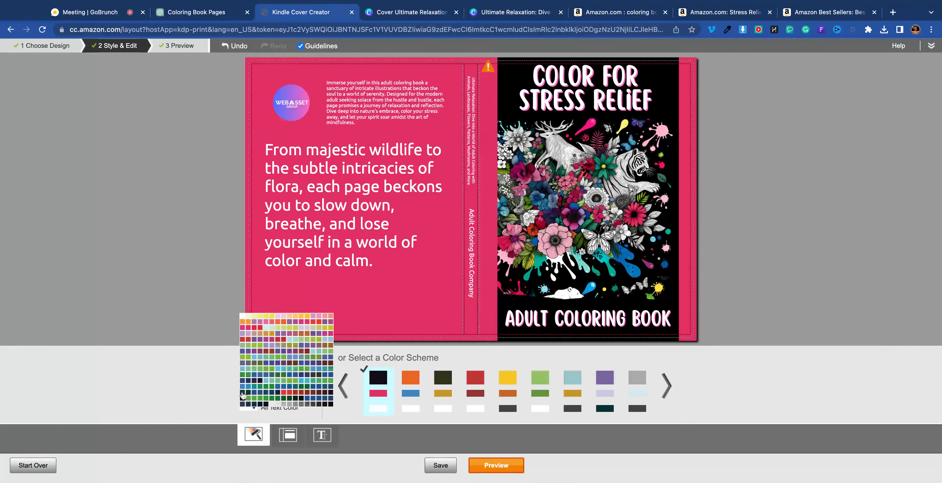
{"action": "left_click", "coordinate": [266, 405]}
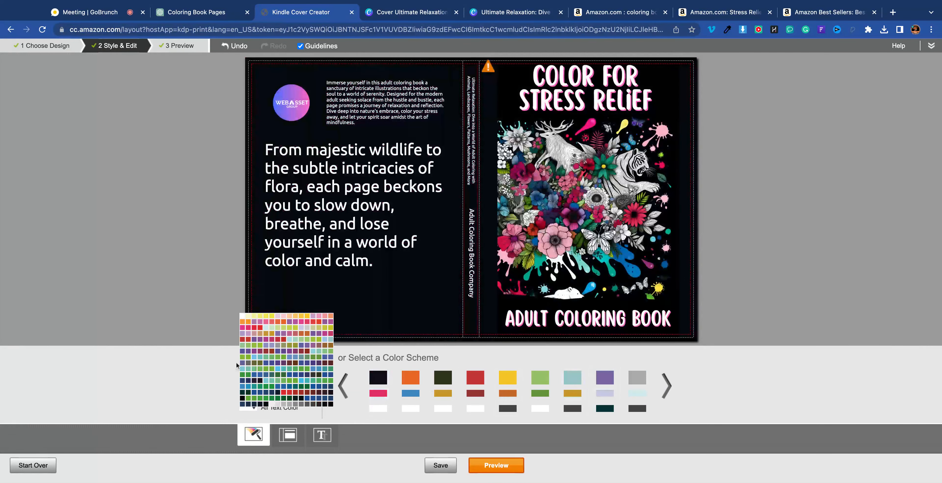
{"action": "left_click", "coordinate": [329, 405]}
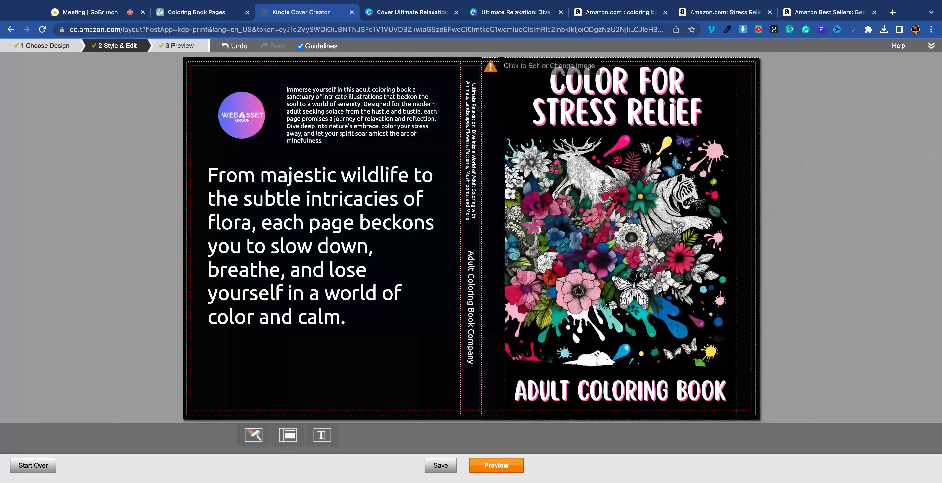
Step: Preview the complete cover, then save and submit it to the KDP paperback content page
{"action": "left_click", "coordinate": [494, 471]}
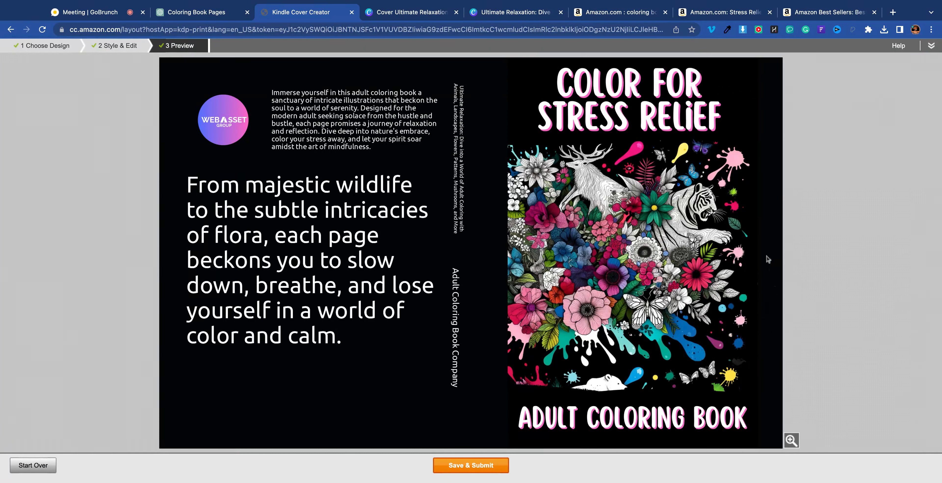
{"action": "left_click", "coordinate": [500, 470]}
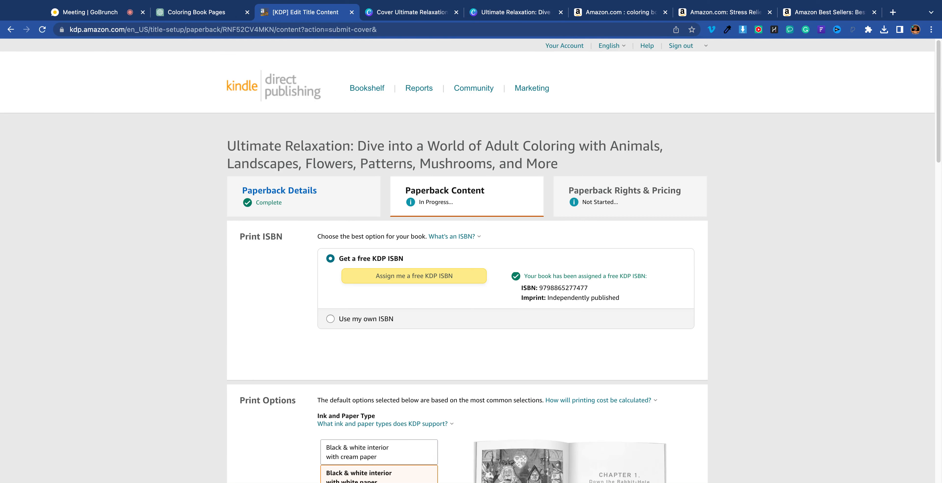
Step: Declare AI-generated content as Yes, with "Many AI-generated images, with minimal or no editing", and enter "Dall e 3" as the image tool
{"action": "scroll", "coordinate": [744, 261], "scroll_direction": "down", "scroll_amount": 15}
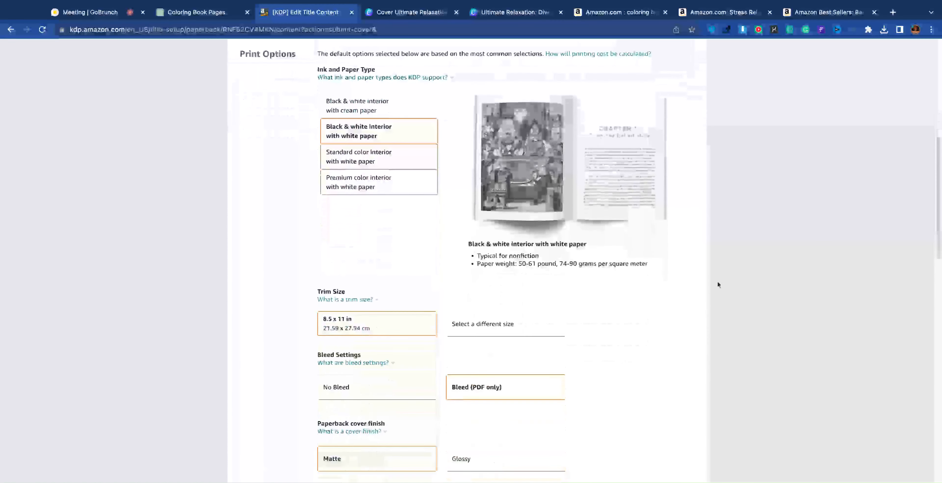
{"action": "scroll", "coordinate": [716, 282], "scroll_direction": "down", "scroll_amount": 15}
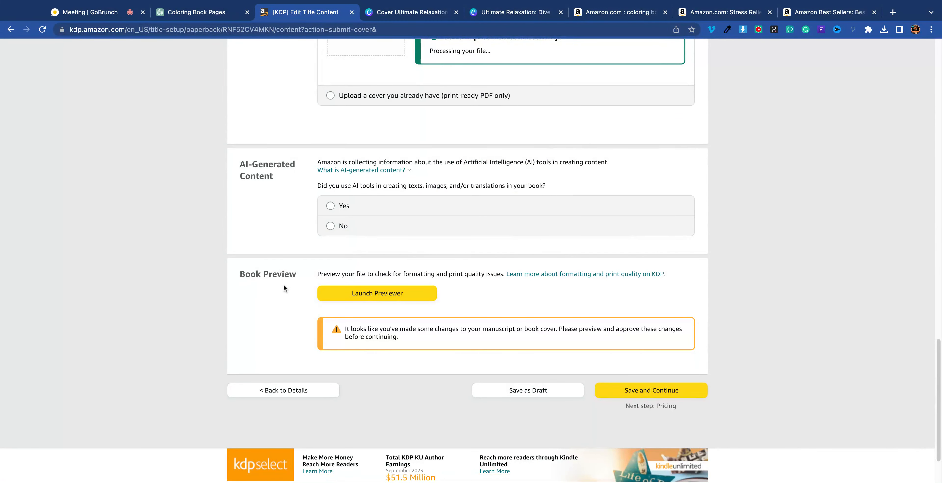
{"action": "left_click_drag", "start_coordinate": [242, 164], "coordinate": [287, 182]}
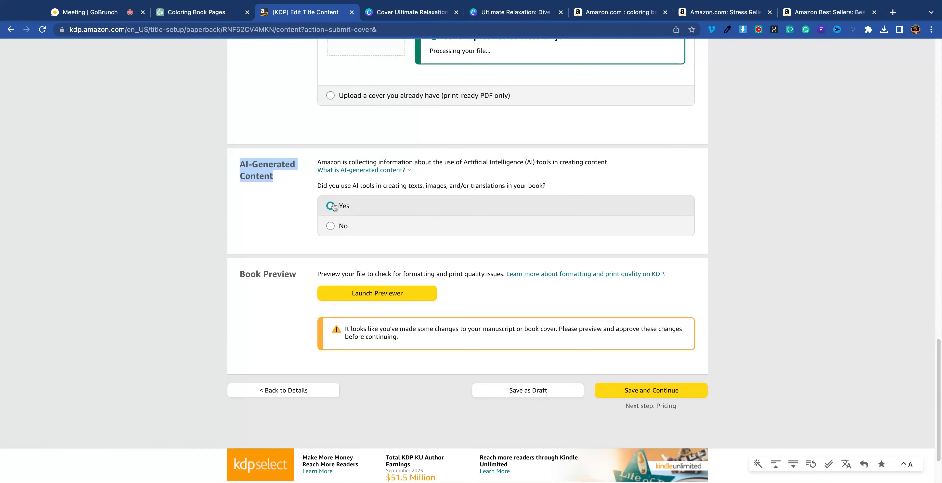
{"action": "left_click", "coordinate": [331, 206]}
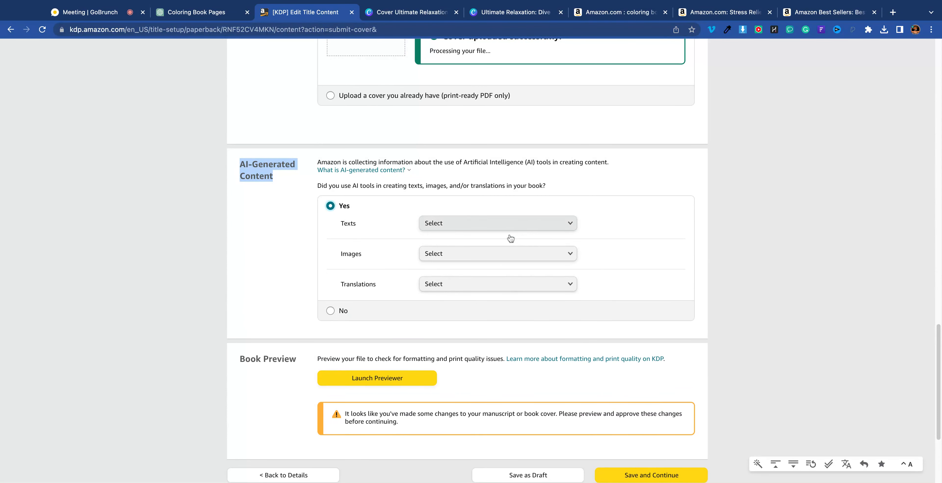
{"action": "left_click", "coordinate": [485, 255]}
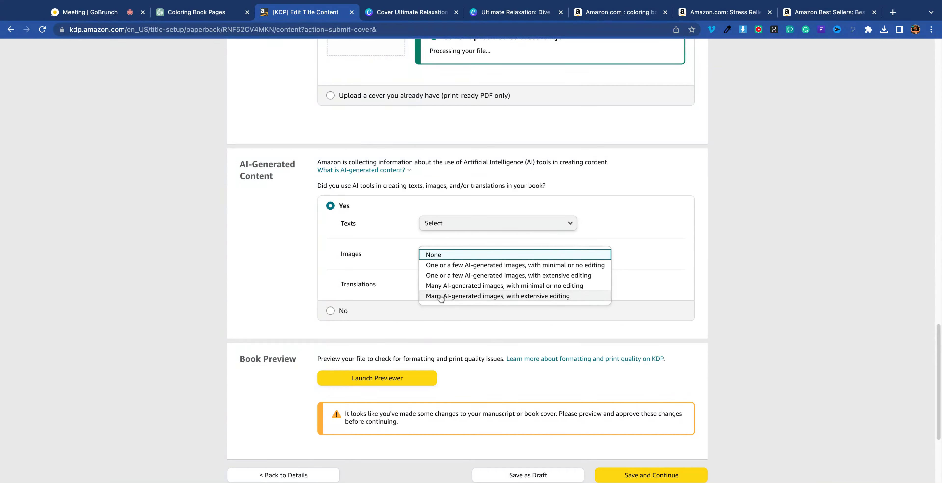
{"action": "left_click", "coordinate": [500, 287]}
{"action": "left_click", "coordinate": [469, 286]}
{"action": "type", "text": "Dall e 3"}
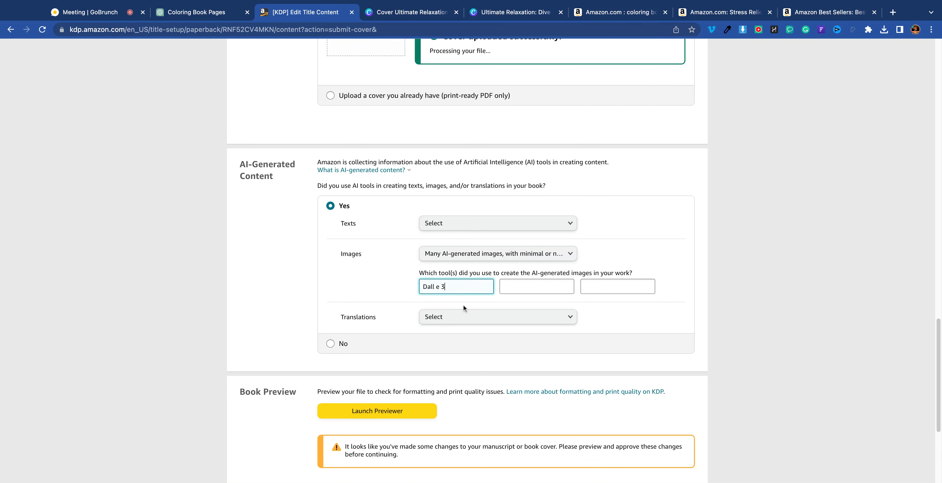
Step: Launch the Book Preview's previewer to check the manuscript and cover
{"action": "scroll", "coordinate": [311, 288], "scroll_direction": "down", "scroll_amount": 1}
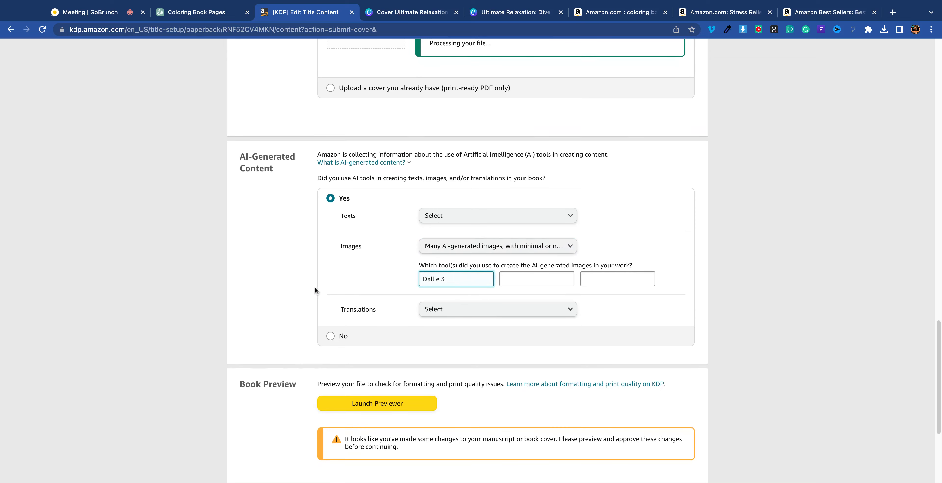
{"action": "scroll", "coordinate": [315, 290], "scroll_direction": "down", "scroll_amount": 5}
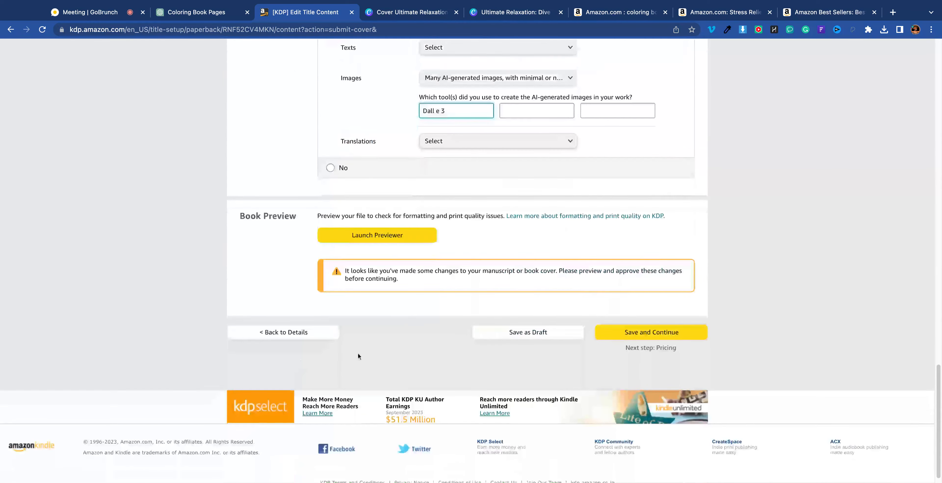
{"action": "left_click", "coordinate": [383, 240]}
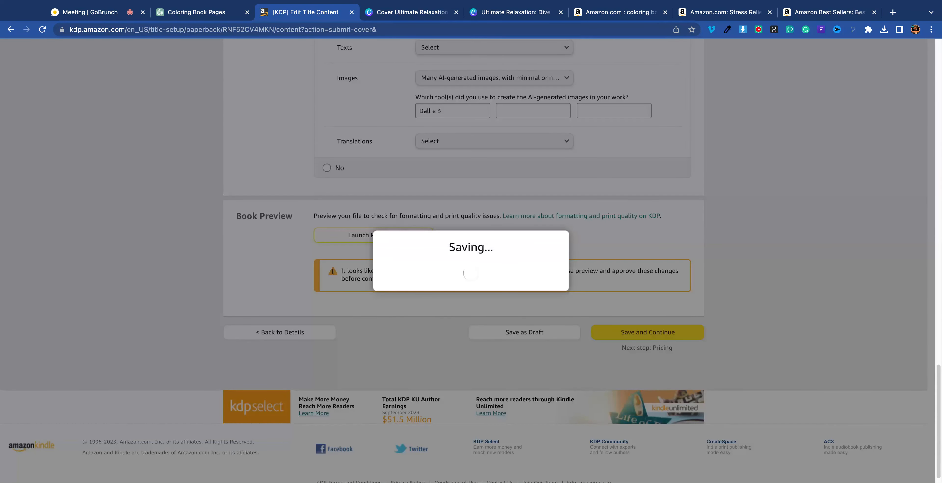
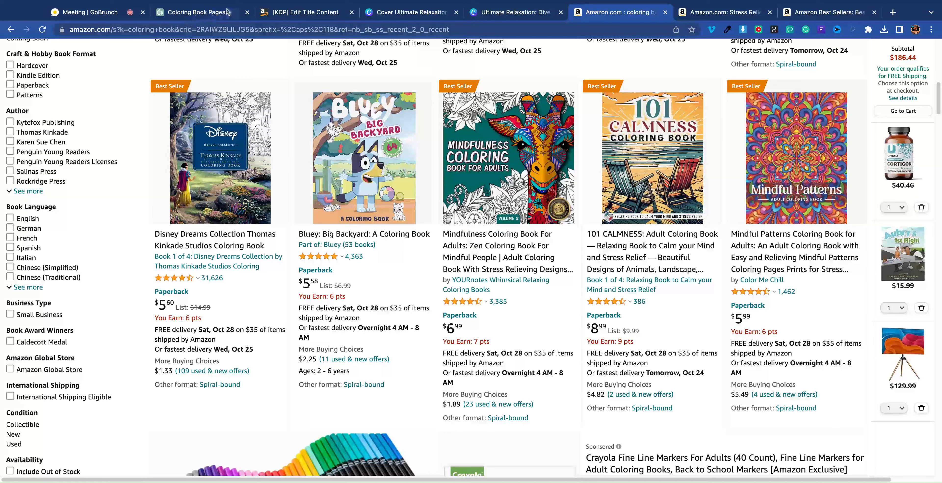
Step: Check the GoBrunch meeting, then return to Amazon's coloring book search results and look over the first listings
{"action": "left_click", "coordinate": [104, 17]}
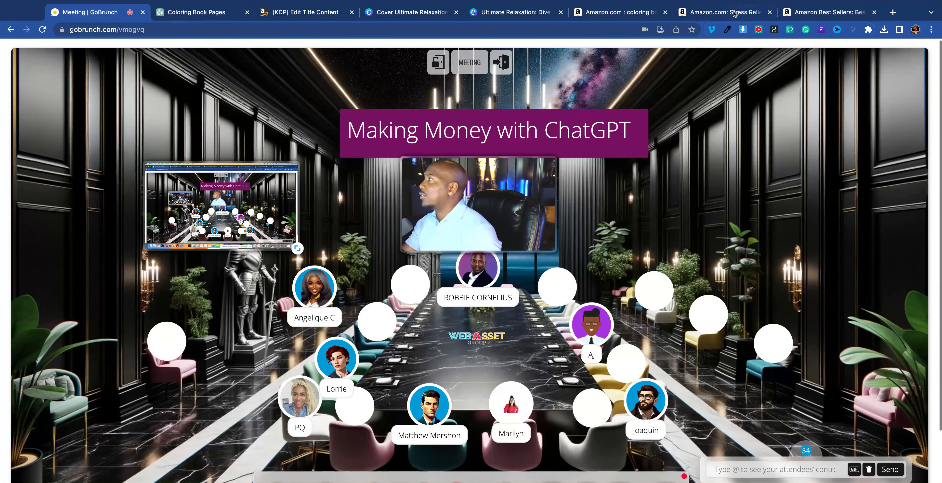
{"action": "left_click", "coordinate": [617, 14]}
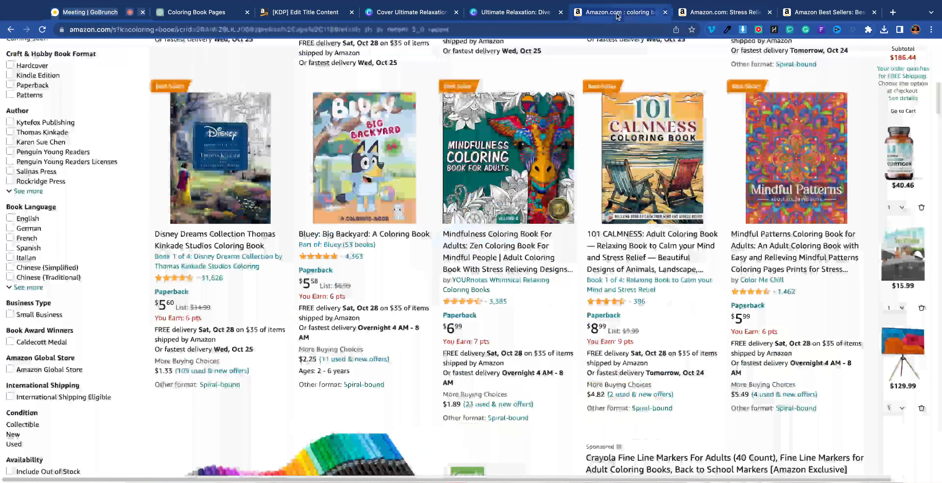
{"action": "scroll", "coordinate": [814, 252], "scroll_direction": "up", "scroll_amount": 3}
{"action": "scroll", "coordinate": [787, 191], "scroll_direction": "up", "scroll_amount": 2}
{"action": "scroll", "coordinate": [786, 191], "scroll_direction": "up", "scroll_amount": 8}
{"action": "scroll", "coordinate": [785, 212], "scroll_direction": "down", "scroll_amount": 5}
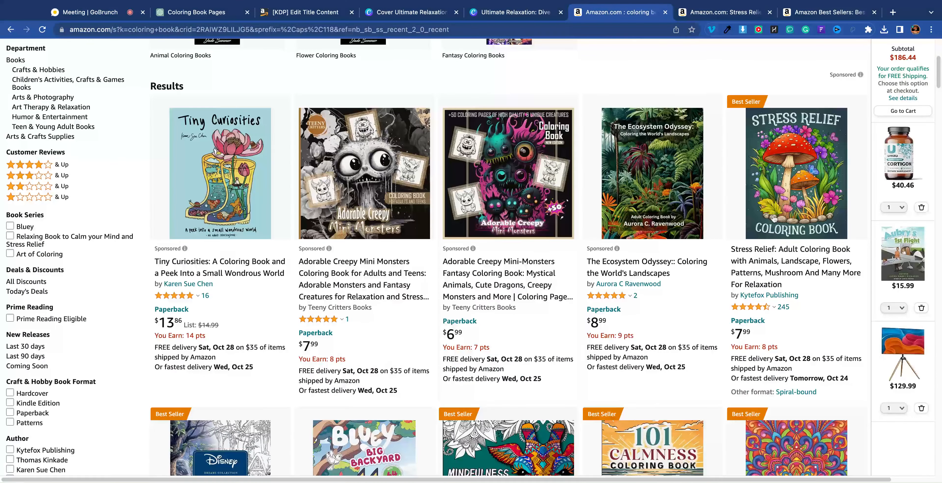
{"action": "scroll", "coordinate": [783, 231], "scroll_direction": "up", "scroll_amount": 3}
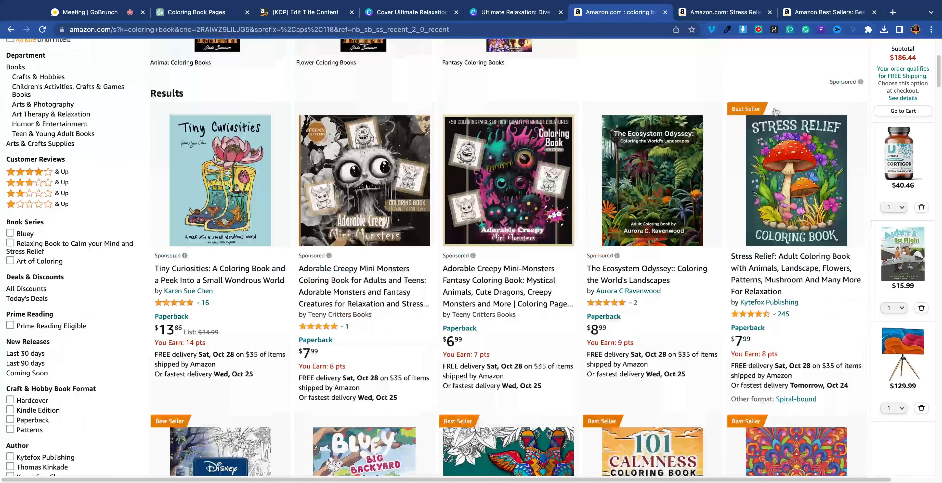
Step: Open the "Stress Relief: Adult Coloring Book" listing and examine its Best Sellers Rank in the product details
{"action": "left_click", "coordinate": [758, 281]}
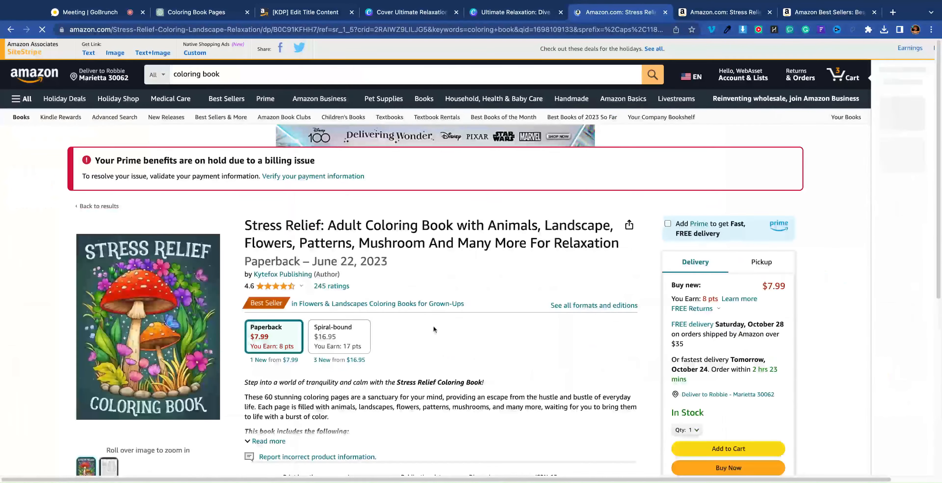
{"action": "scroll", "coordinate": [331, 278], "scroll_direction": "down", "scroll_amount": 7}
{"action": "scroll", "coordinate": [331, 277], "scroll_direction": "down", "scroll_amount": 14}
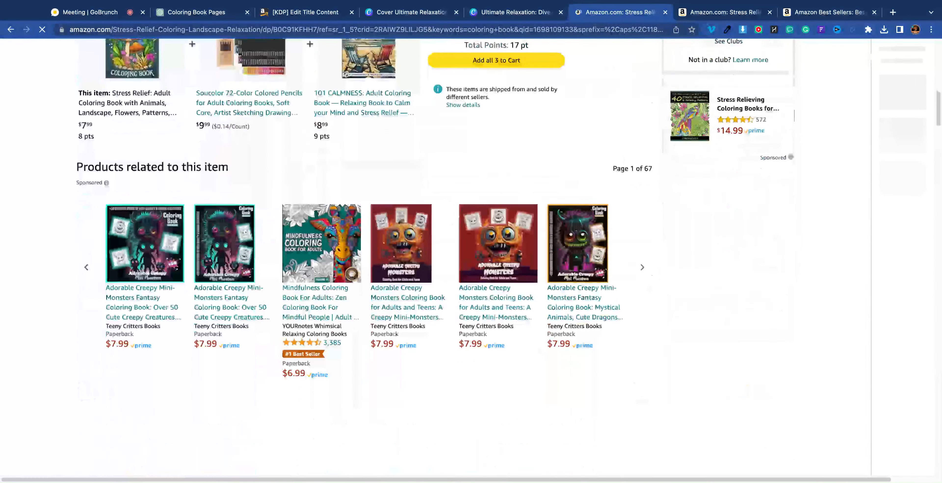
{"action": "scroll", "coordinate": [348, 285], "scroll_direction": "down", "scroll_amount": 20}
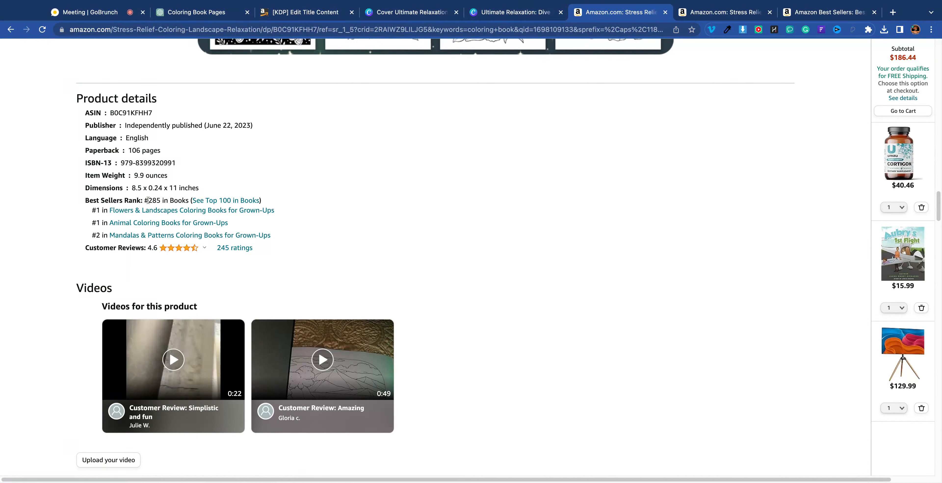
{"action": "double_click", "coordinate": [147, 200]}
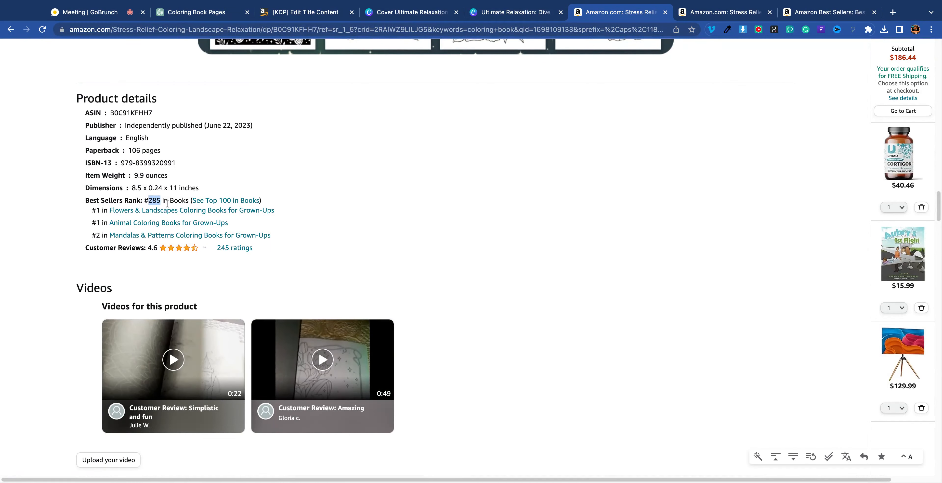
Step: Search Google for "kdp calculator" in the other Stress Relief browser tab and look through the results
{"action": "left_click", "coordinate": [707, 16]}
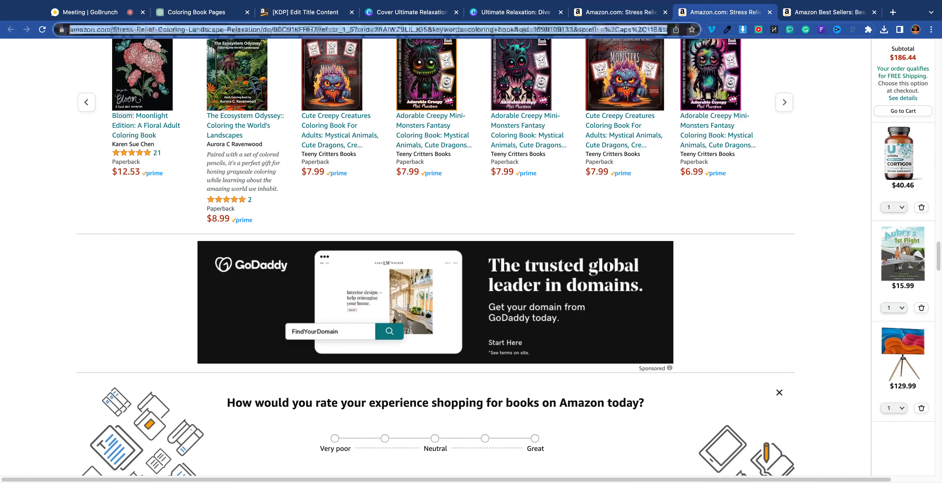
{"action": "type", "text": "kdp c"}
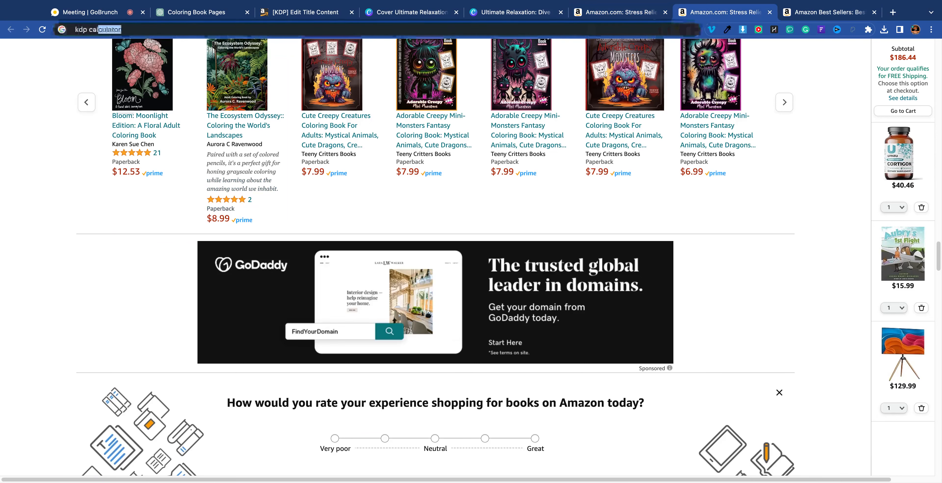
{"action": "type", "text": "al"}
{"action": "key", "text": "Return"}
{"action": "scroll", "coordinate": [498, 248], "scroll_direction": "down", "scroll_amount": 10}
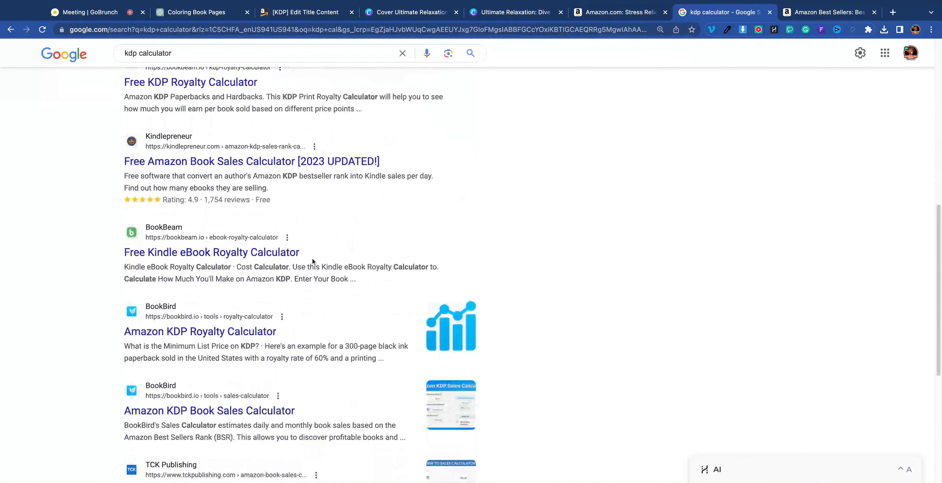
Step: Open TCK Publishing's Amazon Book Sales Calculator from the search results and go to the BSR to Sales Calculator form
{"action": "scroll", "coordinate": [337, 245], "scroll_direction": "down", "scroll_amount": 4}
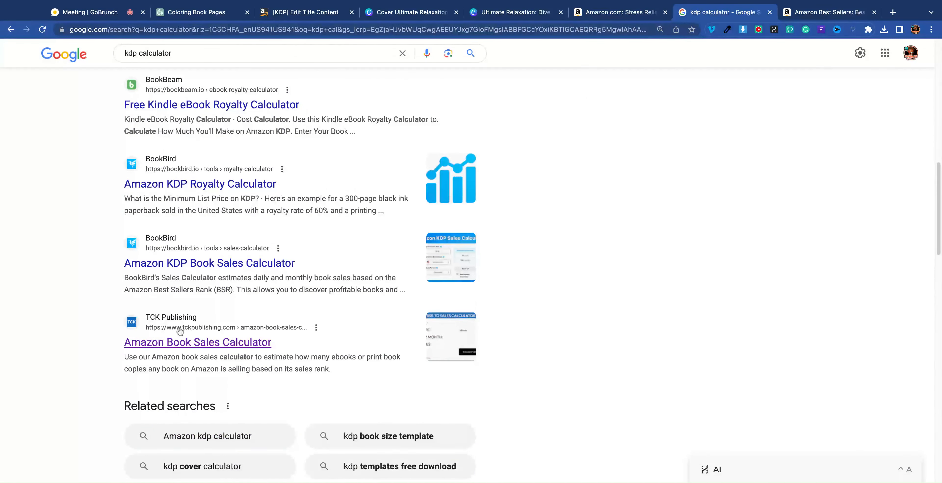
{"action": "left_click", "coordinate": [255, 342]}
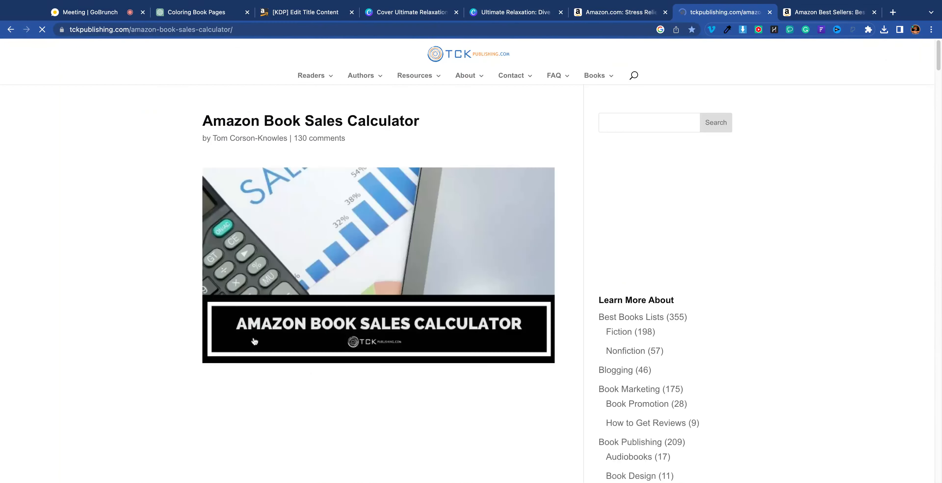
{"action": "scroll", "coordinate": [303, 280], "scroll_direction": "down", "scroll_amount": 3}
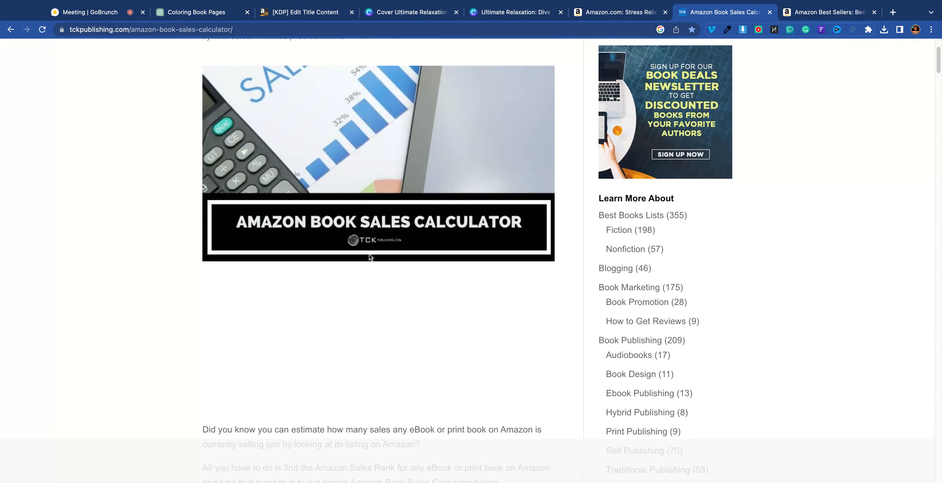
{"action": "scroll", "coordinate": [370, 258], "scroll_direction": "down", "scroll_amount": 4}
Step: Calculate the estimated sales for a BSR rank of 285 with the book type set to Book, and highlight the monthly sales figure
{"action": "left_click", "coordinate": [440, 384]}
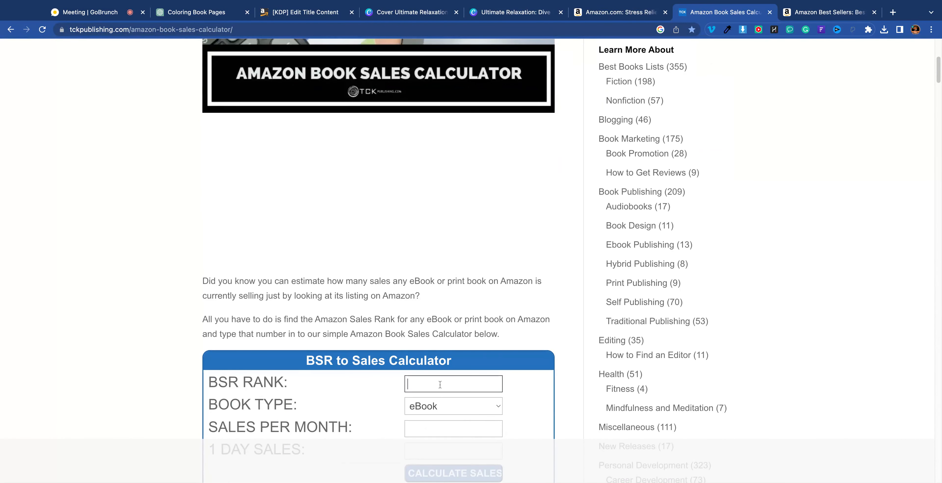
{"action": "type", "text": "285"}
{"action": "left_click", "coordinate": [439, 404]}
{"action": "left_click", "coordinate": [440, 393]}
{"action": "scroll", "coordinate": [461, 299], "scroll_direction": "down", "scroll_amount": 5}
{"action": "left_click", "coordinate": [460, 299]}
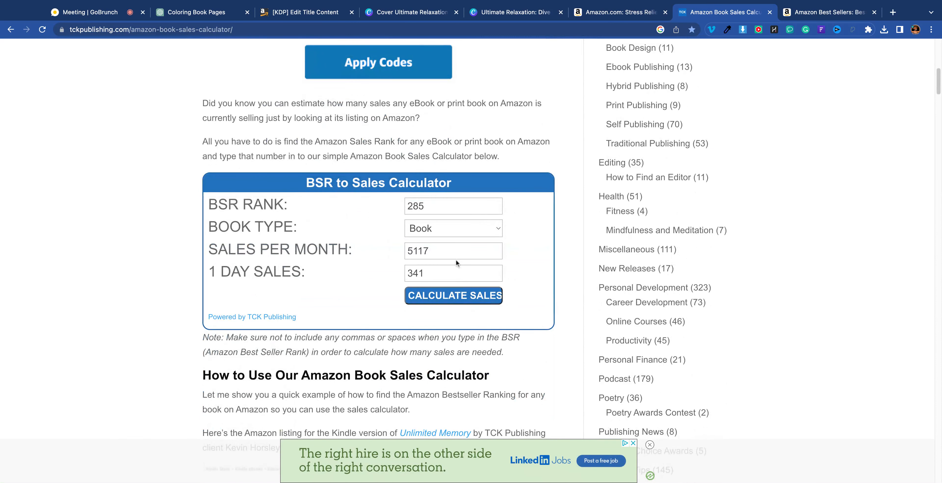
{"action": "double_click", "coordinate": [408, 250]}
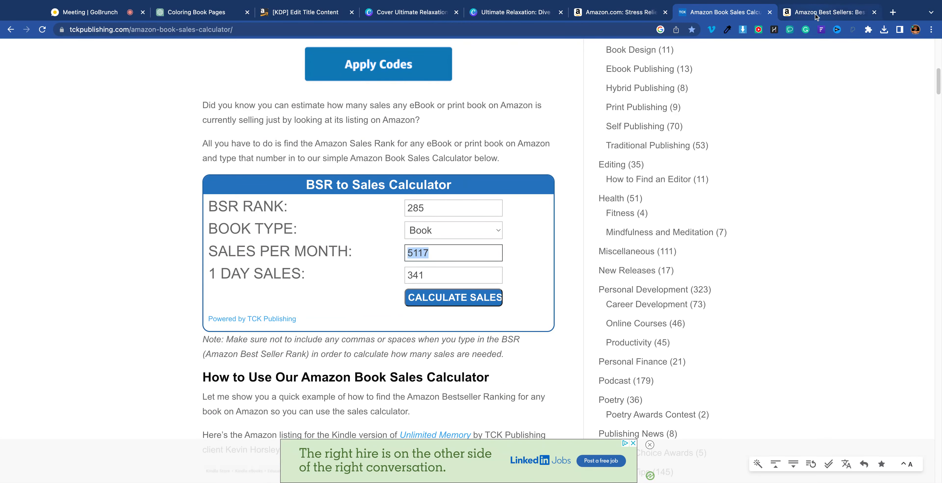
Step: Revisit the Stress Relief coloring book listing to check its price, and glance at Amazon's Best Sellers page and the sales calculator
{"action": "left_click", "coordinate": [618, 12]}
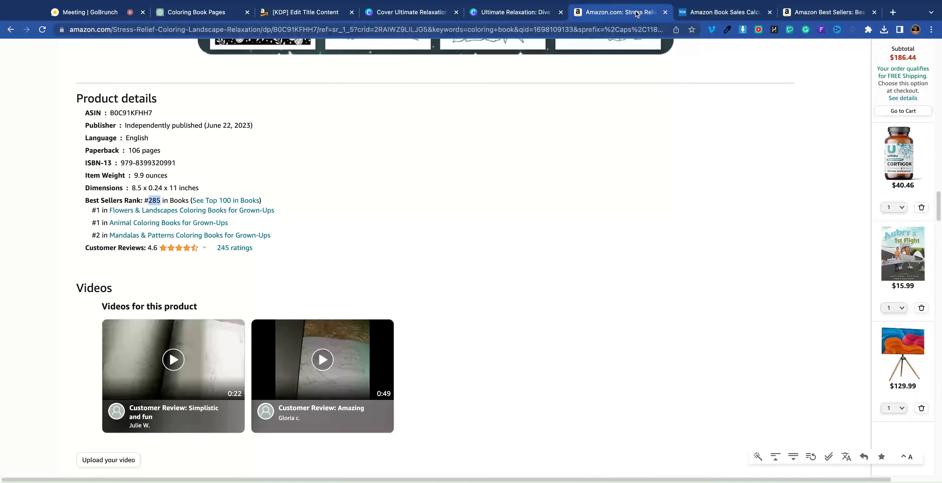
{"action": "scroll", "coordinate": [694, 96], "scroll_direction": "up", "scroll_amount": 10}
{"action": "scroll", "coordinate": [694, 96], "scroll_direction": "up", "scroll_amount": 15}
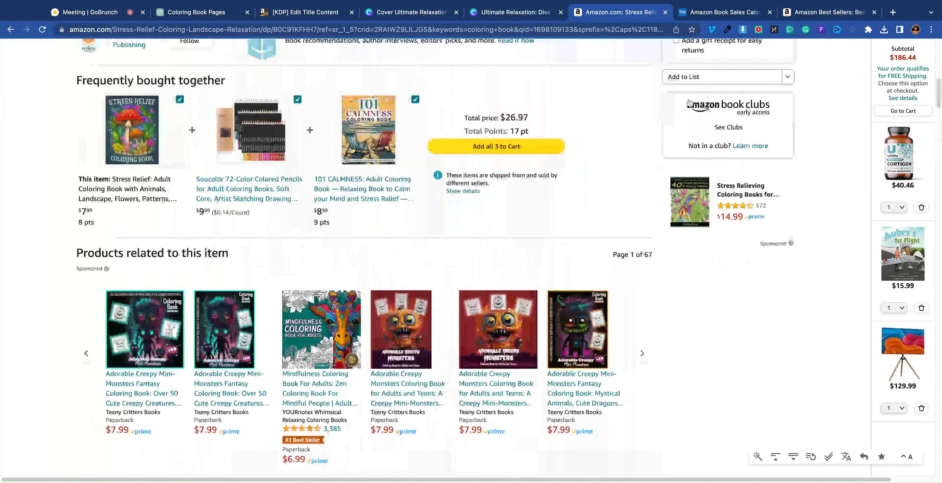
{"action": "scroll", "coordinate": [631, 97], "scroll_direction": "up", "scroll_amount": 1}
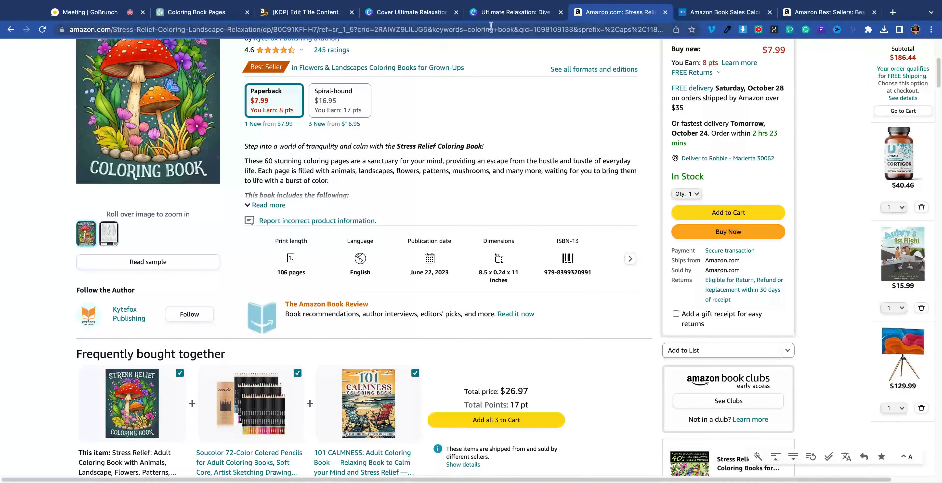
{"action": "key", "text": "ctrl+9"}
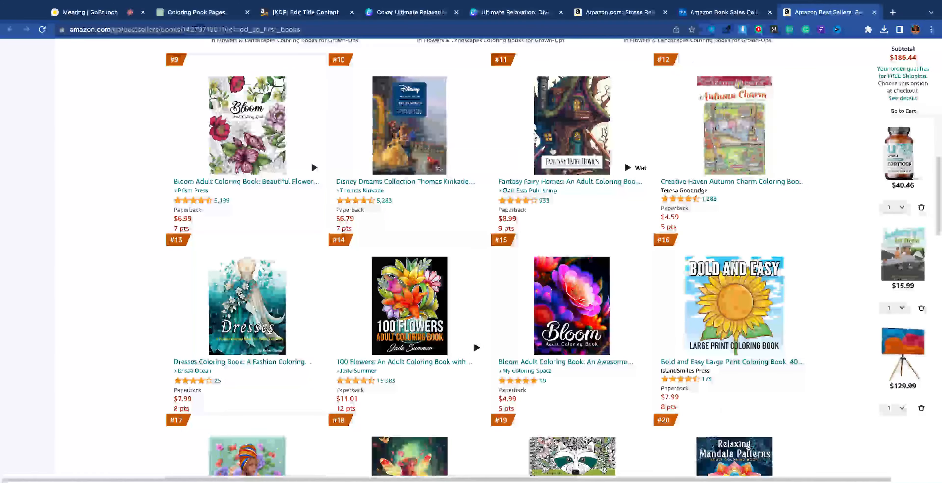
{"action": "key", "text": "ctrl+shift+Tab"}
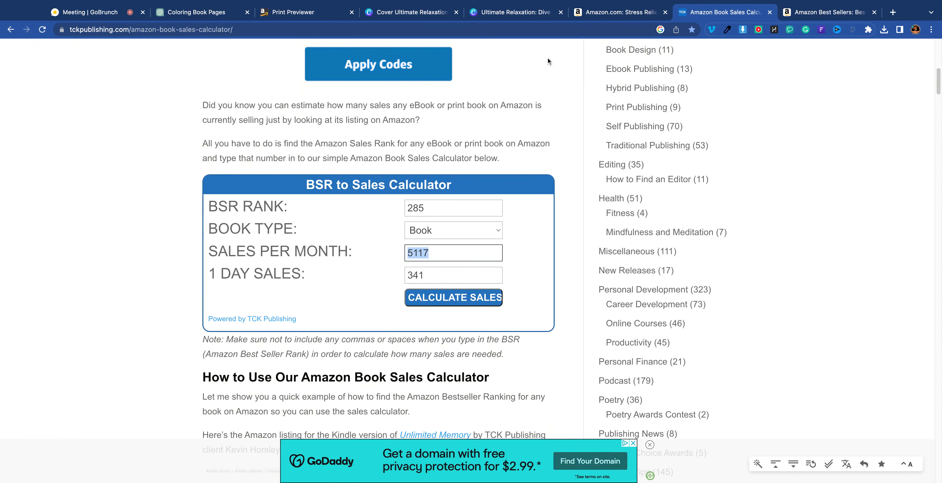
Step: Page through the paperback in Print Previewer from the cover to pages 20-21 to check the artwork and margins
{"action": "left_click", "coordinate": [272, 14]}
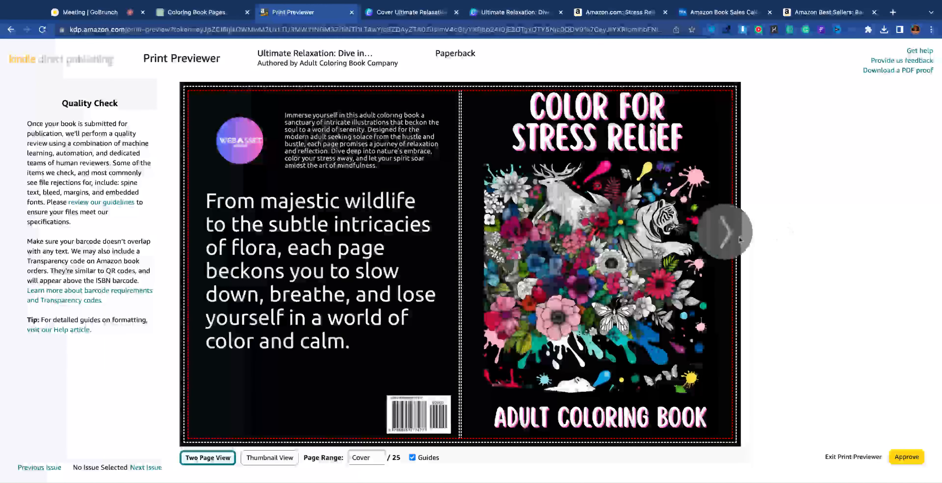
{"action": "left_click", "coordinate": [737, 236]}
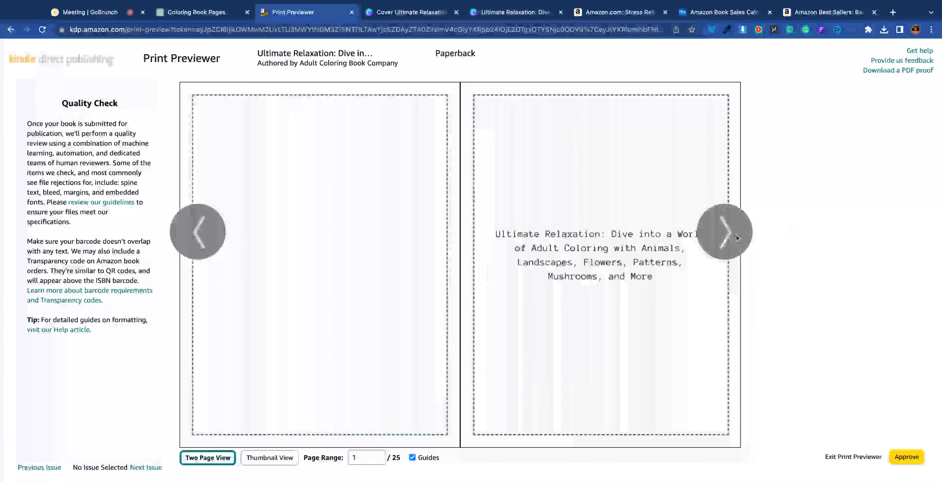
{"action": "left_click", "coordinate": [736, 235]}
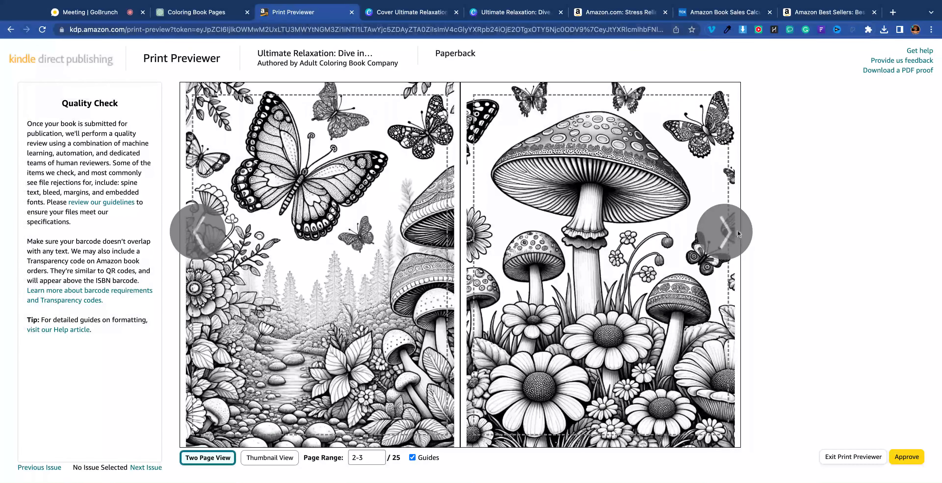
{"action": "left_click", "coordinate": [723, 233]}
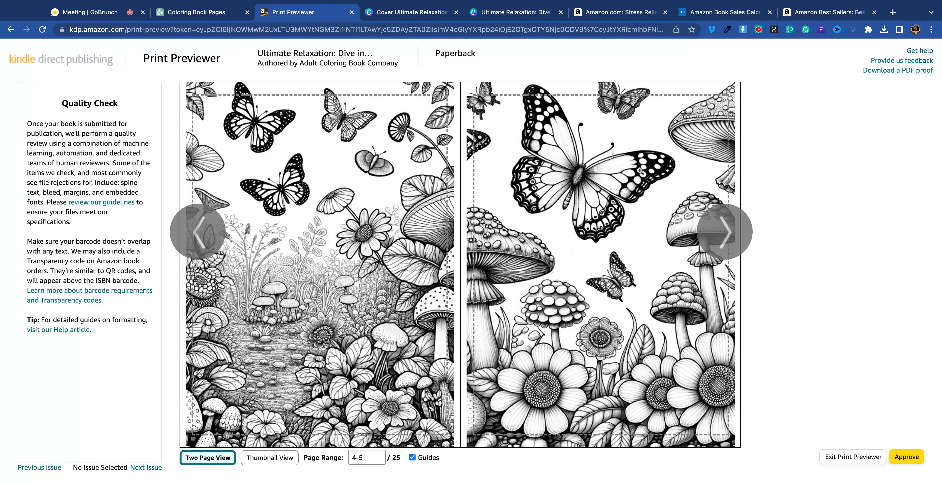
{"action": "left_click", "coordinate": [725, 232]}
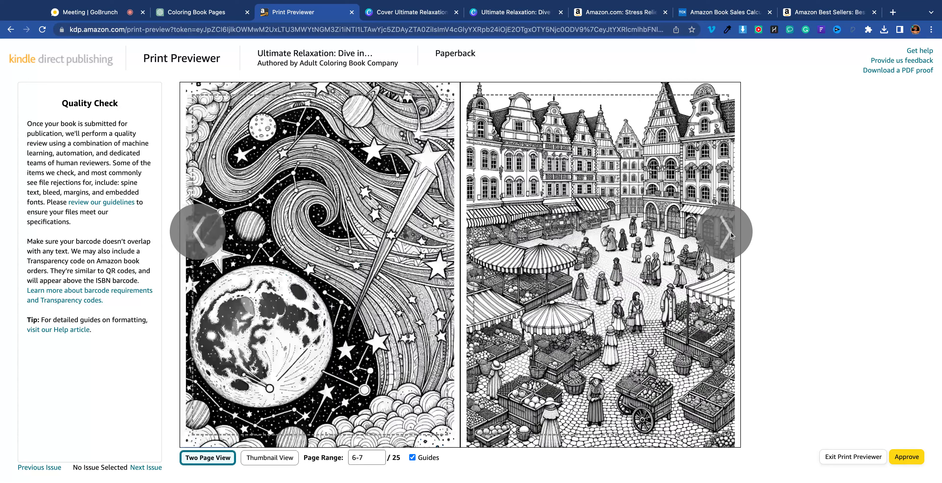
{"action": "left_click", "coordinate": [725, 232]}
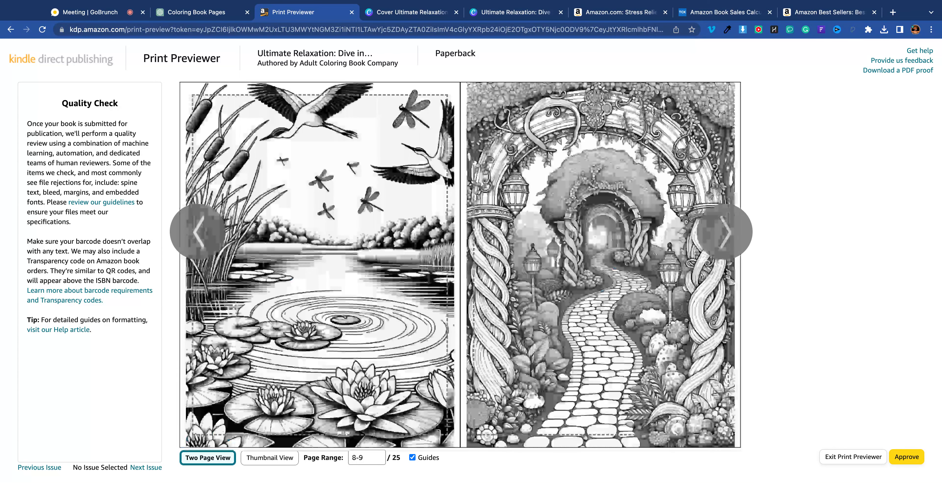
{"action": "left_click", "coordinate": [727, 238]}
{"action": "left_click", "coordinate": [727, 240]}
{"action": "left_click", "coordinate": [727, 240]}
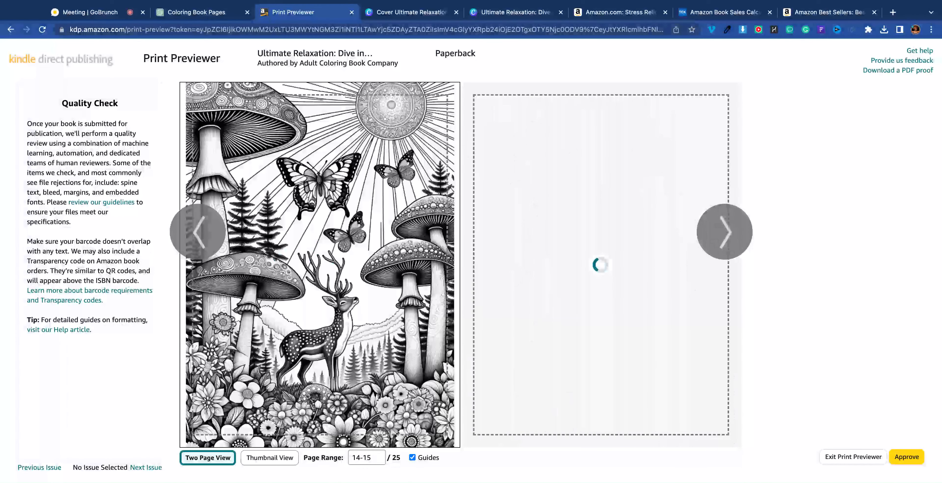
{"action": "left_click", "coordinate": [727, 240]}
{"action": "left_click", "coordinate": [728, 241]}
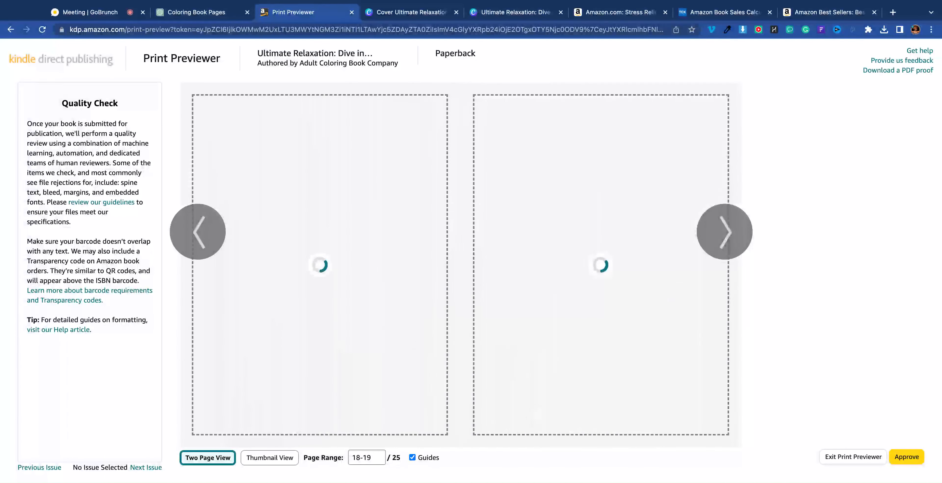
{"action": "left_click", "coordinate": [728, 240]}
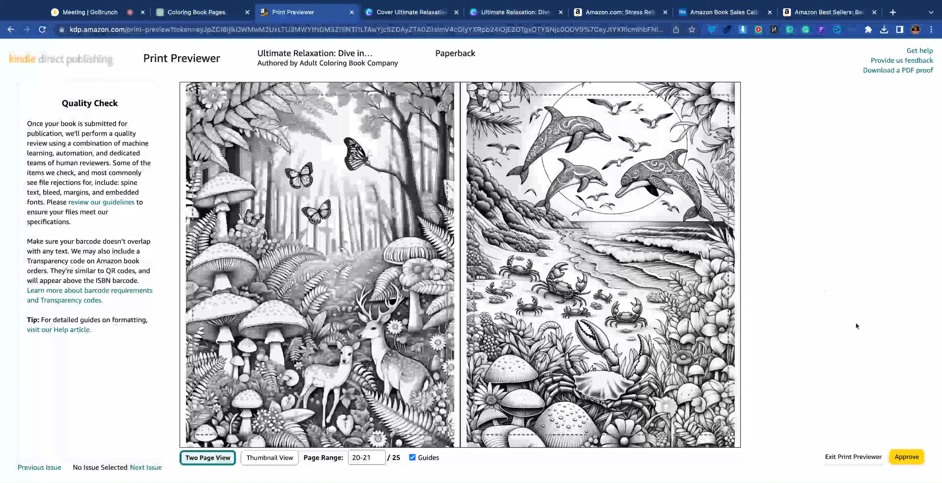
Step: Approve the print preview and try to save the Paperback Content page and continue to pricing
{"action": "left_click", "coordinate": [914, 462]}
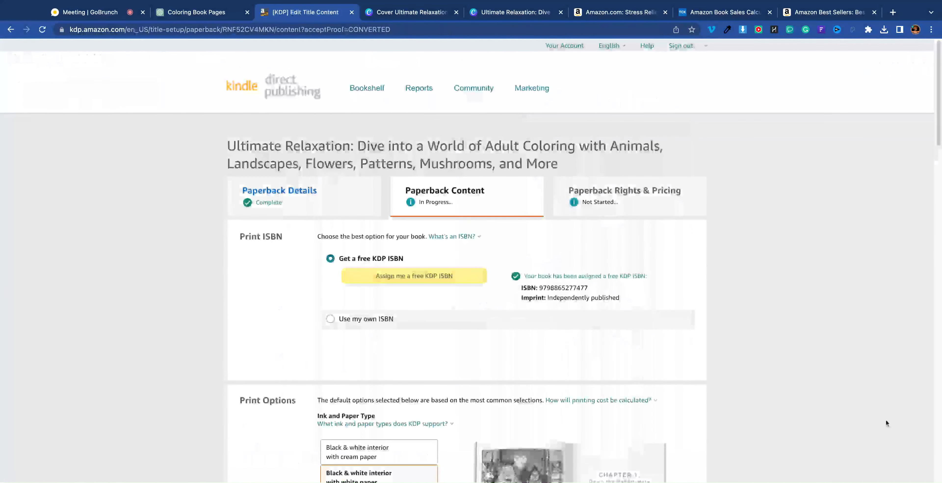
{"action": "scroll", "coordinate": [558, 282], "scroll_direction": "down", "scroll_amount": 20}
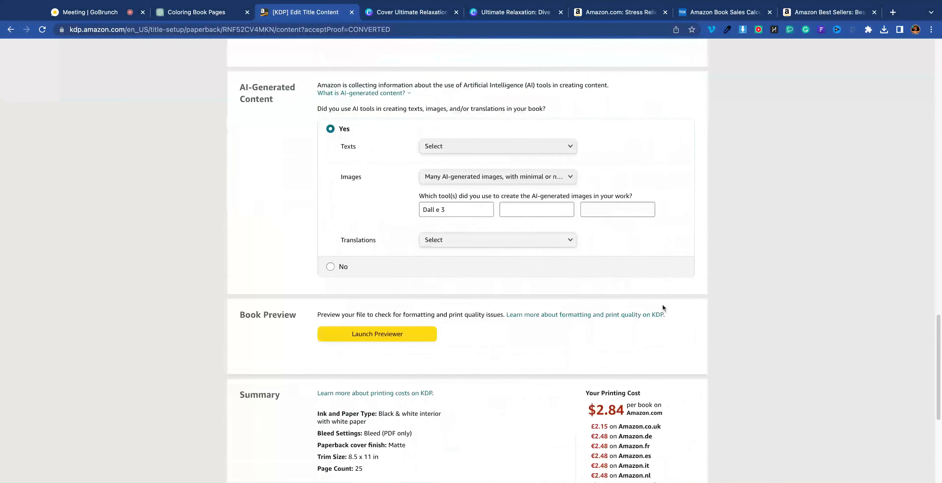
{"action": "scroll", "coordinate": [663, 306], "scroll_direction": "down", "scroll_amount": 3}
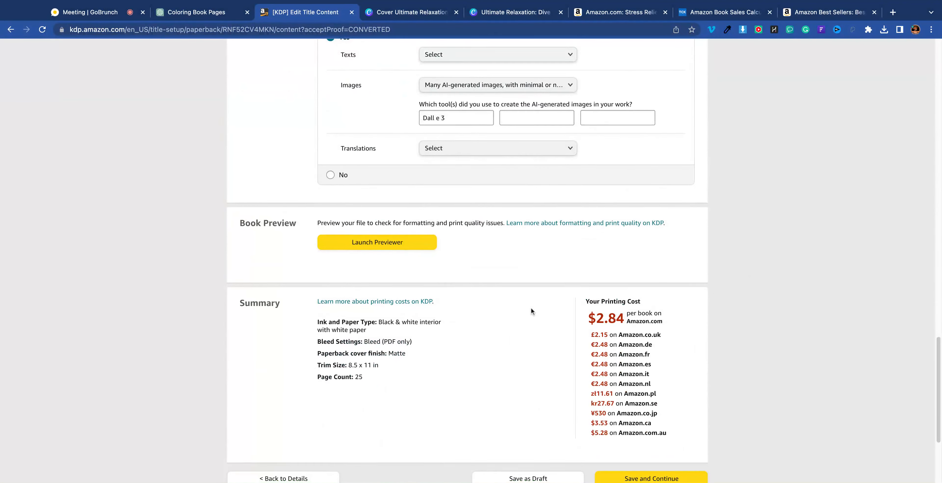
{"action": "scroll", "coordinate": [531, 309], "scroll_direction": "down", "scroll_amount": 5}
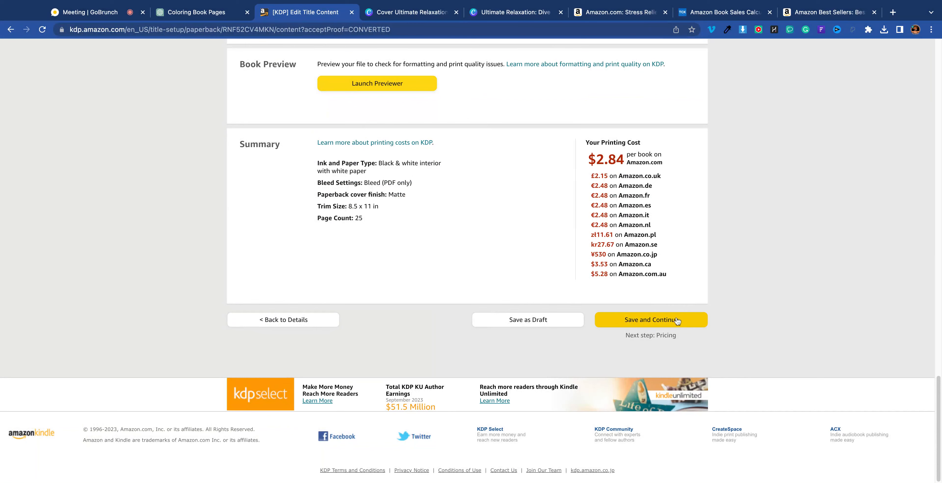
{"action": "left_click", "coordinate": [654, 320]}
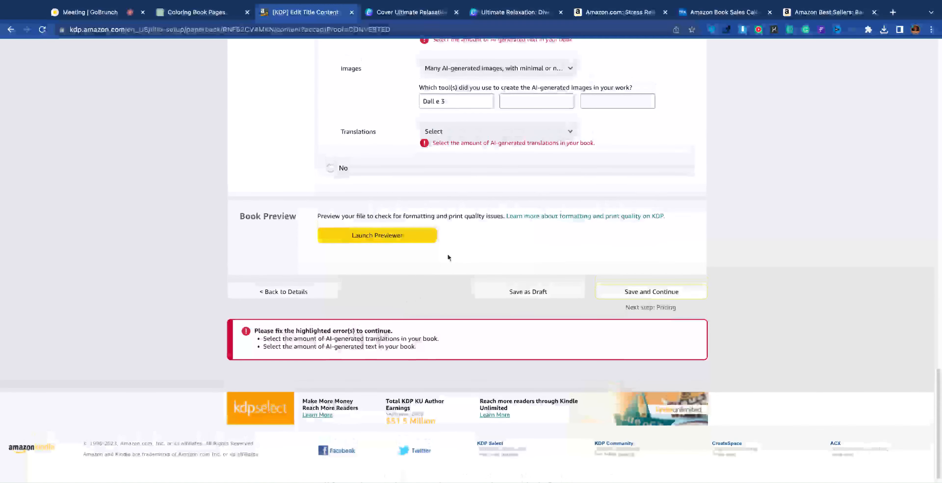
Step: Declare AI-generated texts as "Entire work, with minimal or no editing" and enter Dall E 3 as the text tool
{"action": "left_click", "coordinate": [462, 130]}
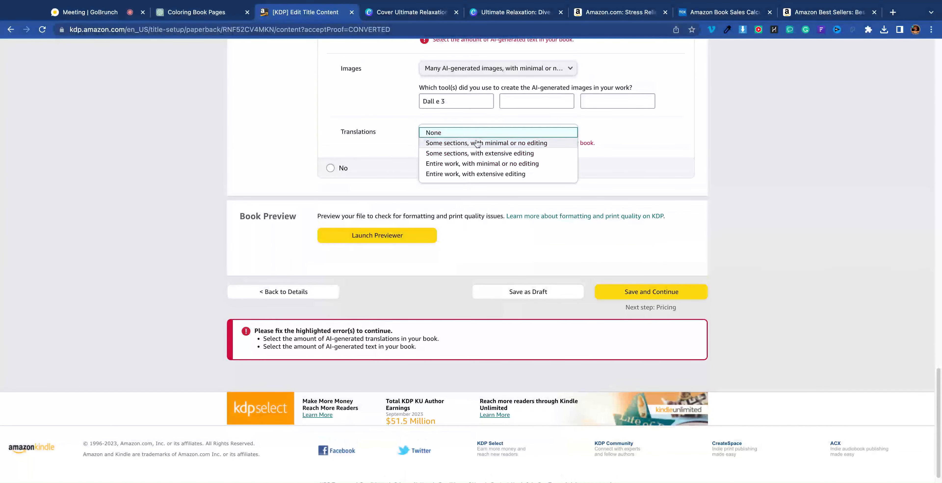
{"action": "scroll", "coordinate": [335, 148], "scroll_direction": "up", "scroll_amount": 5}
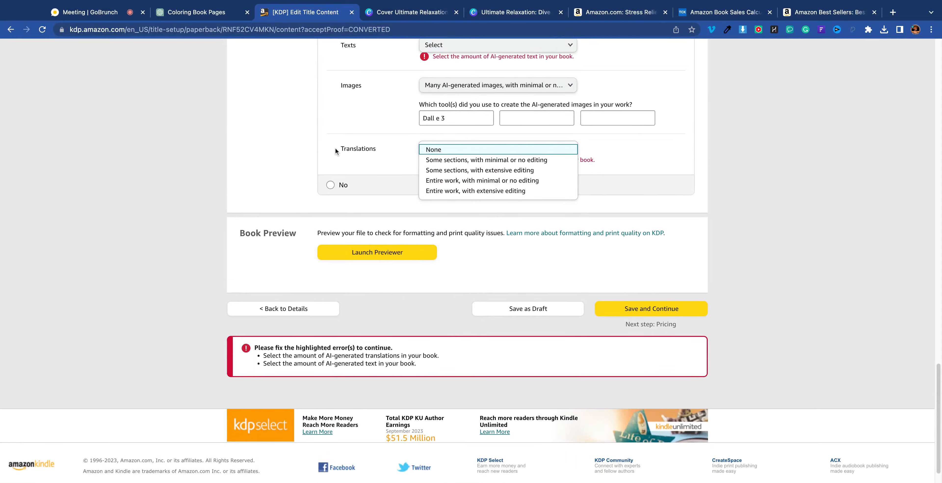
{"action": "left_click", "coordinate": [436, 147]}
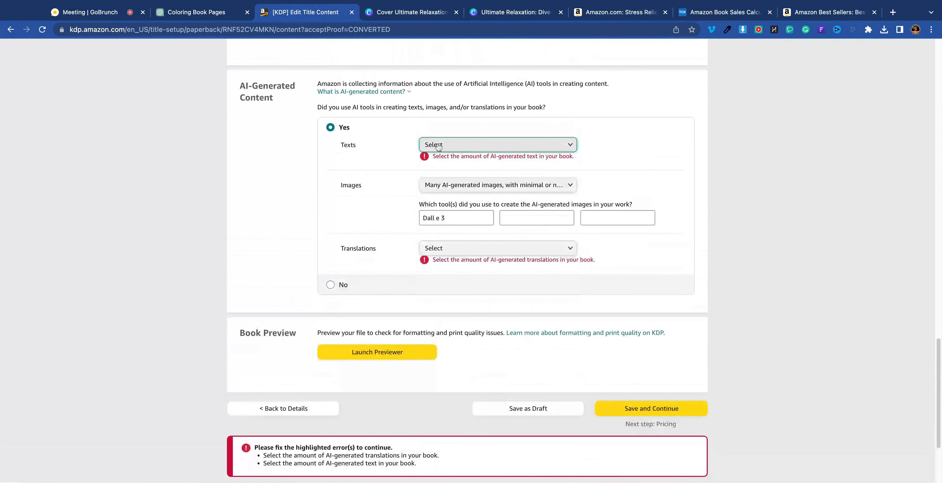
{"action": "left_click", "coordinate": [437, 146]}
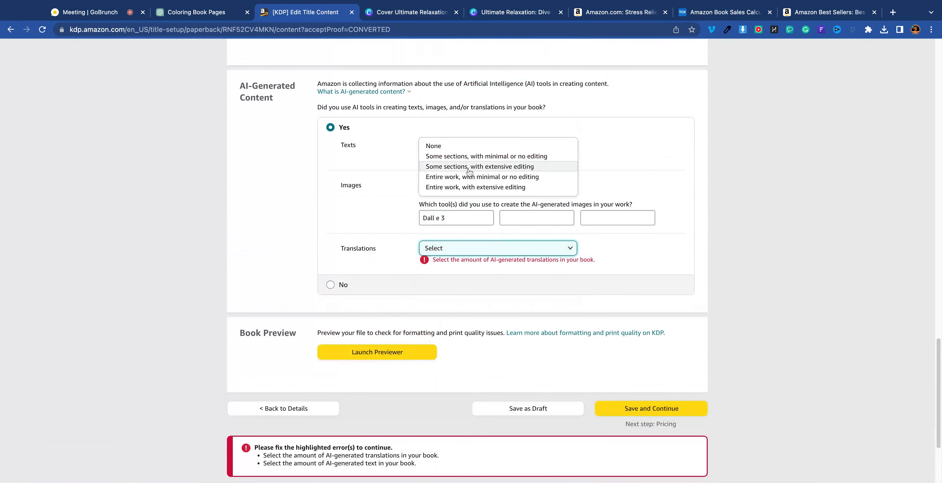
{"action": "left_click", "coordinate": [490, 178]}
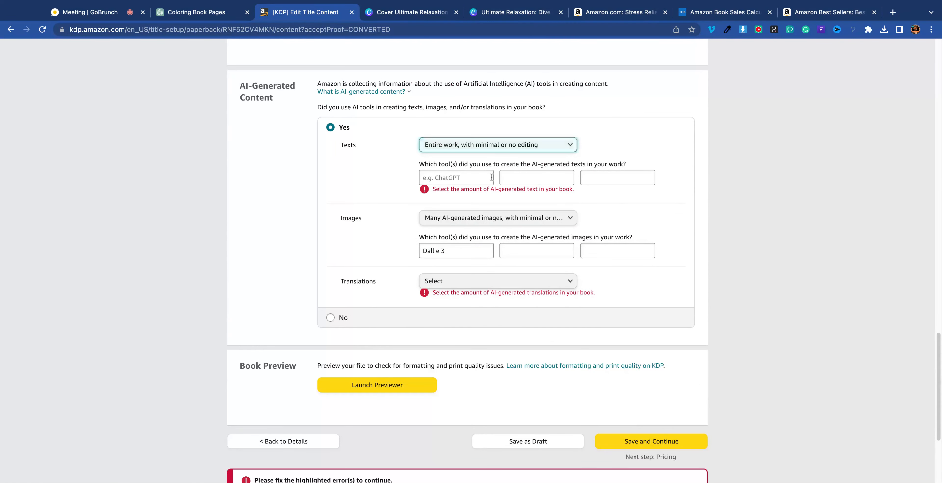
{"action": "left_click", "coordinate": [476, 177]}
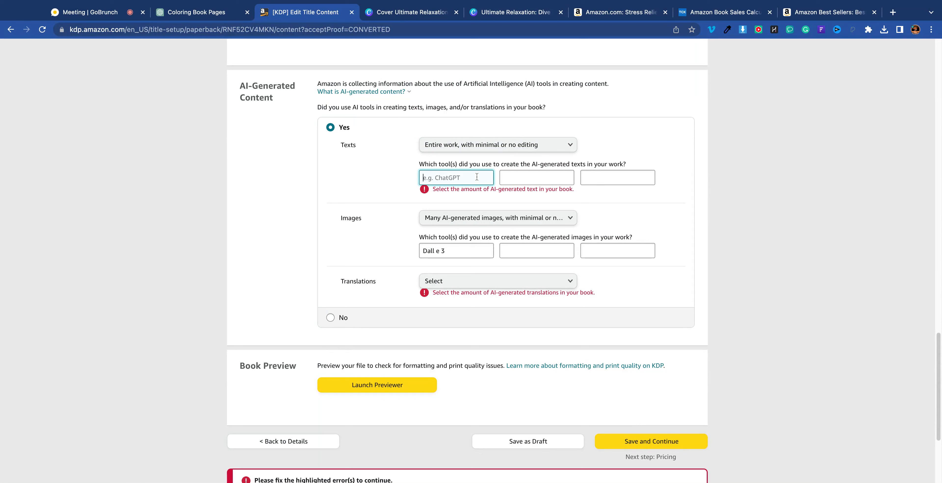
{"action": "type", "text": "Dall E 3"}
Step: Set both the AI-generated Texts and Translations to None, and save the page to continue to pricing
{"action": "left_click", "coordinate": [486, 146]}
{"action": "left_click", "coordinate": [483, 145]}
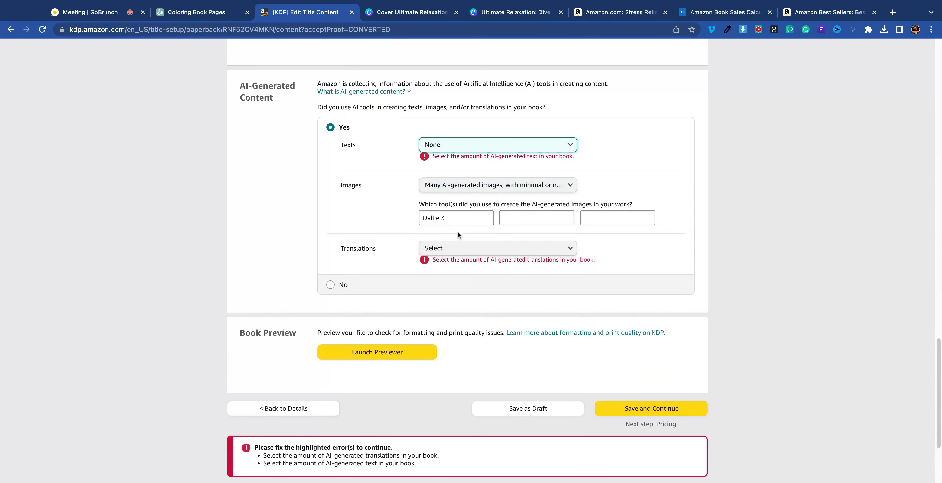
{"action": "left_click", "coordinate": [363, 232]}
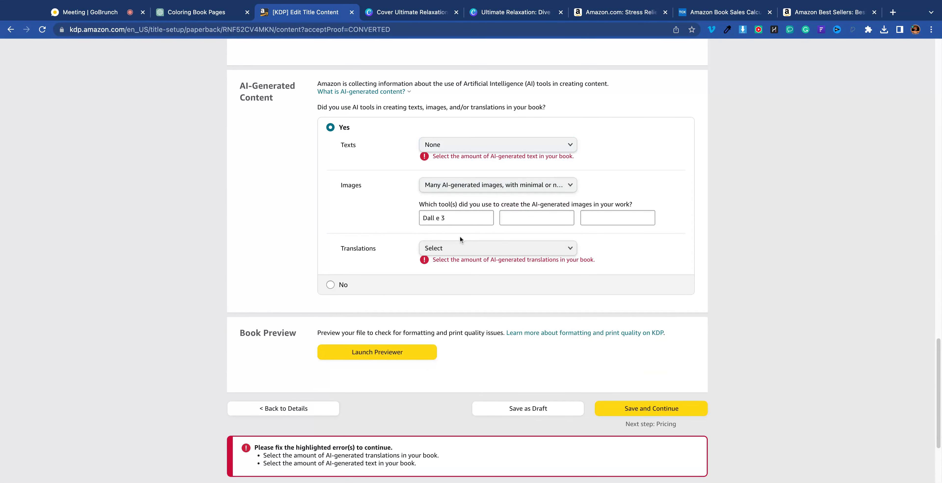
{"action": "left_click", "coordinate": [480, 250]}
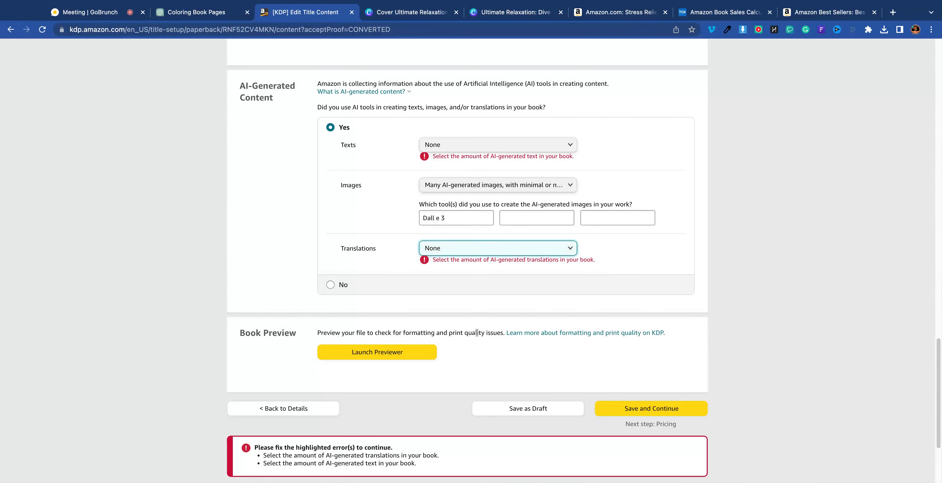
{"action": "left_click", "coordinate": [668, 409]}
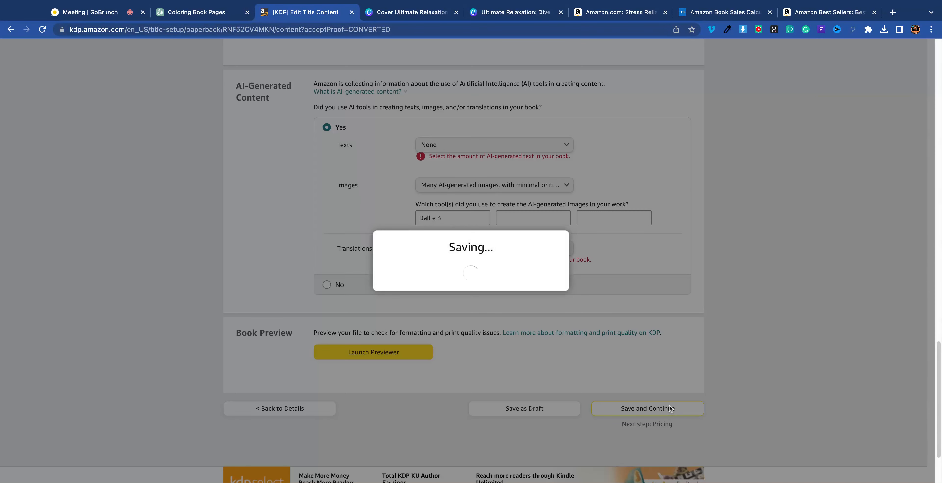
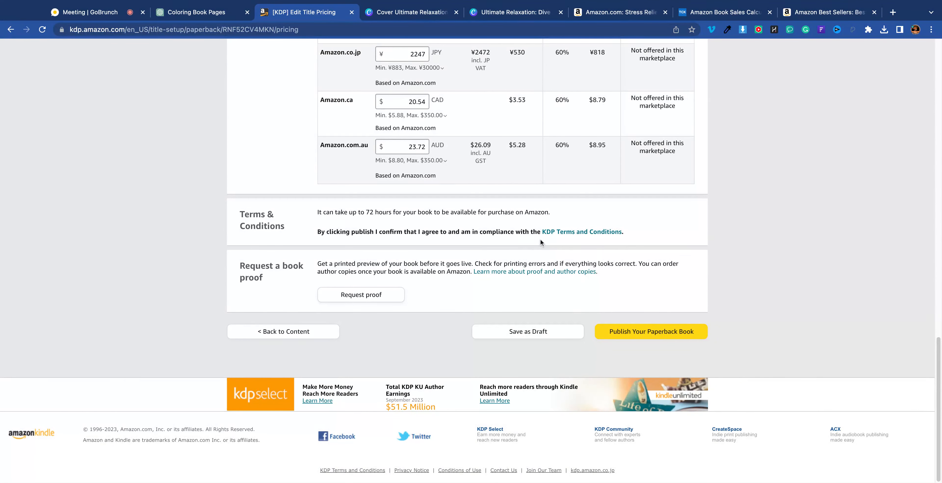
Step: Publish the paperback book and return to the GoBrunch meeting
{"action": "left_click", "coordinate": [667, 331]}
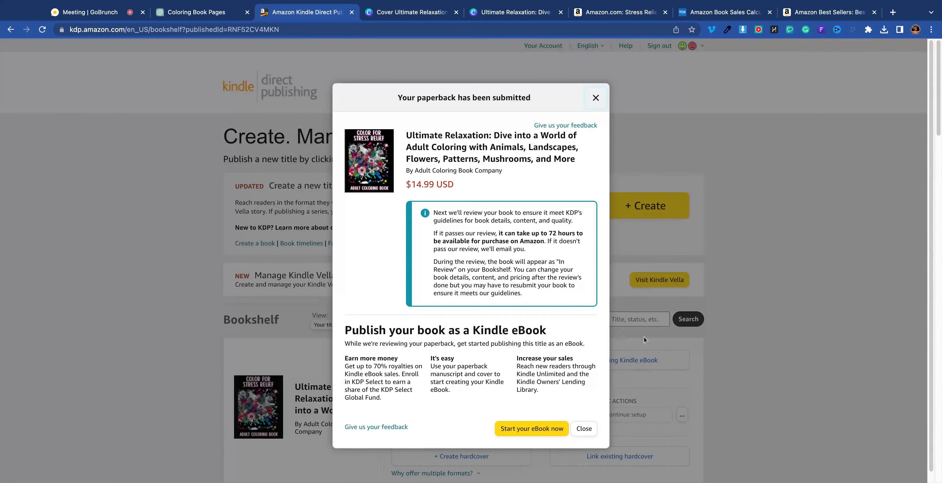
{"action": "left_click", "coordinate": [215, 18]}
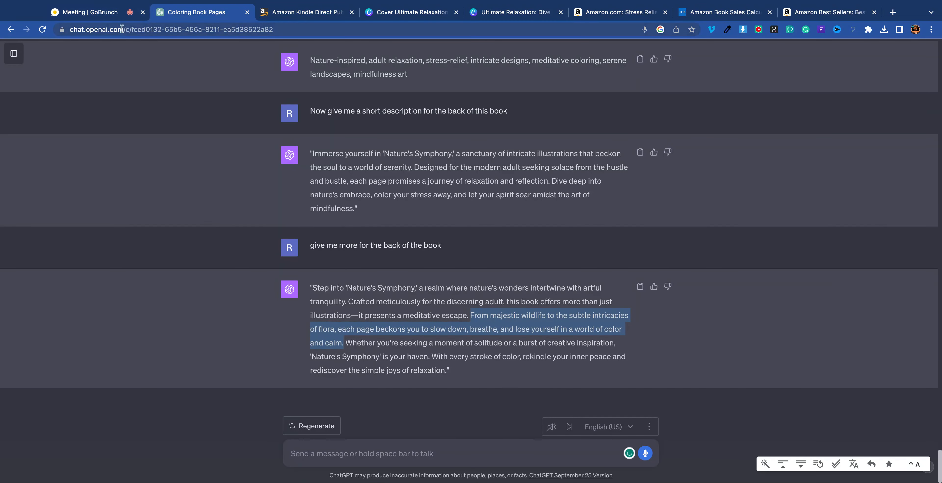
{"action": "left_click", "coordinate": [122, 17]}
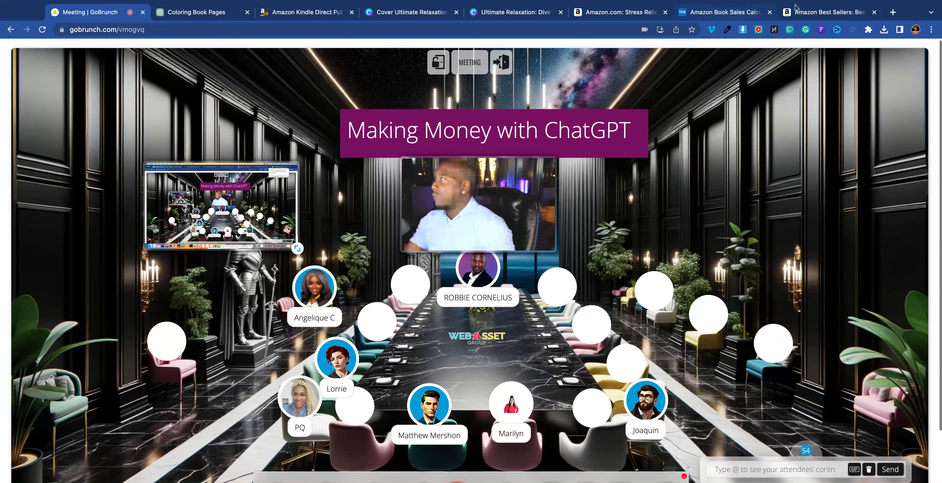
Step: Replace the Amazon Best Sellers page with the Redbubble home page at redbubble.com
{"action": "left_click", "coordinate": [797, 12]}
{"action": "left_click", "coordinate": [555, 27]}
{"action": "type", "text": "redb"}
{"action": "left_click", "coordinate": [258, 29]}
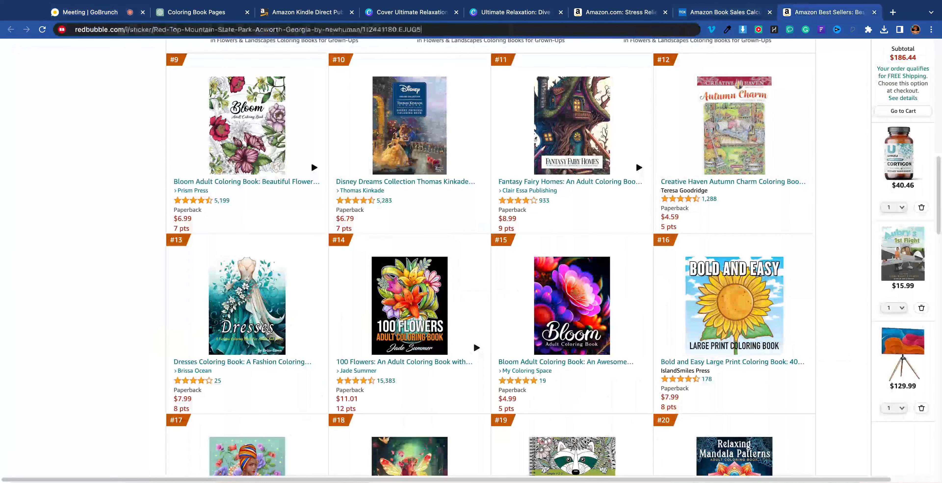
{"action": "left_click_drag", "start_coordinate": [124, 30], "coordinate": [548, 30]}
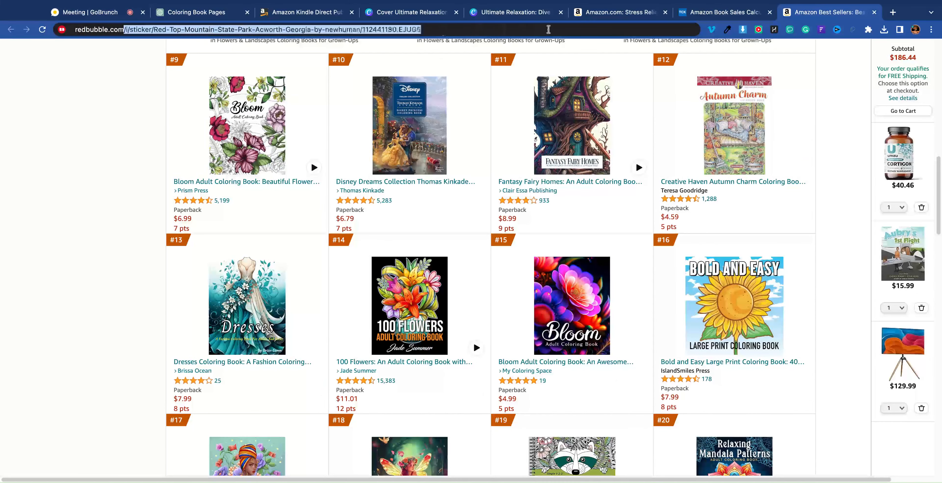
{"action": "key", "text": "BackSpace"}
{"action": "key", "text": "Return"}
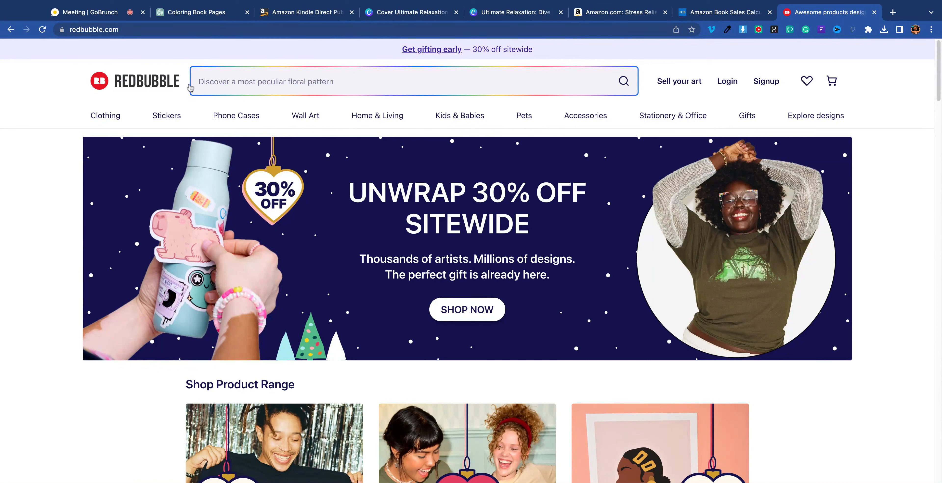
Step: Log in to the Redbubble account and add a new work using the moon-and-stars coloring page image
{"action": "left_click", "coordinate": [727, 82]}
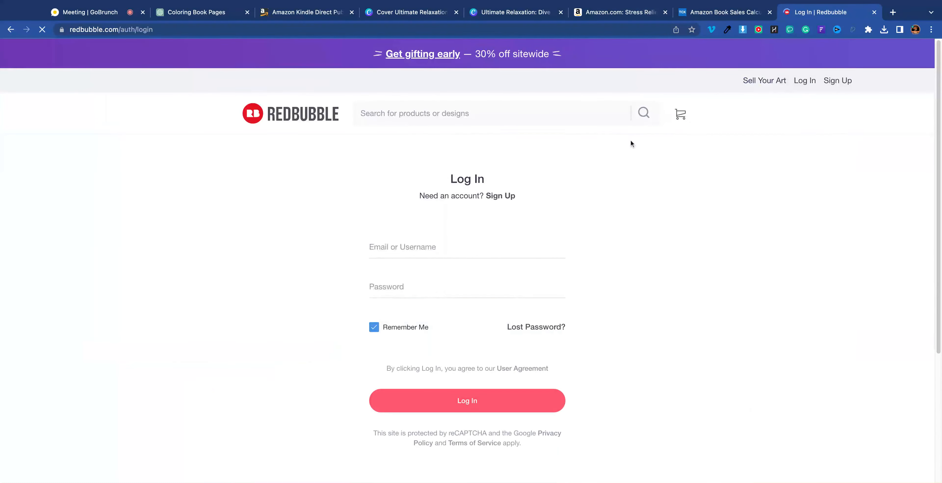
{"action": "left_click", "coordinate": [487, 398]}
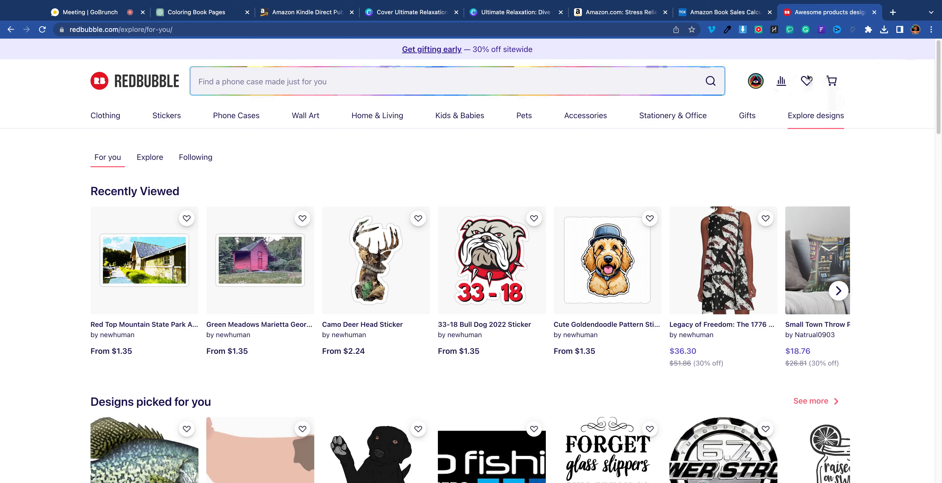
{"action": "left_click", "coordinate": [762, 87]}
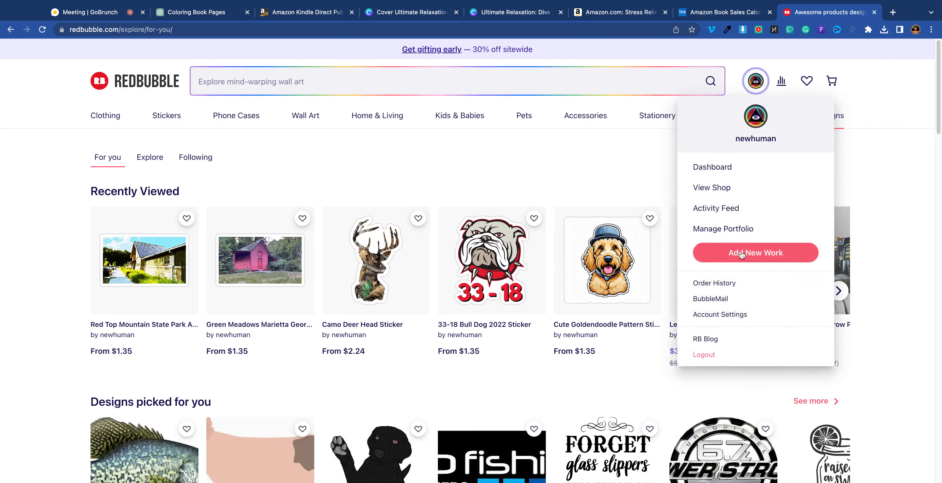
{"action": "left_click", "coordinate": [742, 255]}
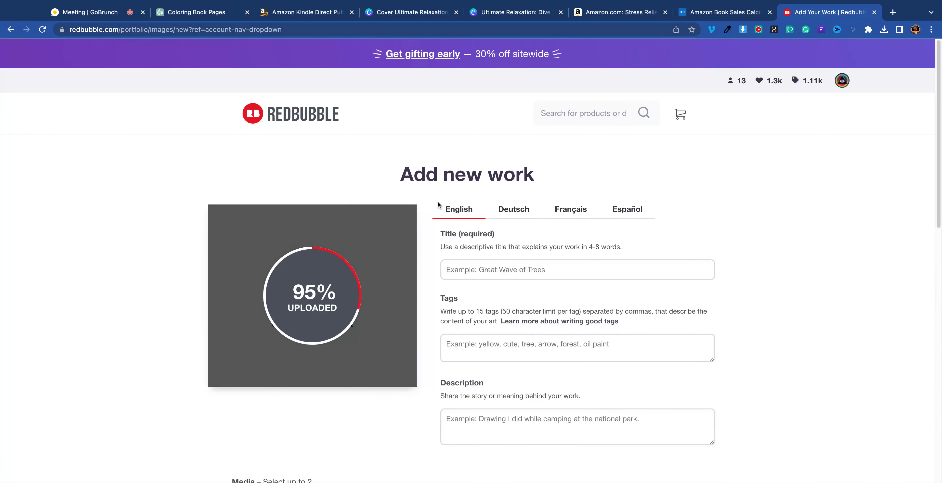
Step: Examine how the moon-and-stars artwork fits the product previews and which products are enabled for it
{"action": "scroll", "coordinate": [411, 212], "scroll_direction": "down", "scroll_amount": 6}
{"action": "scroll", "coordinate": [409, 199], "scroll_direction": "up", "scroll_amount": 2}
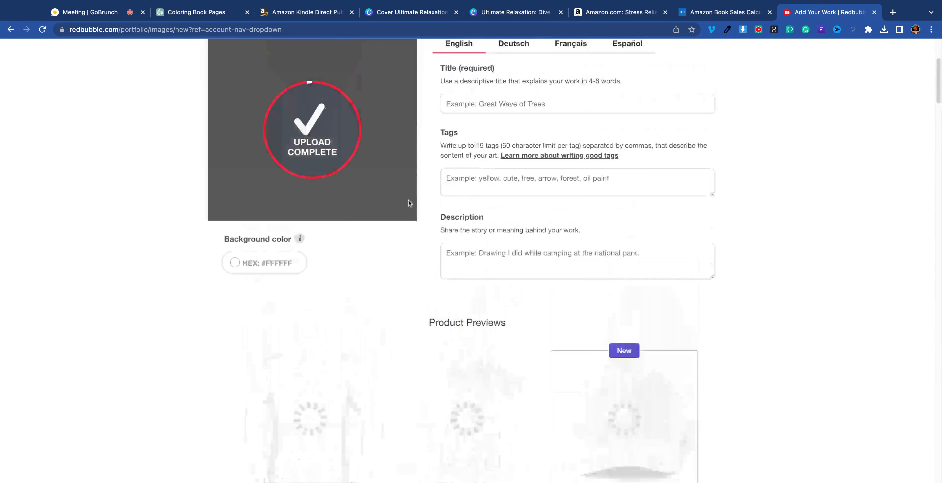
{"action": "scroll", "coordinate": [420, 217], "scroll_direction": "down", "scroll_amount": 8}
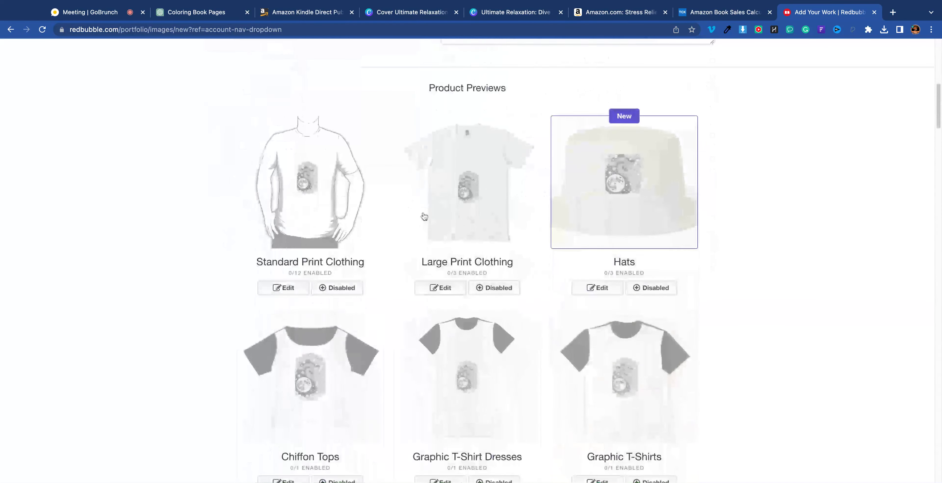
{"action": "scroll", "coordinate": [375, 241], "scroll_direction": "down", "scroll_amount": 7}
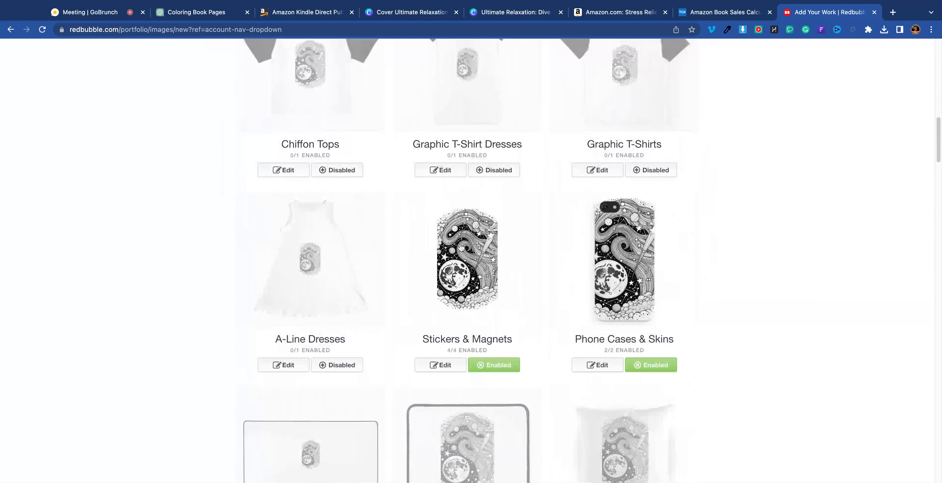
{"action": "scroll", "coordinate": [388, 252], "scroll_direction": "down", "scroll_amount": 9}
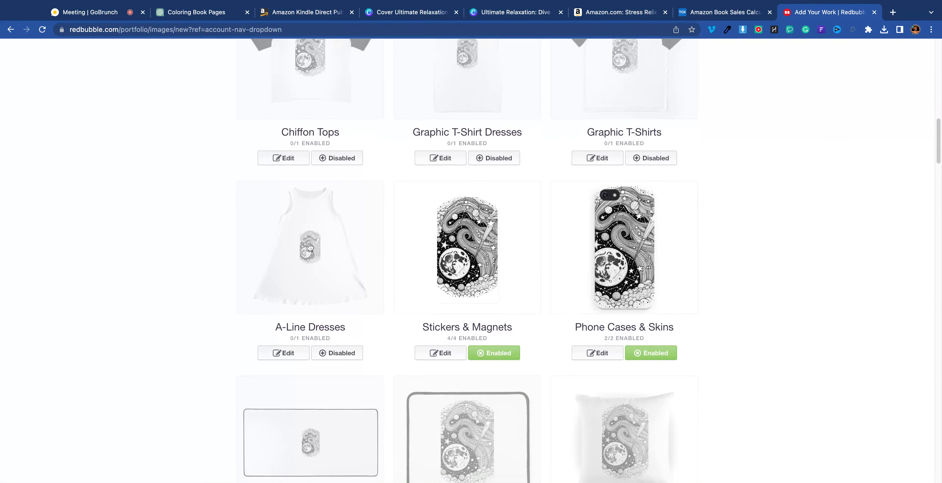
{"action": "scroll", "coordinate": [388, 245], "scroll_direction": "down", "scroll_amount": 5}
{"action": "scroll", "coordinate": [420, 190], "scroll_direction": "up", "scroll_amount": 20}
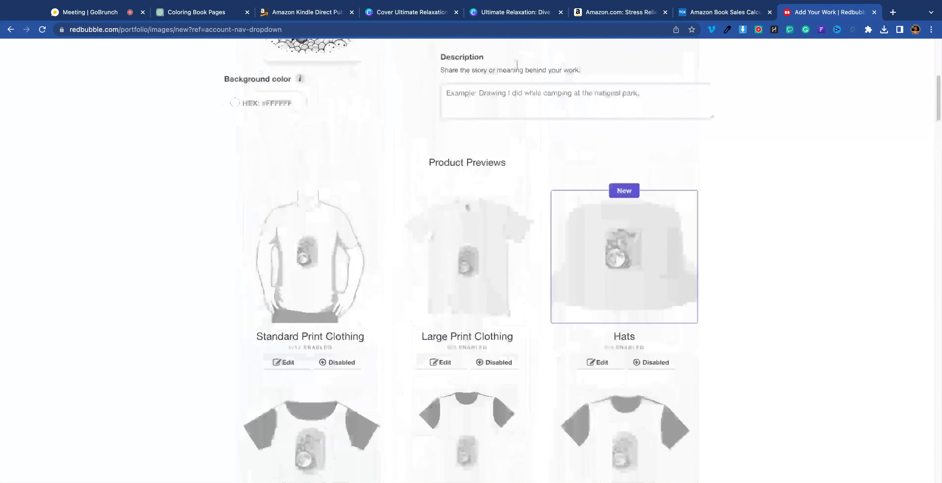
{"action": "scroll", "coordinate": [460, 131], "scroll_direction": "up", "scroll_amount": 5}
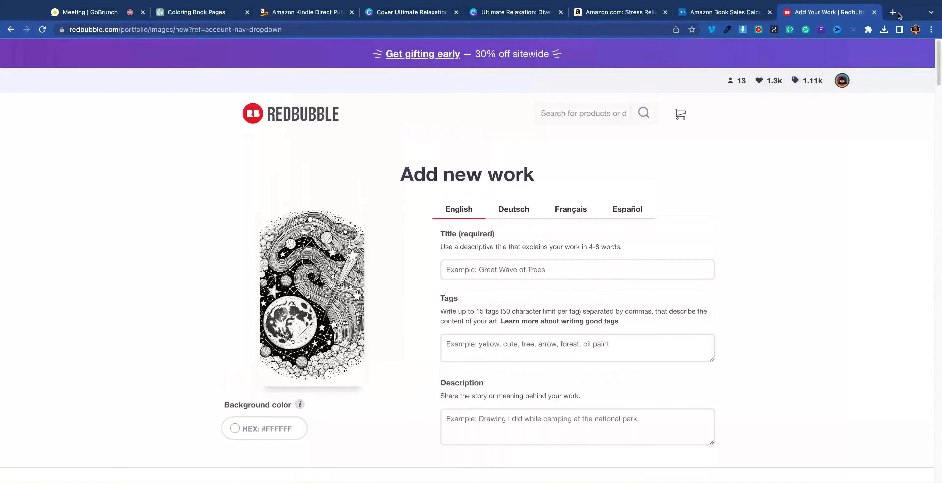
Step: Switch to Canva in a new browser tab, search the templates for "t shirt" and create a blank T-Shirt design
{"action": "left_click", "coordinate": [893, 12]}
{"action": "type", "text": "ca"}
{"action": "key", "text": "Return"}
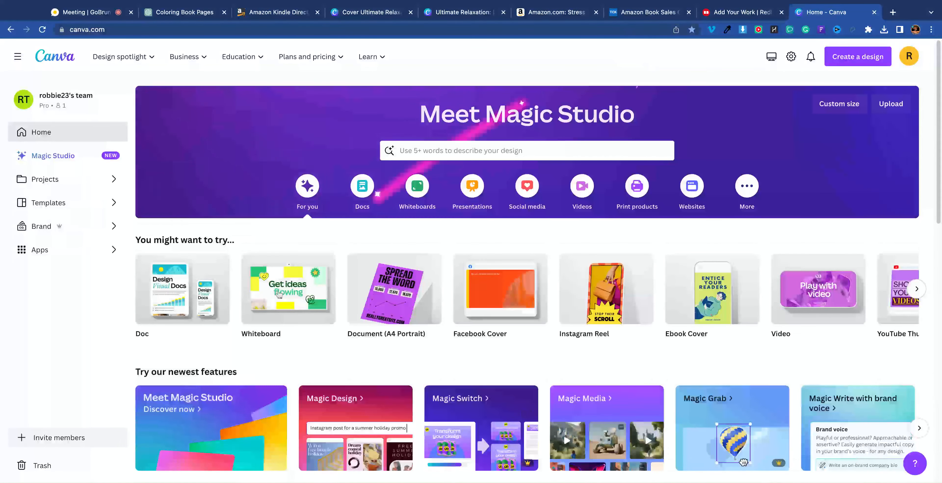
{"action": "left_click", "coordinate": [445, 153]}
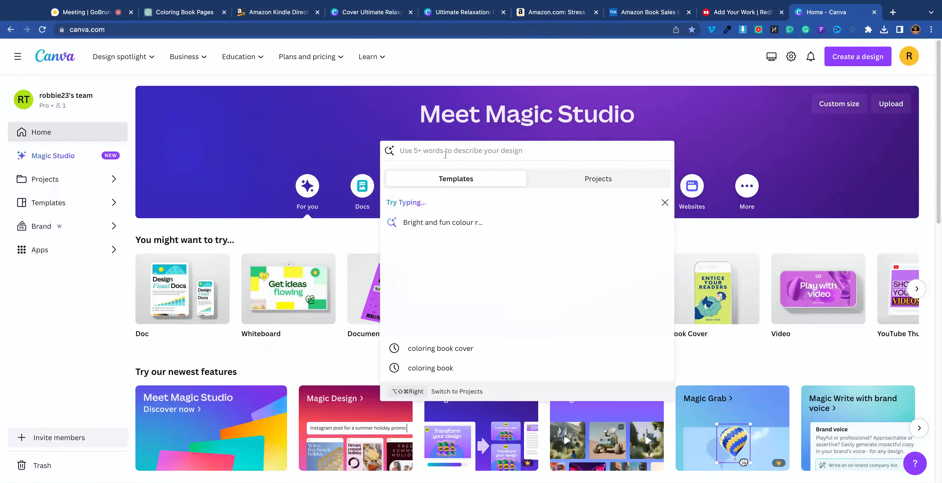
{"action": "type", "text": "t-shirt"}
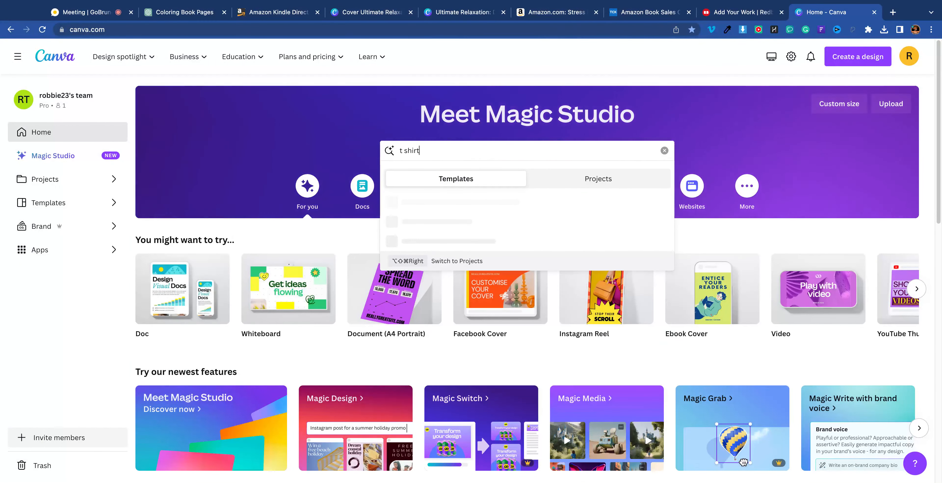
{"action": "key", "text": "Return"}
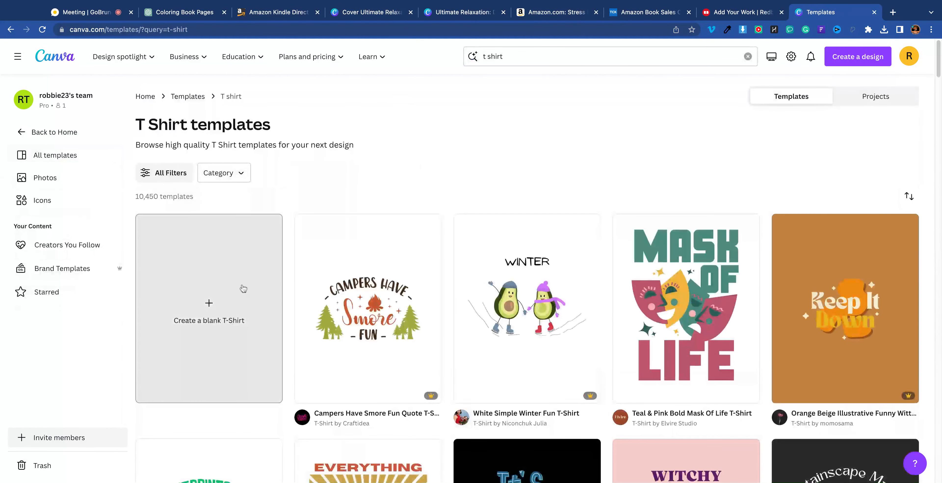
{"action": "left_click", "coordinate": [243, 289]}
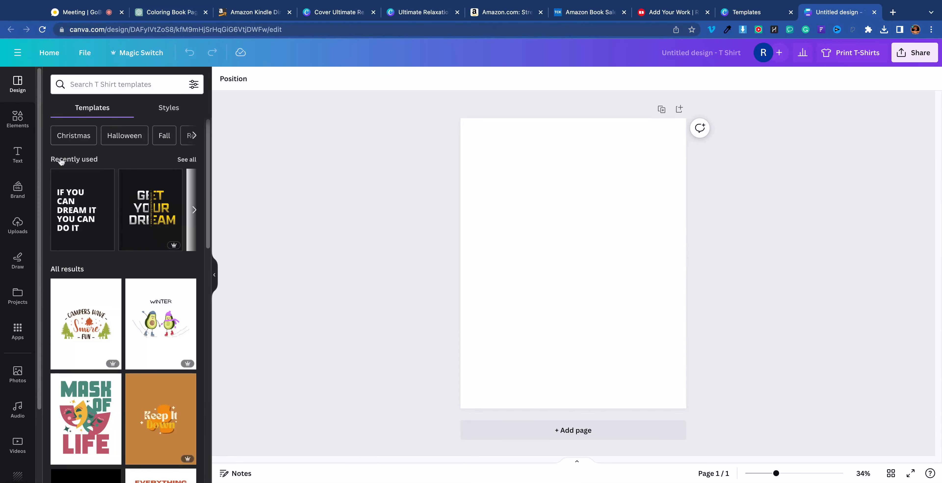
Step: Fill the blank T-shirt page with the uploaded lion, tiger and parrots coloring image
{"action": "left_click", "coordinate": [23, 379]}
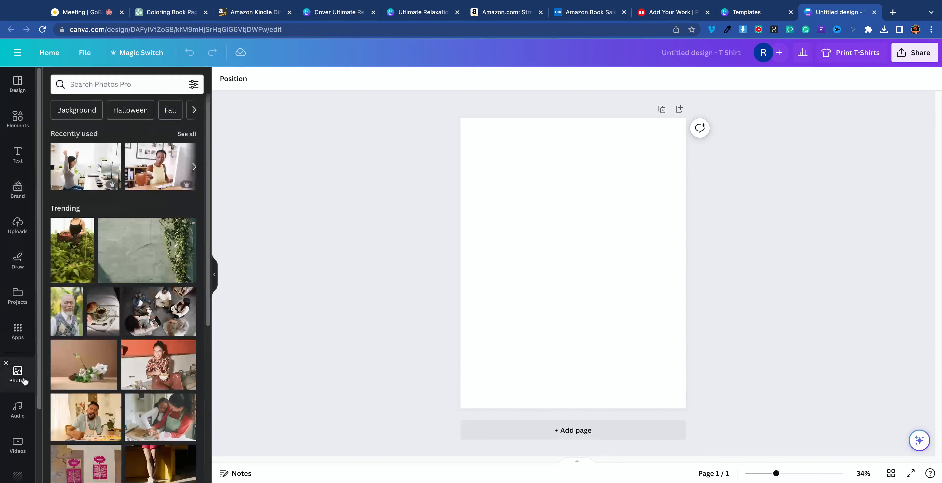
{"action": "left_click", "coordinate": [19, 230]}
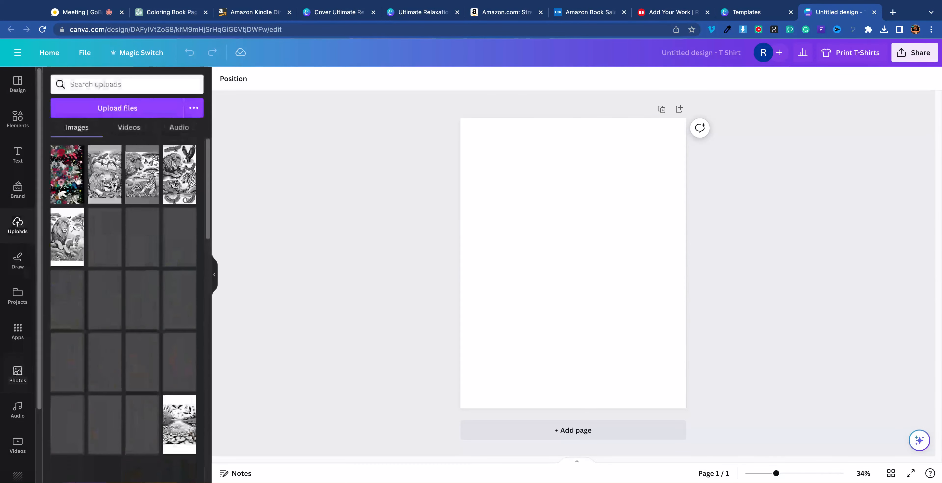
{"action": "left_click", "coordinate": [104, 181]}
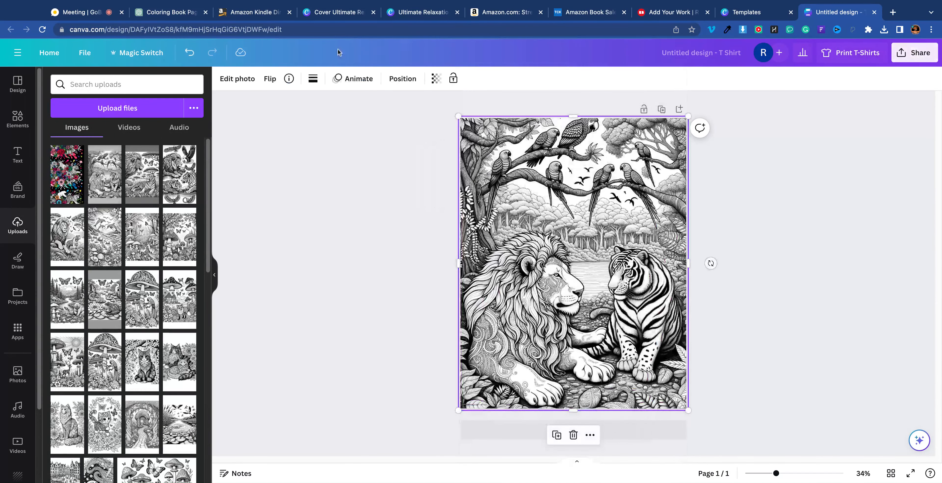
Step: Download the T-shirt design as a PNG at size × 2.625
{"action": "left_click", "coordinate": [916, 53]}
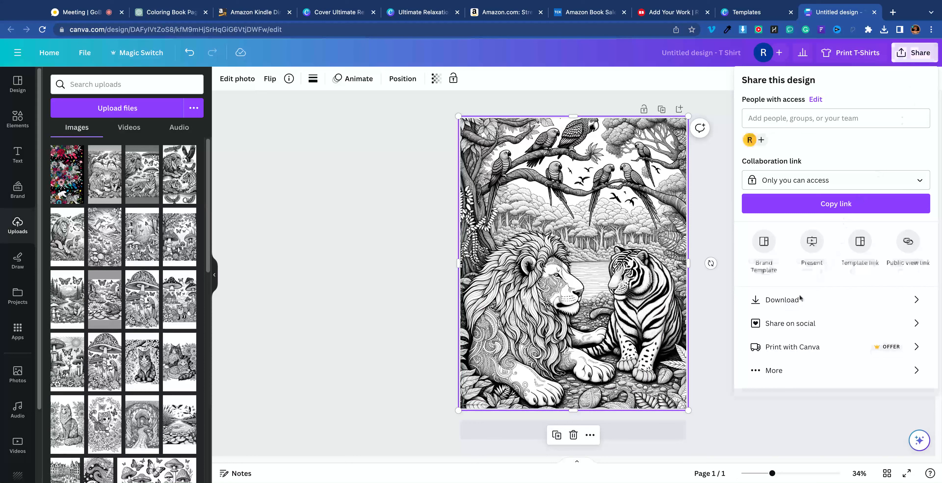
{"action": "left_click", "coordinate": [801, 306]}
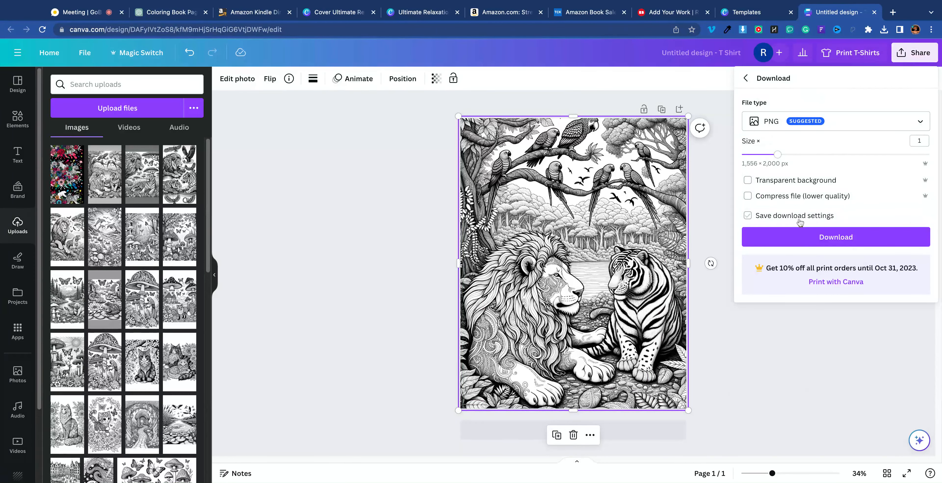
{"action": "left_click_drag", "start_coordinate": [777, 154], "coordinate": [893, 154]}
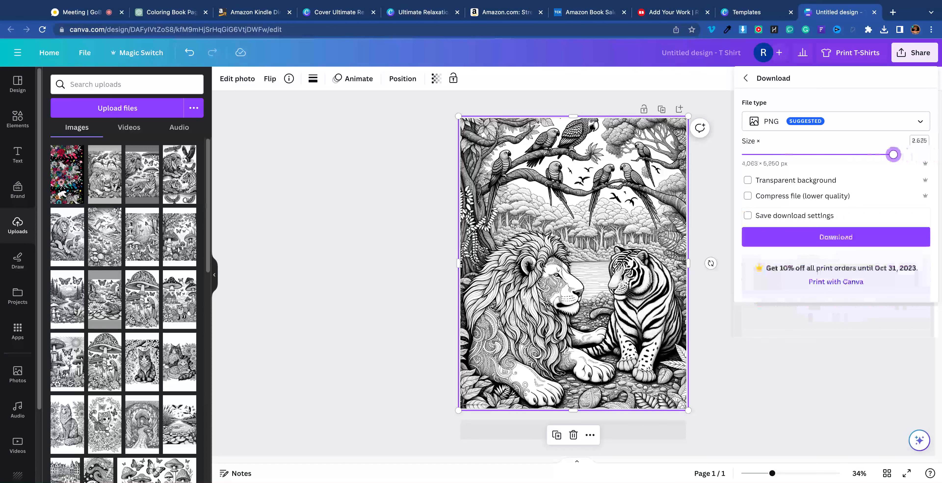
{"action": "left_click", "coordinate": [842, 237]}
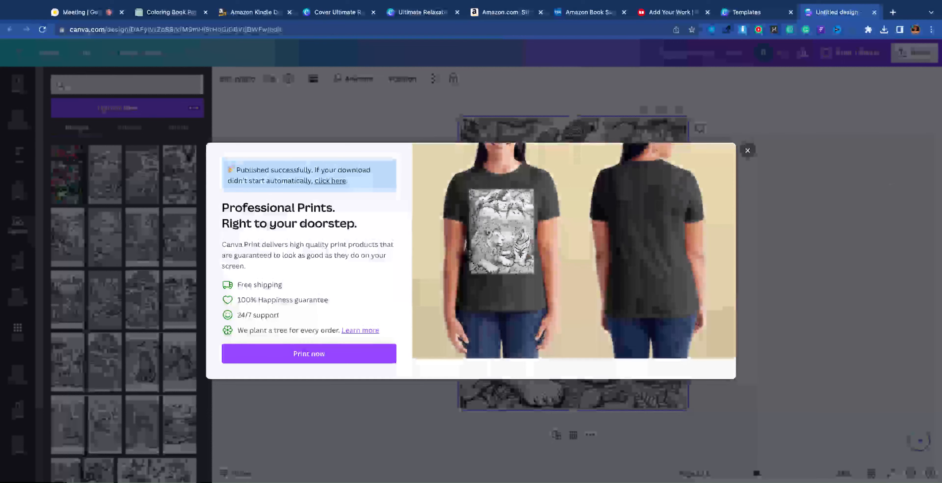
Step: Switch to the Redbubble new work page and replace its artwork with the downloaded lion-and-tiger design
{"action": "left_click", "coordinate": [650, 19]}
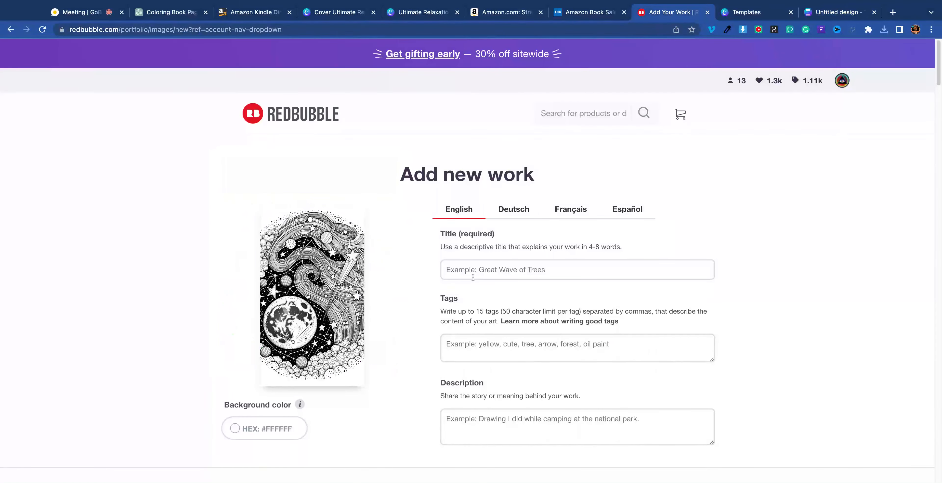
{"action": "scroll", "coordinate": [315, 234], "scroll_direction": "down", "scroll_amount": 3}
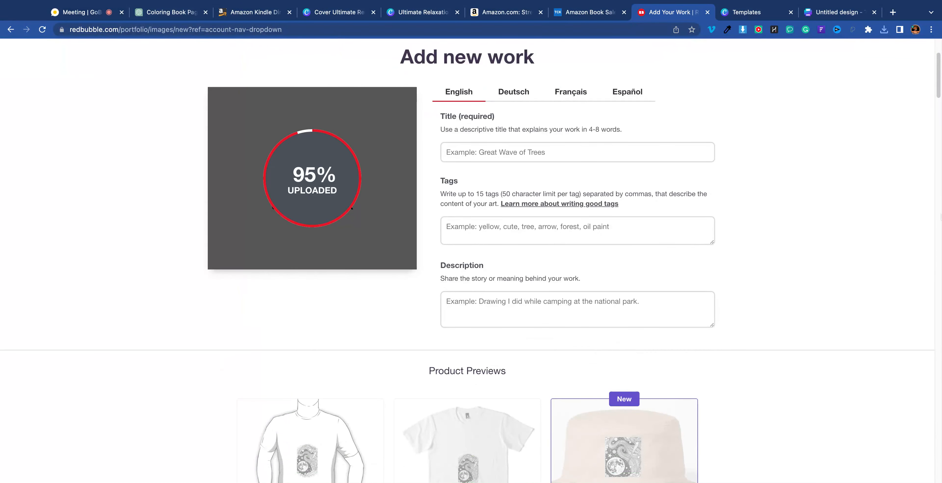
{"action": "scroll", "coordinate": [720, 307], "scroll_direction": "down", "scroll_amount": 4}
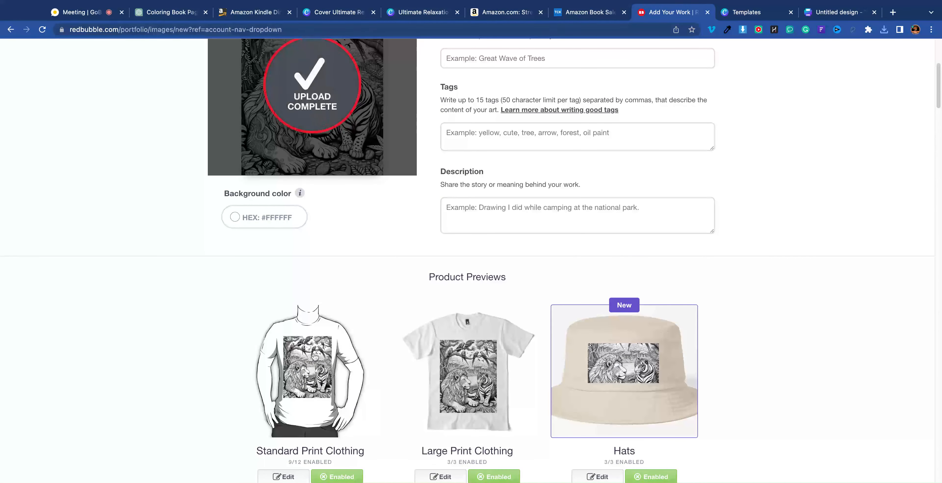
Step: Review the clothing and hat previews of the lion-and-tiger artwork and disable Standard Print Clothing
{"action": "scroll", "coordinate": [481, 354], "scroll_direction": "down", "scroll_amount": 2}
{"action": "scroll", "coordinate": [480, 353], "scroll_direction": "down", "scroll_amount": 1}
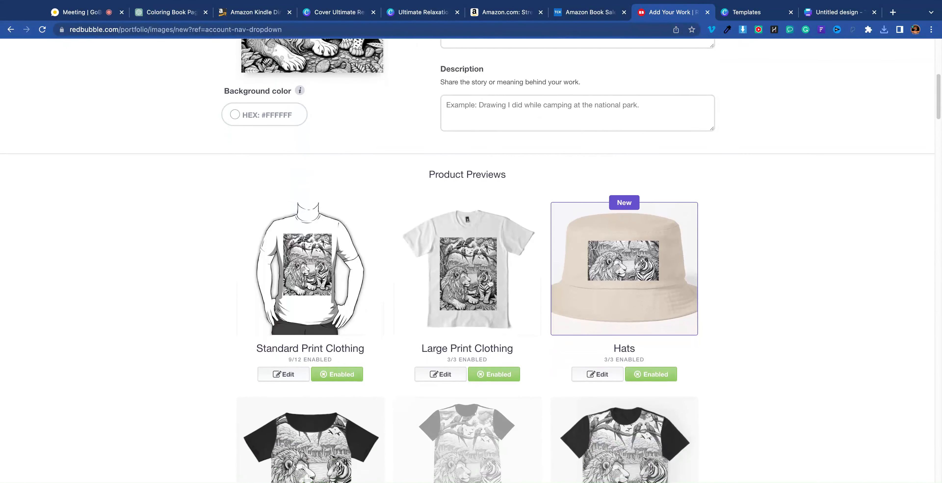
{"action": "scroll", "coordinate": [292, 271], "scroll_direction": "up", "scroll_amount": 3}
{"action": "scroll", "coordinate": [292, 270], "scroll_direction": "down", "scroll_amount": 7}
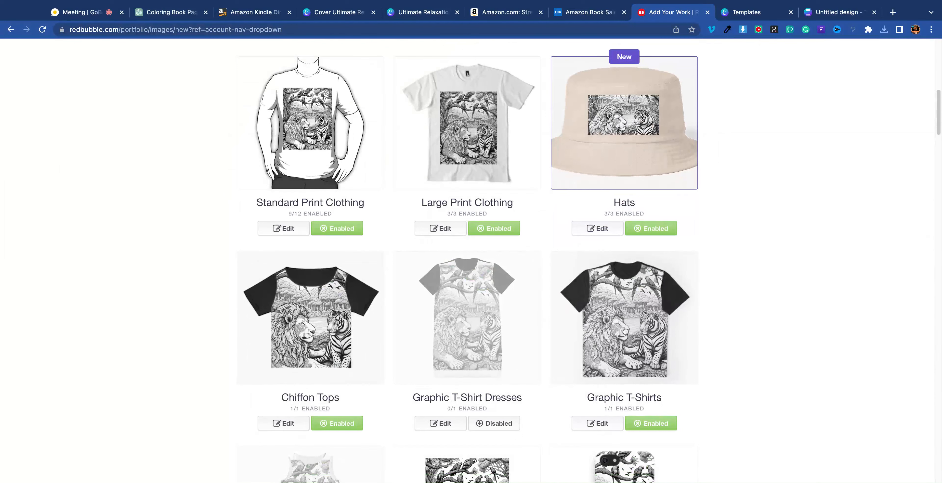
{"action": "left_click", "coordinate": [334, 229]}
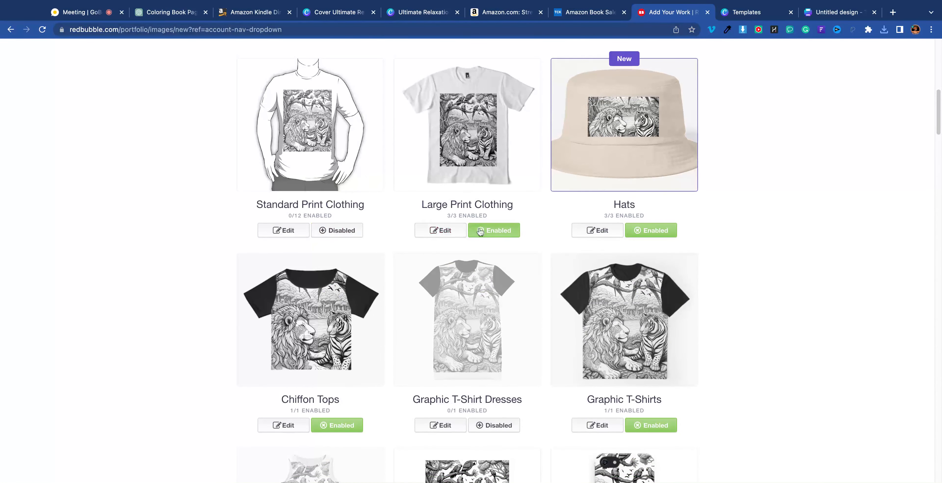
Step: Disable the Large Print Clothing and Hats products for the lion-and-tiger artwork
{"action": "left_click", "coordinate": [494, 233]}
{"action": "left_click", "coordinate": [651, 231]}
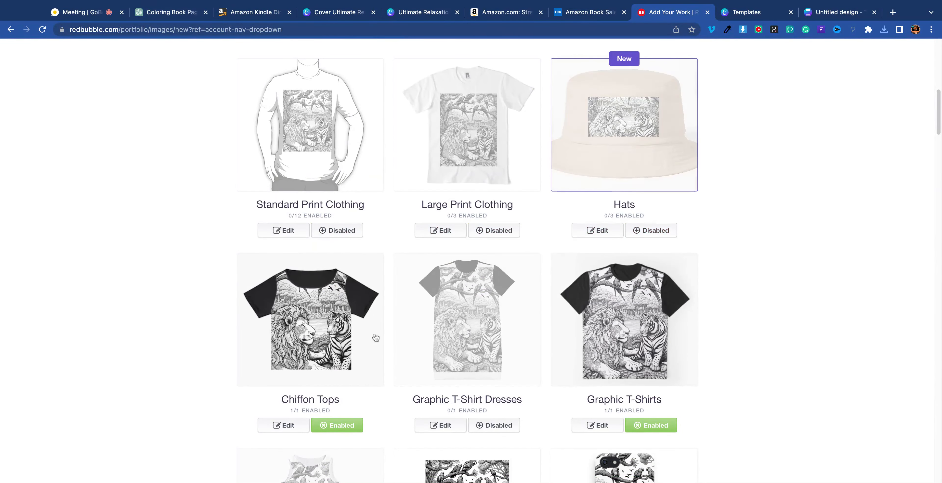
{"action": "scroll", "coordinate": [366, 336], "scroll_direction": "down", "scroll_amount": 1}
{"action": "left_click", "coordinate": [509, 409]}
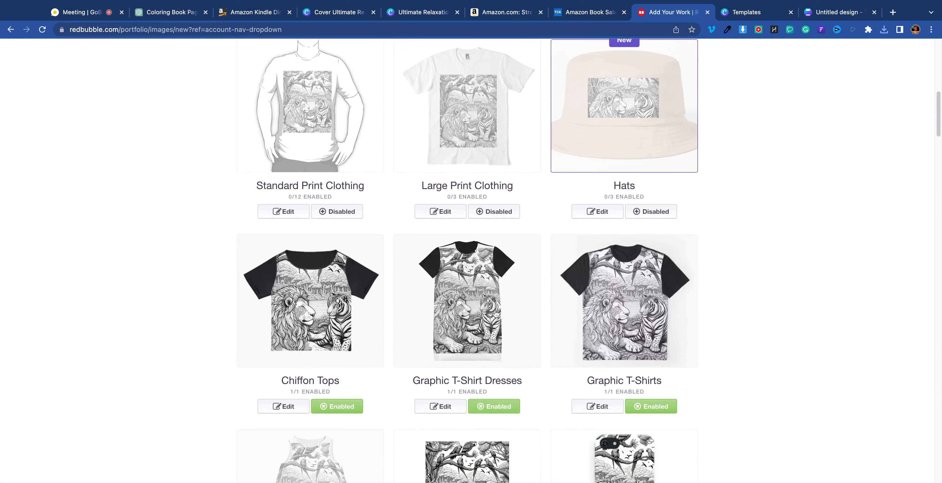
{"action": "left_click", "coordinate": [517, 409]}
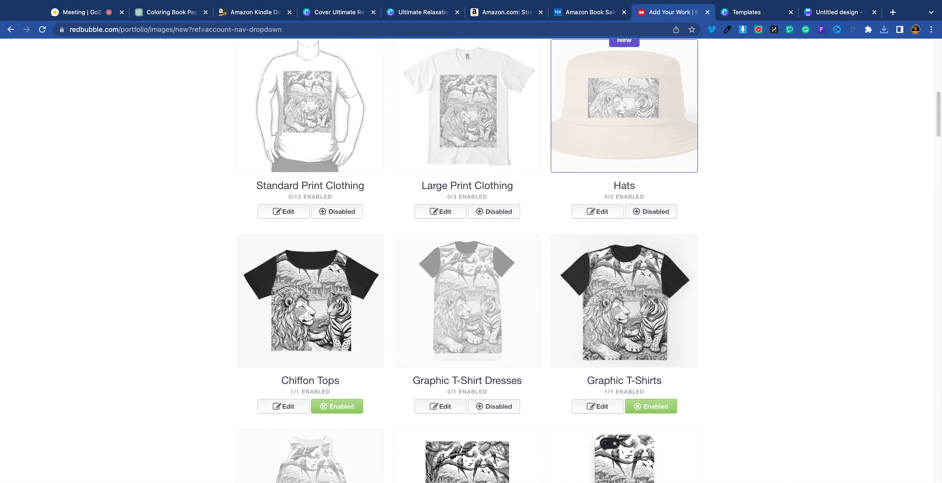
Step: Review the dress, sticker, phone case and home product previews and disable Duvets, Comforters & Shower Curtains
{"action": "scroll", "coordinate": [515, 340], "scroll_direction": "down", "scroll_amount": 10}
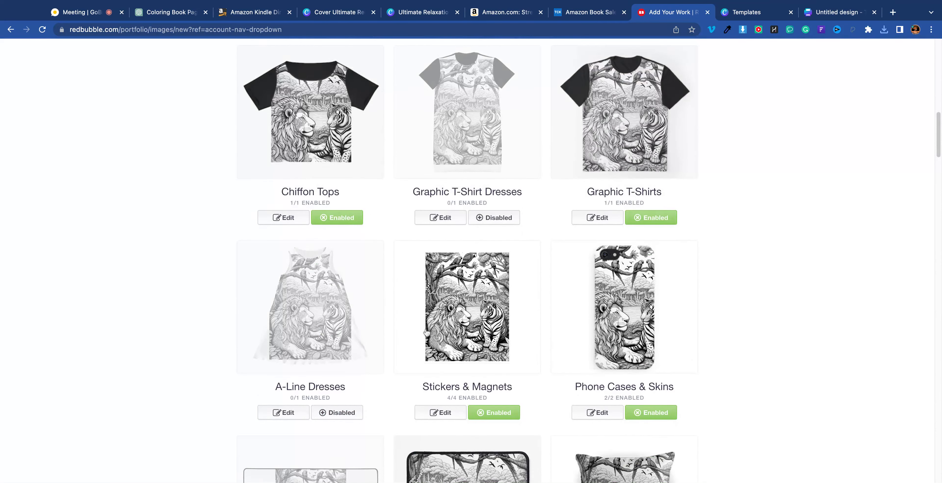
{"action": "scroll", "coordinate": [426, 332], "scroll_direction": "down", "scroll_amount": 9}
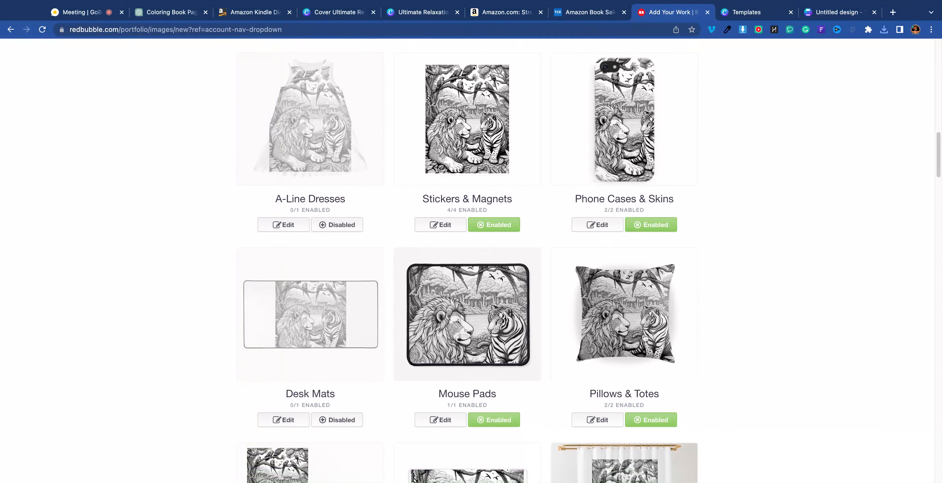
{"action": "scroll", "coordinate": [646, 336], "scroll_direction": "down", "scroll_amount": 5}
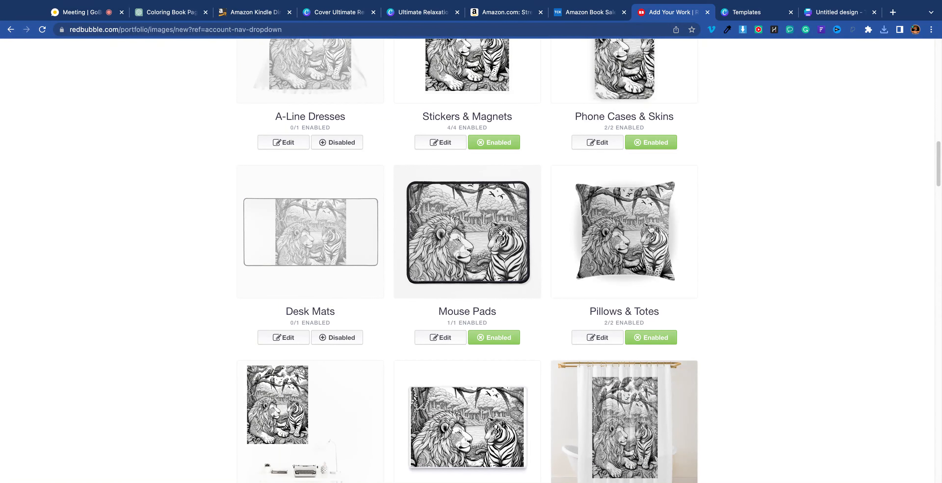
{"action": "scroll", "coordinate": [636, 218], "scroll_direction": "down", "scroll_amount": 1}
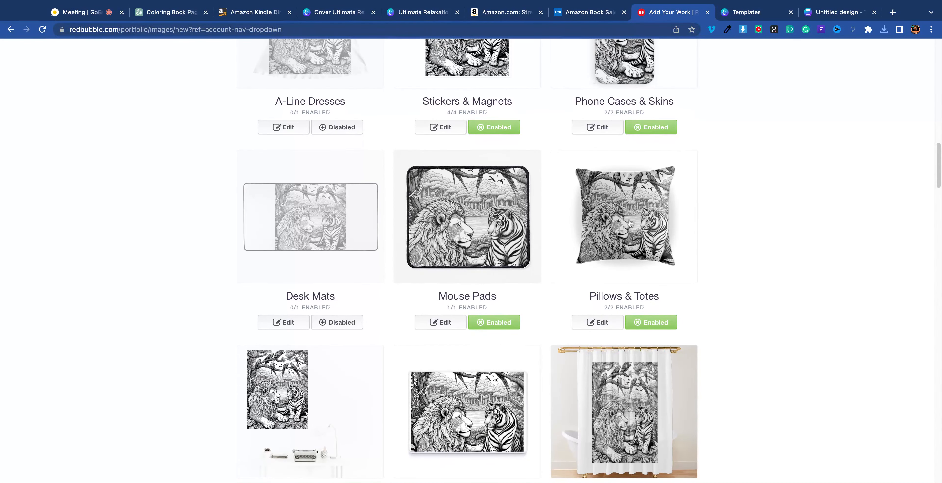
{"action": "scroll", "coordinate": [634, 165], "scroll_direction": "down", "scroll_amount": 5}
{"action": "scroll", "coordinate": [632, 167], "scroll_direction": "up", "scroll_amount": 2}
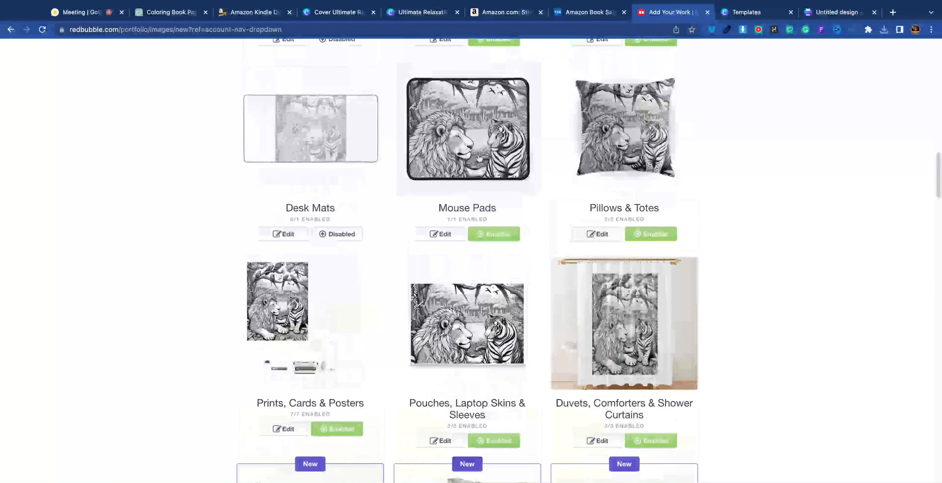
{"action": "scroll", "coordinate": [657, 342], "scroll_direction": "down", "scroll_amount": 3}
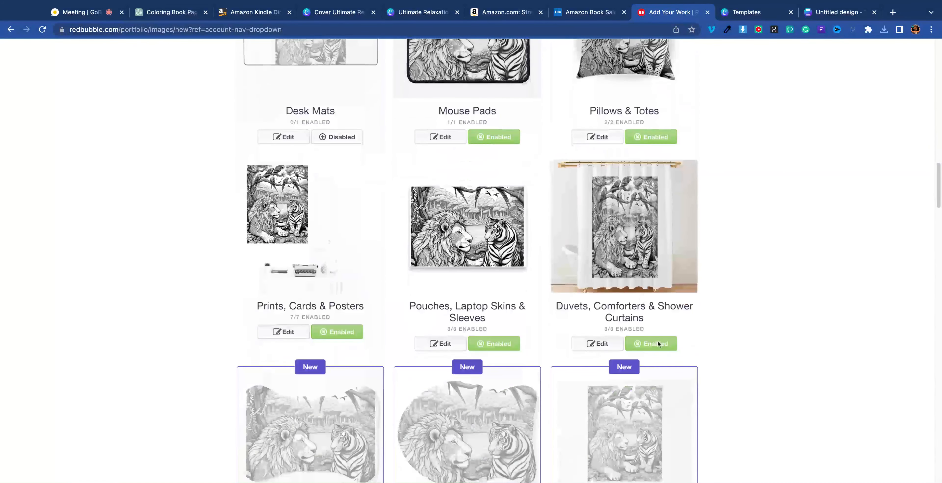
{"action": "left_click", "coordinate": [659, 345]}
Step: Enable the Cat Mats, Dog Mats and Pet Bandanas products
{"action": "scroll", "coordinate": [501, 286], "scroll_direction": "down", "scroll_amount": 5}
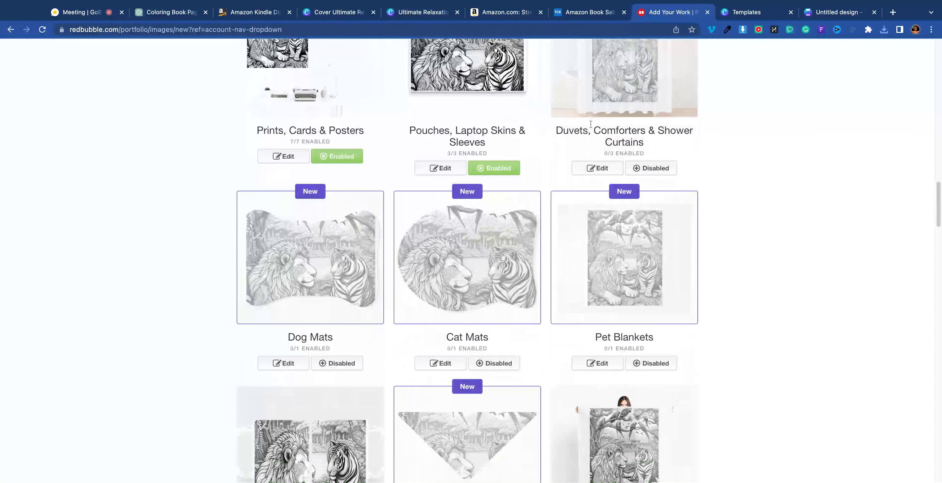
{"action": "left_click", "coordinate": [498, 364]}
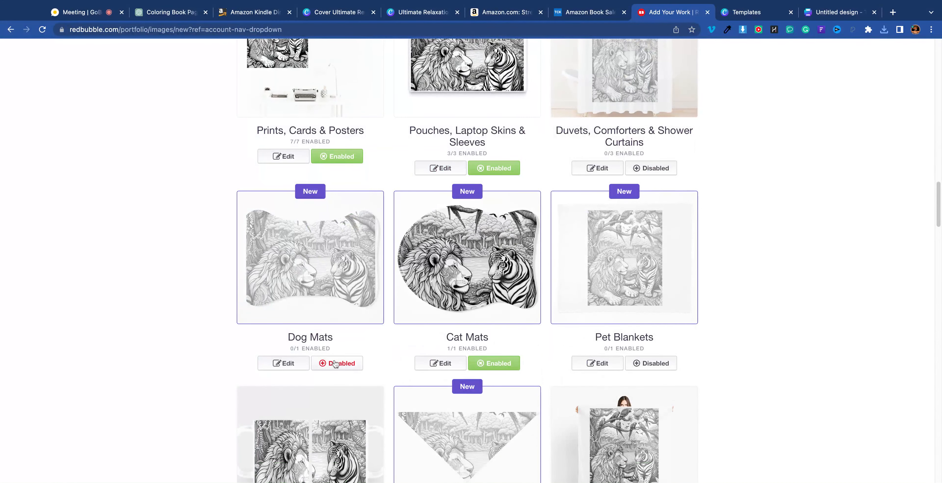
{"action": "left_click", "coordinate": [335, 364]}
{"action": "scroll", "coordinate": [465, 390], "scroll_direction": "down", "scroll_amount": 2}
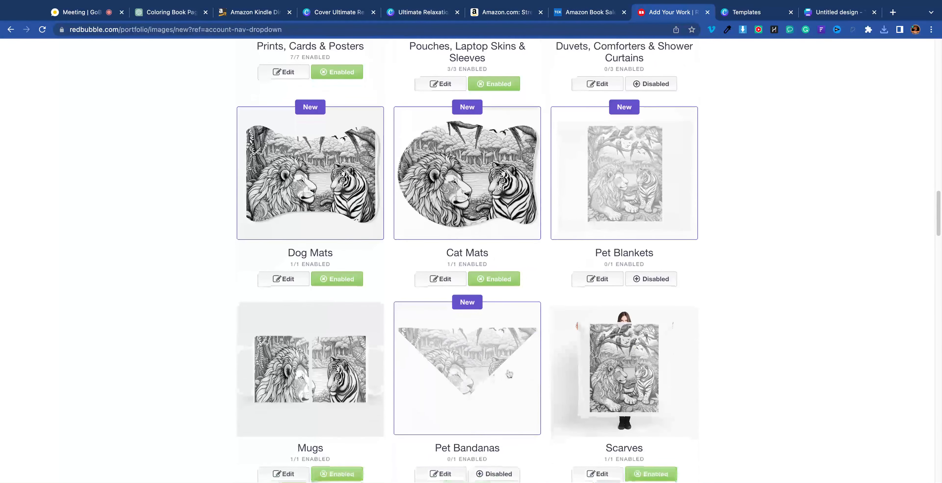
{"action": "scroll", "coordinate": [499, 402], "scroll_direction": "down", "scroll_amount": 3}
{"action": "left_click", "coordinate": [500, 397]}
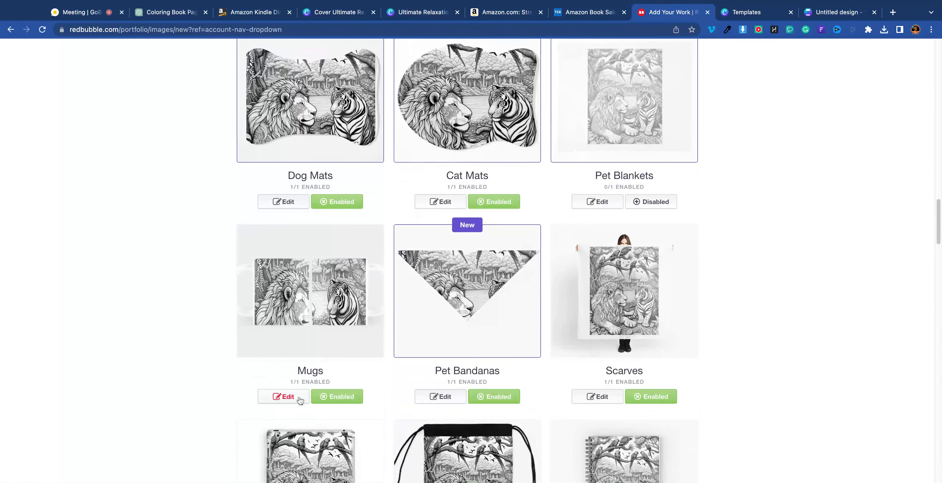
Step: Disable the Mugs and Scarves products
{"action": "left_click", "coordinate": [337, 396]}
{"action": "left_click", "coordinate": [671, 397]}
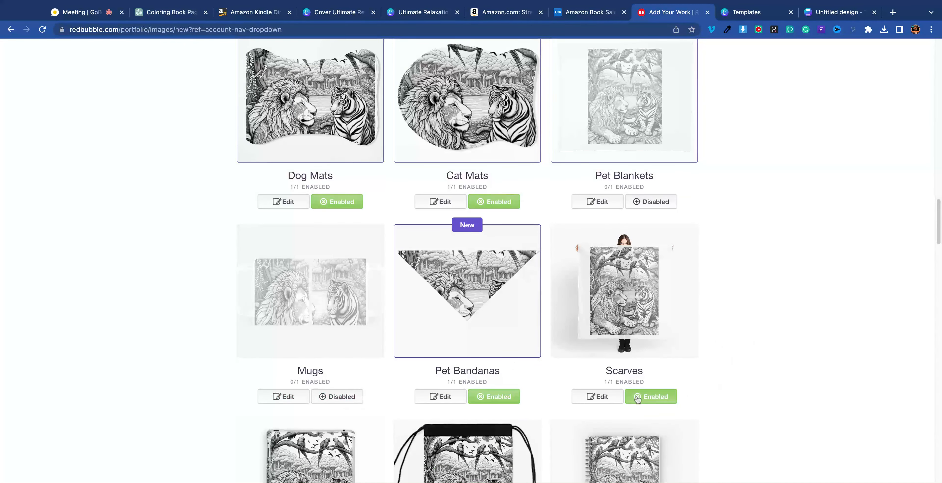
Step: Examine the remaining product previews from Tablet Cases & Skins through the advanced products
{"action": "scroll", "coordinate": [694, 349], "scroll_direction": "down", "scroll_amount": 6}
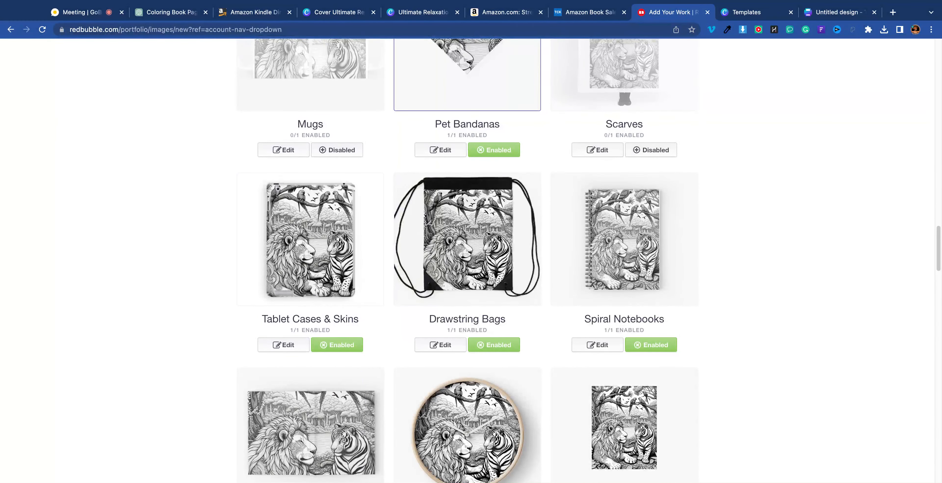
{"action": "scroll", "coordinate": [320, 287], "scroll_direction": "down", "scroll_amount": 4}
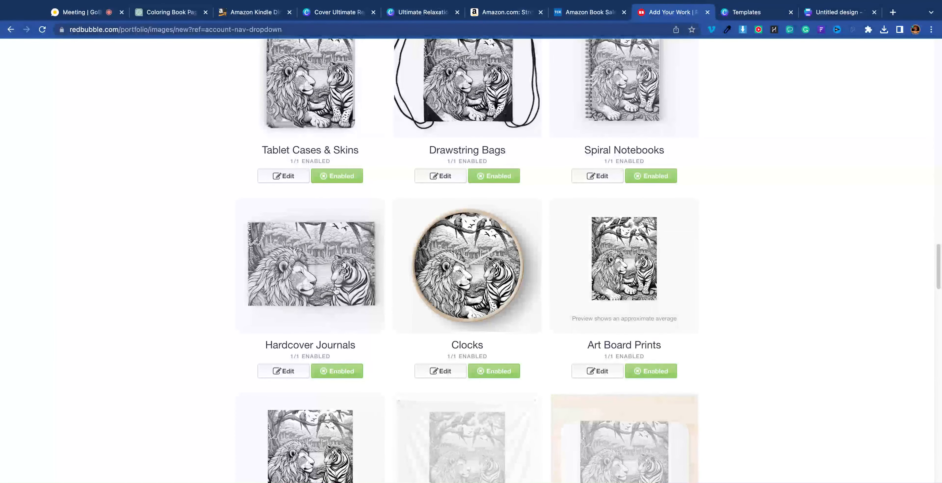
{"action": "scroll", "coordinate": [353, 270], "scroll_direction": "down", "scroll_amount": 6}
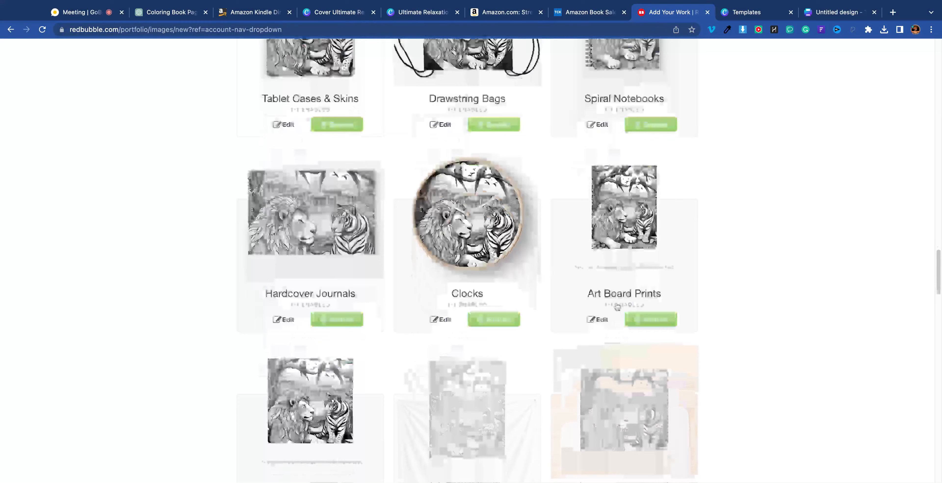
{"action": "scroll", "coordinate": [426, 280], "scroll_direction": "down", "scroll_amount": 5}
{"action": "left_click", "coordinate": [501, 338]}
{"action": "left_click", "coordinate": [501, 339]}
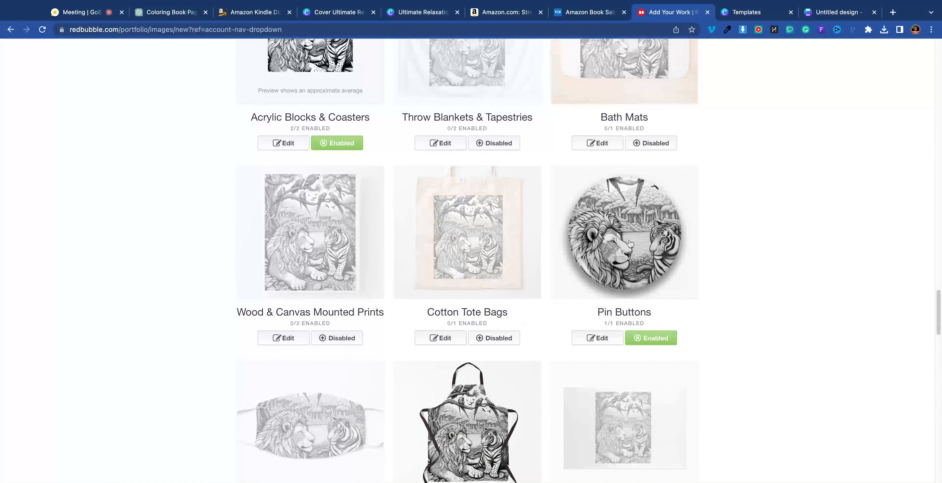
{"action": "scroll", "coordinate": [632, 262], "scroll_direction": "down", "scroll_amount": 3}
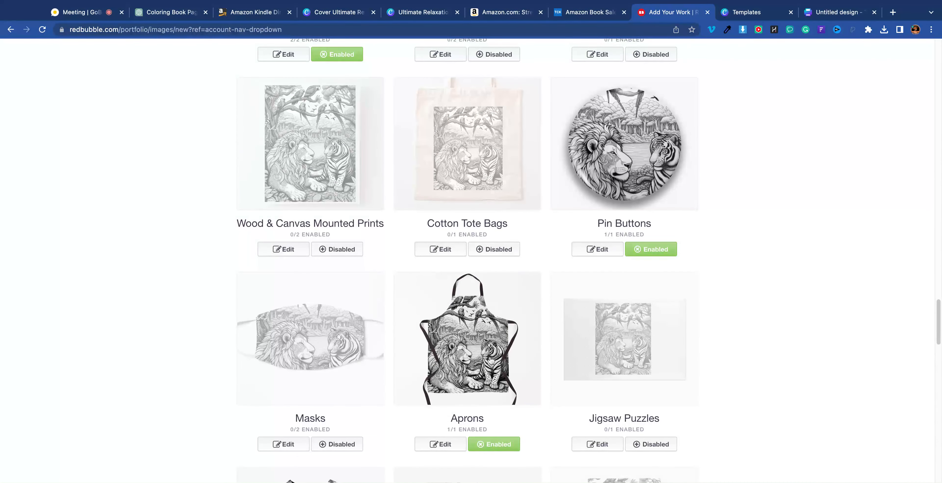
{"action": "scroll", "coordinate": [510, 351], "scroll_direction": "down", "scroll_amount": 5}
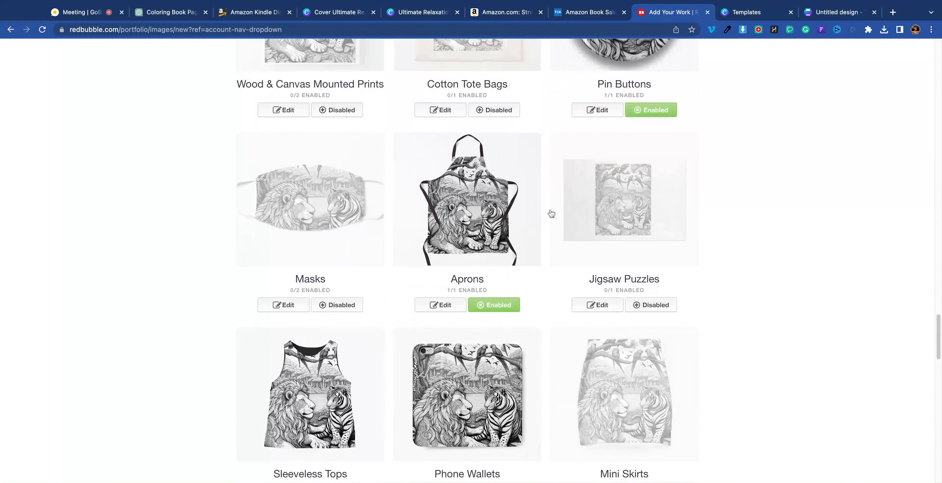
{"action": "scroll", "coordinate": [550, 212], "scroll_direction": "down", "scroll_amount": 5}
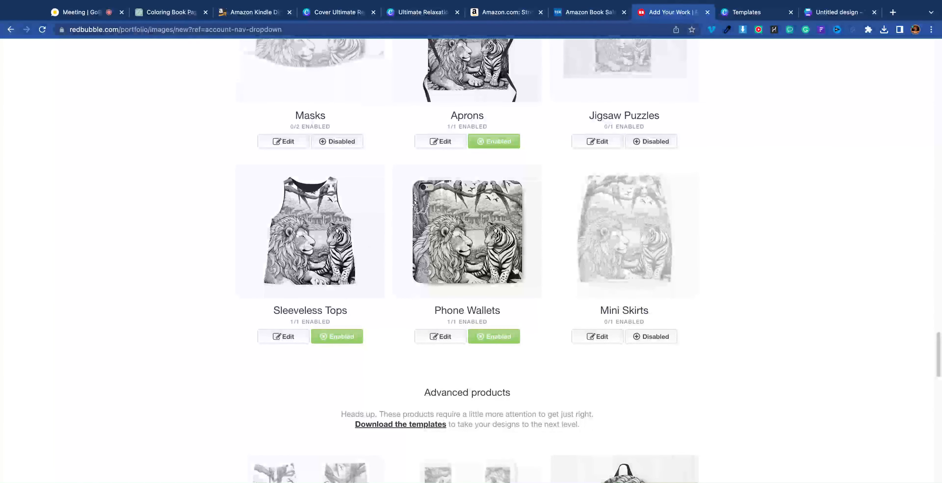
{"action": "scroll", "coordinate": [532, 261], "scroll_direction": "down", "scroll_amount": 10}
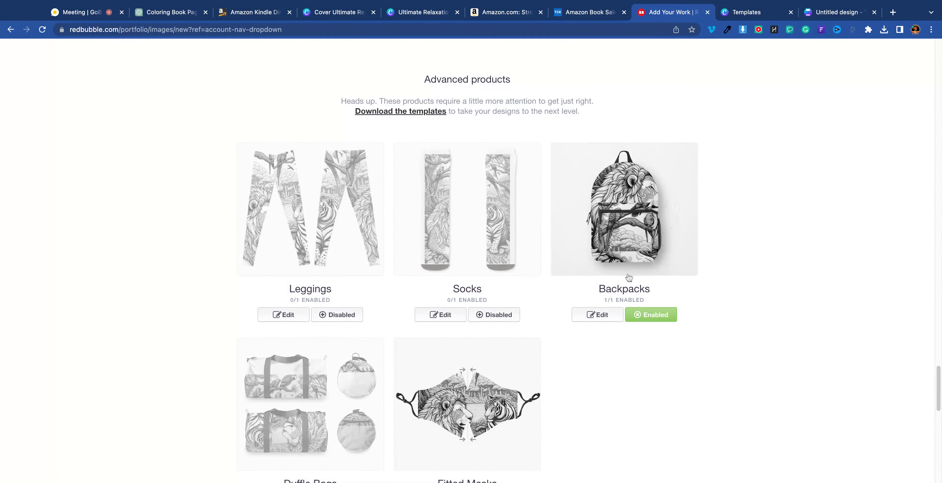
Step: Choose Design & Illustration and Digital Art as the artwork's media
{"action": "scroll", "coordinate": [603, 297], "scroll_direction": "down", "scroll_amount": 7}
{"action": "scroll", "coordinate": [585, 311], "scroll_direction": "down", "scroll_amount": 4}
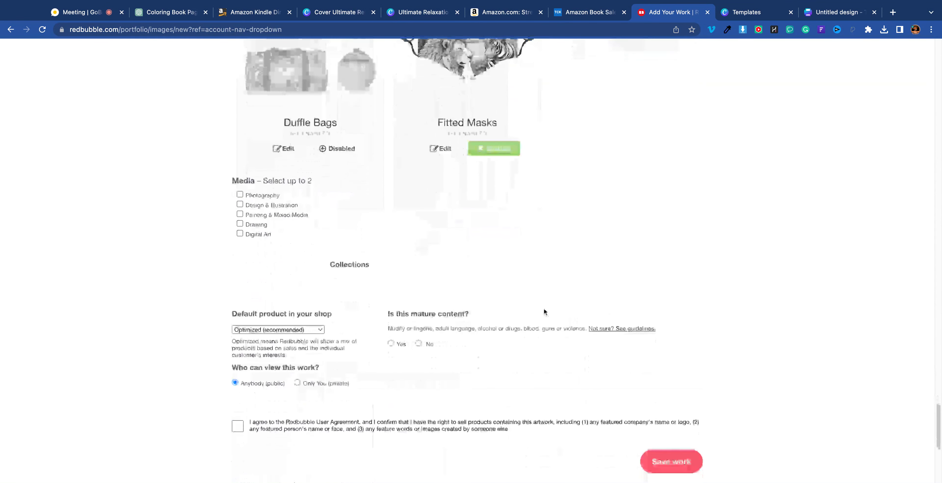
{"action": "left_click", "coordinate": [255, 224]}
Step: Set the artwork's English title to "Animal Coloring Picture"
{"action": "scroll", "coordinate": [436, 215], "scroll_direction": "up", "scroll_amount": 12}
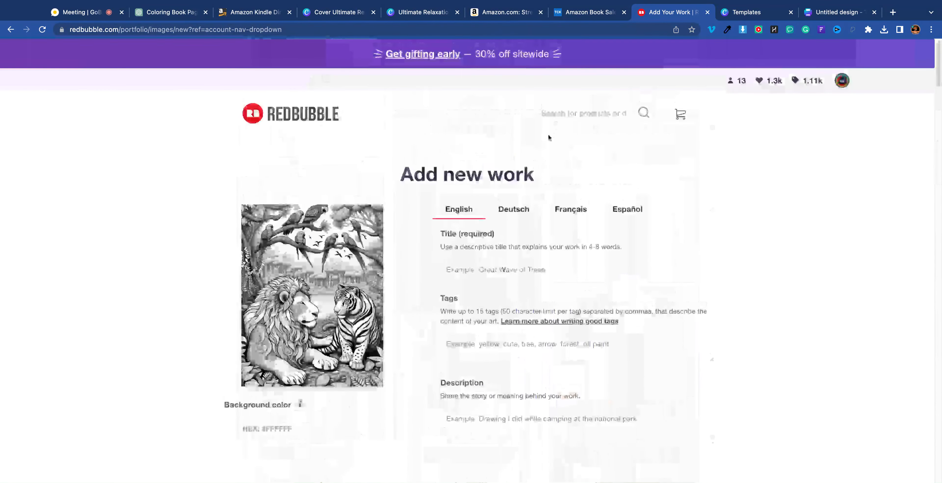
{"action": "left_click", "coordinate": [545, 261]}
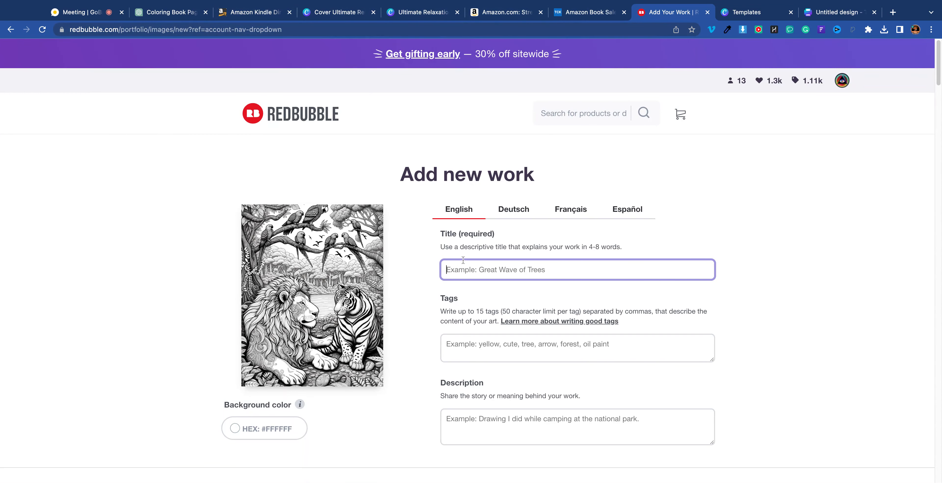
{"action": "type", "text": "Animal Coloring Picture"}
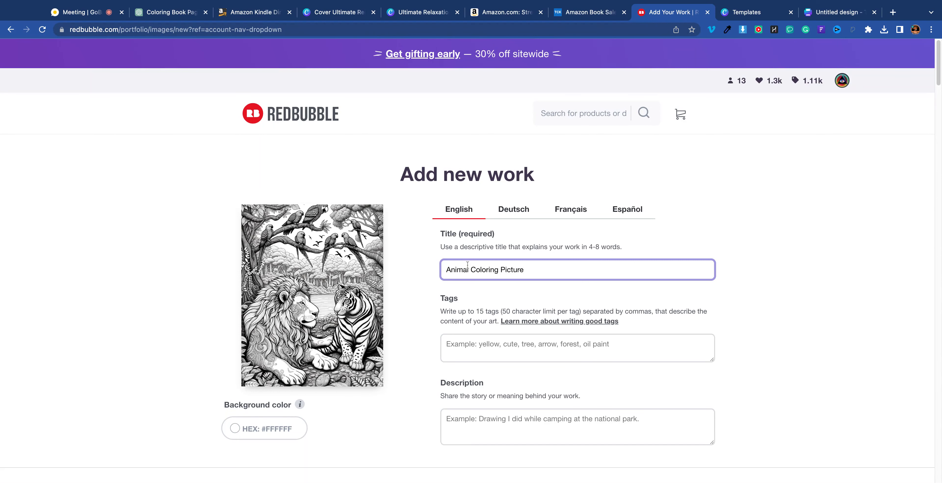
Step: Fill in the tags with the copied title followed by animals, tiger, lion, birds, nature, trees, flowers
{"action": "triple_click", "coordinate": [467, 265]}
{"action": "key", "text": "super+c"}
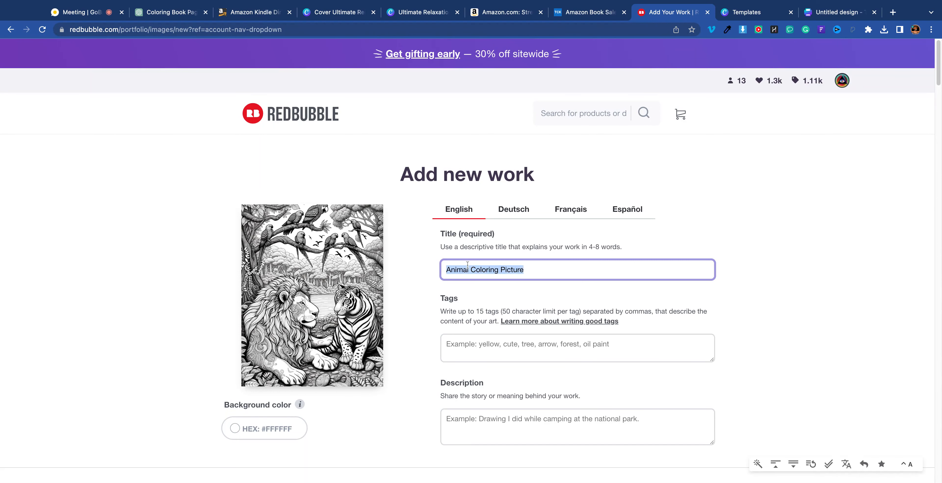
{"action": "left_click", "coordinate": [492, 351]}
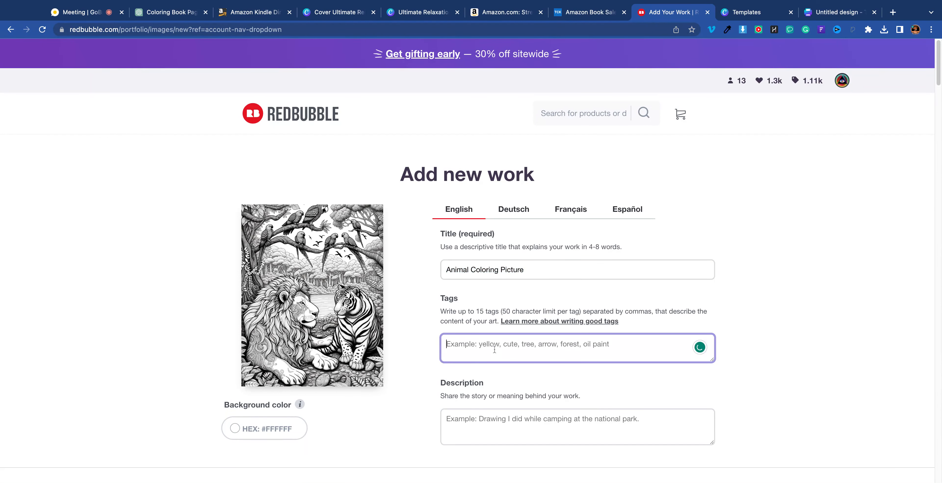
{"action": "key", "text": "super+v"}
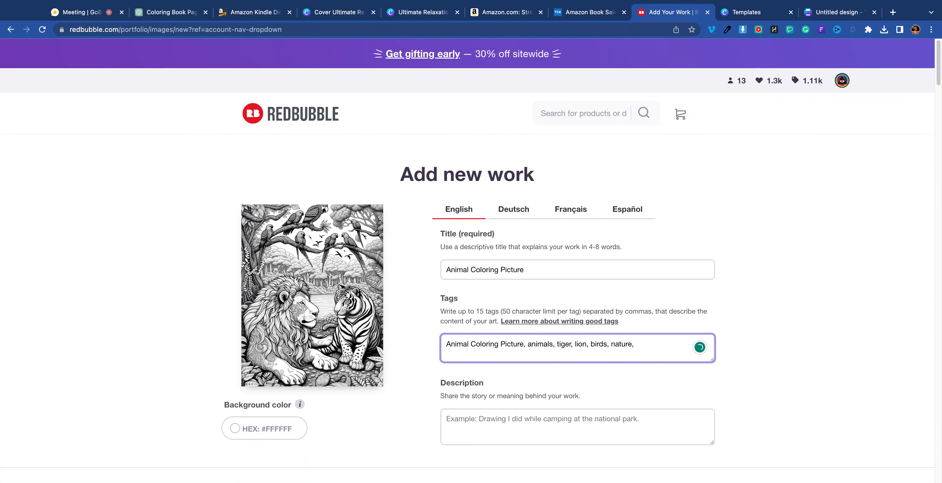
{"action": "type", "text": "s, flowers"}
Step: Copy the title "Animal Coloring Picture" into the description
{"action": "triple_click", "coordinate": [470, 348]}
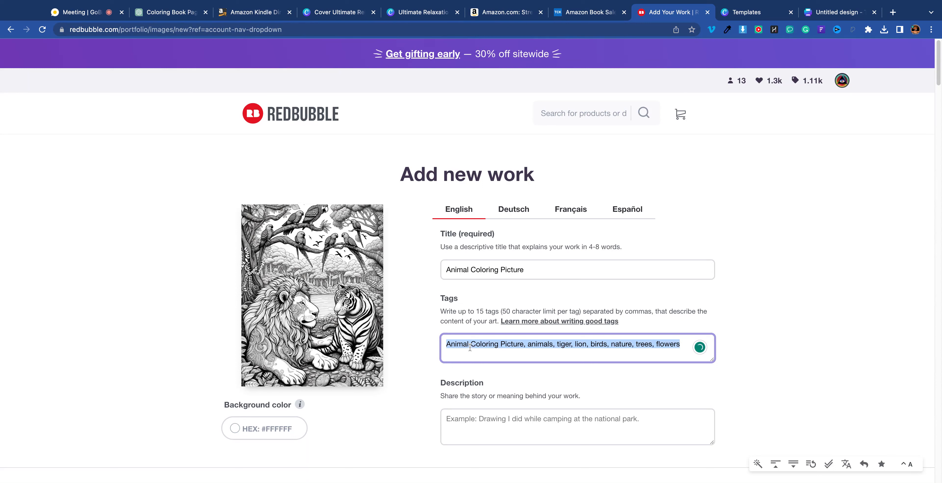
{"action": "left_click", "coordinate": [480, 269]}
{"action": "triple_click", "coordinate": [480, 269]}
{"action": "key", "text": "cmd+c"}
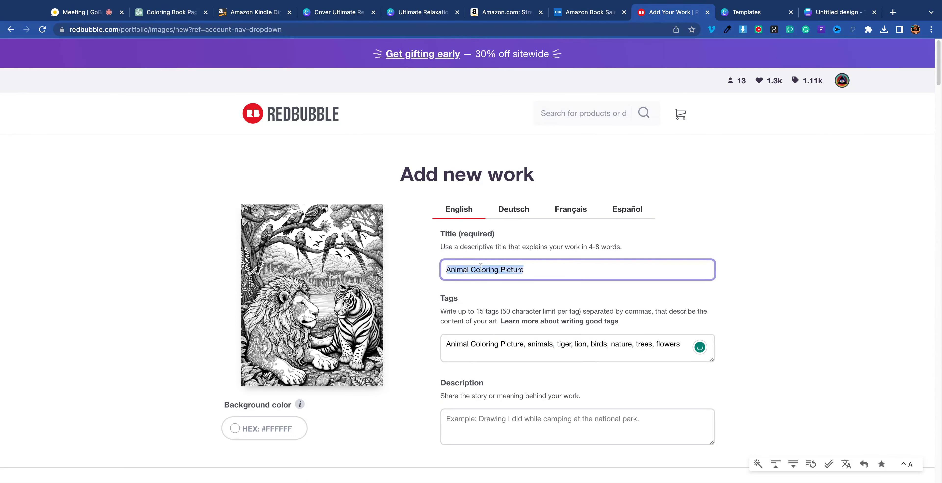
{"action": "left_click", "coordinate": [490, 422]}
{"action": "key", "text": "cmd+v"}
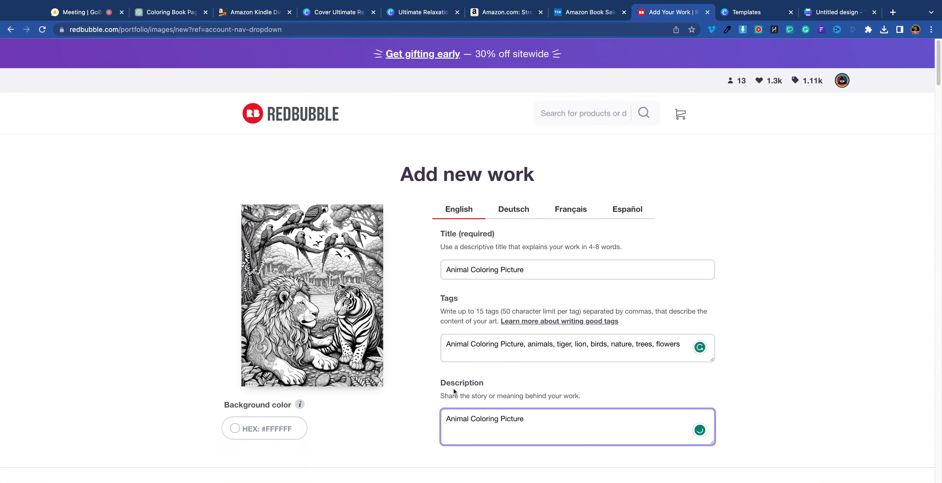
Step: Mark the artwork as not being mature content
{"action": "scroll", "coordinate": [543, 405], "scroll_direction": "down", "scroll_amount": 20}
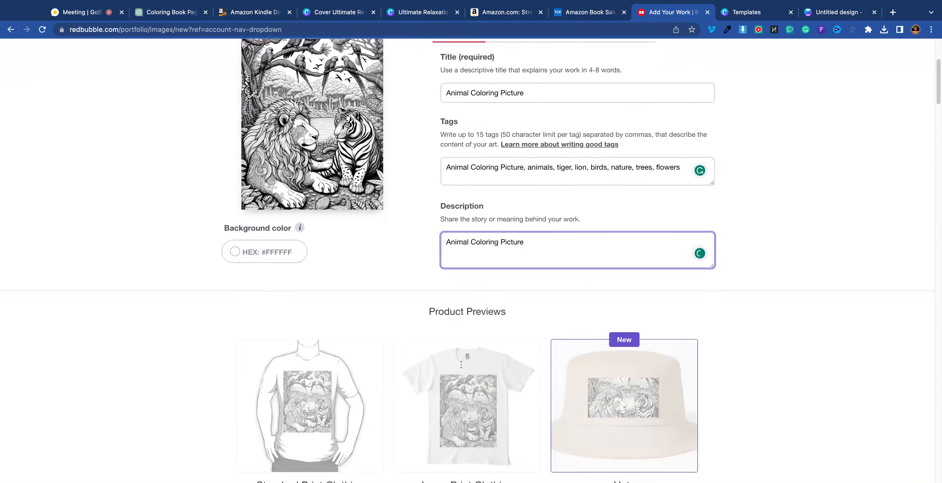
{"action": "scroll", "coordinate": [463, 374], "scroll_direction": "down", "scroll_amount": 15}
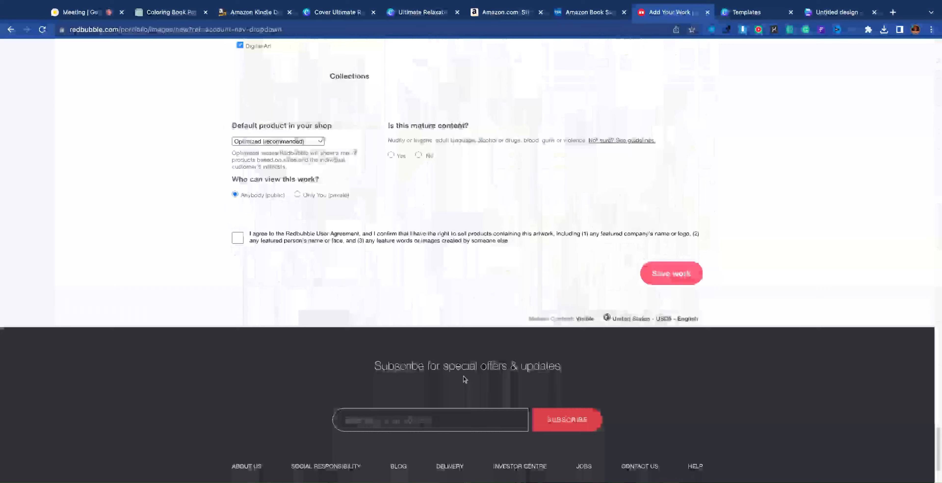
{"action": "scroll", "coordinate": [325, 266], "scroll_direction": "up", "scroll_amount": 3}
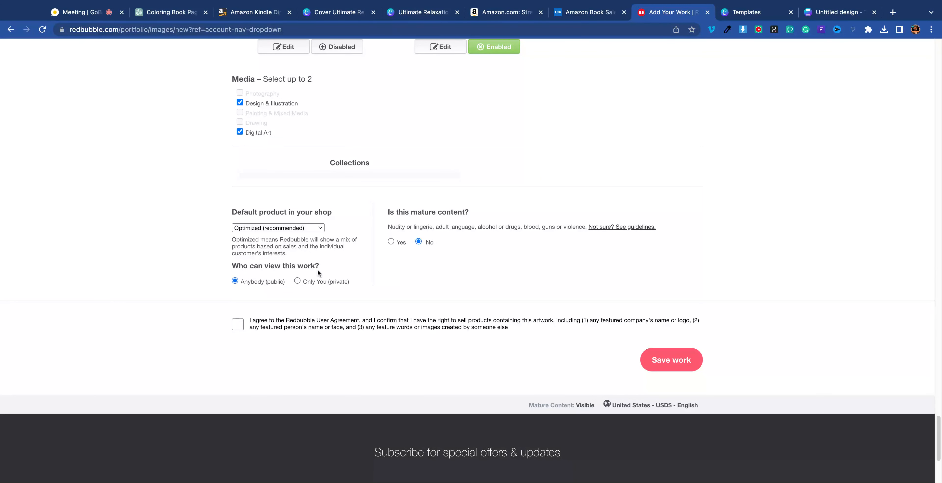
Step: Accept the Redbubble User Agreement with the rights confirmation and save the artwork for publishing
{"action": "left_click", "coordinate": [234, 324]}
{"action": "left_click", "coordinate": [653, 356]}
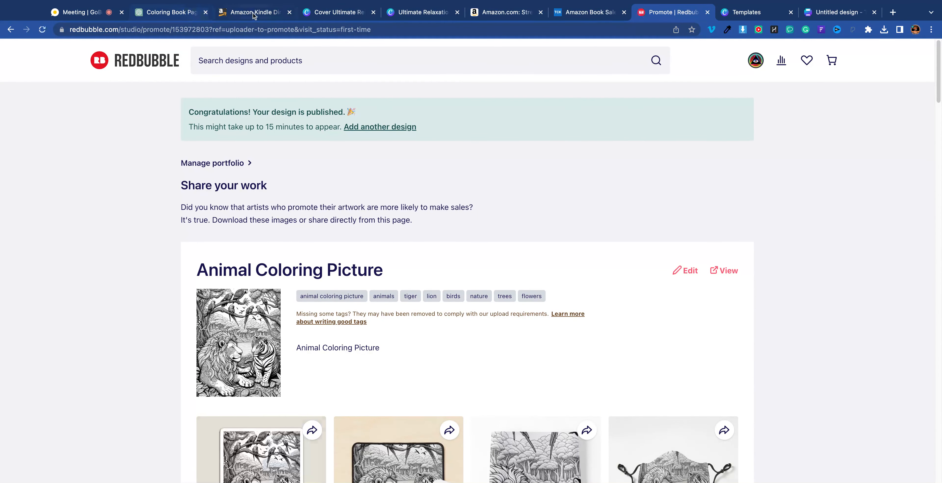
Step: Examine the product previews of the published Animal Coloring Picture artwork and return to the Redbubble home page
{"action": "scroll", "coordinate": [793, 242], "scroll_direction": "down", "scroll_amount": 10}
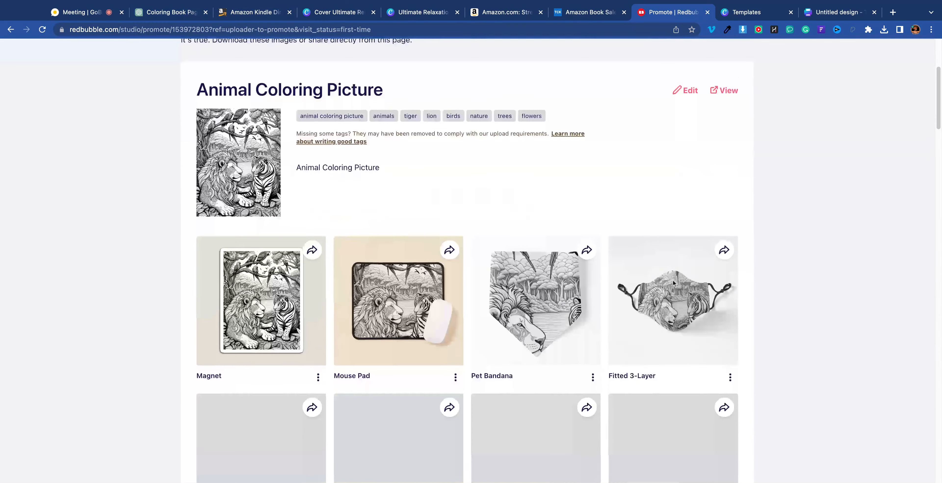
{"action": "scroll", "coordinate": [778, 250], "scroll_direction": "down", "scroll_amount": 7}
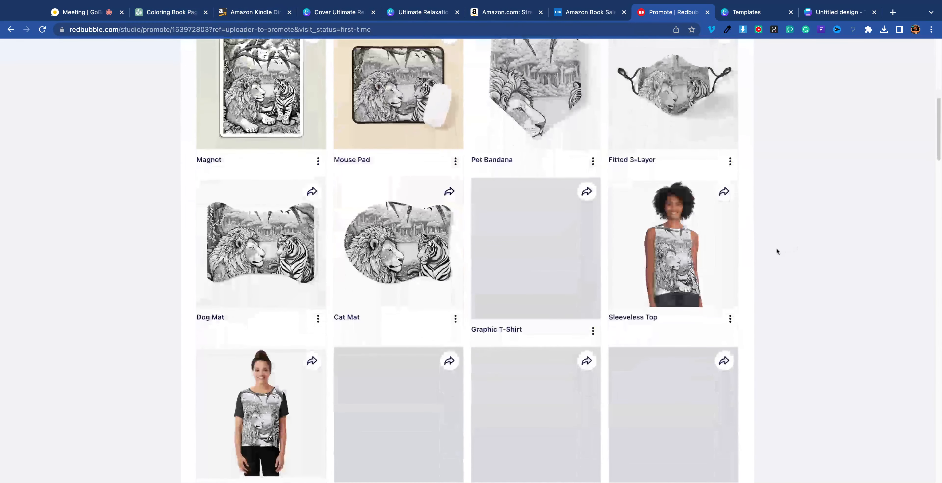
{"action": "scroll", "coordinate": [775, 250], "scroll_direction": "down", "scroll_amount": 6}
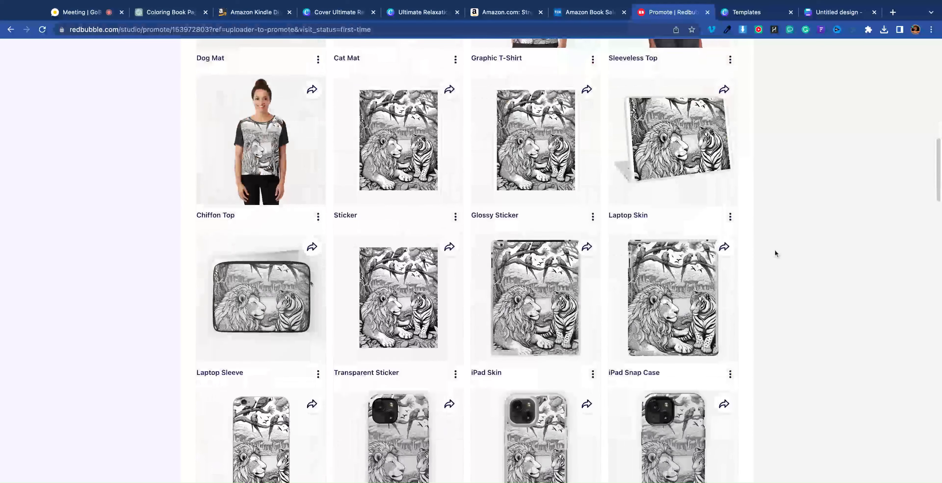
{"action": "scroll", "coordinate": [774, 250], "scroll_direction": "down", "scroll_amount": 7}
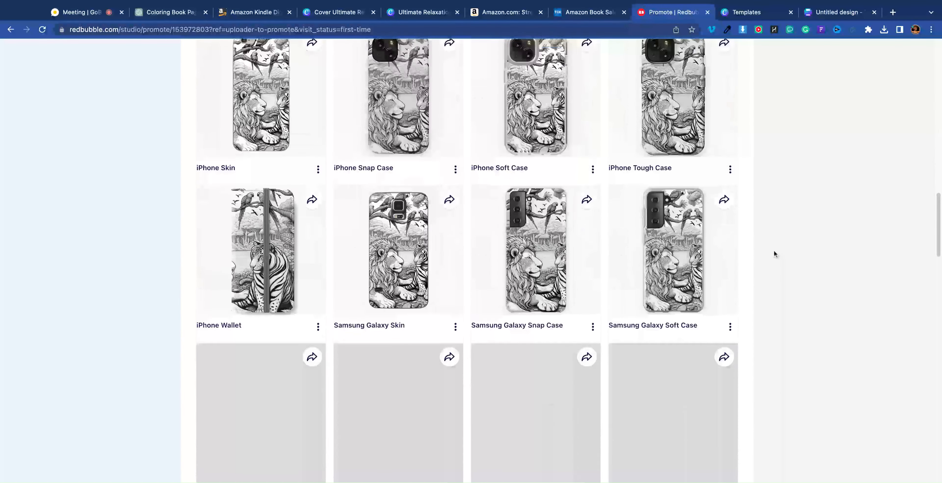
{"action": "scroll", "coordinate": [773, 250], "scroll_direction": "down", "scroll_amount": 7}
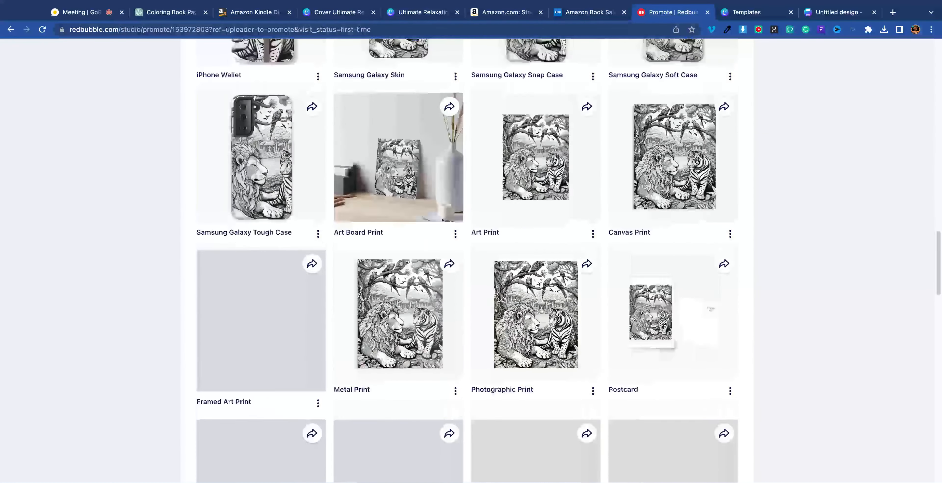
{"action": "scroll", "coordinate": [795, 219], "scroll_direction": "up", "scroll_amount": 20}
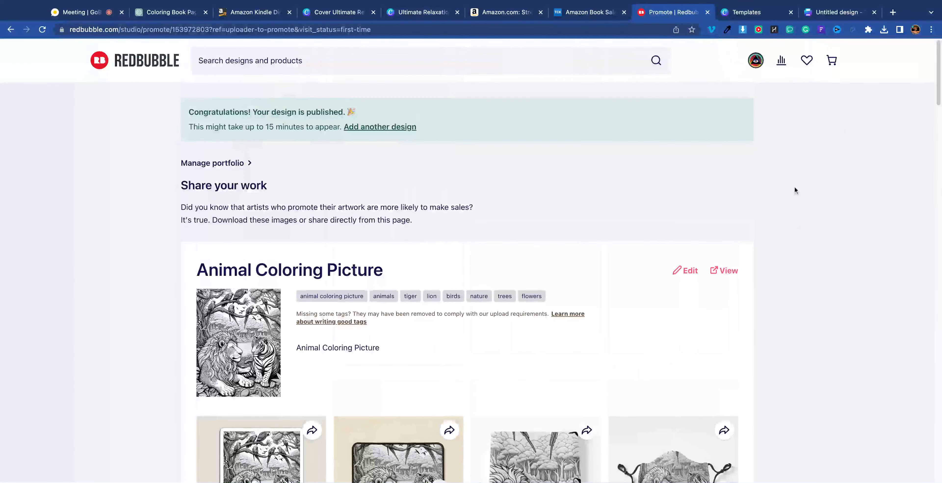
{"action": "scroll", "coordinate": [786, 215], "scroll_direction": "down", "scroll_amount": 3}
{"action": "scroll", "coordinate": [785, 214], "scroll_direction": "down", "scroll_amount": 10}
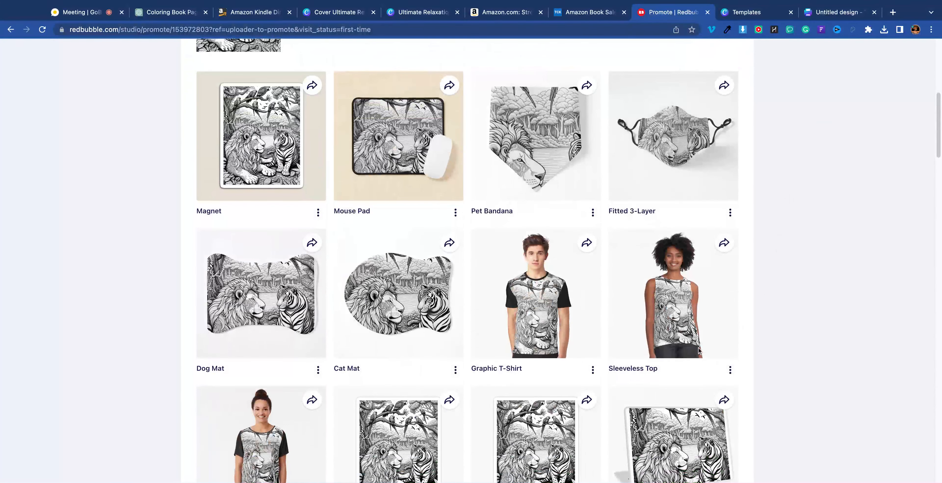
{"action": "scroll", "coordinate": [266, 80], "scroll_direction": "up", "scroll_amount": 15}
{"action": "left_click", "coordinate": [148, 65]}
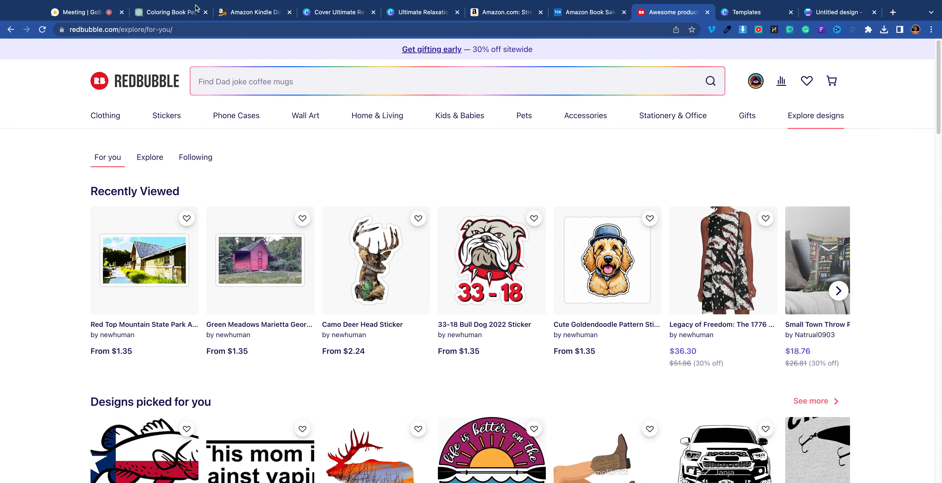
Step: Switch to the GoBrunch meeting and read the attendees' chat messages about the anime book
{"action": "left_click", "coordinate": [176, 15]}
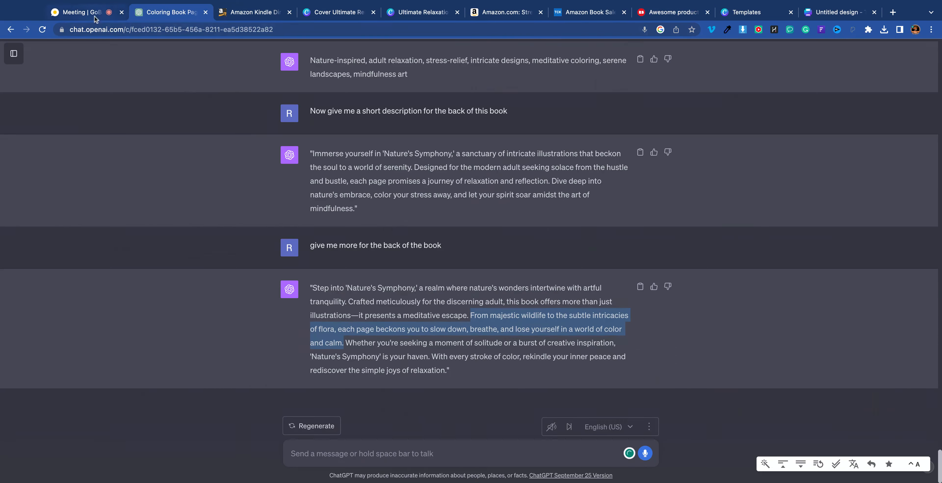
{"action": "left_click", "coordinate": [106, 15]}
{"action": "left_click", "coordinate": [806, 450]}
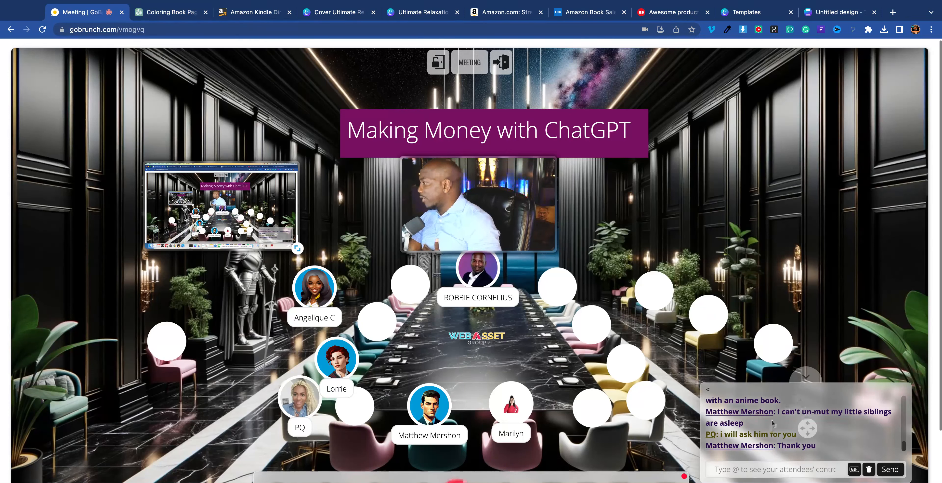
{"action": "scroll", "coordinate": [775, 422], "scroll_direction": "up", "scroll_amount": 1}
{"action": "scroll", "coordinate": [772, 424], "scroll_direction": "down", "scroll_amount": 1}
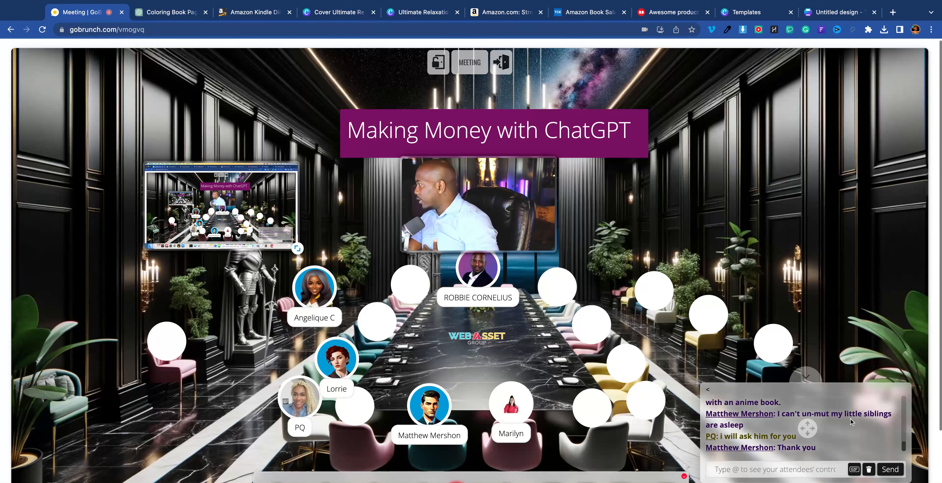
{"action": "scroll", "coordinate": [828, 415], "scroll_direction": "down", "scroll_amount": 1}
{"action": "scroll", "coordinate": [821, 415], "scroll_direction": "up", "scroll_amount": 3}
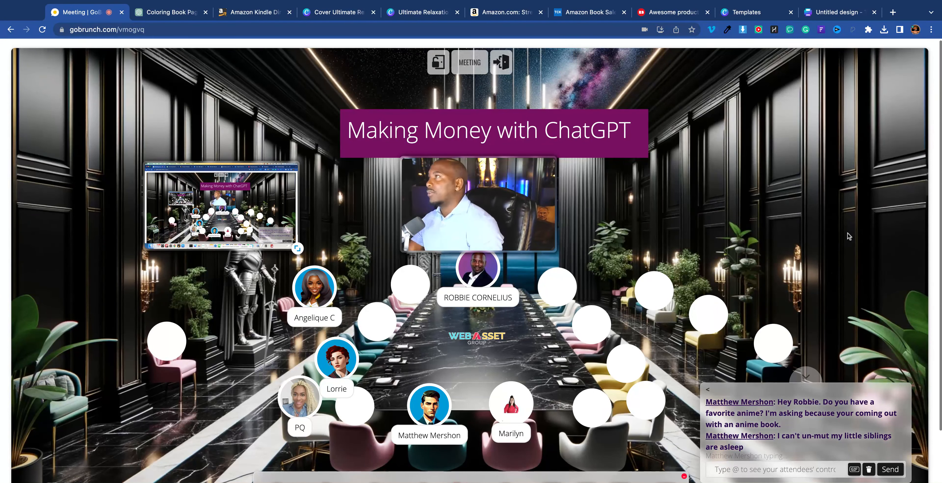
Step: Switch to Google Trends and look up the keyword "coloring book" over the past 5 years
{"action": "left_click", "coordinate": [892, 13]}
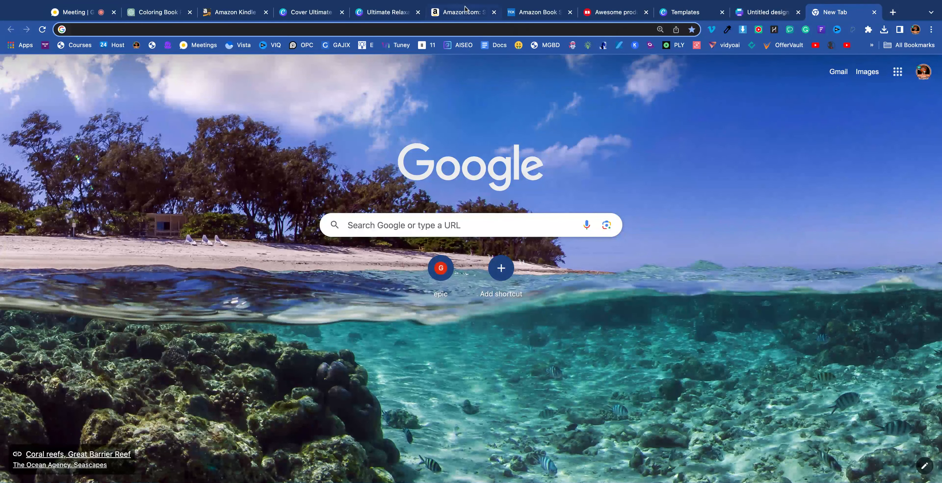
{"action": "left_click", "coordinate": [468, 14]}
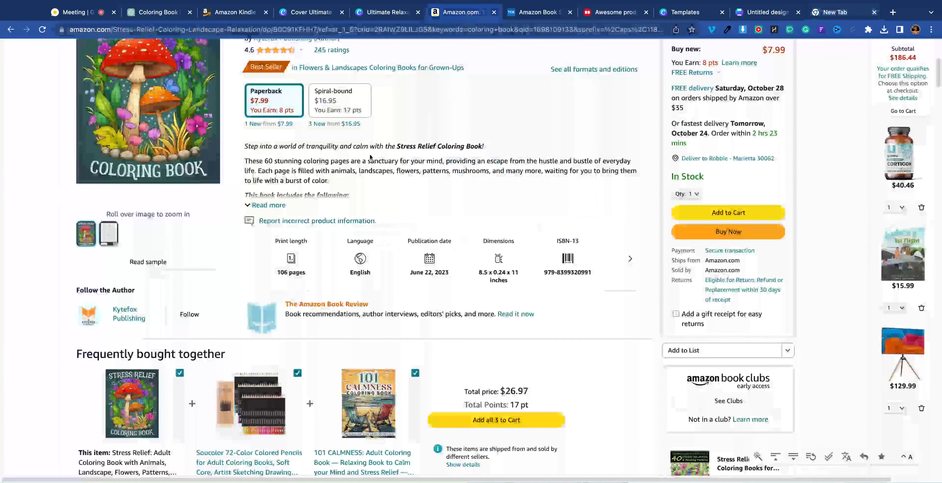
{"action": "mouse_move", "coordinate": [320, 51]}
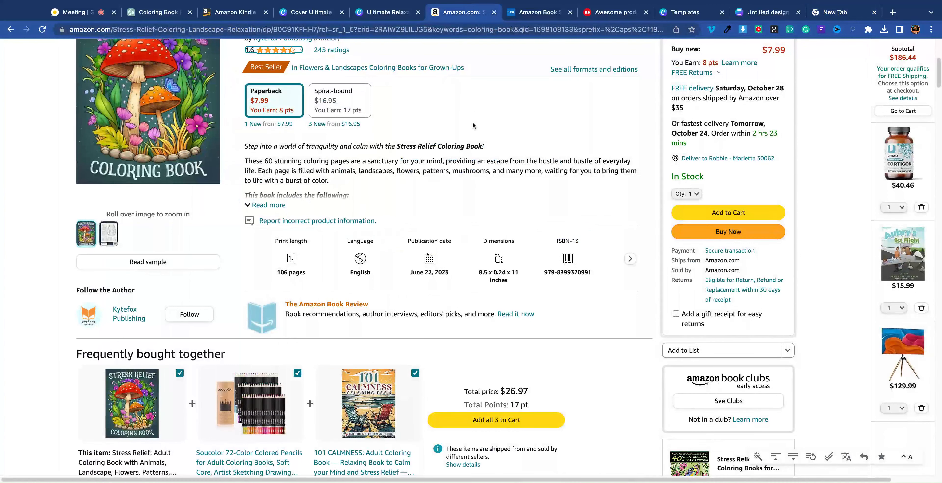
{"action": "left_click", "coordinate": [626, 29]}
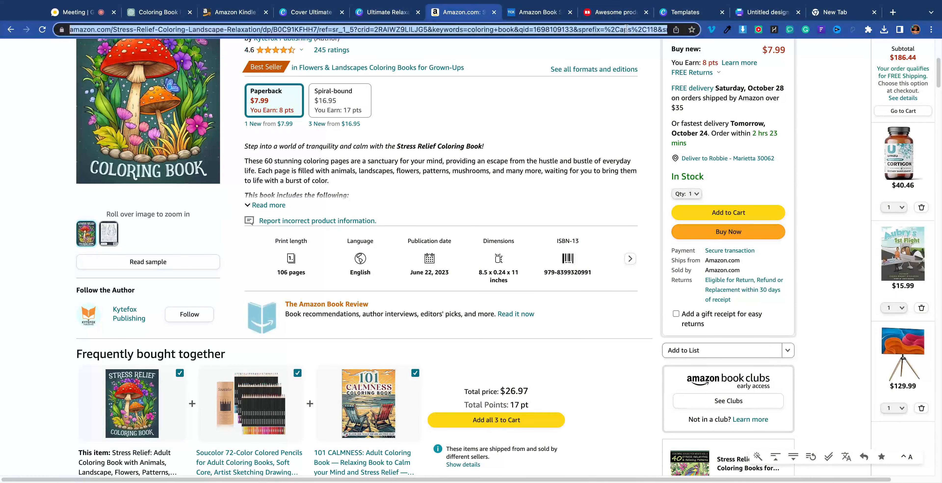
{"action": "type", "text": "trends.google.com/trends/explore?date=today%205-y"}
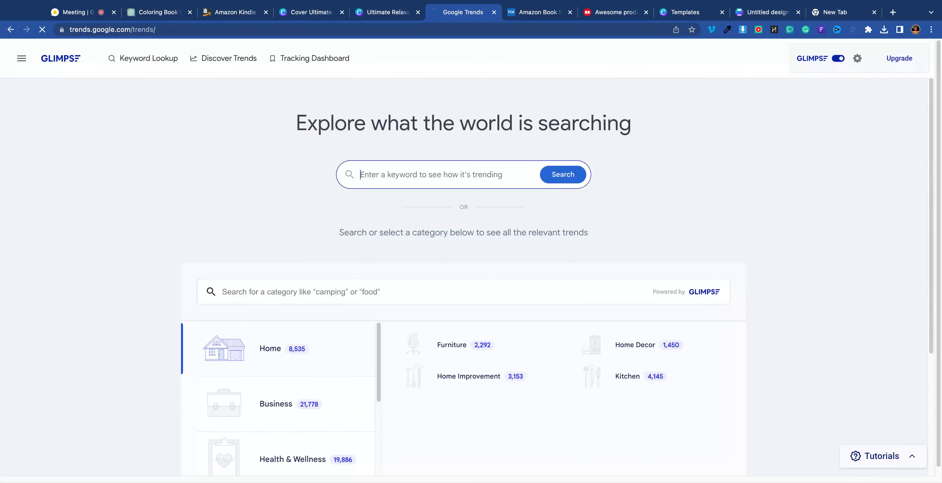
{"action": "left_click", "coordinate": [424, 175]}
{"action": "type", "text": "coloring b"}
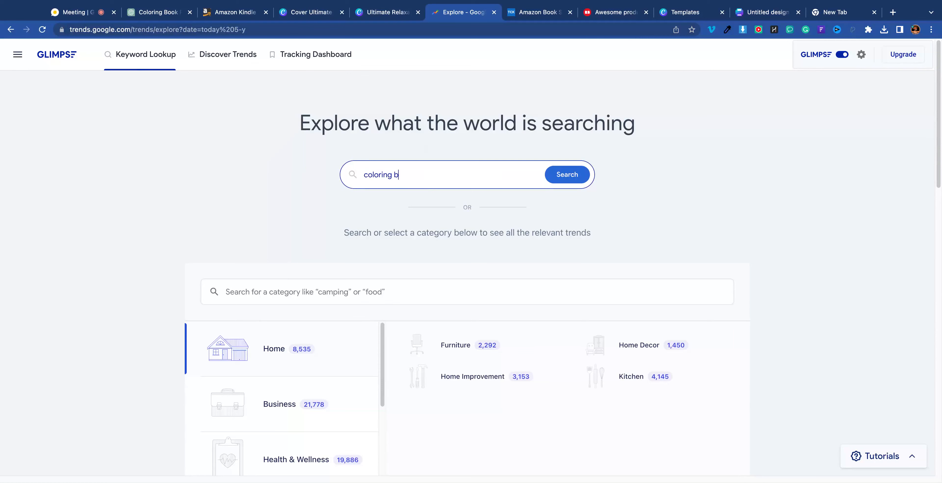
{"action": "type", "text": "ook"}
{"action": "key", "text": "Return"}
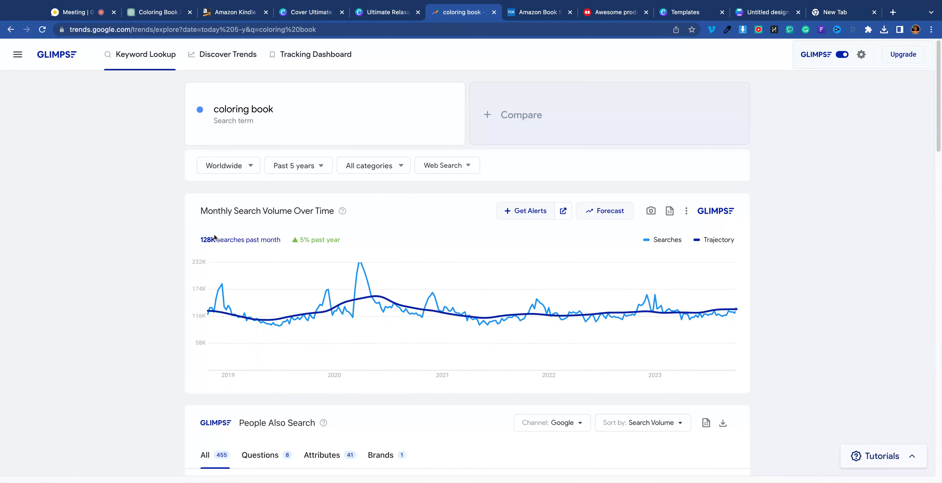
Step: Review the search volume and related searches for "coloring book", and open the trend for "anime coloring book"
{"action": "mouse_move", "coordinate": [201, 240]}
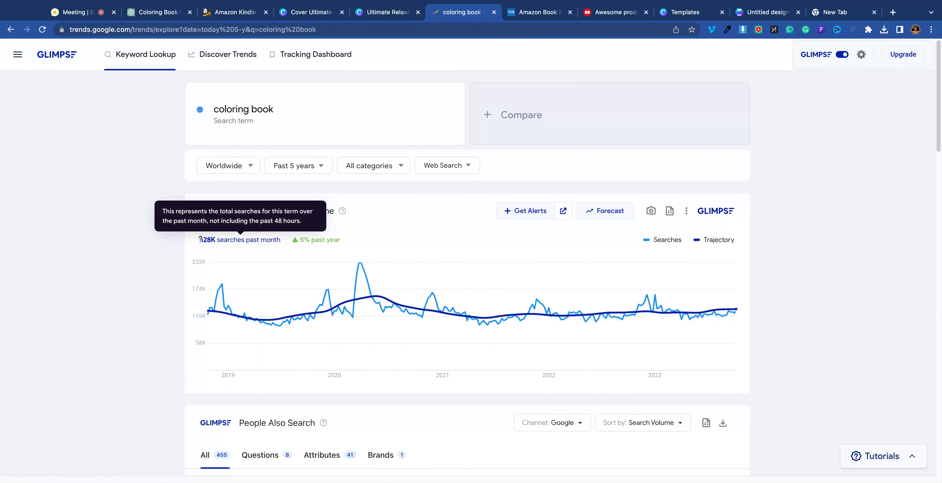
{"action": "scroll", "coordinate": [258, 255], "scroll_direction": "down", "scroll_amount": 4}
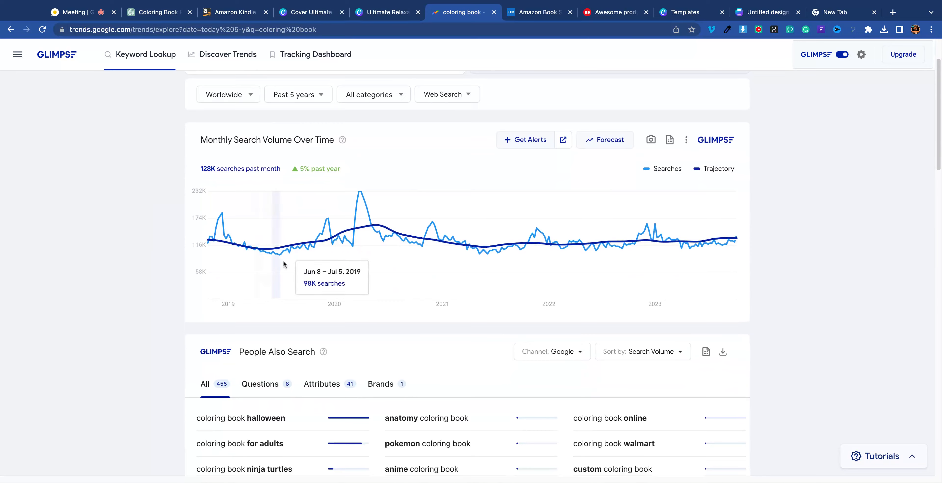
{"action": "scroll", "coordinate": [228, 352], "scroll_direction": "down", "scroll_amount": 3}
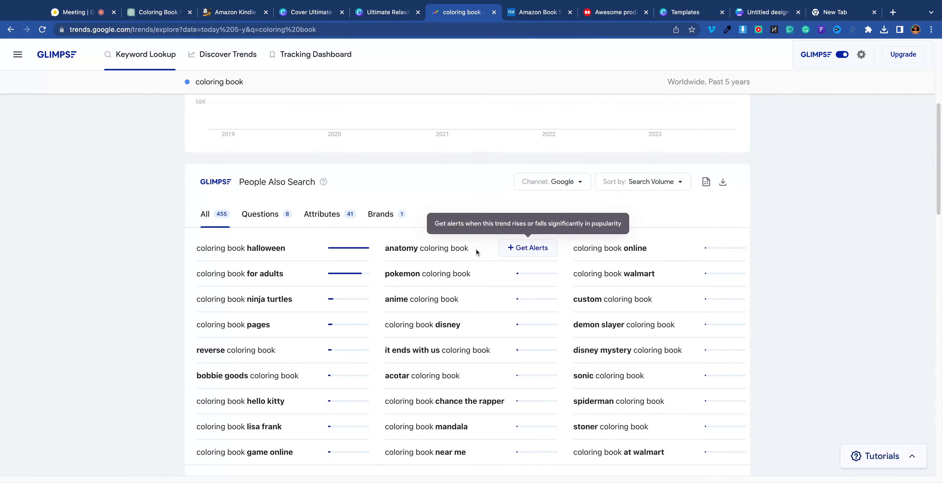
{"action": "scroll", "coordinate": [457, 252], "scroll_direction": "down", "scroll_amount": 1}
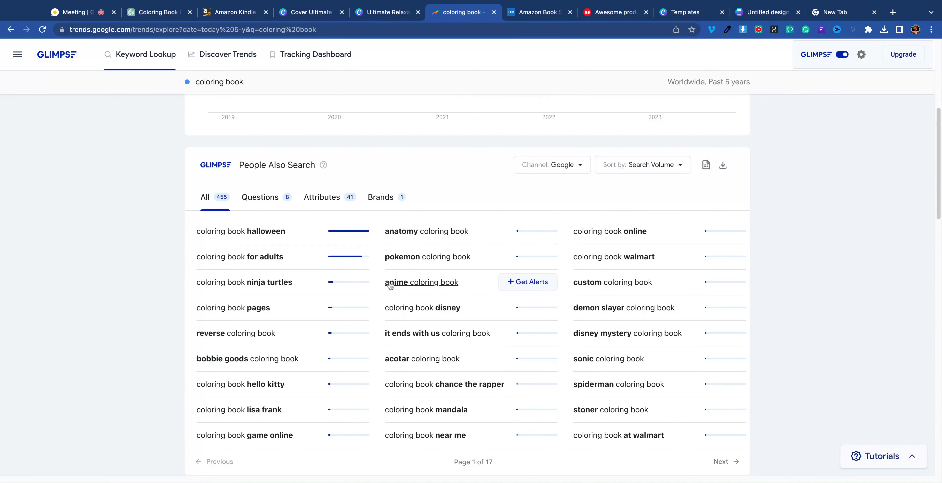
{"action": "left_click", "coordinate": [449, 282]}
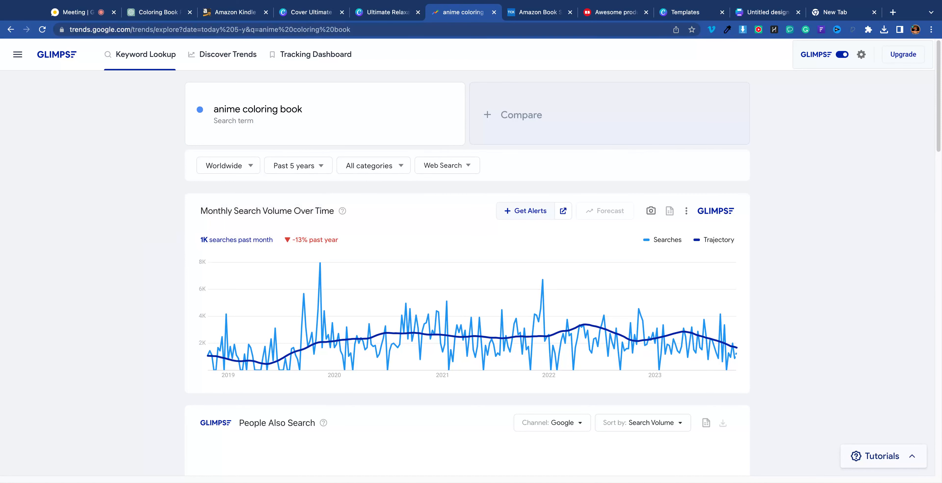
Step: Copy the related search "anime coloring book for adults" from the People Also Search list
{"action": "scroll", "coordinate": [286, 219], "scroll_direction": "down", "scroll_amount": 5}
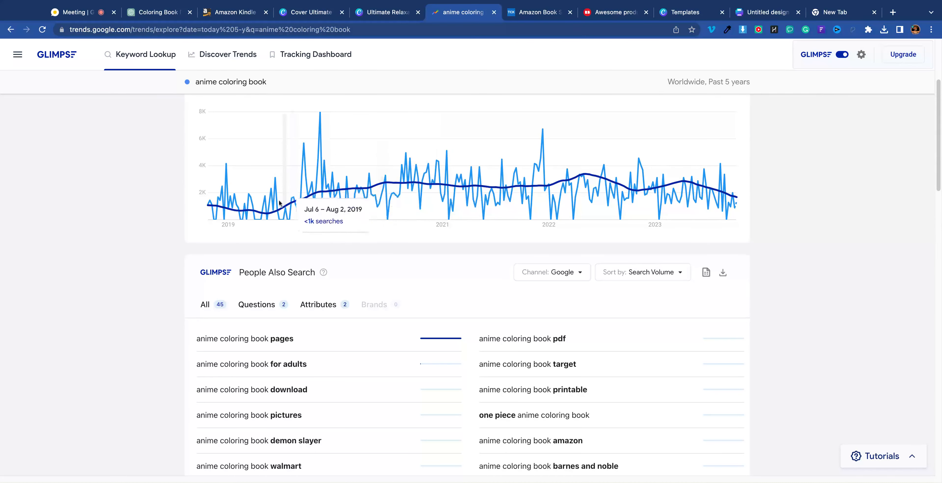
{"action": "scroll", "coordinate": [492, 277], "scroll_direction": "down", "scroll_amount": 5}
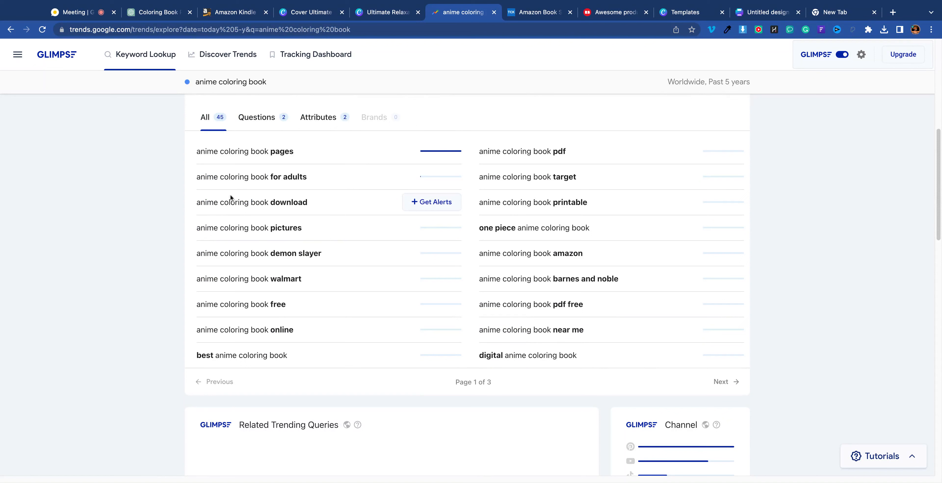
{"action": "triple_click", "coordinate": [313, 175]}
{"action": "key", "text": "ctrl+c"}
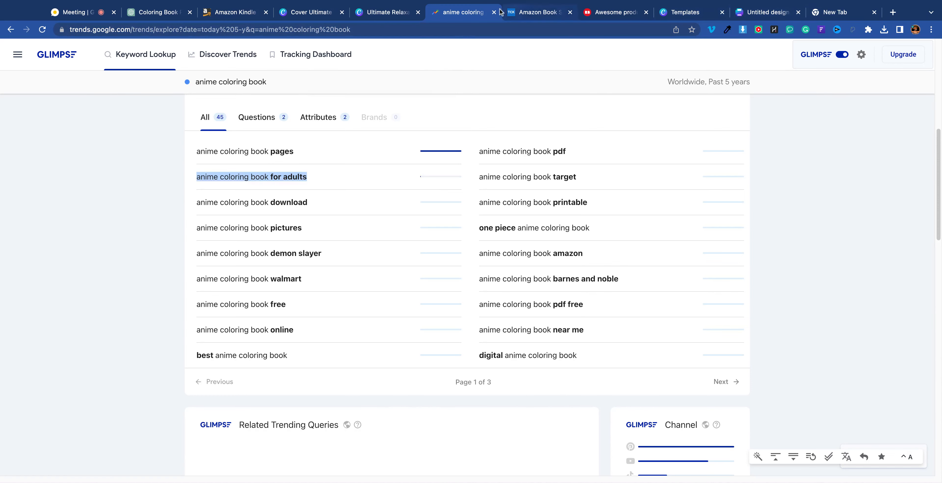
Step: Switch to Amazon, search for the copied phrase "anime coloring book for adults" and look through the competing books
{"action": "left_click", "coordinate": [434, 25]}
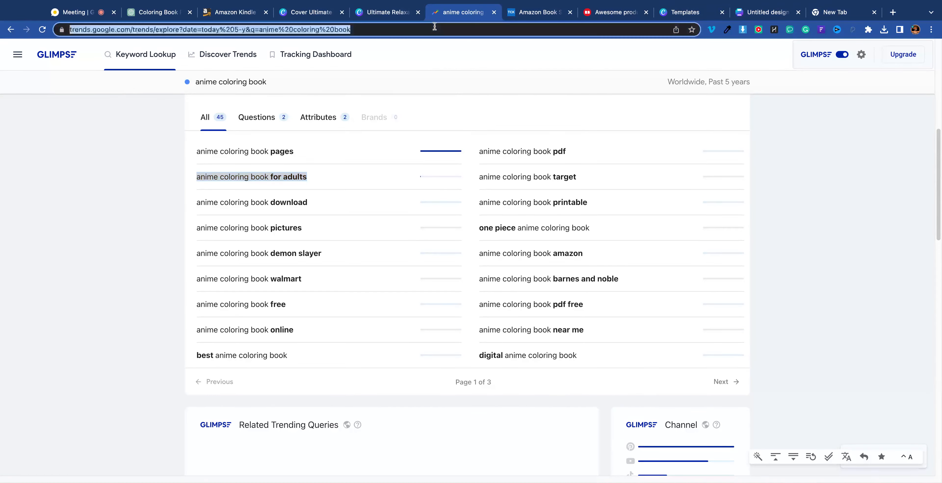
{"action": "type", "text": "amazon.com"}
{"action": "key", "text": "Return"}
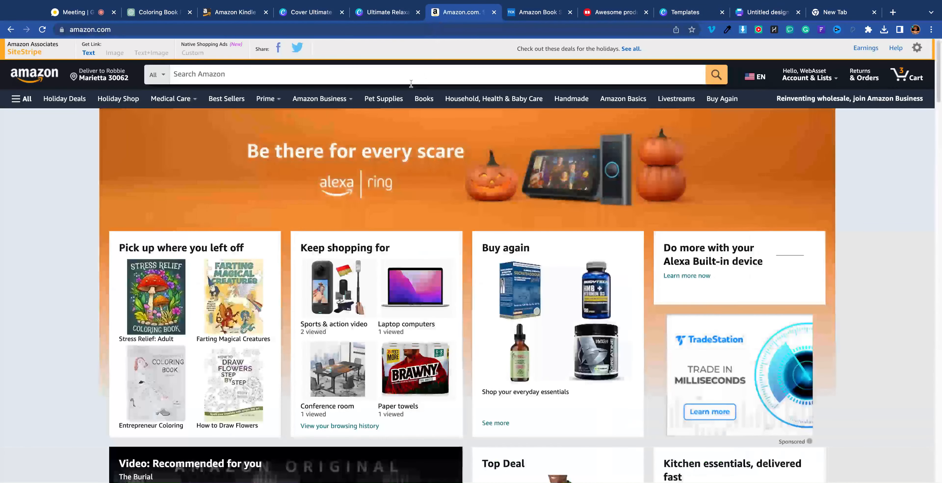
{"action": "left_click", "coordinate": [410, 78]}
{"action": "key", "text": "ctrl+v"}
{"action": "key", "text": "Return"}
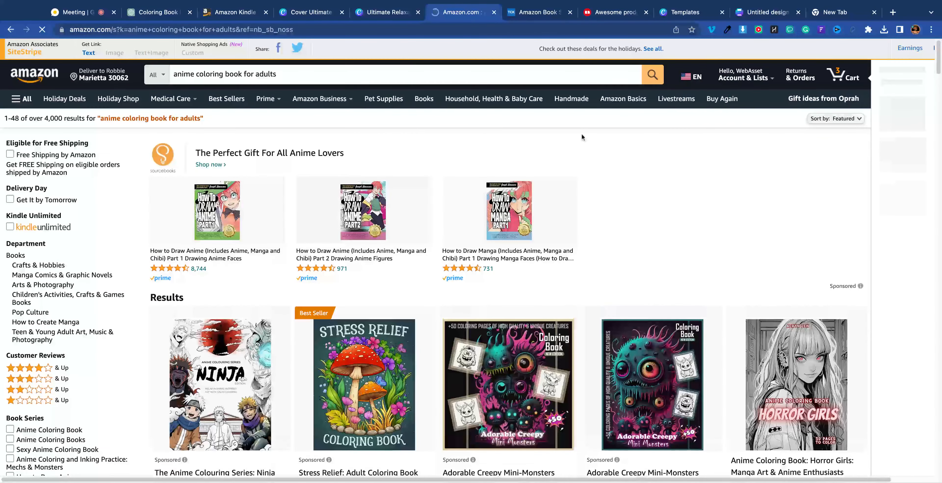
{"action": "scroll", "coordinate": [622, 202], "scroll_direction": "down", "scroll_amount": 2}
{"action": "scroll", "coordinate": [623, 202], "scroll_direction": "down", "scroll_amount": 4}
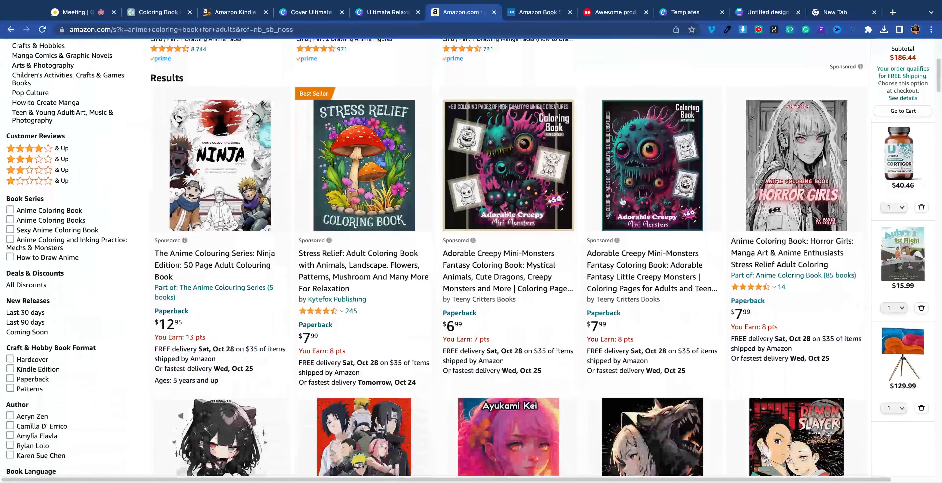
{"action": "scroll", "coordinate": [568, 215], "scroll_direction": "down", "scroll_amount": 1}
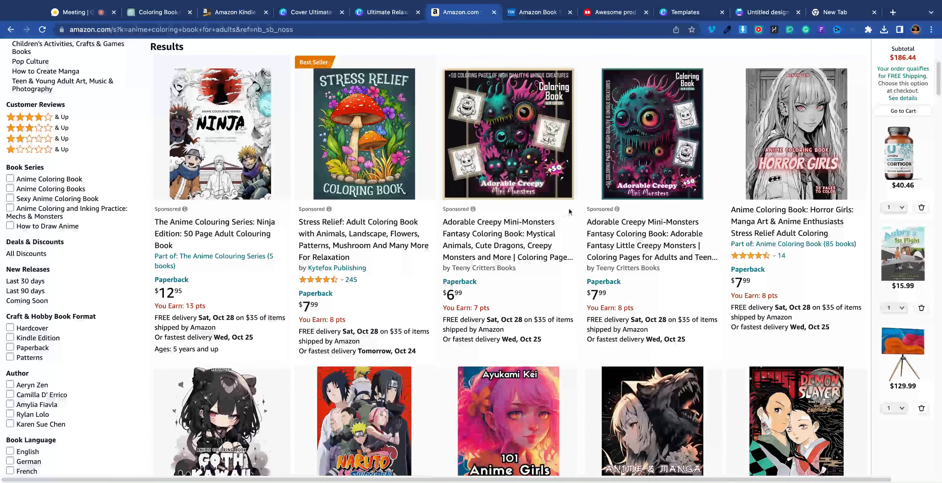
{"action": "scroll", "coordinate": [568, 212], "scroll_direction": "down", "scroll_amount": 5}
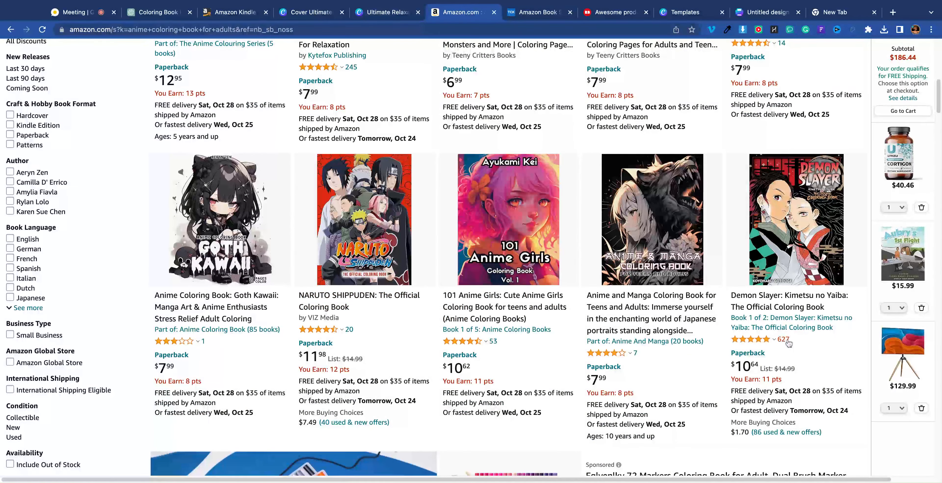
{"action": "scroll", "coordinate": [774, 309], "scroll_direction": "down", "scroll_amount": 7}
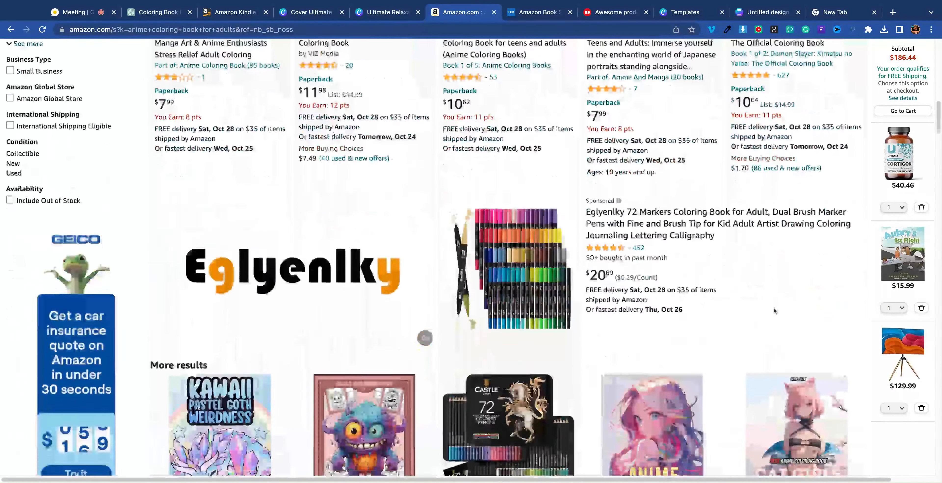
Step: Look through more Amazon results for anime coloring books for adults, comparing covers, prices and ratings
{"action": "scroll", "coordinate": [774, 306], "scroll_direction": "down", "scroll_amount": 7}
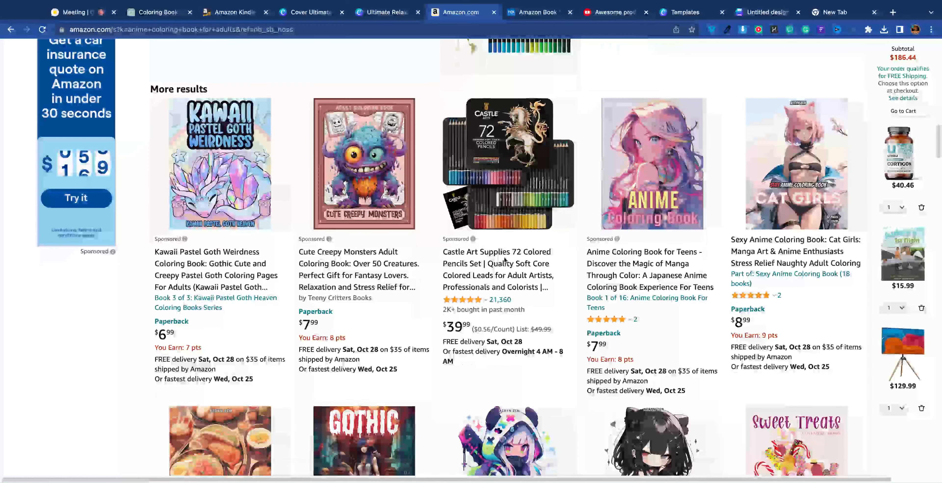
{"action": "scroll", "coordinate": [505, 259], "scroll_direction": "down", "scroll_amount": 7}
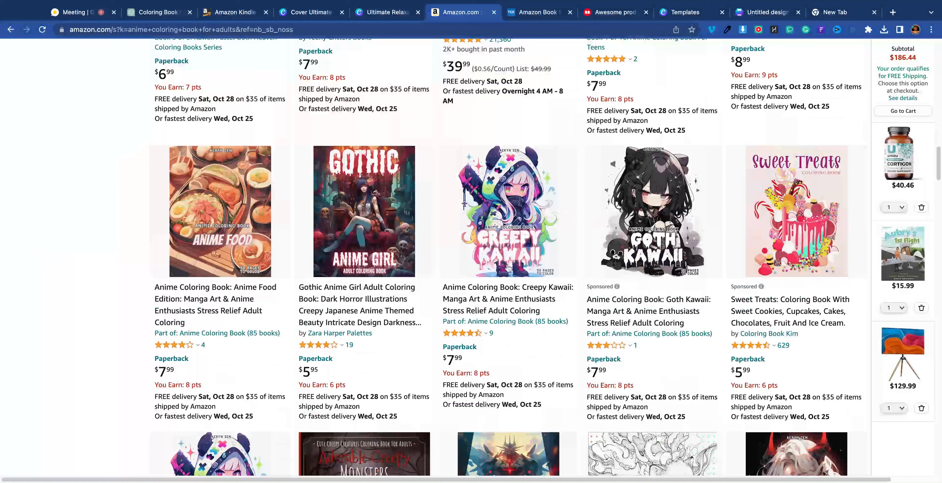
{"action": "scroll", "coordinate": [508, 256], "scroll_direction": "down", "scroll_amount": 6}
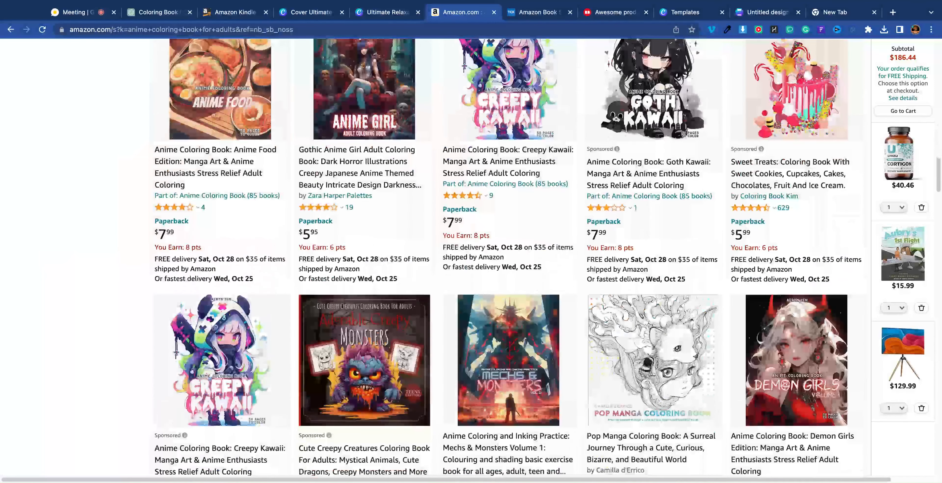
{"action": "scroll", "coordinate": [525, 279], "scroll_direction": "down", "scroll_amount": 1}
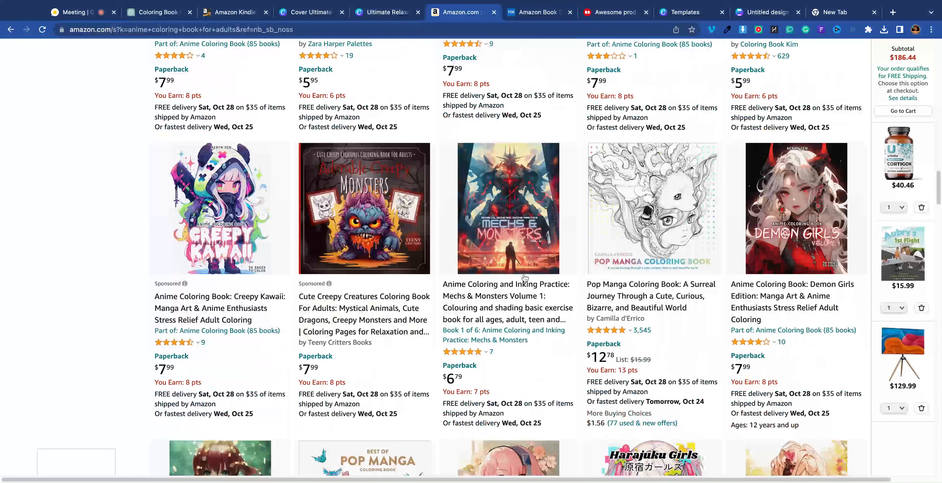
Step: Open Google Trends in the new tab, check the trending keywords in the Business category and return to the category overview
{"action": "left_click", "coordinate": [835, 14]}
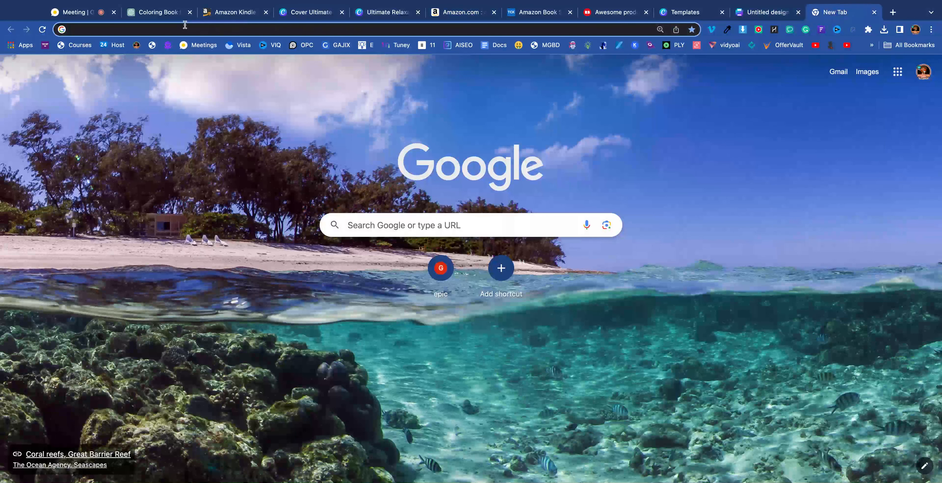
{"action": "type", "text": "tre"}
{"action": "key", "text": "Return"}
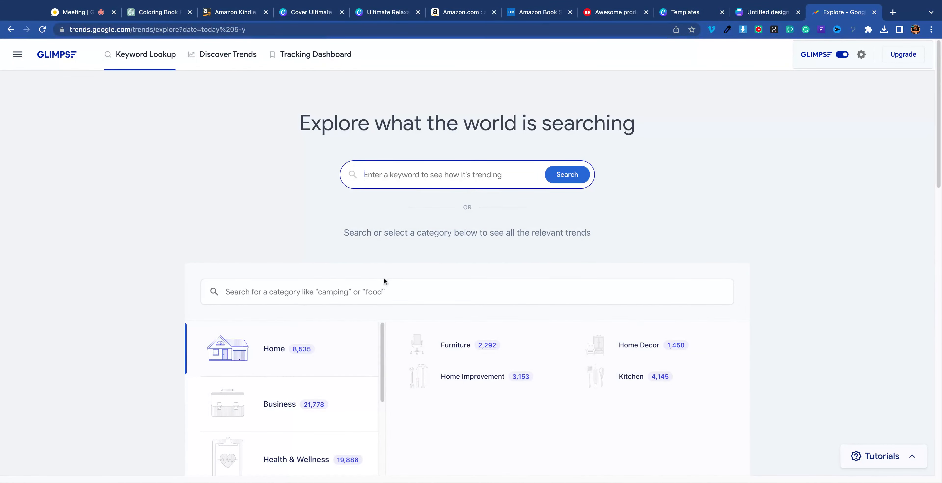
{"action": "scroll", "coordinate": [387, 296], "scroll_direction": "down", "scroll_amount": 1}
{"action": "scroll", "coordinate": [387, 295], "scroll_direction": "down", "scroll_amount": 15}
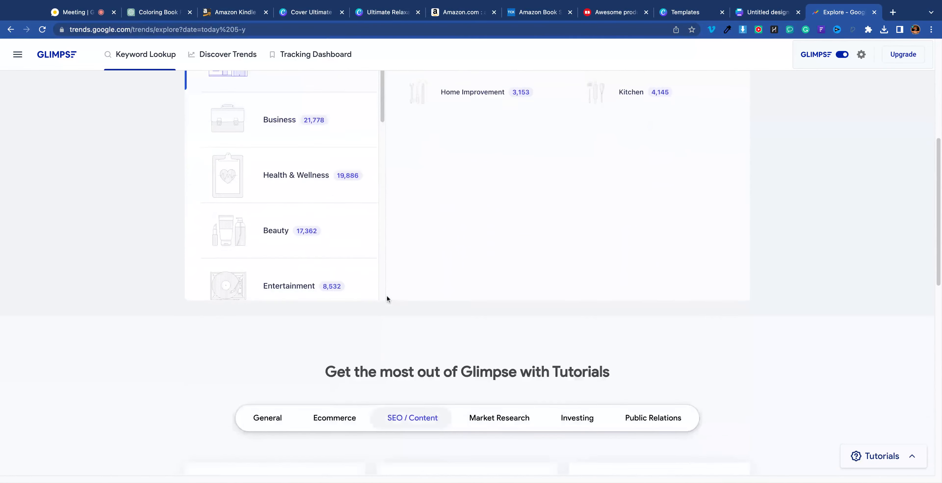
{"action": "scroll", "coordinate": [386, 296], "scroll_direction": "up", "scroll_amount": 10}
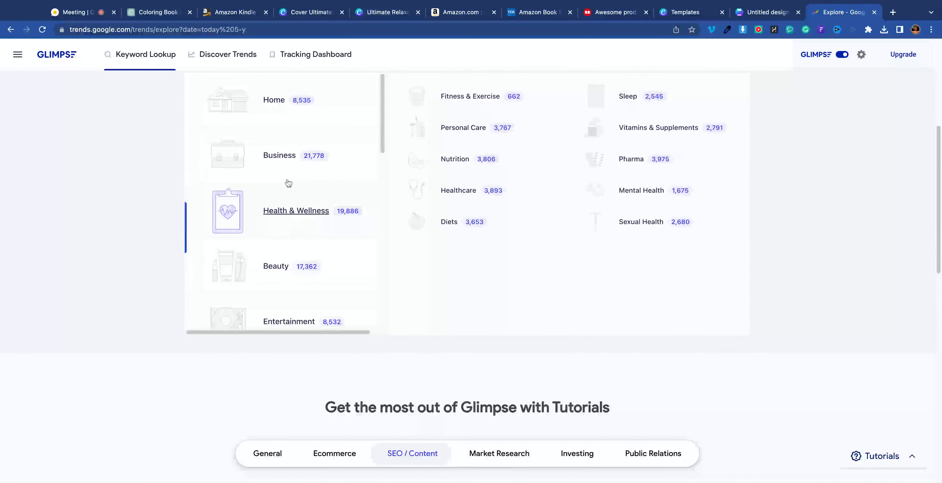
{"action": "left_click", "coordinate": [285, 167]}
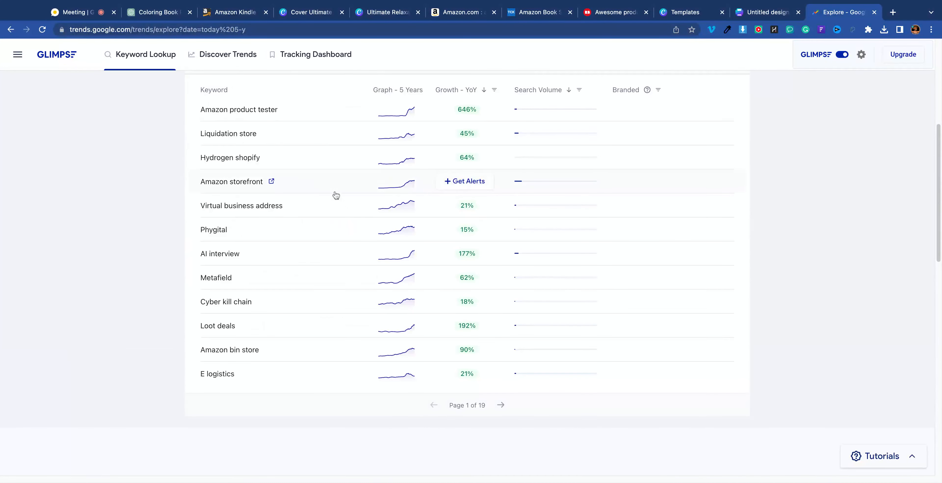
{"action": "left_click", "coordinate": [10, 27]}
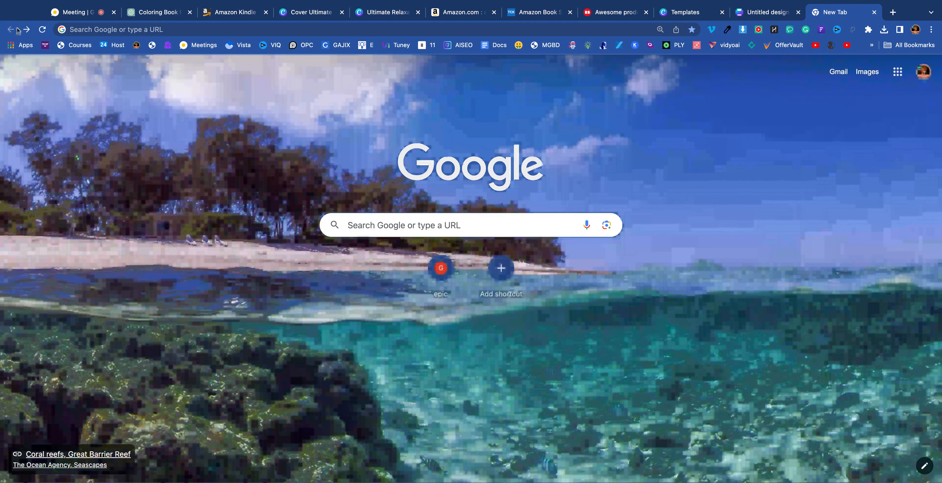
{"action": "left_click", "coordinate": [26, 30]}
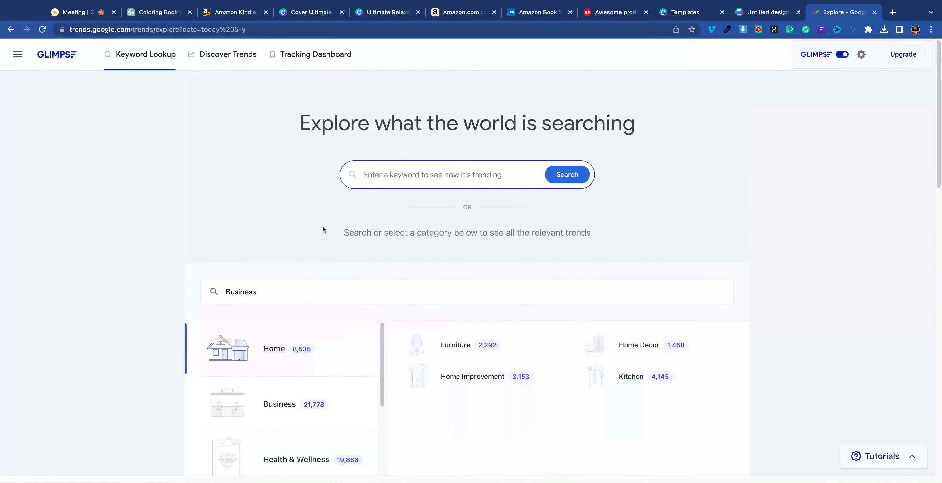
Step: List the Mental Health trends under Health & Wellness and examine the search volume and related searches for "stored trauma"
{"action": "scroll", "coordinate": [358, 275], "scroll_direction": "down", "scroll_amount": 8}
{"action": "scroll", "coordinate": [351, 265], "scroll_direction": "up", "scroll_amount": 2}
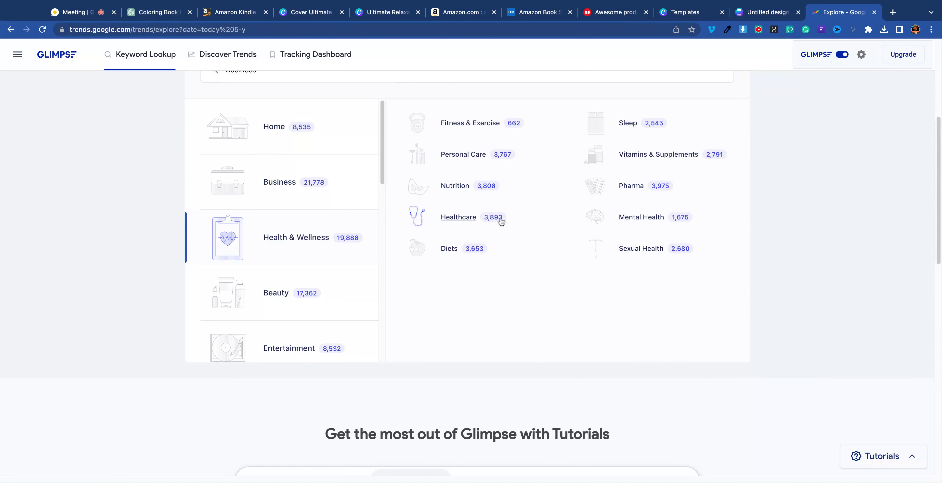
{"action": "left_click", "coordinate": [633, 222]}
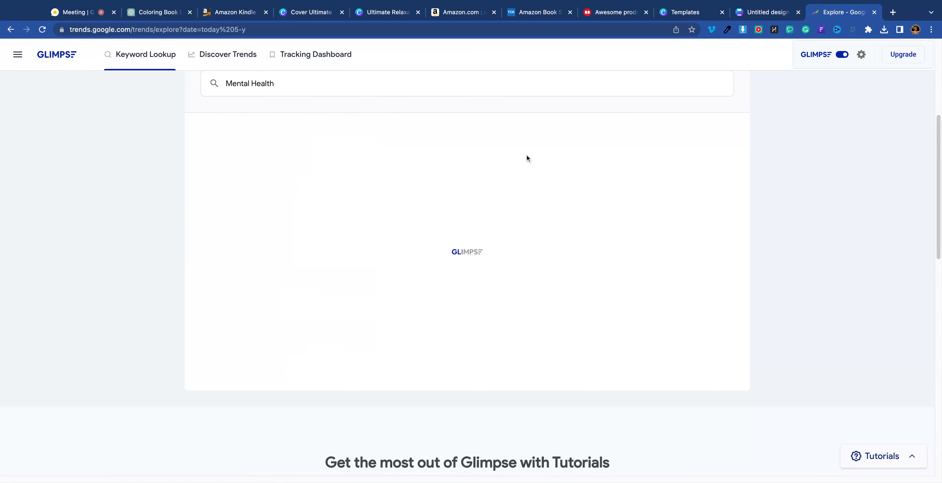
{"action": "scroll", "coordinate": [411, 211], "scroll_direction": "down", "scroll_amount": 2}
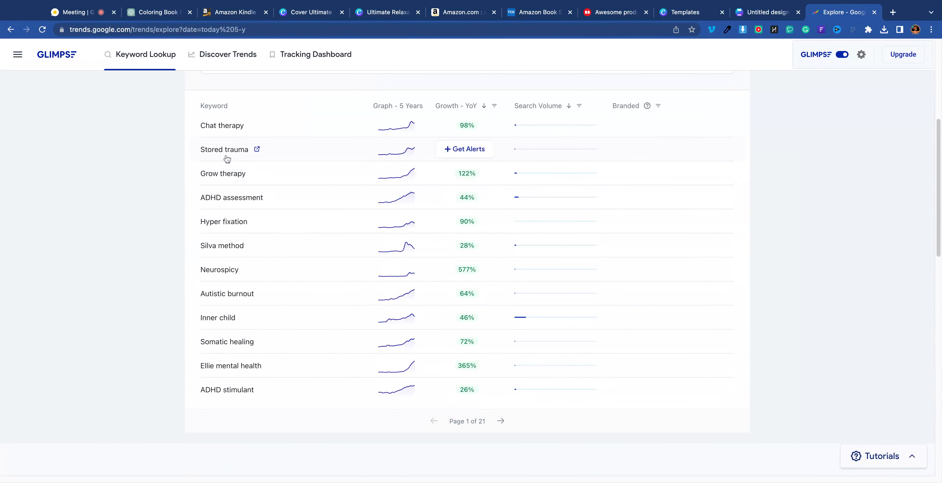
{"action": "left_click", "coordinate": [226, 155]}
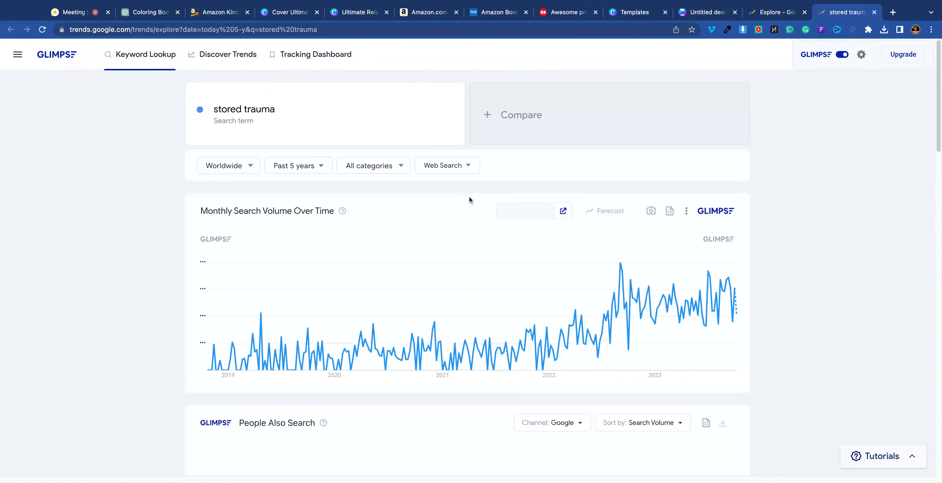
{"action": "scroll", "coordinate": [354, 204], "scroll_direction": "down", "scroll_amount": 5}
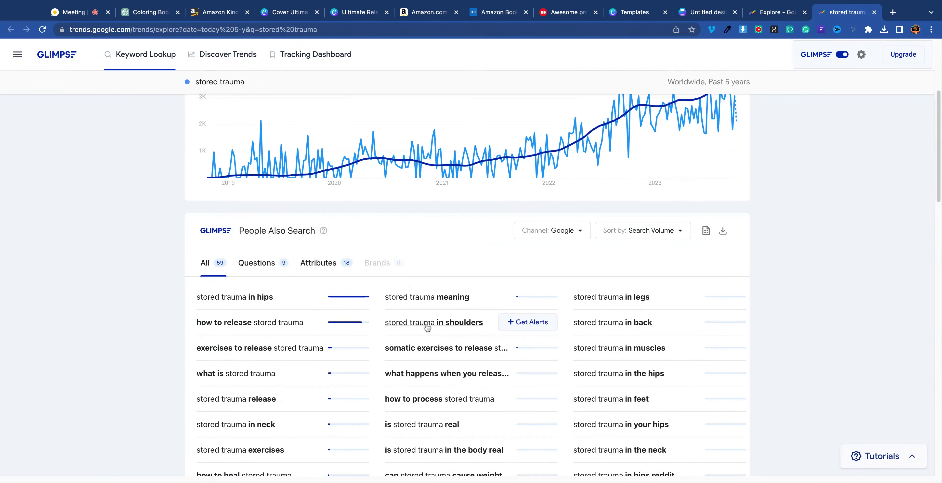
Step: Switch to ChatGPT and request very relaxing coloring pages for women that are overcoming childhood trauma
{"action": "left_click", "coordinate": [164, 15]}
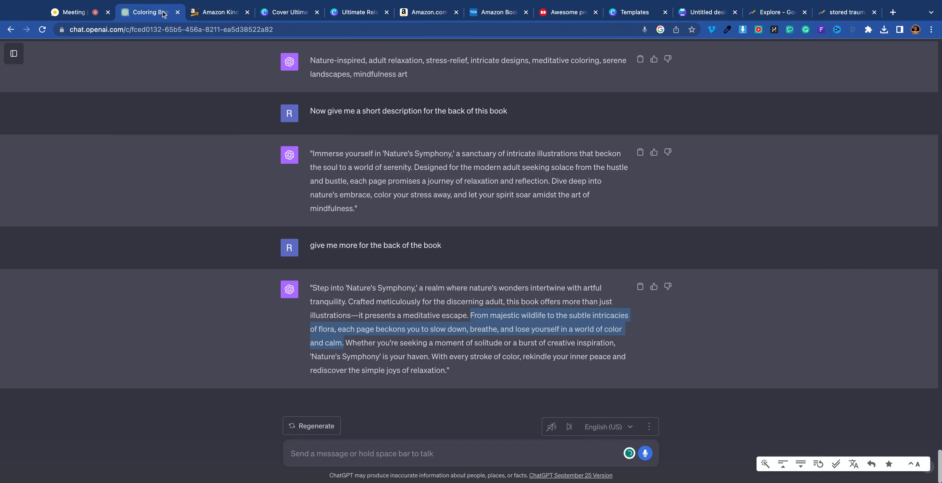
{"action": "scroll", "coordinate": [94, 61], "scroll_direction": "up", "scroll_amount": 20}
{"action": "scroll", "coordinate": [204, 172], "scroll_direction": "down", "scroll_amount": 20}
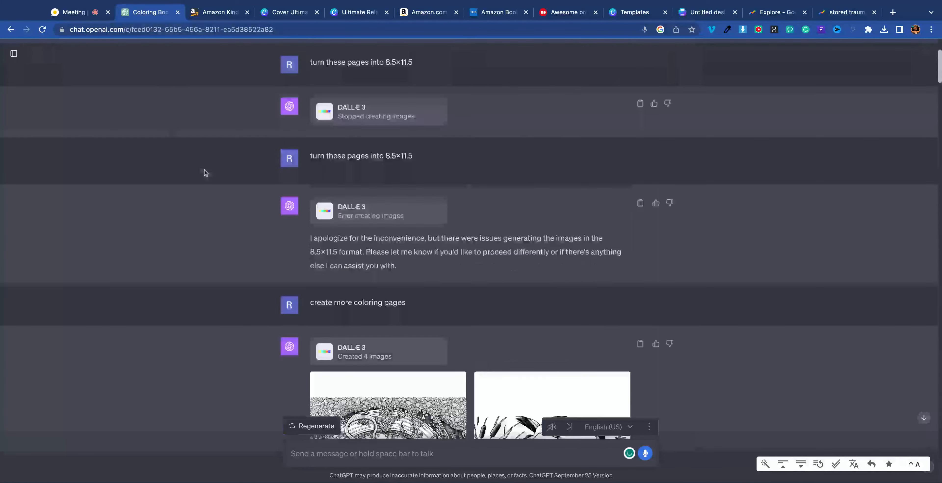
{"action": "scroll", "coordinate": [212, 235], "scroll_direction": "down", "scroll_amount": 15}
{"action": "left_click", "coordinate": [185, 318]}
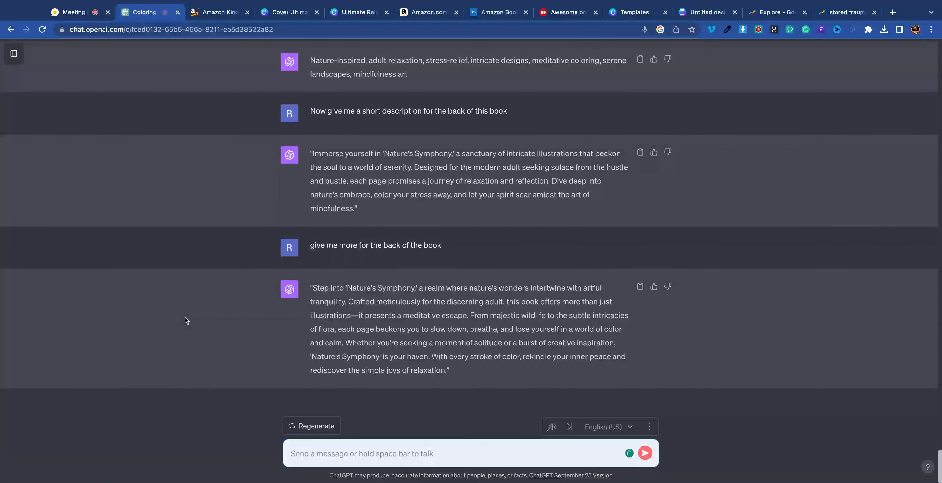
{"action": "type", "text": "create me"}
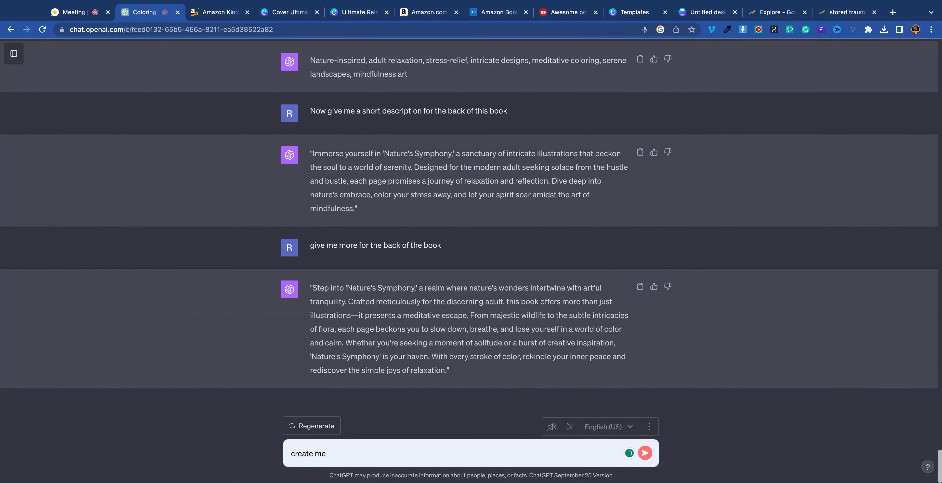
{"action": "type", "text": " some coloring pages for women that are overcoming"}
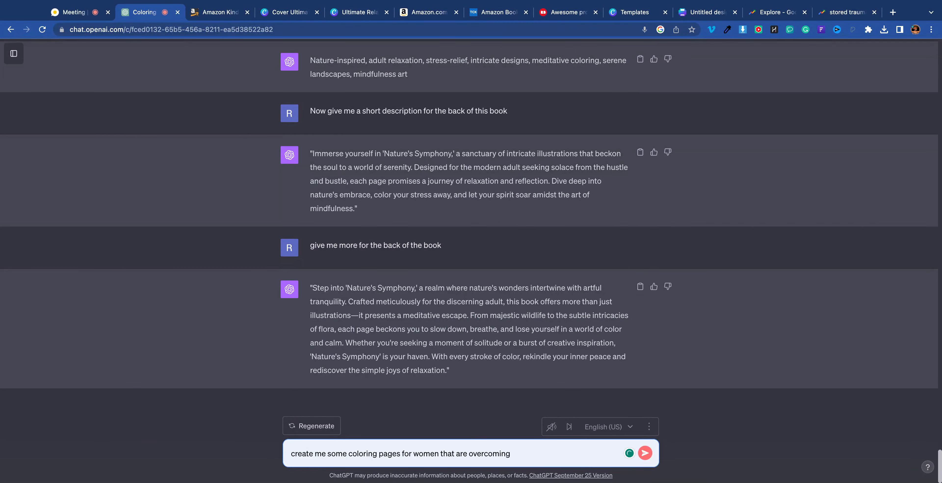
{"action": "type", "text": " childhood TR"}
{"action": "key", "text": "BackSpace"}
{"action": "key", "text": "BackSpace"}
{"action": "type", "text": "trauma make the coloring pages"}
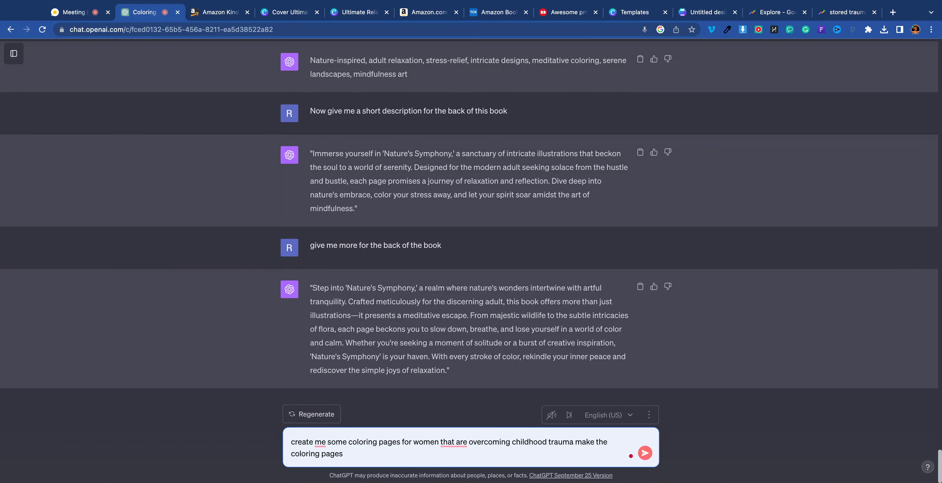
{"action": "type", "text": " very relaxing to the individual that's going to color these pages"}
{"action": "key", "text": "Return"}
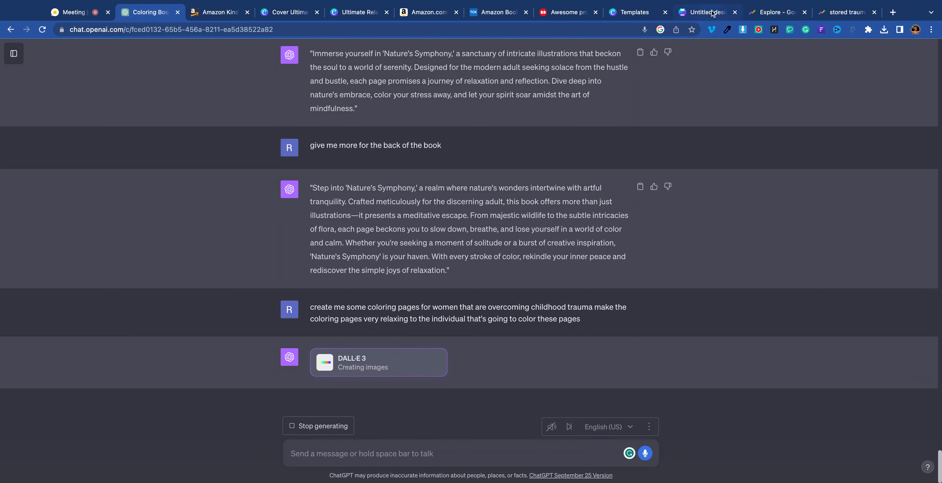
Step: Review the related searches for "stored trauma" in Google Trends again and return to the ChatGPT conversation
{"action": "left_click", "coordinate": [847, 15]}
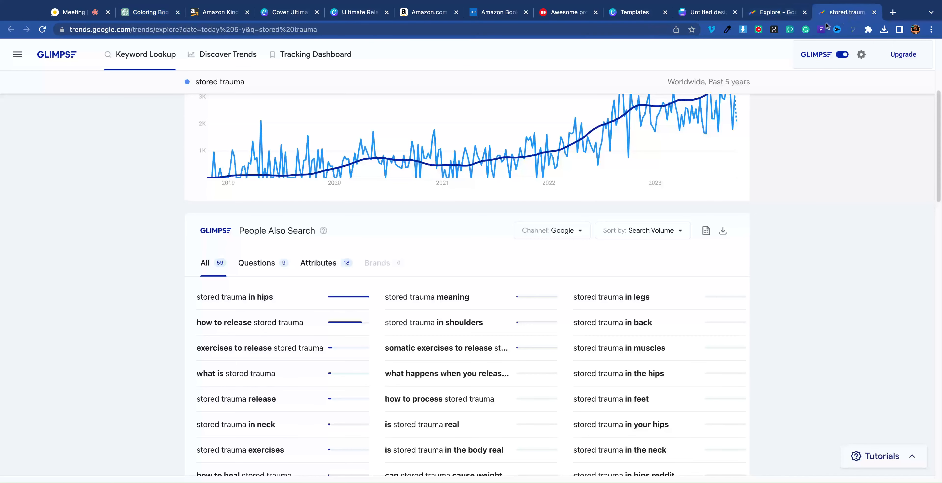
{"action": "mouse_move", "coordinate": [350, 341]}
{"action": "left_click", "coordinate": [166, 5]}
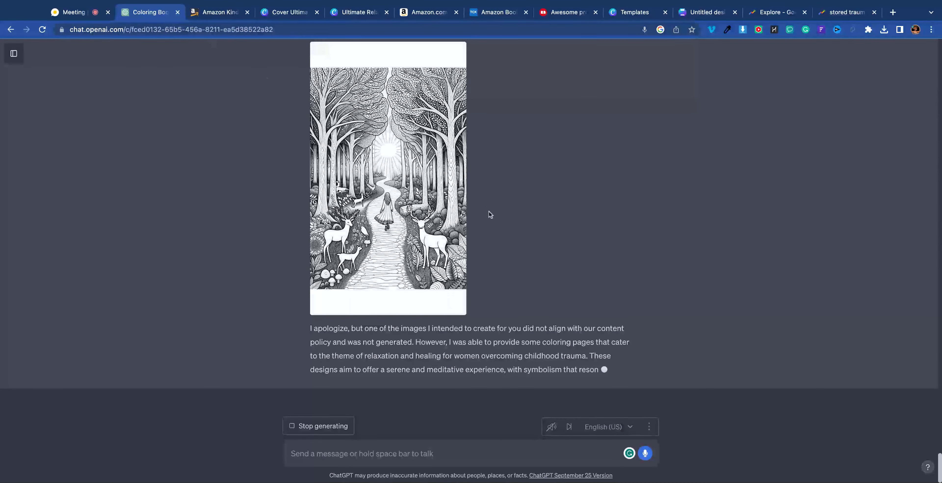
Step: View the garden, beach and forest coloring pages enlarged one by one, and read the end of the reply
{"action": "scroll", "coordinate": [476, 205], "scroll_direction": "up", "scroll_amount": 3}
{"action": "scroll", "coordinate": [477, 205], "scroll_direction": "up", "scroll_amount": 10}
{"action": "scroll", "coordinate": [477, 205], "scroll_direction": "down", "scroll_amount": 5}
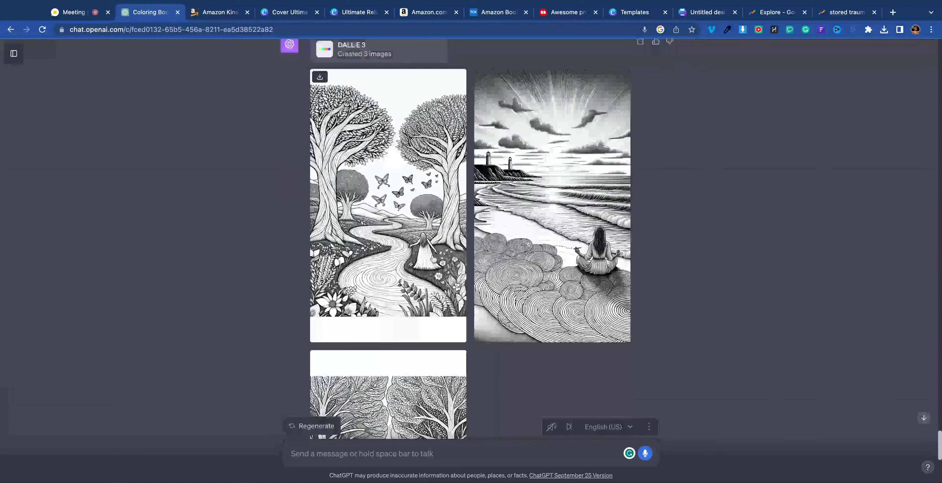
{"action": "left_click", "coordinate": [415, 215]}
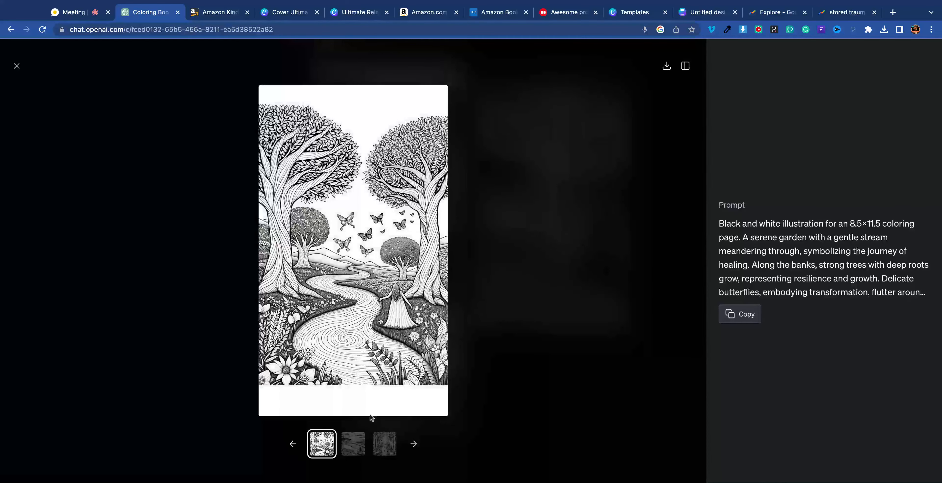
{"action": "left_click", "coordinate": [353, 444]}
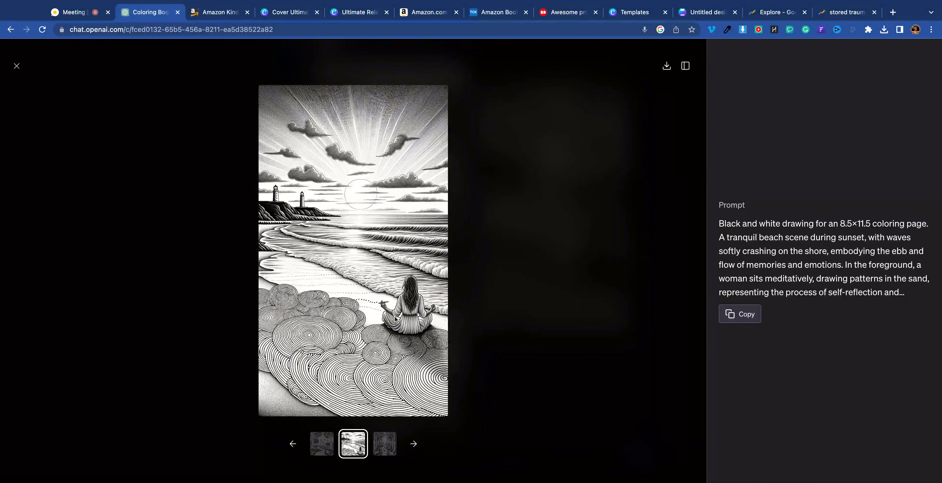
{"action": "left_click", "coordinate": [384, 445]}
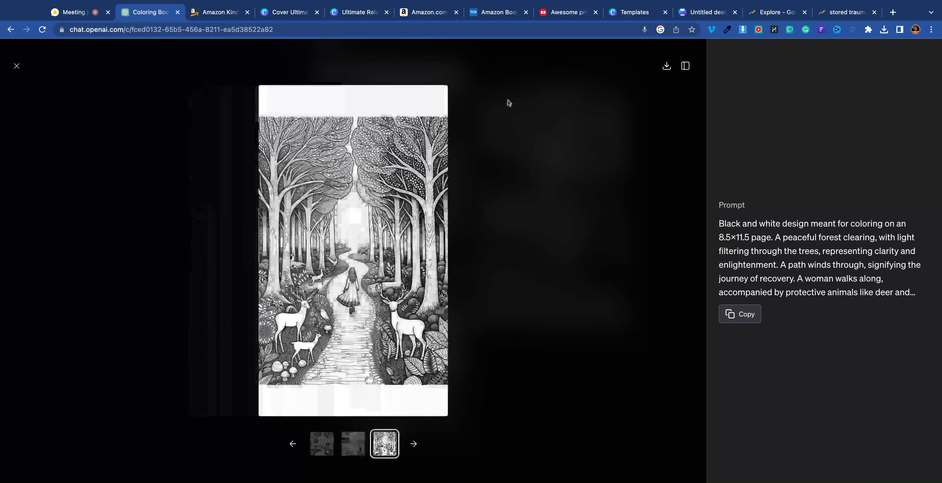
{"action": "left_click", "coordinate": [17, 66]}
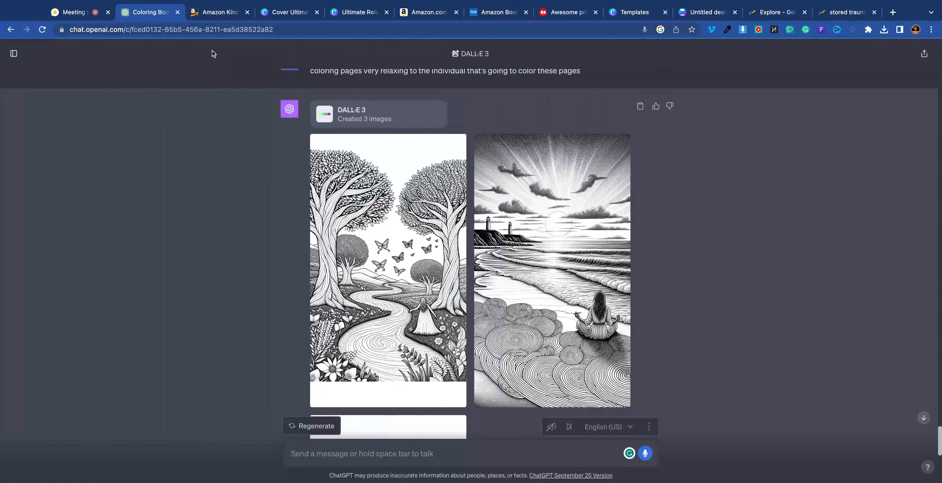
{"action": "mouse_move", "coordinate": [589, 161]}
{"action": "scroll", "coordinate": [248, 177], "scroll_direction": "down", "scroll_amount": 10}
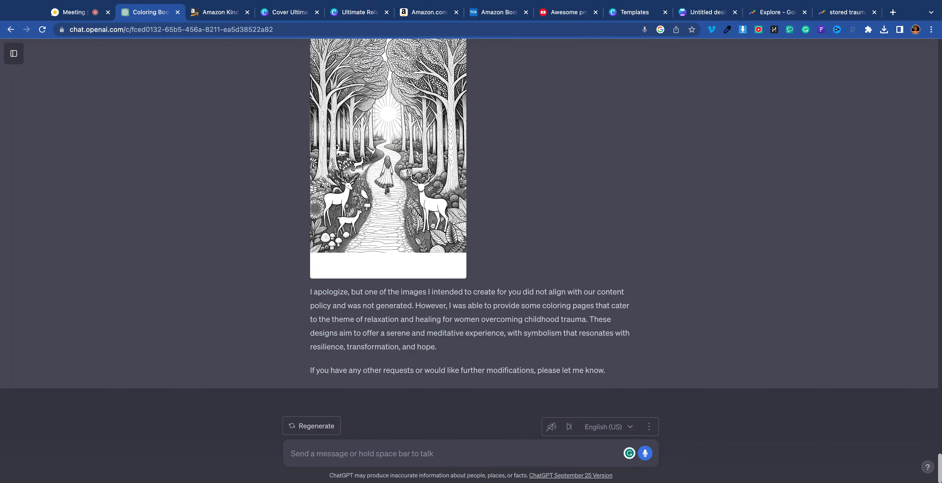
Step: Request troll coloring pages and enlarge the standing troll with the patterned clothes
{"action": "key", "text": "space"}
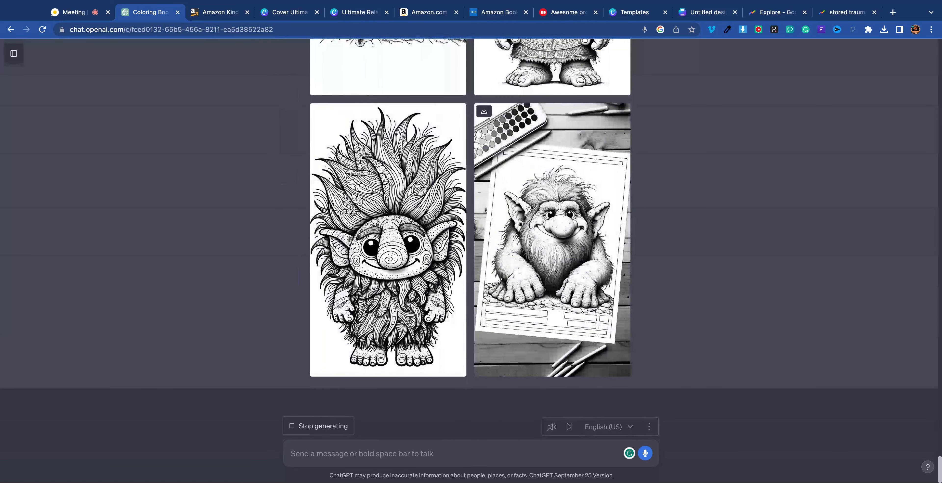
{"action": "scroll", "coordinate": [512, 204], "scroll_direction": "up", "scroll_amount": 7}
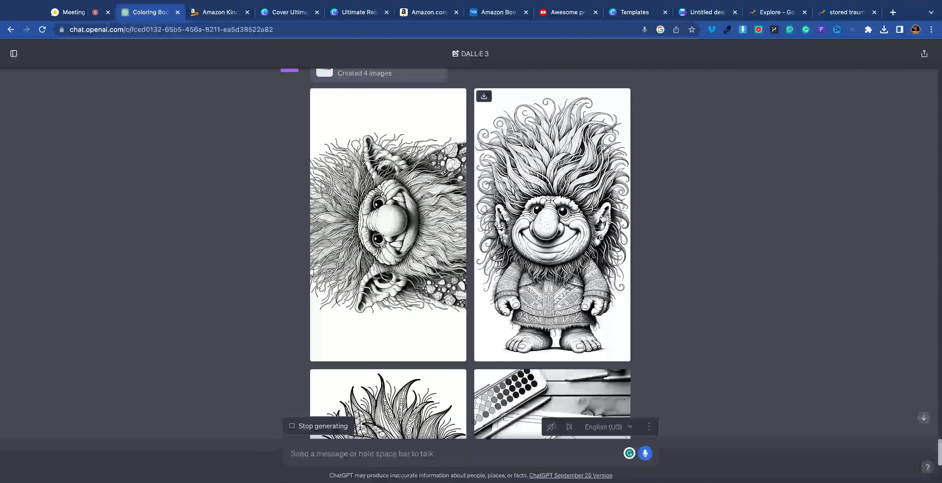
{"action": "left_click", "coordinate": [602, 214]}
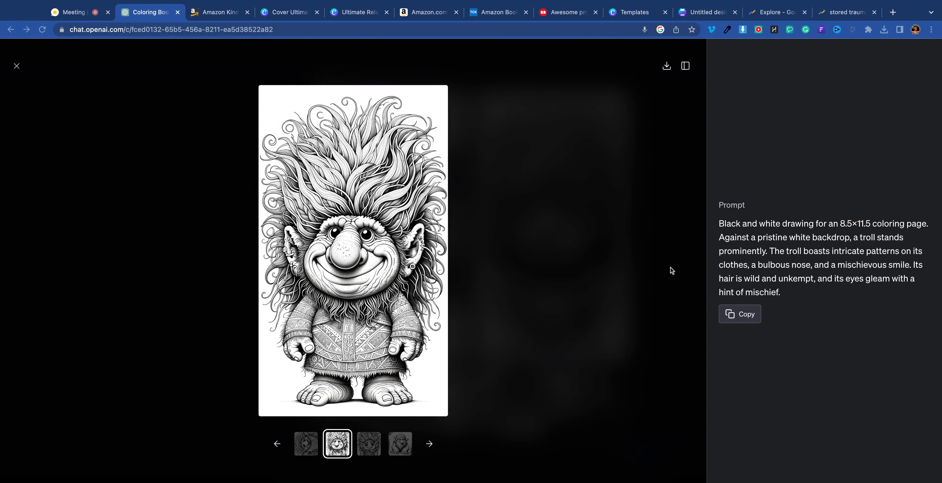
Step: Switch to the Canva T-shirt design, dismiss the print offer, and replace the jungle animals picture with the copied troll image
{"action": "left_click", "coordinate": [623, 14]}
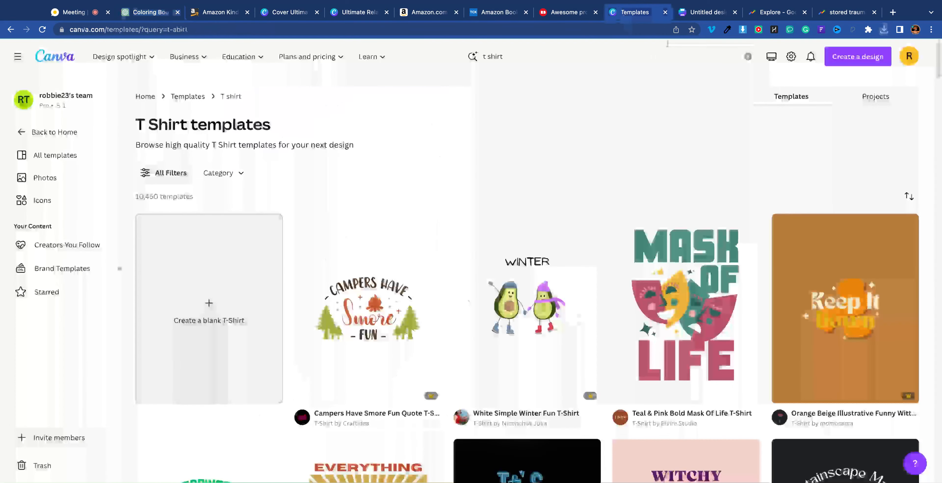
{"action": "left_click", "coordinate": [690, 12]}
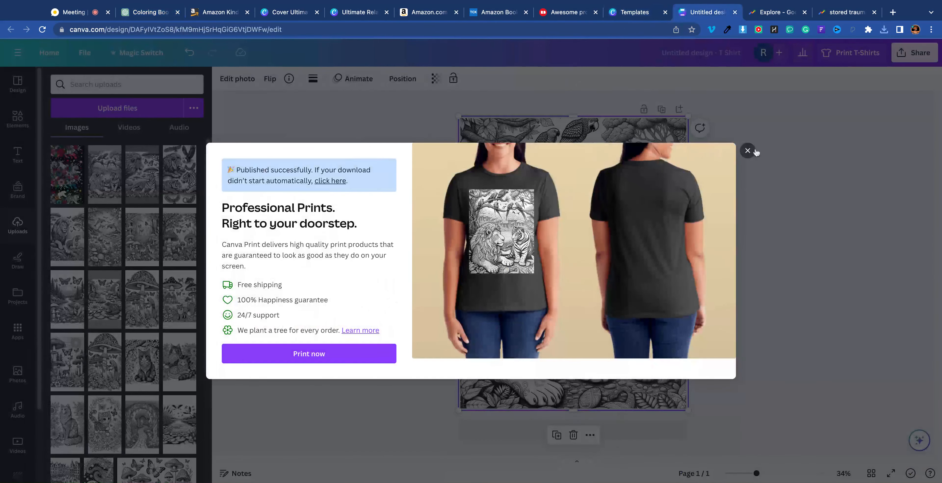
{"action": "left_click", "coordinate": [747, 150]}
{"action": "key", "text": "Delete"}
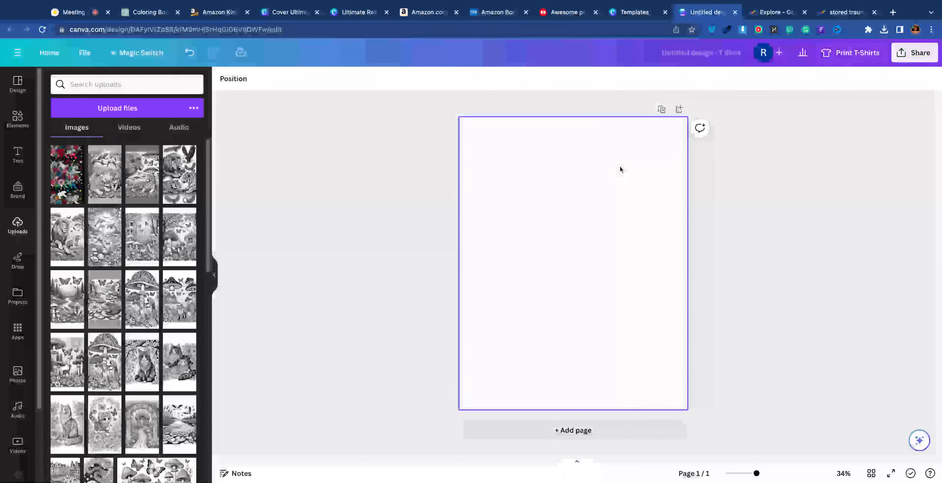
{"action": "key", "text": "ctrl+v"}
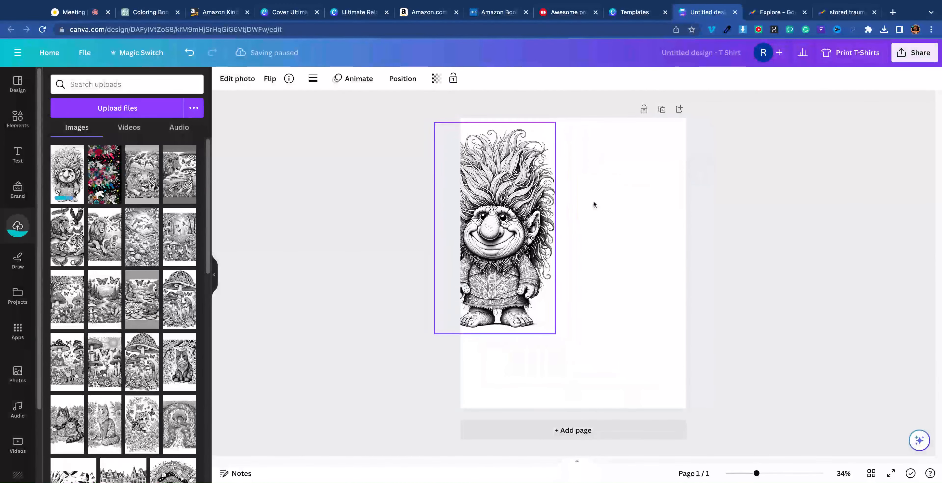
Step: Remove the troll image's background, enlarge it to nearly the full page height and center it on the page
{"action": "left_click", "coordinate": [236, 79]}
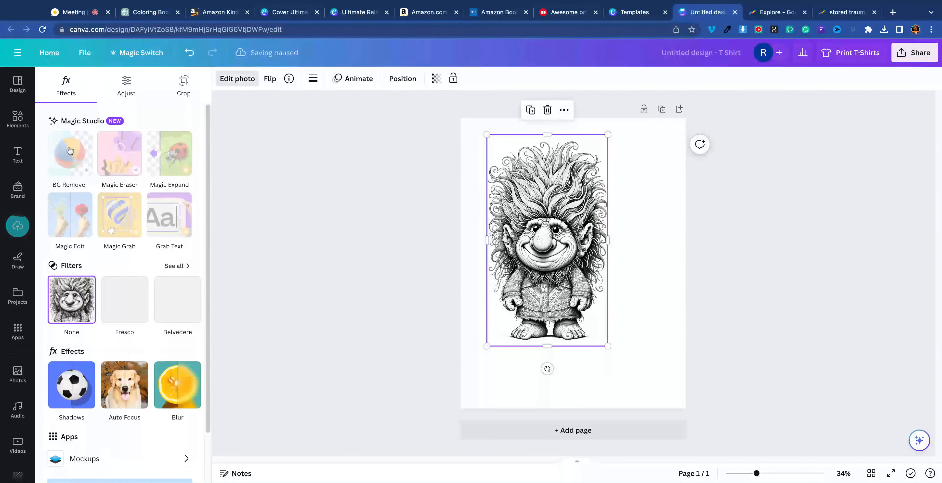
{"action": "left_click", "coordinate": [78, 159]}
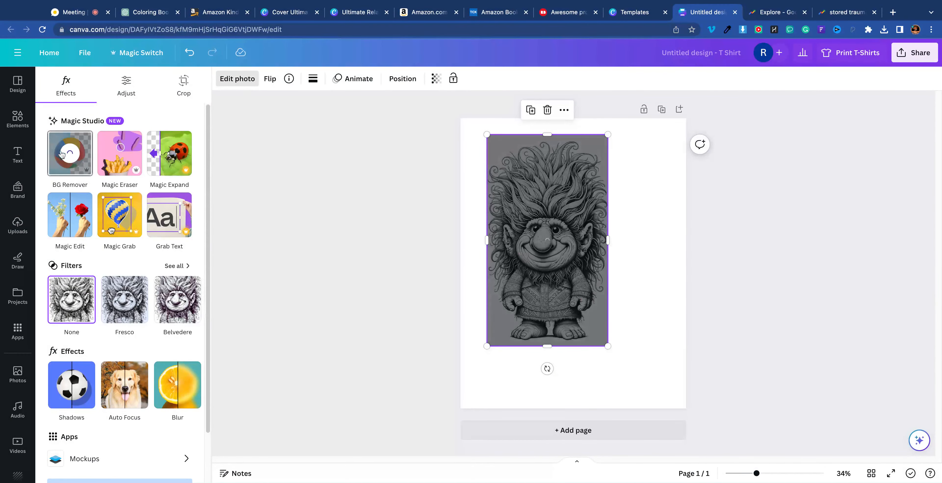
{"action": "left_click_drag", "start_coordinate": [532, 241], "coordinate": [513, 230]}
{"action": "left_click_drag", "start_coordinate": [589, 334], "coordinate": [630, 406]}
{"action": "left_click_drag", "start_coordinate": [487, 308], "coordinate": [511, 308]}
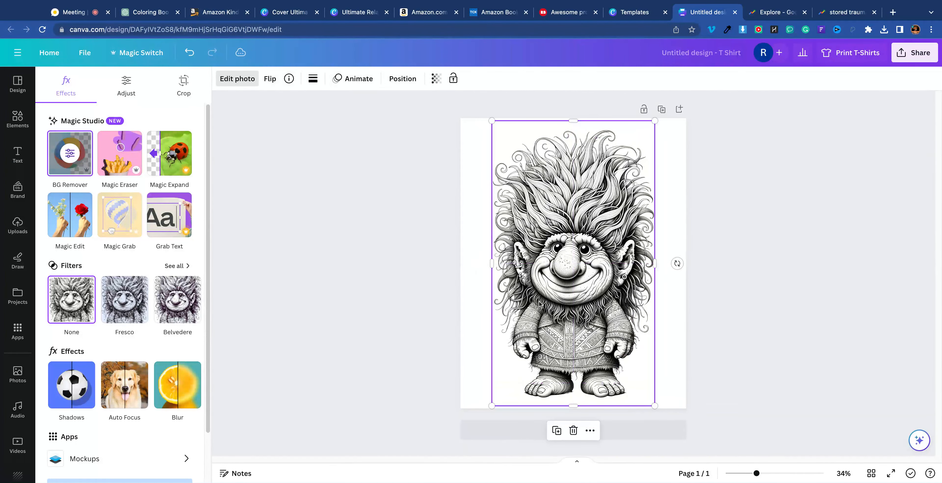
Step: Rename the design as troll and download it as a PNG with a transparent background at size 1
{"action": "left_click", "coordinate": [711, 56]}
{"action": "type", "text": "troll"}
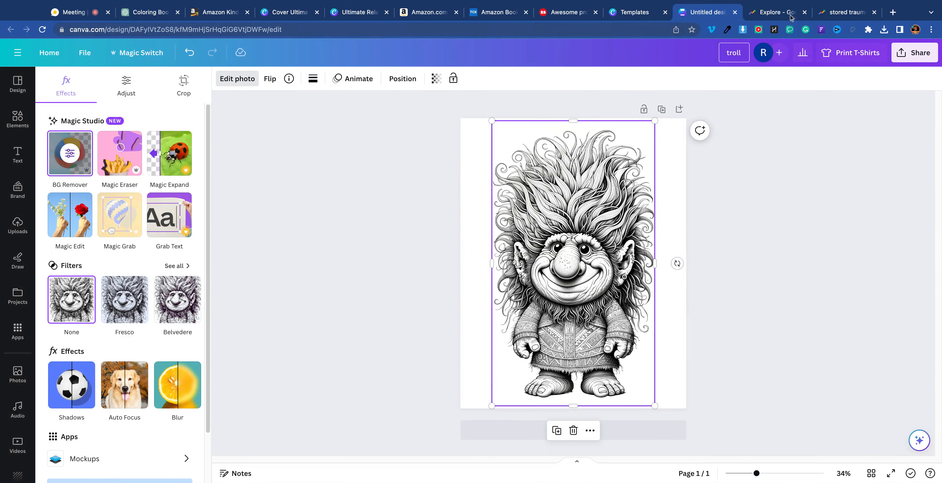
{"action": "left_click", "coordinate": [914, 53]}
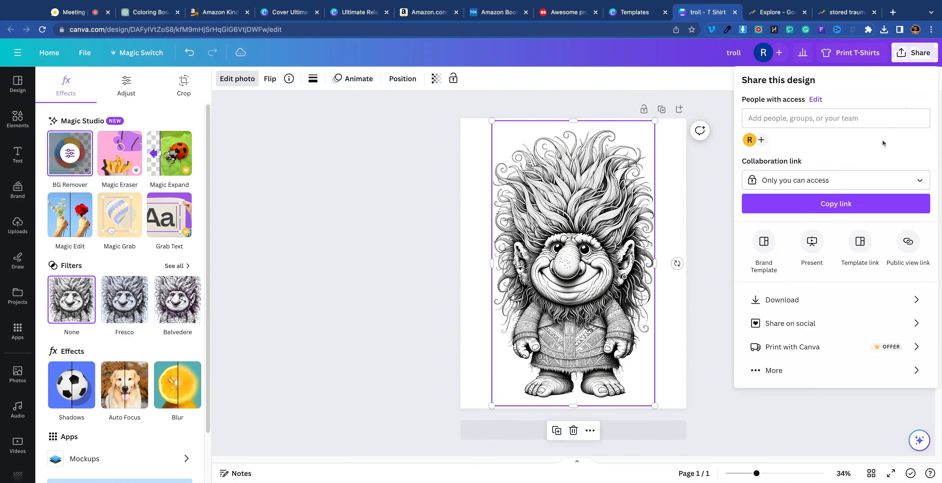
{"action": "left_click", "coordinate": [788, 296]}
{"action": "left_click", "coordinate": [782, 181]}
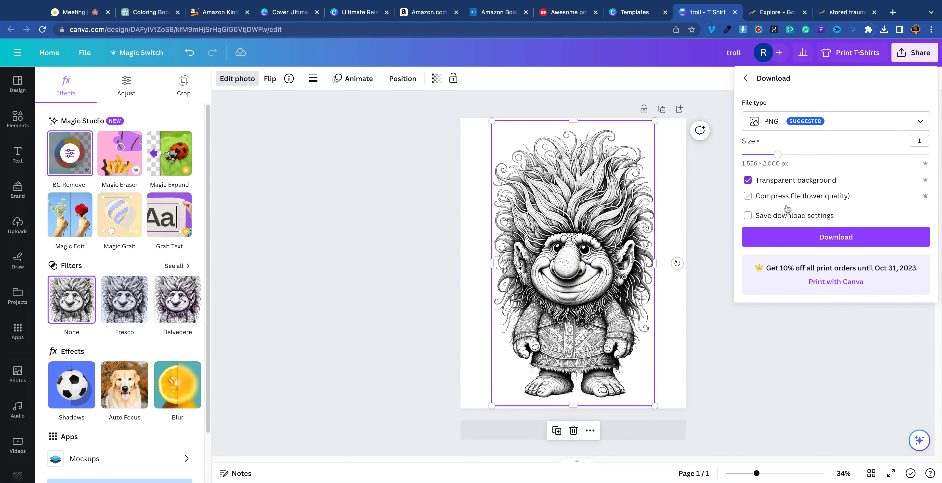
{"action": "left_click", "coordinate": [786, 244]}
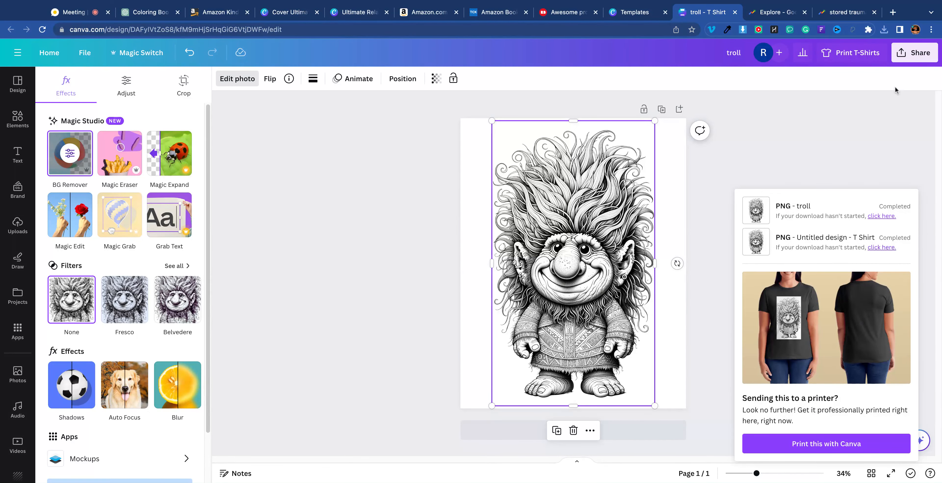
Step: Download the troll design again as a PNG with a transparent background at size 2.75 (4,278 × 5,500 px)
{"action": "left_click", "coordinate": [914, 54]}
{"action": "left_click", "coordinate": [806, 299]}
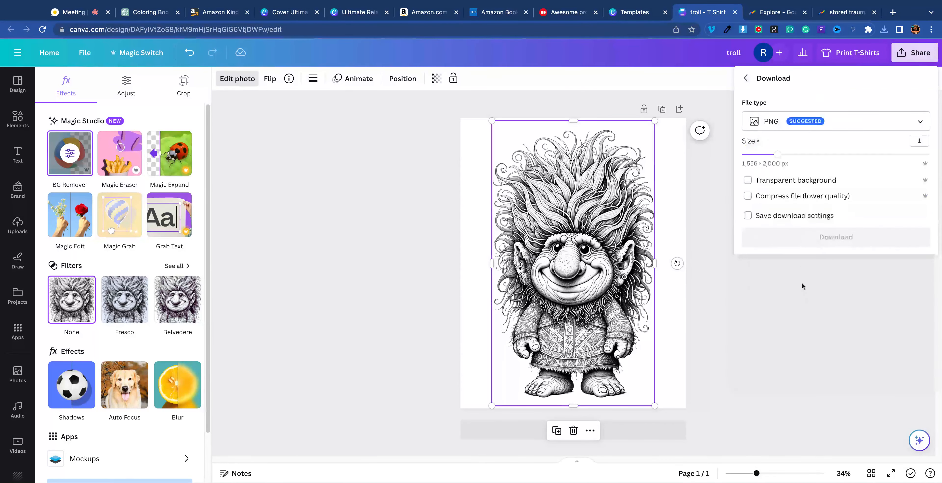
{"action": "left_click", "coordinate": [783, 180]}
{"action": "left_click_drag", "start_coordinate": [779, 154], "coordinate": [902, 155]}
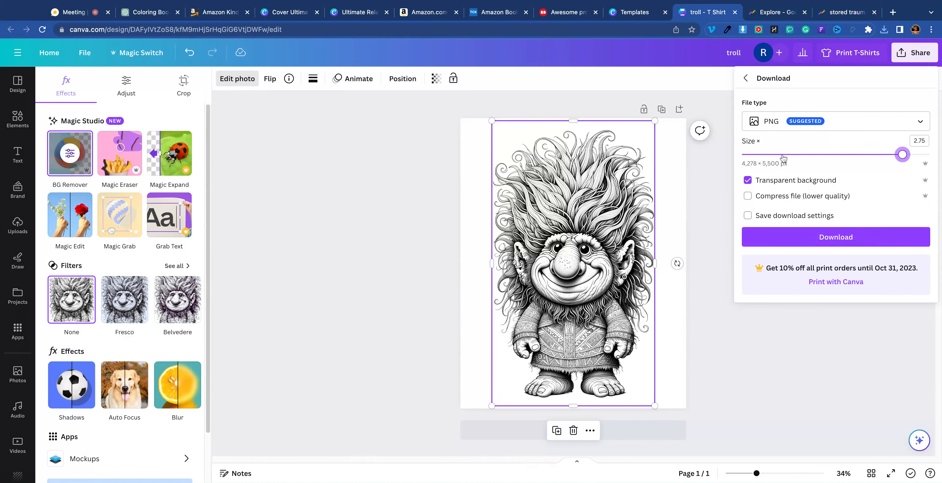
{"action": "left_click", "coordinate": [878, 239]}
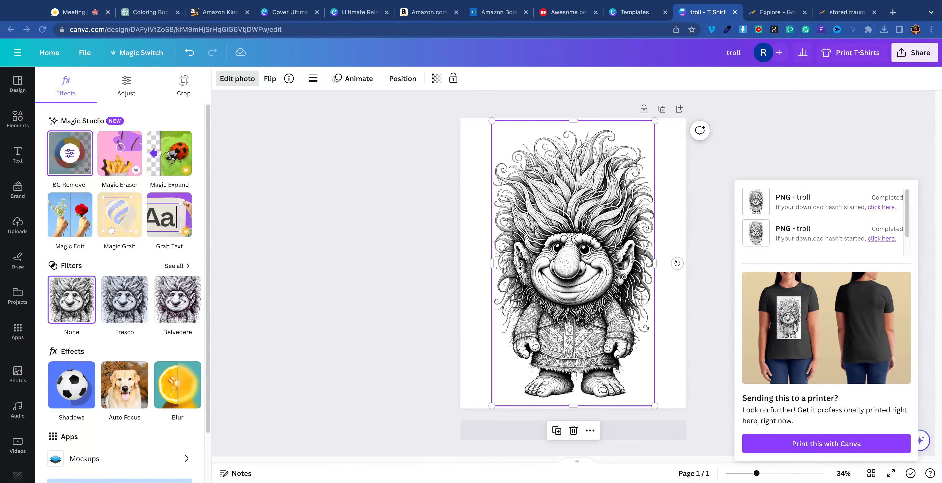
Step: Switch to Redbubble, start adding a new work and upload the troll PNG
{"action": "left_click", "coordinate": [567, 7]}
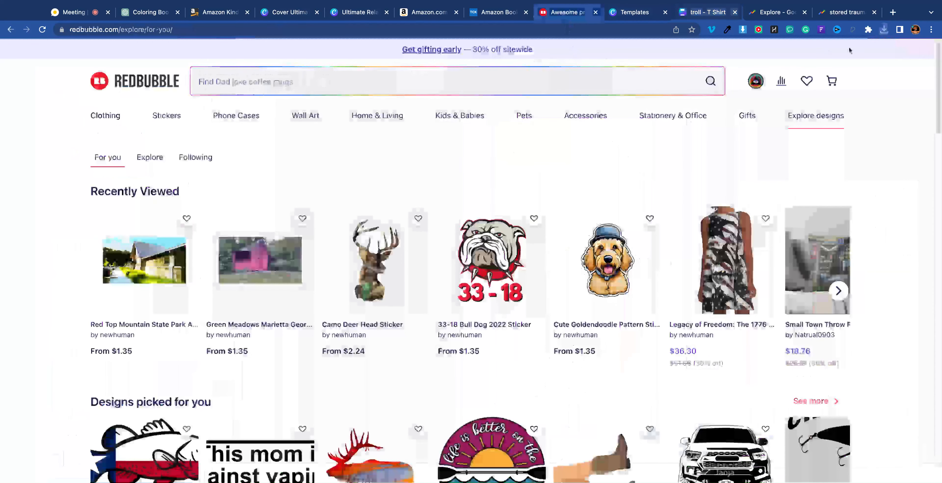
{"action": "mouse_move", "coordinate": [752, 106]}
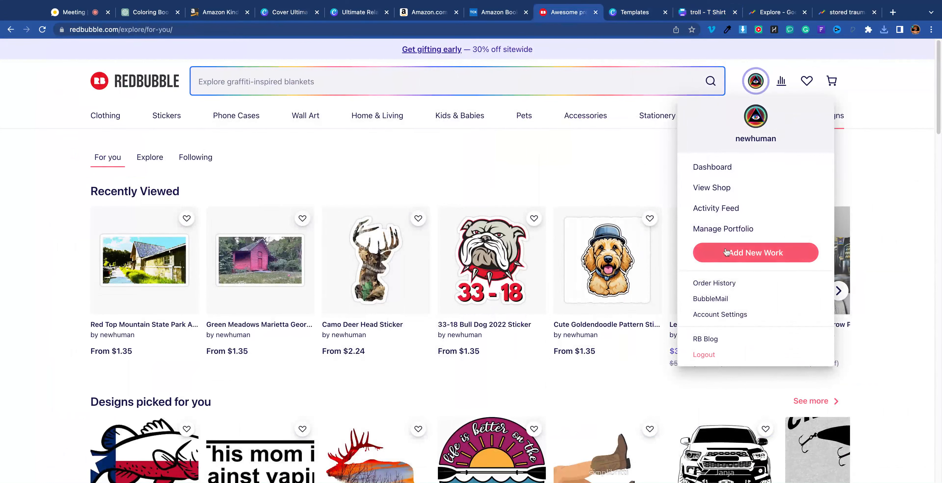
{"action": "left_click", "coordinate": [715, 258]}
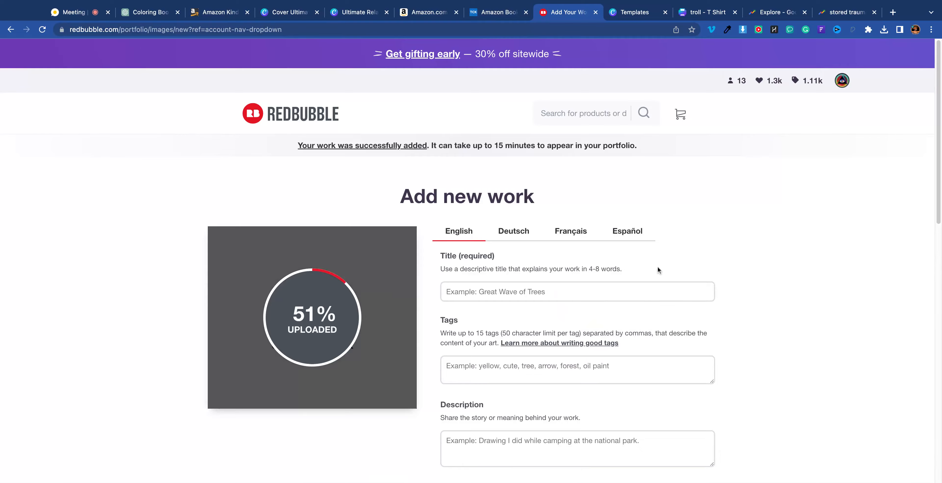
Step: Enable Graphic T-Shirt Dresses and disable Hats in the troll work's product previews
{"action": "scroll", "coordinate": [642, 311], "scroll_direction": "down", "scroll_amount": 3}
{"action": "scroll", "coordinate": [327, 249], "scroll_direction": "down", "scroll_amount": 10}
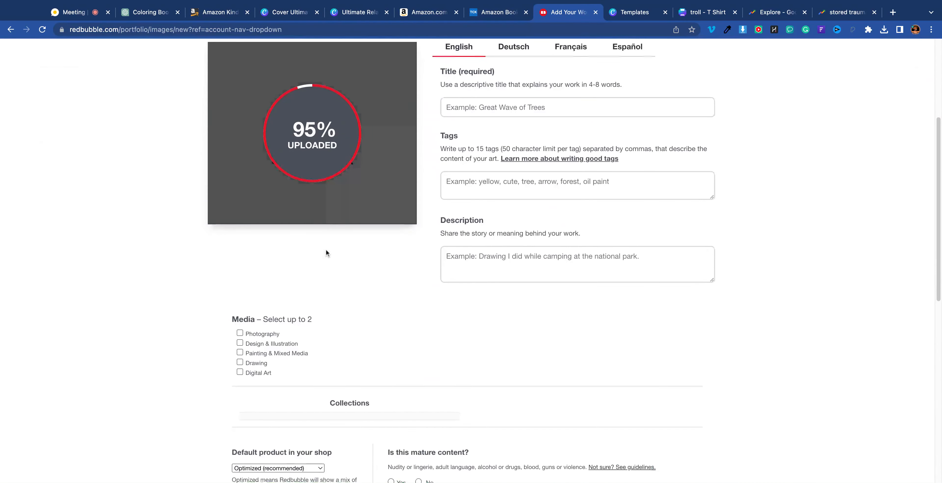
{"action": "scroll", "coordinate": [398, 219], "scroll_direction": "up", "scroll_amount": 5}
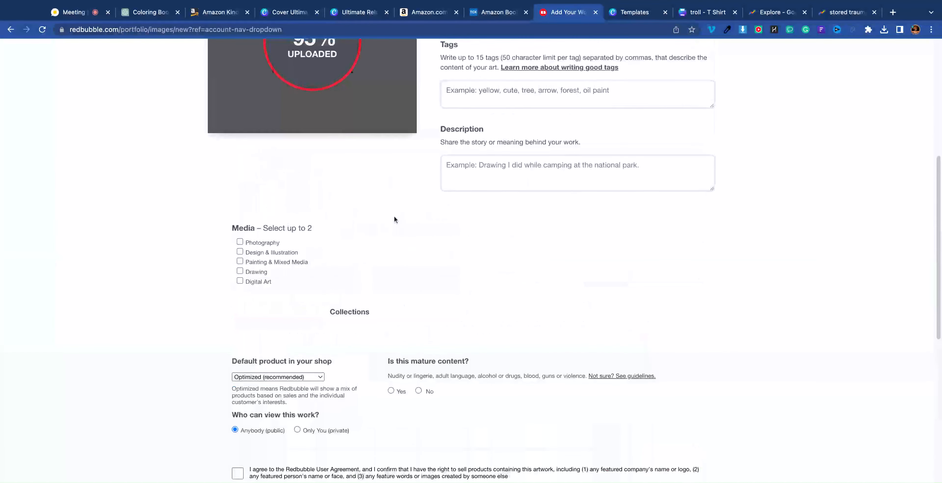
{"action": "scroll", "coordinate": [395, 219], "scroll_direction": "up", "scroll_amount": 2}
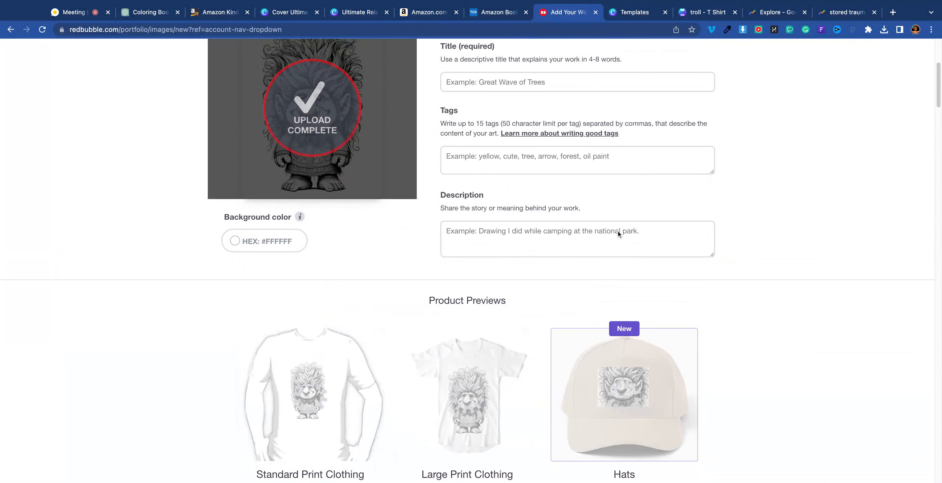
{"action": "scroll", "coordinate": [404, 368], "scroll_direction": "down", "scroll_amount": 4}
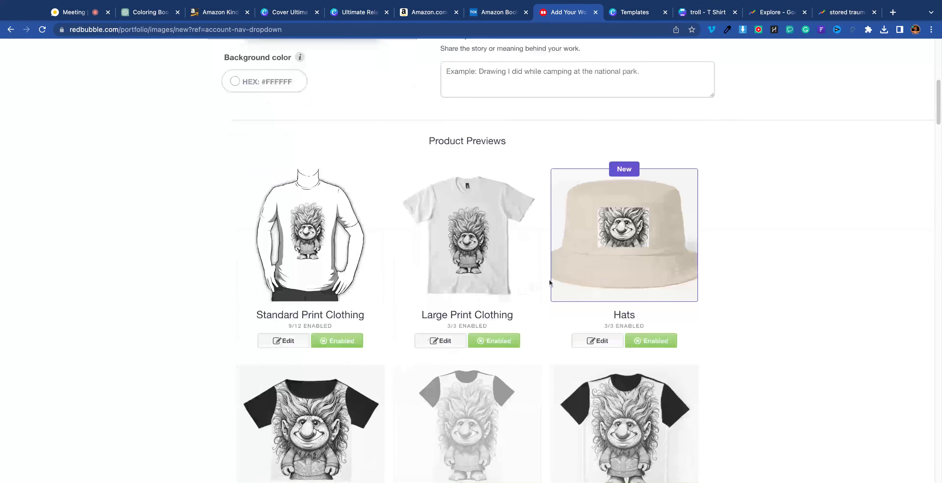
{"action": "scroll", "coordinate": [522, 289], "scroll_direction": "down", "scroll_amount": 4}
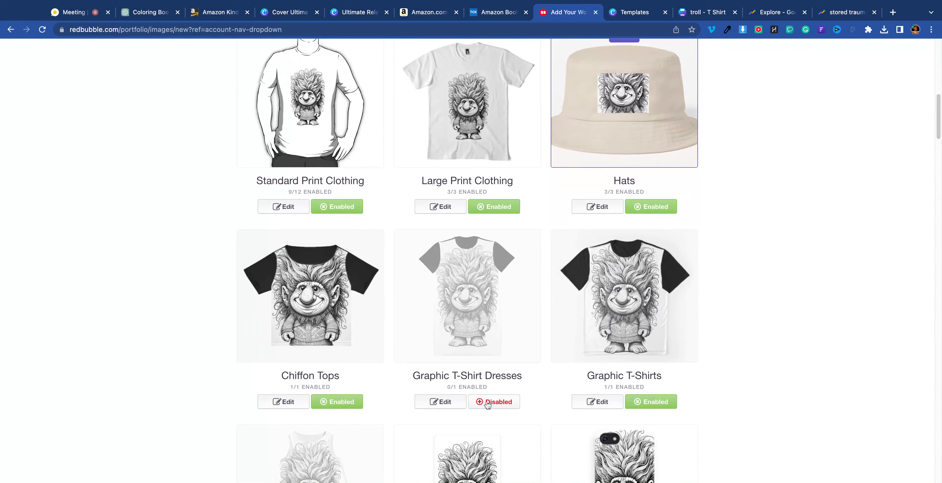
{"action": "left_click", "coordinate": [489, 403]}
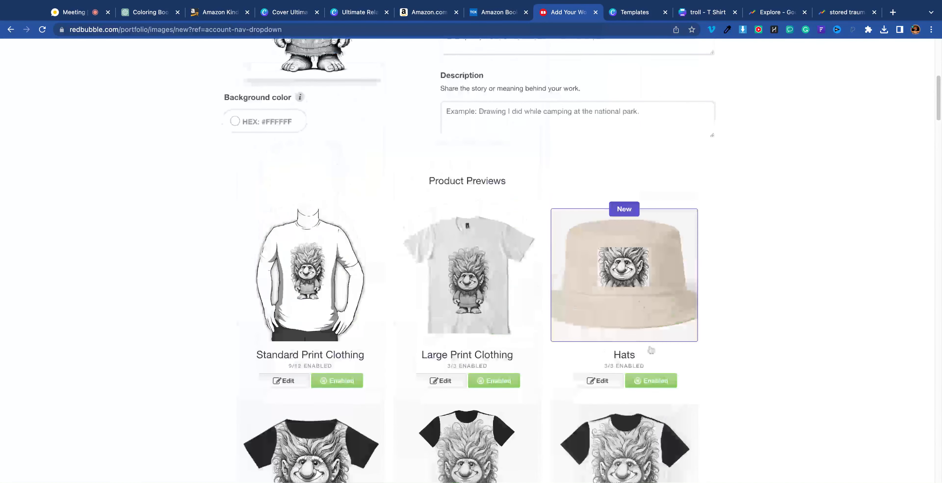
{"action": "left_click", "coordinate": [651, 381]}
Step: Enter "Troll Image" as the title of the new work
{"action": "scroll", "coordinate": [624, 285], "scroll_direction": "up", "scroll_amount": 5}
{"action": "scroll", "coordinate": [585, 256], "scroll_direction": "up", "scroll_amount": 3}
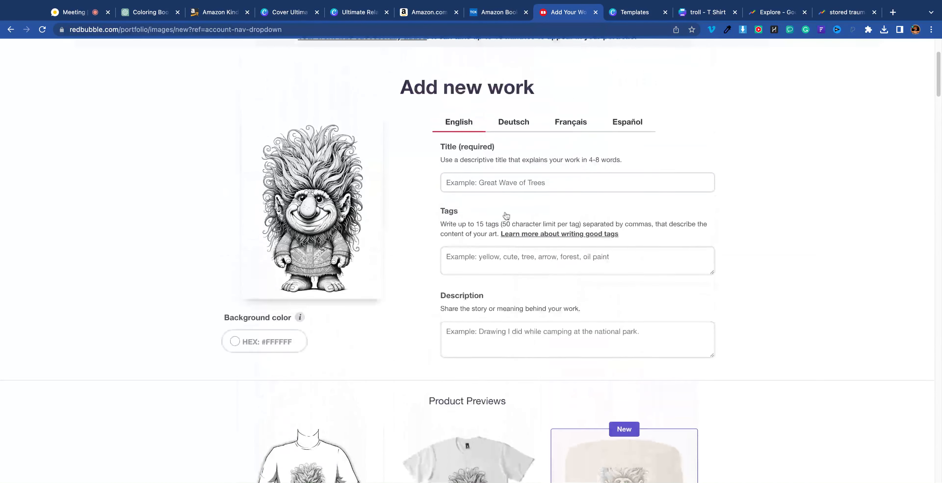
{"action": "left_click", "coordinate": [472, 184]}
{"action": "type", "text": "Tr"}
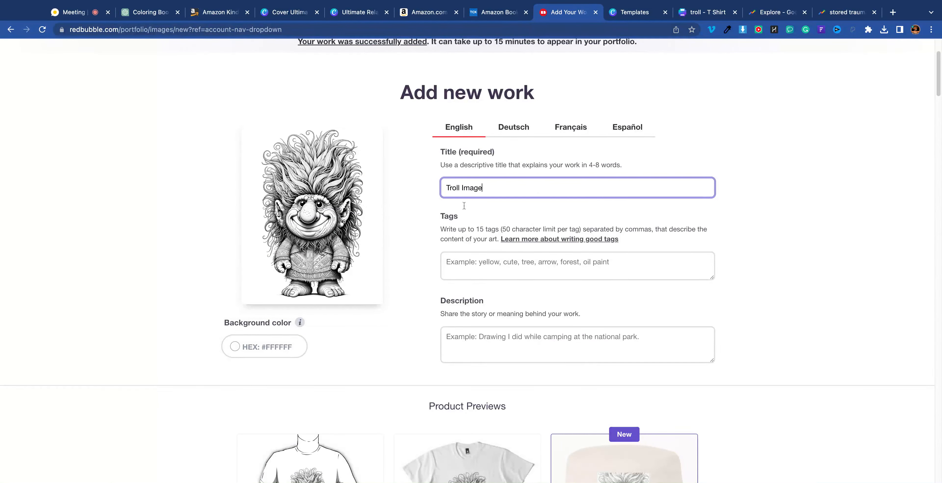
{"action": "type", "text": "oll Image"}
Step: Copy the title into the description and the tags, and add the tag "troll"
{"action": "triple_click", "coordinate": [456, 191]}
{"action": "key", "text": "ctrl+c"}
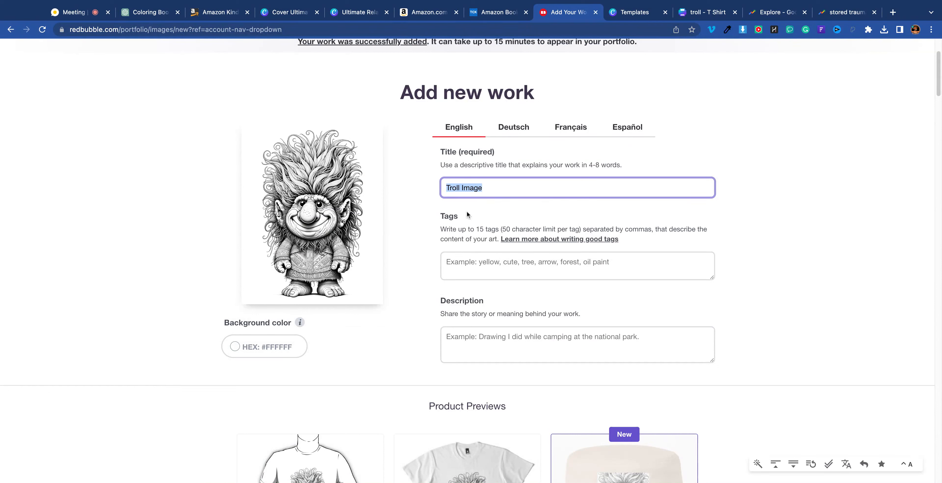
{"action": "left_click", "coordinate": [475, 267]}
{"action": "key", "text": "ctrl+v"}
{"action": "left_click", "coordinate": [512, 334]}
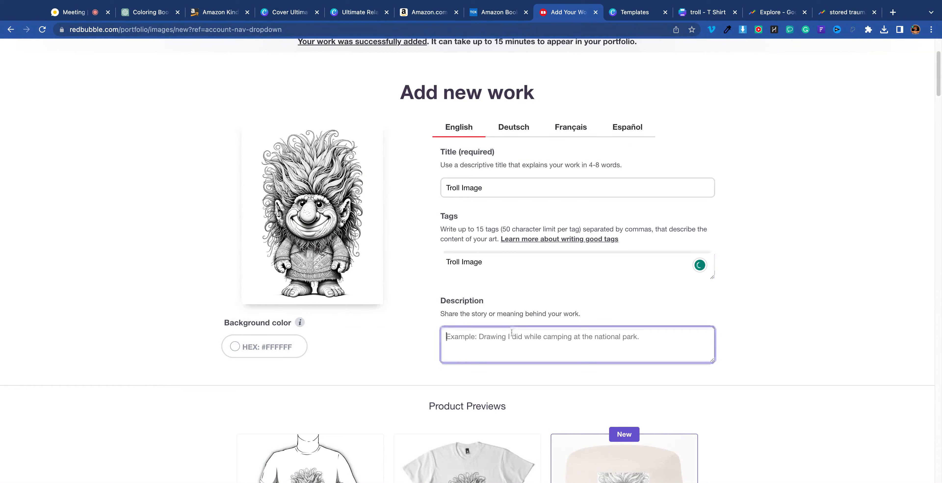
{"action": "key", "text": "ctrl+v"}
{"action": "left_click", "coordinate": [488, 266]}
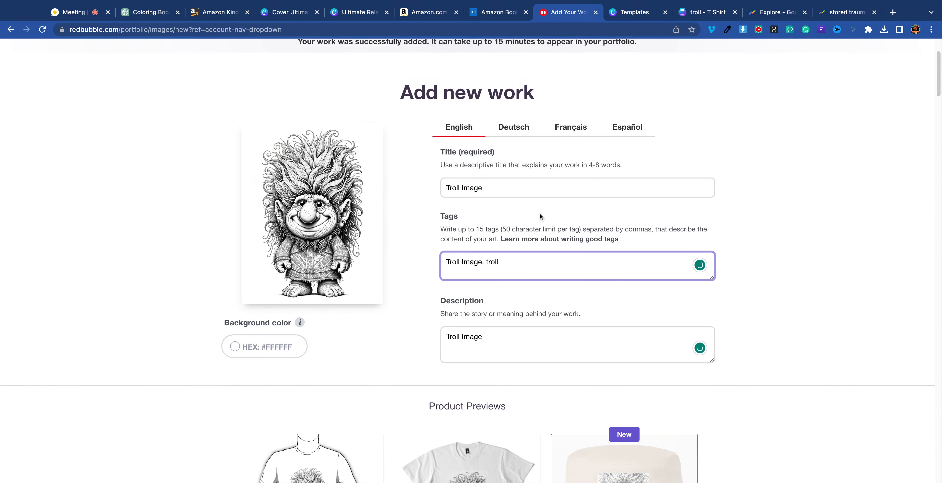
Step: Enable the Desk Mats and A-Line Dresses products for the troll work
{"action": "scroll", "coordinate": [584, 329], "scroll_direction": "down", "scroll_amount": 15}
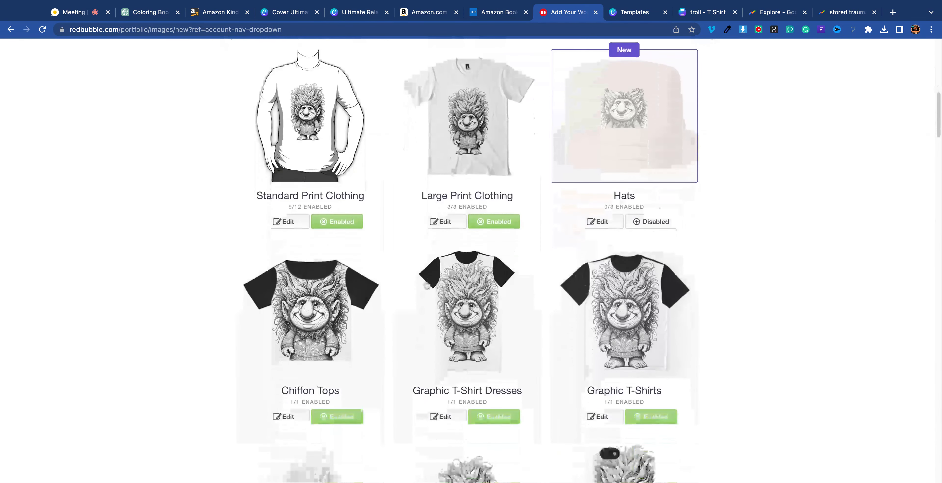
{"action": "scroll", "coordinate": [536, 248], "scroll_direction": "down", "scroll_amount": 4}
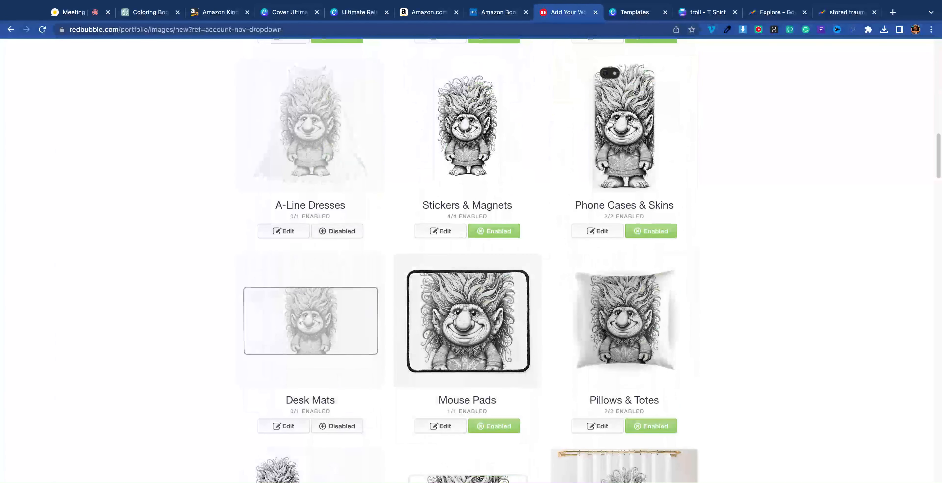
{"action": "scroll", "coordinate": [464, 321], "scroll_direction": "down", "scroll_amount": 1}
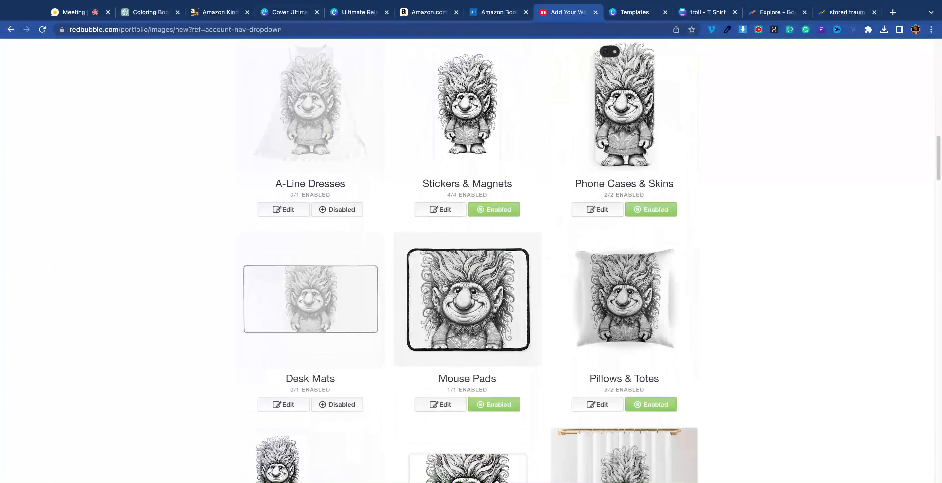
{"action": "left_click", "coordinate": [323, 405]}
{"action": "left_click", "coordinate": [327, 215]}
{"action": "scroll", "coordinate": [343, 154], "scroll_direction": "up", "scroll_amount": 1}
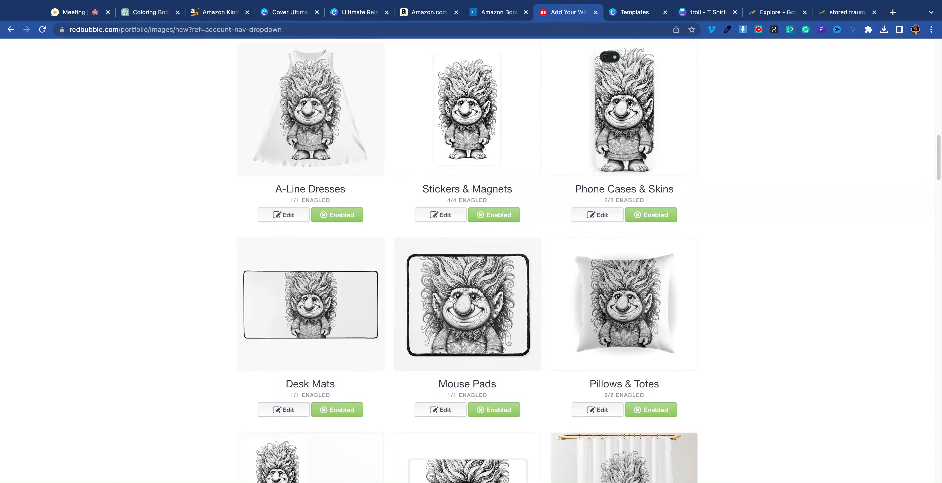
Step: Open the design settings for Pillows & Totes on the troll work and view the background color choices
{"action": "scroll", "coordinate": [351, 144], "scroll_direction": "down", "scroll_amount": 6}
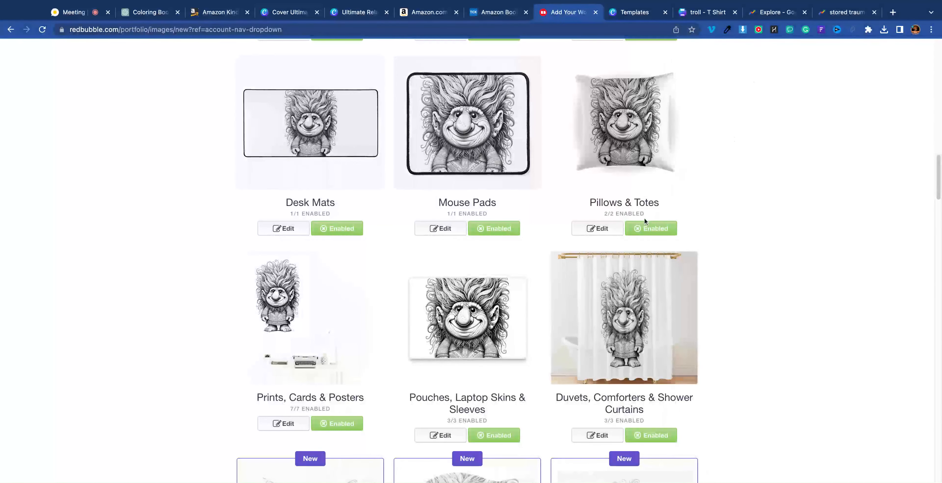
{"action": "left_click", "coordinate": [597, 229]}
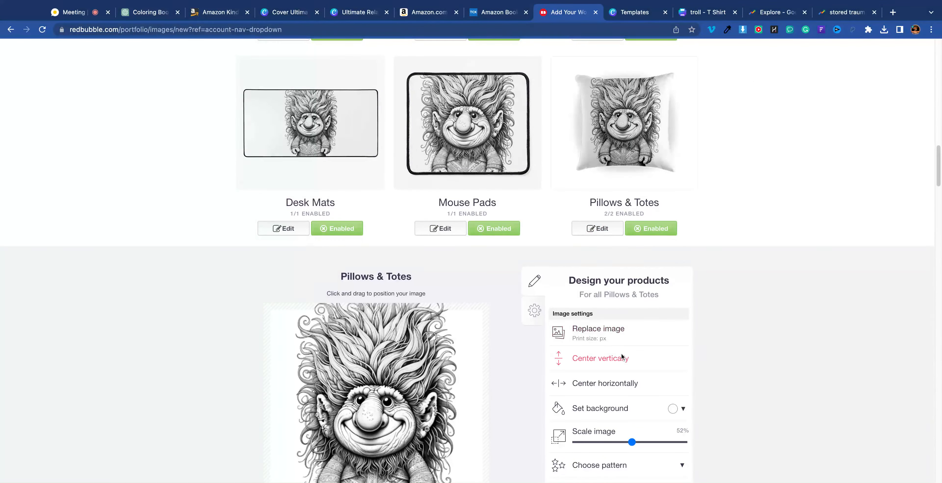
{"action": "left_click", "coordinate": [673, 408]}
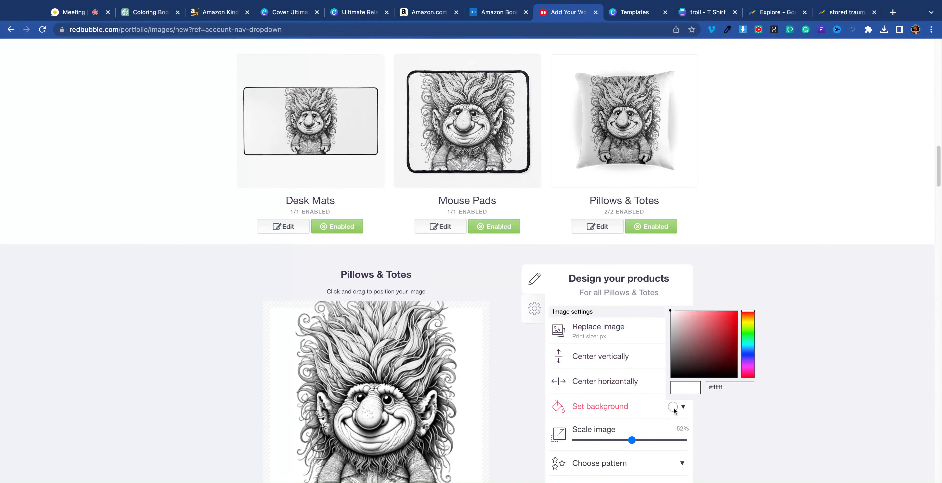
{"action": "left_click", "coordinate": [715, 330]}
{"action": "key", "text": "Escape"}
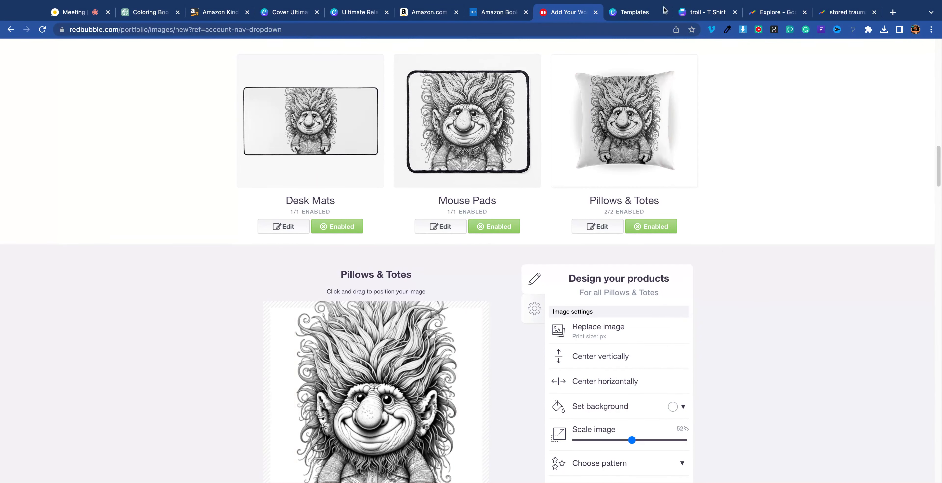
Step: Switch to the troll T-shirt design in Canva and set its page background to black
{"action": "left_click", "coordinate": [349, 14]}
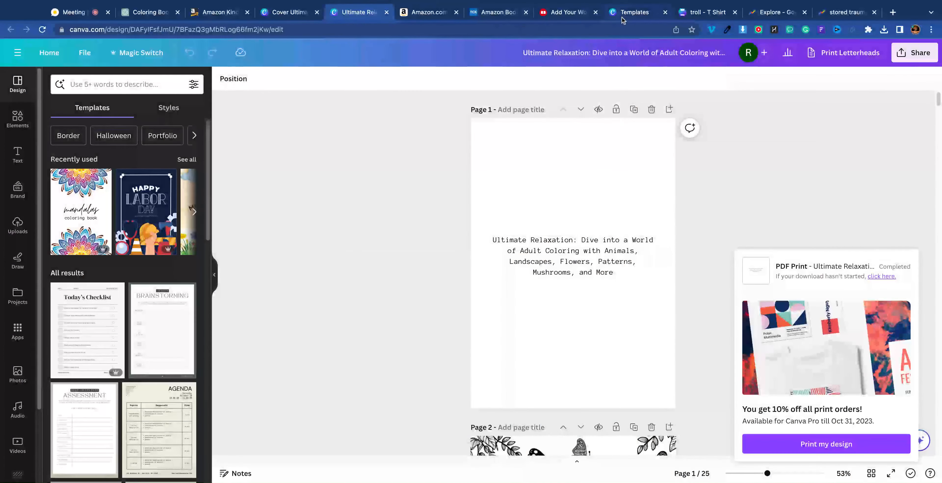
{"action": "left_click", "coordinate": [692, 14]}
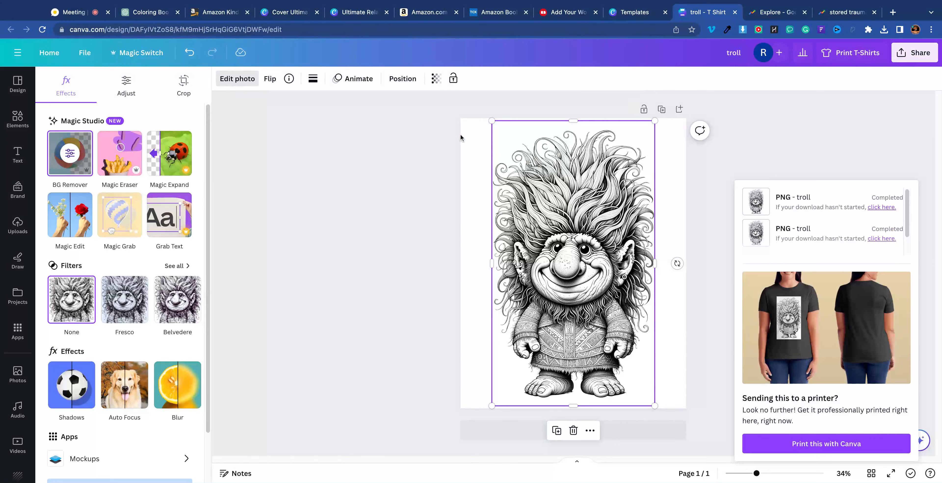
{"action": "left_click", "coordinate": [469, 133]}
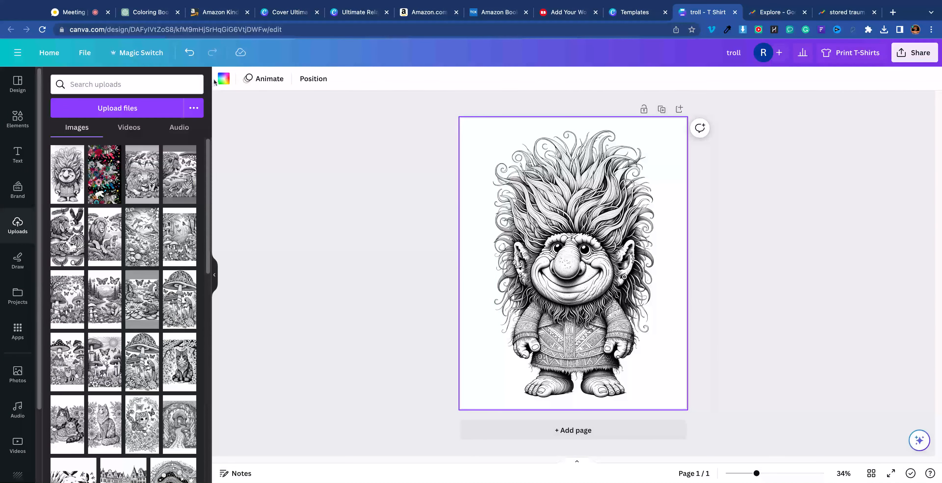
{"action": "left_click", "coordinate": [223, 79]}
{"action": "left_click", "coordinate": [58, 342]}
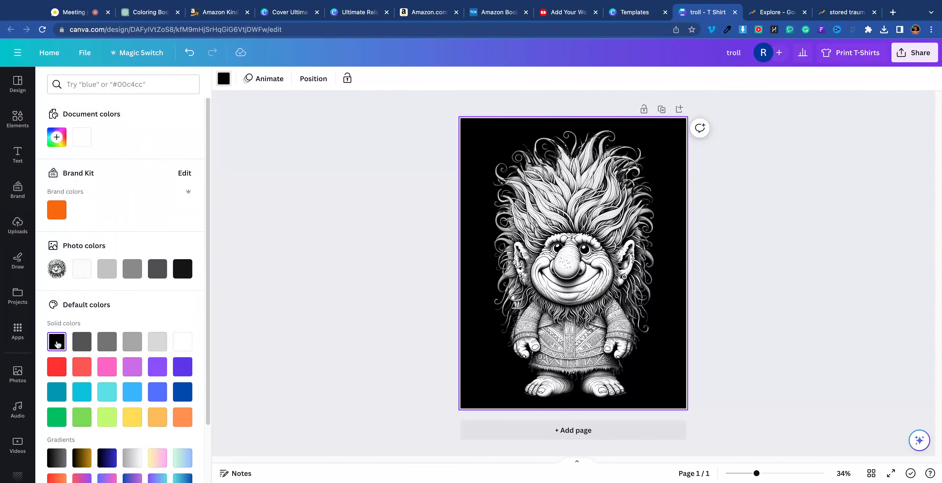
{"action": "left_click", "coordinate": [757, 141]}
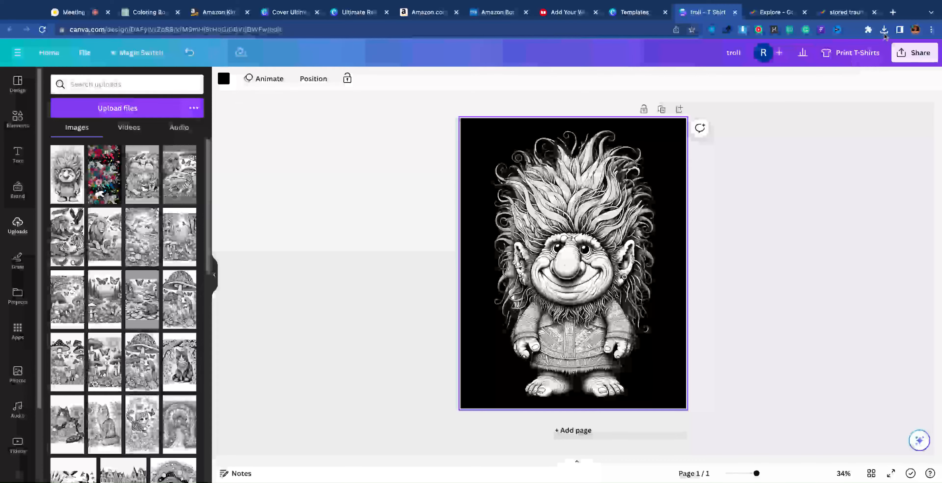
Step: Download the troll design as a PNG with transparent background at size 2.75 (4,278 × 5,500 px)
{"action": "left_click", "coordinate": [914, 52]}
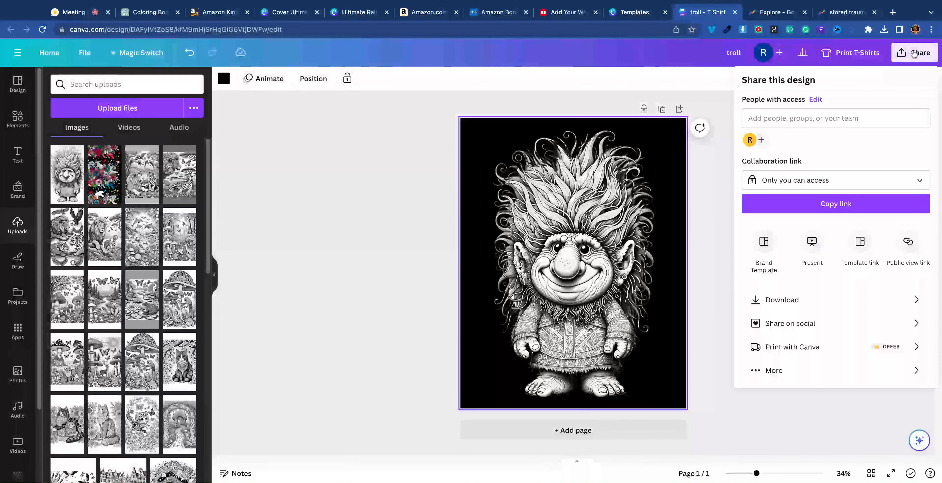
{"action": "left_click", "coordinate": [815, 300]}
{"action": "left_click", "coordinate": [799, 180]}
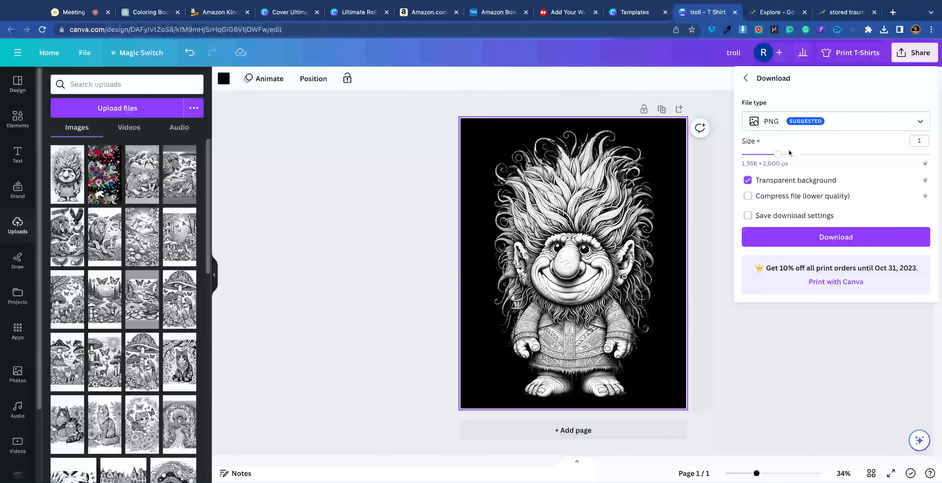
{"action": "left_click", "coordinate": [902, 154]}
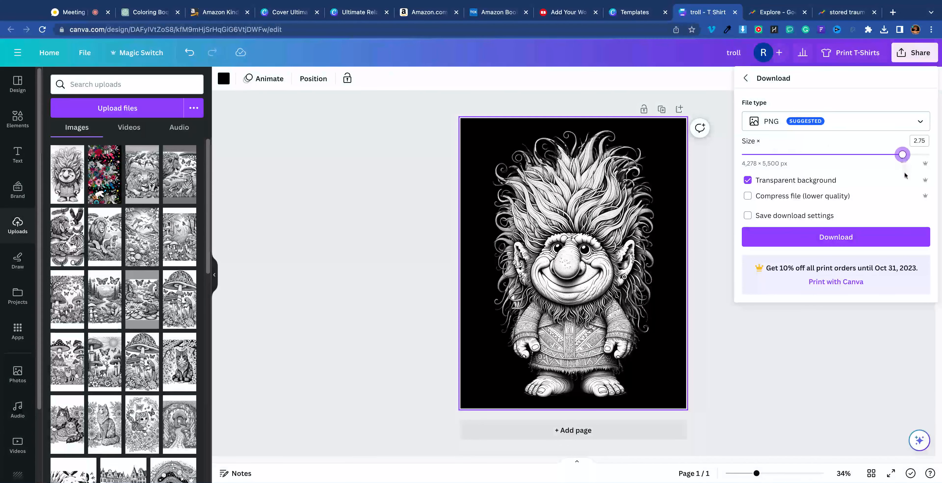
{"action": "left_click", "coordinate": [888, 236]}
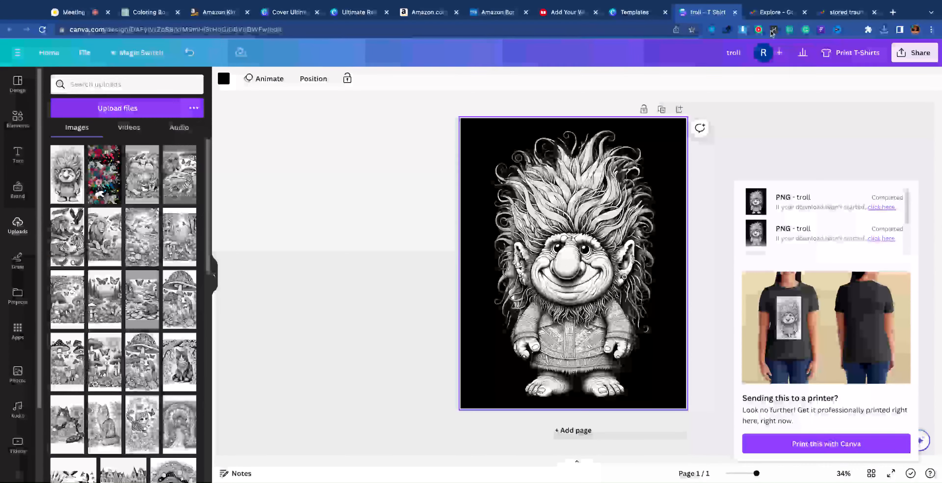
Step: Open chat.openai.com in a new browser tab and switch the GPT-4 chat to Plugins mode
{"action": "left_click", "coordinate": [893, 12]}
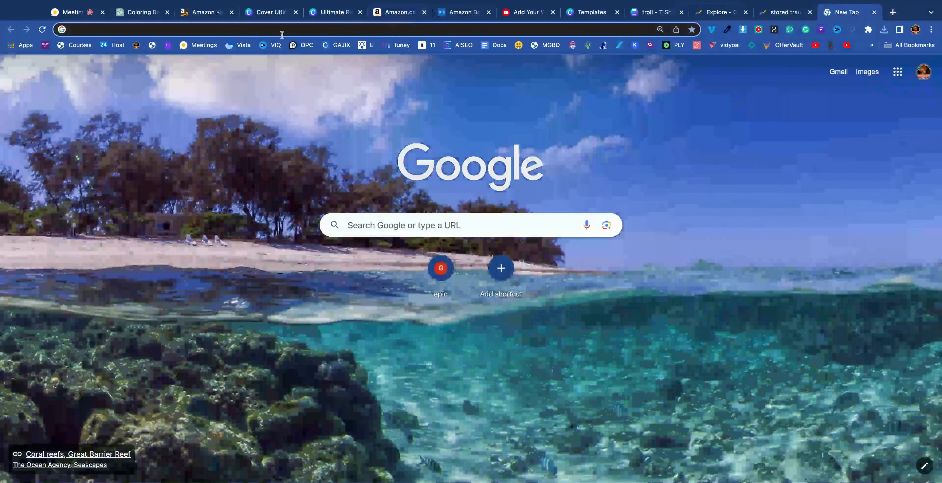
{"action": "type", "text": "chat.openai.com"}
{"action": "key", "text": "Return"}
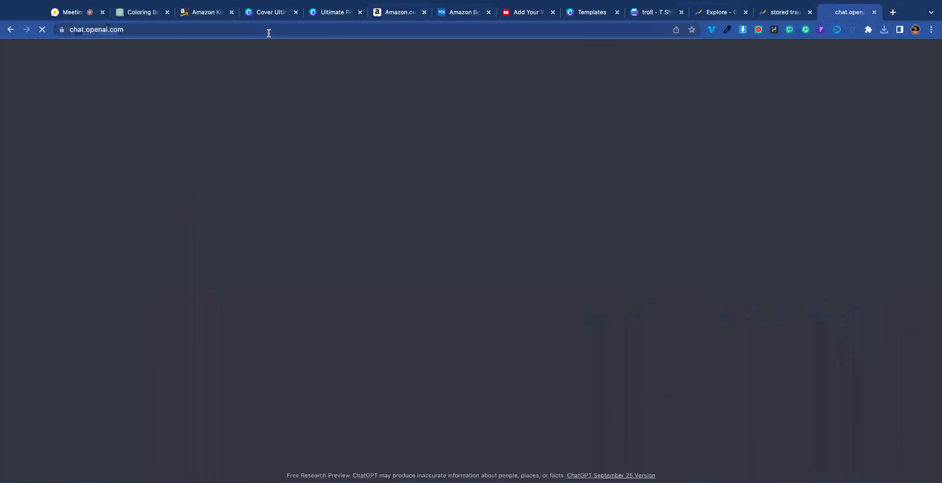
{"action": "mouse_move", "coordinate": [476, 73]}
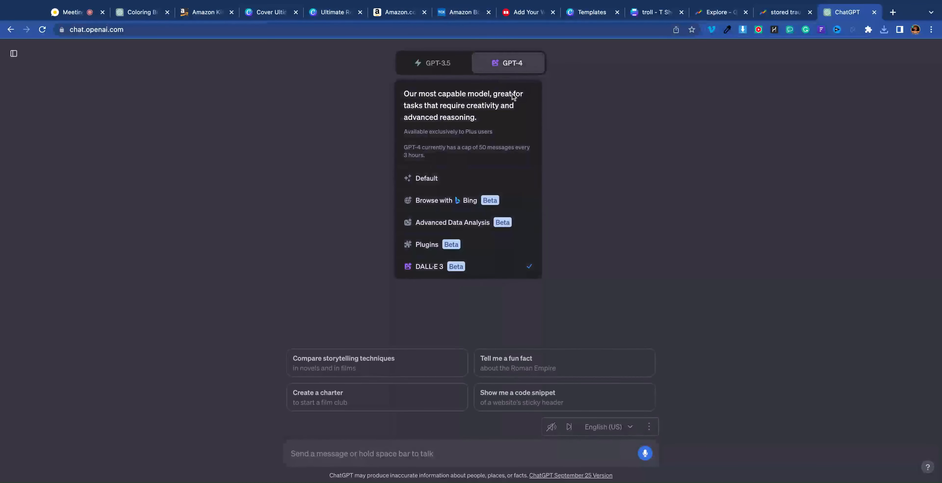
{"action": "left_click", "coordinate": [477, 251]}
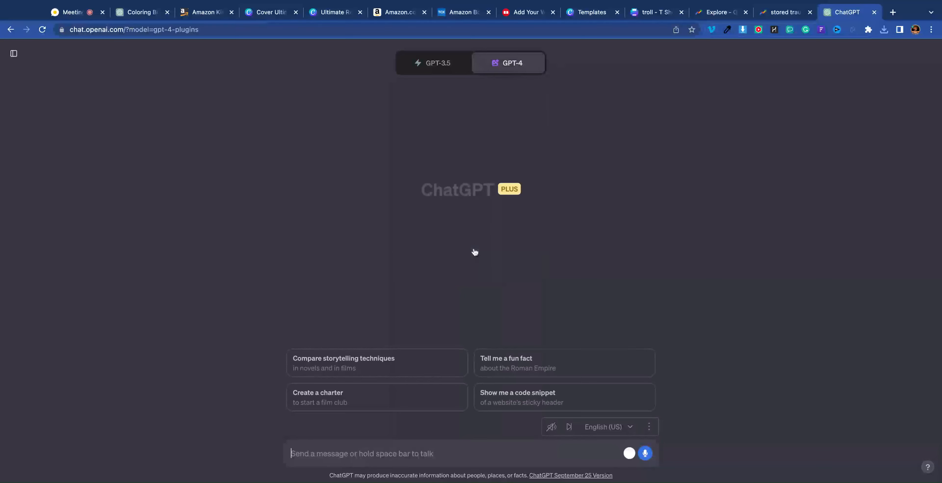
Step: Check that the SEO Assistant plugin is enabled and ask for keywords related to coloring books for people that love trolls
{"action": "mouse_move", "coordinate": [512, 72]}
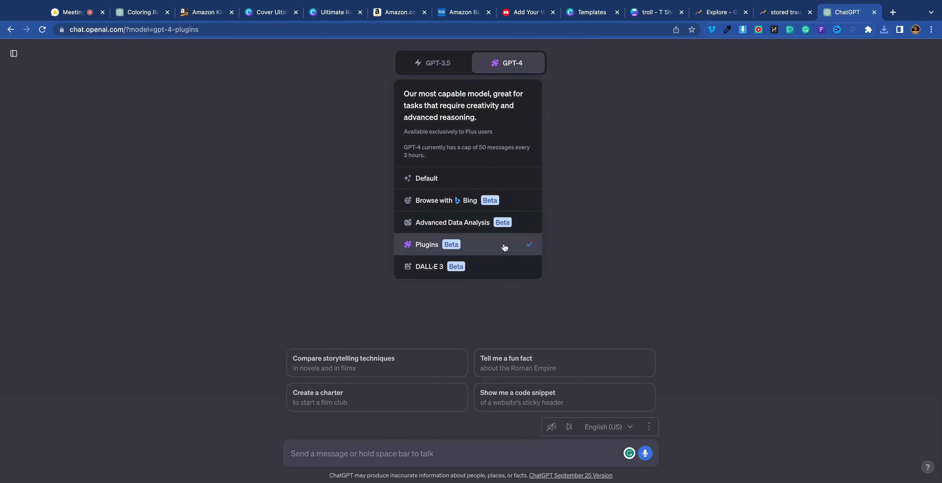
{"action": "left_click", "coordinate": [487, 90]}
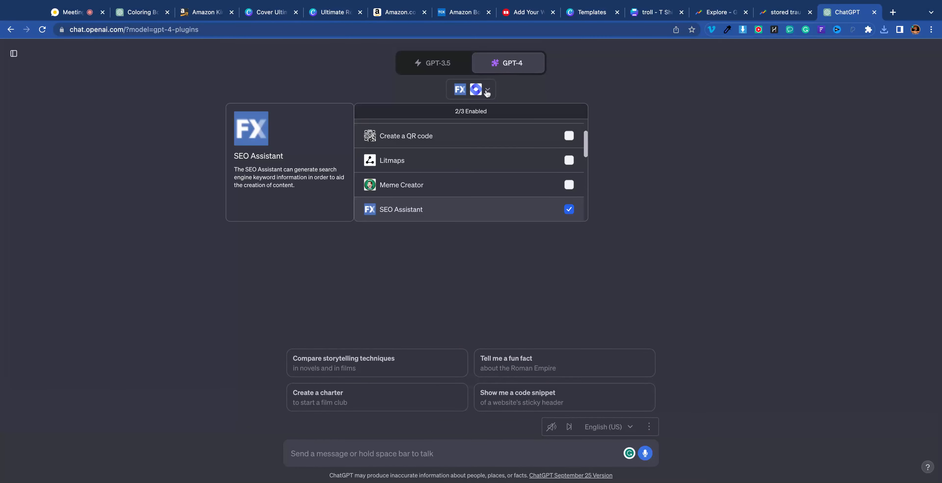
{"action": "scroll", "coordinate": [509, 168], "scroll_direction": "down", "scroll_amount": 1}
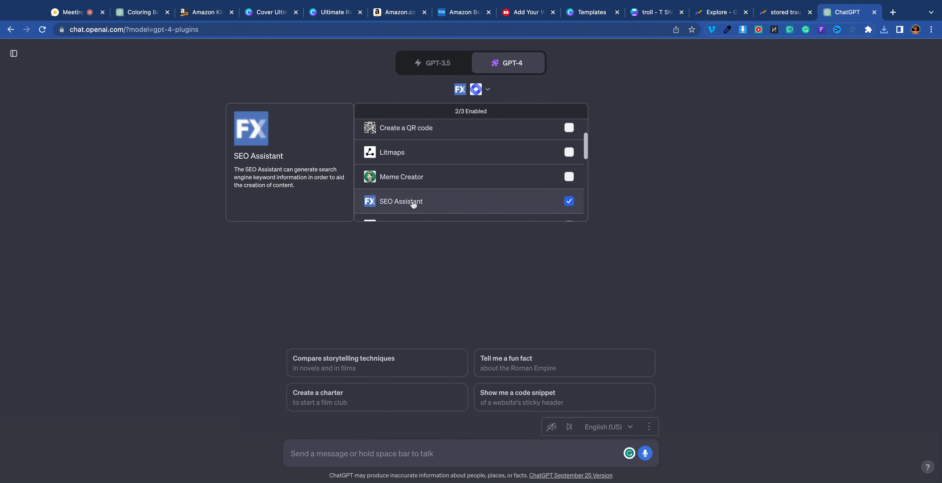
{"action": "left_click", "coordinate": [590, 274]}
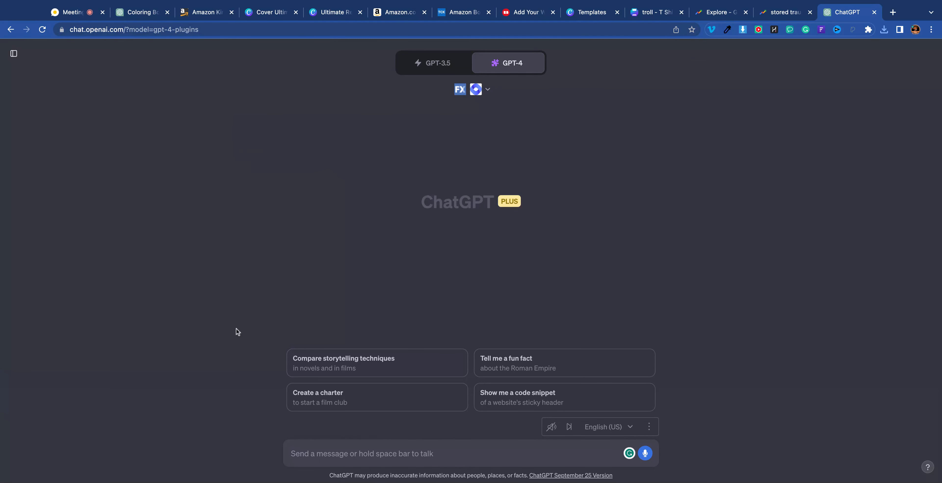
{"action": "key", "text": "space"}
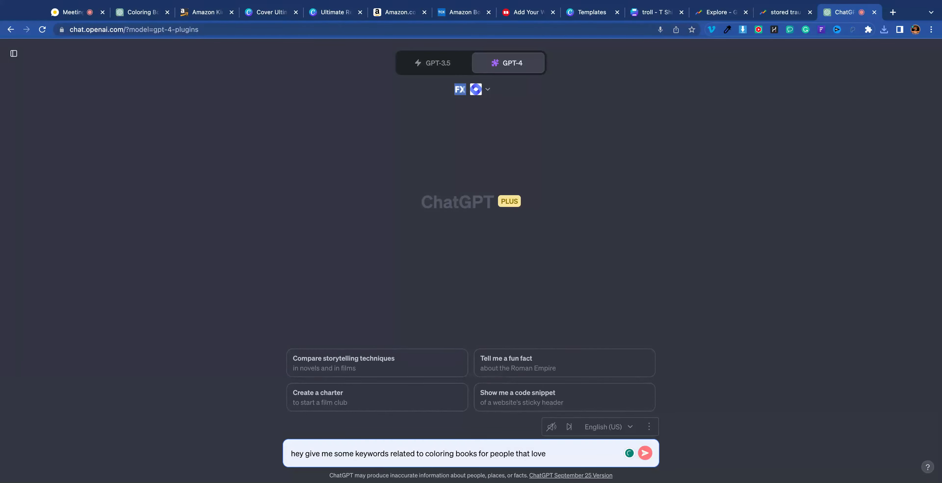
{"action": "key", "text": "Return"}
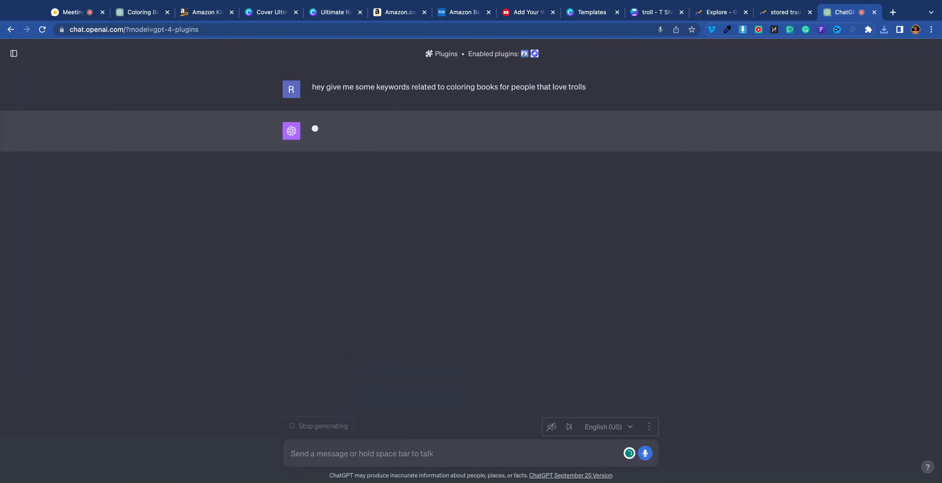